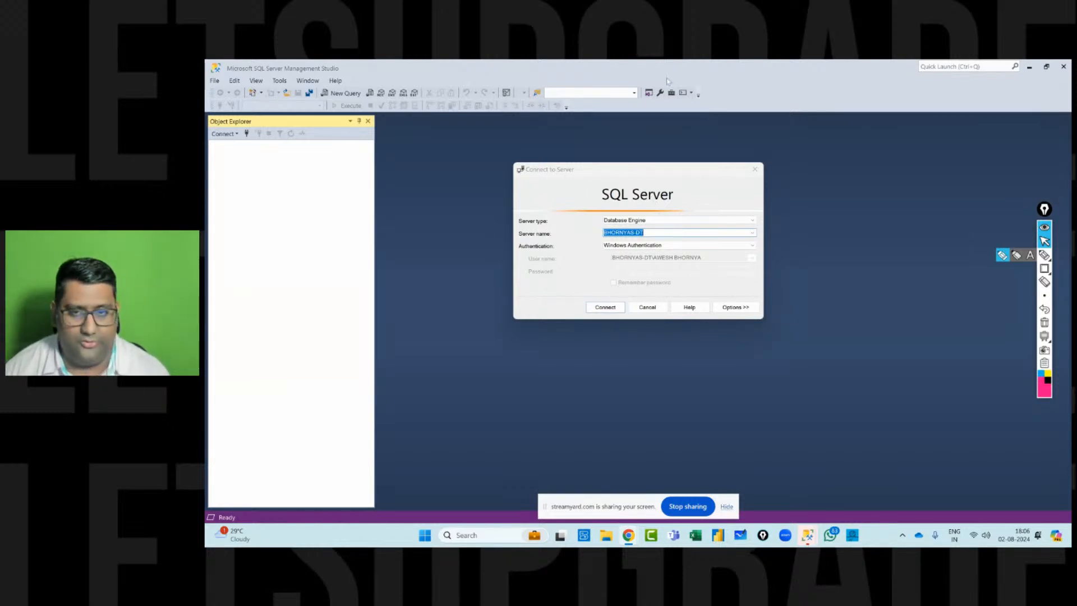
Connect to the database engine with Windows Authentication and expand the tables of the AdventureWorksDW2020 database.
click(605, 308)
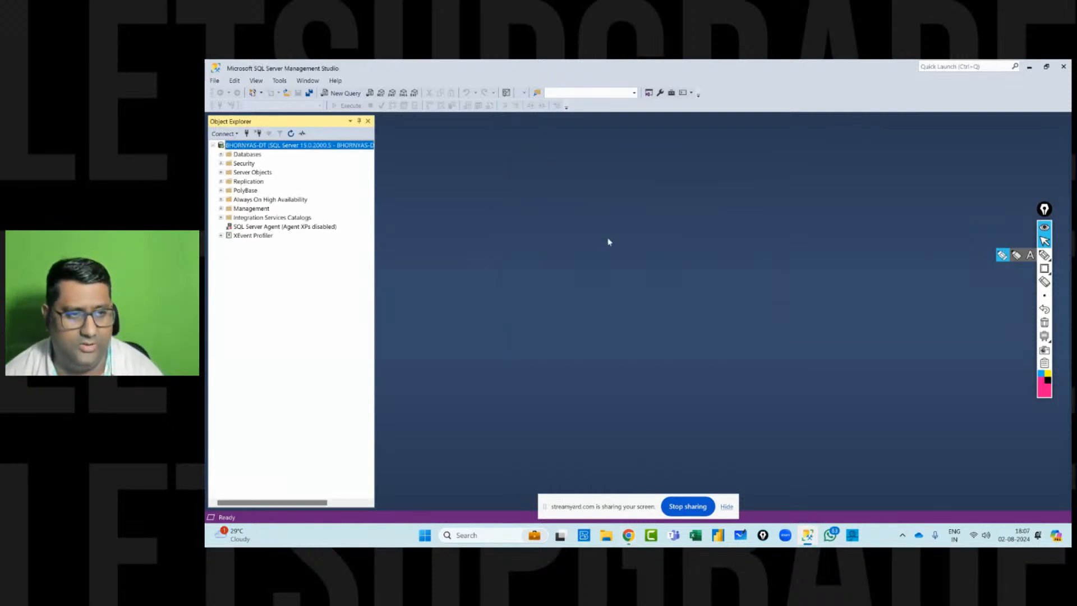
click(221, 154)
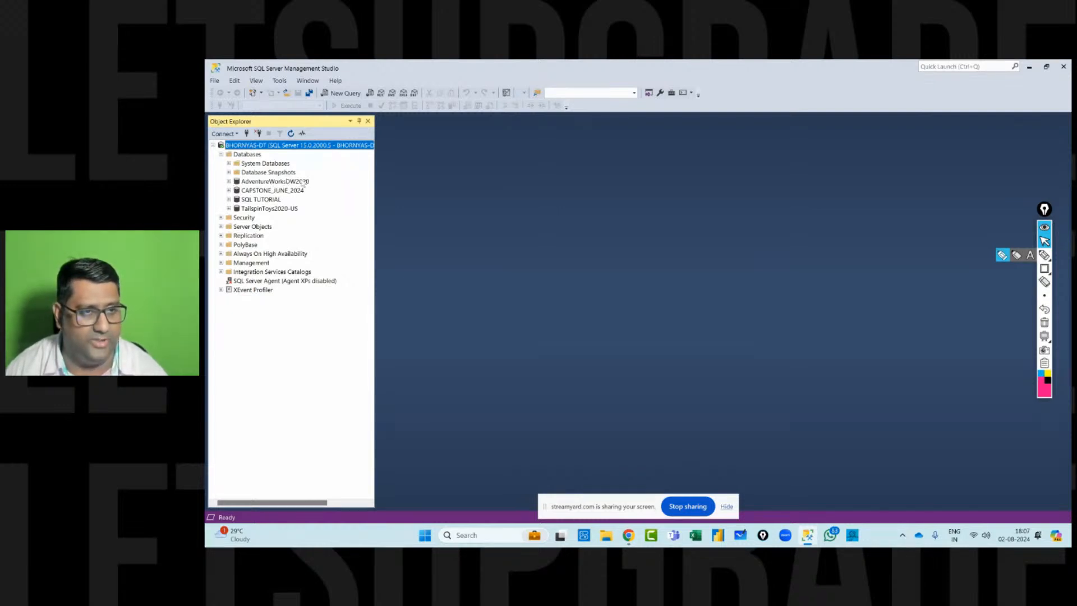
click(229, 182)
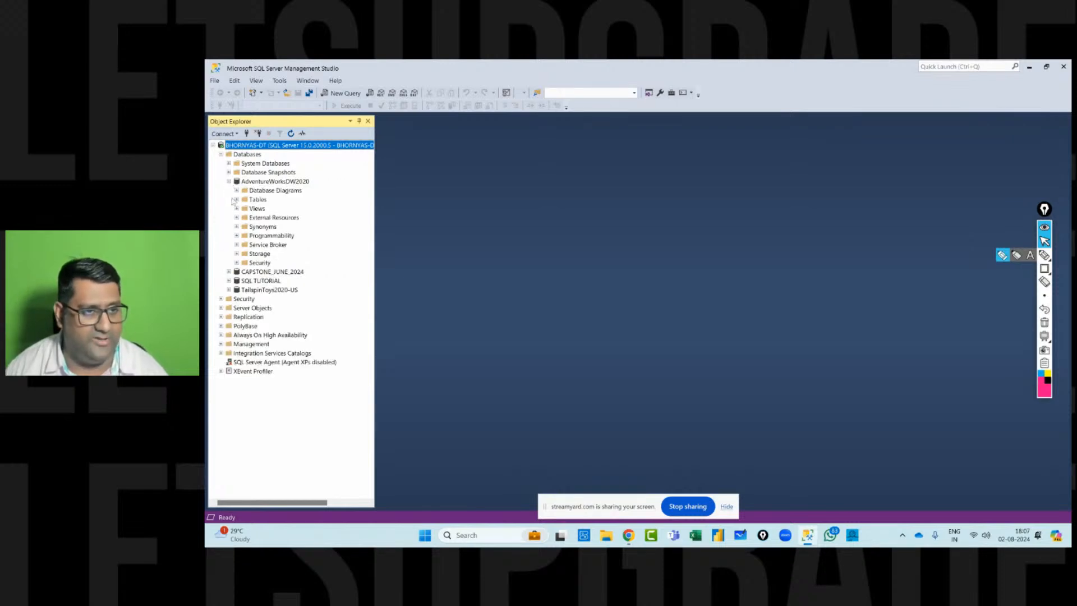
click(236, 199)
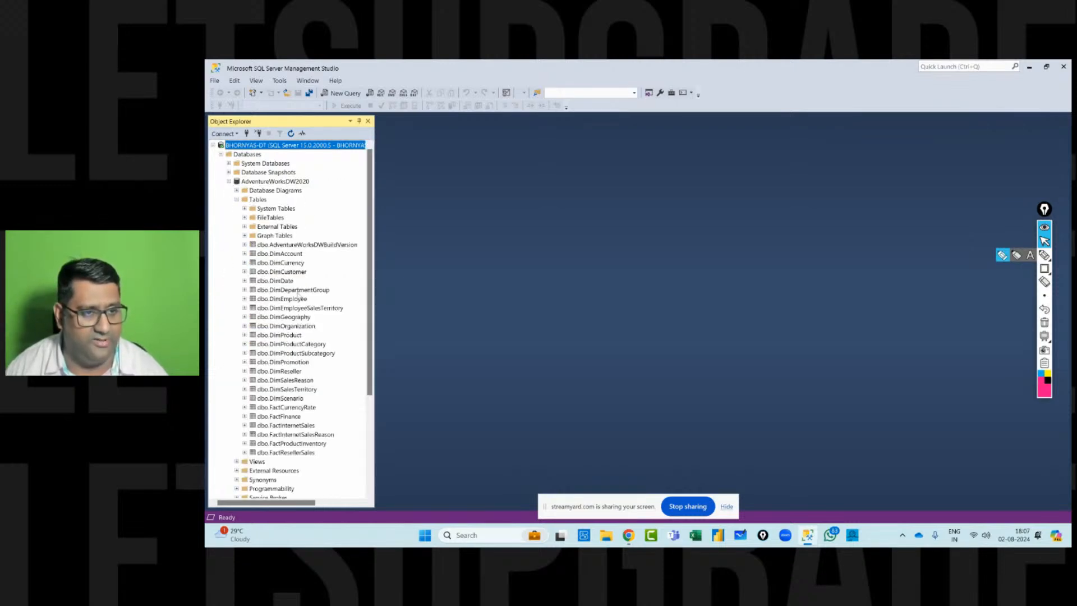
scroll(298, 296, down, 1)
scroll(297, 296, down, 3)
scroll(295, 275, up, 5)
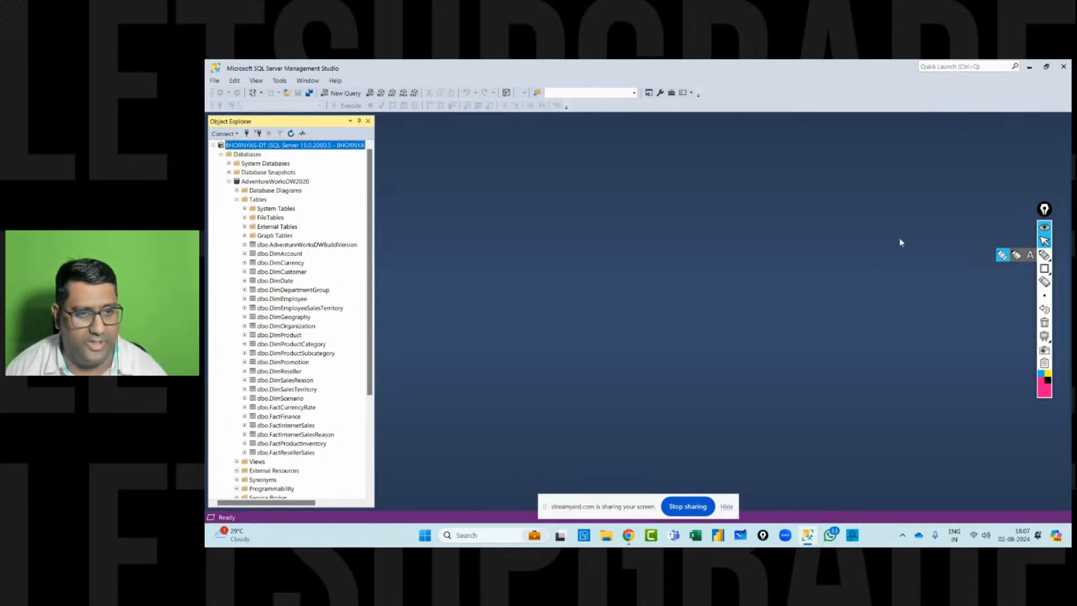
Outline the Dim tables and the Fact tables with separate annotation rectangles, and clear the markings.
click(1044, 268)
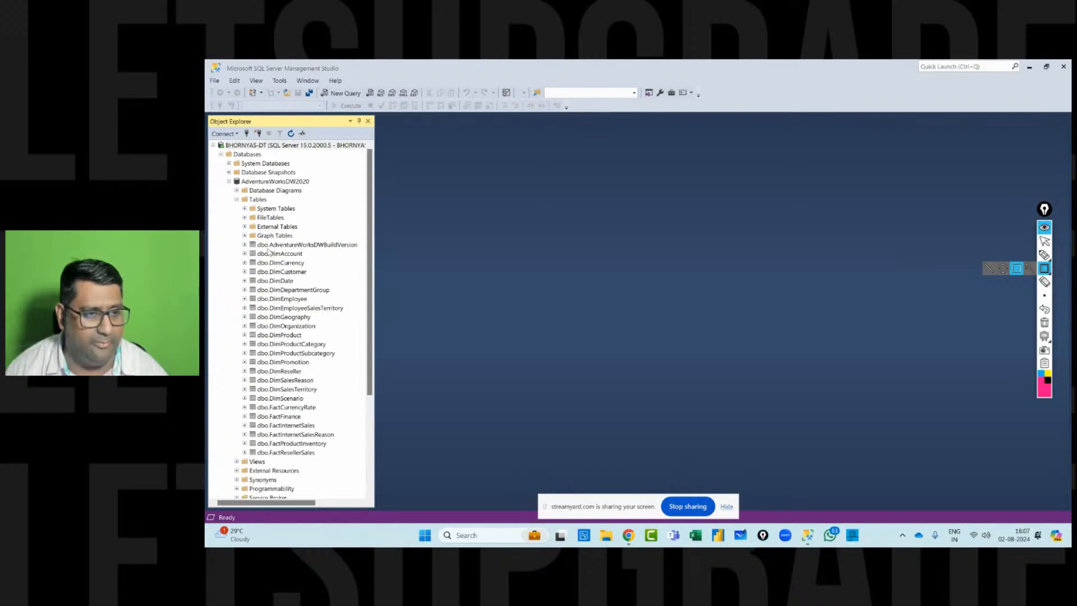
drag(267, 249, 346, 403)
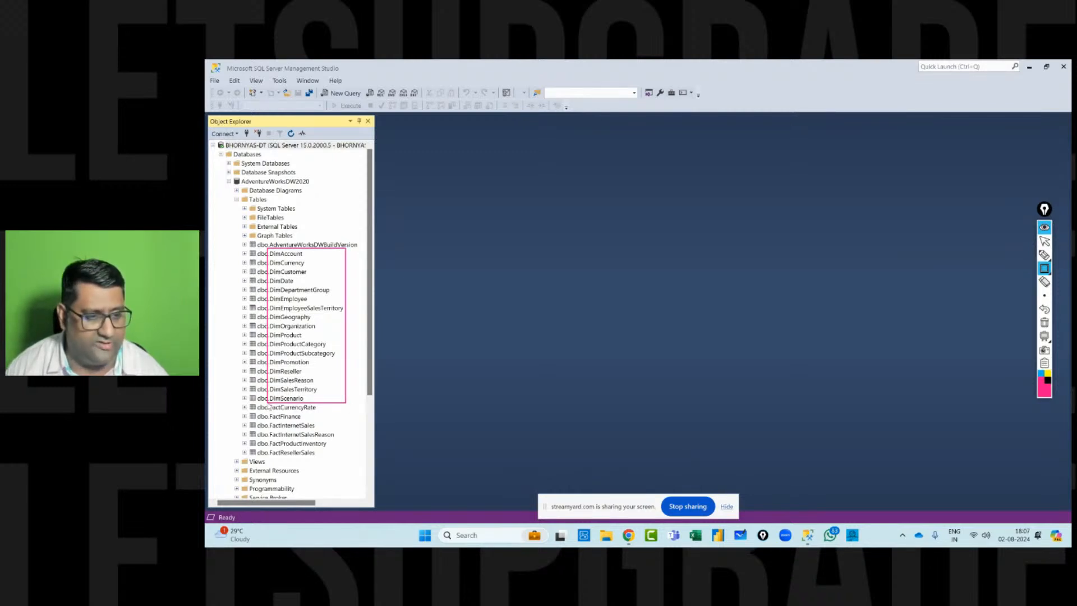
mouse_move(268, 403)
mouse_down()
mouse_move(283, 433)
mouse_move(348, 463)
mouse_up()
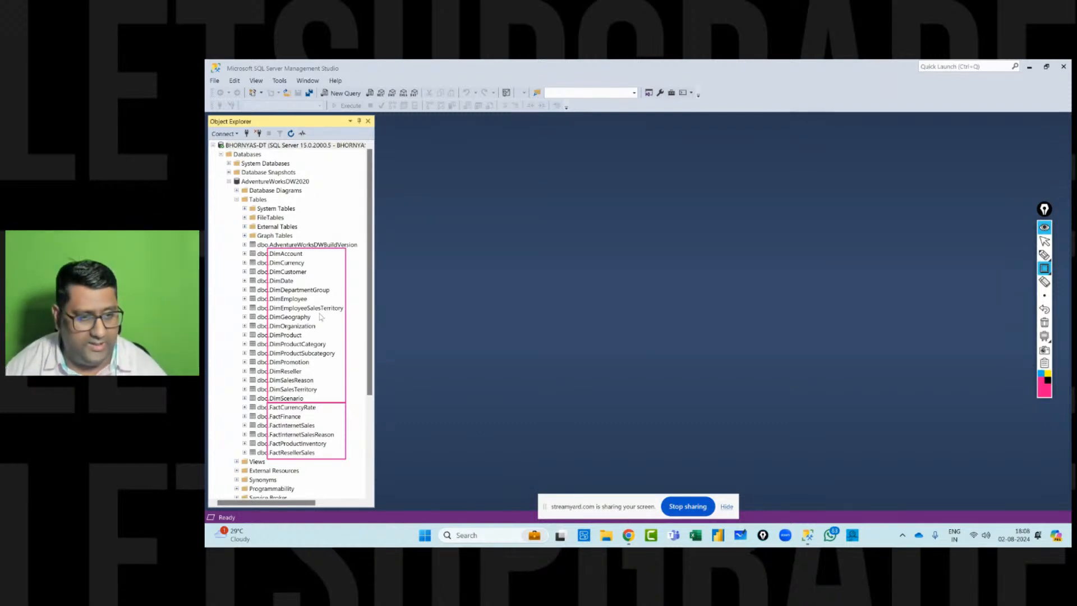
click(1044, 322)
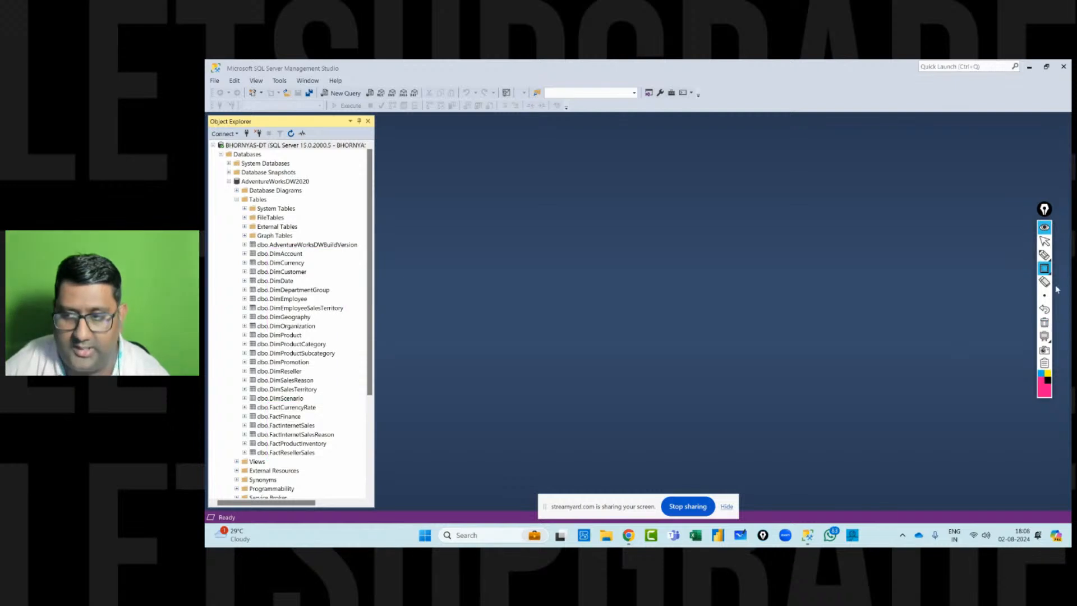
click(1044, 241)
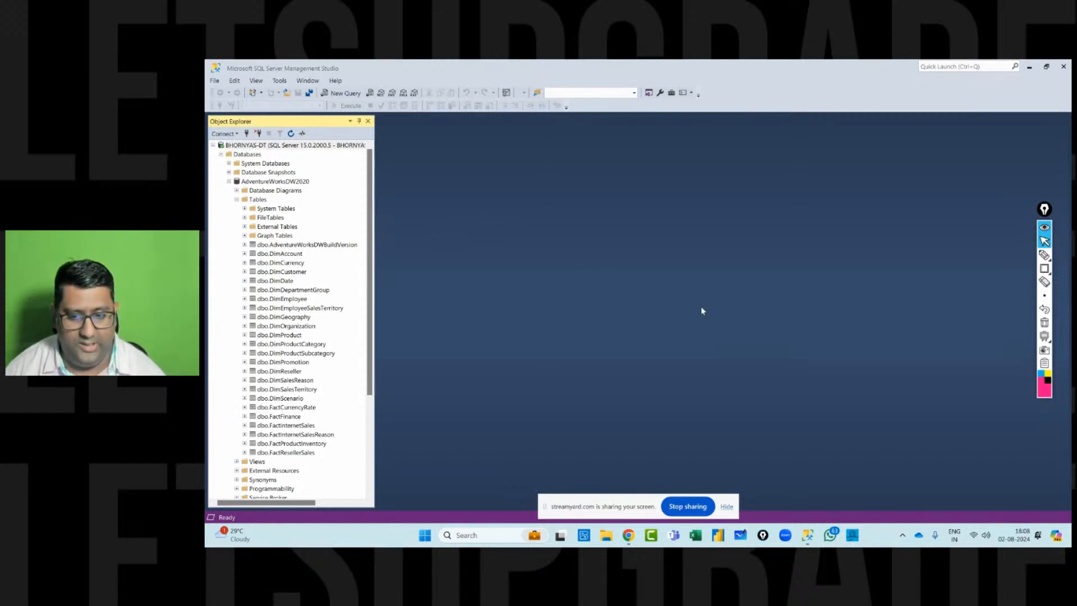
Launch Power BI Desktop and copy the server name from the server's properties in SQL Server Management Studio.
click(1027, 68)
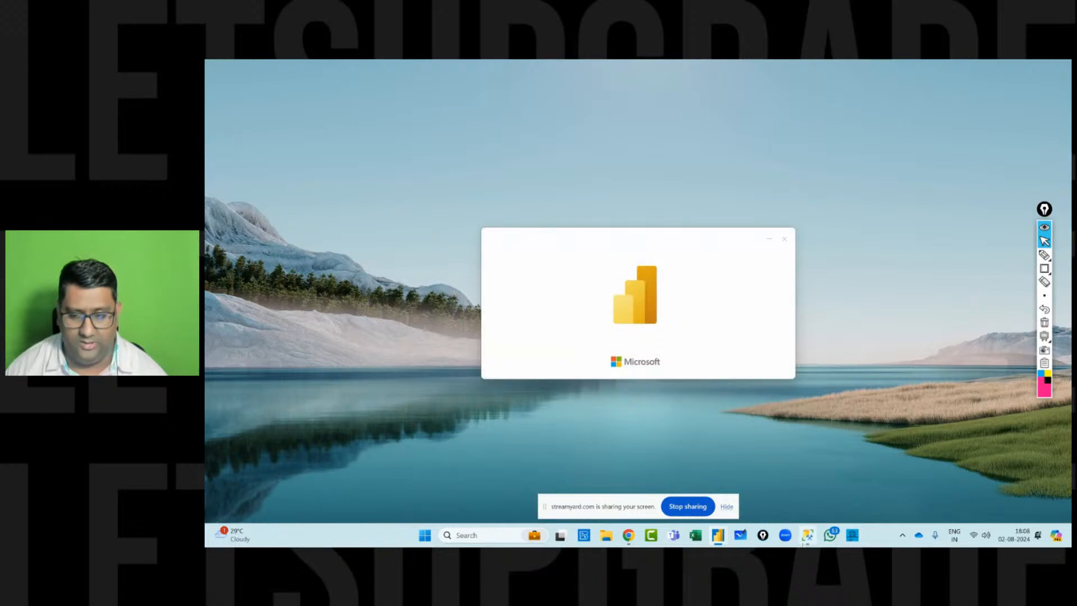
click(807, 536)
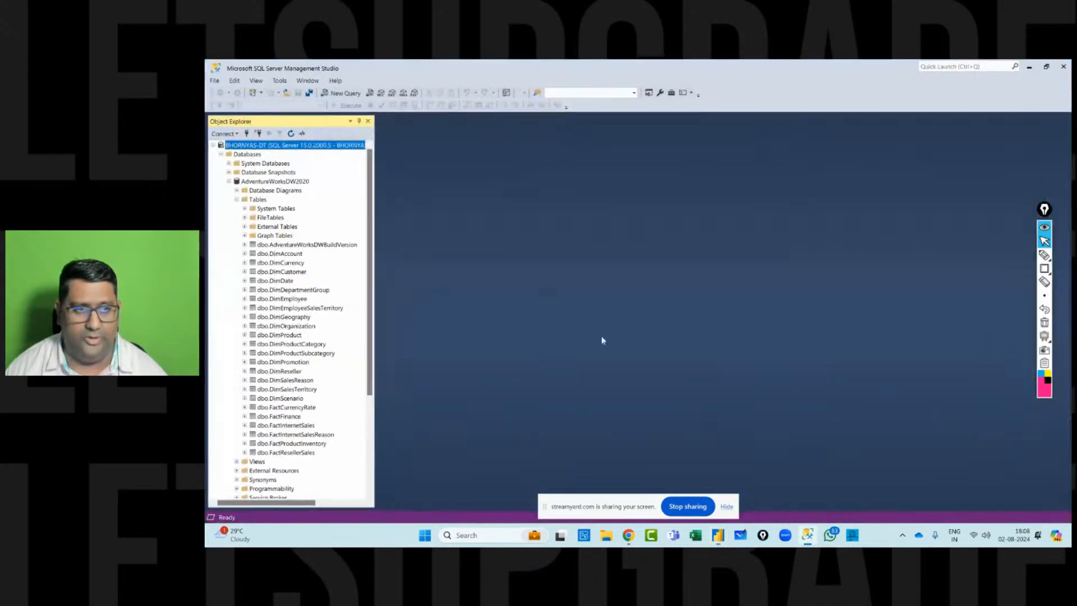
right_click(323, 146)
click(362, 314)
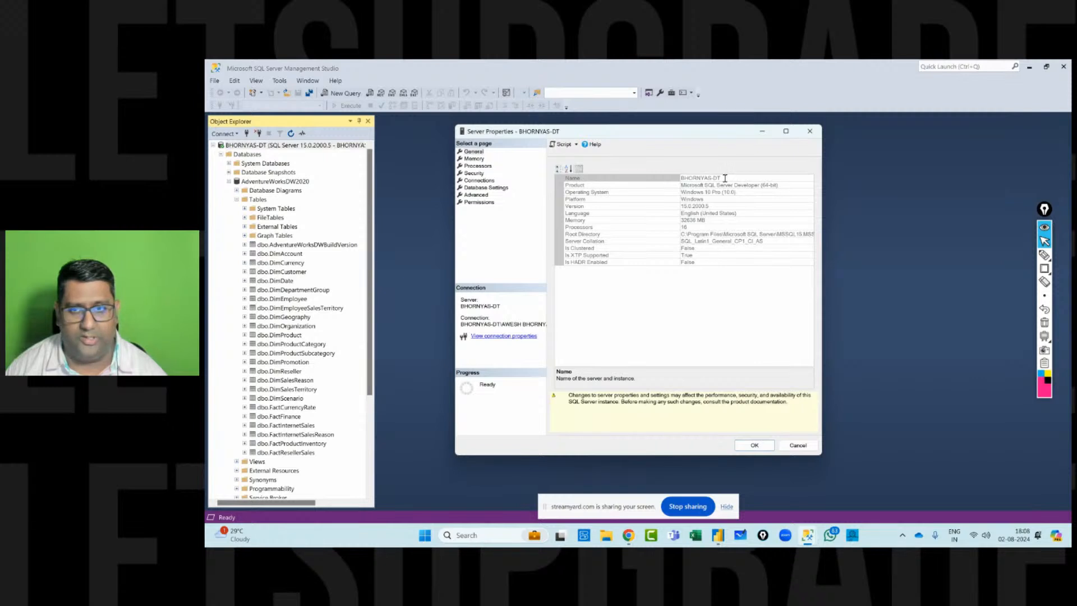
click(724, 178)
double_click(724, 177)
key(ctrl+c)
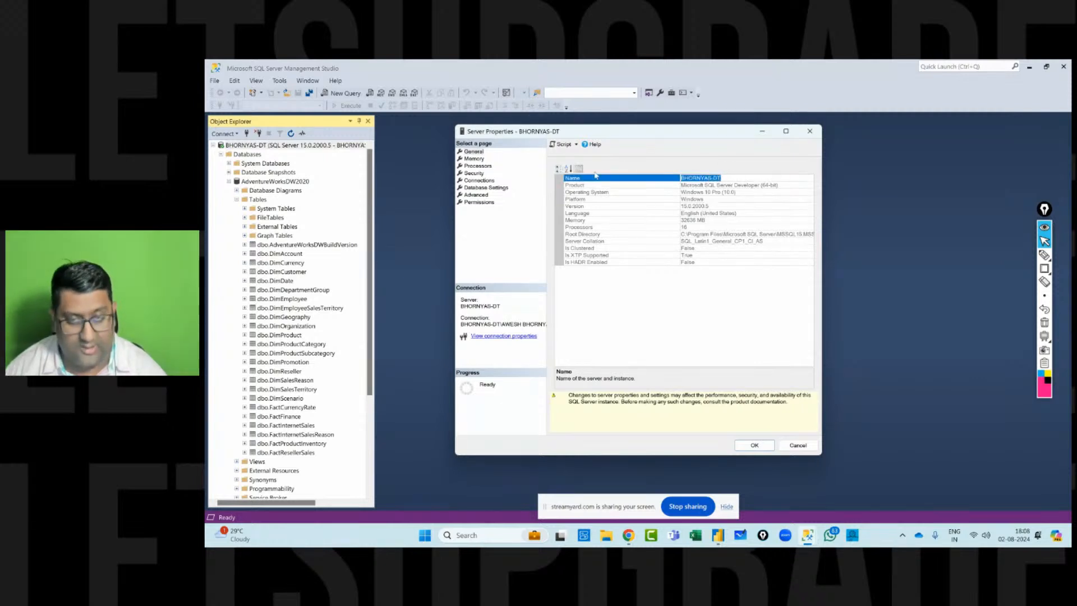
Switch to Power BI Desktop and connect to a SQL Server database in Import mode using the copied server name.
key(alt+Tab)
key(Tab)
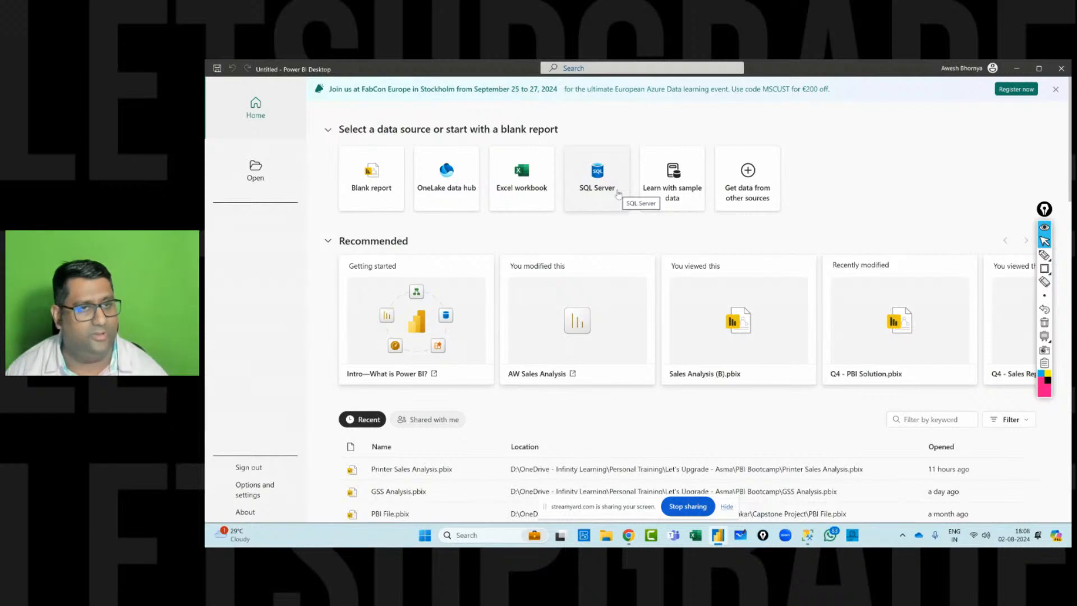
click(618, 193)
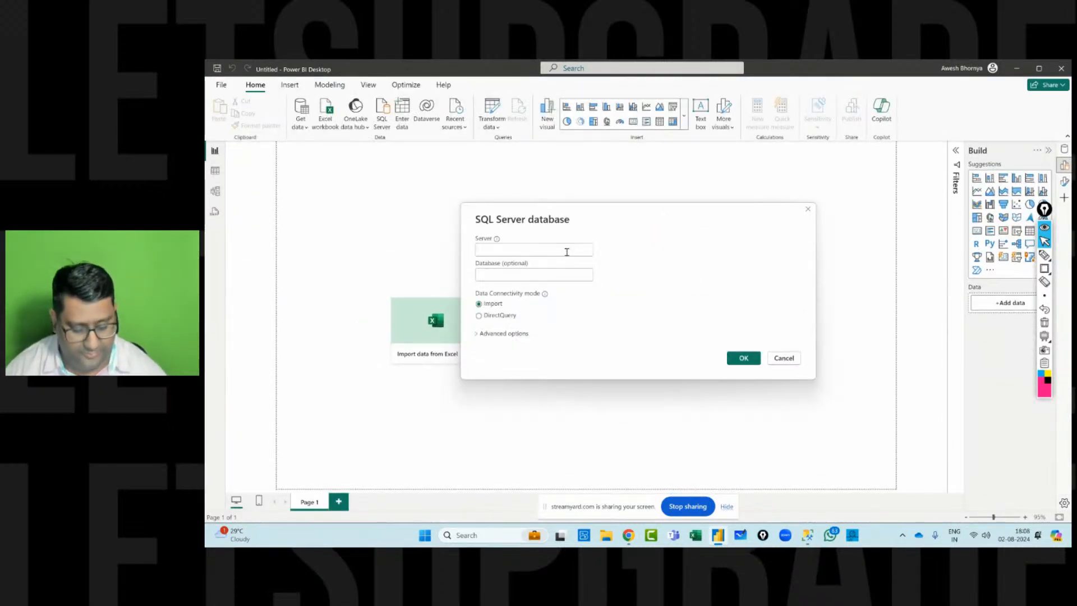
click(566, 252)
key(ctrl+v)
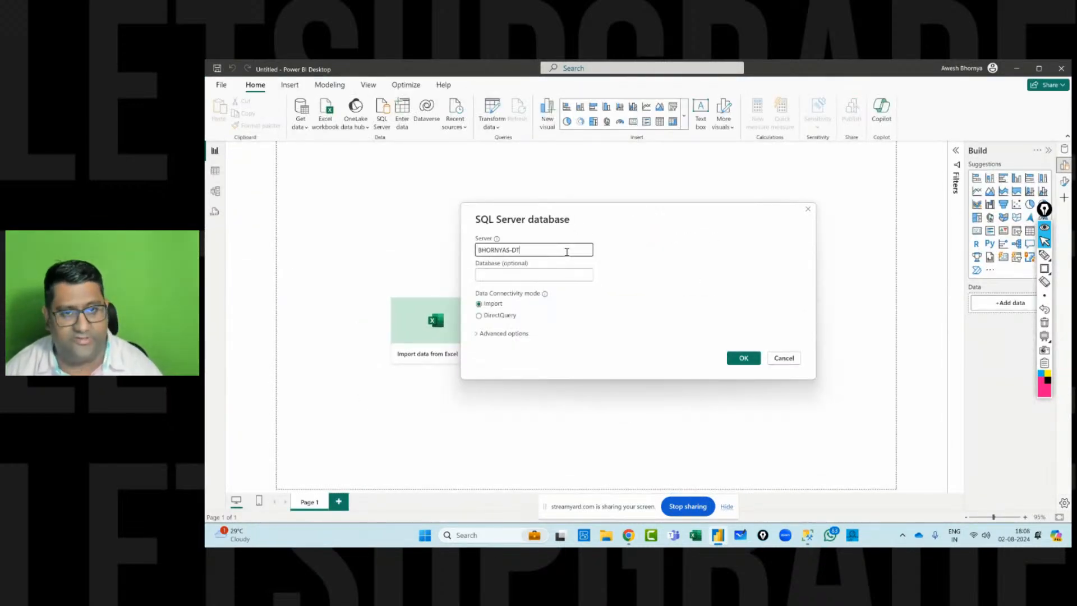
click(744, 359)
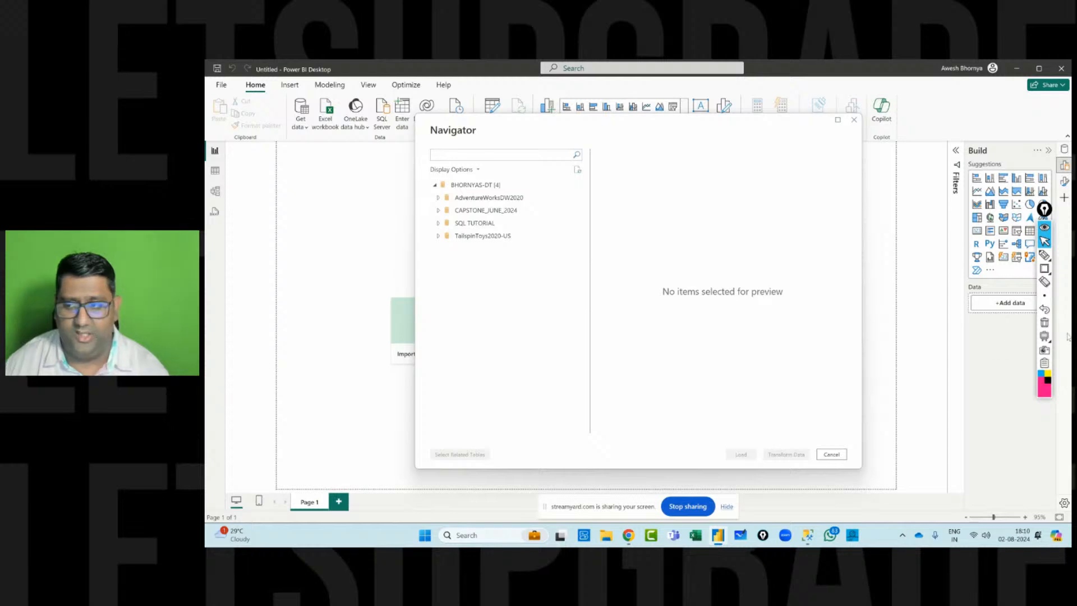
Mark AdventureWorksDW2020 with a pen tick, expand its tables in the Navigator, and clear the pen mark.
click(1044, 256)
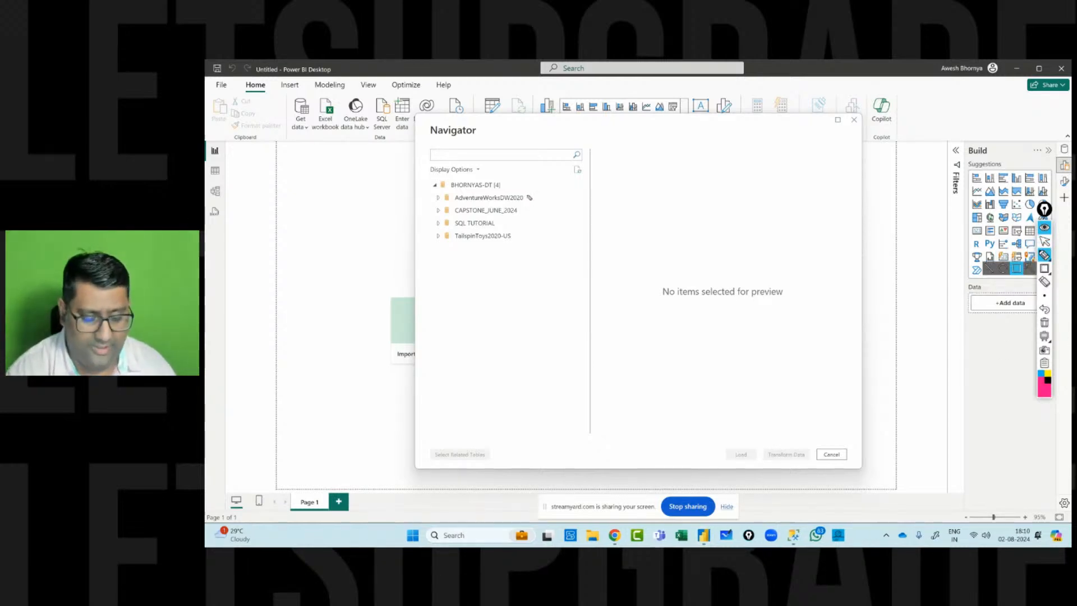
drag(529, 196, 561, 176)
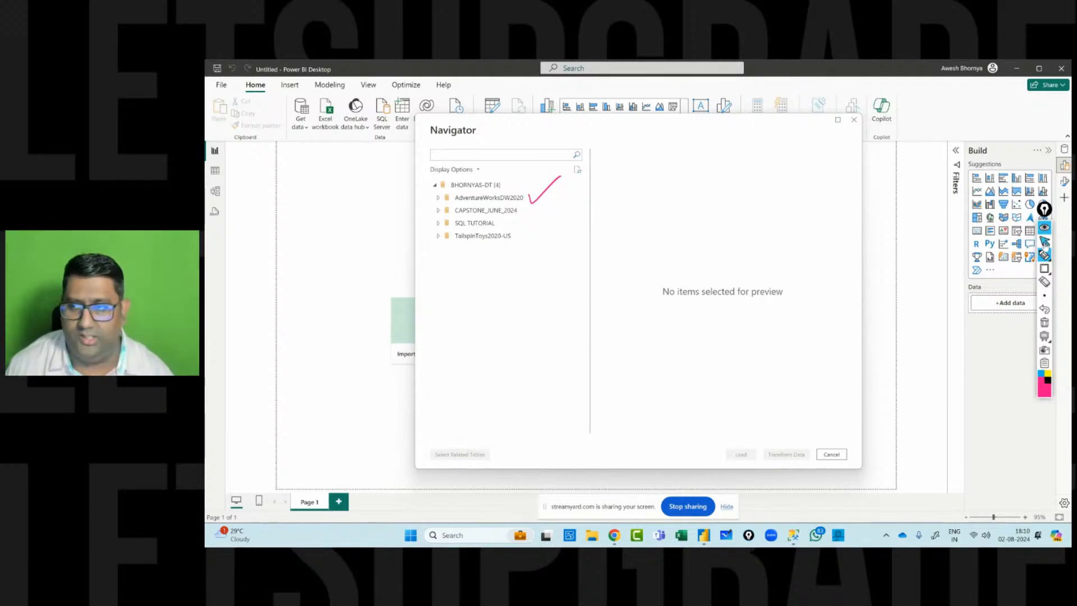
click(1044, 242)
click(438, 197)
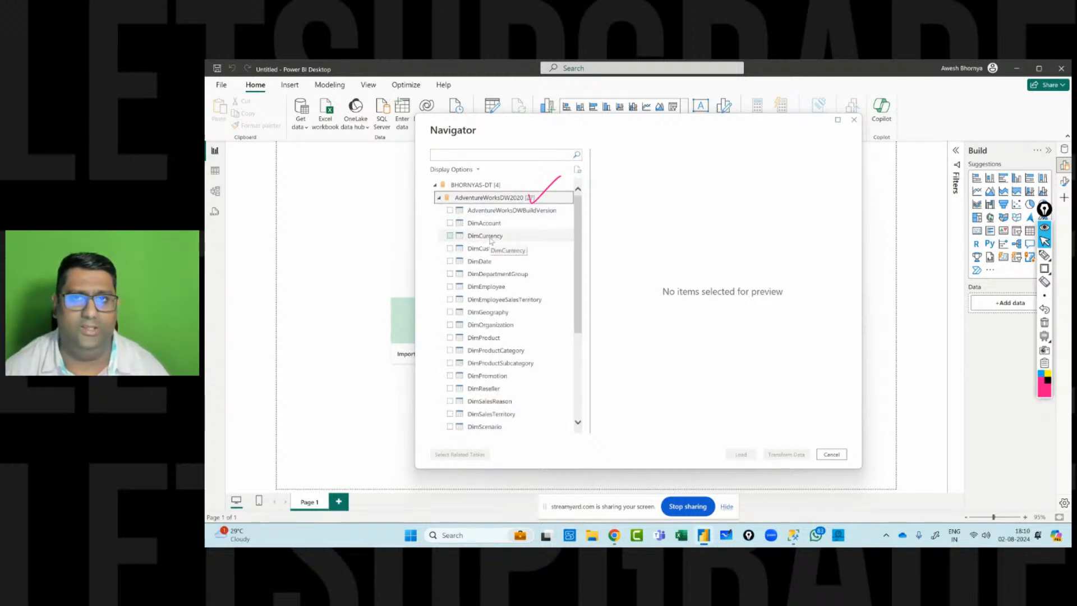
scroll(491, 240, down, 2)
scroll(490, 240, up, 3)
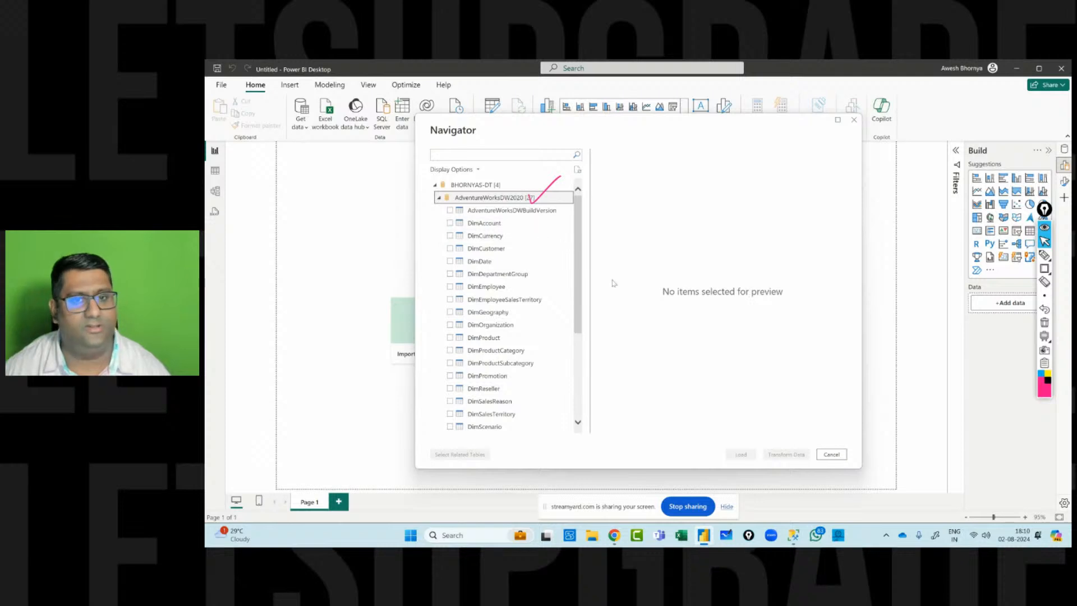
click(1044, 322)
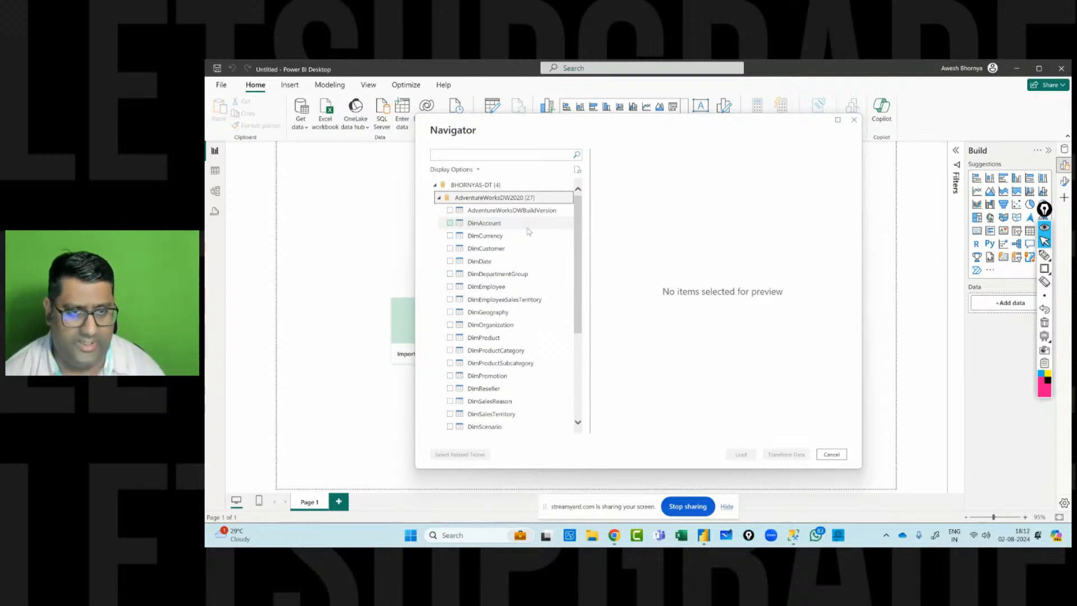
Select the DimEmployee, DimEmployeeSalesTerritory, DimProduct, DimReseller, DimSalesTerritory and FactResellerSales tables for import.
click(533, 286)
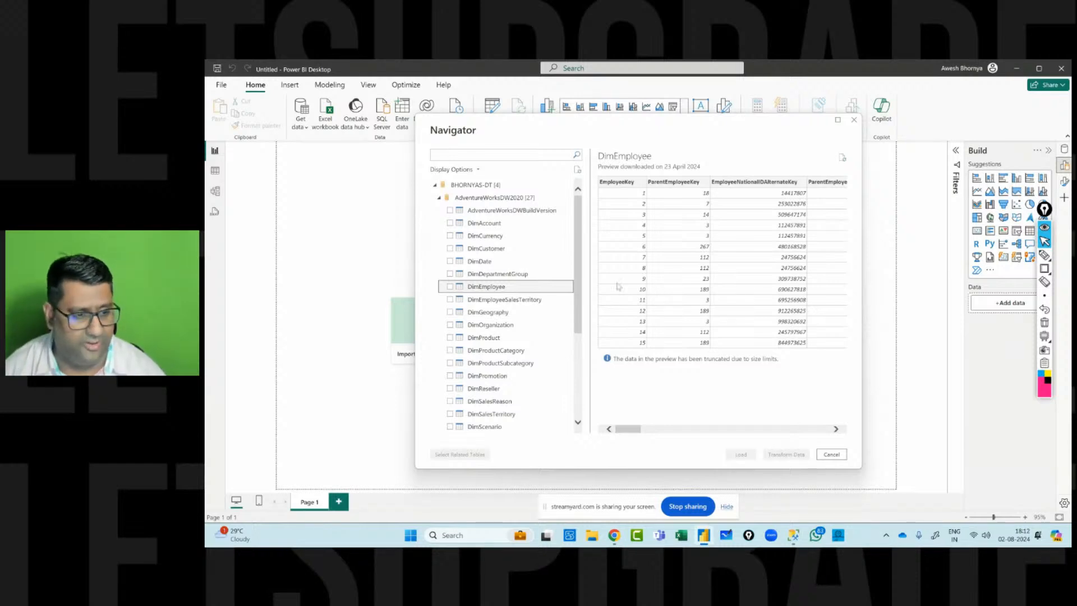
click(450, 287)
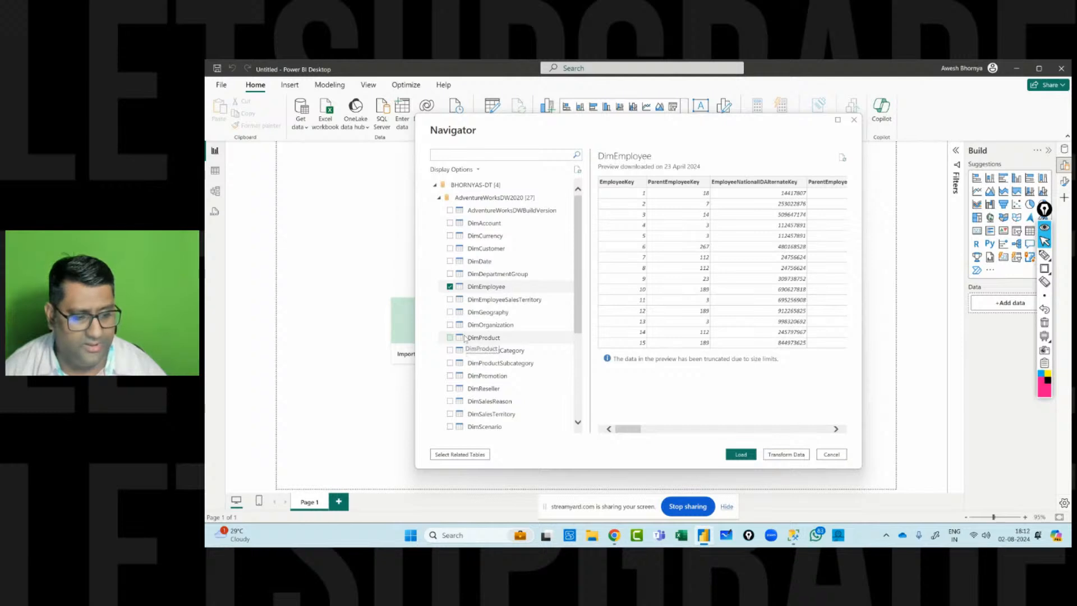
click(449, 300)
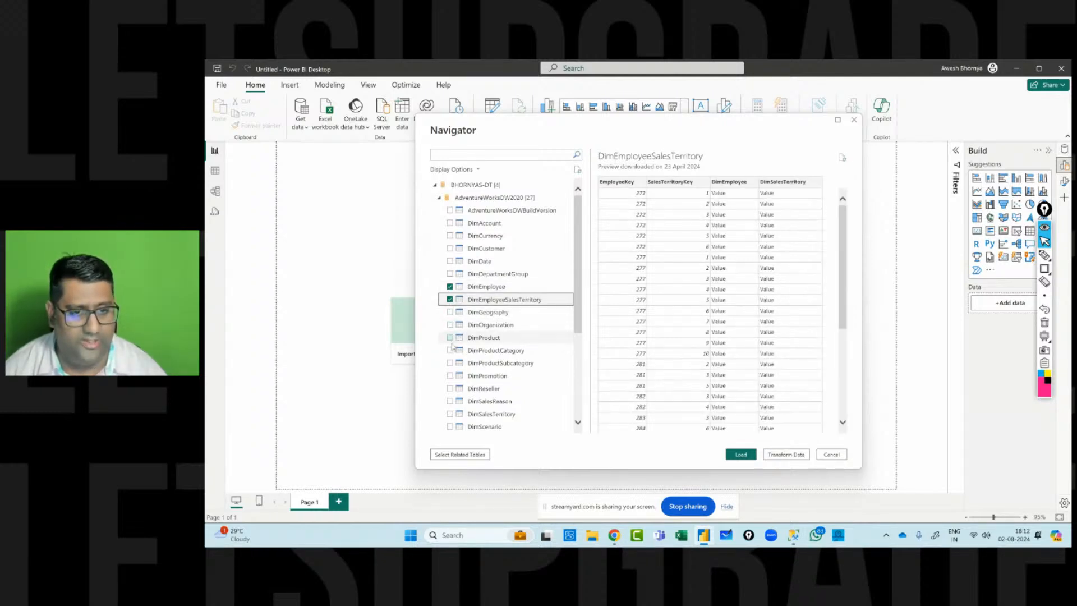
click(450, 338)
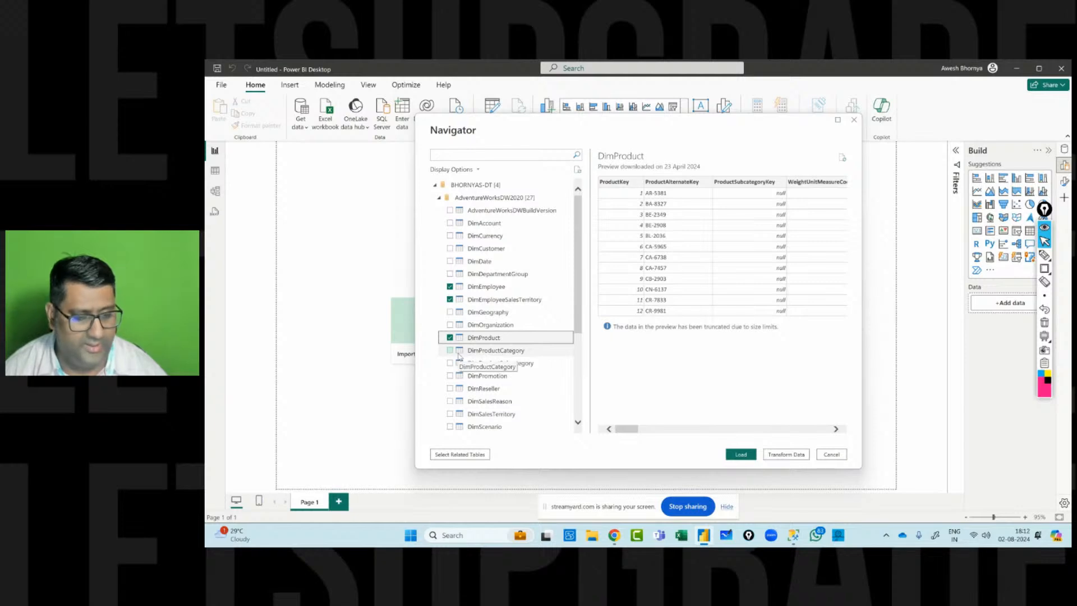
click(450, 388)
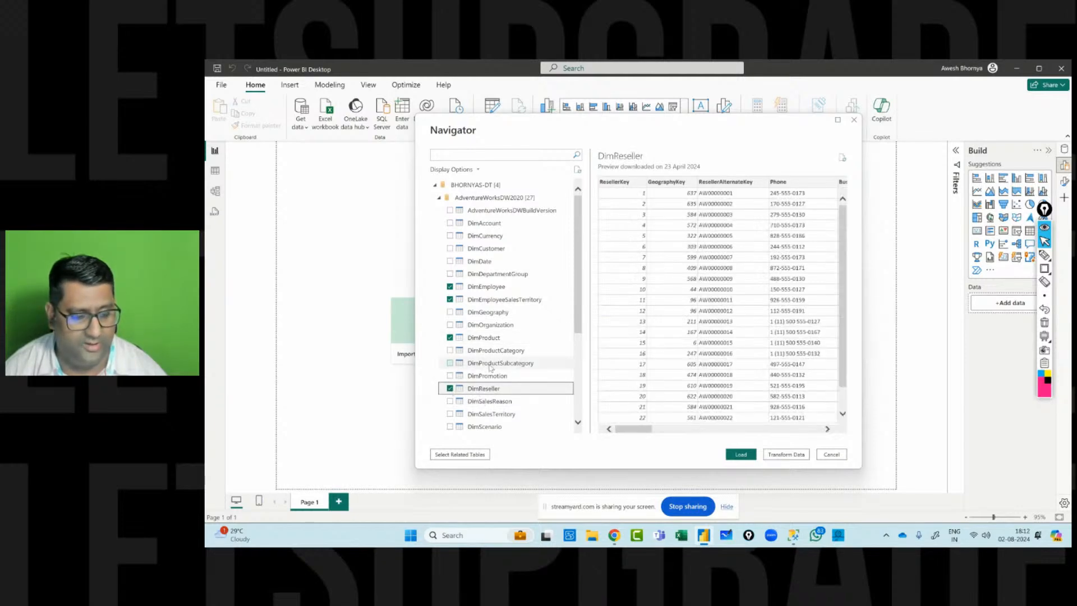
scroll(488, 370, down, 1)
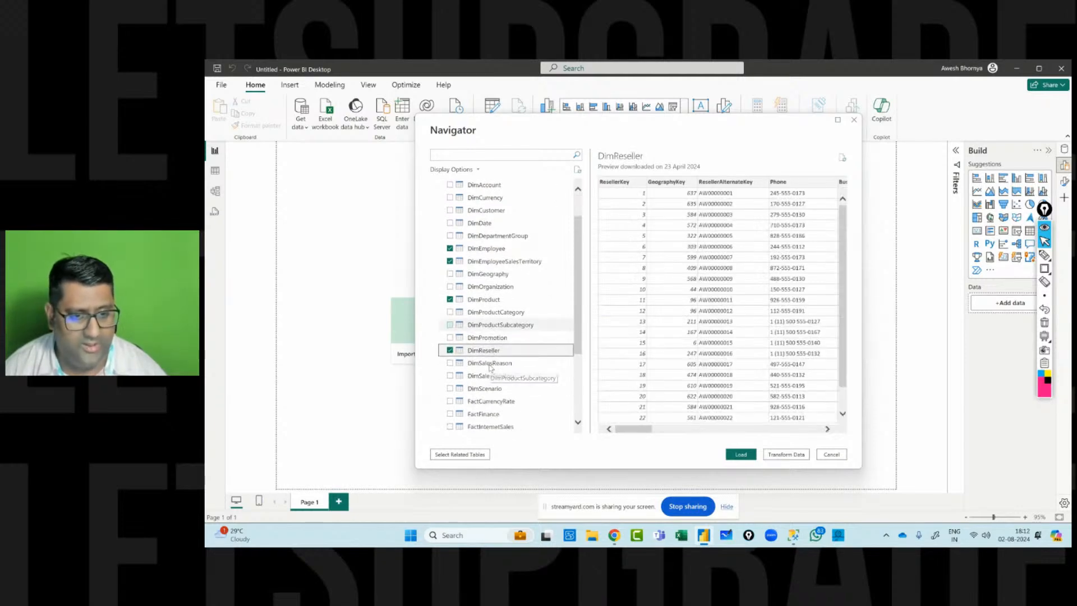
click(451, 376)
scroll(451, 380, down, 2)
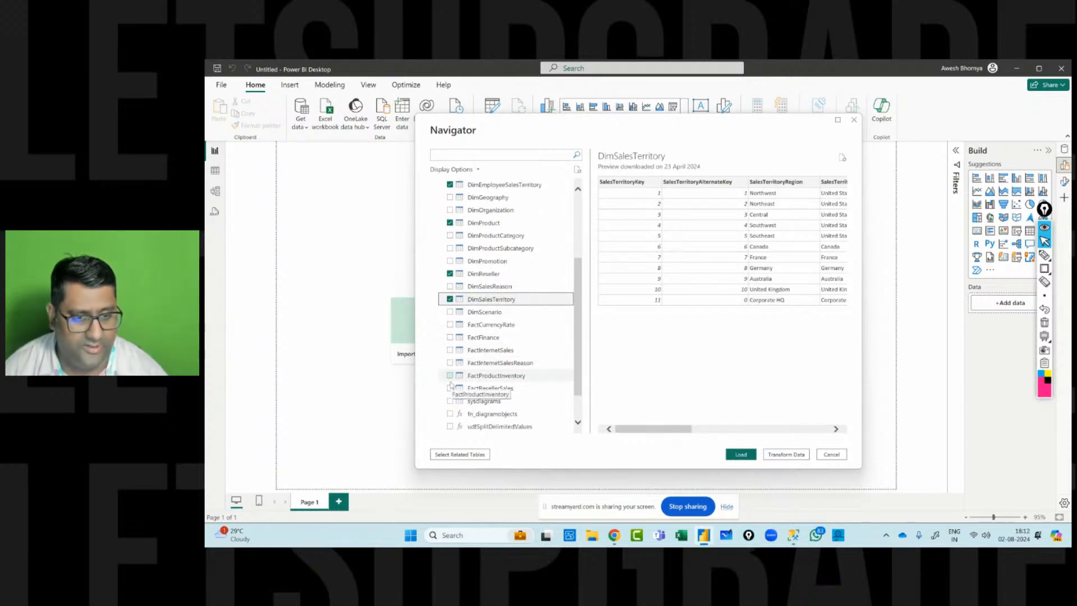
click(450, 388)
Preview the data of the selected DimEmployee, DimEmployeeSalesTerritory, DimProduct, DimReseller, DimSalesTerritory and FactResellerSales tables in the Navigator.
scroll(503, 318, up, 3)
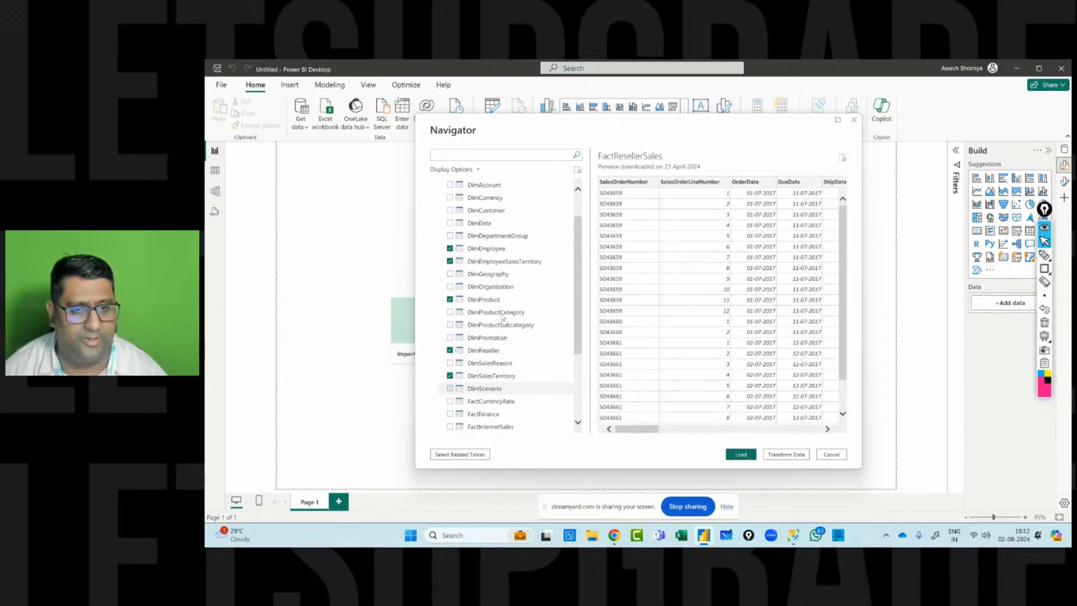
scroll(503, 317, up, 1)
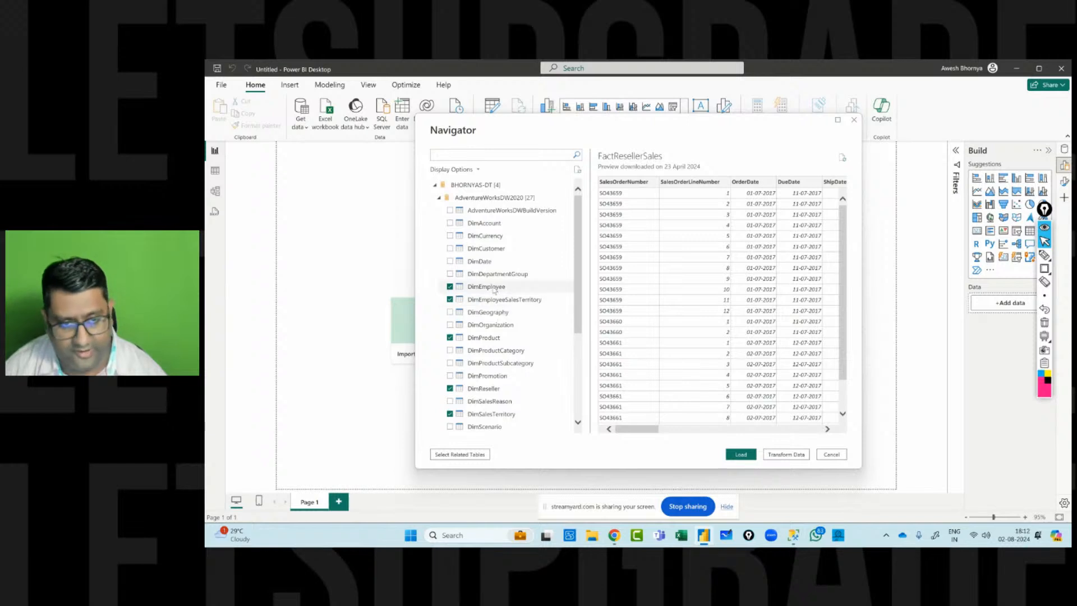
click(492, 287)
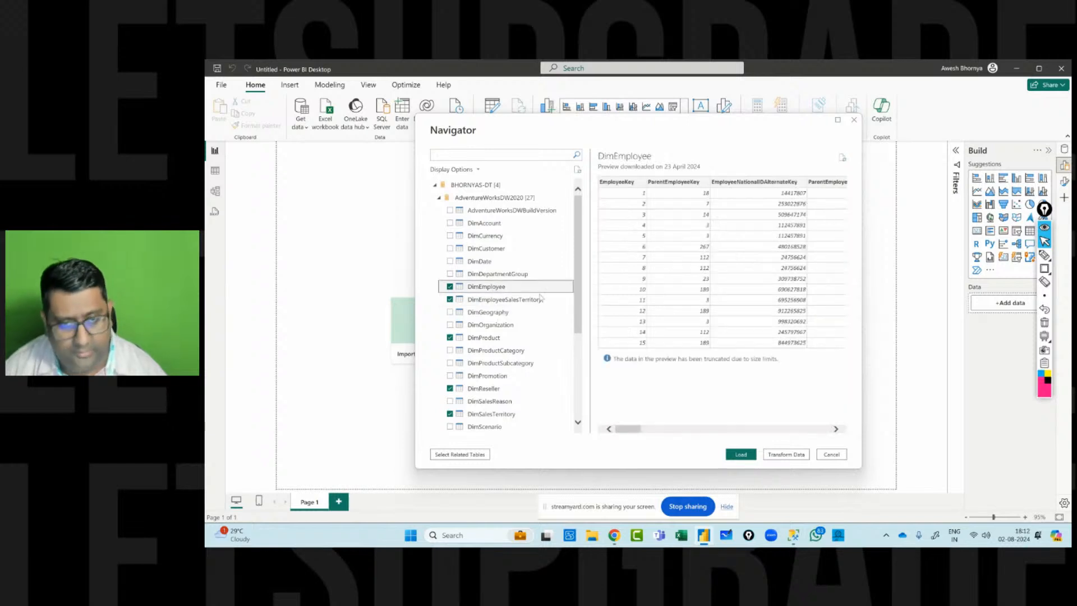
click(483, 300)
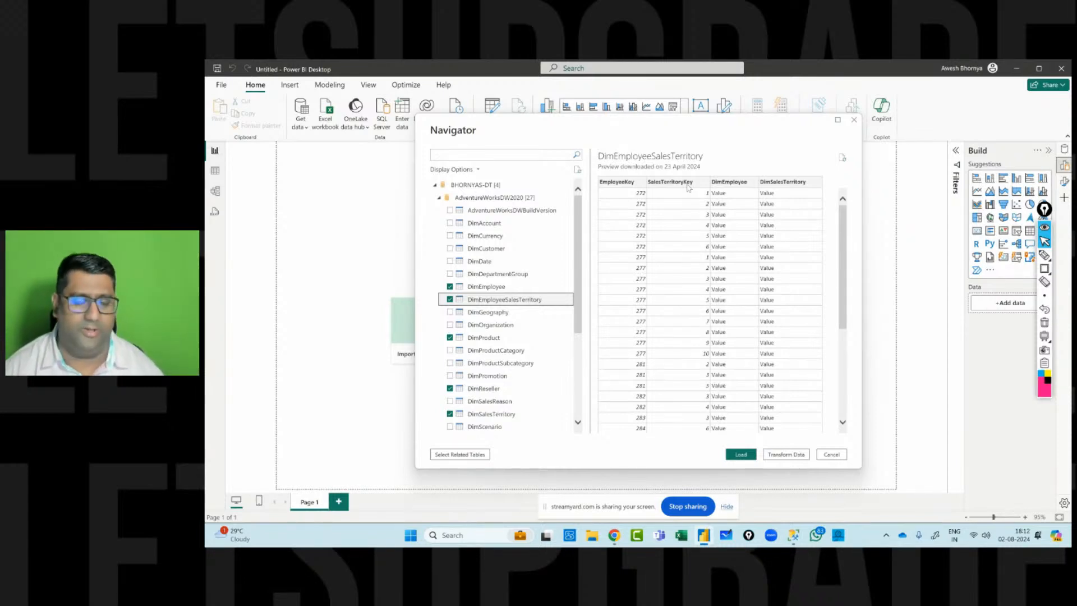
click(505, 338)
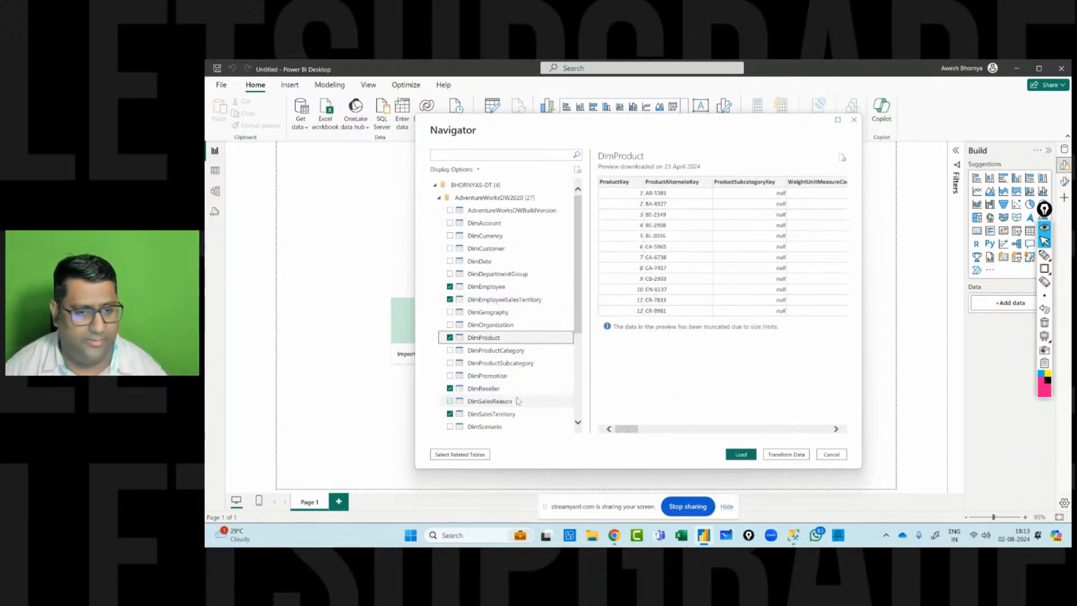
click(533, 388)
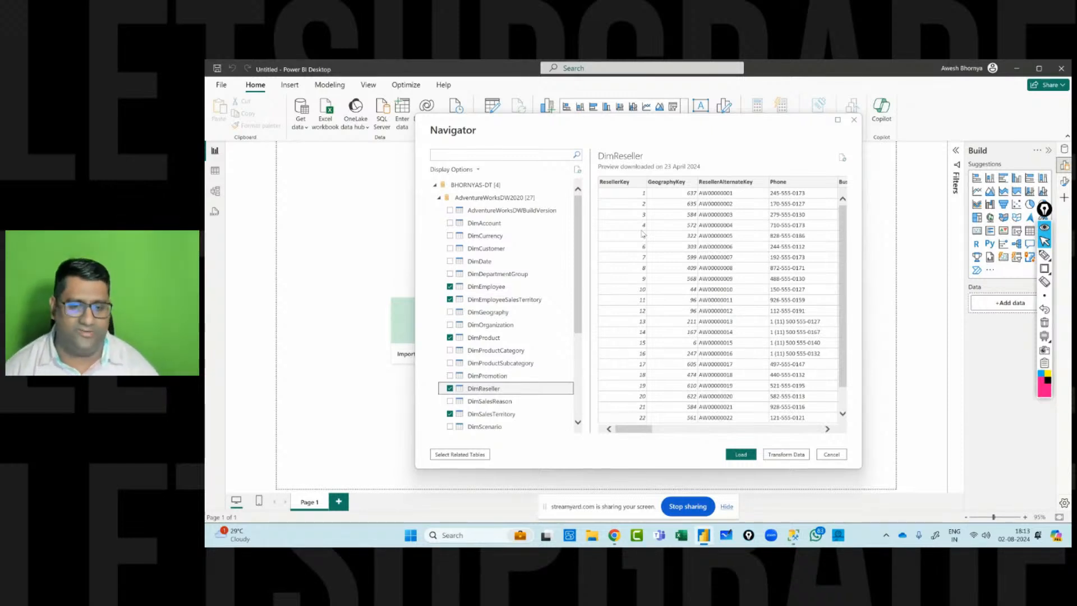
click(487, 417)
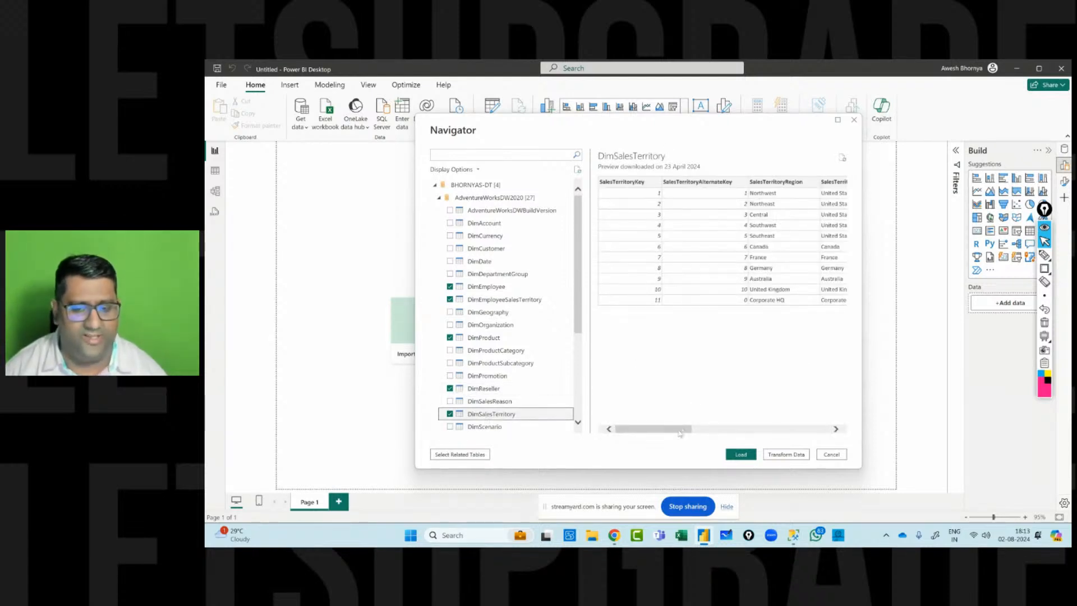
drag(680, 428, 656, 442)
scroll(538, 399, down, 3)
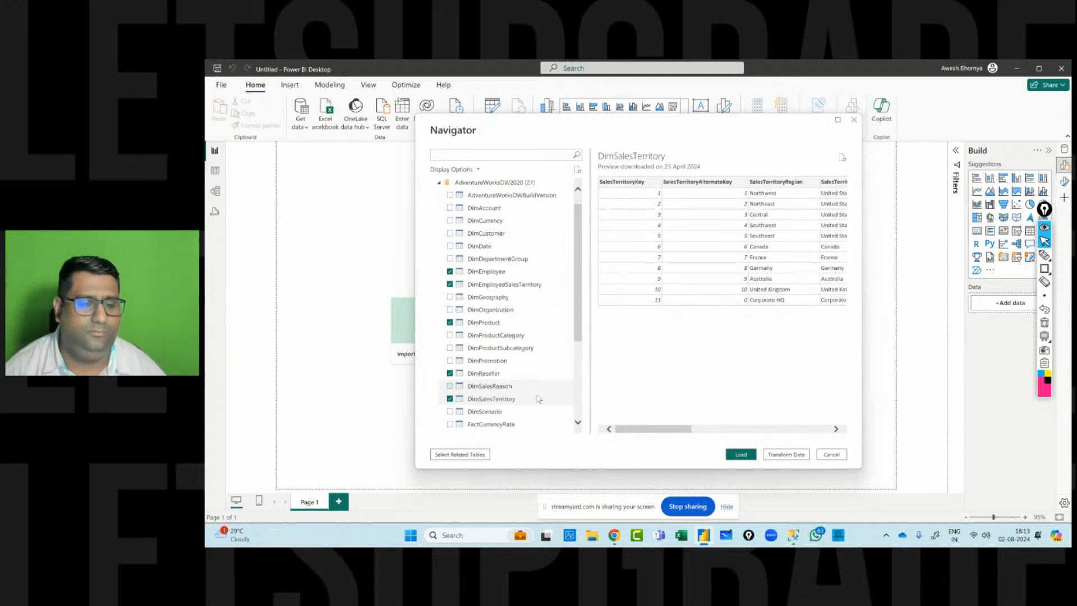
scroll(538, 399, down, 2)
click(505, 350)
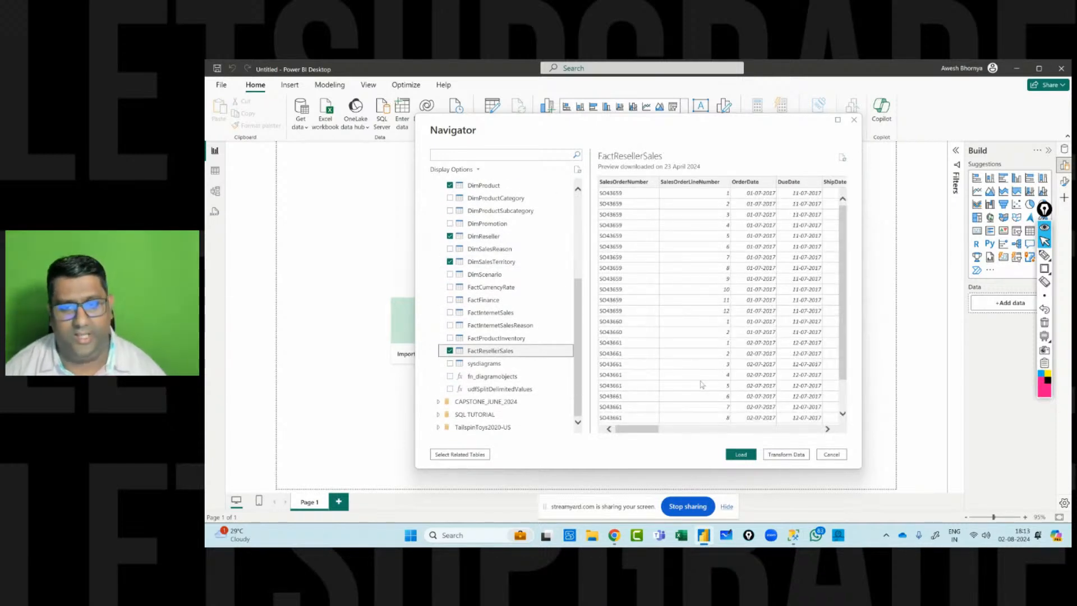
drag(631, 431, 601, 439)
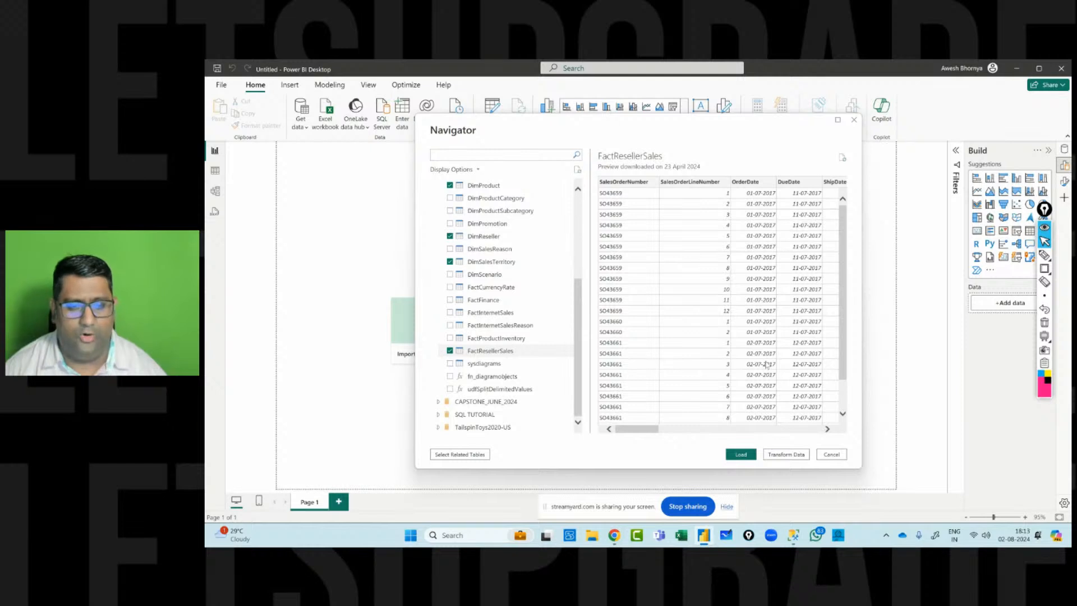
Open the selected tables in Power Query Editor for transformation and look through the data of the dimension queries.
click(786, 456)
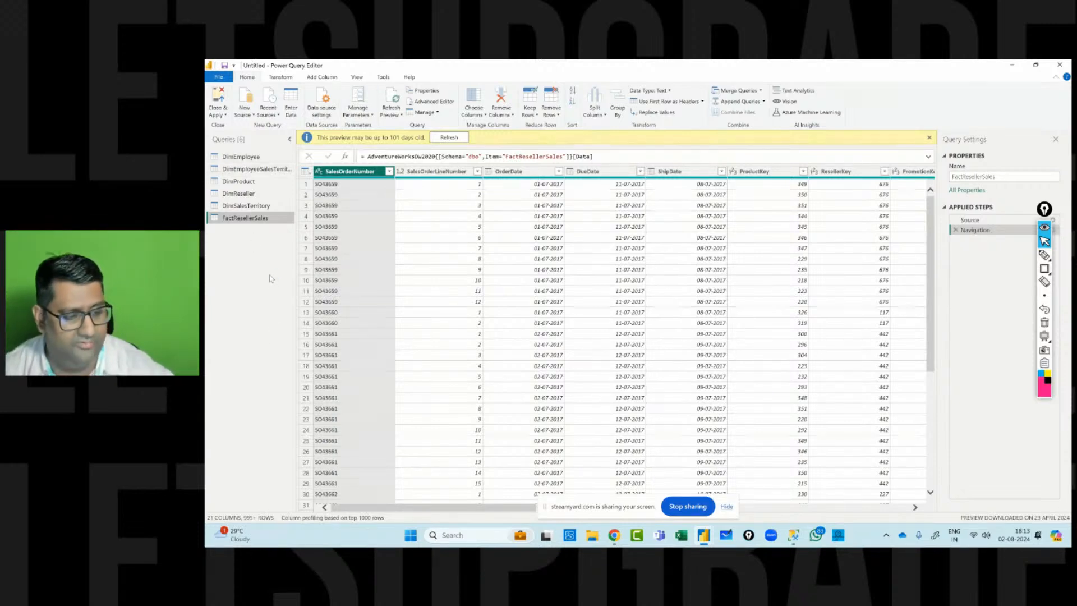
click(251, 158)
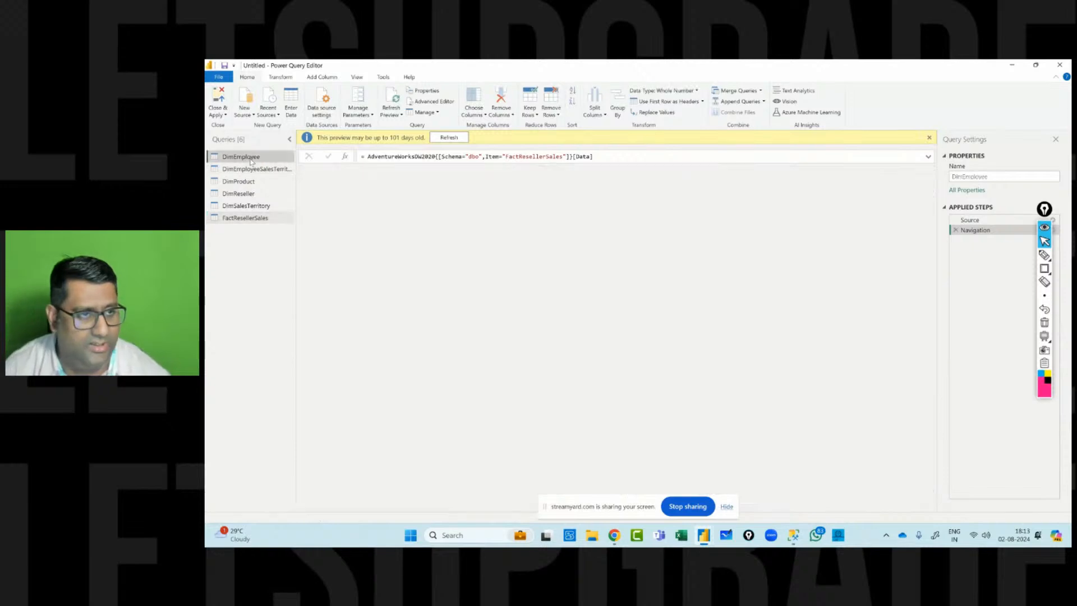
click(256, 169)
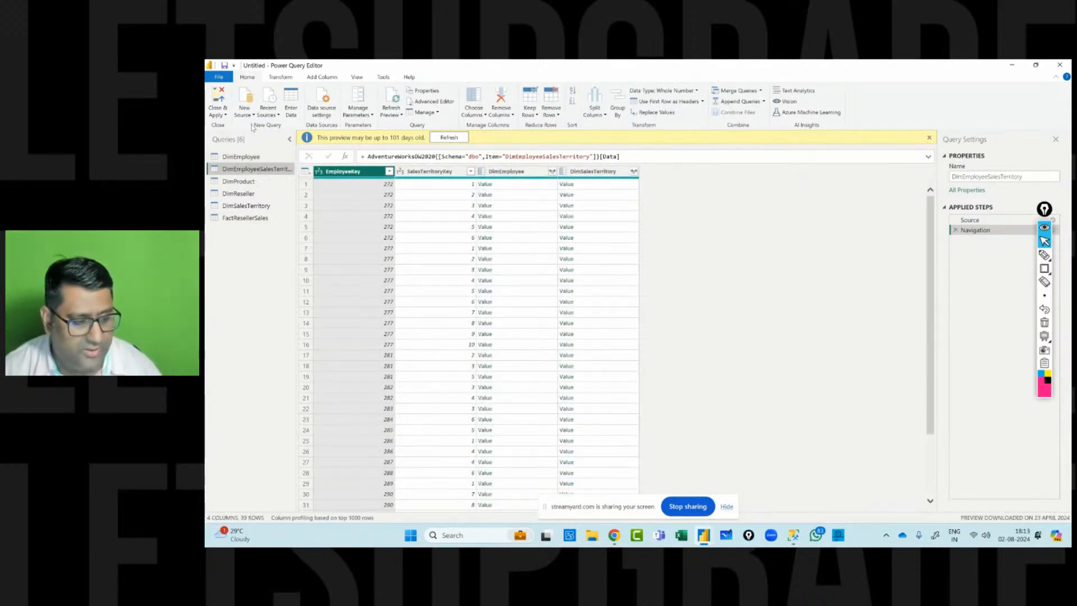
click(250, 157)
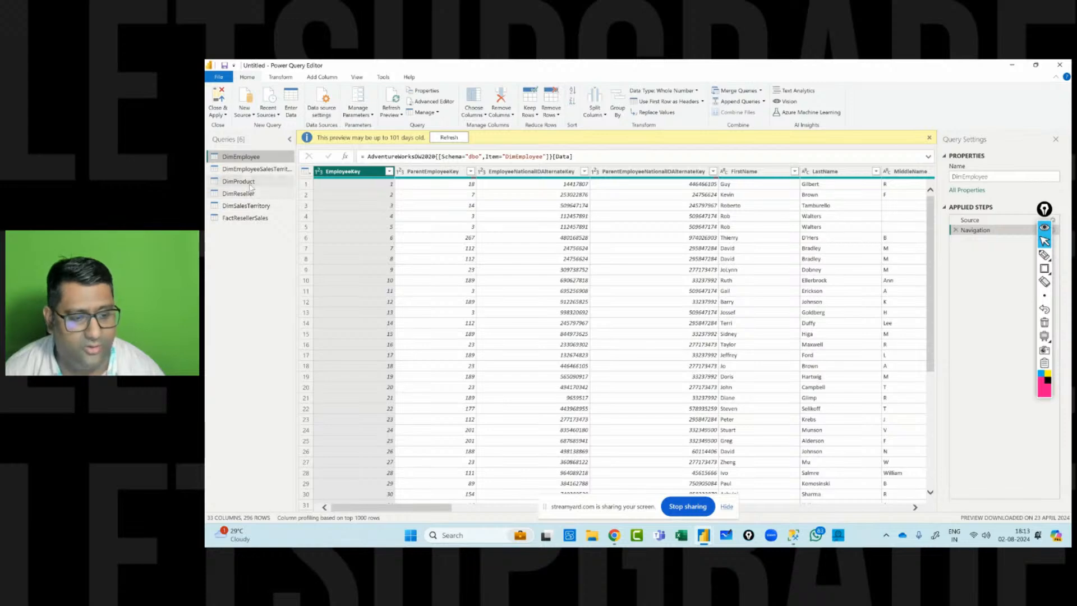
click(250, 170)
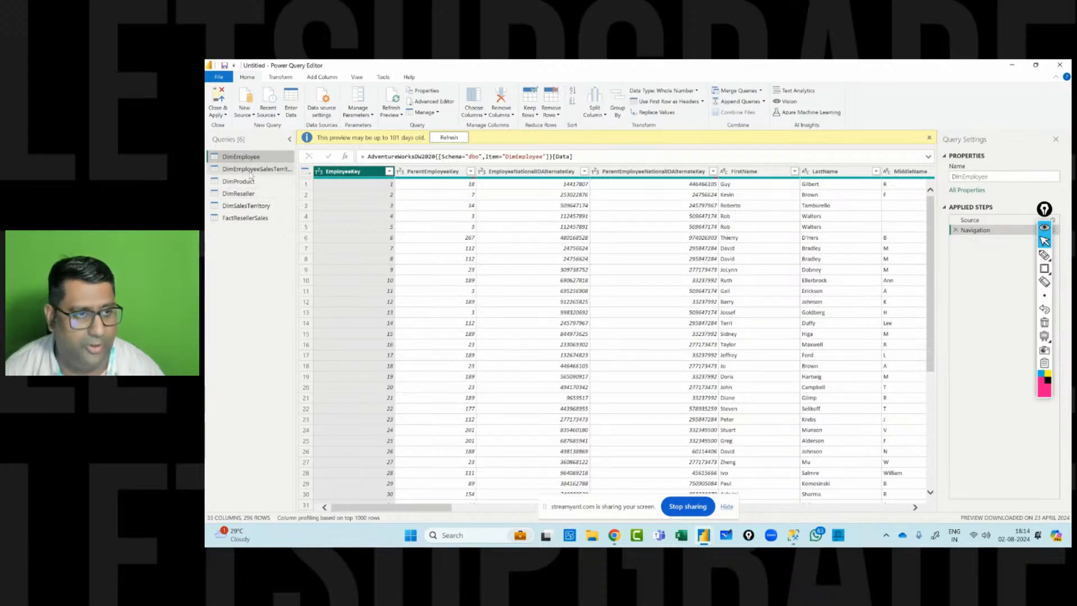
click(249, 181)
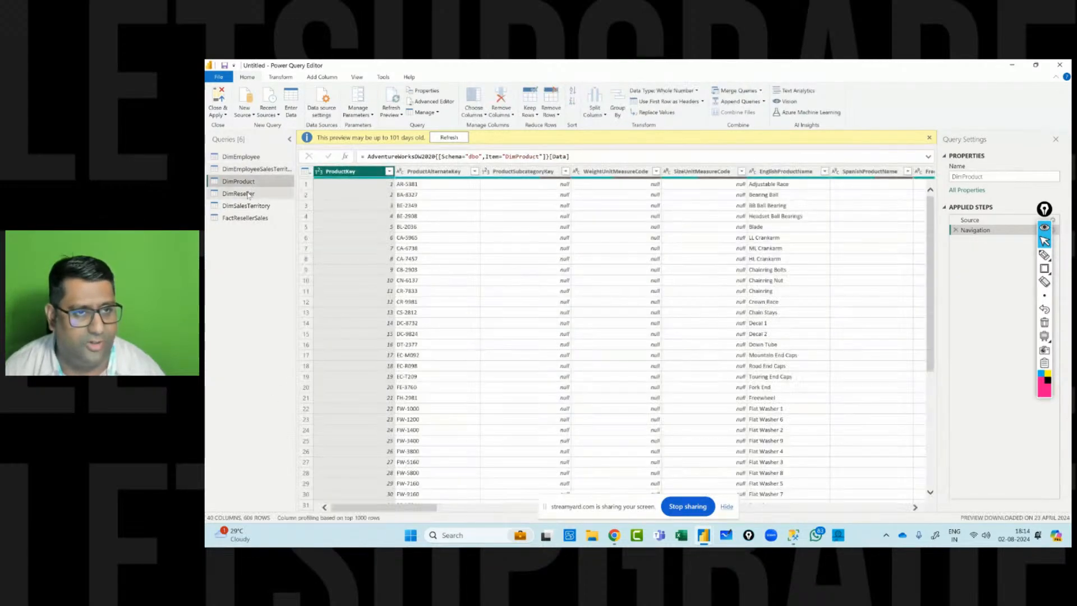
click(247, 194)
click(246, 206)
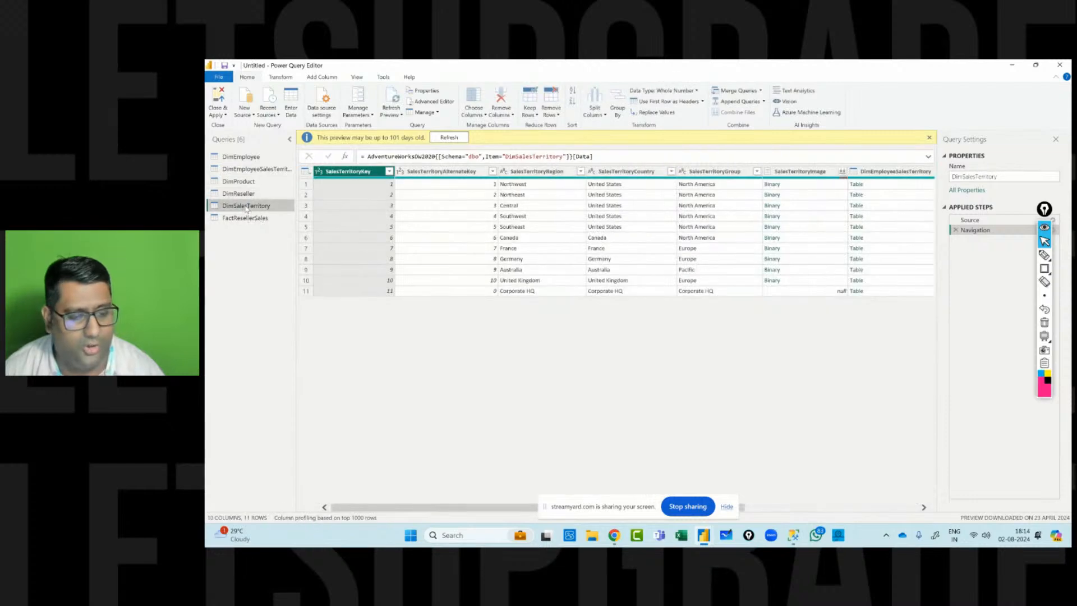
Inspect the DimEmployee query's columns and turn on the column quality display.
click(247, 157)
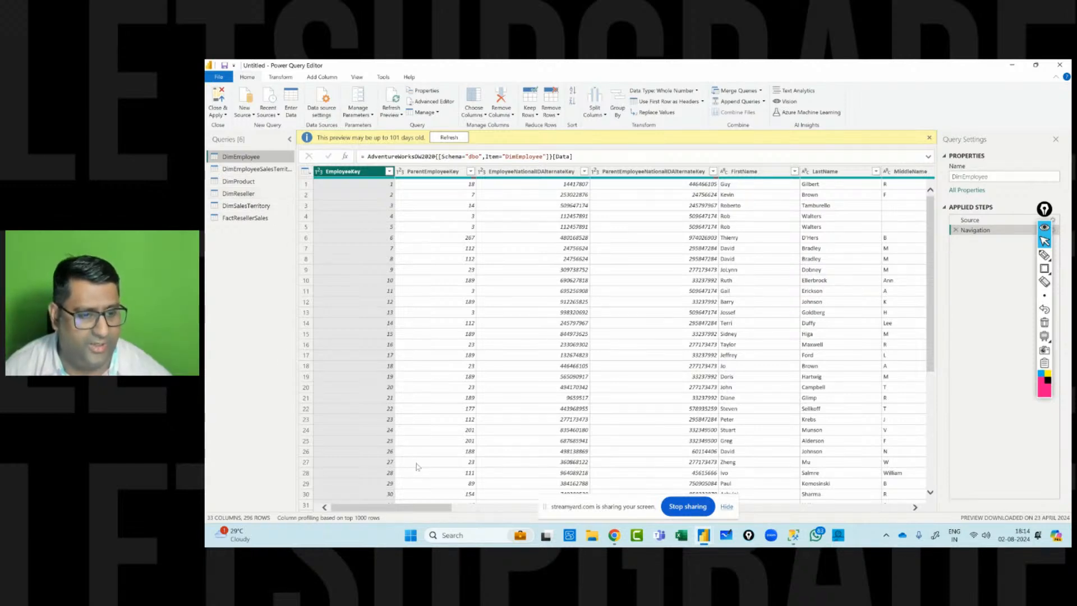
drag(415, 511, 837, 542)
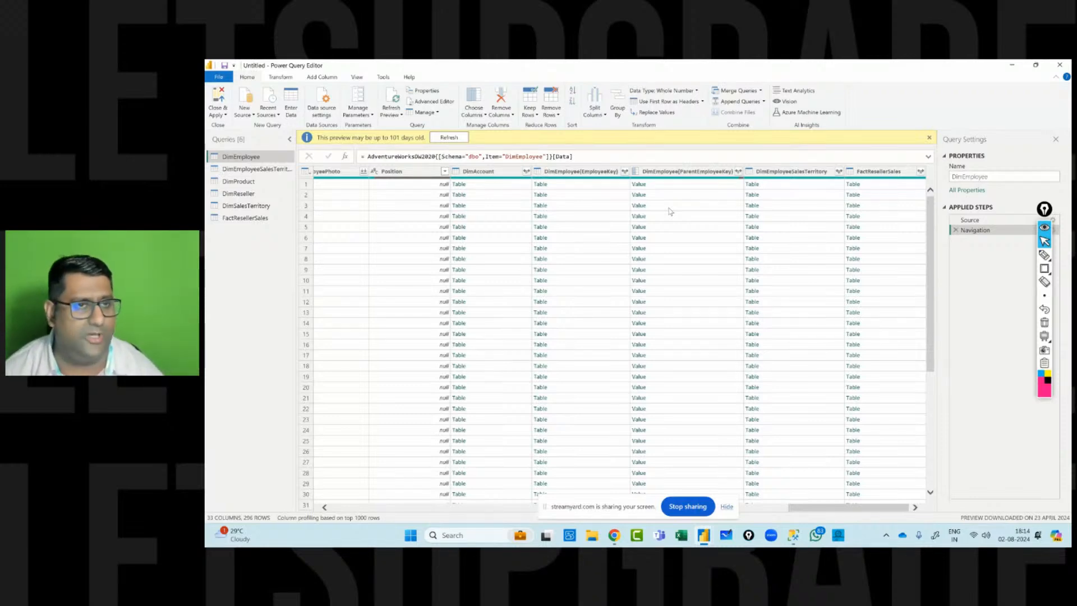
click(357, 79)
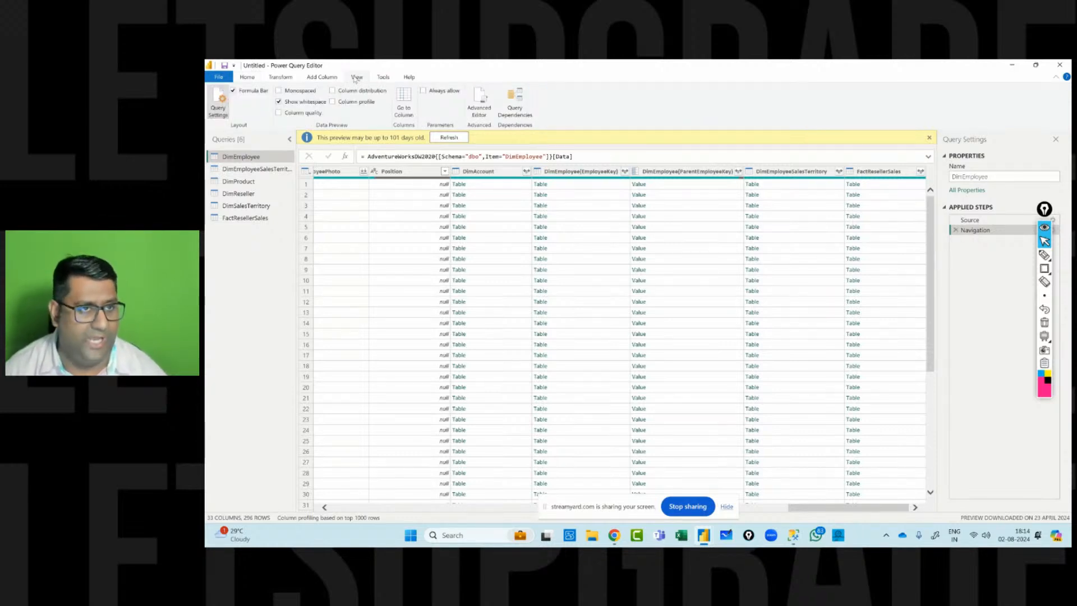
click(278, 112)
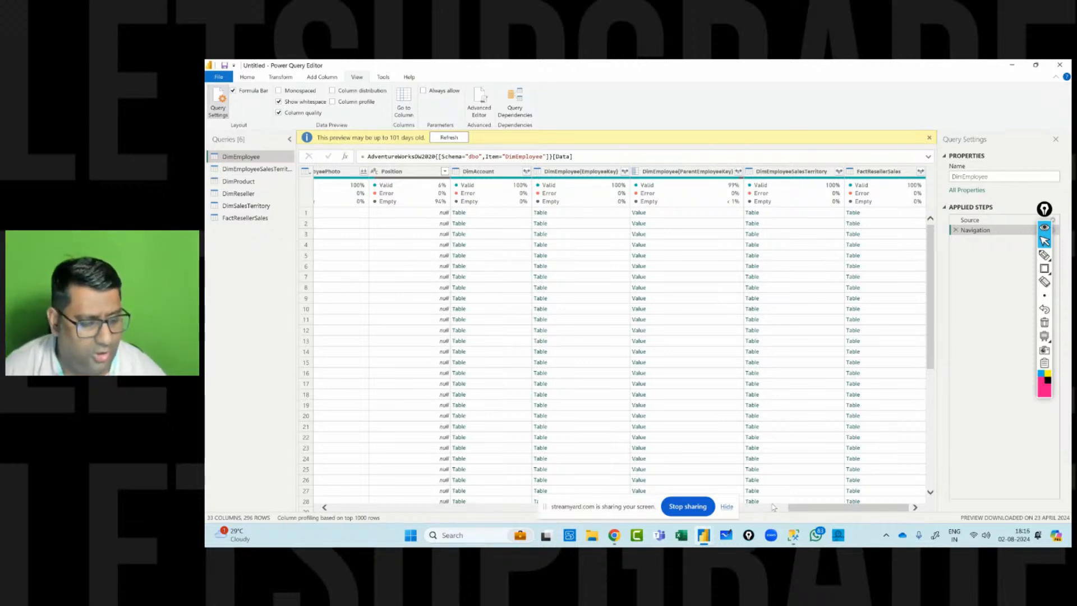
Box the Position column's quality statistics in DimEmployee with the rectangle annotation, then clear the annotation.
drag(803, 510, 726, 504)
mouse_move(774, 201)
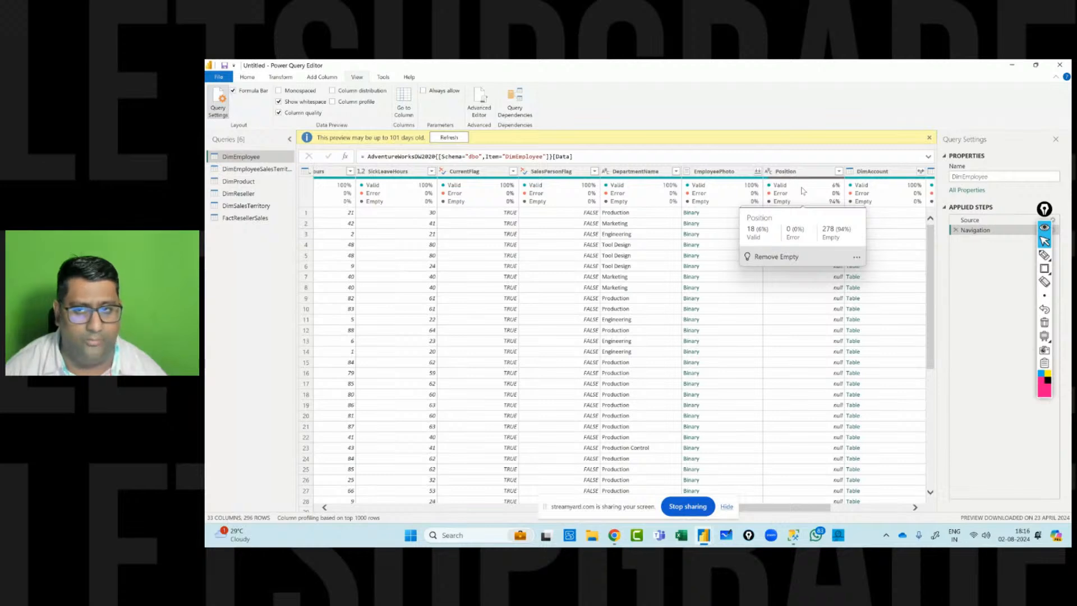
click(1044, 271)
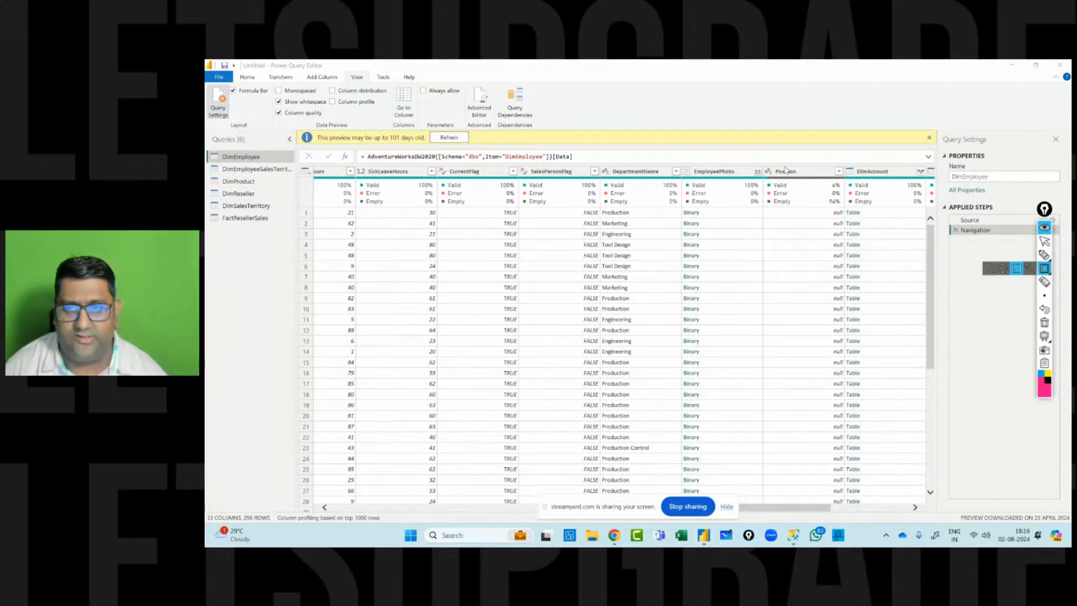
mouse_move(757, 158)
mouse_down()
mouse_move(765, 174)
mouse_move(849, 215)
mouse_up()
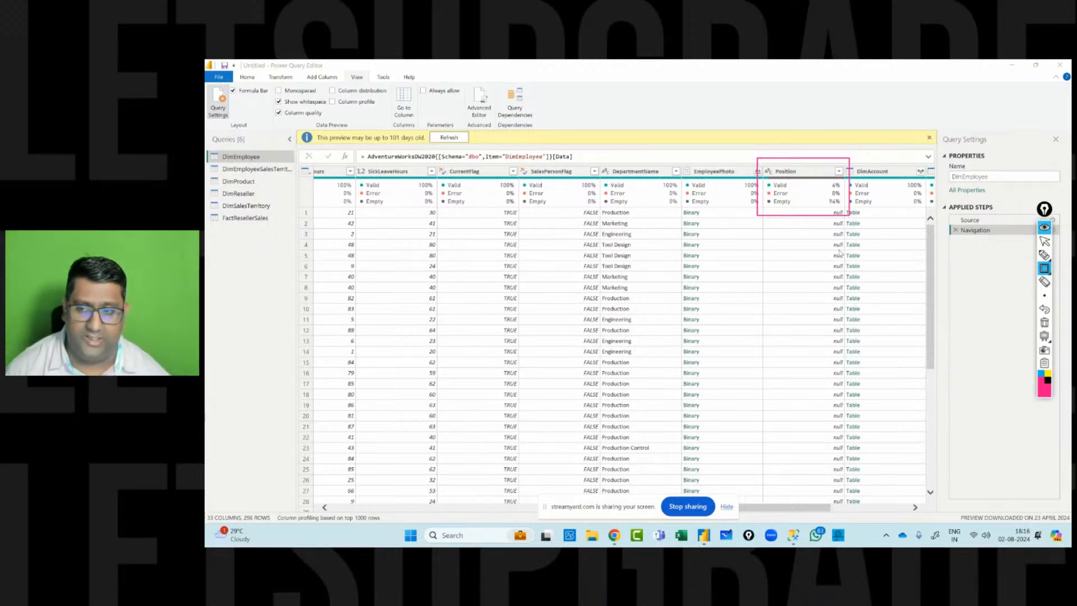
click(1045, 296)
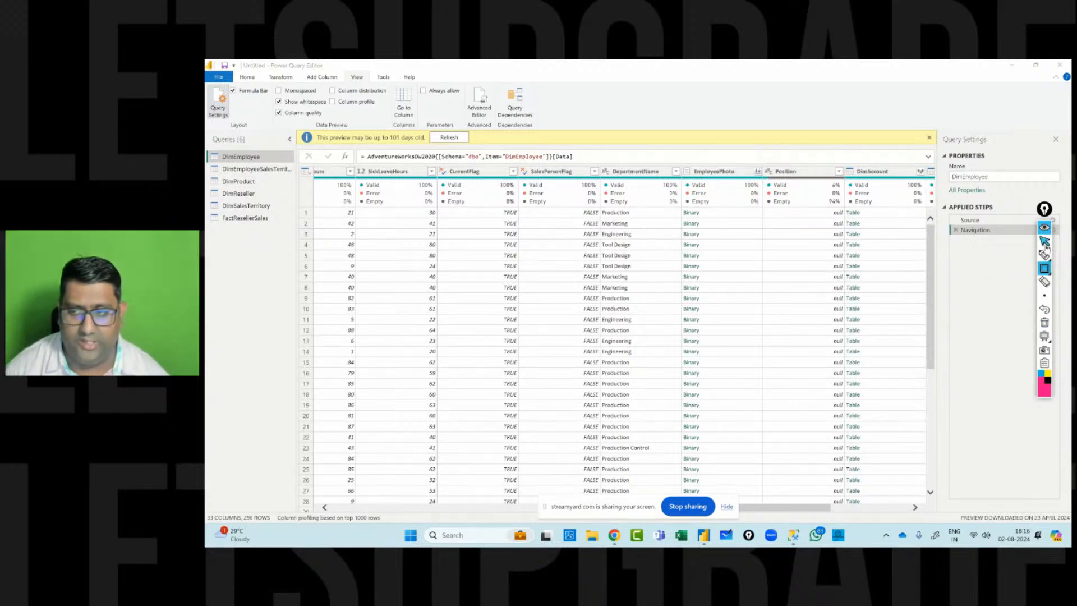
click(1044, 241)
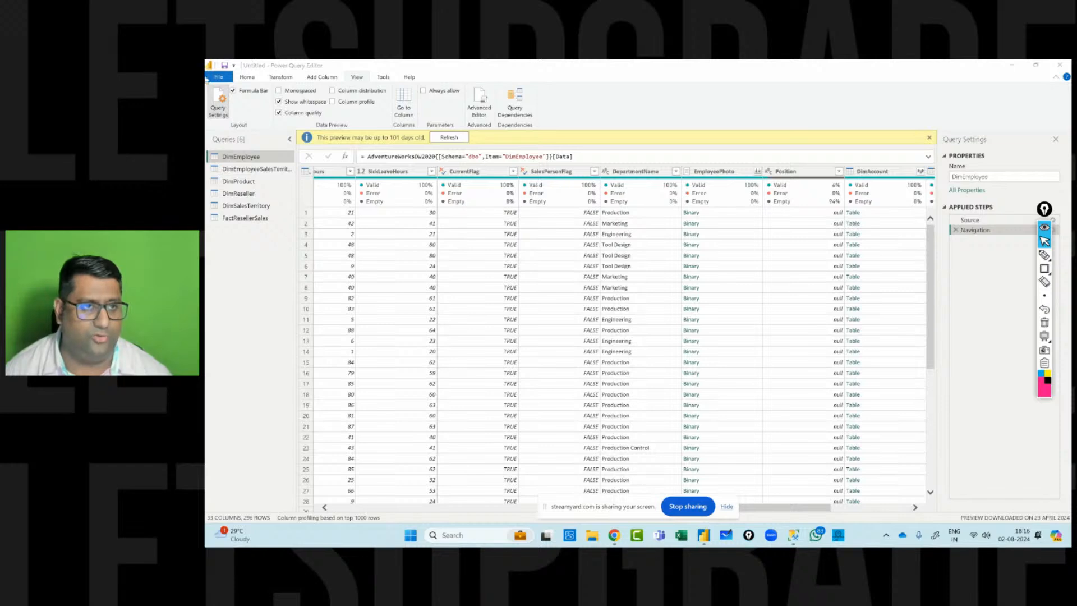
Turn on the column distribution display and bring DimEmployee's EmployeeKey column into view.
click(332, 90)
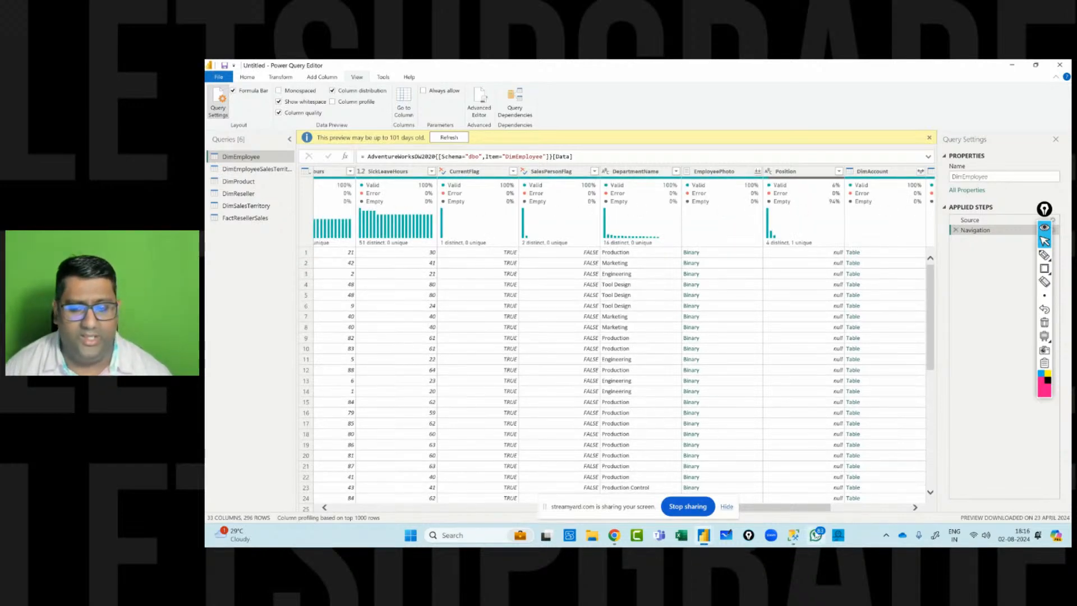
drag(814, 511, 434, 509)
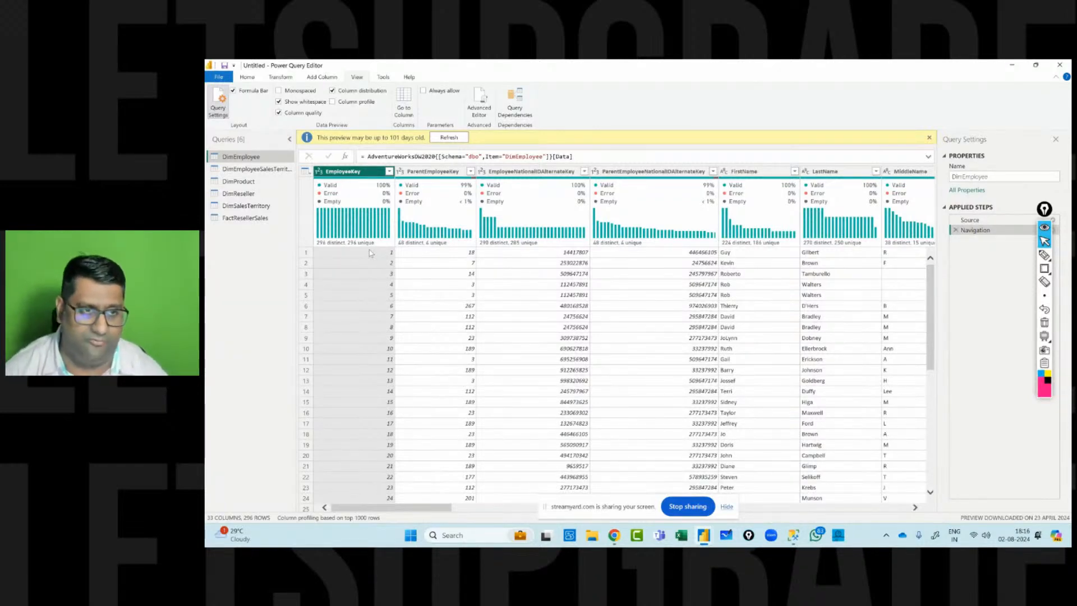
Box the EmployeeKey column's statistics and the Dim and Fact prefixes of the query names with rectangle annotations, then clear them.
click(1043, 270)
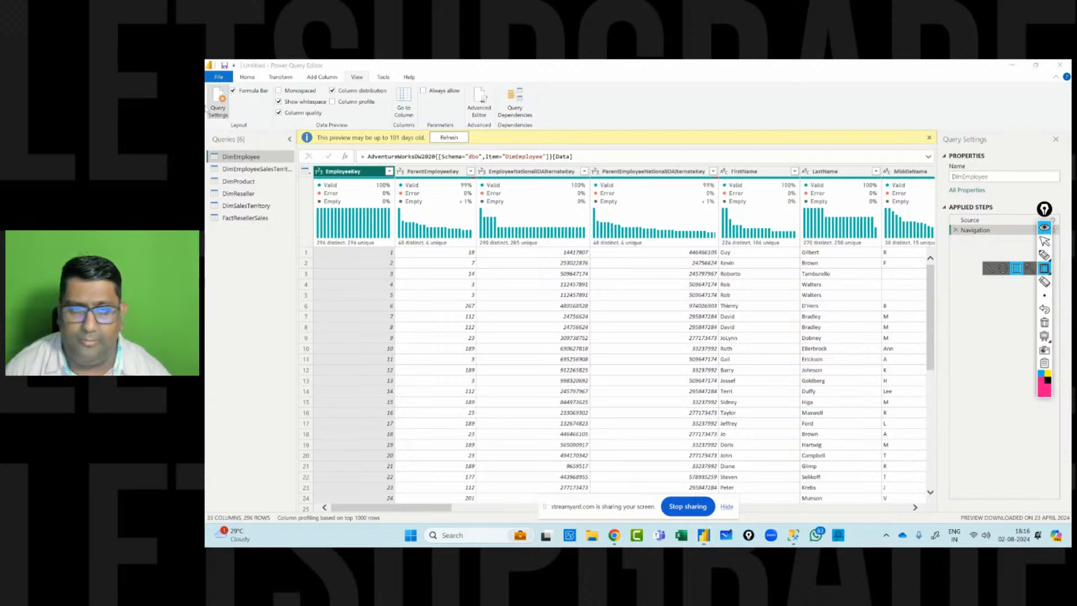
mouse_move(311, 161)
mouse_down()
mouse_move(333, 233)
mouse_move(400, 255)
mouse_move(397, 247)
mouse_up()
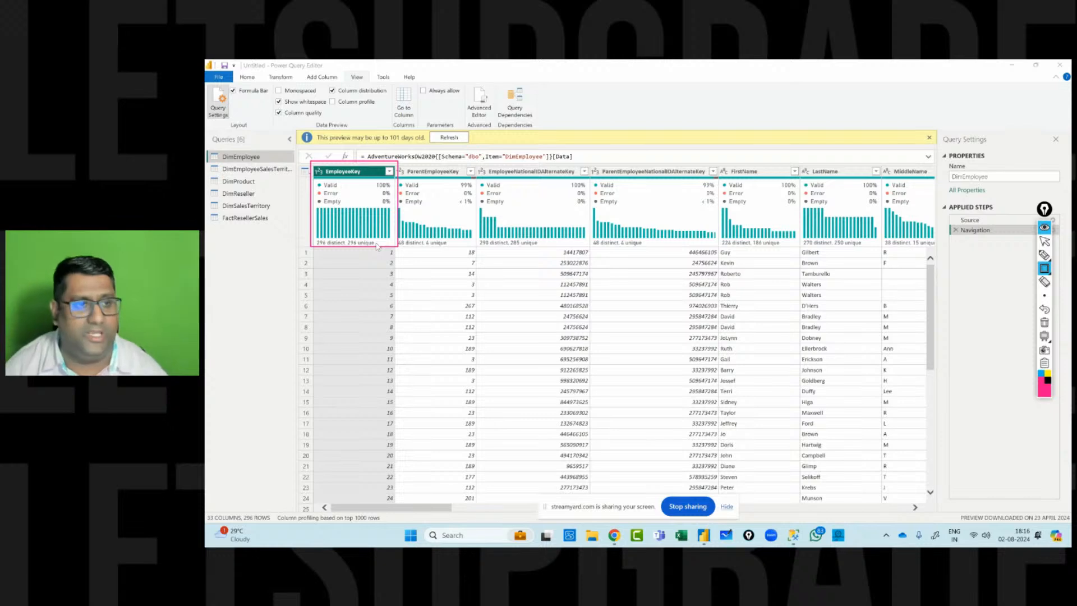
drag(219, 150, 237, 215)
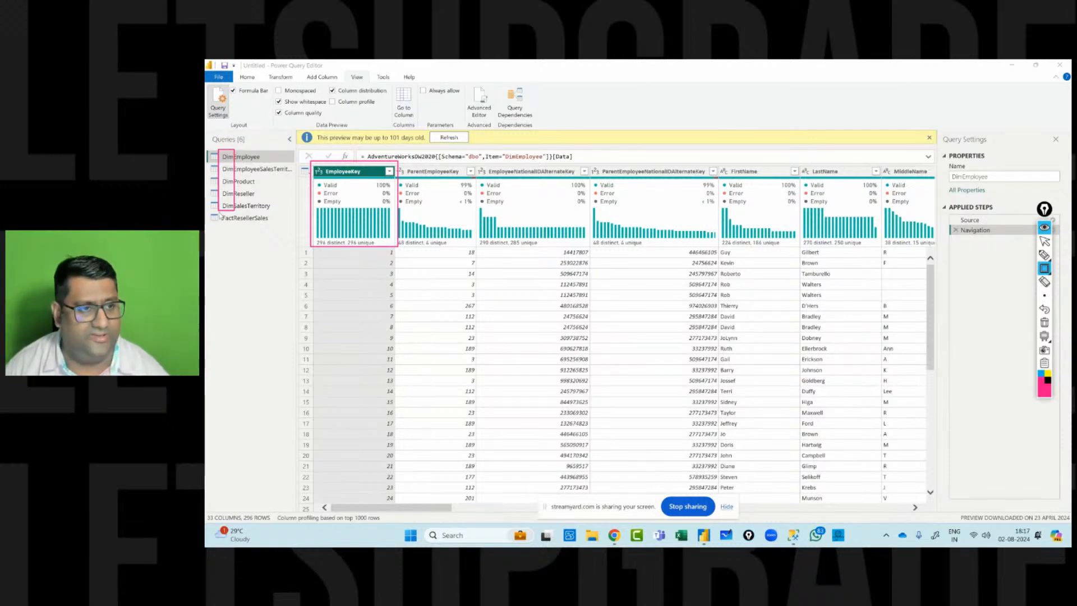
drag(220, 214, 236, 227)
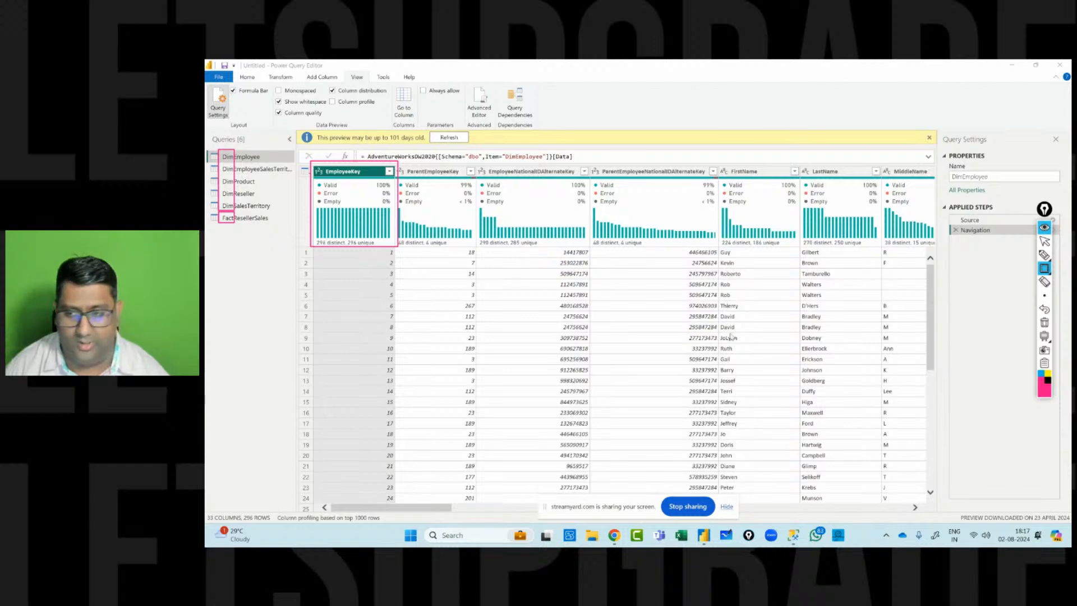
click(1044, 322)
click(1044, 241)
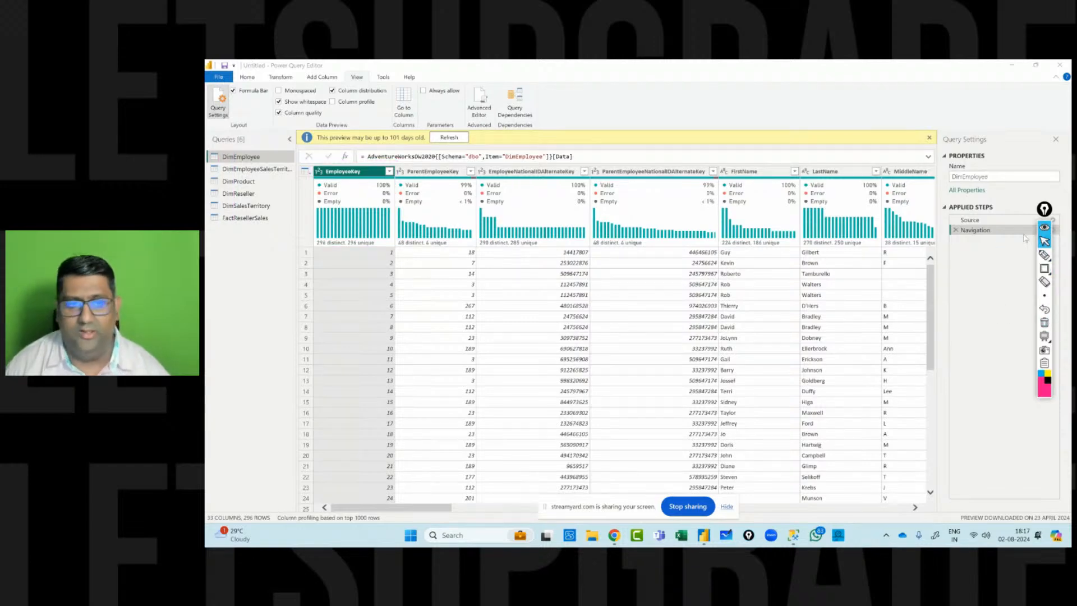
mouse_move(349, 208)
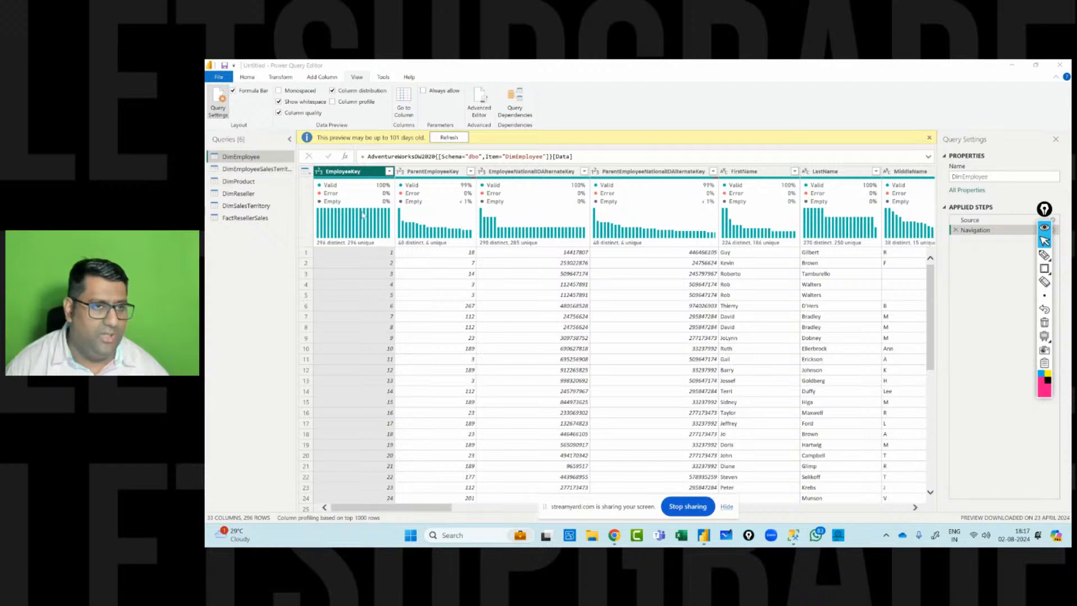
mouse_move(359, 185)
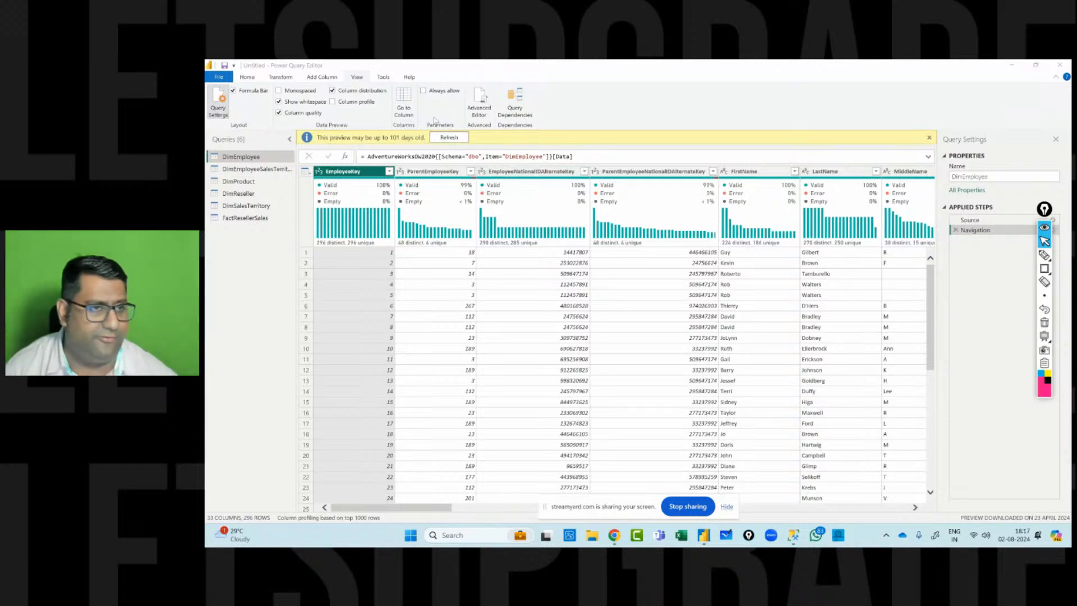
Turn on the column profile display and show the profile of the BusinessType column in the DimReseller query.
click(276, 169)
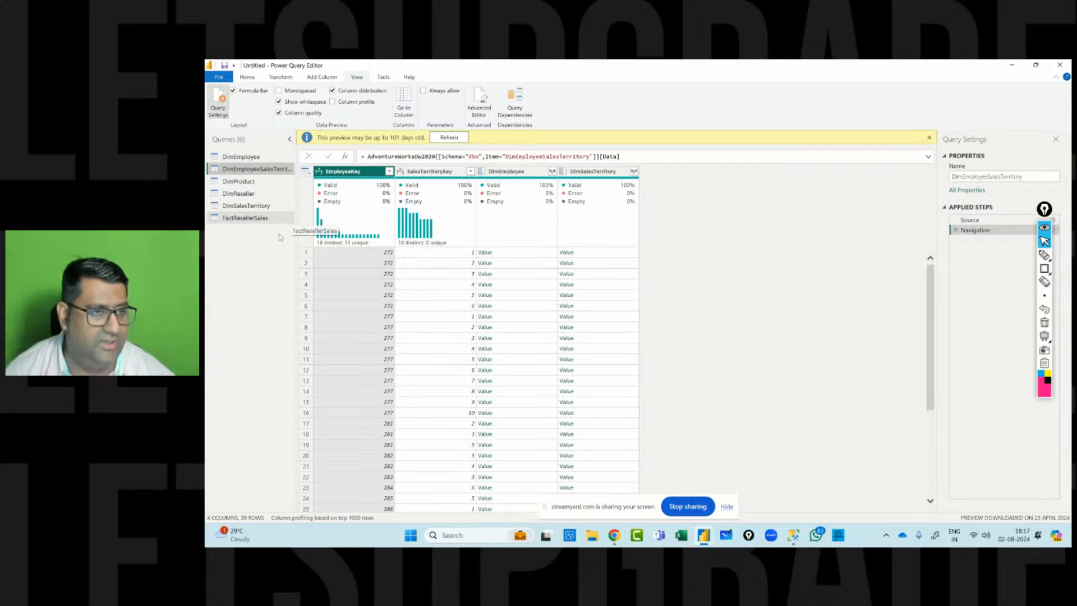
click(238, 194)
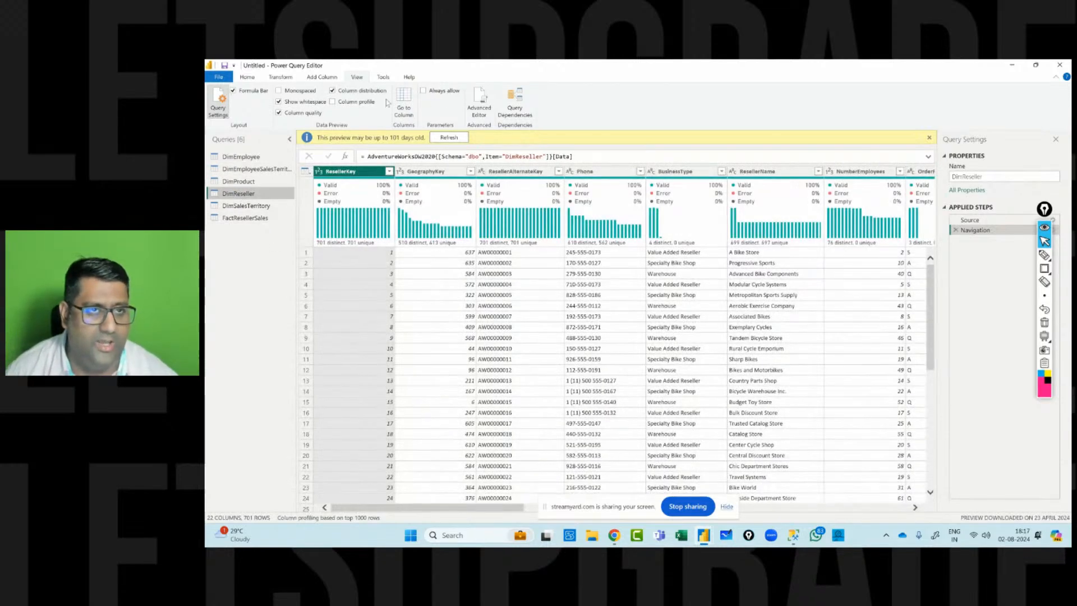
click(350, 103)
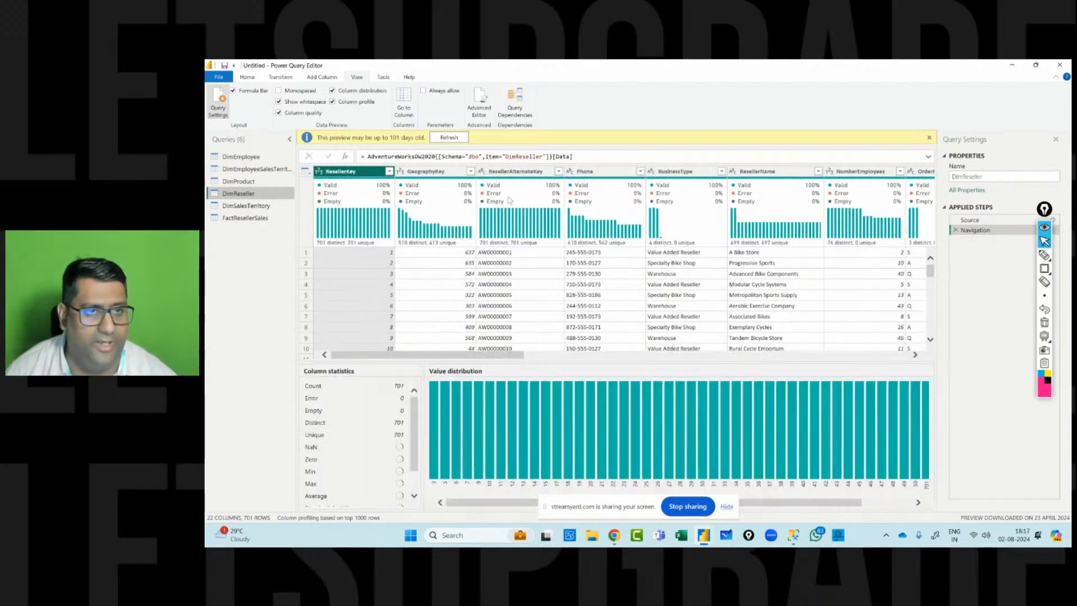
click(685, 173)
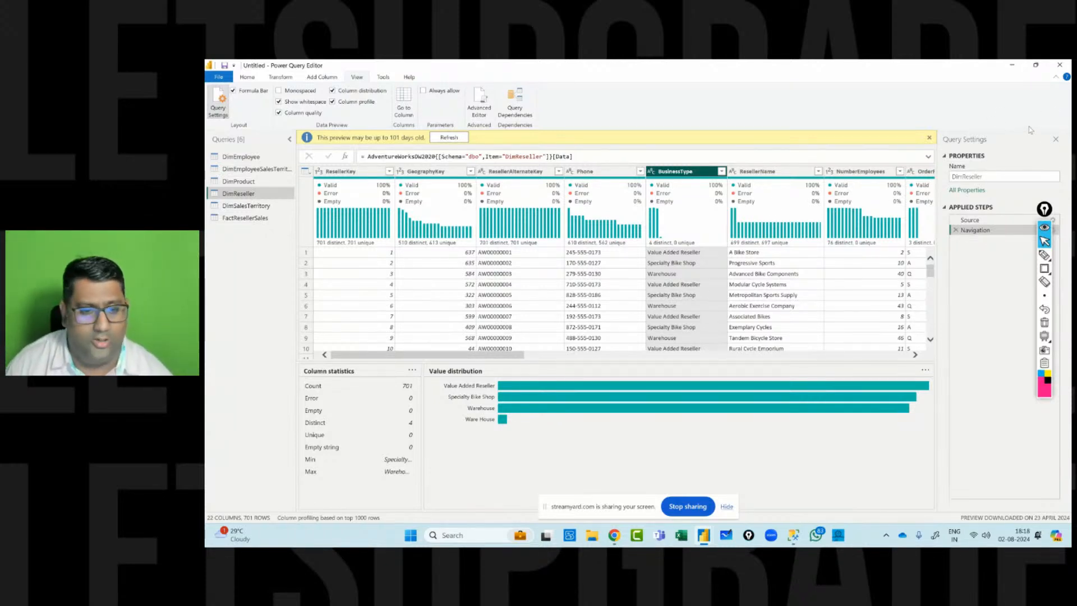
Box the Warehouse and Ware House values in BusinessType's value distribution with rectangle annotations, check the Ware House bar's details, and clear the annotations.
mouse_move(1044, 271)
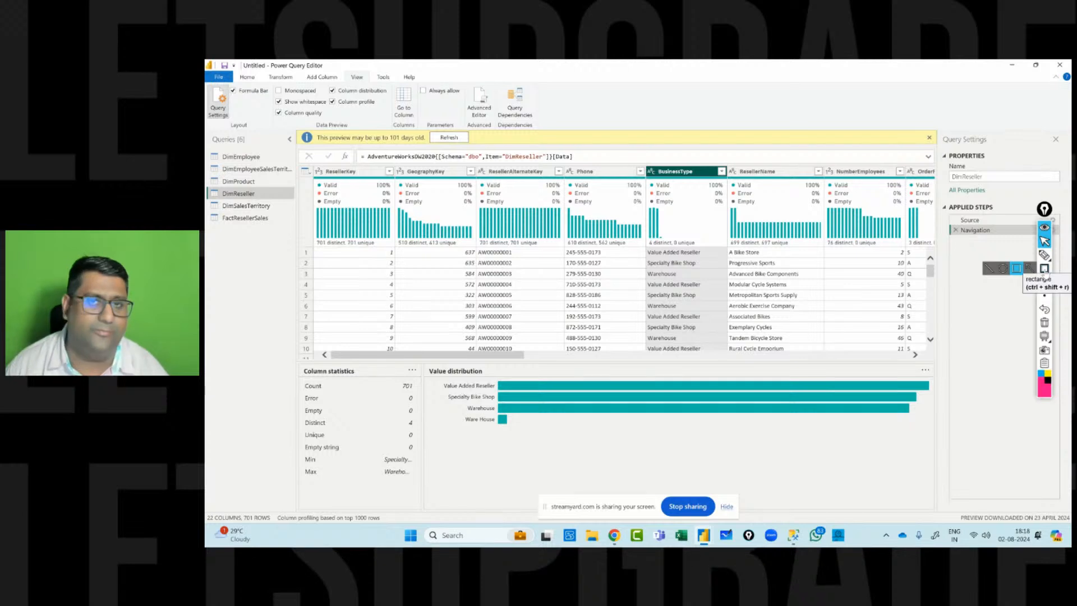
click(1044, 270)
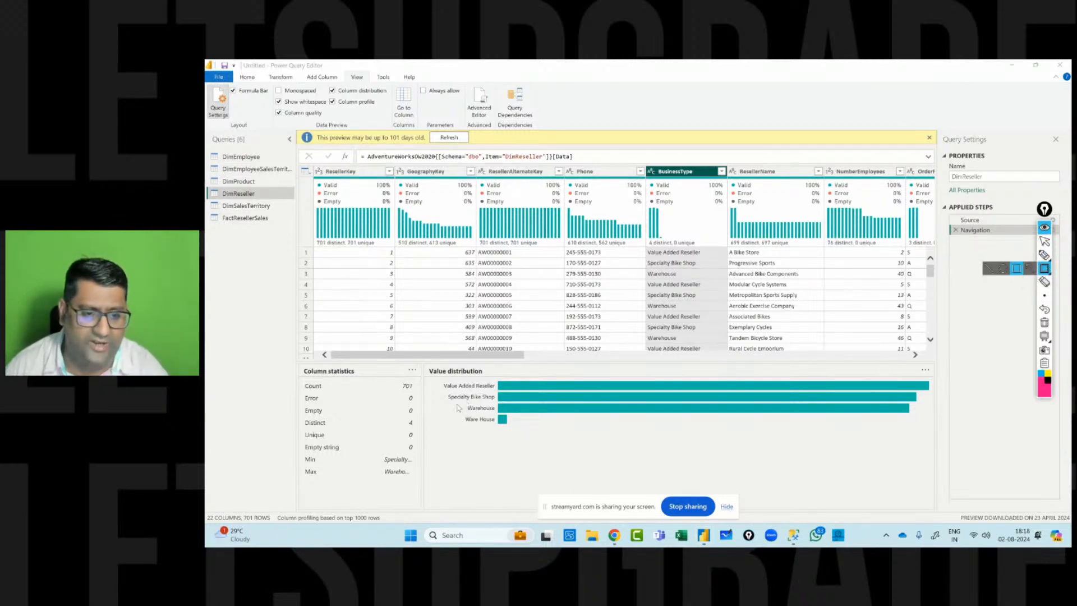
drag(457, 404, 499, 429)
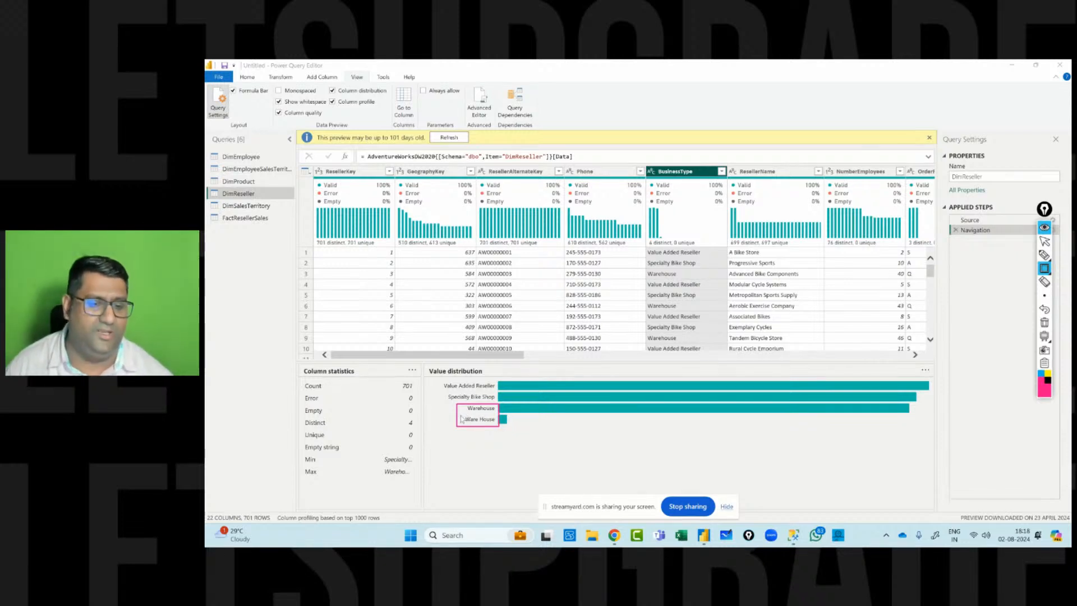
mouse_move(460, 416)
mouse_down()
mouse_move(497, 431)
mouse_move(498, 414)
mouse_up()
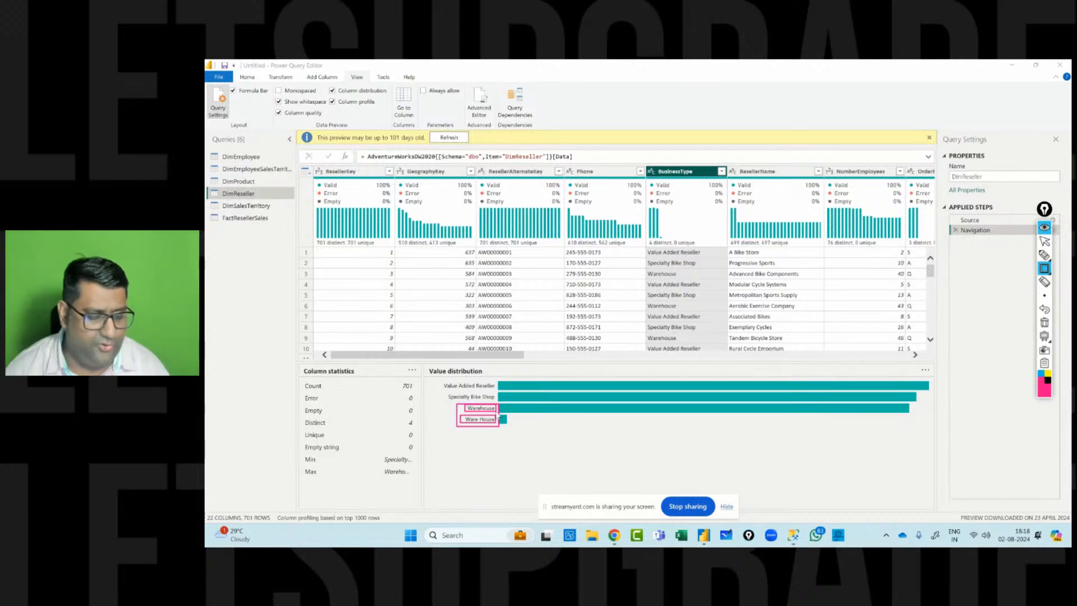
click(1044, 255)
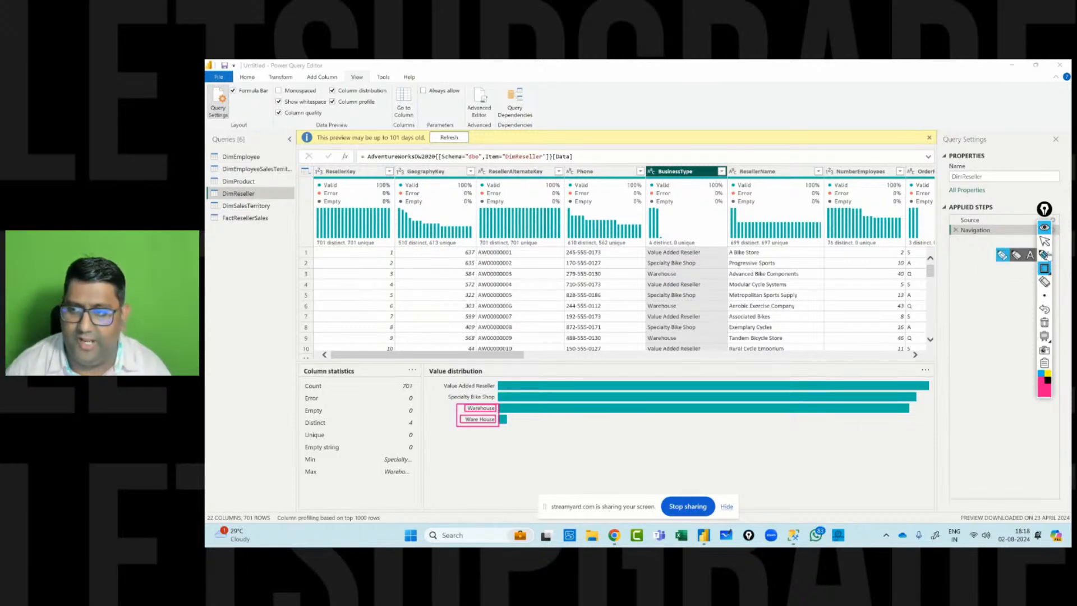
click(1044, 242)
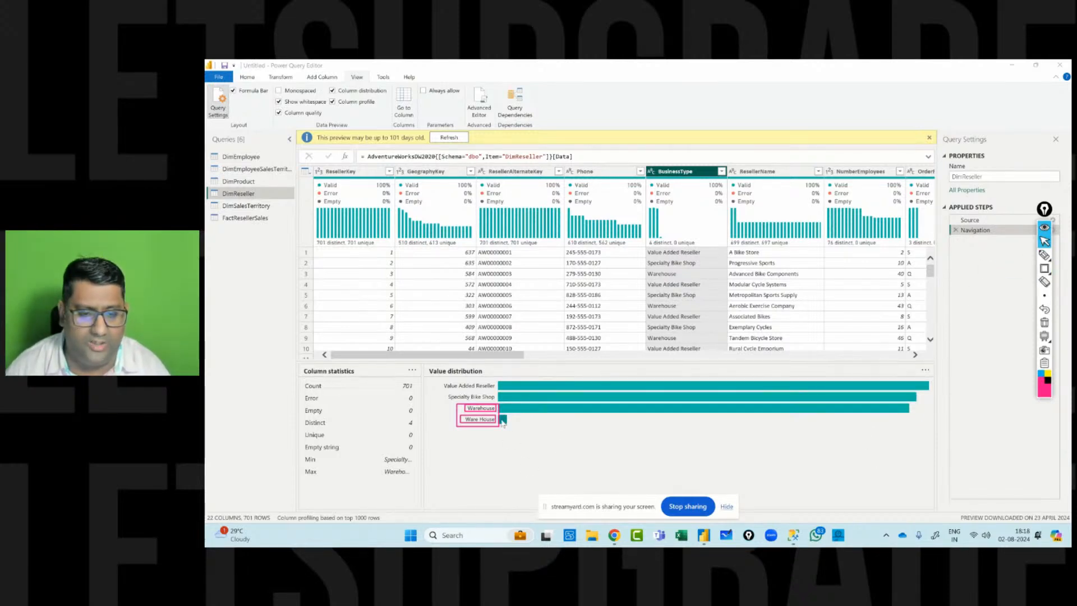
mouse_move(501, 422)
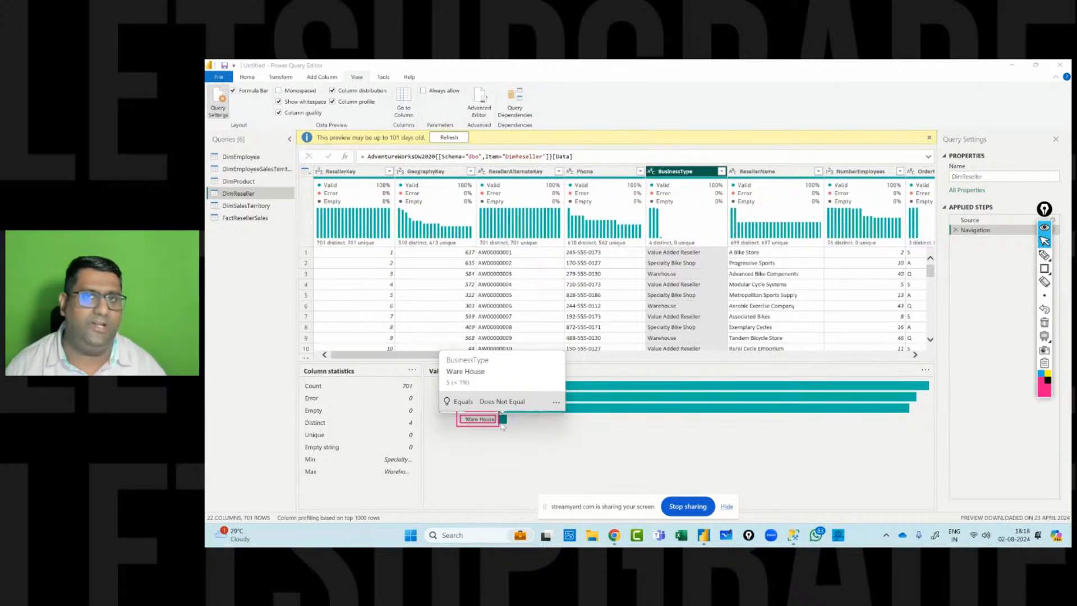
click(1044, 323)
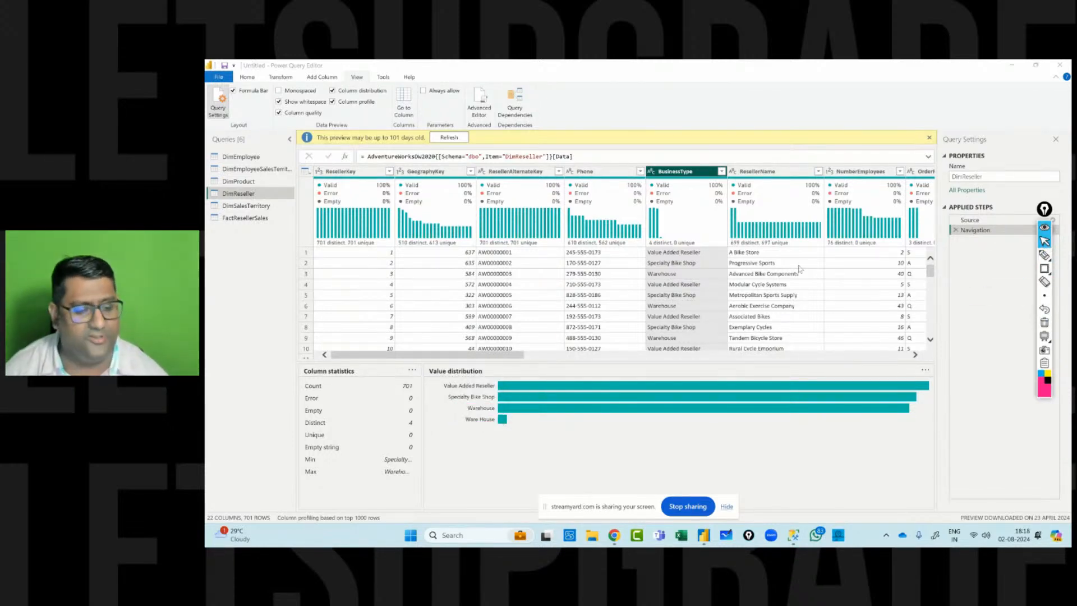
mouse_move(735, 242)
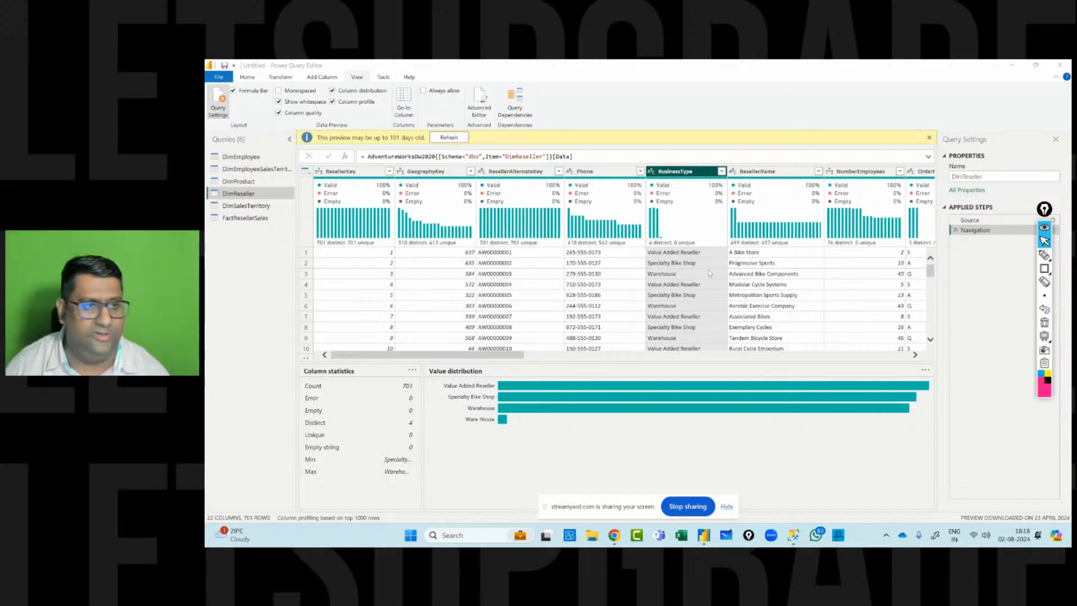
Add a new Text/CSV source and open ResellerSalesTargets.csv from the Resources folder under MS-Power BI, PL300, PL300.
click(247, 77)
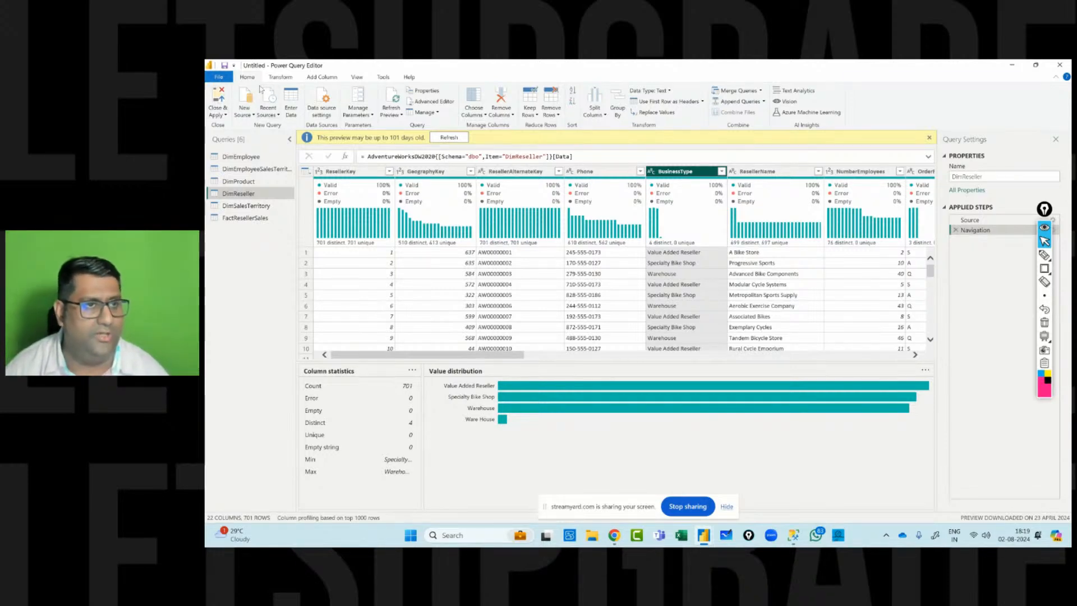
click(245, 112)
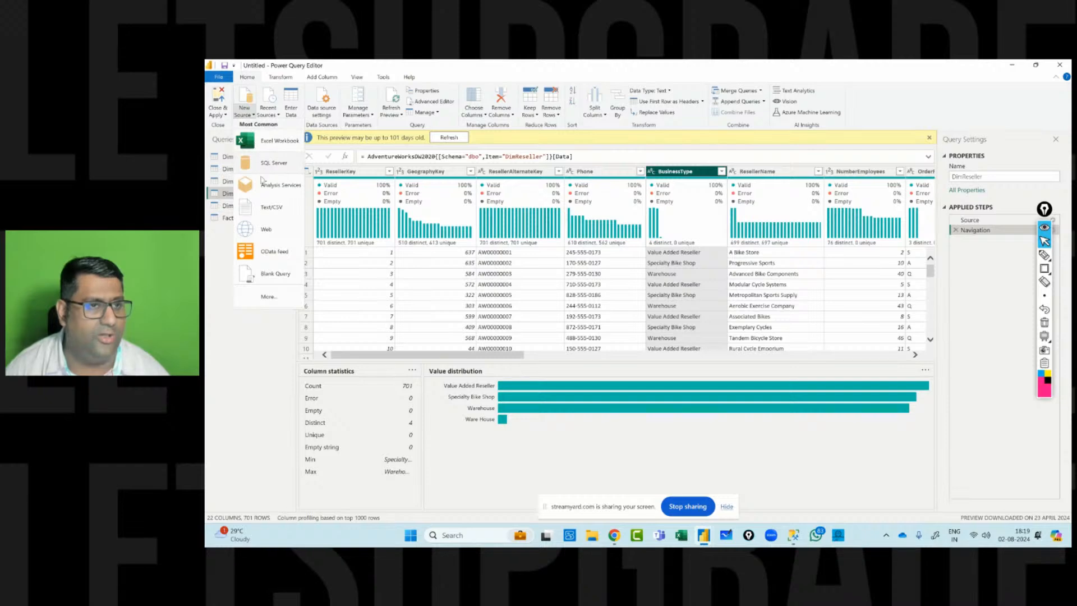
click(272, 207)
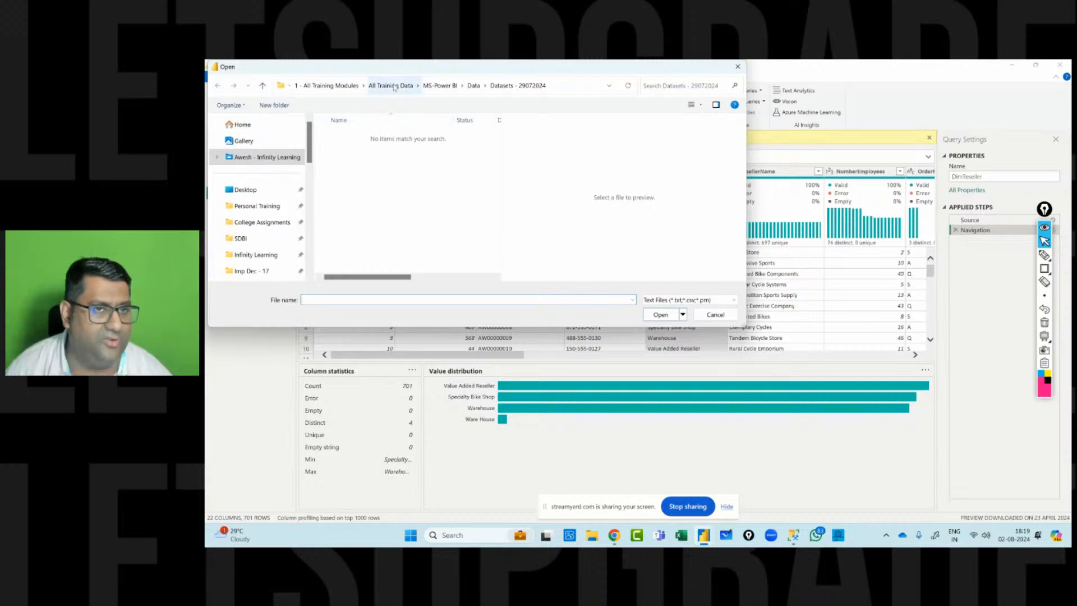
click(472, 86)
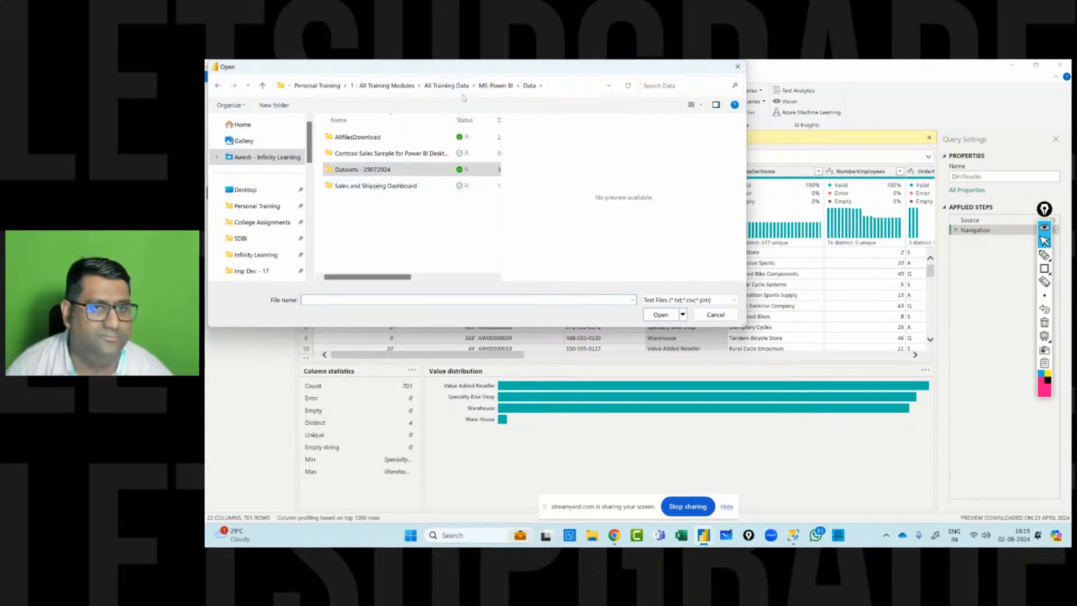
click(485, 90)
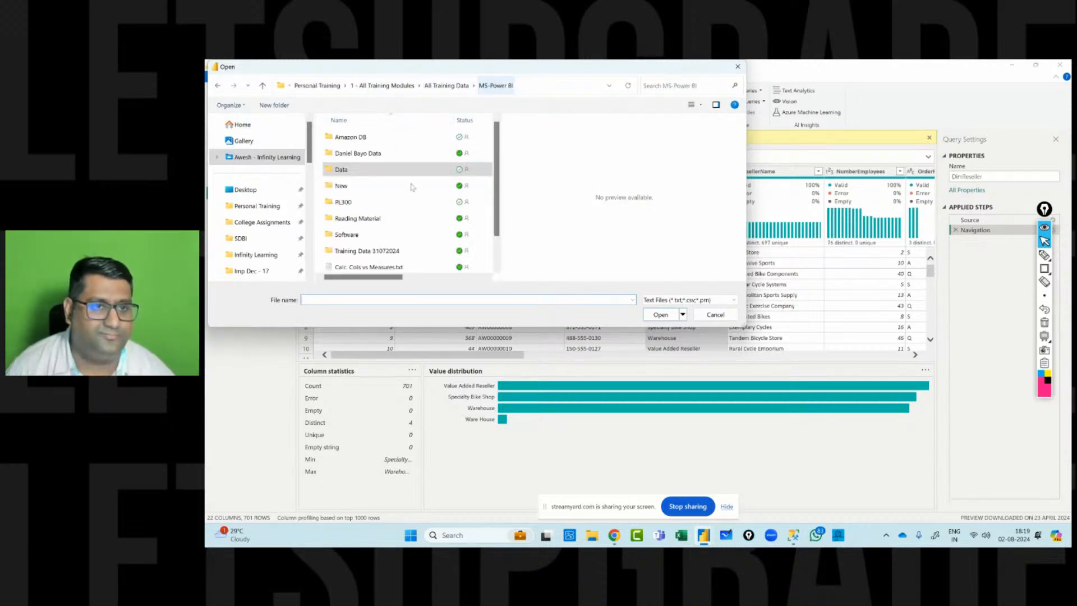
click(356, 206)
double_click(356, 205)
double_click(363, 138)
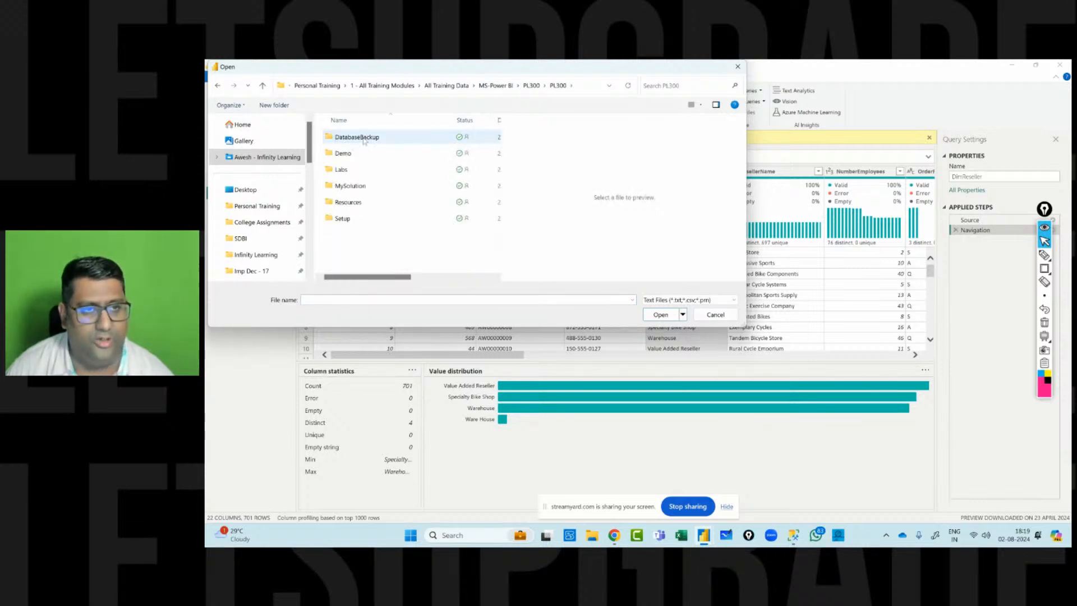
double_click(353, 202)
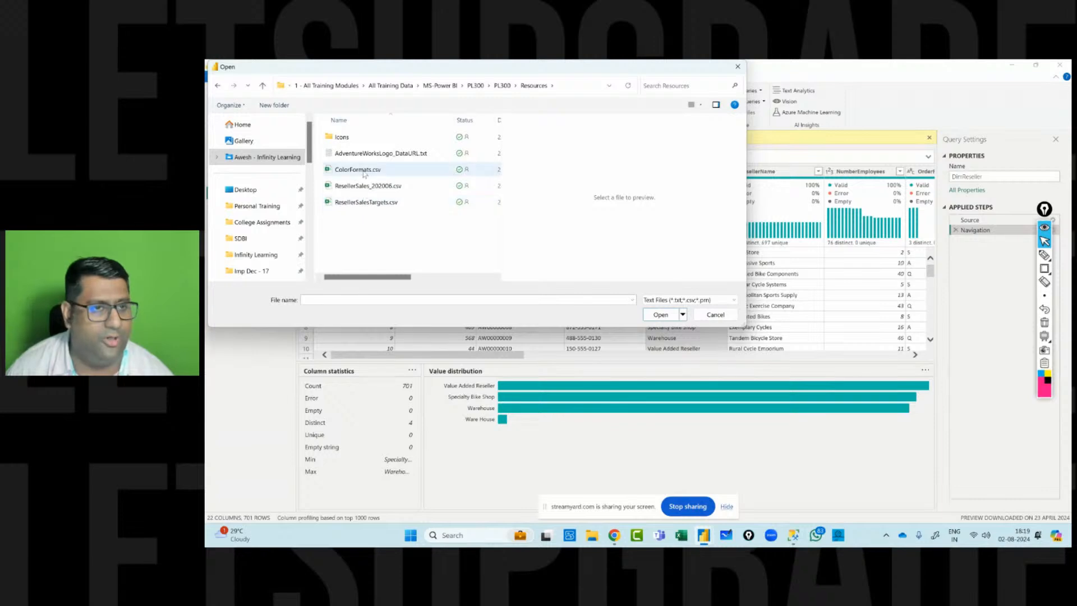
click(364, 173)
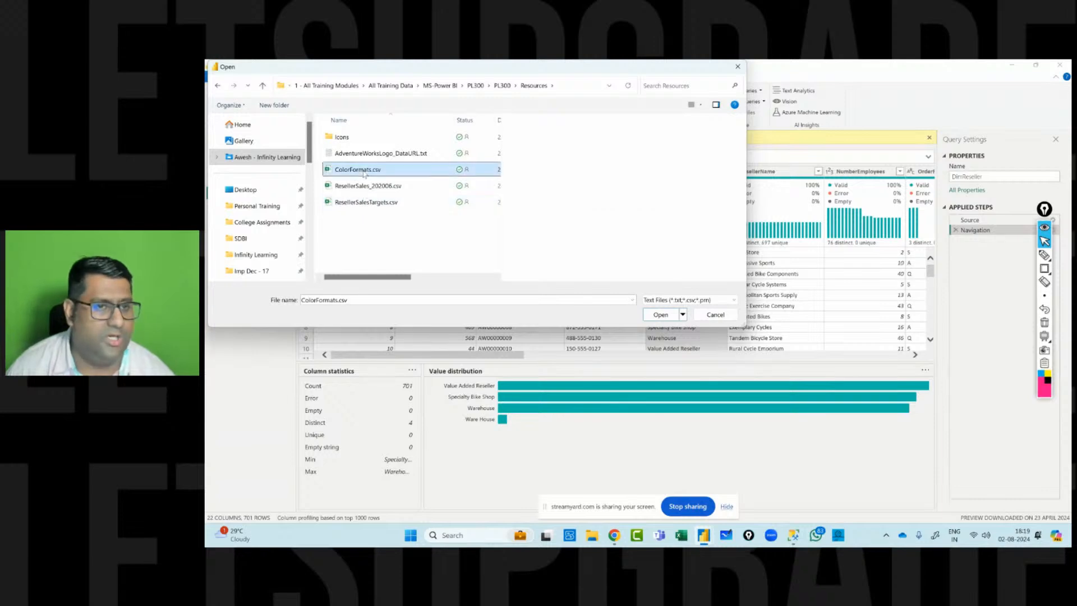
click(371, 207)
click(661, 314)
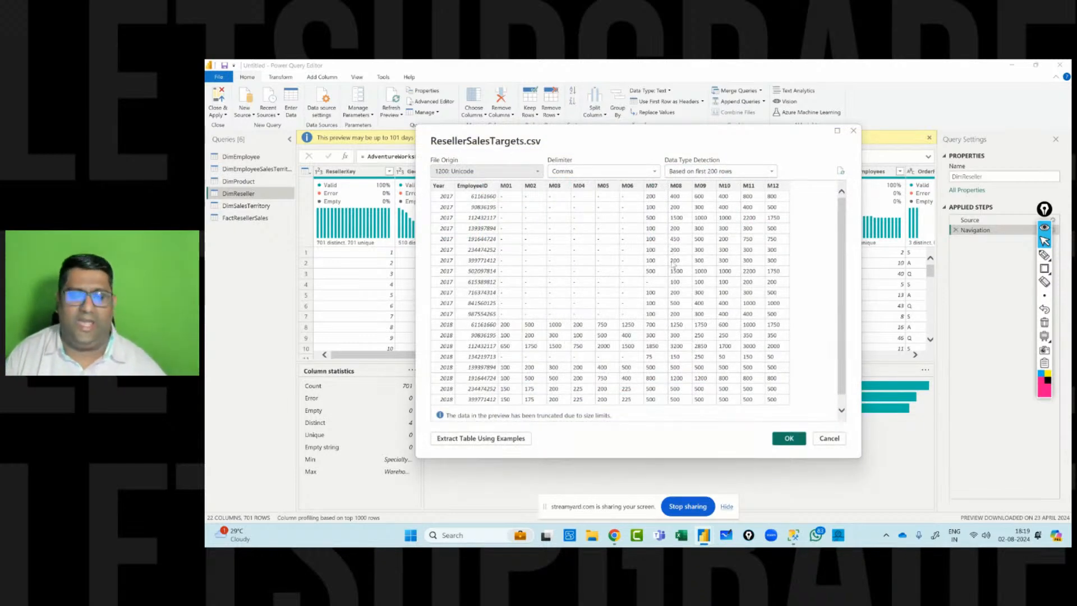
Box the M01 to M12 headers in the ResellerSalesTargets.csv preview, clear the annotation, and load the file as a query.
click(1044, 268)
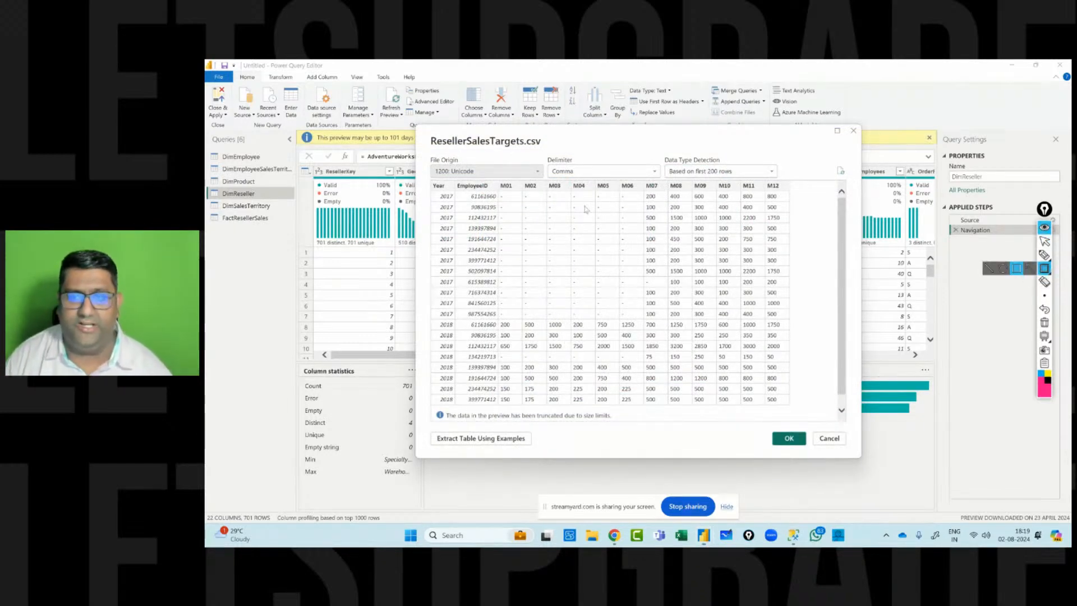
drag(491, 180, 788, 193)
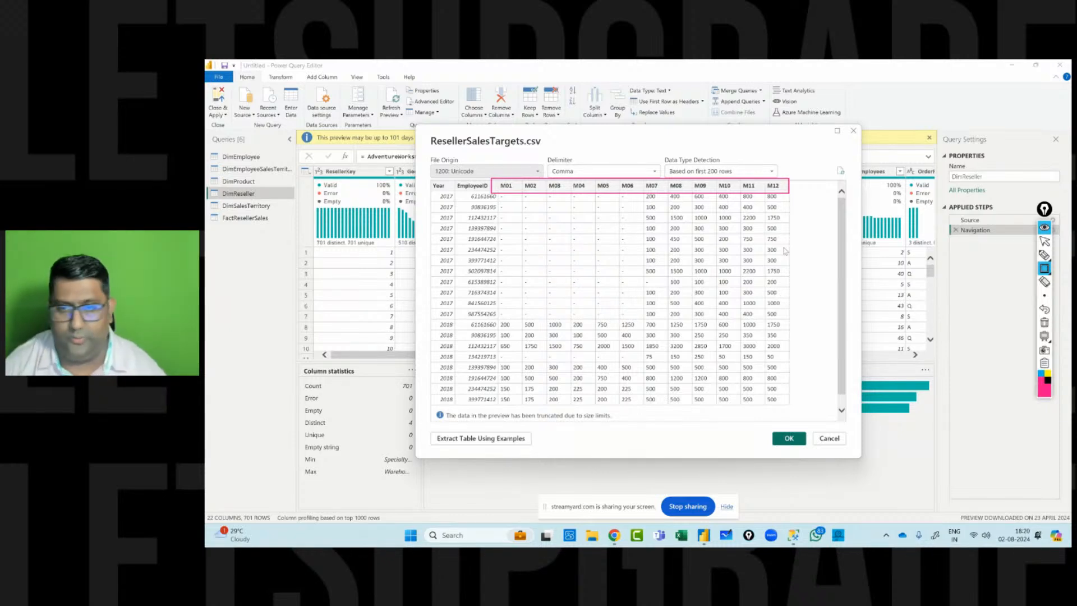
click(1045, 324)
click(1044, 241)
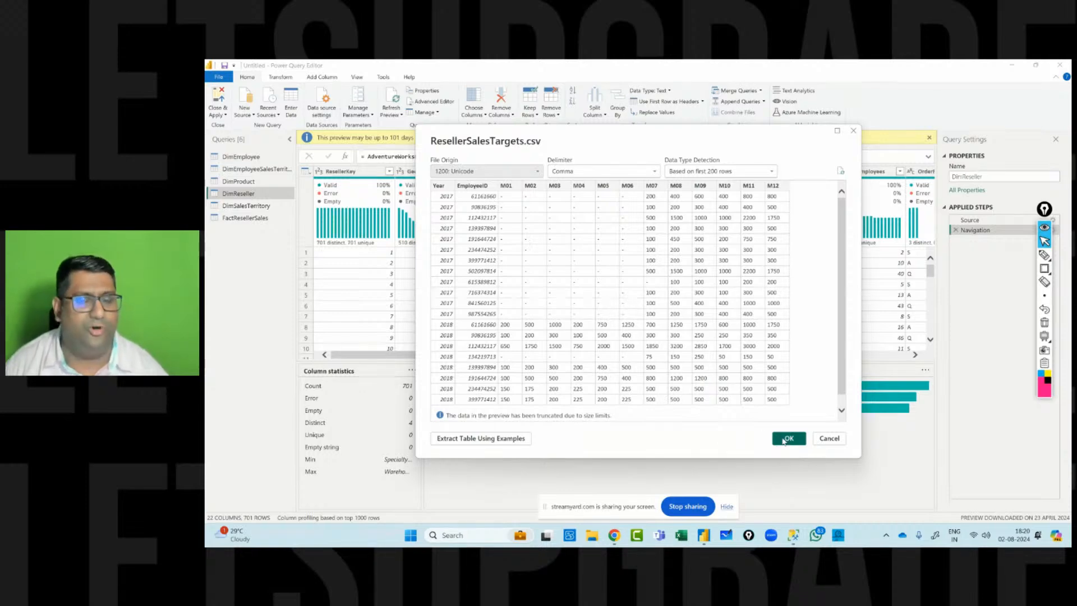
click(787, 438)
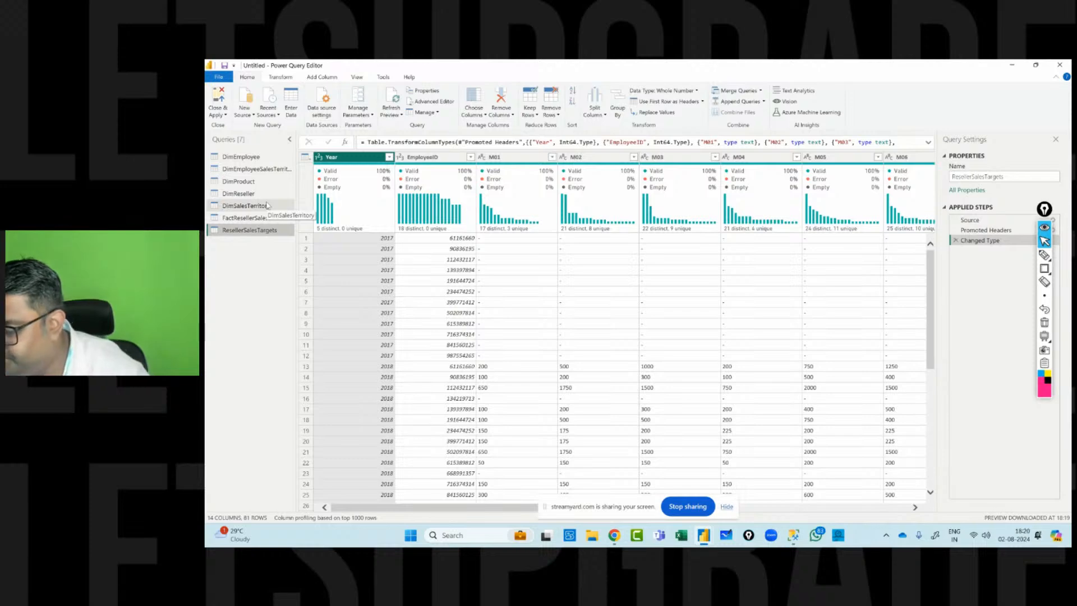
Add another Text/CSV source and open ColorFormats.csv from the Resources folder.
click(243, 109)
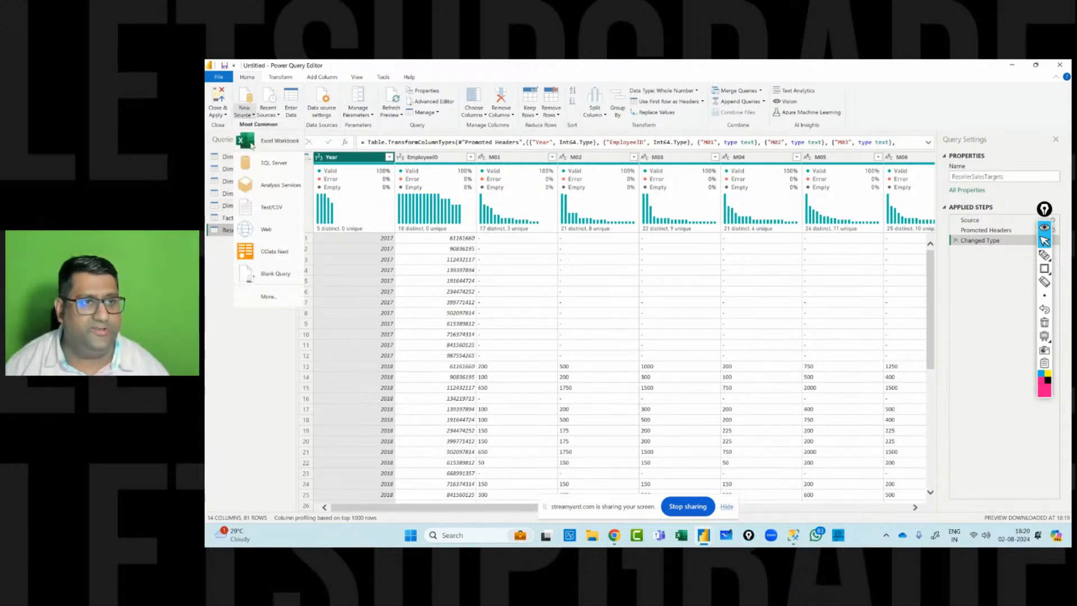
click(269, 213)
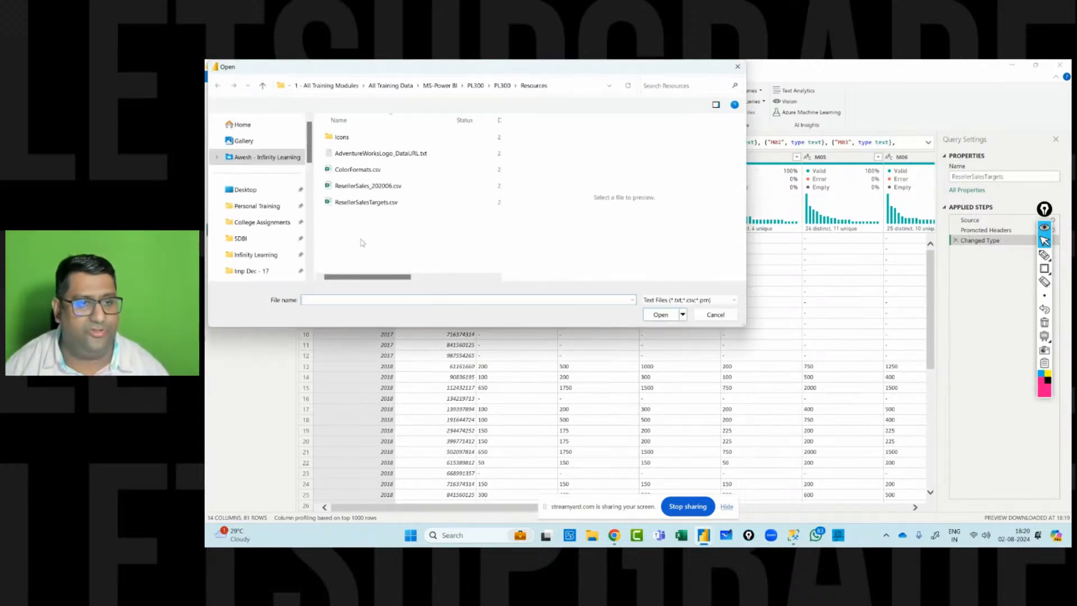
click(360, 169)
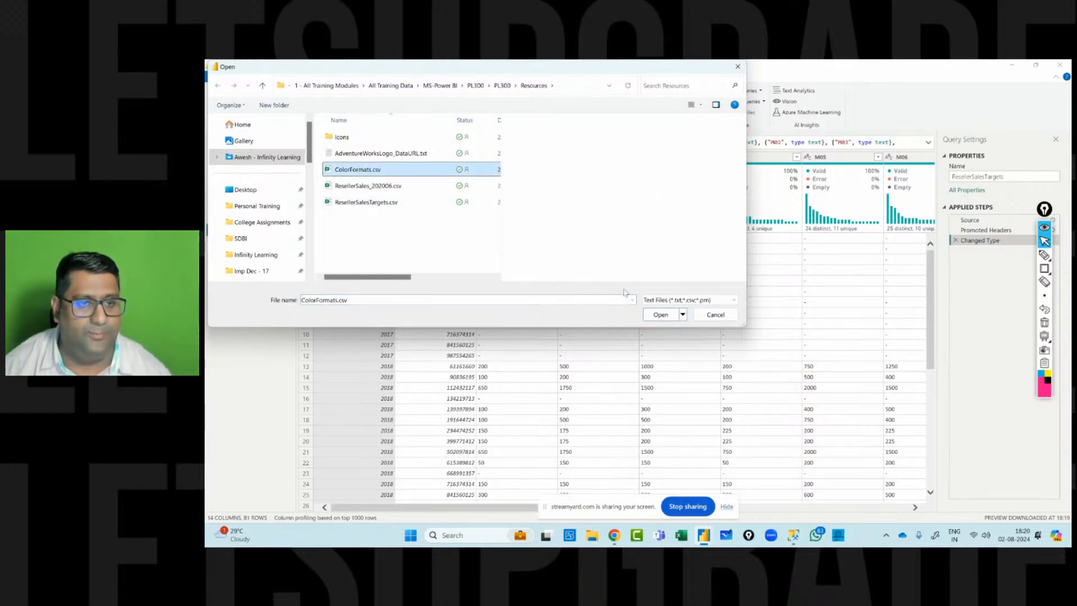
click(661, 315)
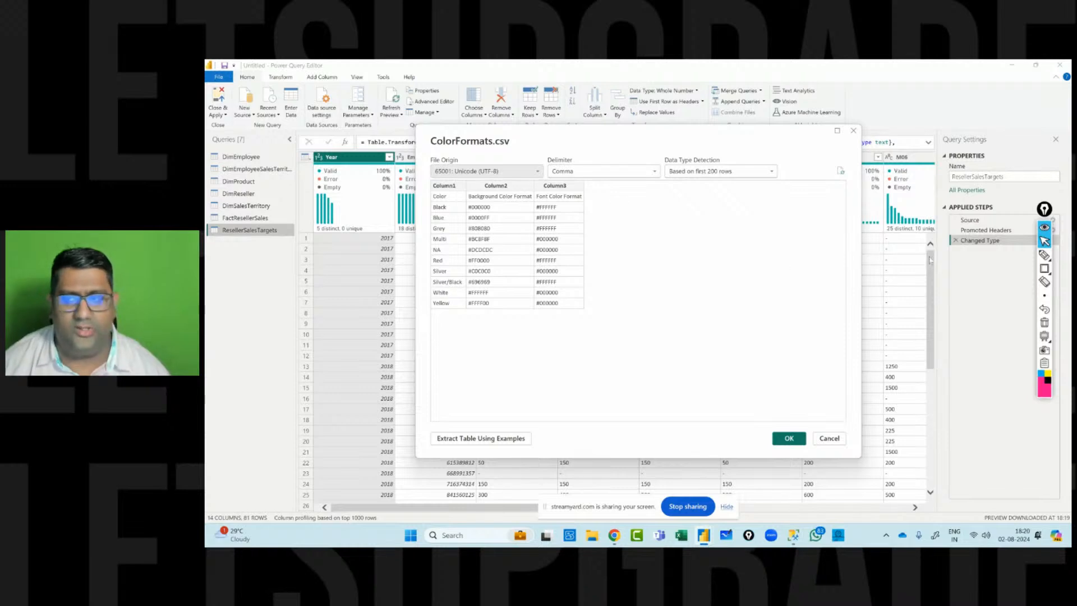
Box the header row and first data row in the ColorFormats.csv preview, clear the annotations, and load the file as a query.
click(1044, 268)
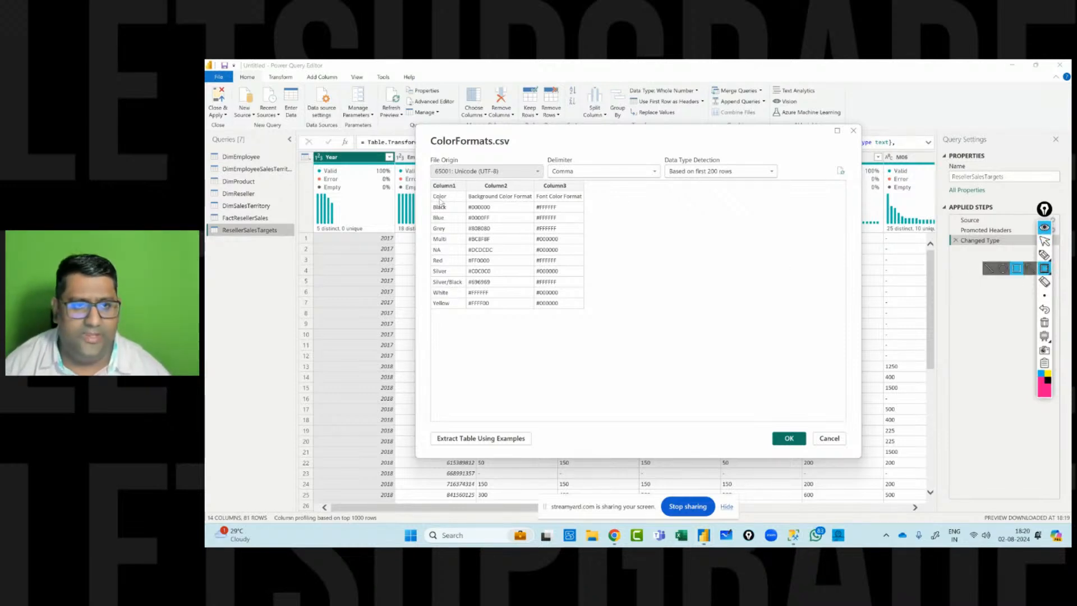
mouse_move(430, 190)
mouse_down()
mouse_move(443, 203)
mouse_move(584, 203)
mouse_up()
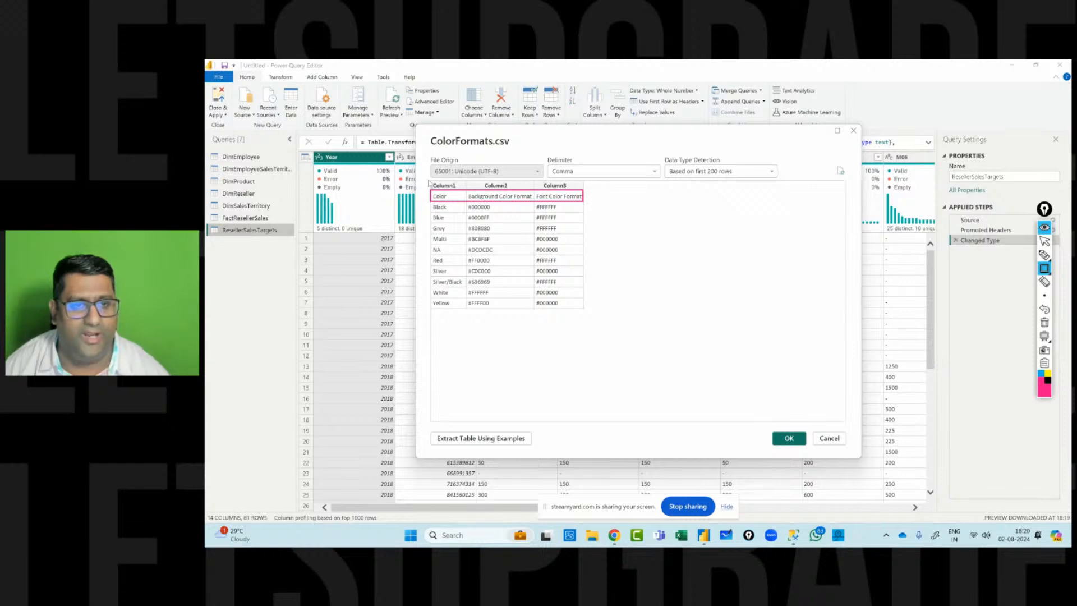
drag(429, 181, 585, 192)
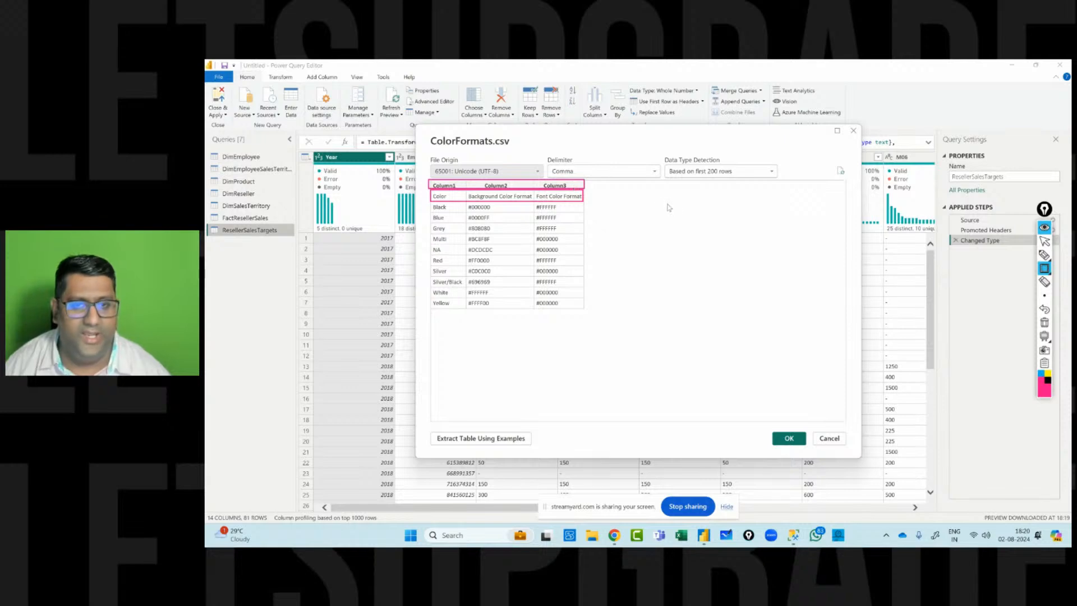
click(1042, 321)
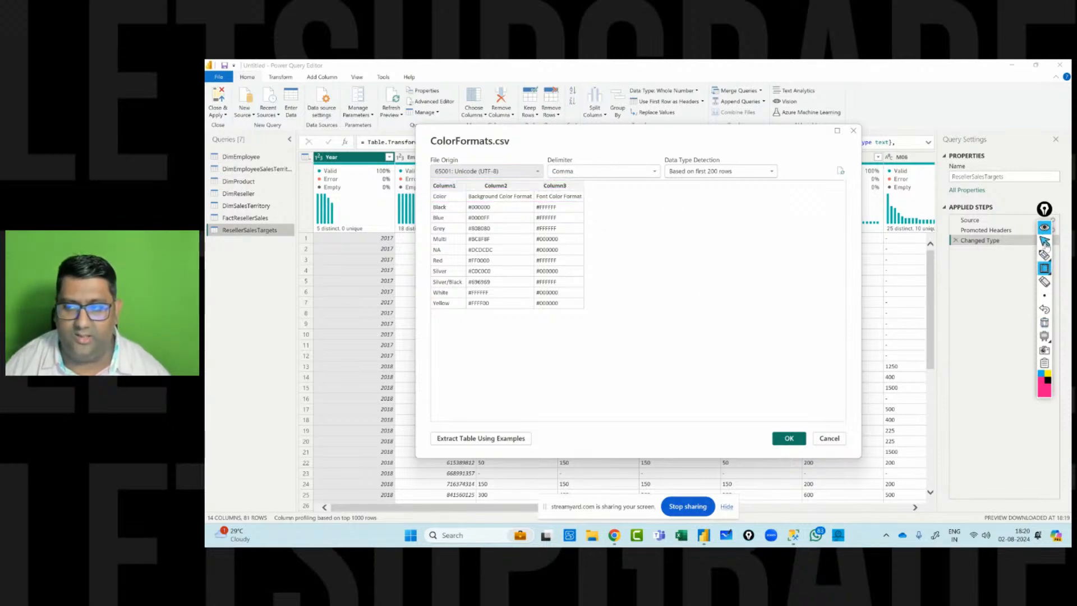
click(1044, 242)
click(788, 439)
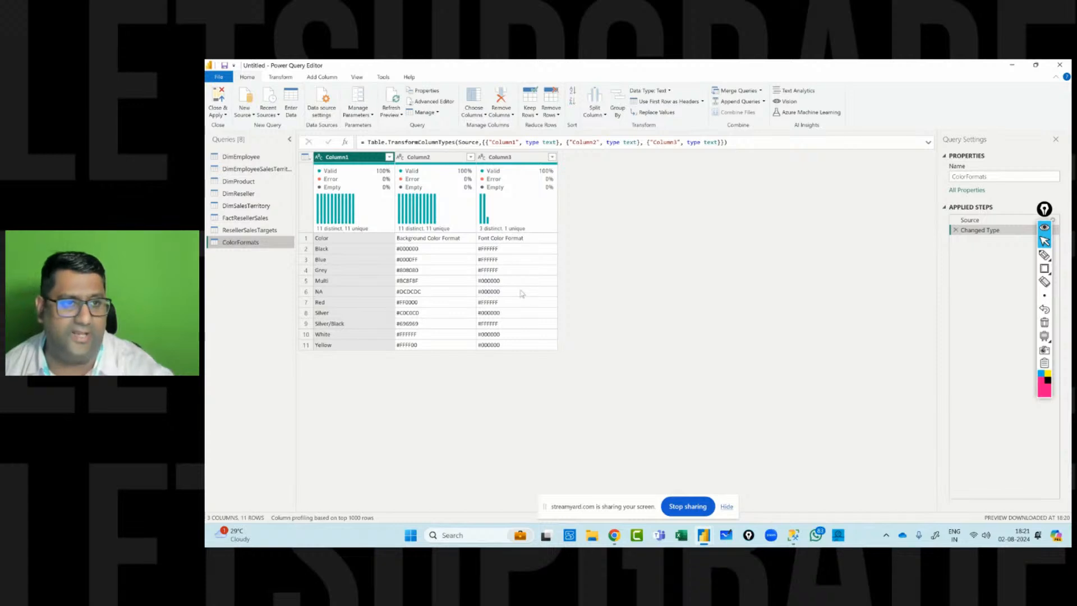
Open the DimEmployee query and refresh the previews of all queries.
click(247, 156)
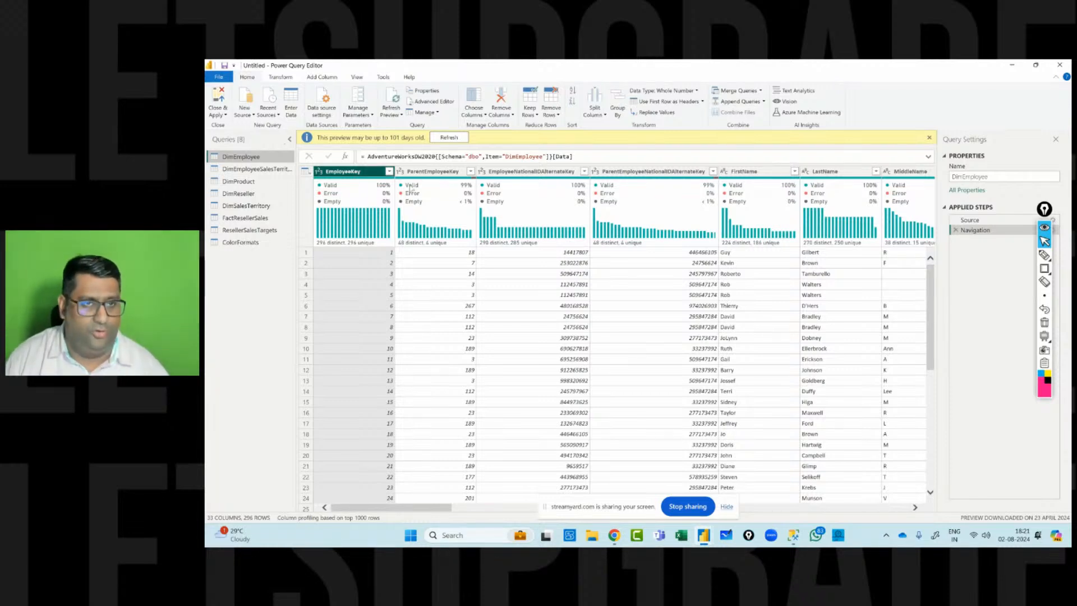
click(394, 115)
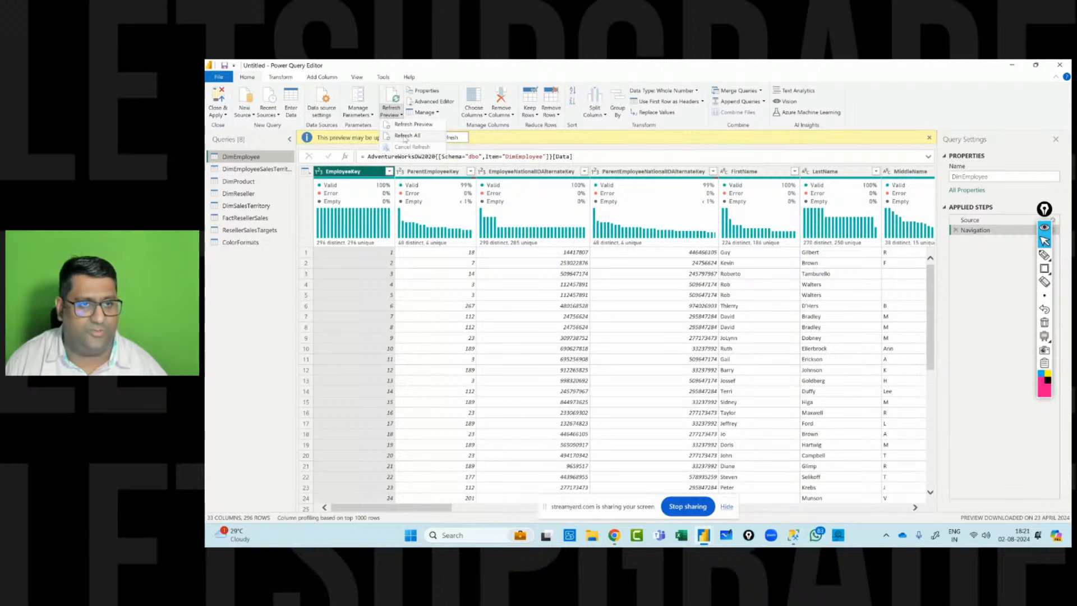
click(405, 136)
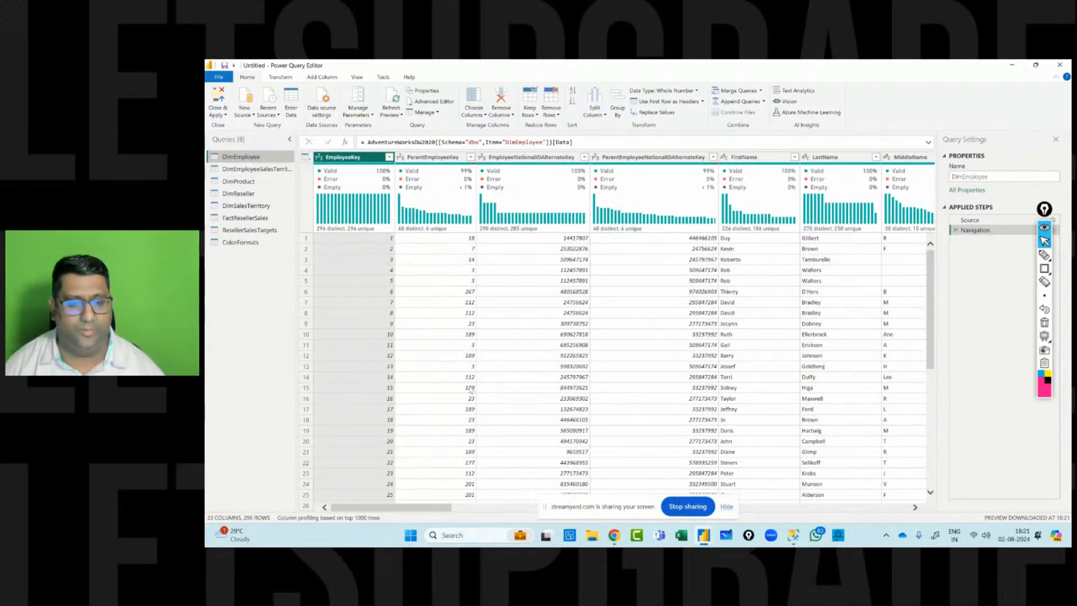
drag(417, 509, 358, 521)
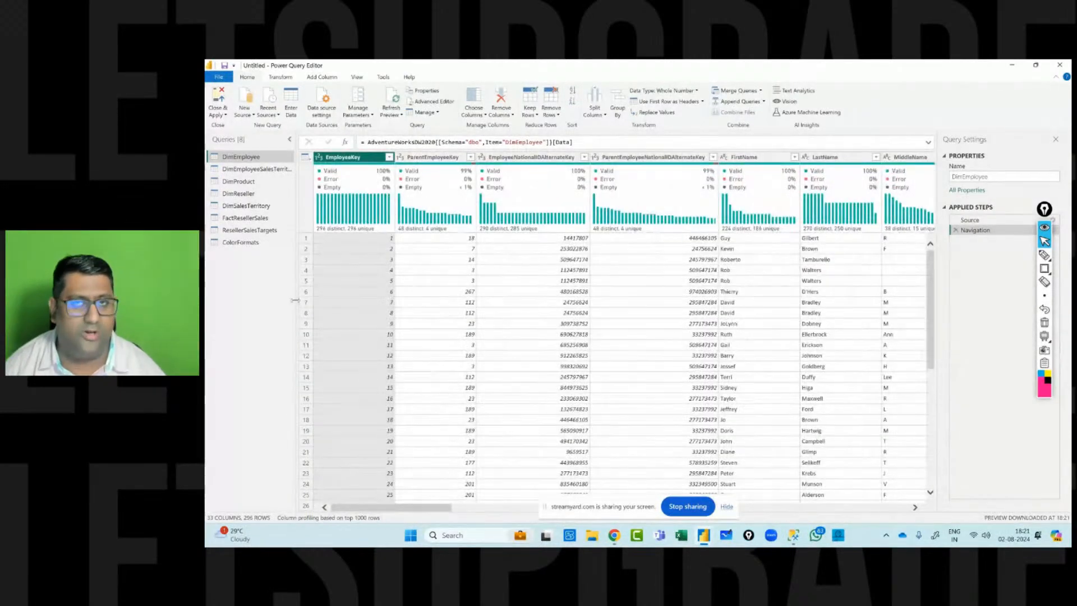
Rename the DimEmployee query as Salesperson.
mouse_move(350, 232)
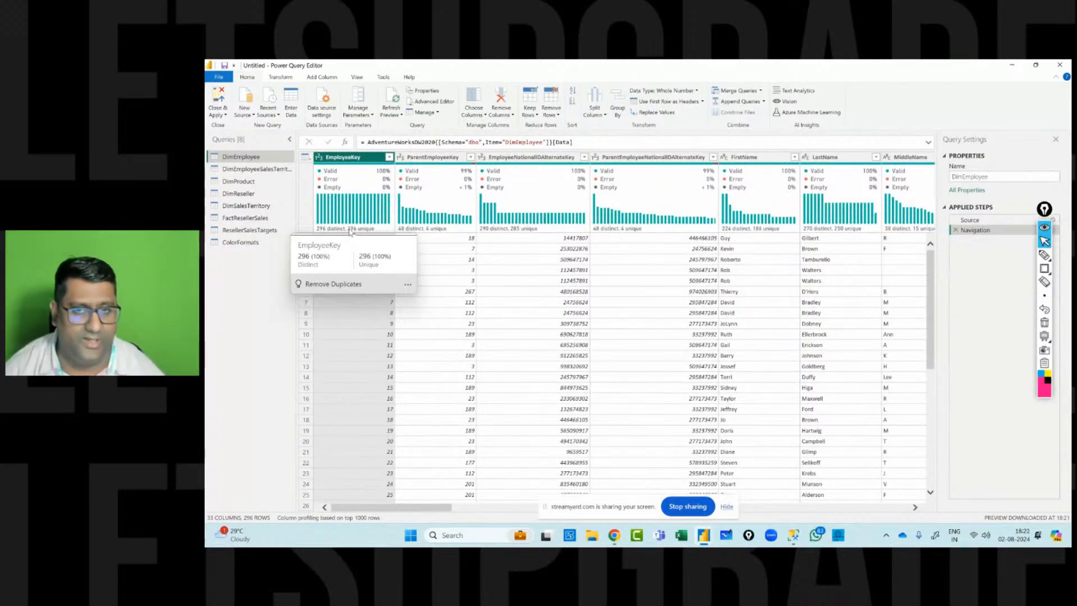
click(991, 175)
double_click(991, 176)
key(BackSpace)
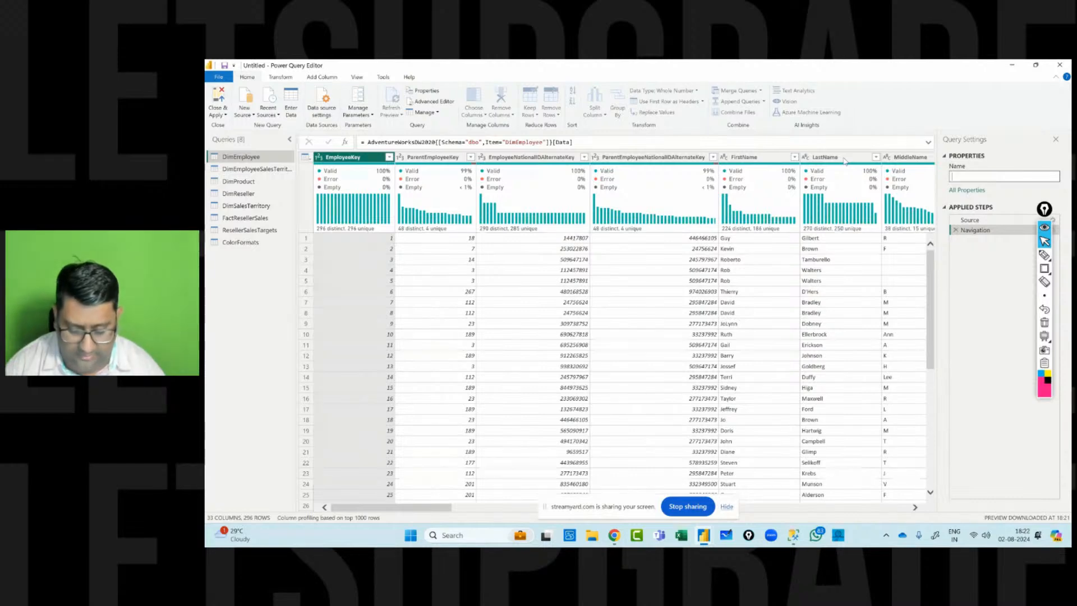
text(S)
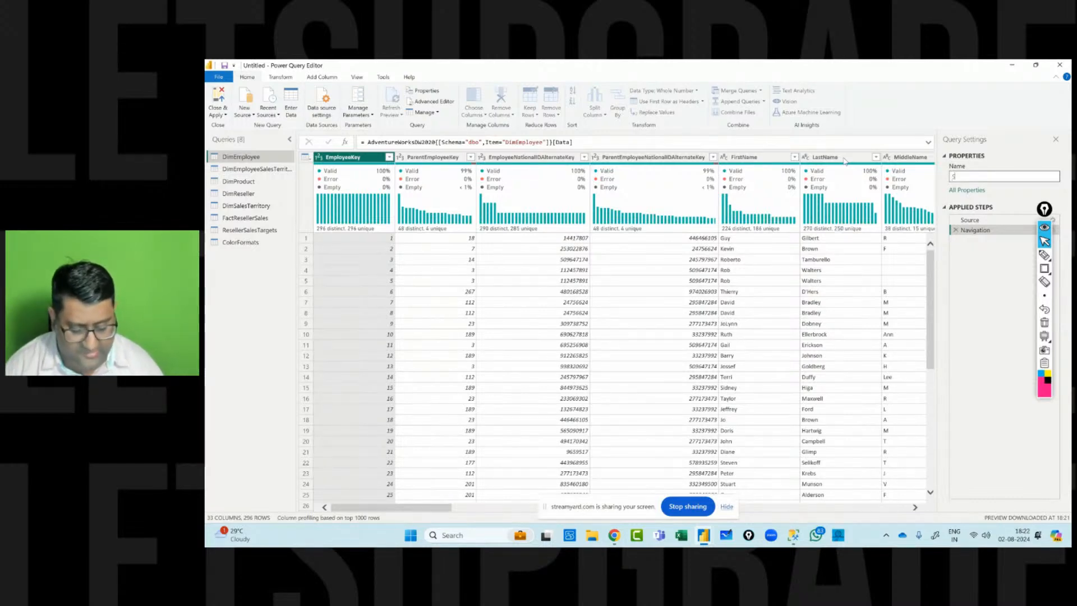
text(alespe)
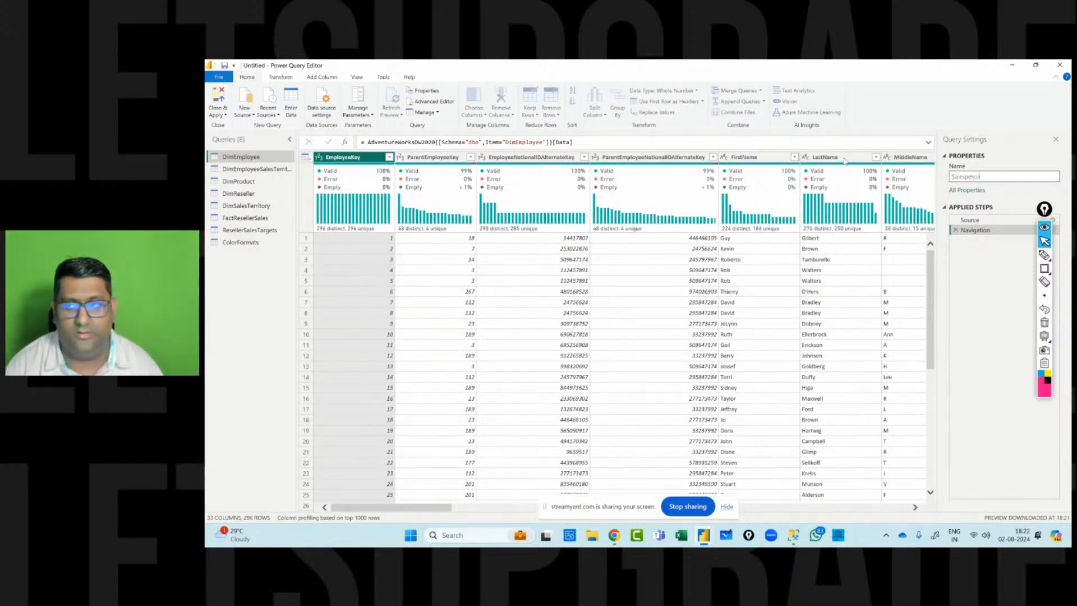
text(rson)
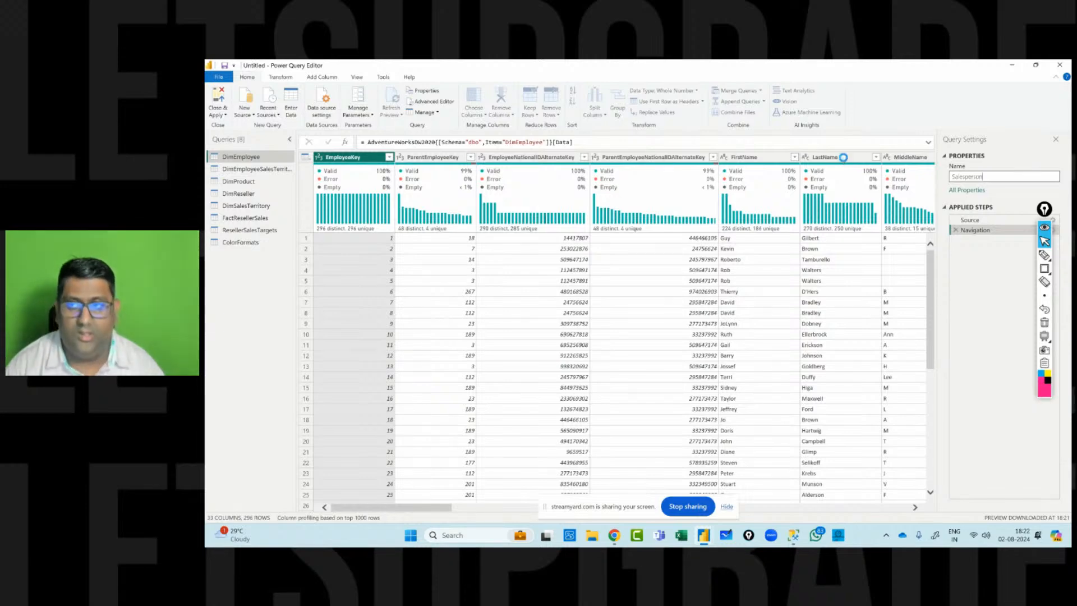
key(Return)
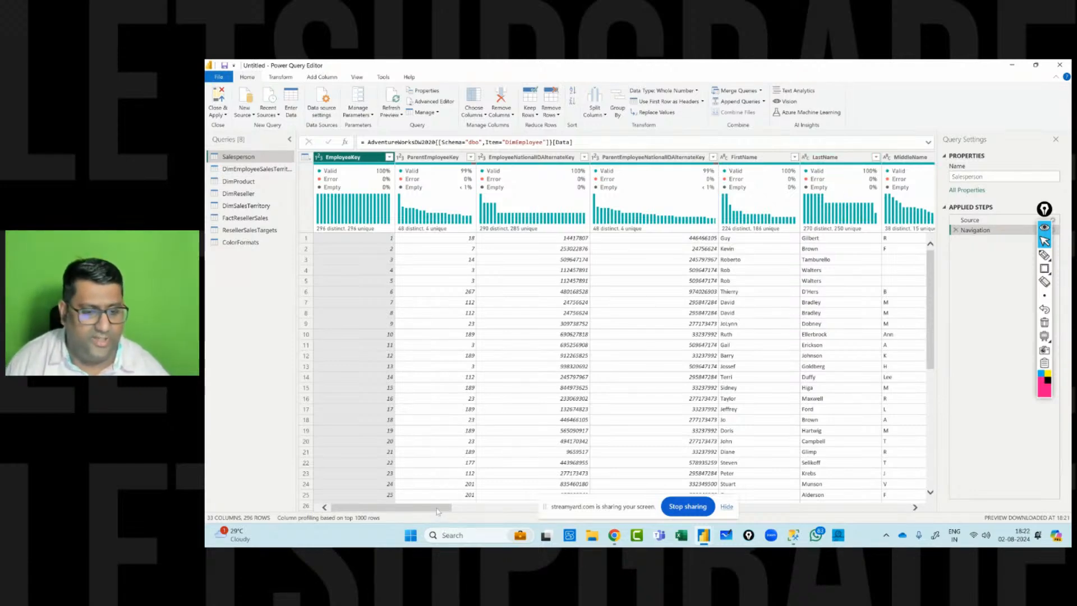
Go to the SalesPersonFlag column of the Salesperson query using Go to Column.
mouse_move(438, 511)
mouse_down()
mouse_move(522, 507)
mouse_move(383, 510)
mouse_move(508, 505)
mouse_move(437, 506)
mouse_up()
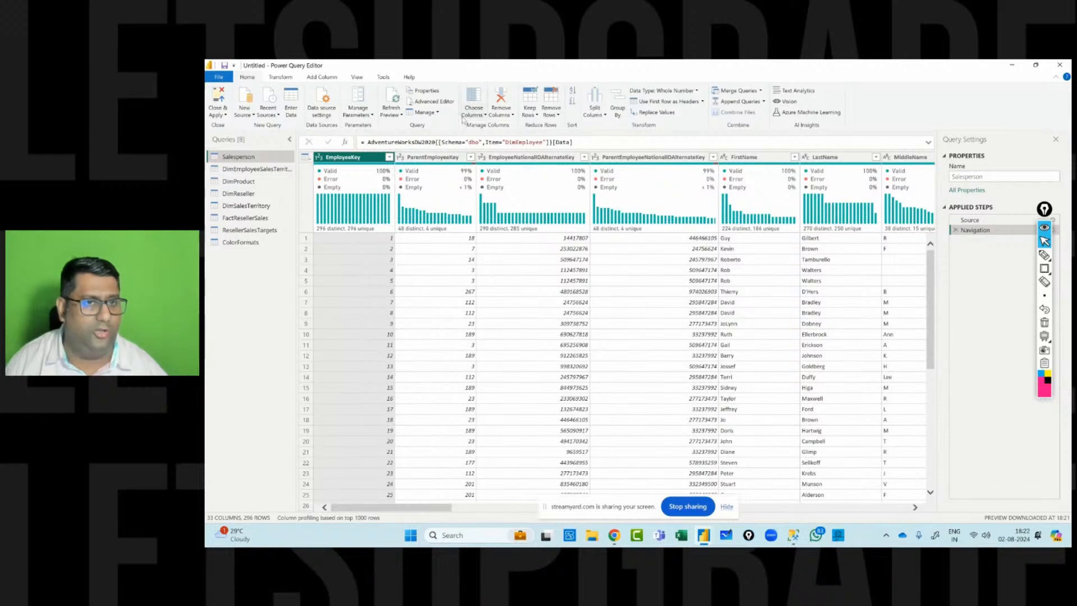
click(485, 115)
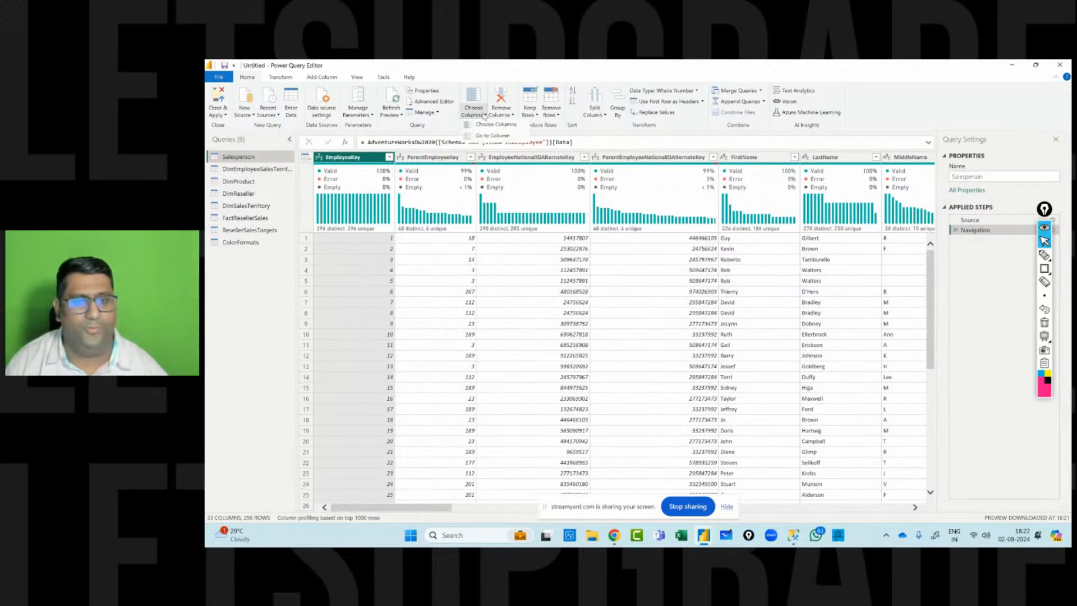
click(486, 136)
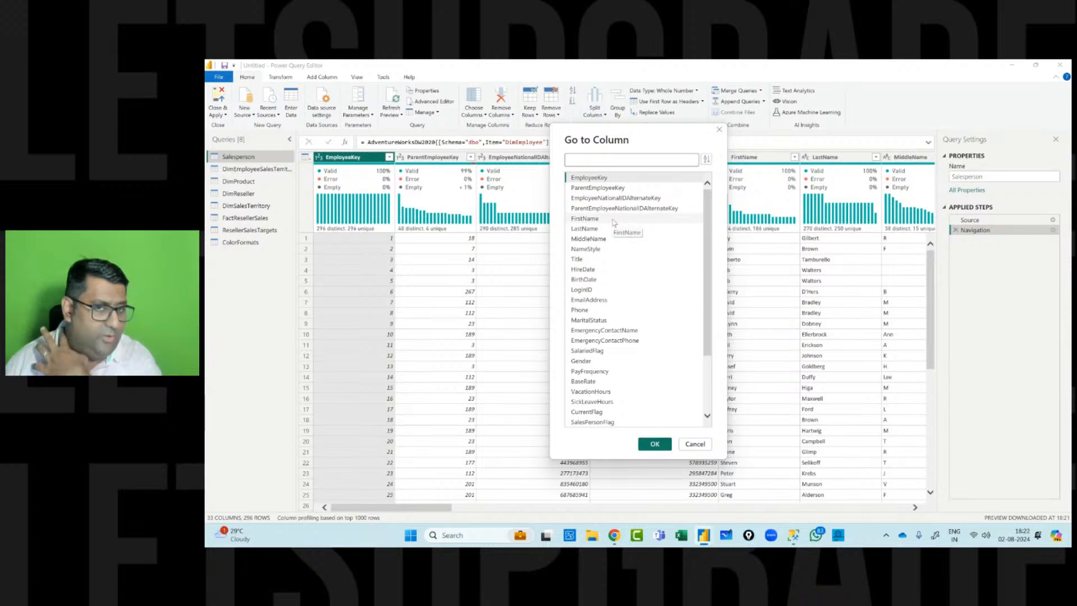
scroll(615, 226, down, 2)
scroll(615, 227, down, 1)
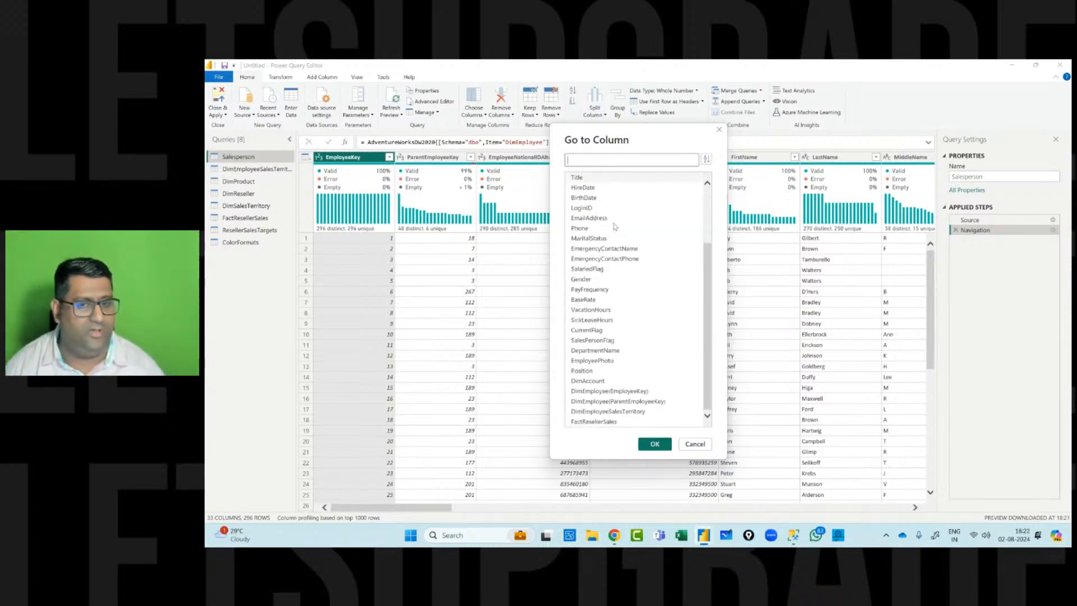
click(611, 341)
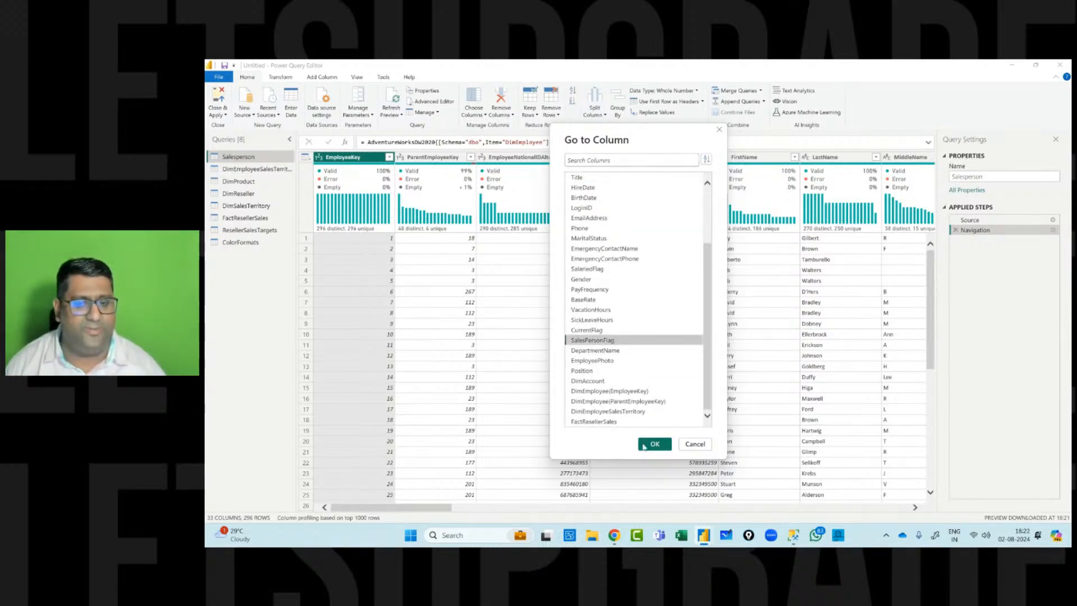
click(655, 444)
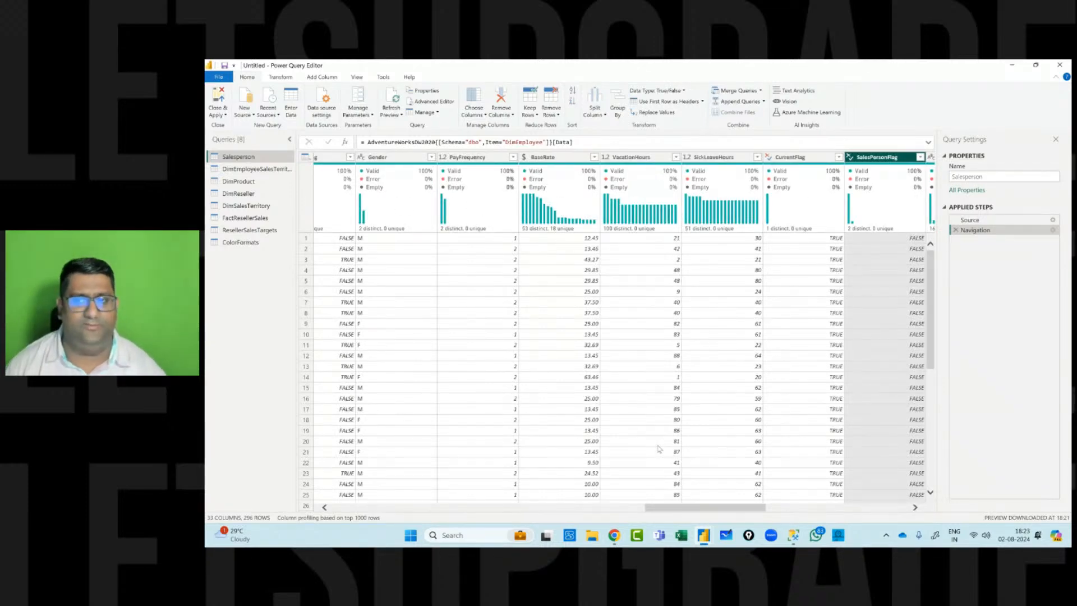
Filter the SalesPersonFlag column to keep only the TRUE rows.
click(920, 157)
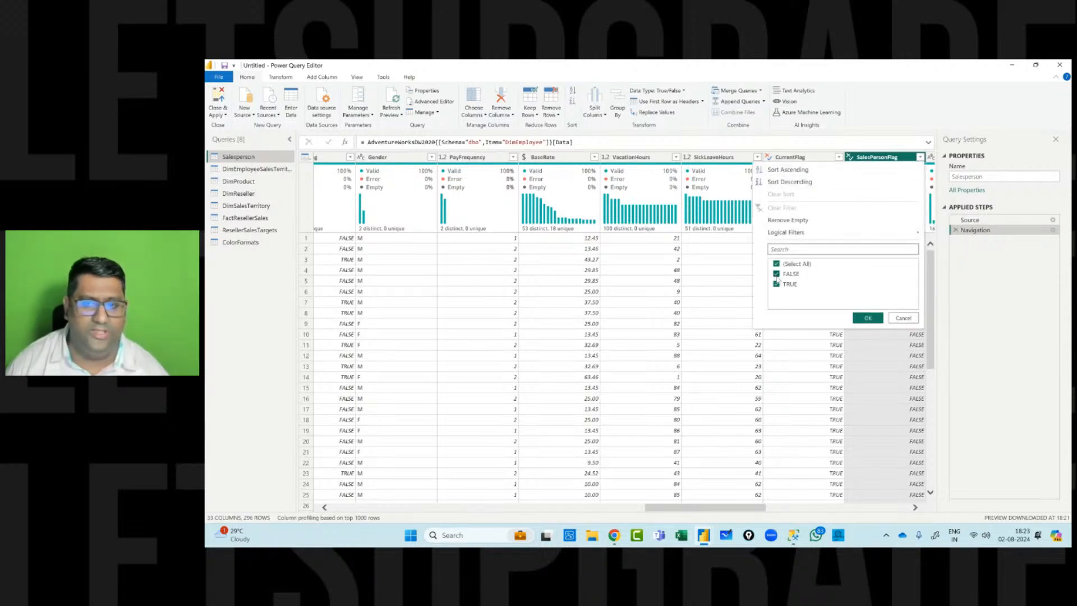
click(777, 275)
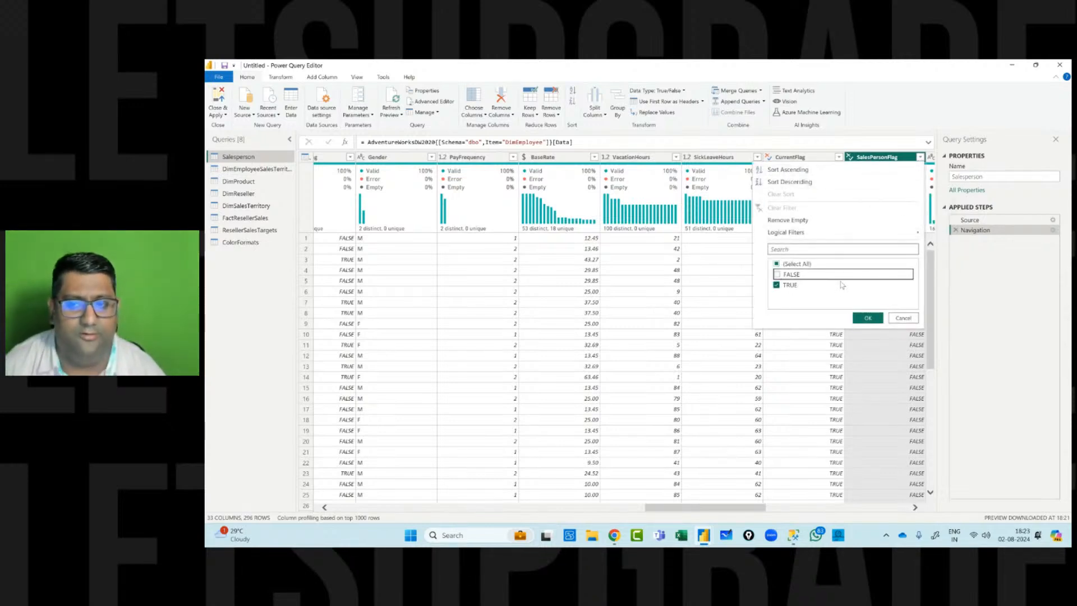
click(866, 319)
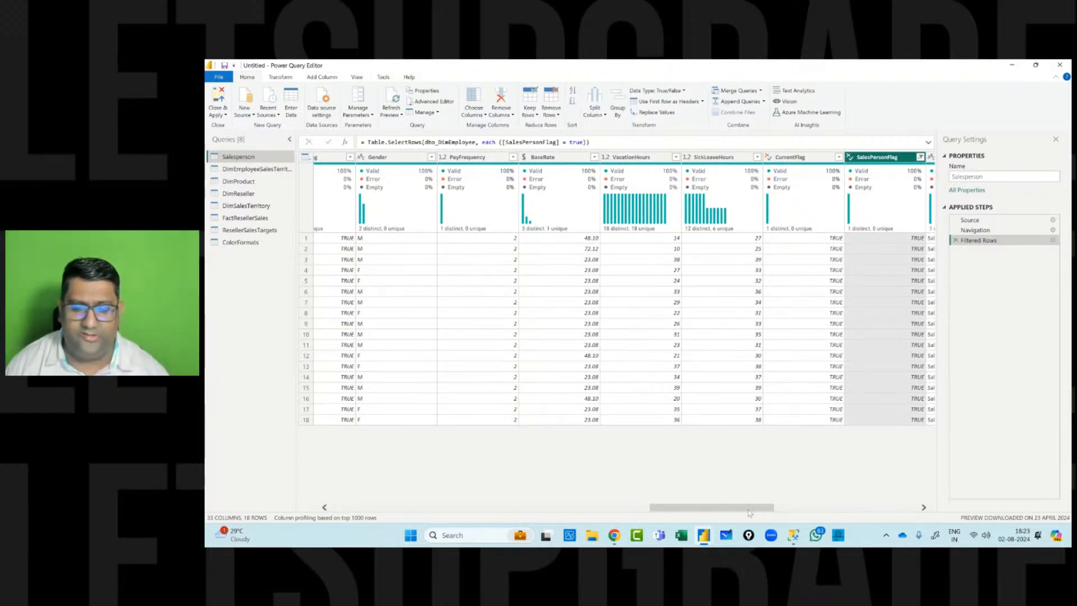
click(749, 536)
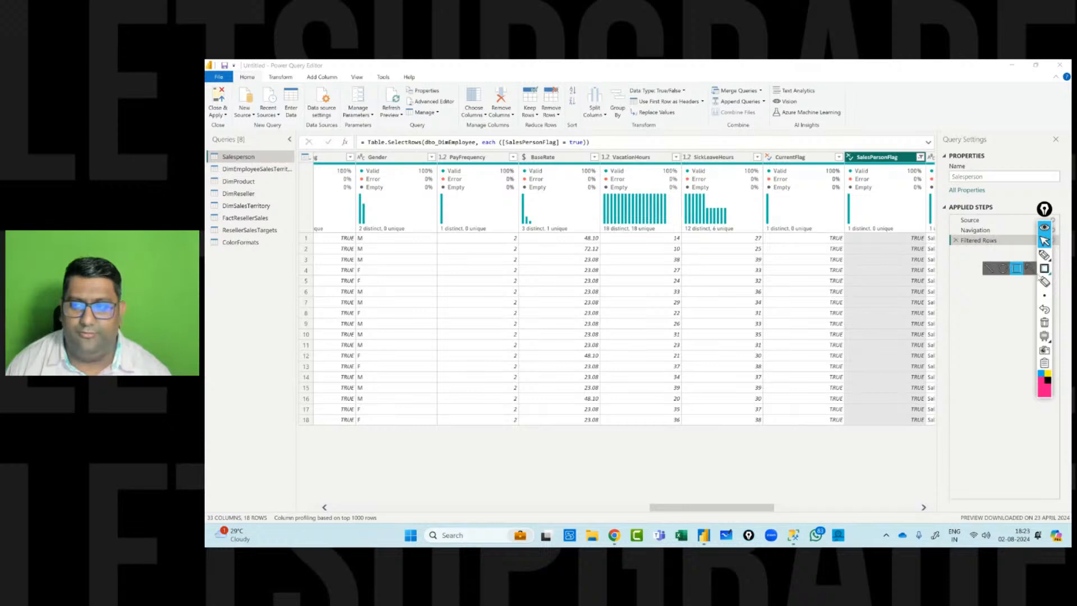
click(1044, 268)
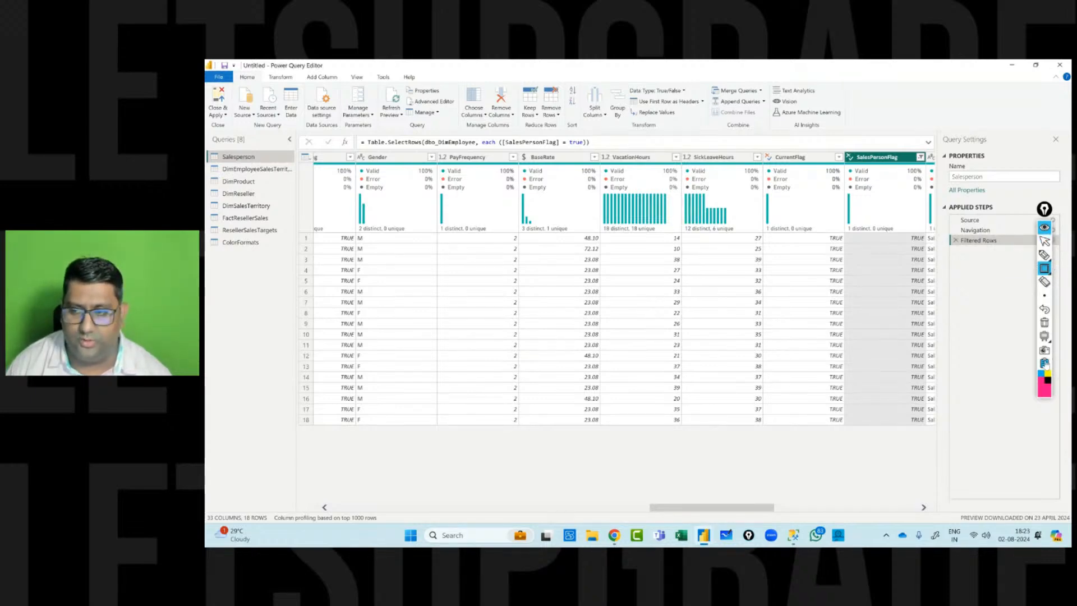
right_click(1041, 342)
click(1014, 394)
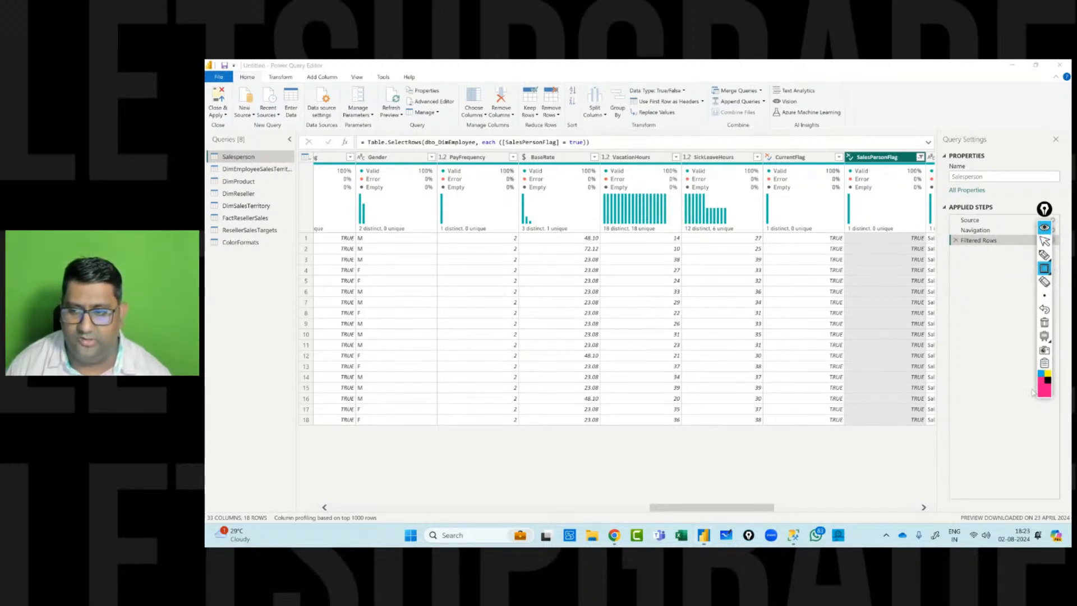
click(886, 535)
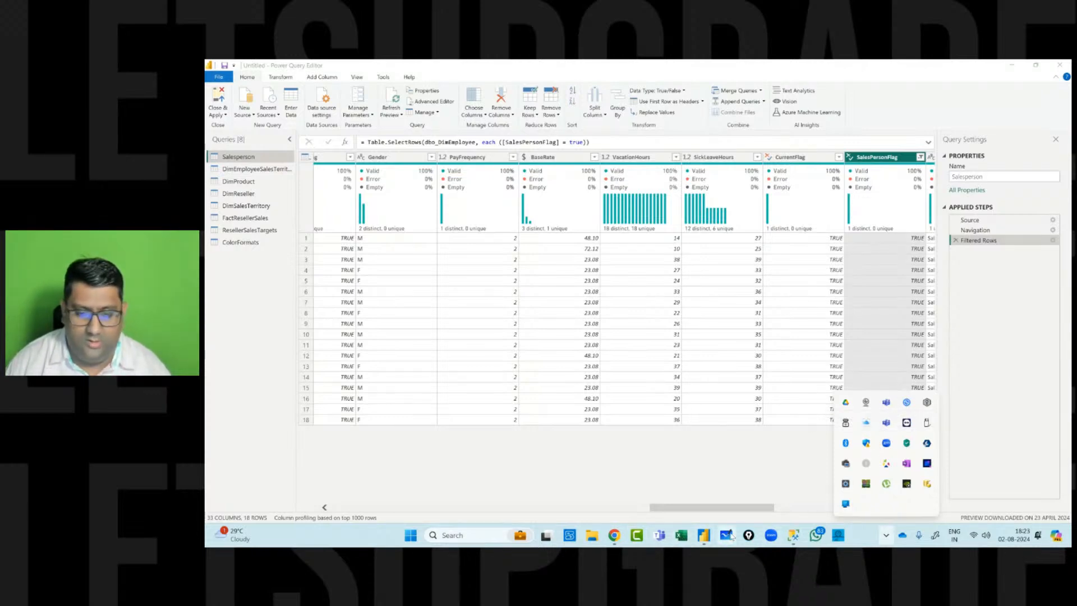
click(774, 365)
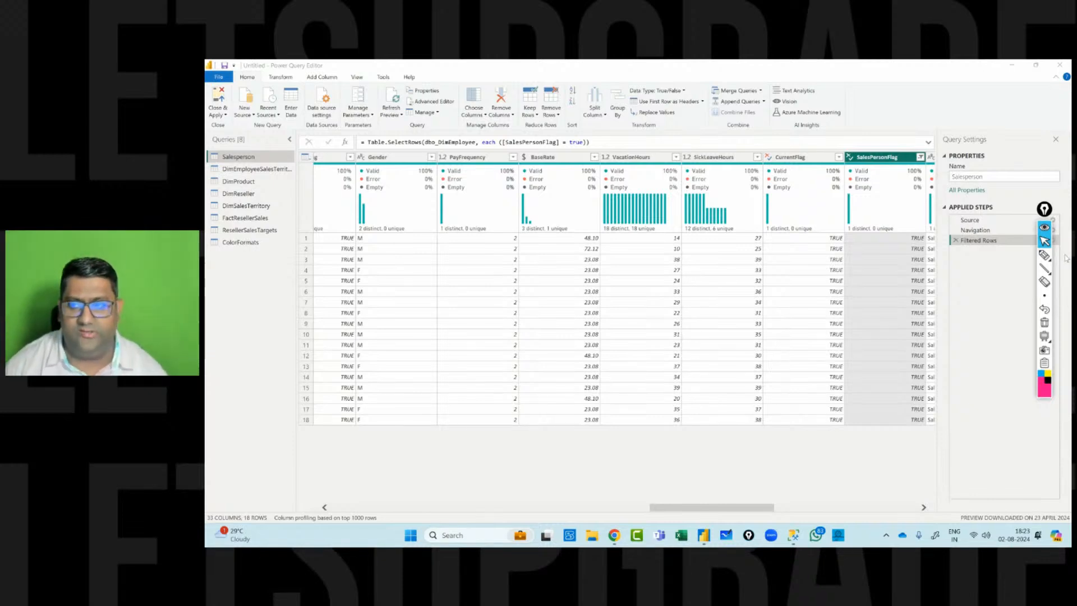
Box the Filtered Rows applied step with a rectangle, clear the annotation, and move the annotation toolbar lower.
click(1016, 268)
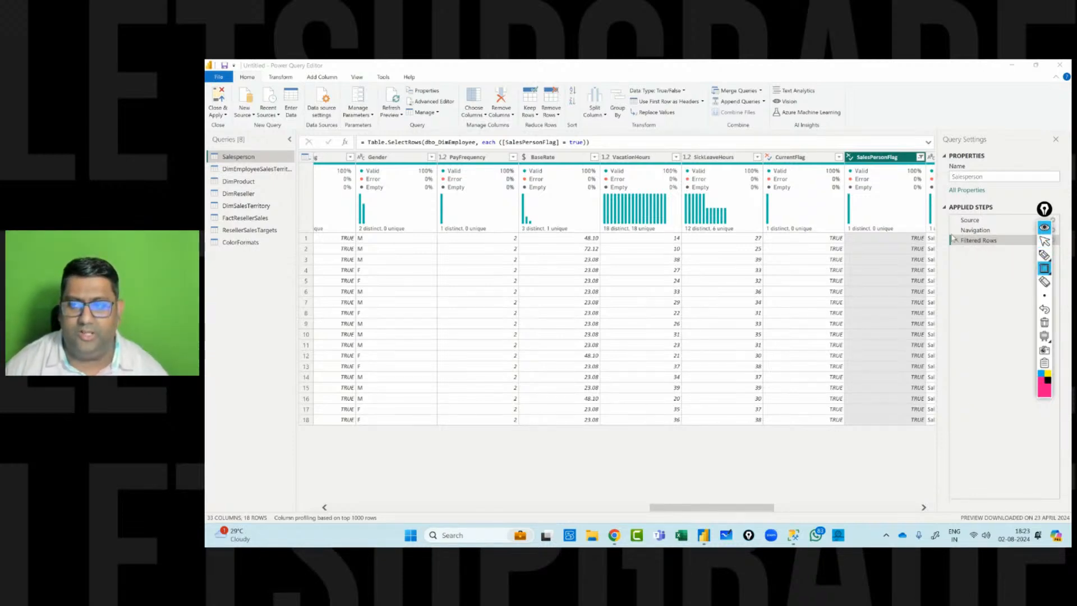
drag(947, 234, 1008, 246)
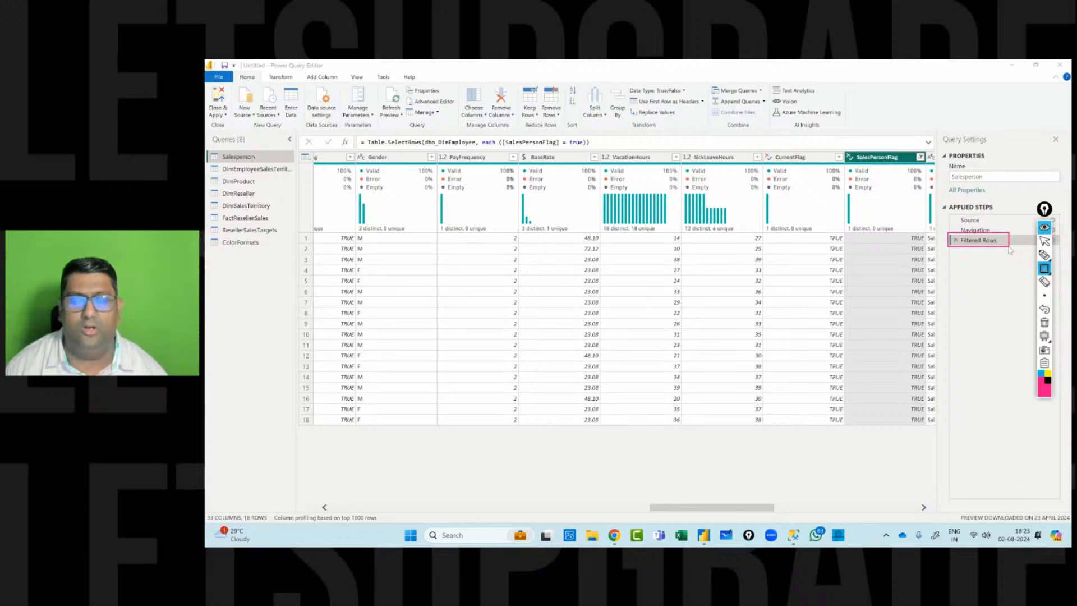
click(1044, 322)
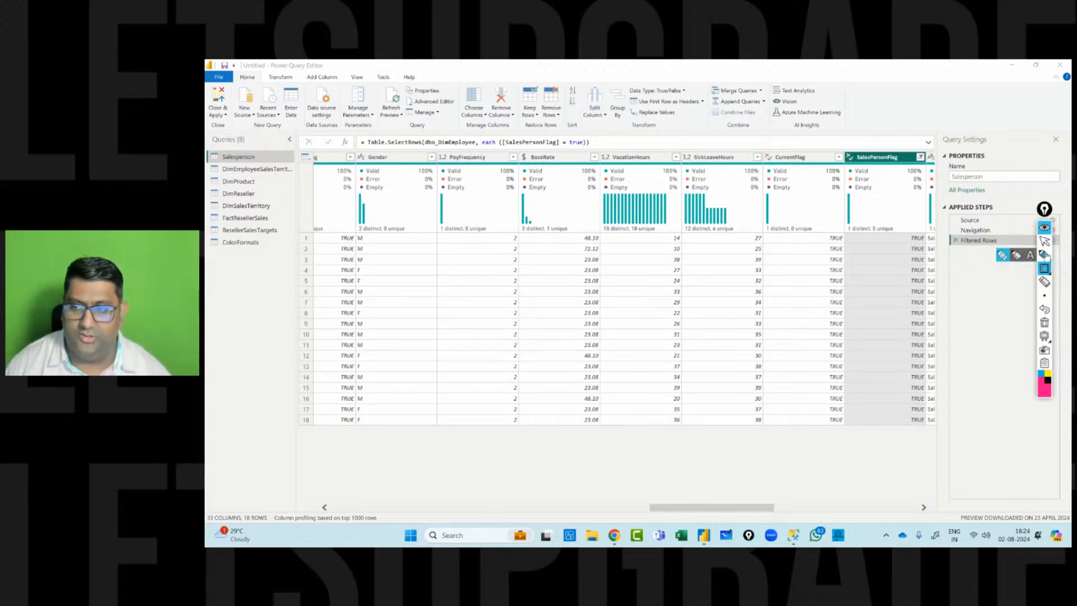
mouse_move(1044, 209)
mouse_down()
mouse_move(948, 230)
mouse_move(357, 220)
mouse_move(565, 303)
mouse_move(953, 280)
mouse_move(1048, 296)
mouse_up()
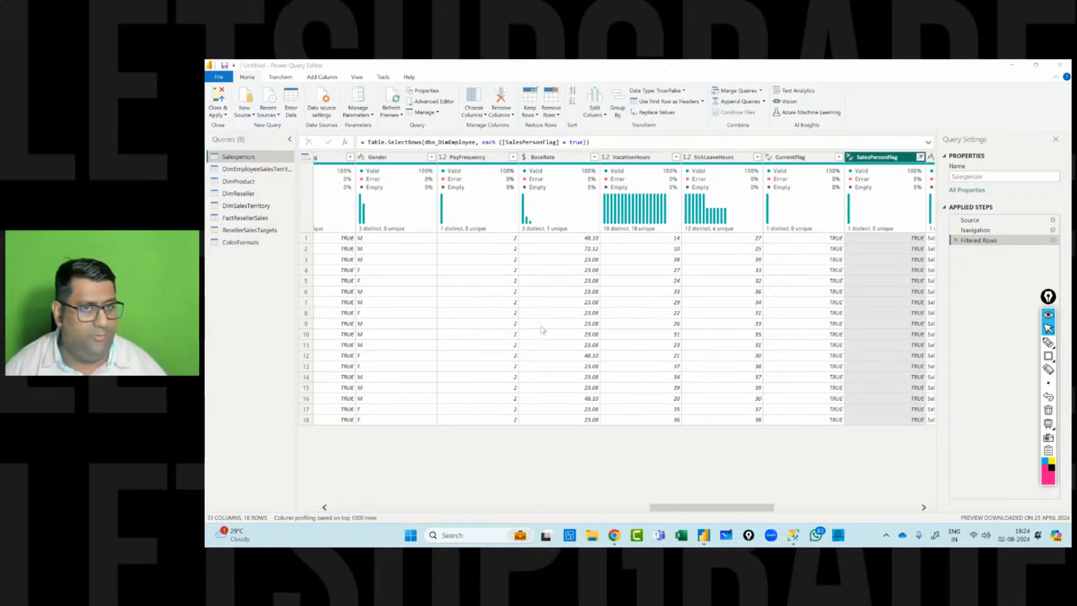
Keep only the EmployeeKey, EmployeeNationalIDAlternateKey, FirstName, LastName, Title and EmailAddress columns in the Salesperson query.
click(481, 113)
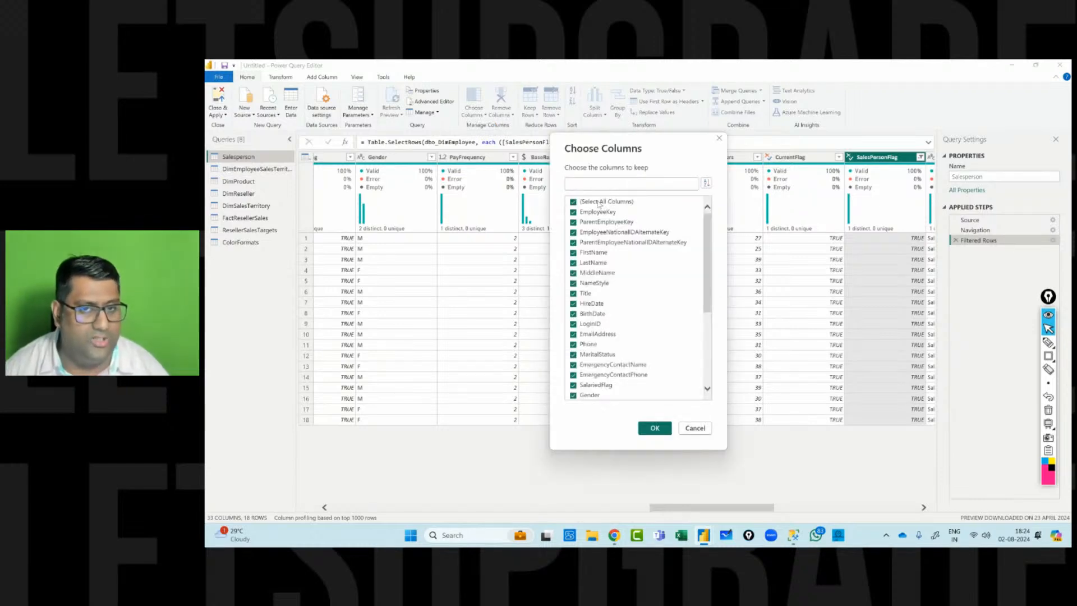
click(600, 202)
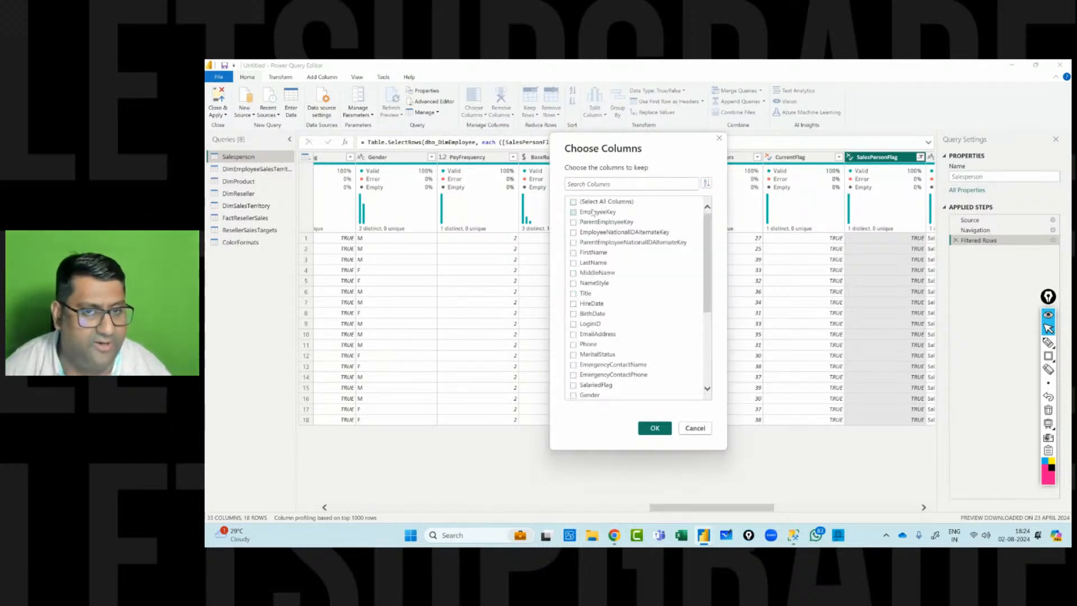
click(572, 212)
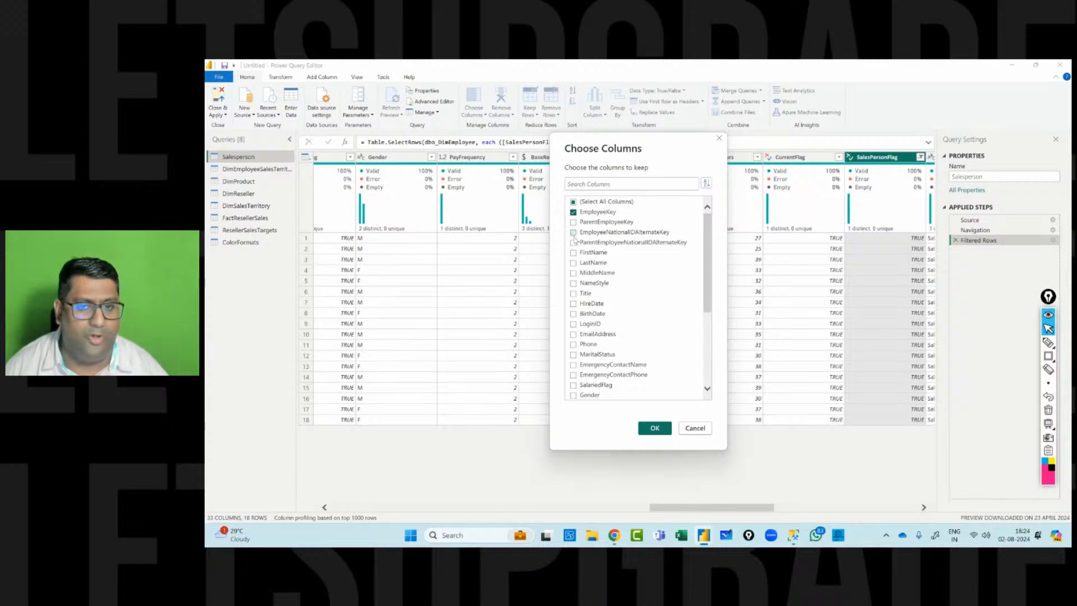
click(573, 232)
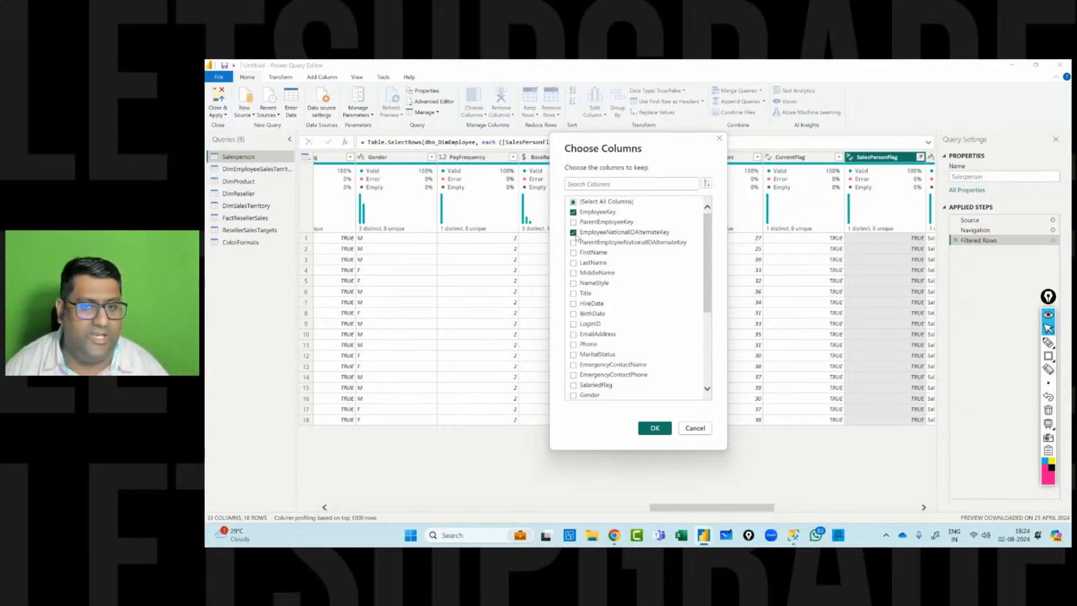
click(572, 252)
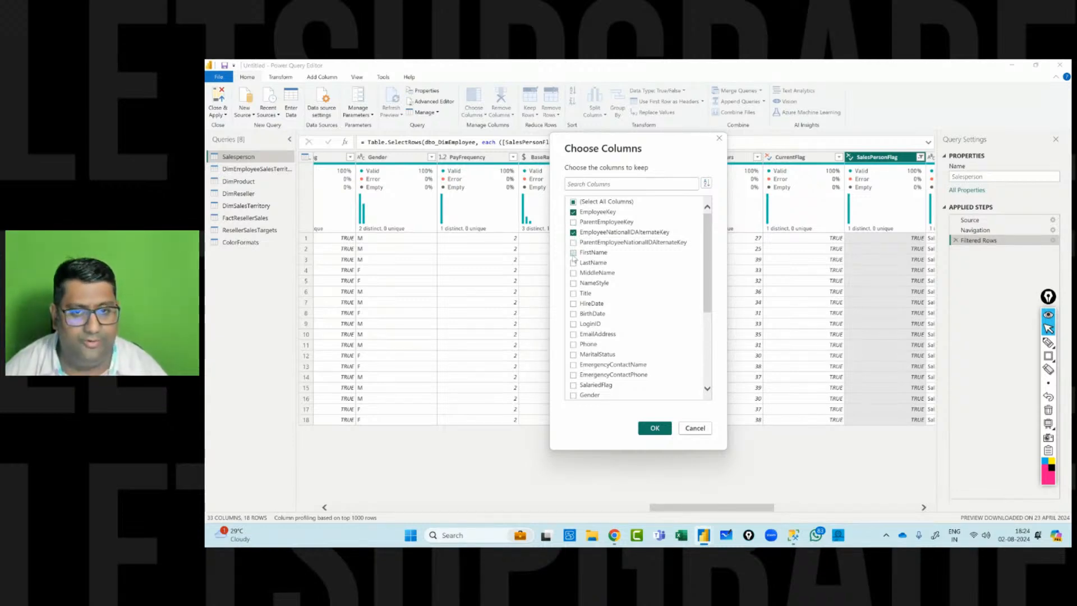
click(573, 263)
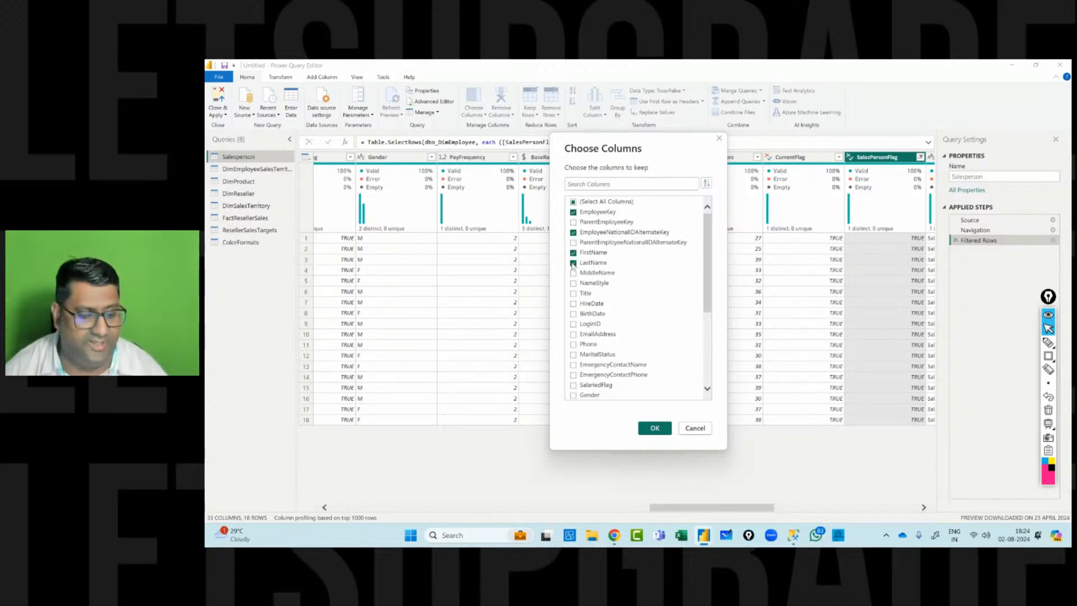
click(573, 293)
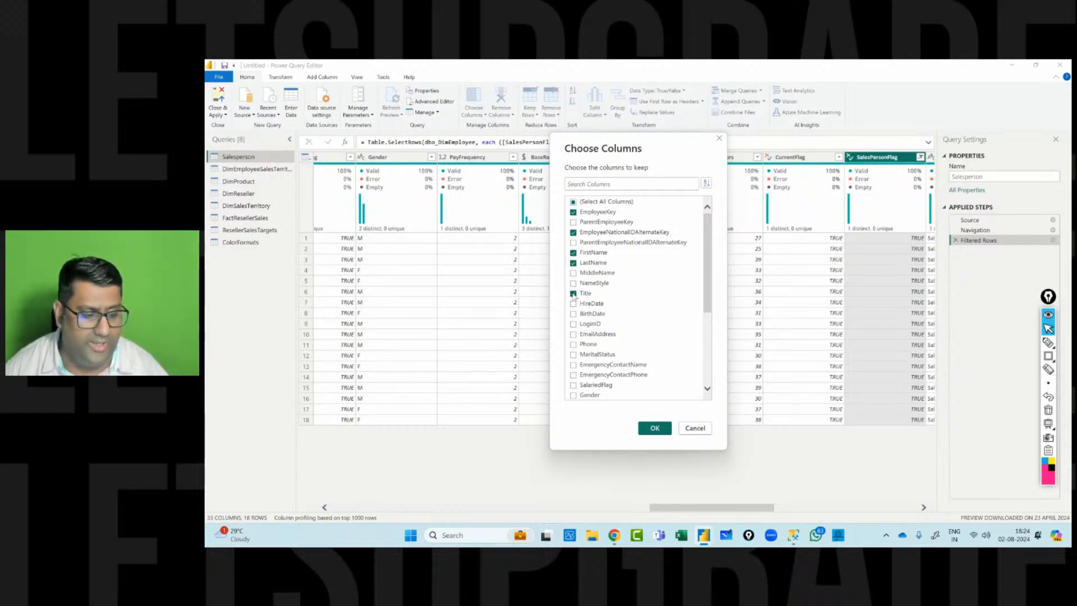
click(573, 334)
click(652, 428)
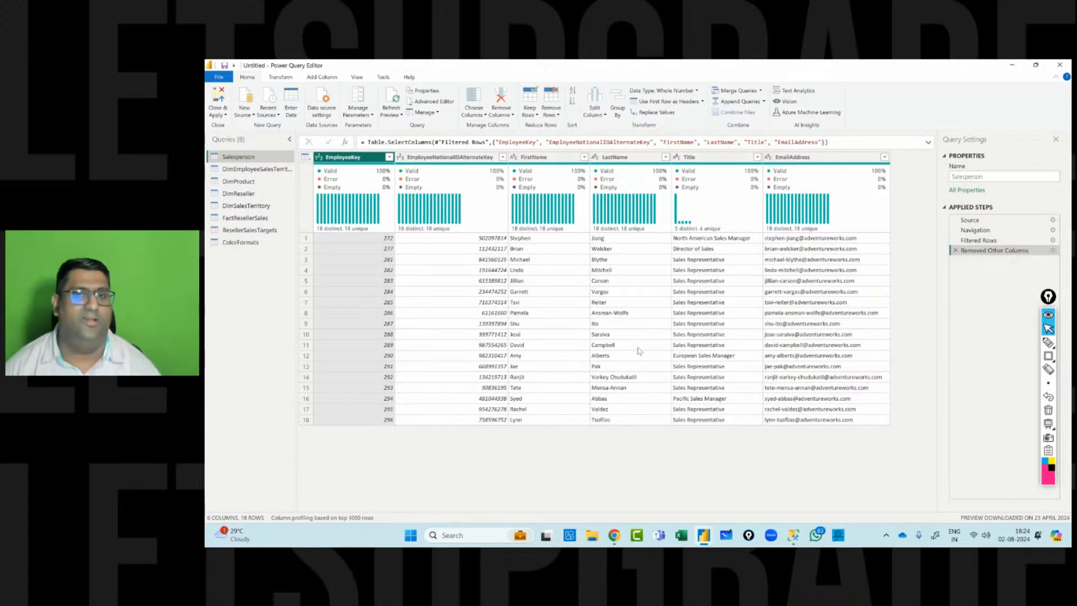
Merge the FirstName and LastName columns with a Space separator into a new column named Salesperson.
click(541, 157)
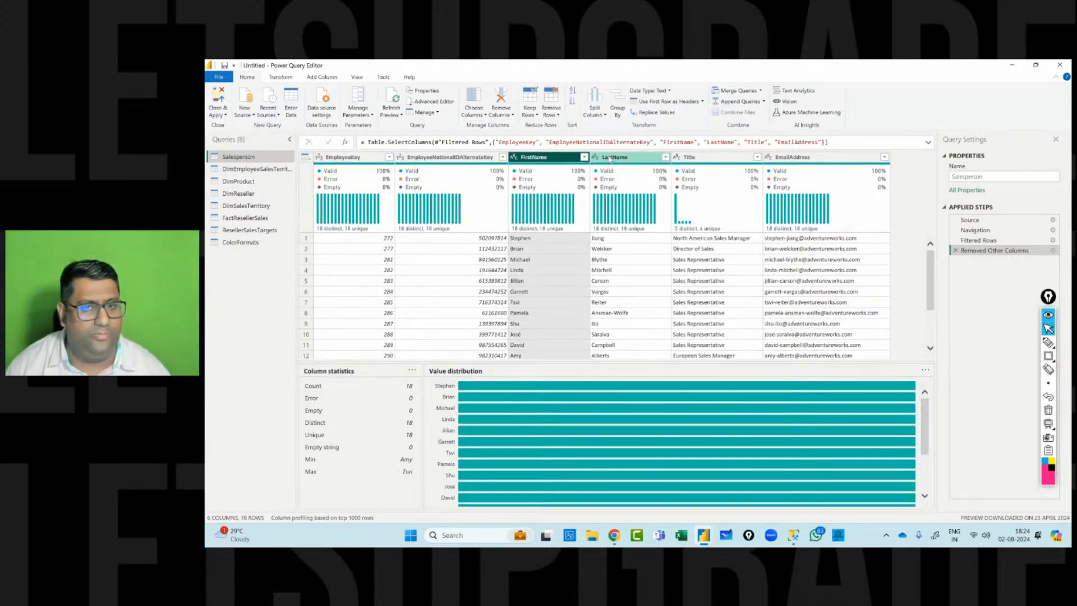
ctrl+click(610, 160)
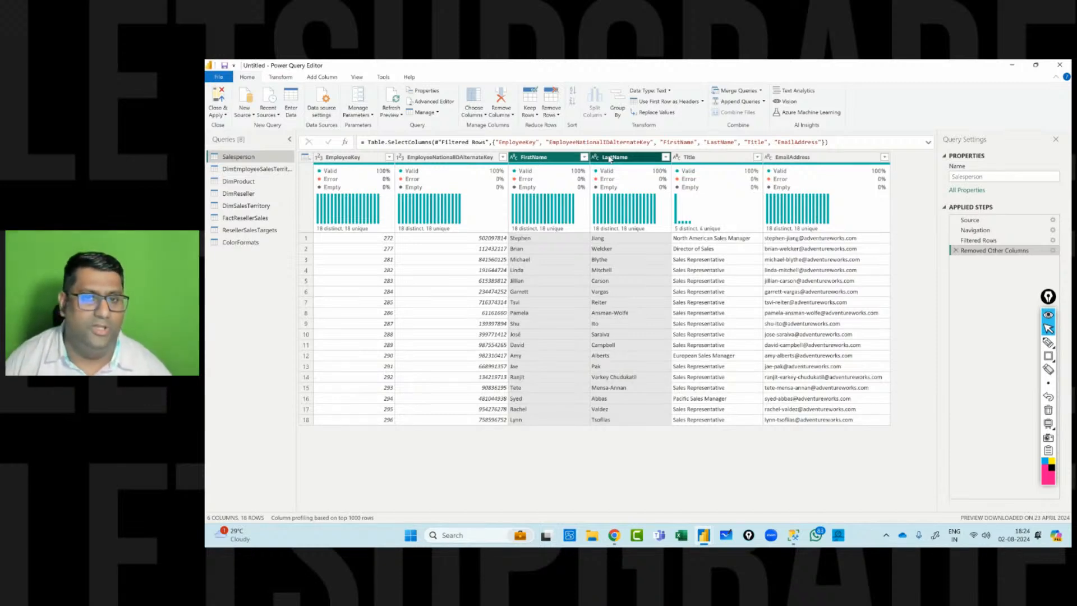
right_click(610, 159)
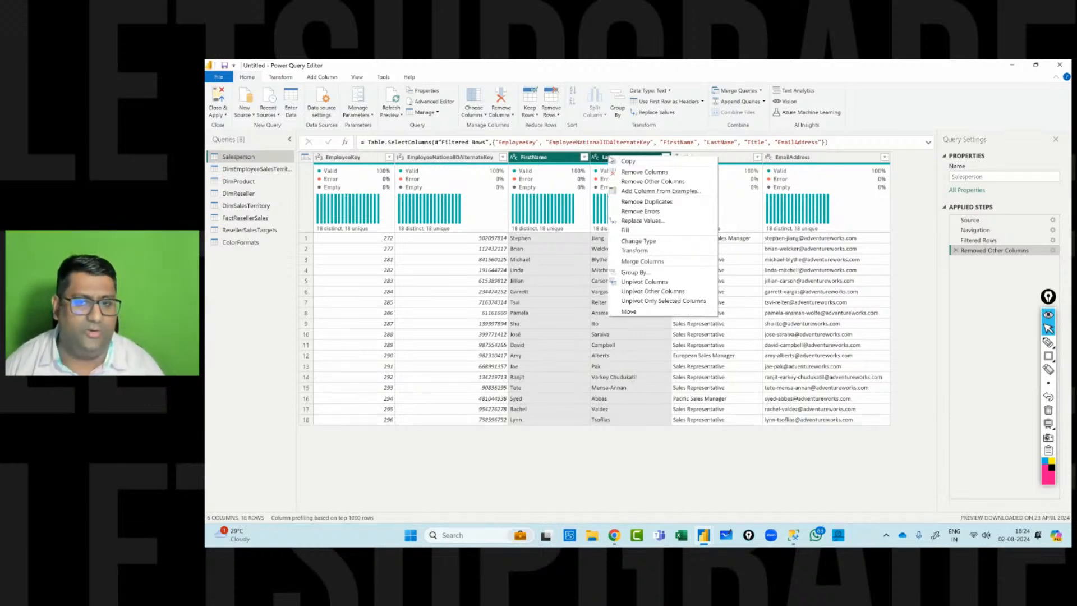
click(651, 262)
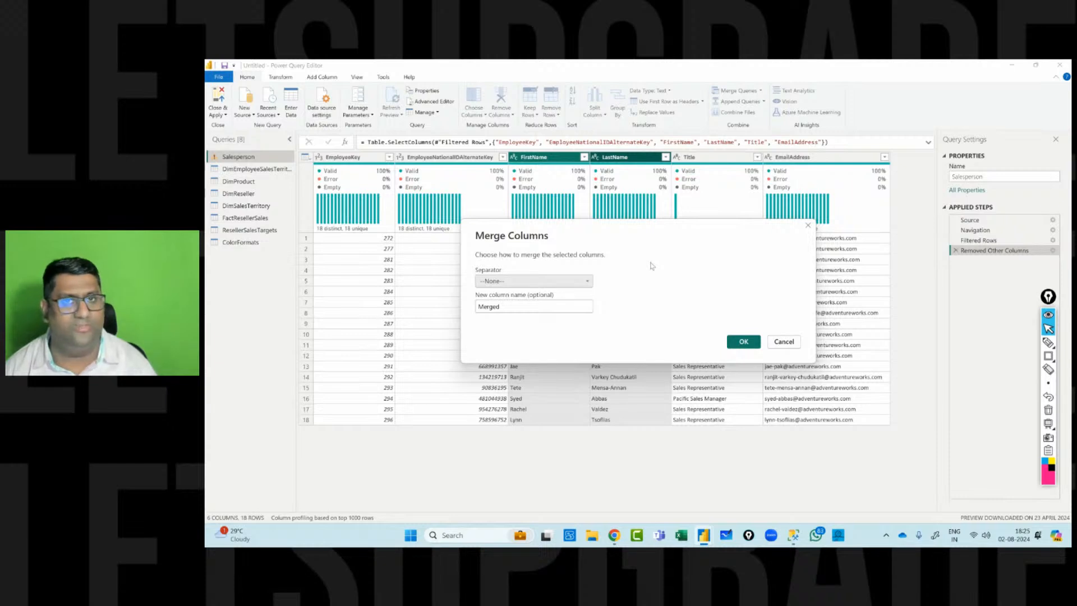
click(563, 281)
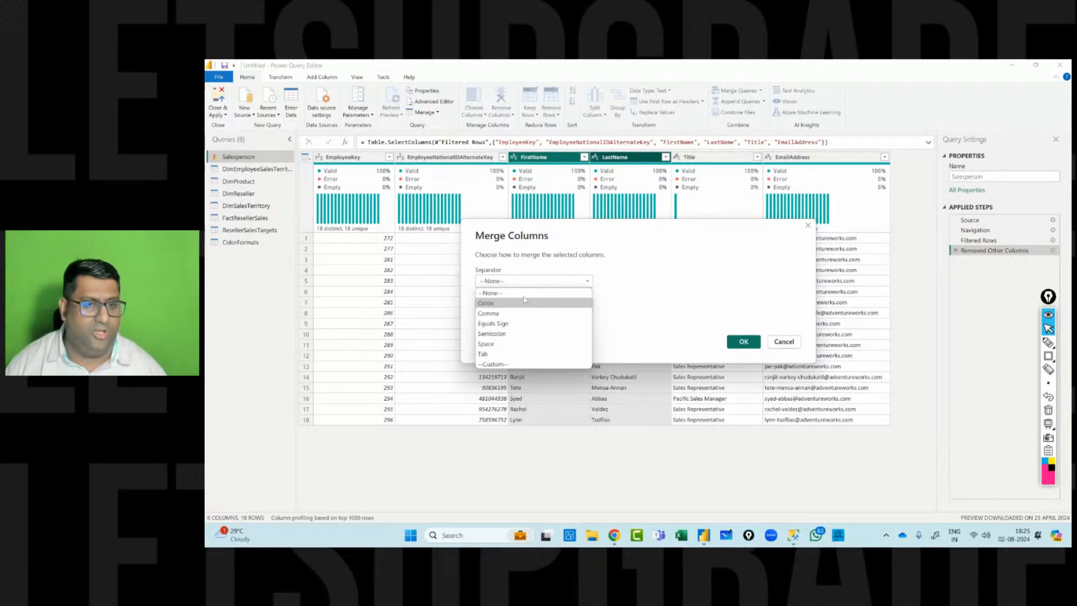
click(511, 345)
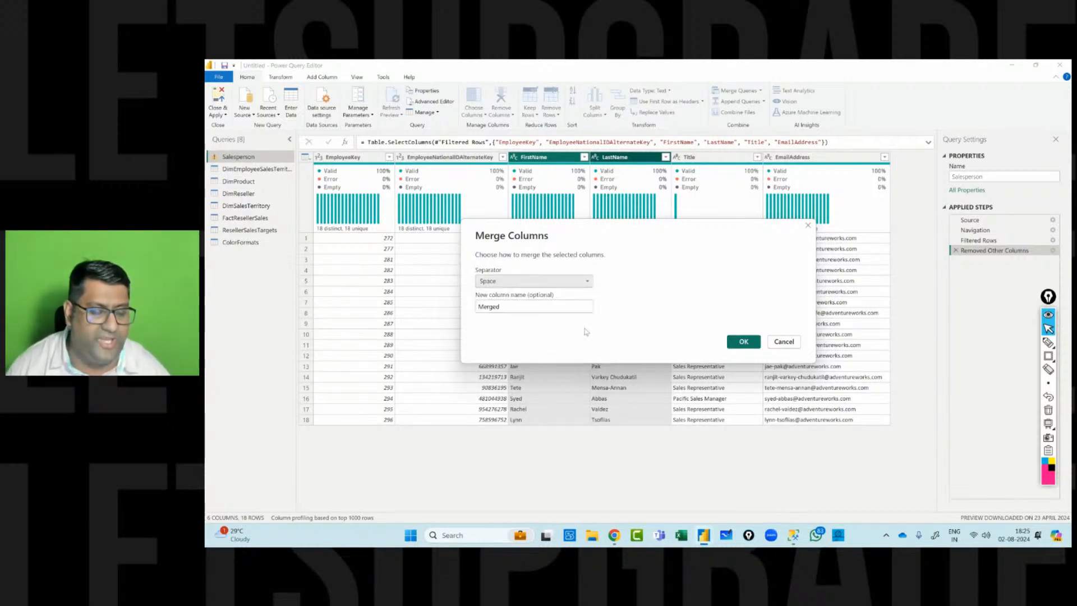
double_click(533, 307)
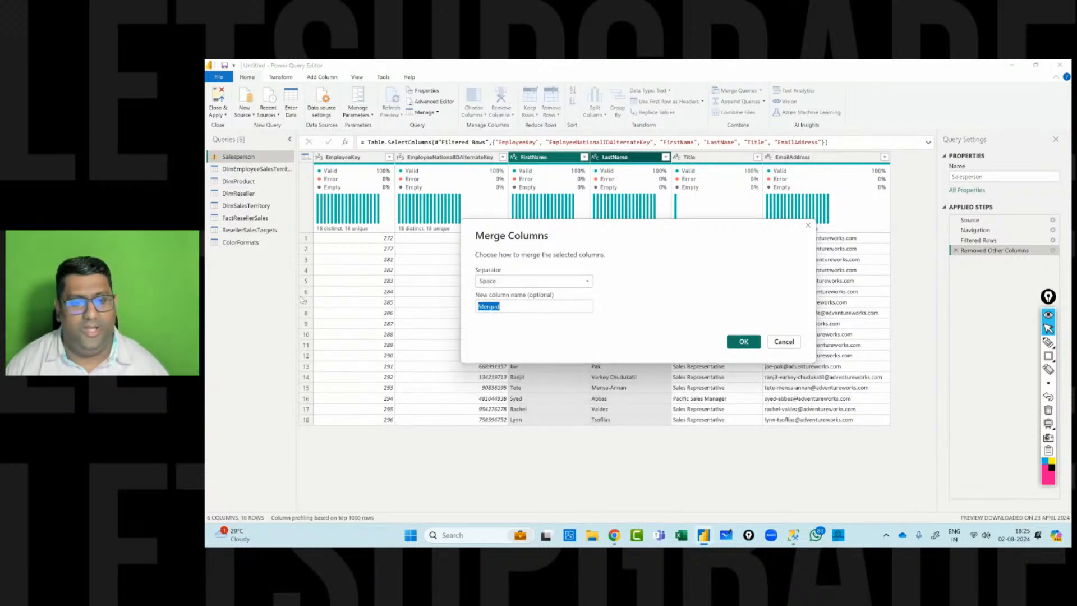
key(BackSpace)
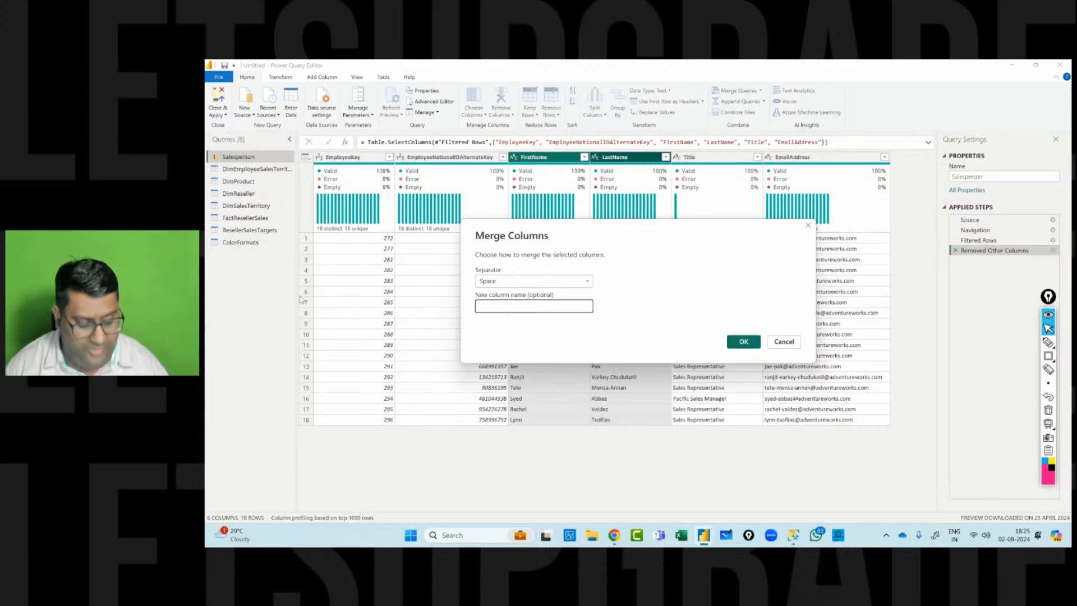
text(Salesp)
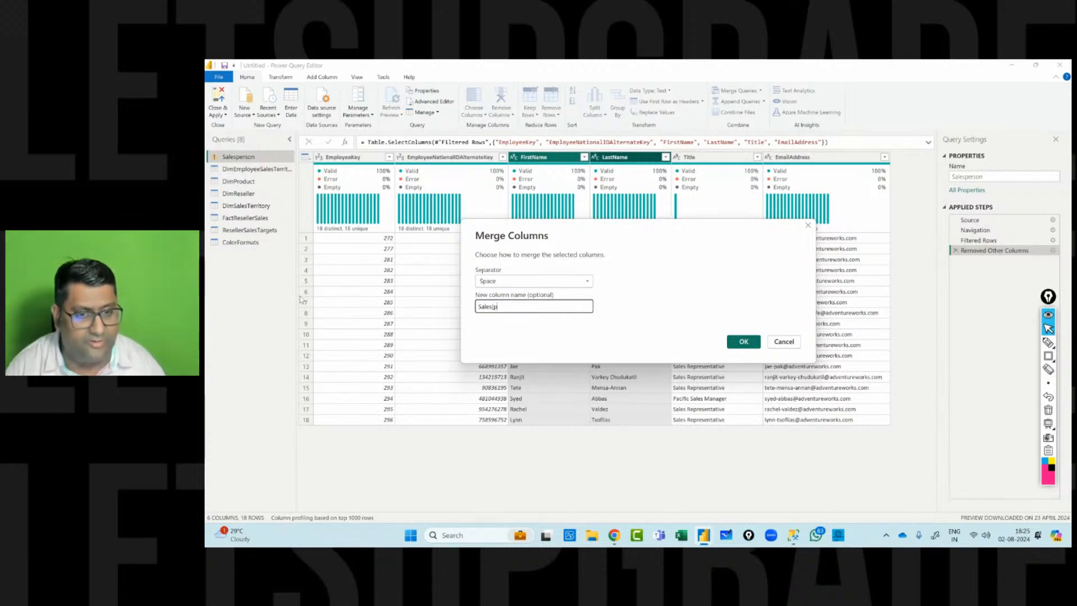
text(ers)
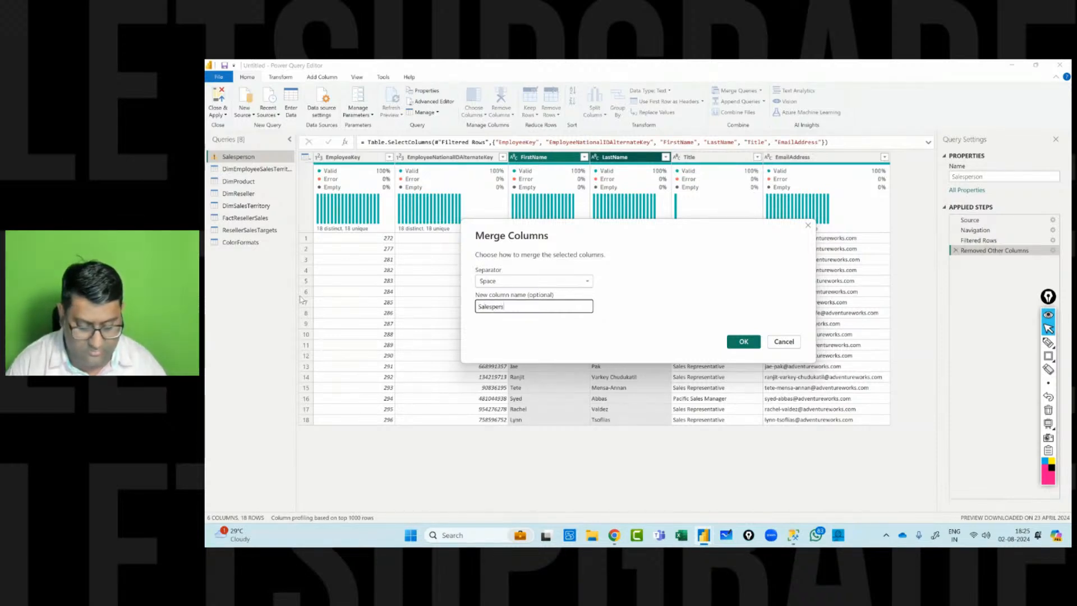
text(on)
key(Return)
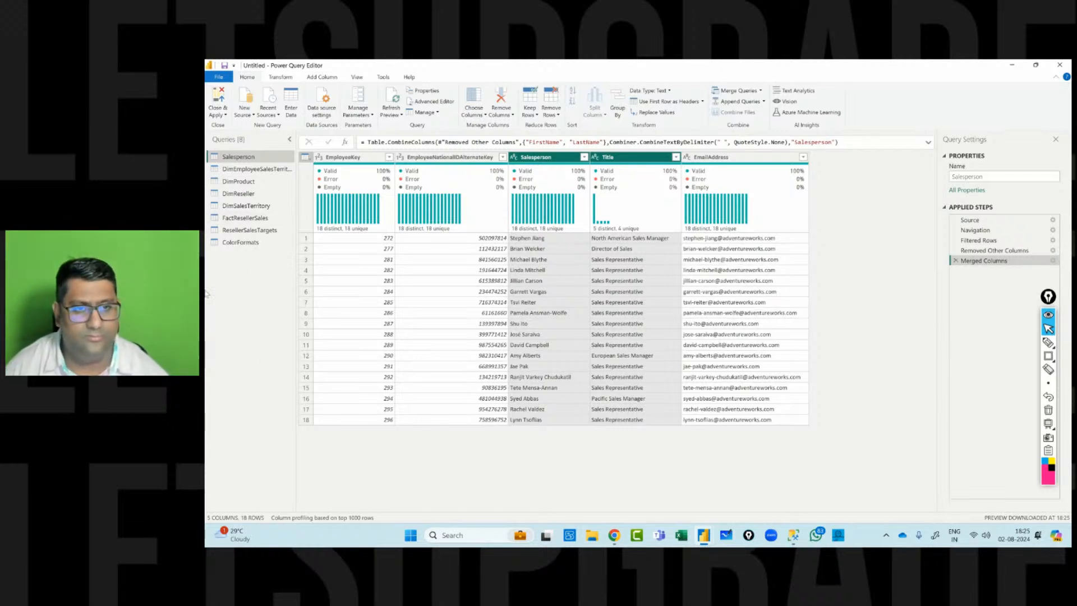
Rename the EmployeeNationalIDAlternateKey column as EmployeeID.
double_click(442, 157)
click(442, 158)
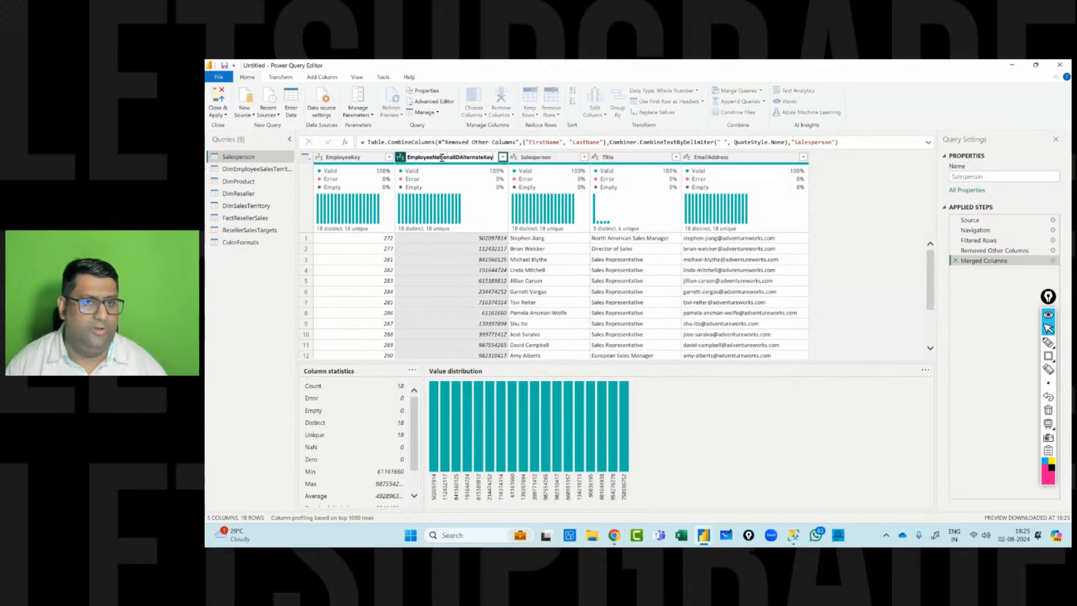
key(Delete)
key(Delete)
key(Delete)
key(Delete)
key(Delete)
key(Delete)
key(Delete)
key(Delete)
key(Delete)
key(Delete)
key(Delete)
key(Delete)
key(Delete)
key(Delete)
key(Delete)
key(Delete)
key(Delete)
key(Delete)
key(Delete)
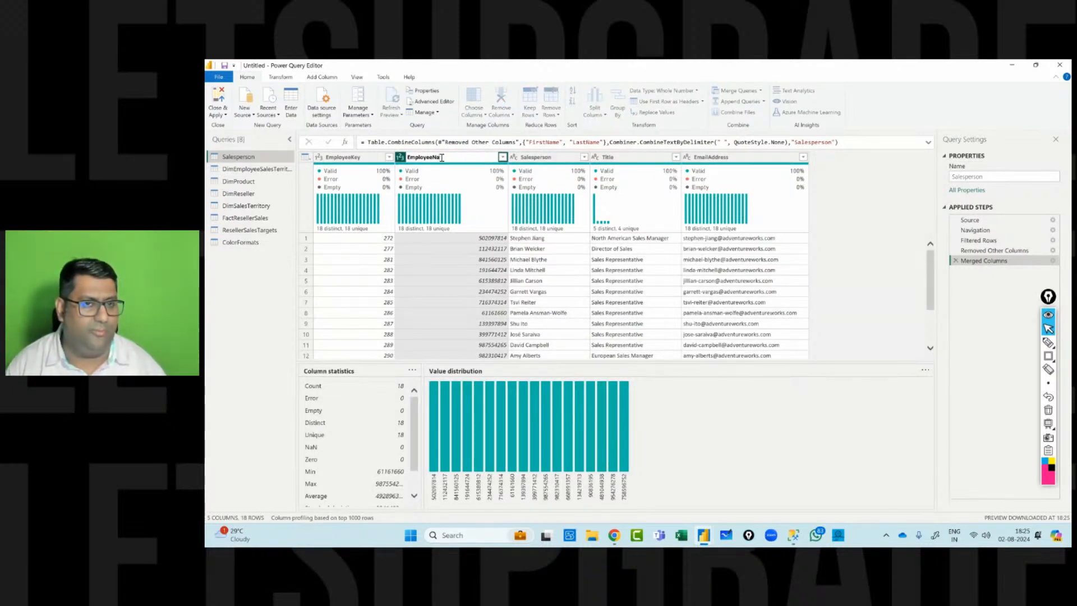
key(BackSpace)
text(ID)
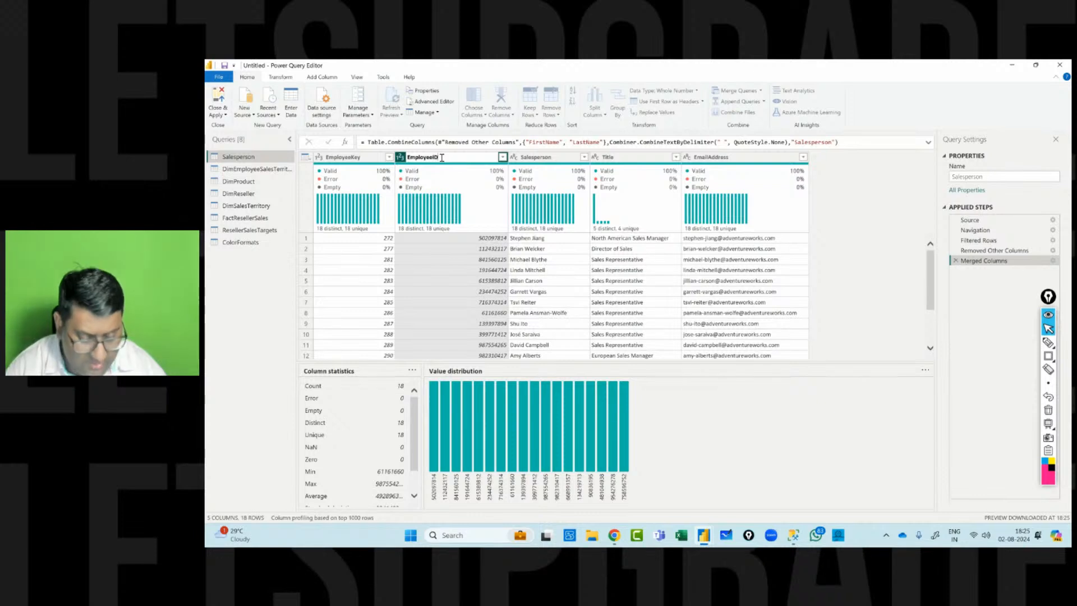
key(Return)
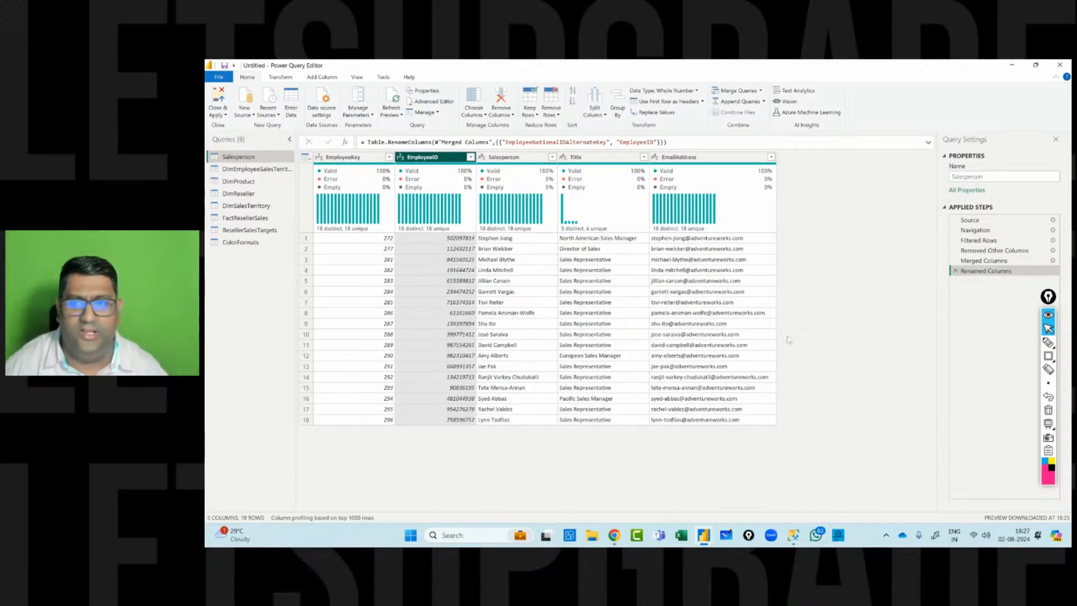
Rename the DimEmployeeSalesTerritory query as Salesperson Region.
click(270, 169)
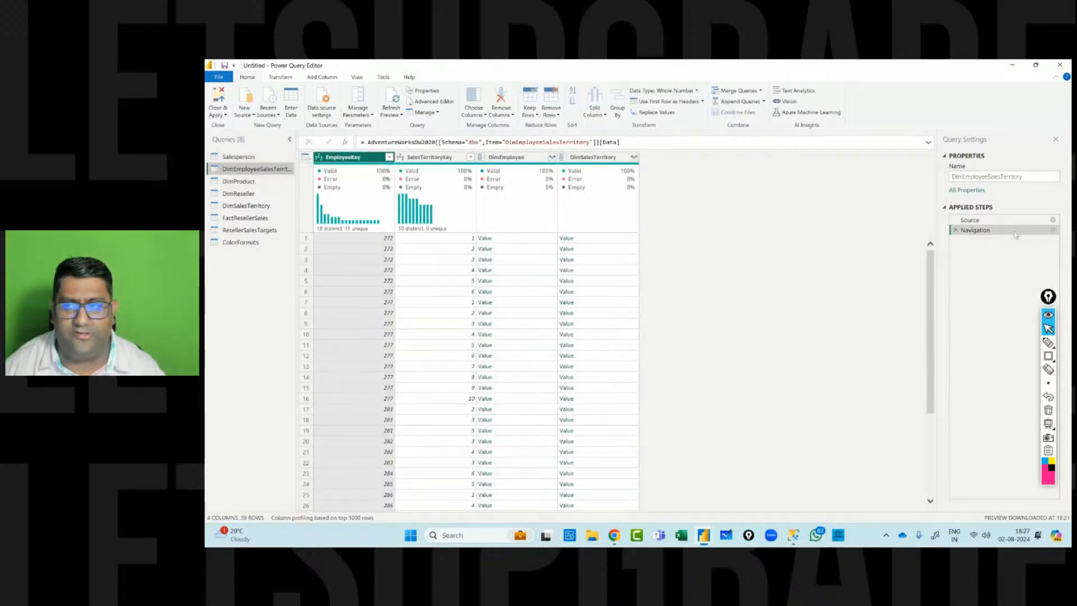
click(1025, 175)
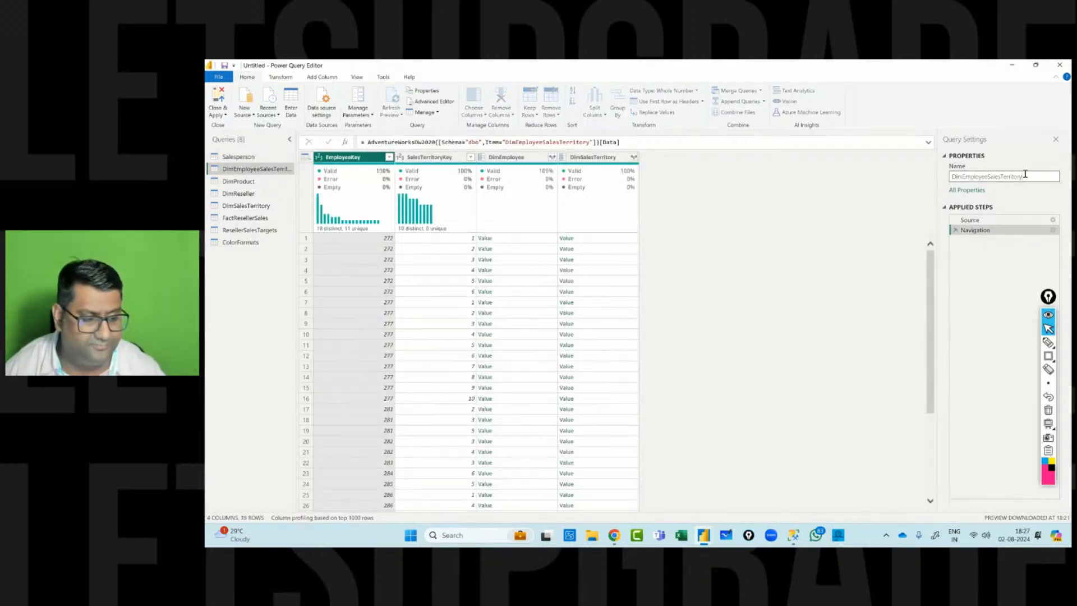
drag(1025, 174, 950, 176)
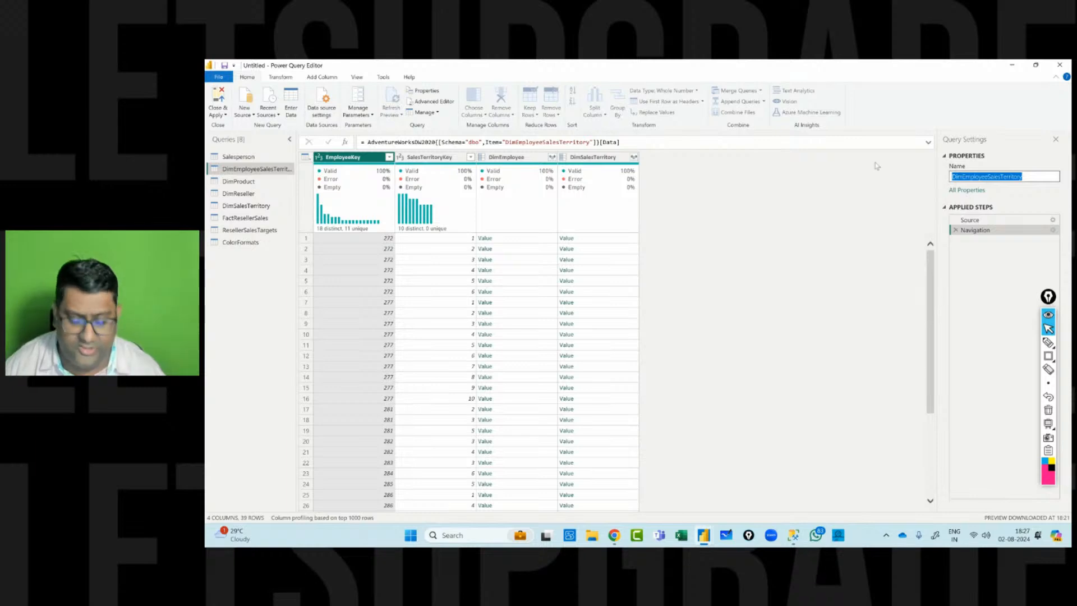
text(Sa)
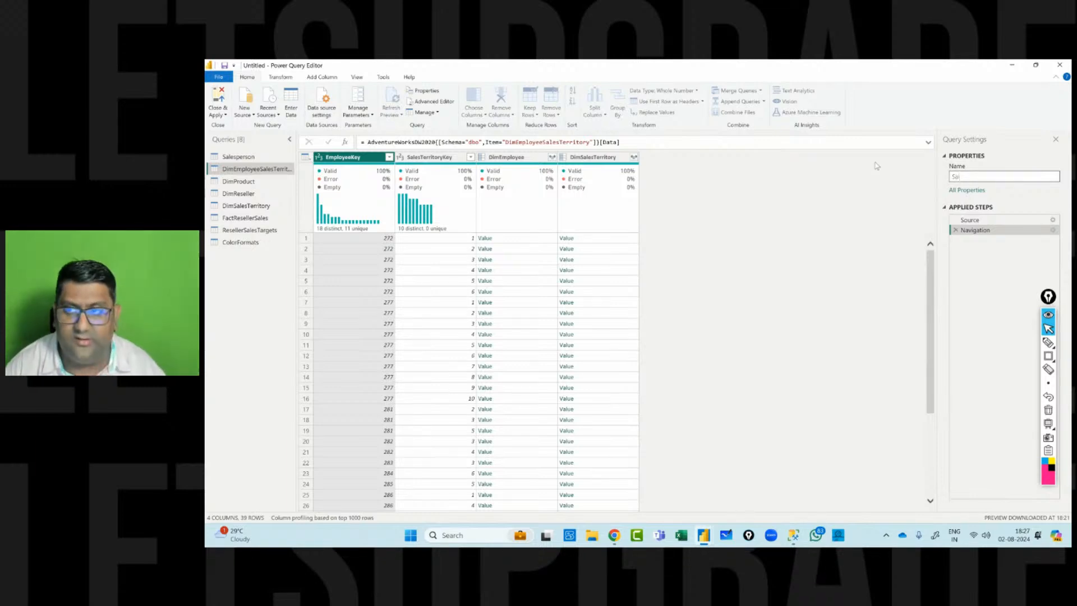
text(lesper)
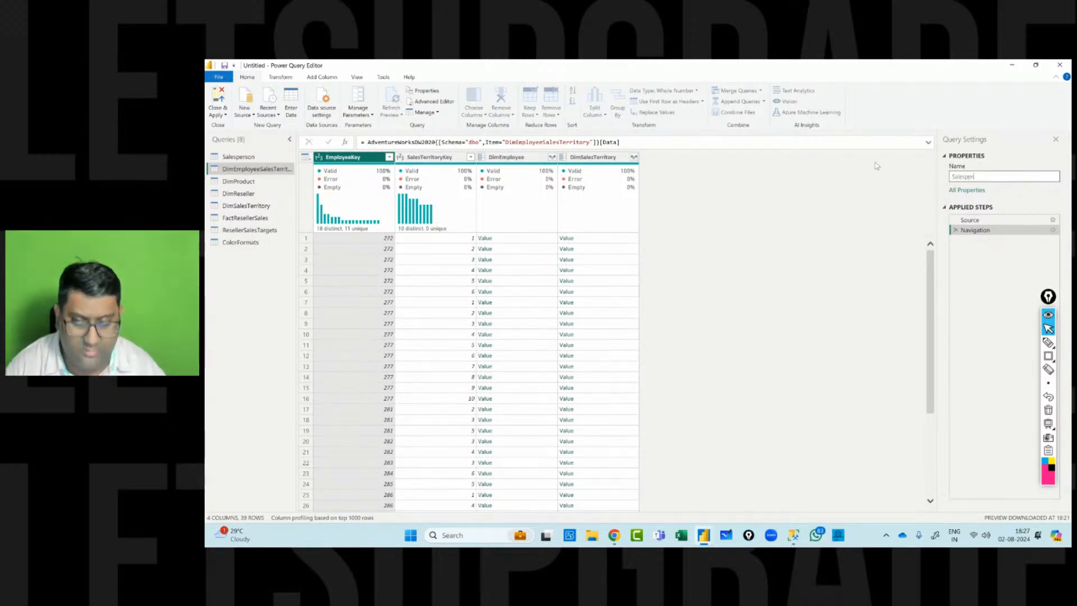
key(BackSpace)
key(BackSpace)
key(BackSpace)
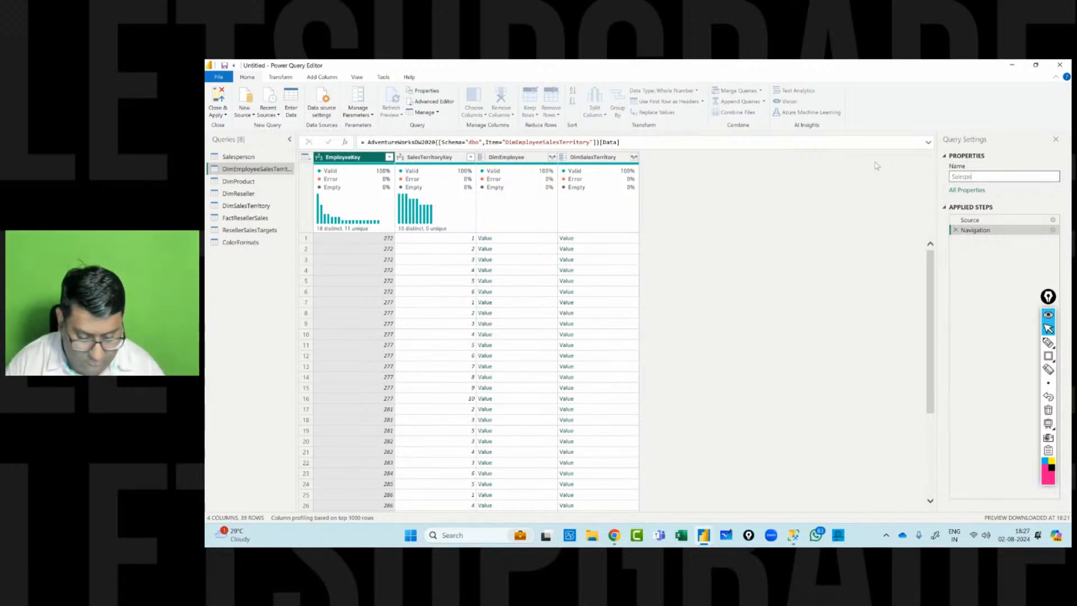
text(perso)
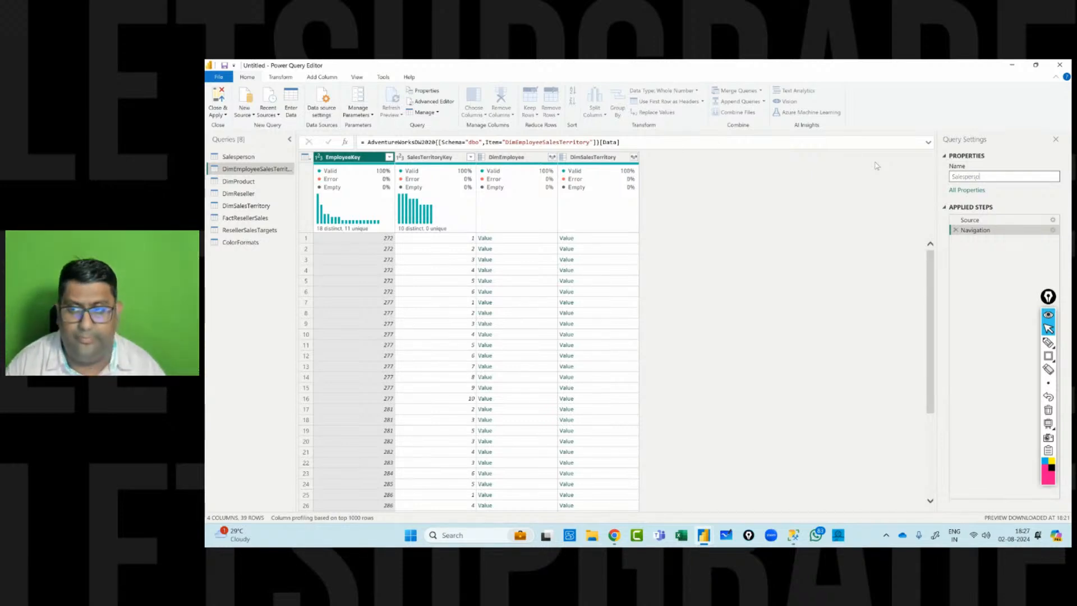
text(n)
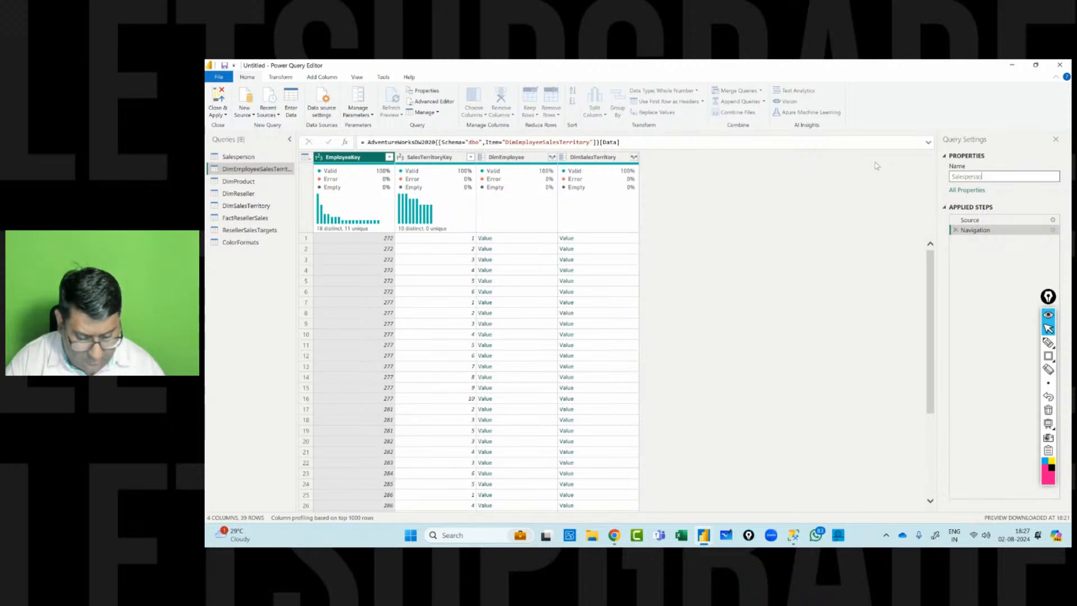
key(BackSpace)
key(BackSpace)
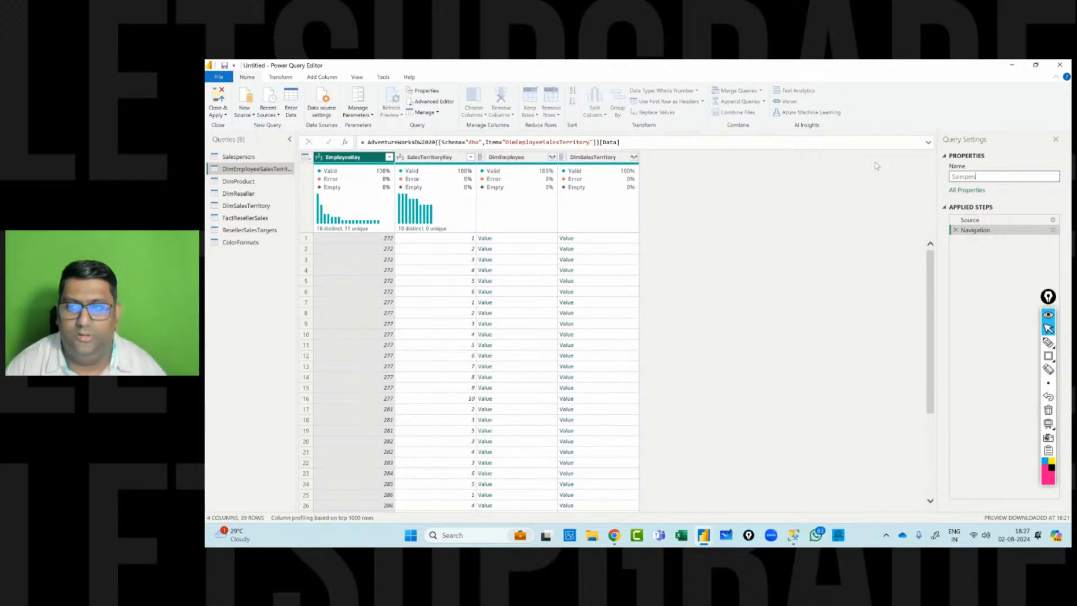
text(on)
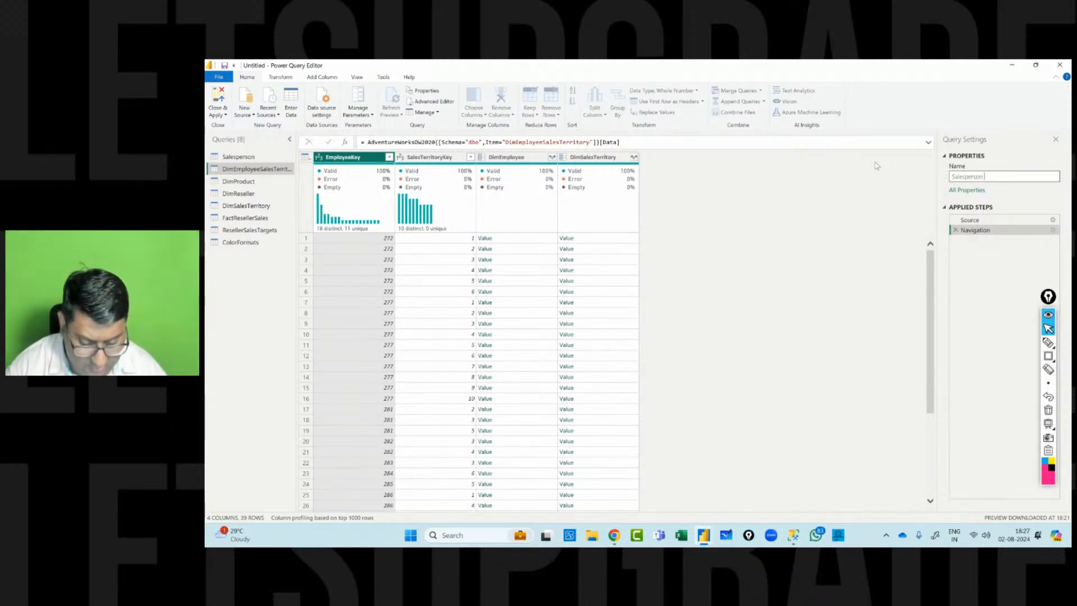
text( Region)
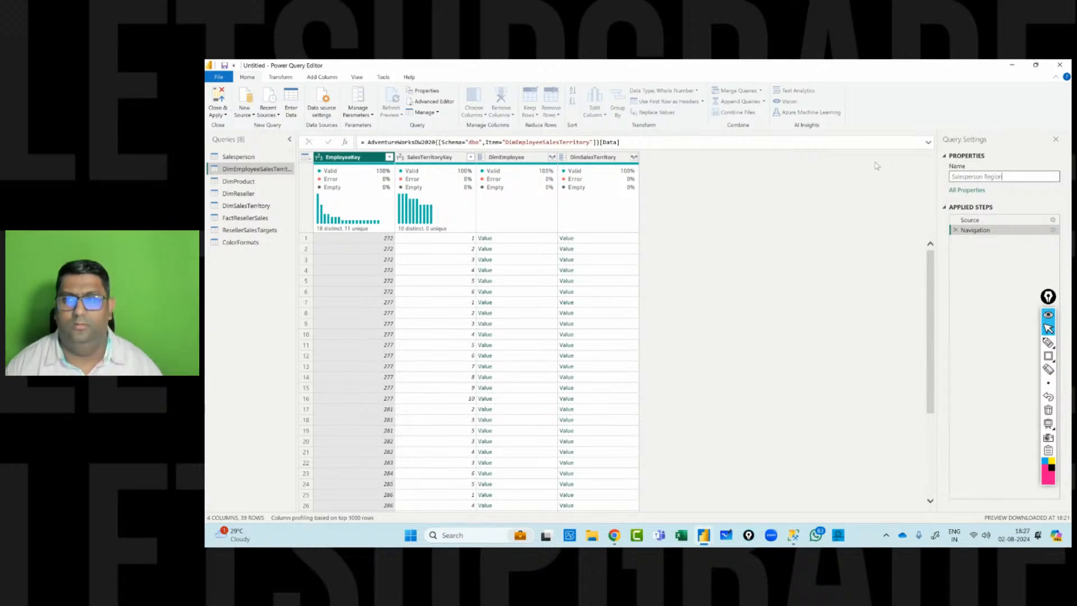
key(Return)
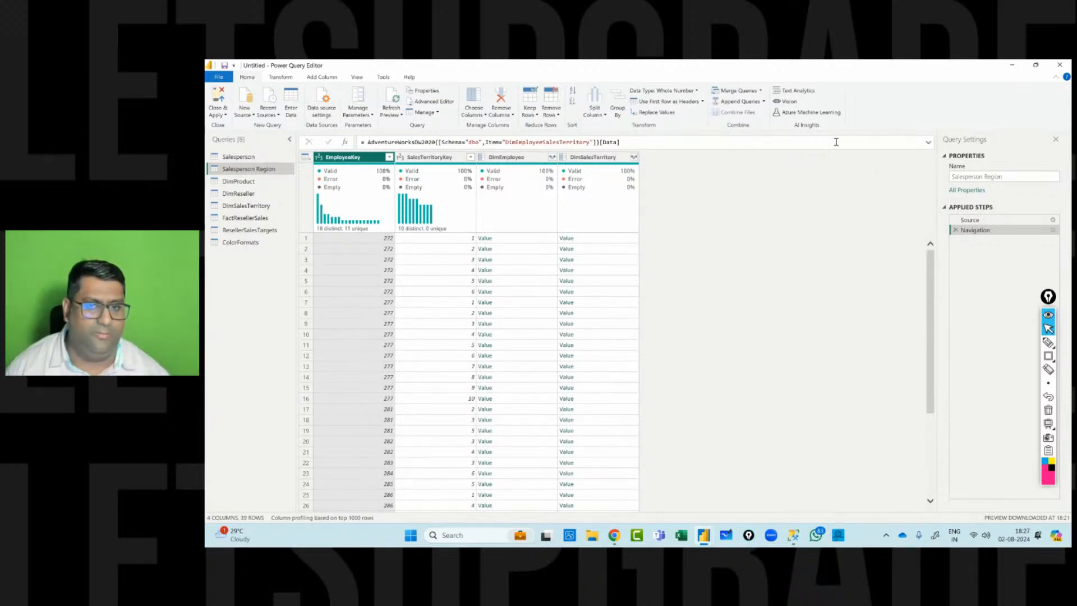
Remove the DimEmployee and DimSalesTerritory columns from the Salesperson Region query.
click(541, 158)
shift+click(596, 158)
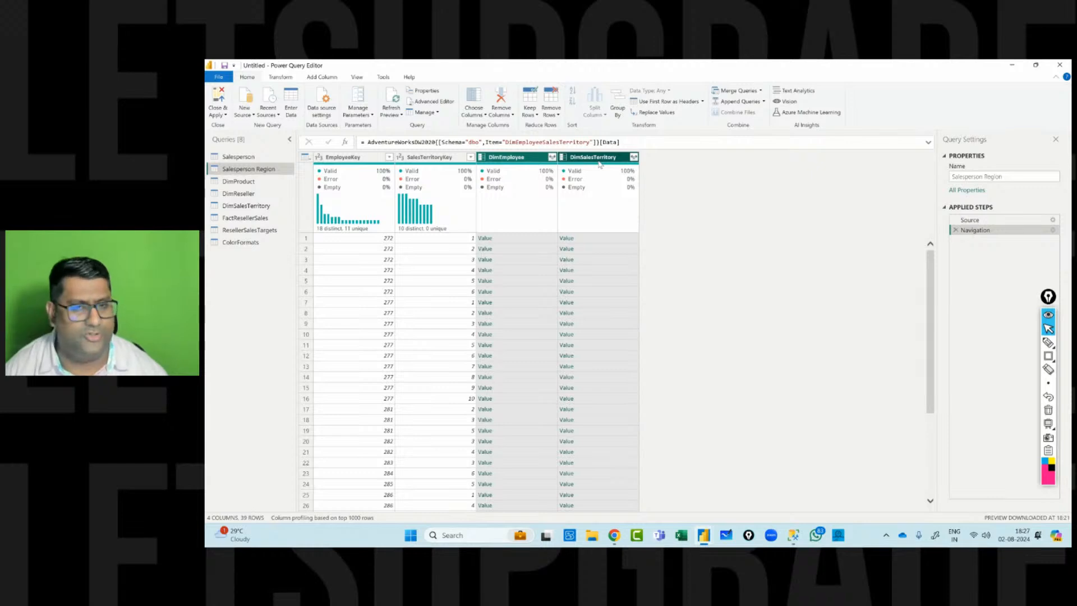
key(Delete)
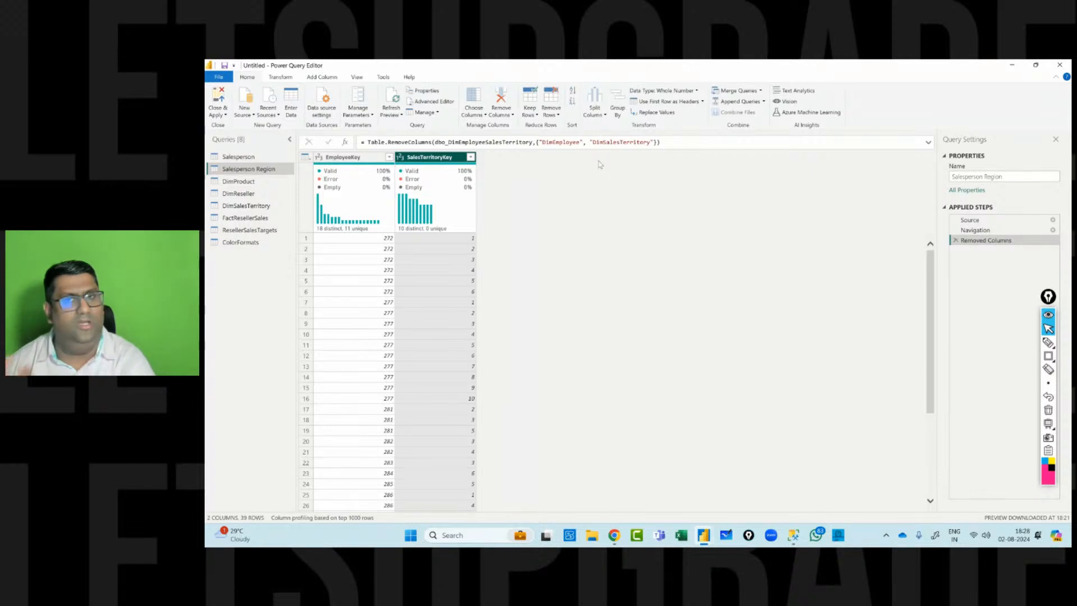
Rename the DimProduct query as Product.
click(253, 181)
mouse_move(359, 186)
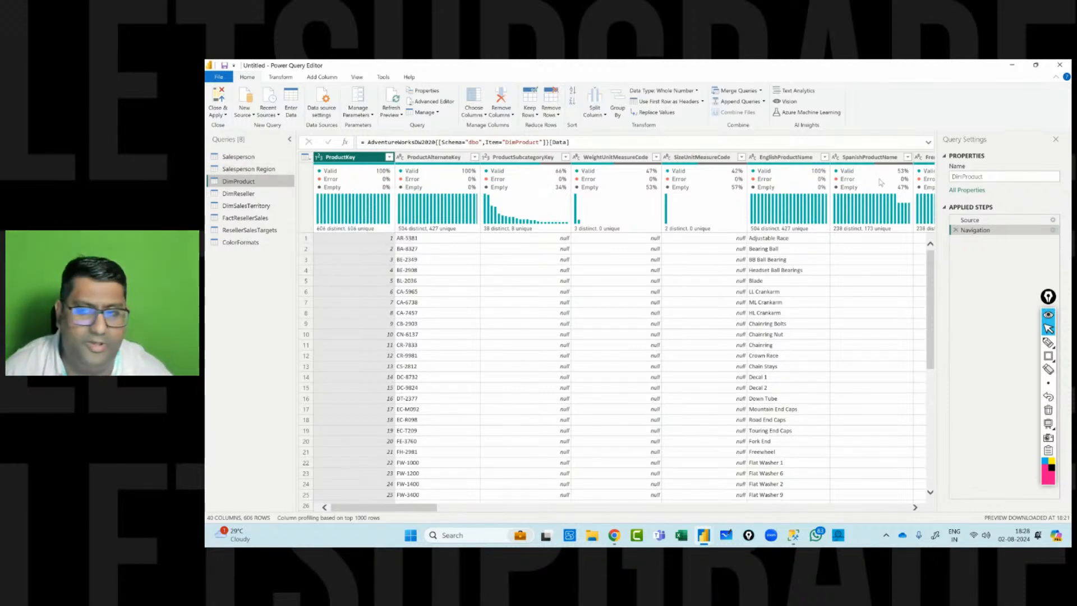
click(963, 176)
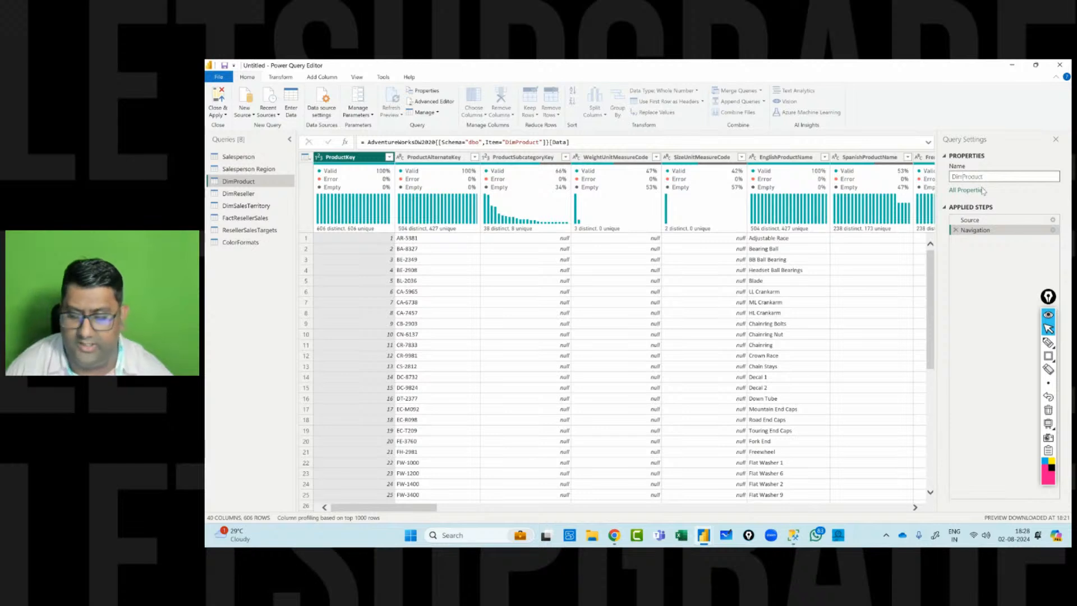
key(BackSpace)
key(BackSpace)
key(BackSpace)
key(Return)
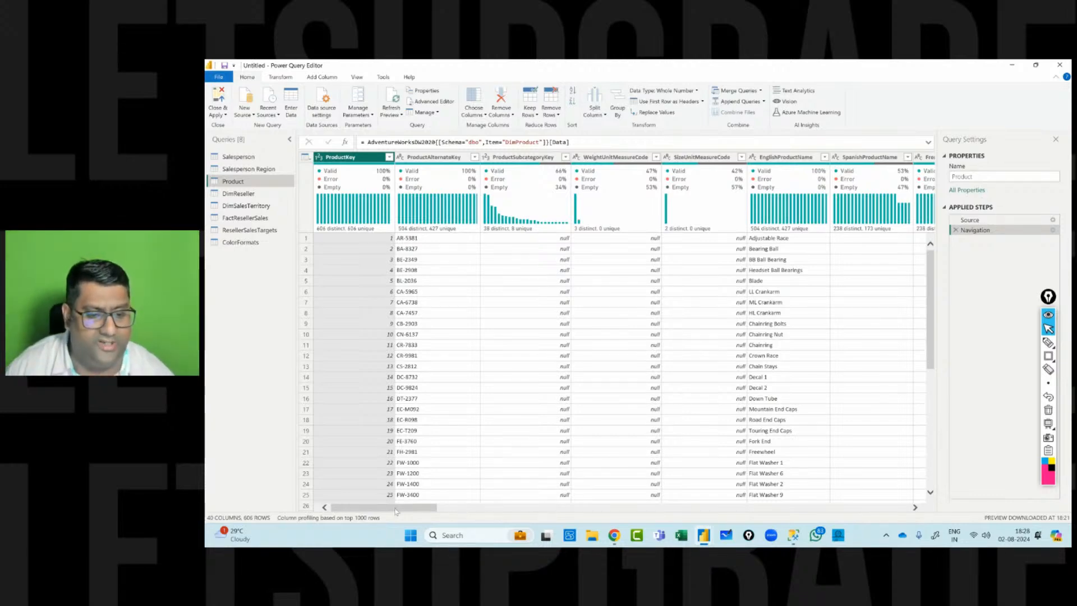
Go to the FinishedGoodsFlag column of the Product query and filter it to keep only the TRUE rows.
drag(395, 508, 221, 486)
click(473, 114)
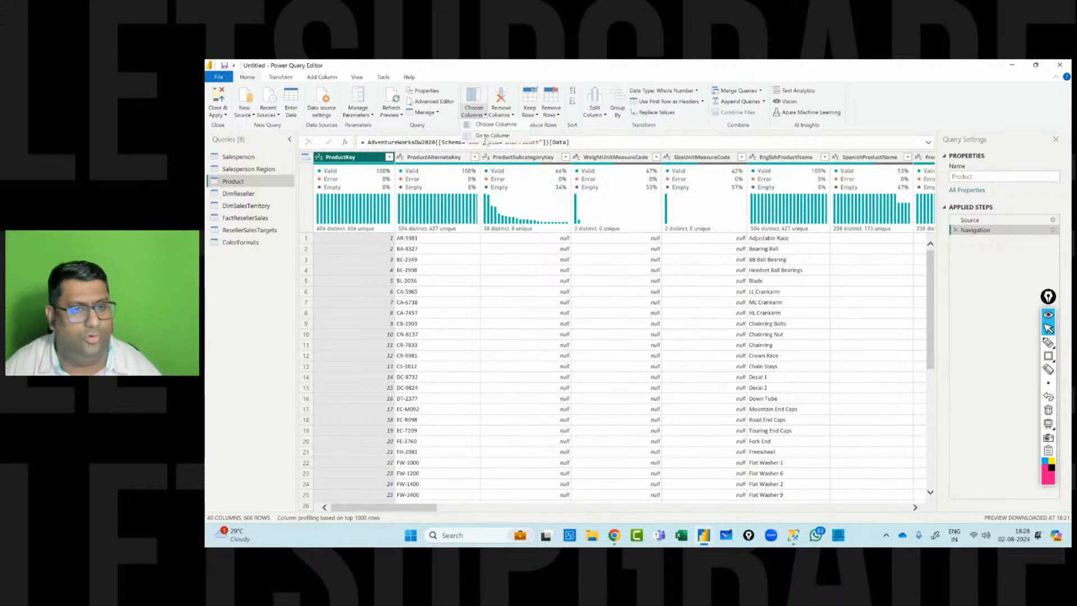
click(486, 139)
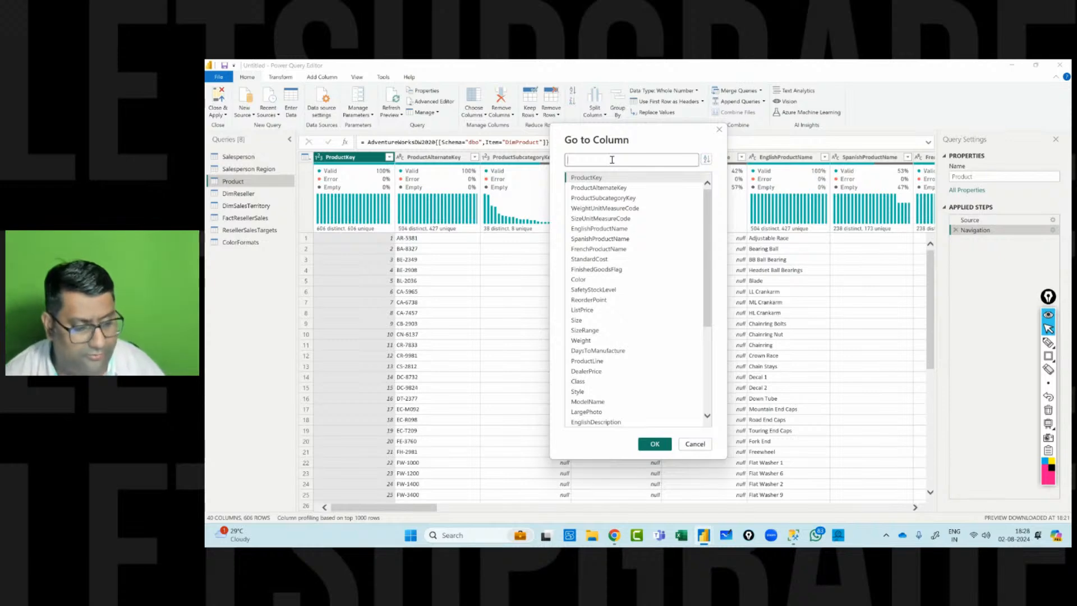
text(fini)
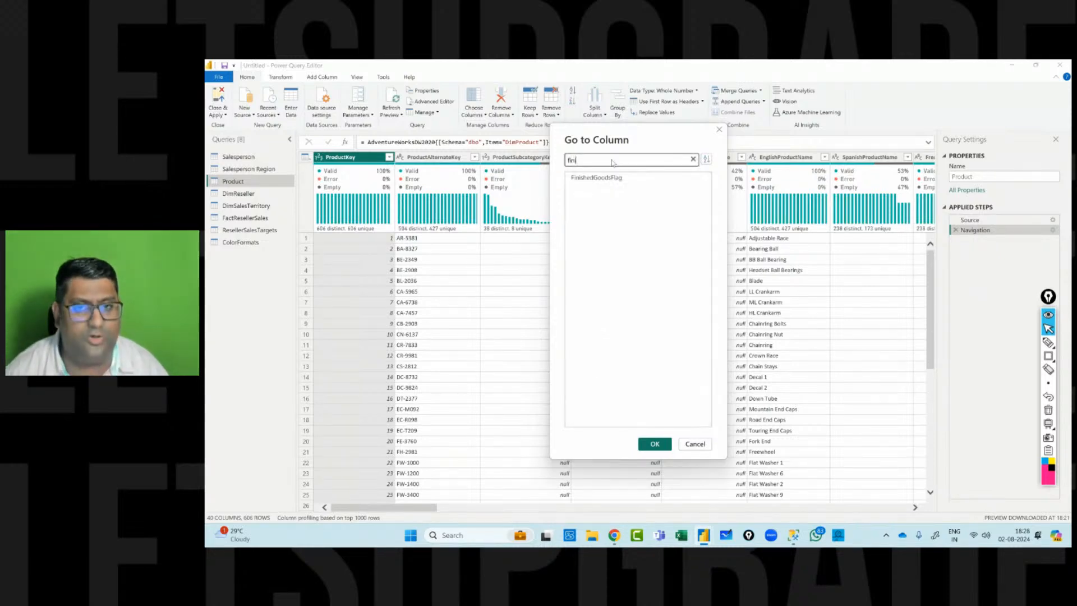
click(598, 177)
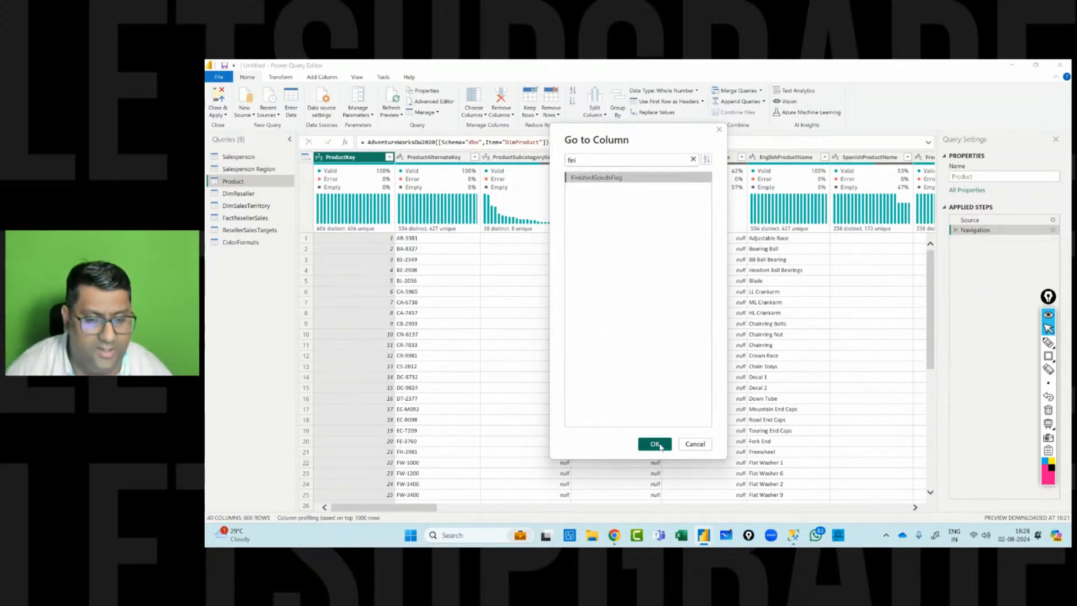
click(654, 444)
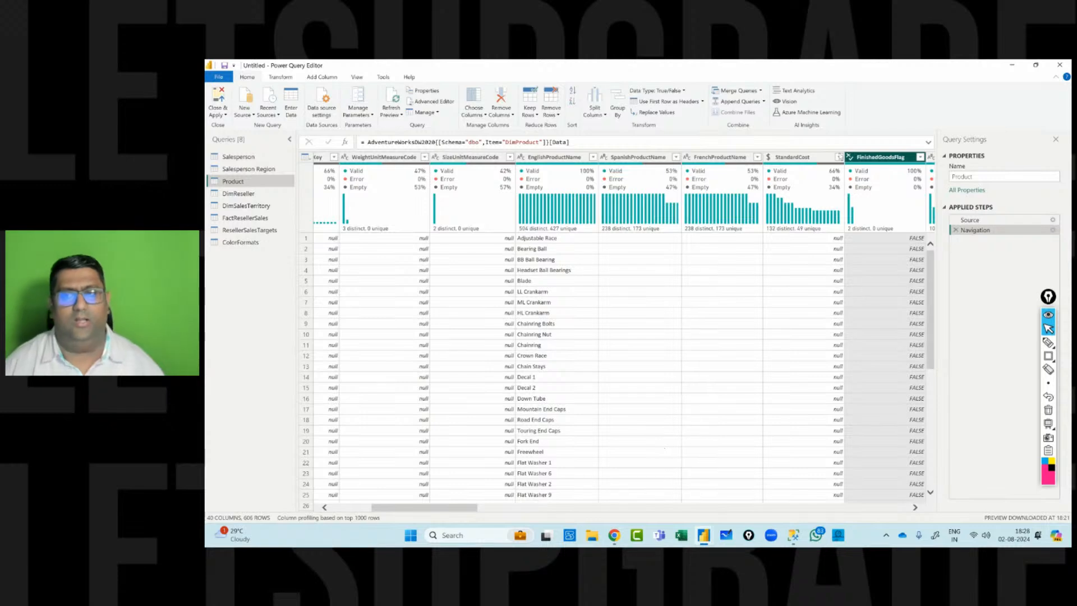
mouse_move(882, 225)
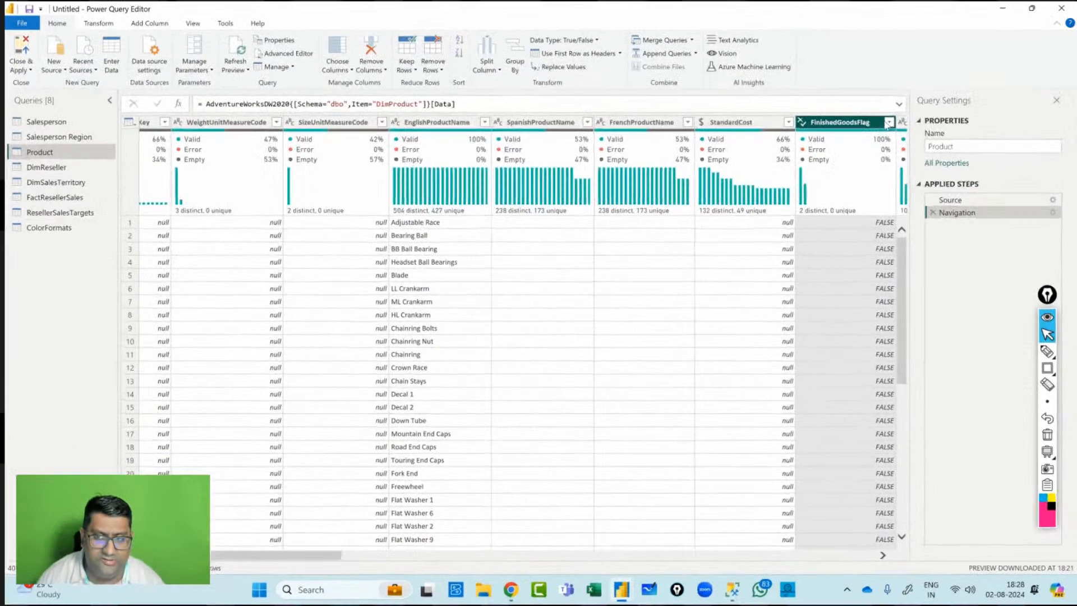
click(909, 158)
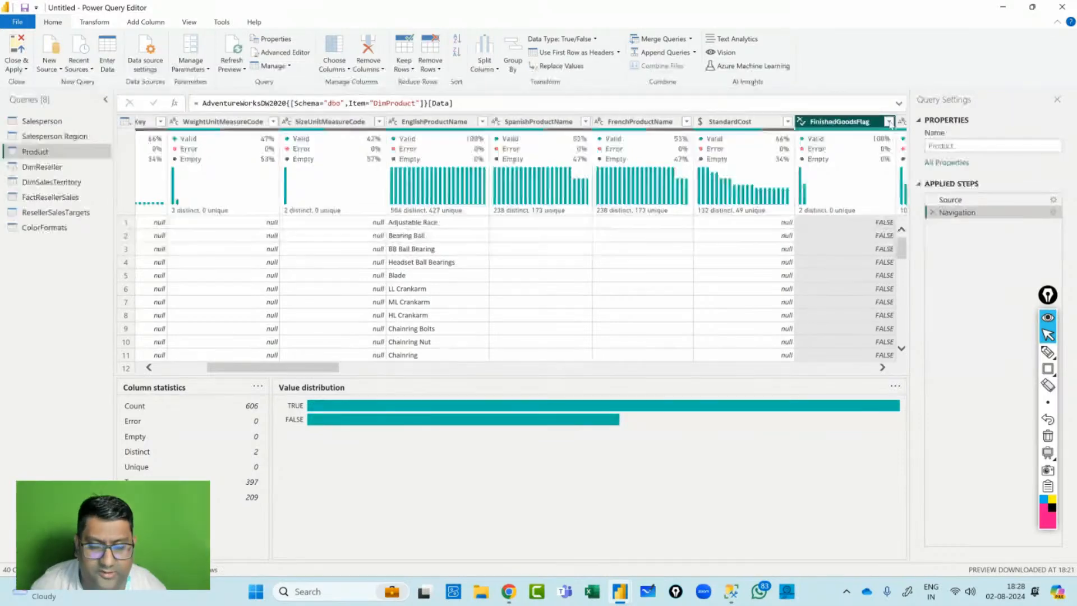
click(888, 122)
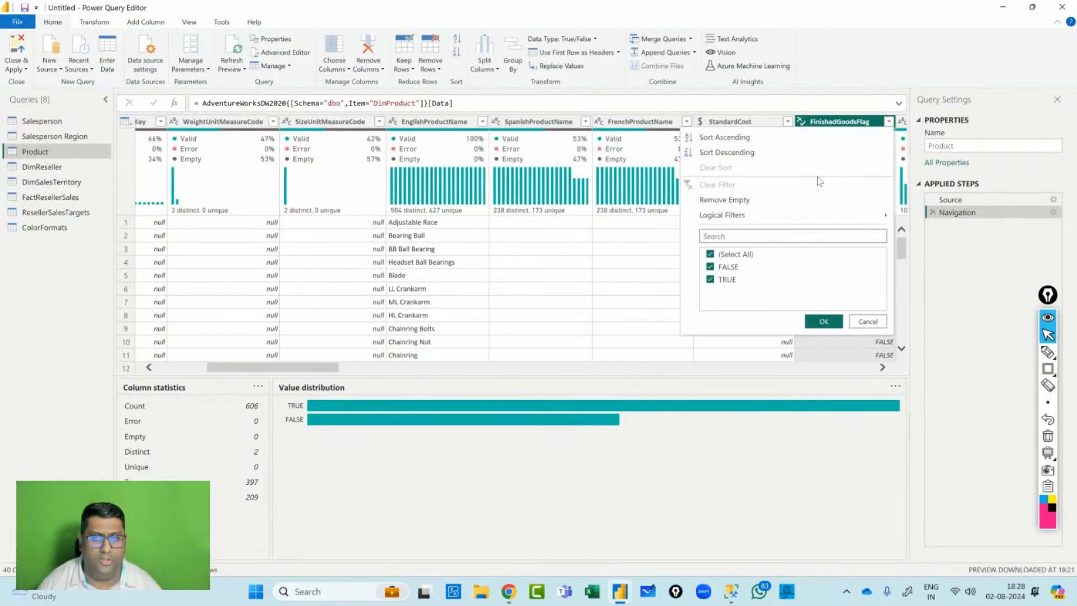
click(732, 268)
click(823, 322)
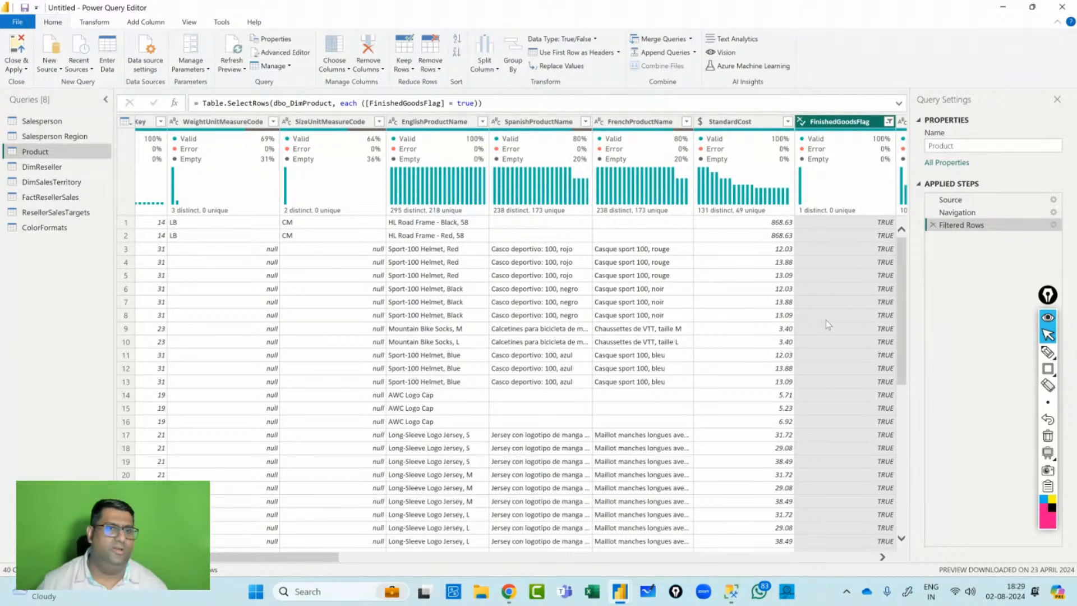
Keep only the ProductKey, EnglishProductName, StandardCost, Color and DimProductSubcategory columns in the Product query.
click(341, 66)
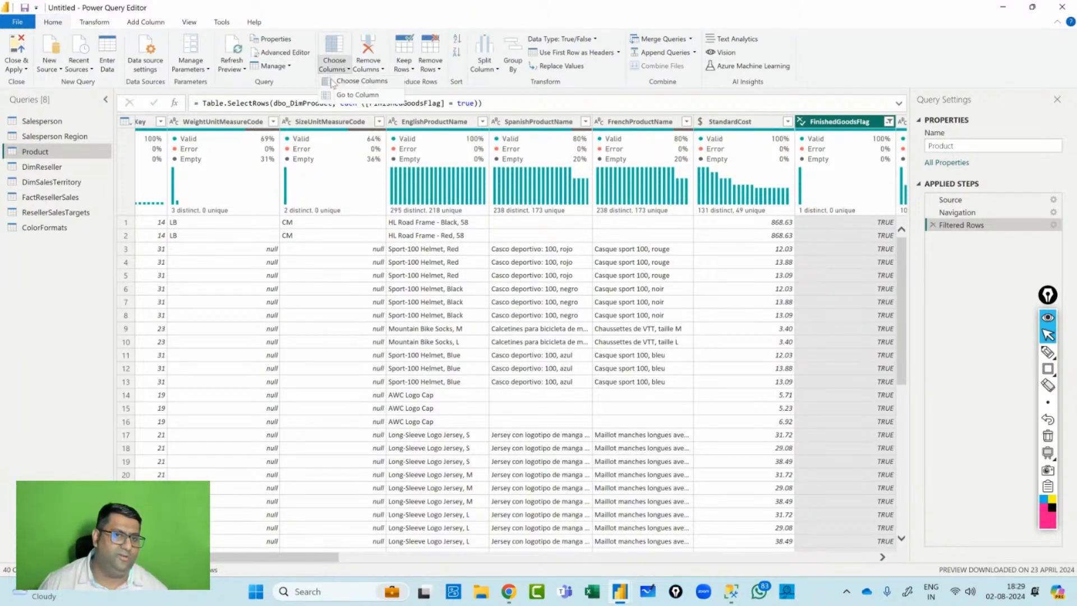
click(359, 81)
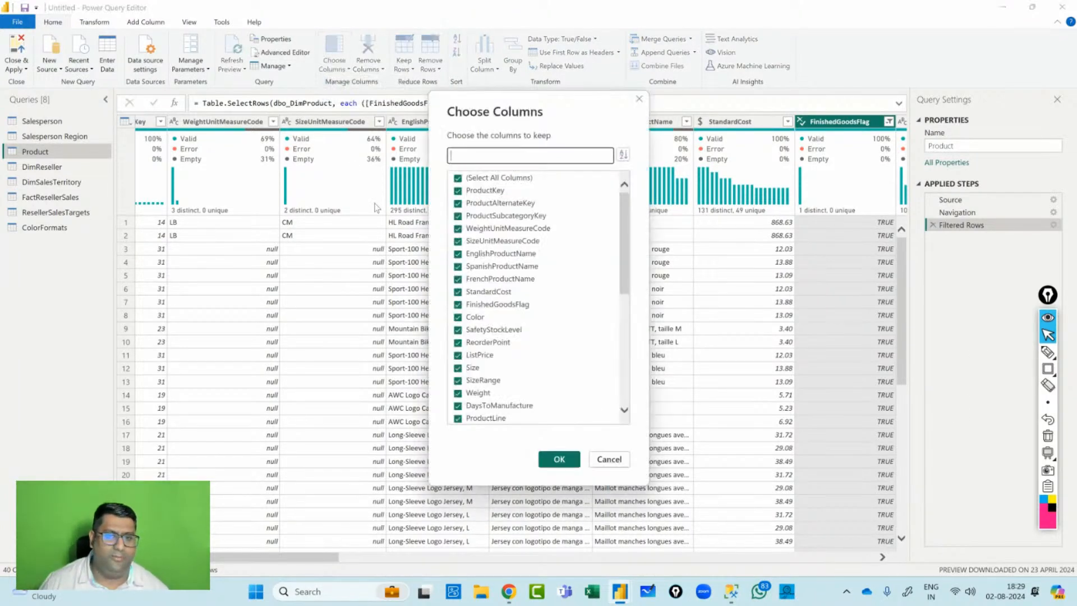
click(458, 179)
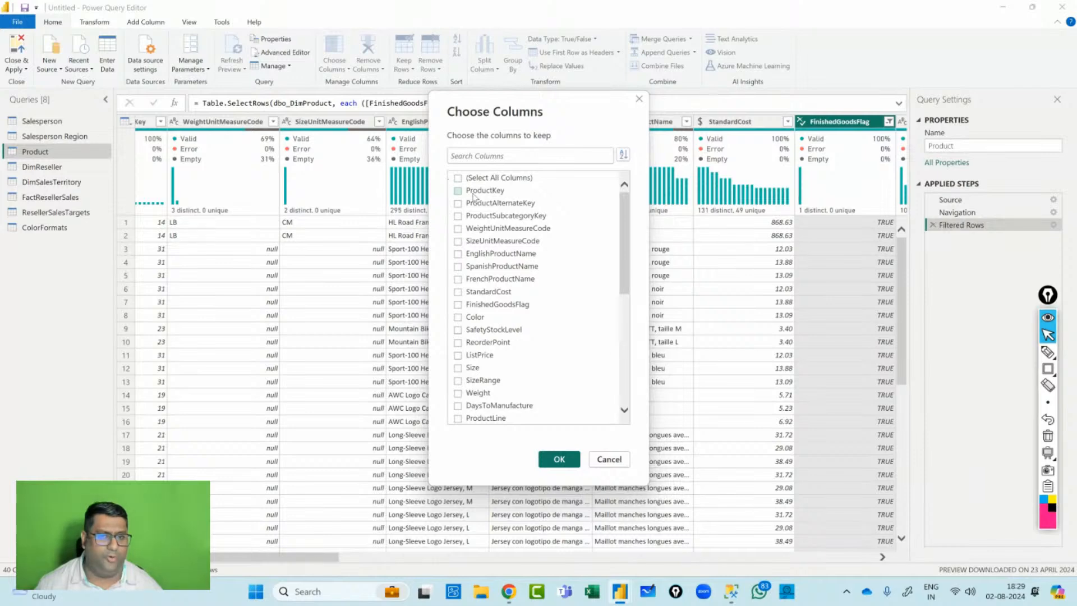
click(458, 192)
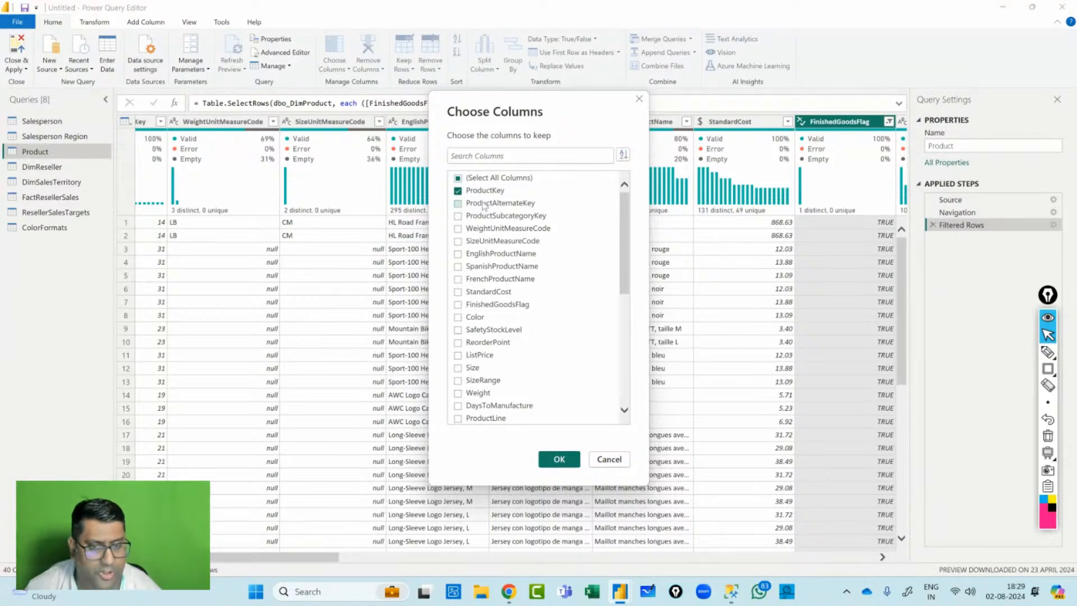
click(458, 254)
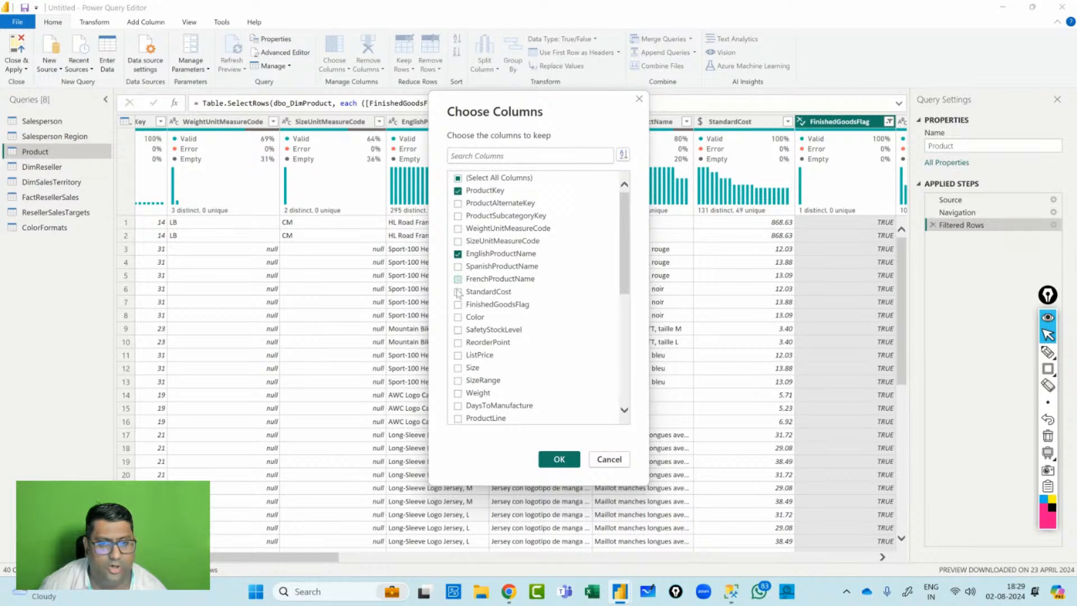
click(458, 292)
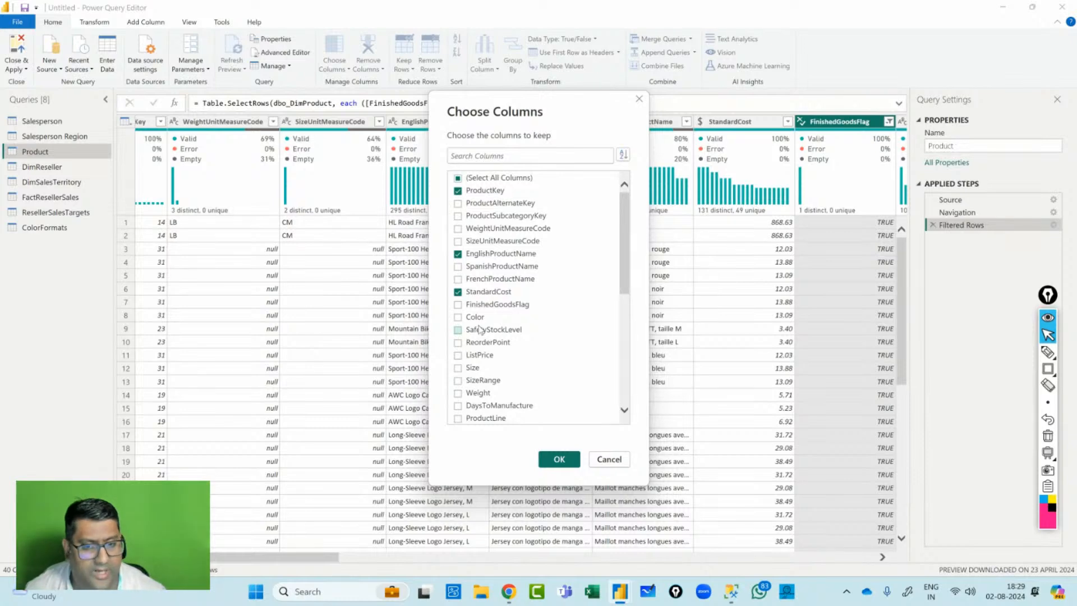
scroll(480, 329, down, 1)
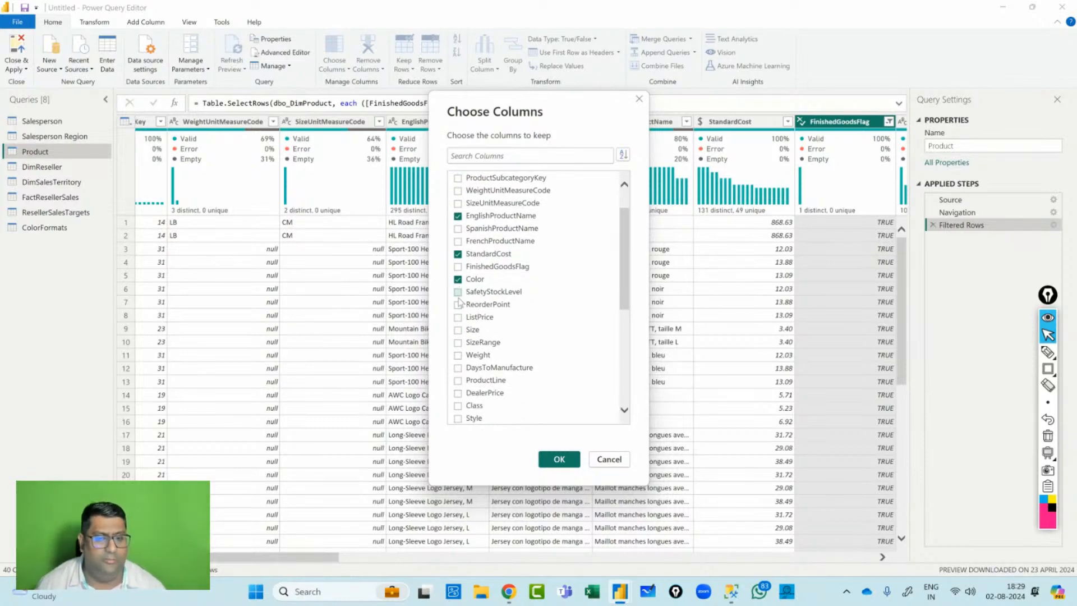
scroll(463, 303, down, 3)
scroll(470, 413, down, 3)
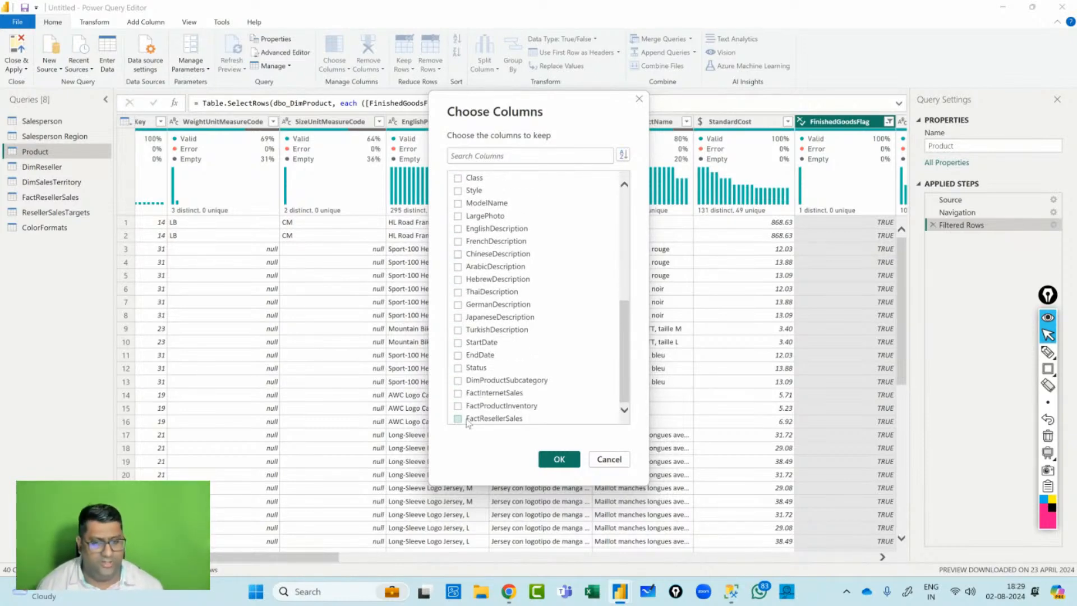
click(457, 380)
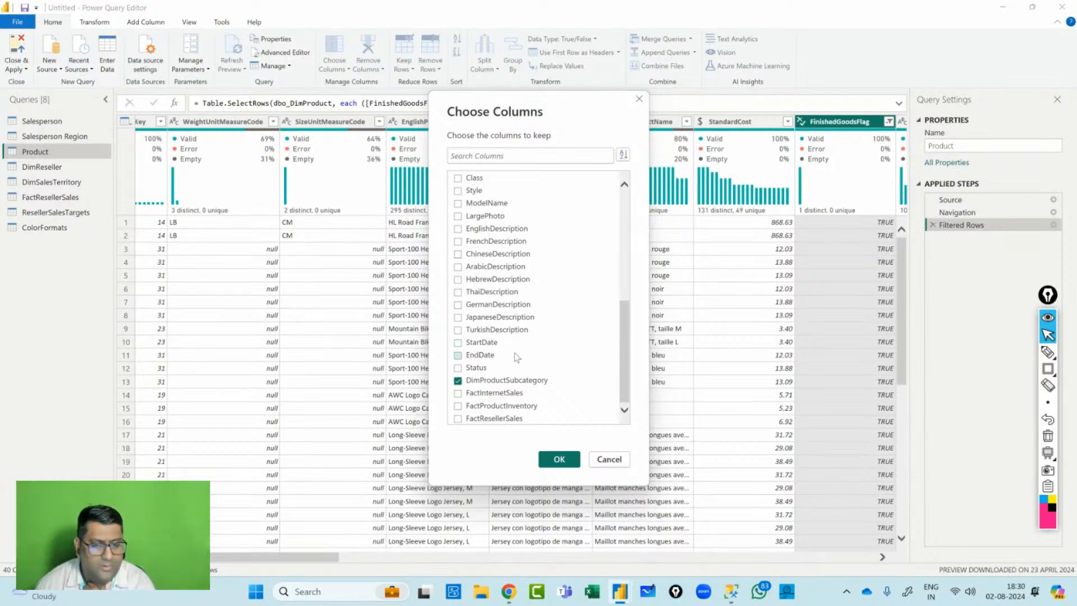
scroll(516, 357, up, 7)
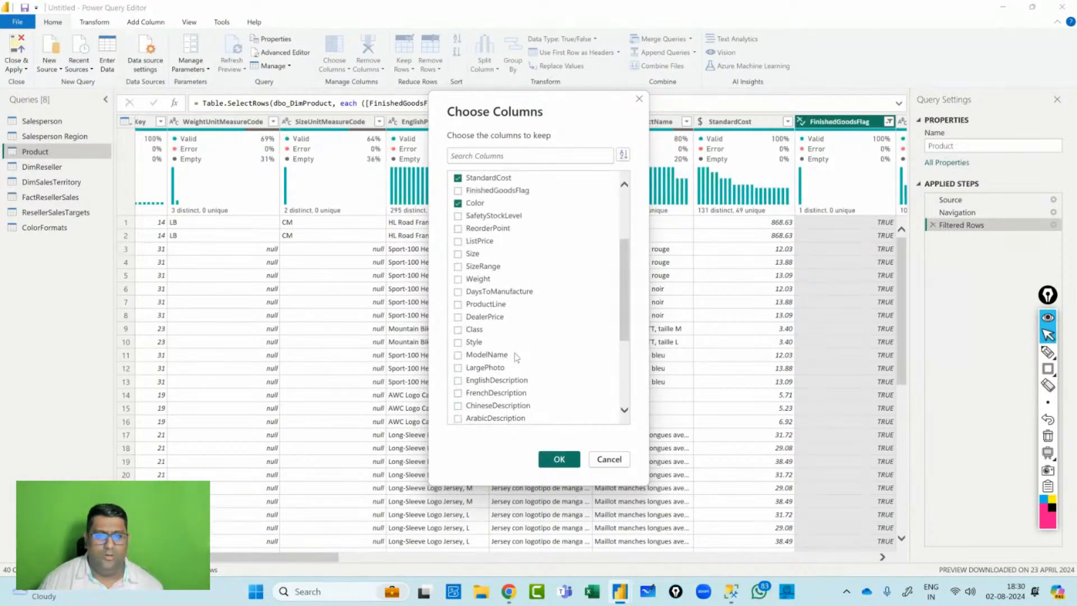
scroll(515, 361, down, 7)
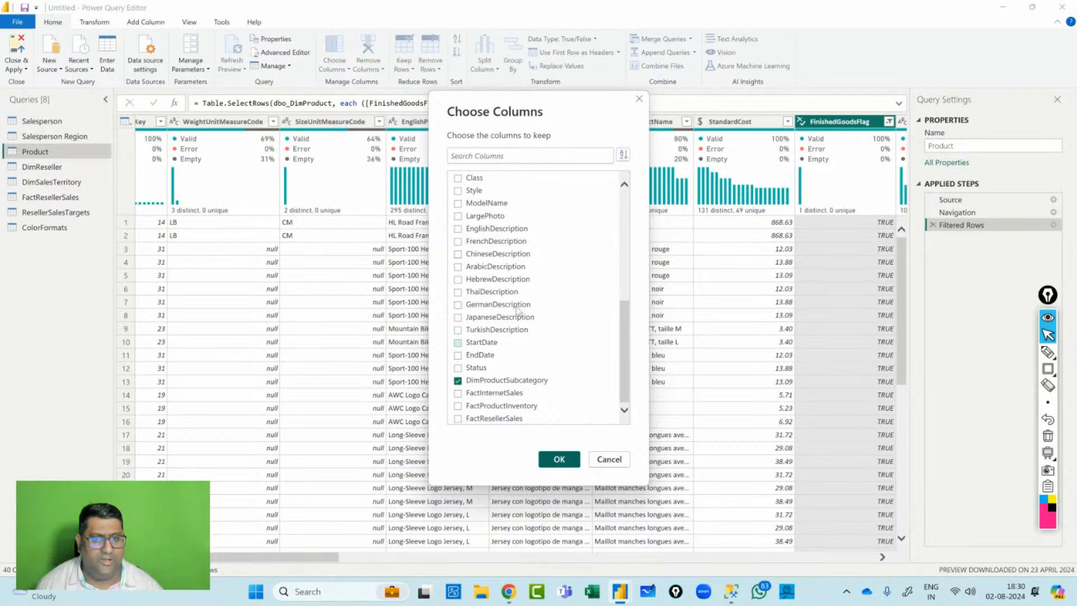
scroll(516, 310, up, 10)
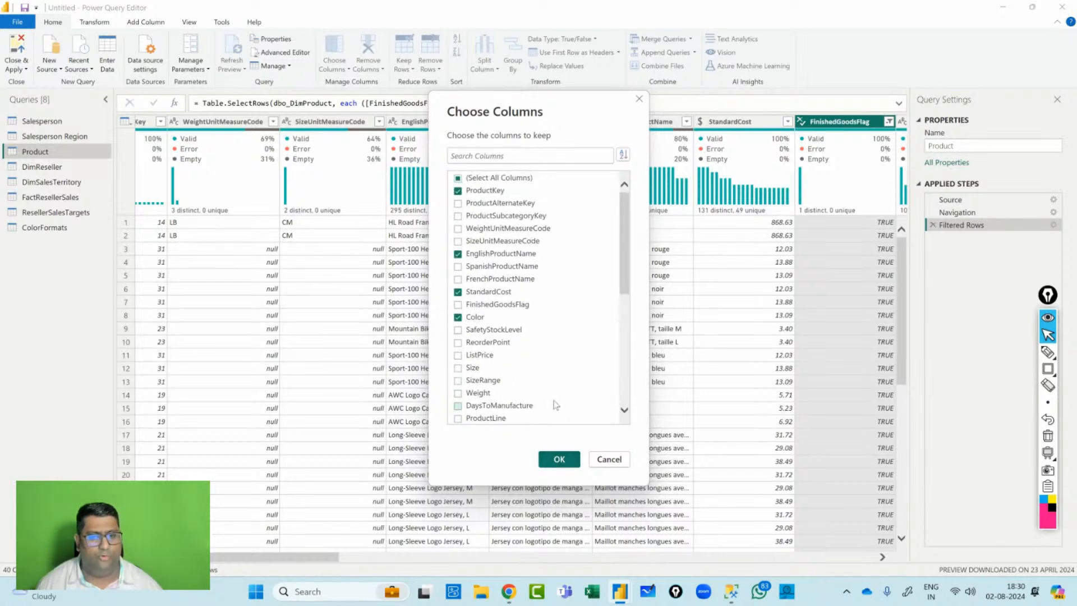
click(563, 458)
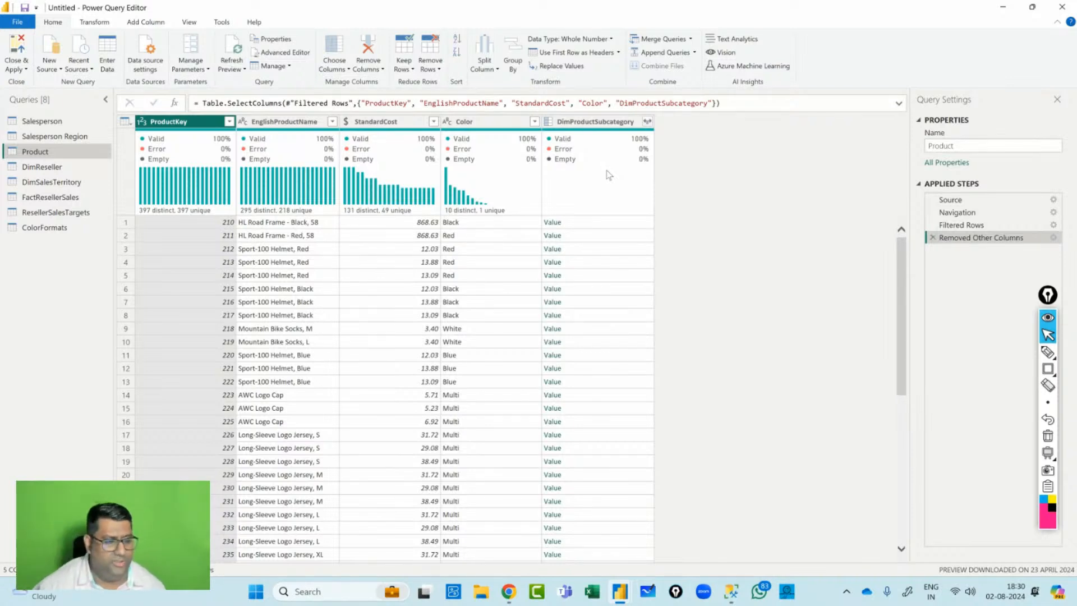
Expand the DimProductSubcategory column into EnglishProductSubcategoryName and DimProduct, without the original column name as prefix.
click(648, 122)
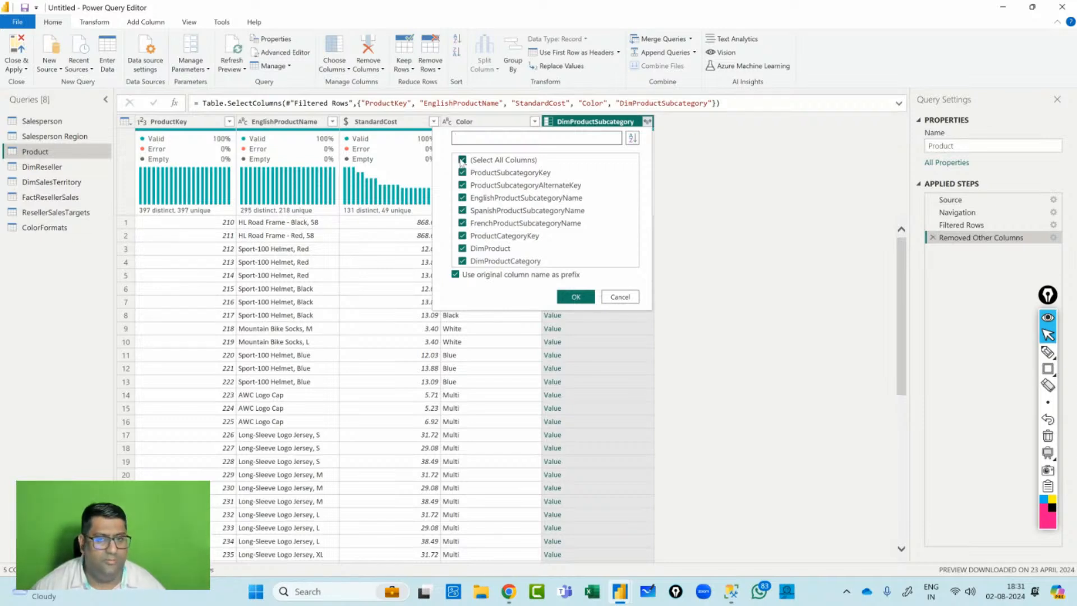
click(462, 160)
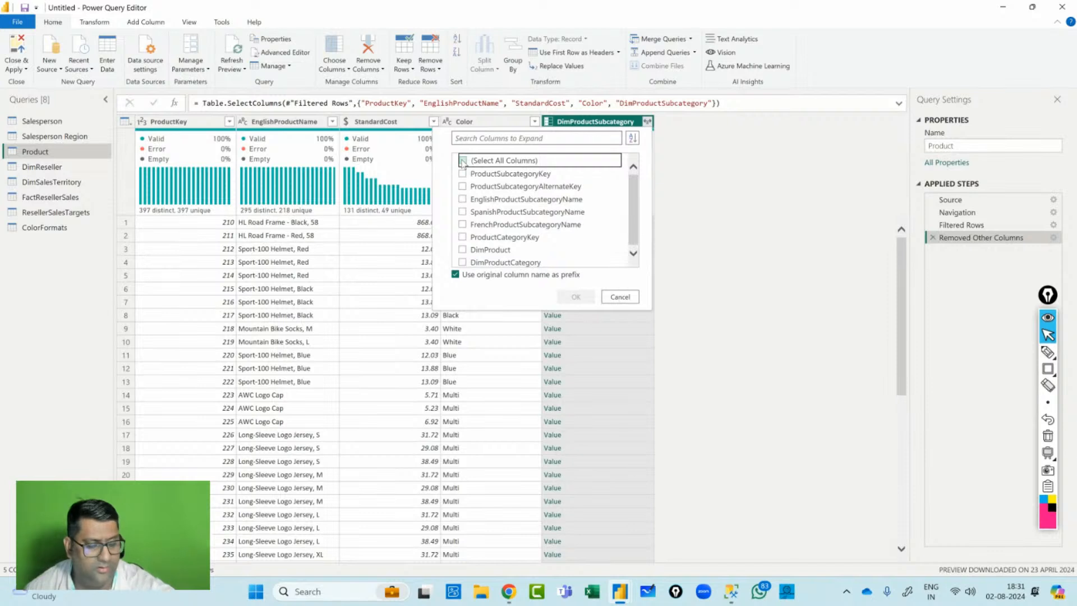
click(455, 276)
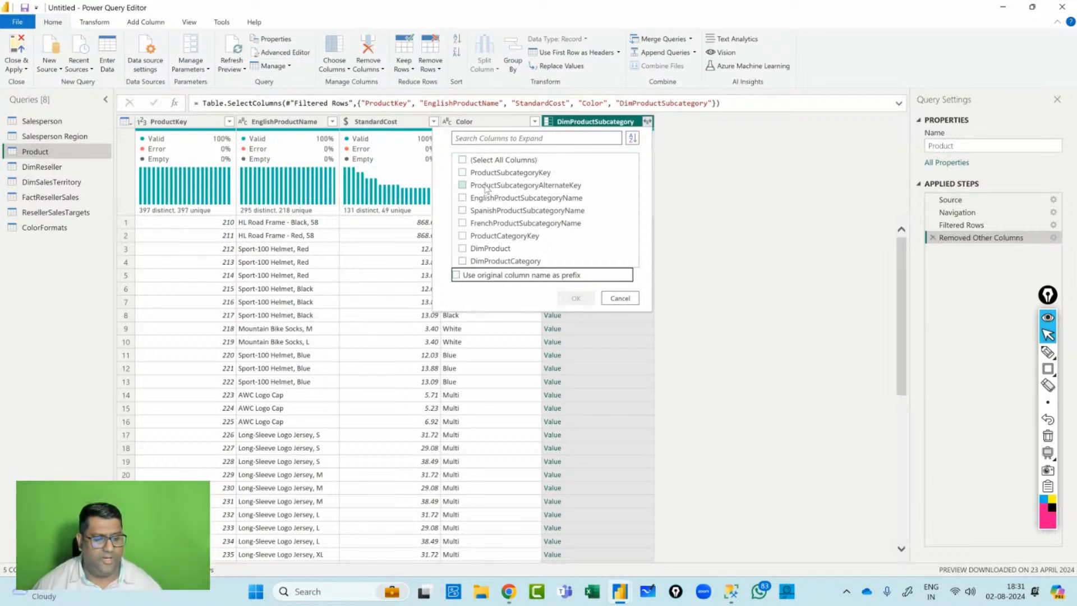
click(462, 197)
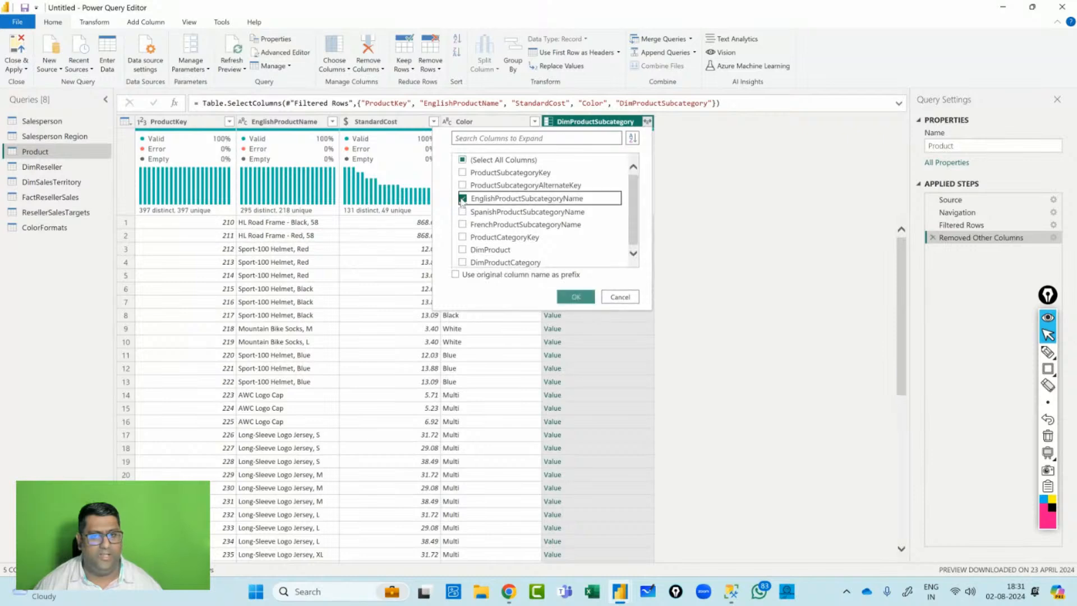
click(463, 248)
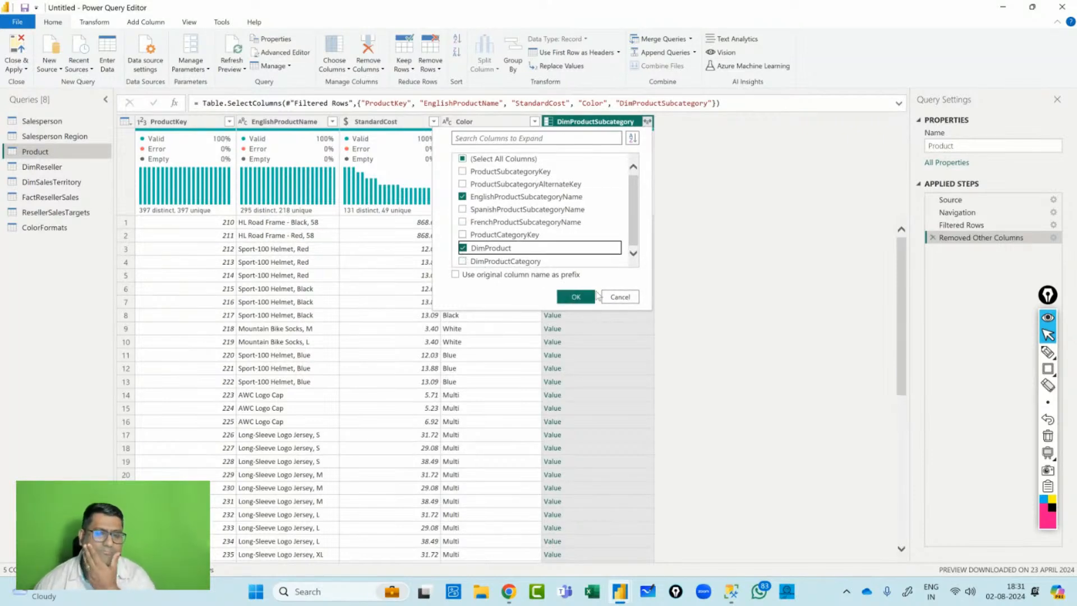
click(587, 294)
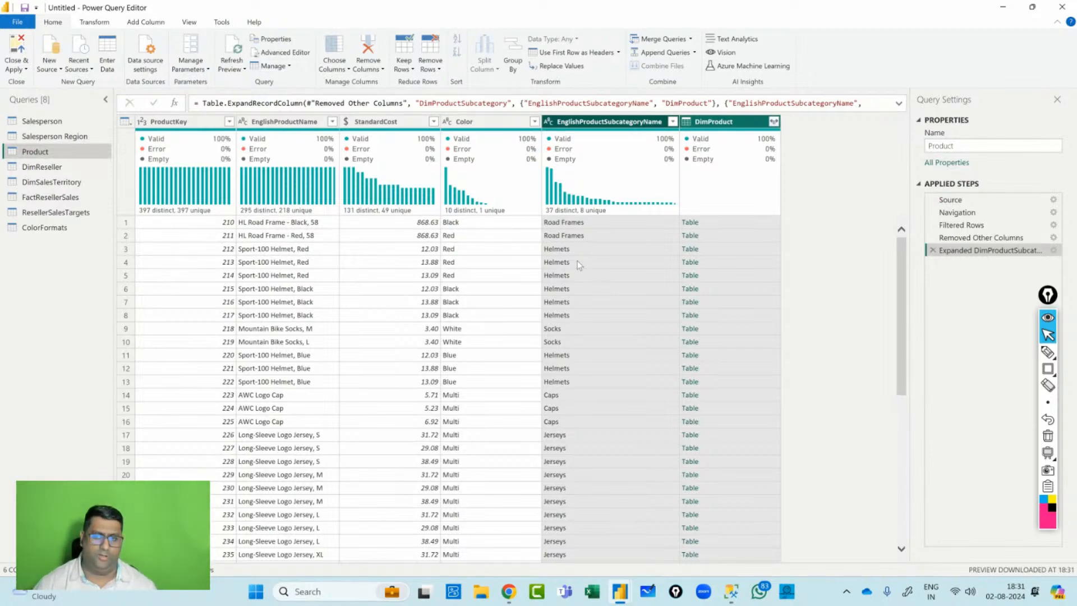
Look through the fields offered for expansion in the DimProduct column for a product category field, and leave without expanding.
click(774, 121)
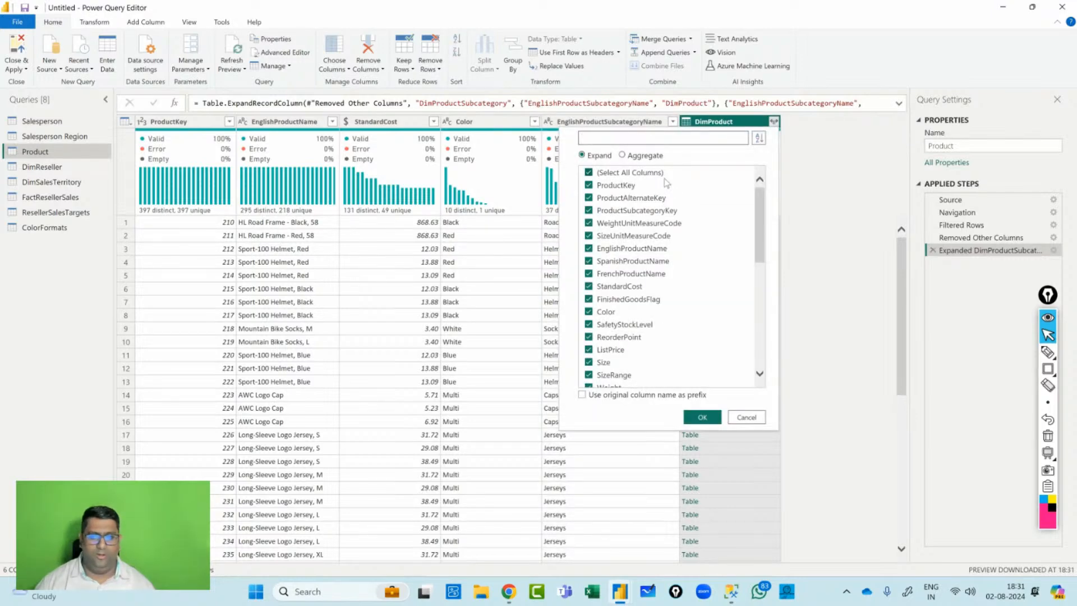
scroll(673, 263, down, 1)
scroll(672, 263, up, 1)
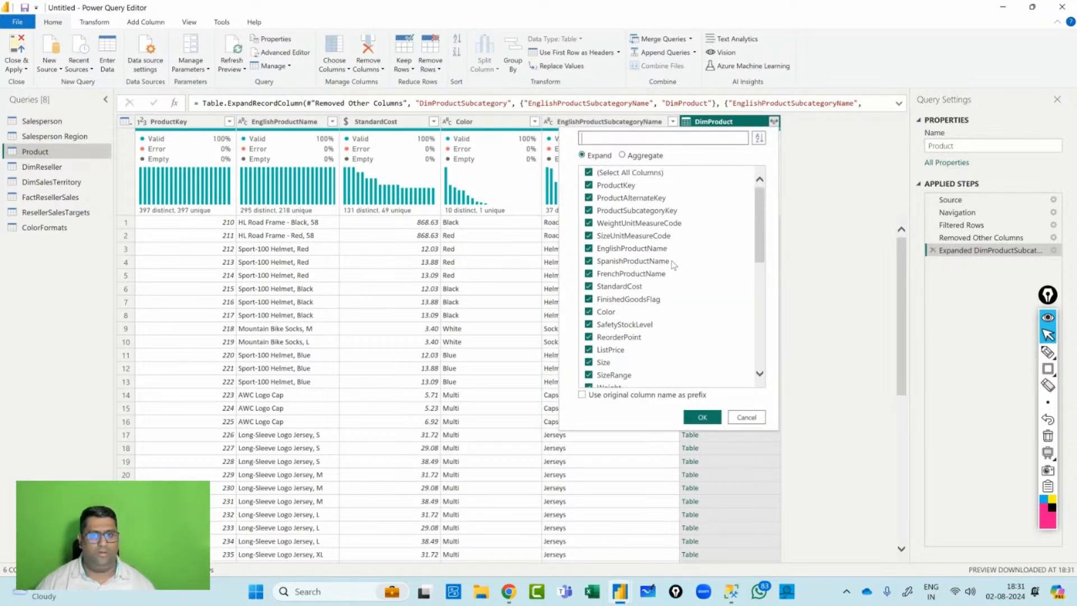
click(762, 416)
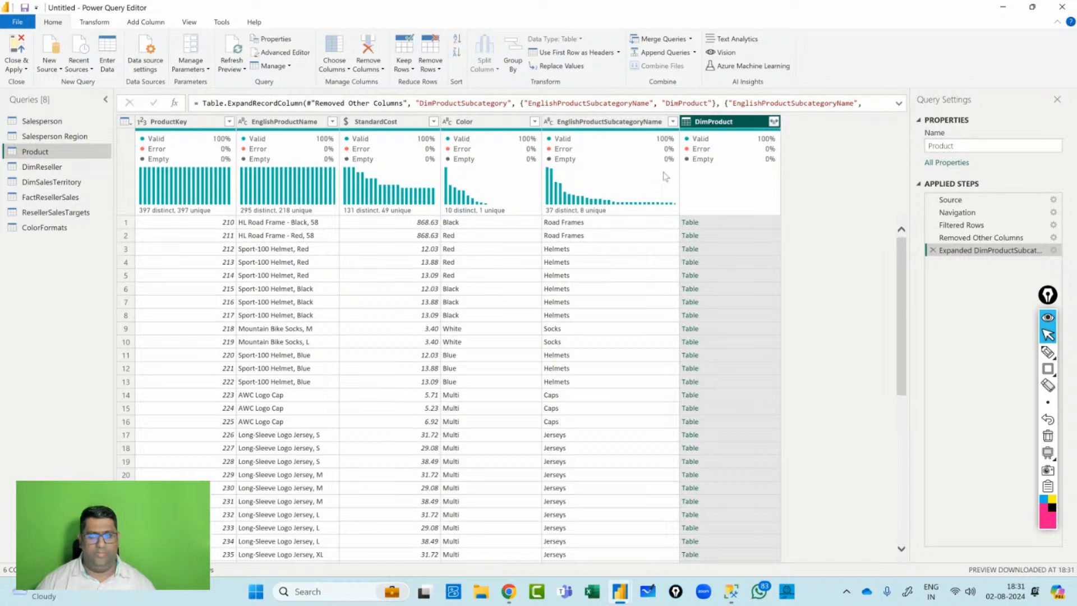
mouse_move(625, 149)
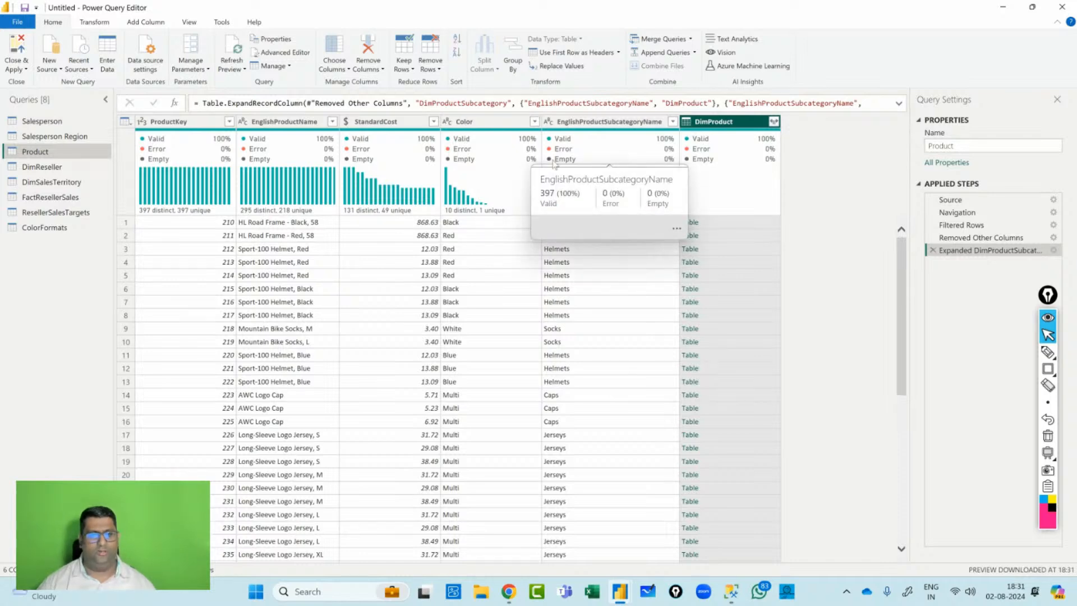
mouse_move(633, 184)
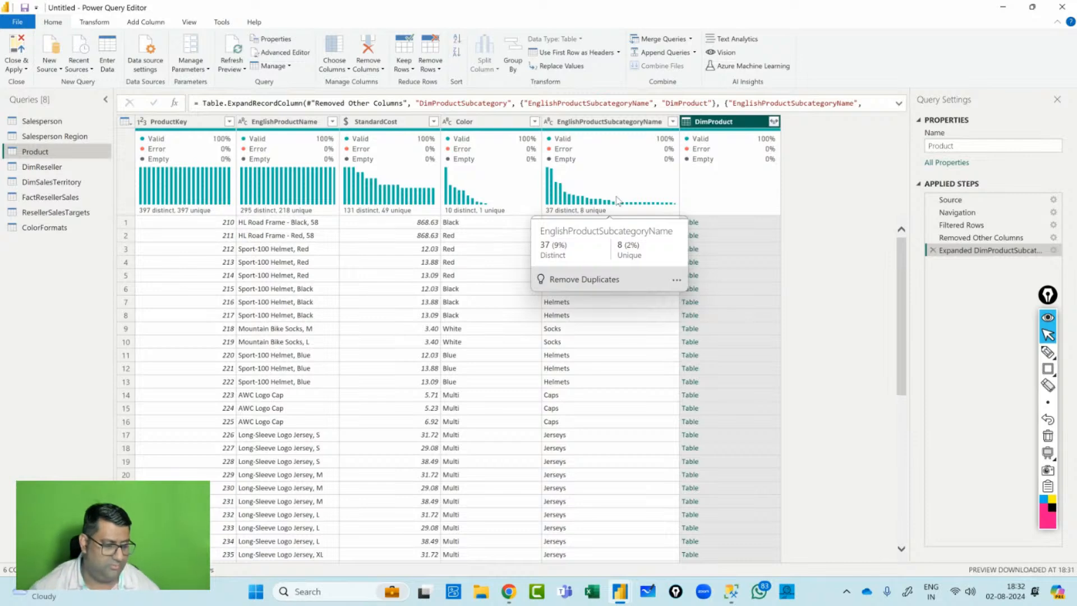
click(773, 122)
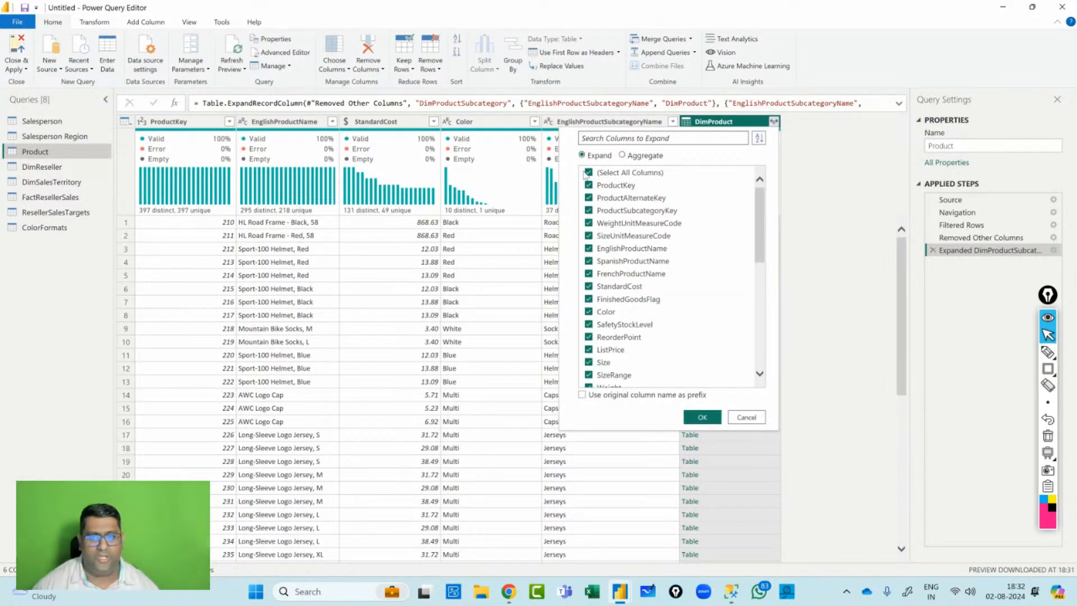
click(588, 173)
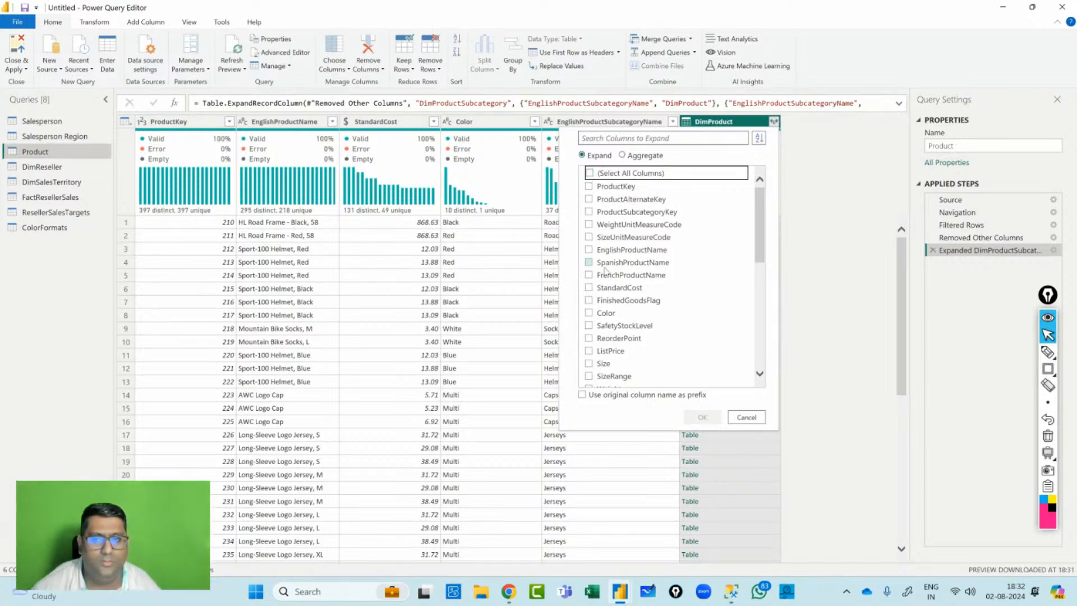
scroll(604, 270, down, 8)
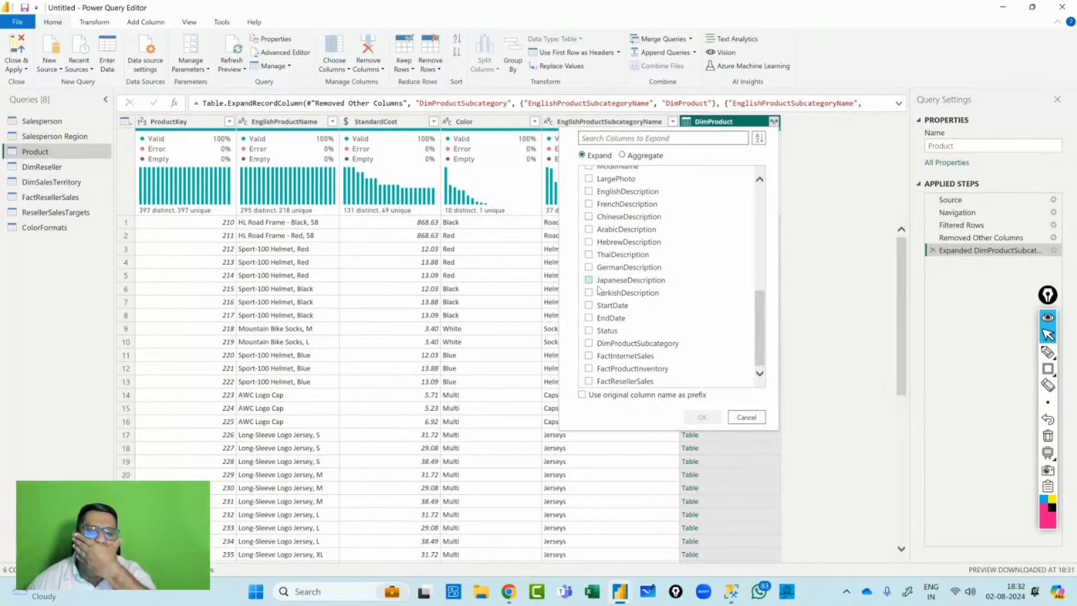
scroll(599, 290, up, 5)
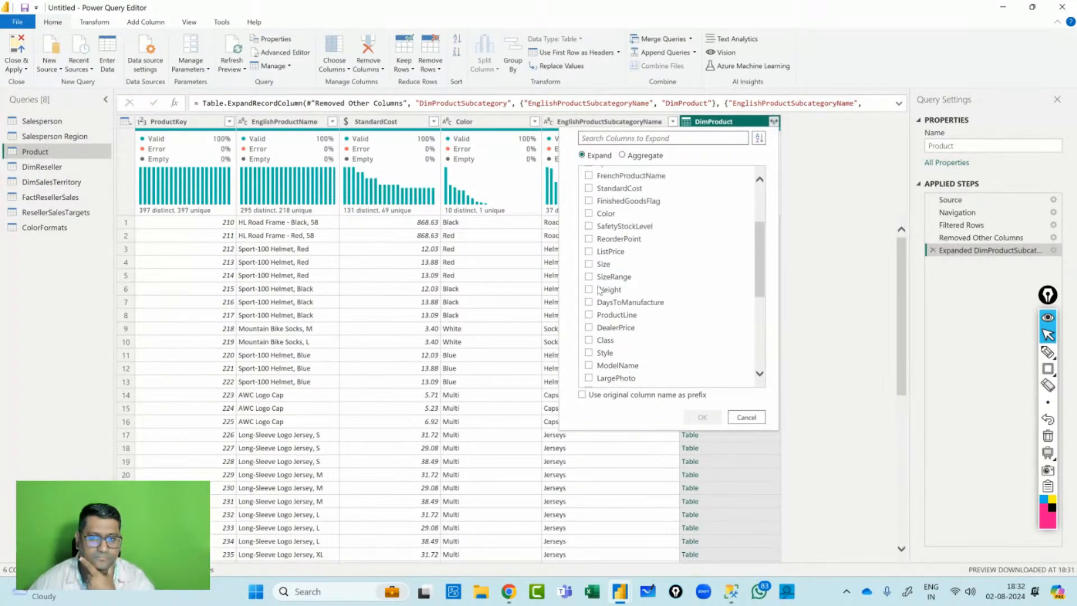
scroll(599, 289, up, 3)
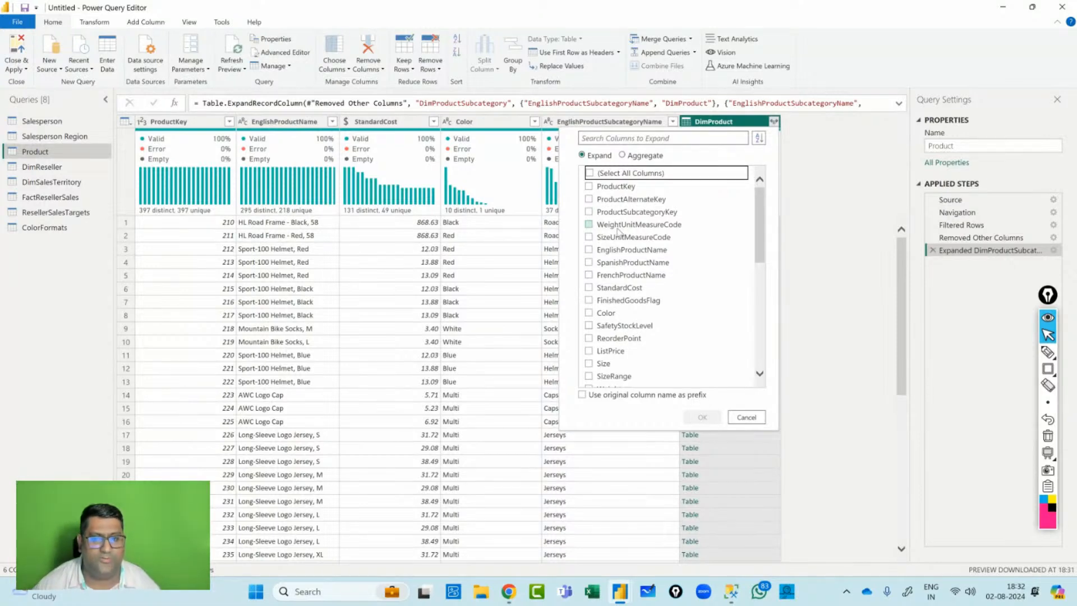
scroll(618, 231, down, 5)
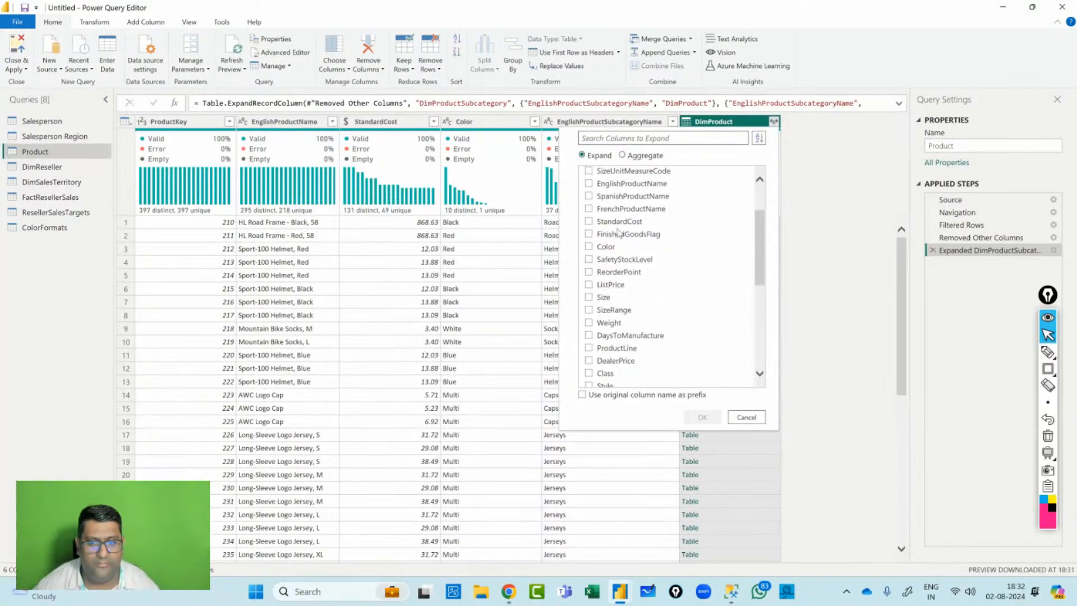
scroll(617, 238, down, 3)
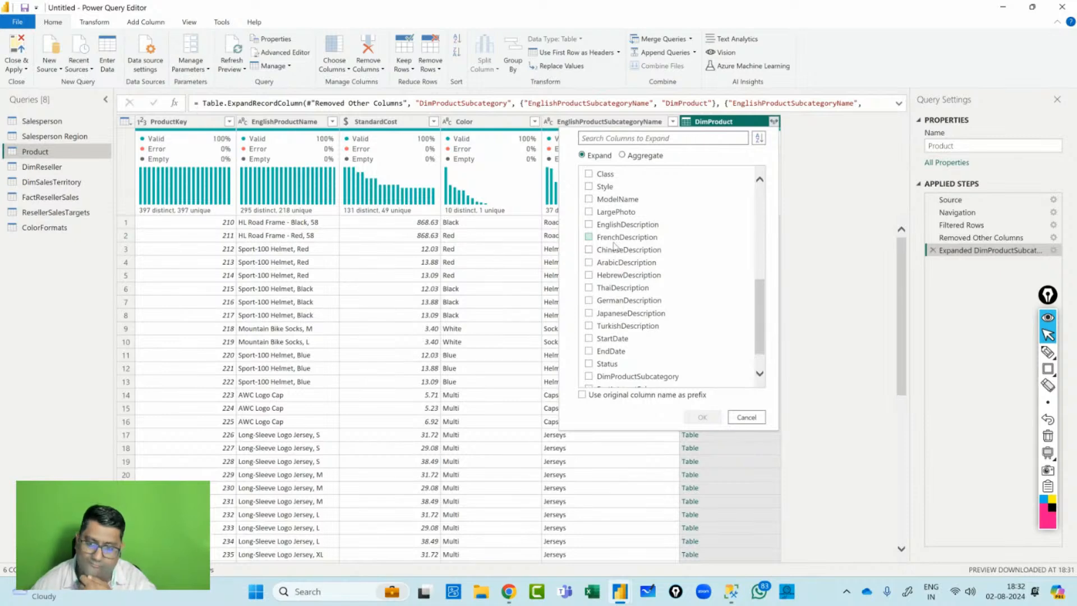
scroll(615, 246, down, 1)
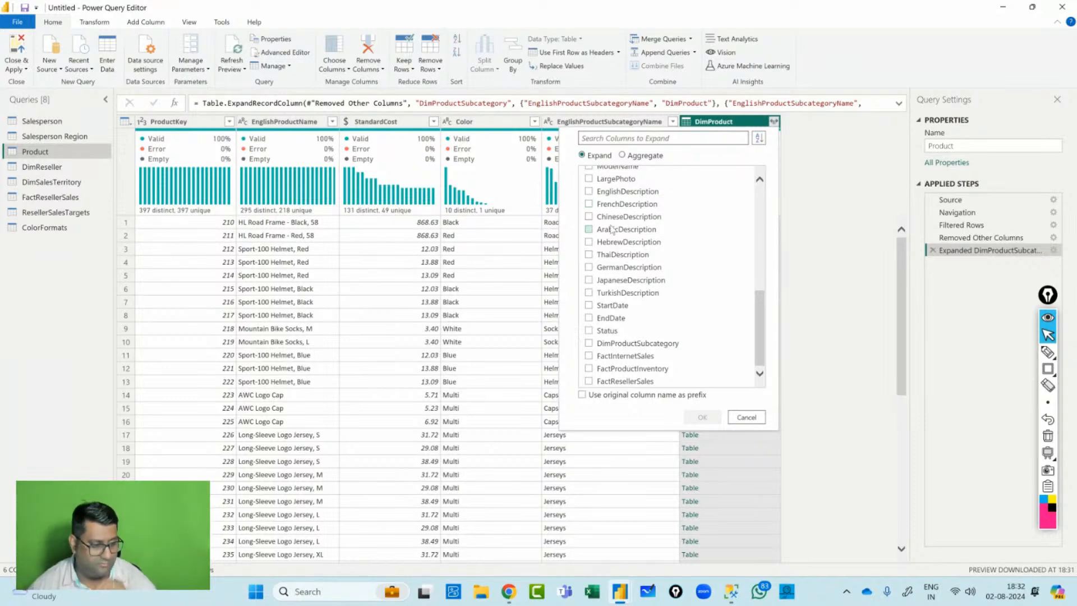
scroll(645, 247, up, 10)
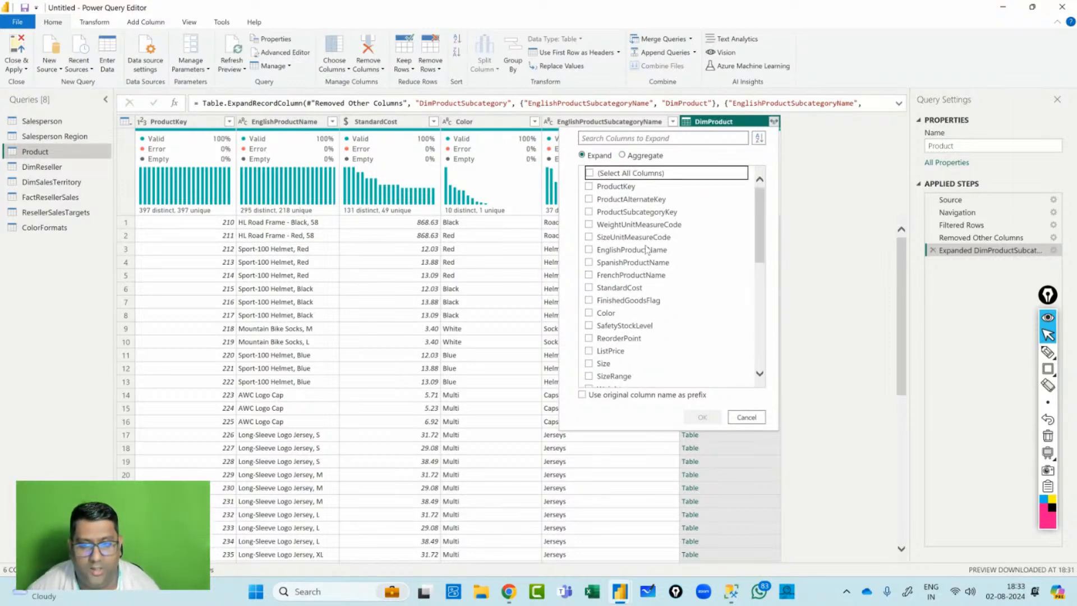
scroll(647, 248, down, 10)
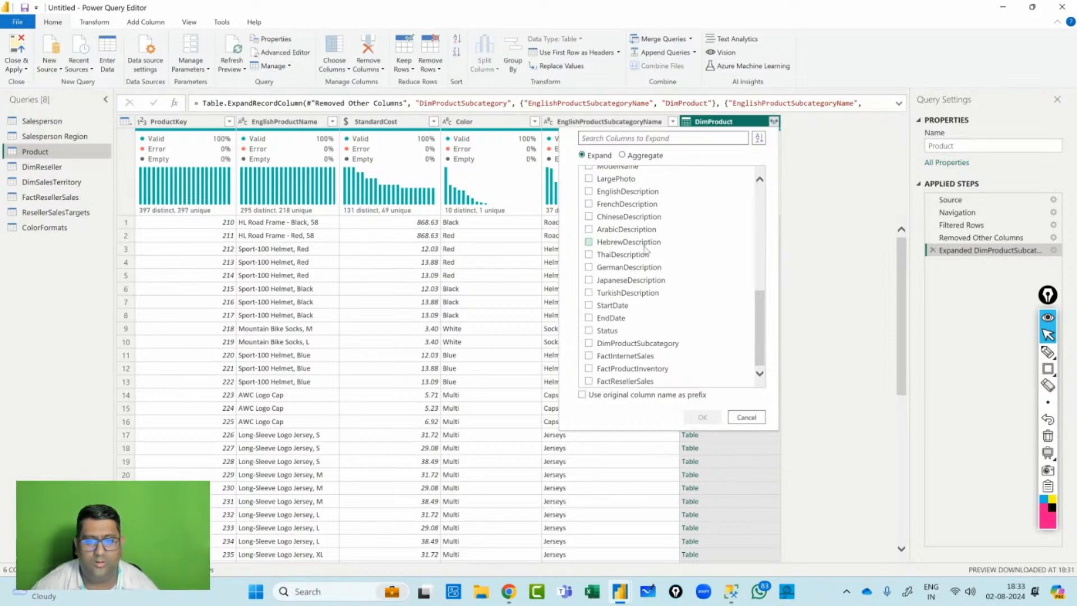
click(747, 415)
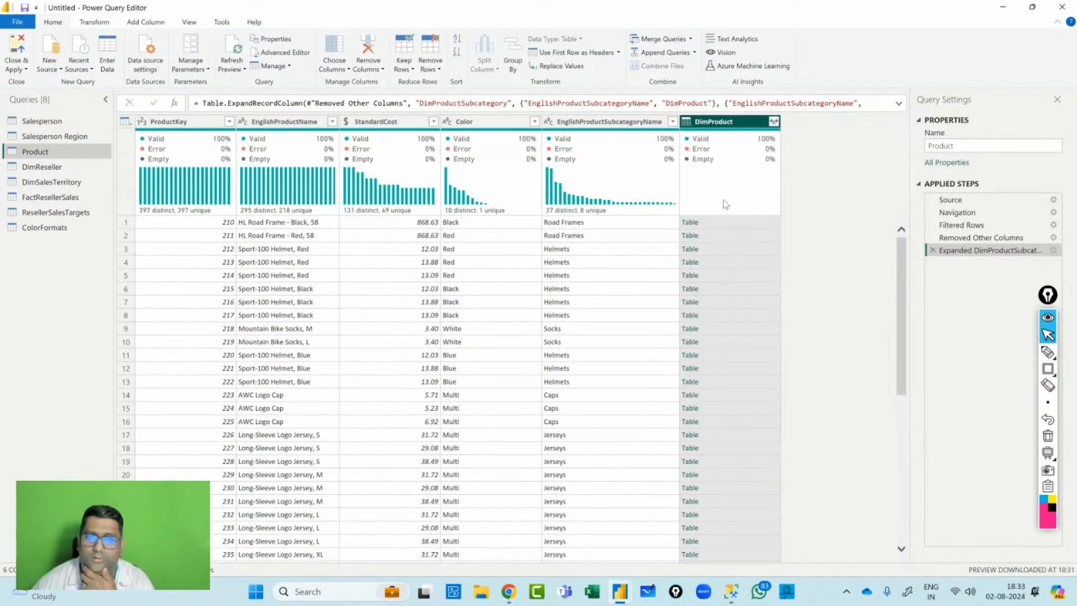
Remove the last DimProductSubcategory expansion from the Product query and expand that column again into only EnglishProductSubcategoryName and DimProductCategory.
click(932, 250)
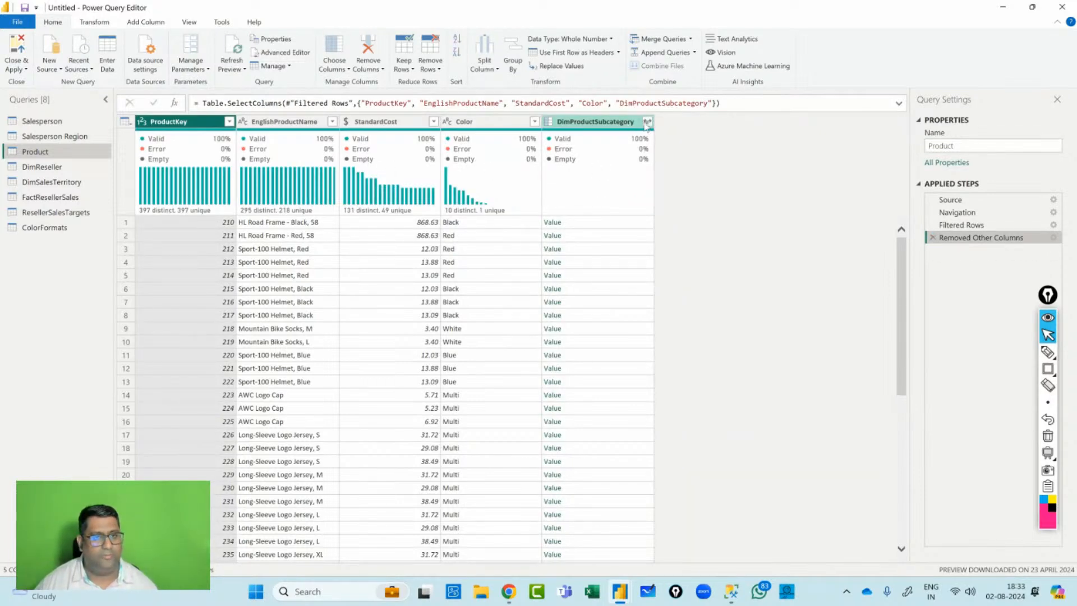
click(646, 122)
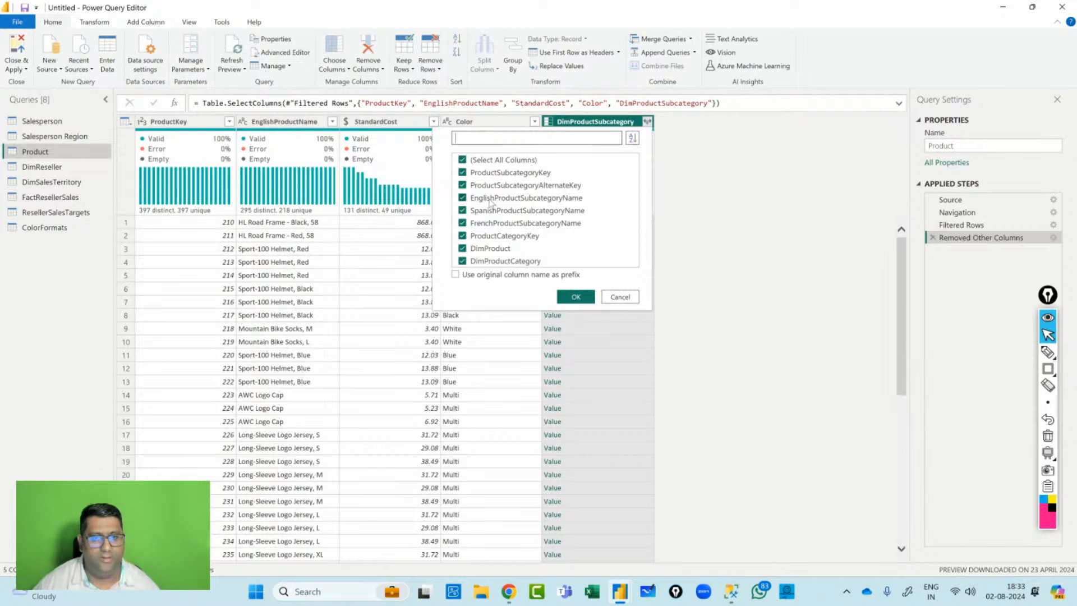
click(462, 160)
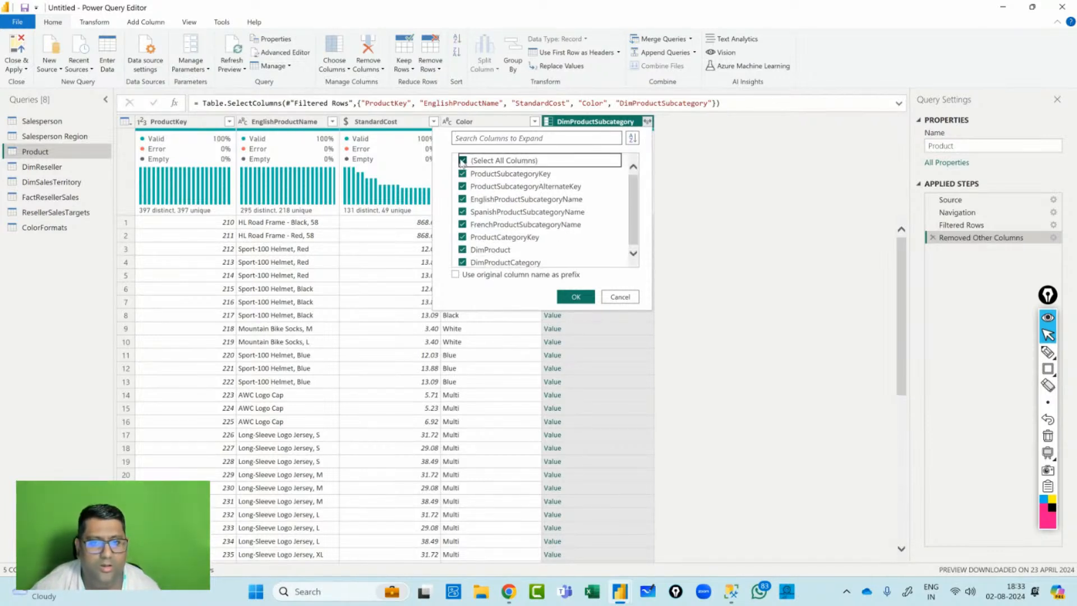
click(462, 199)
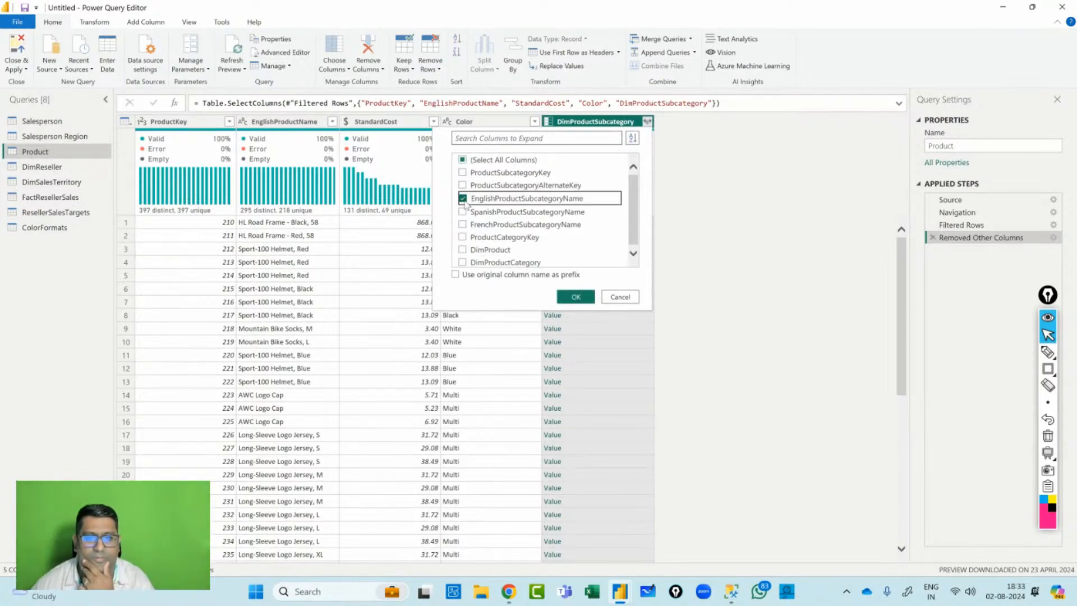
click(463, 262)
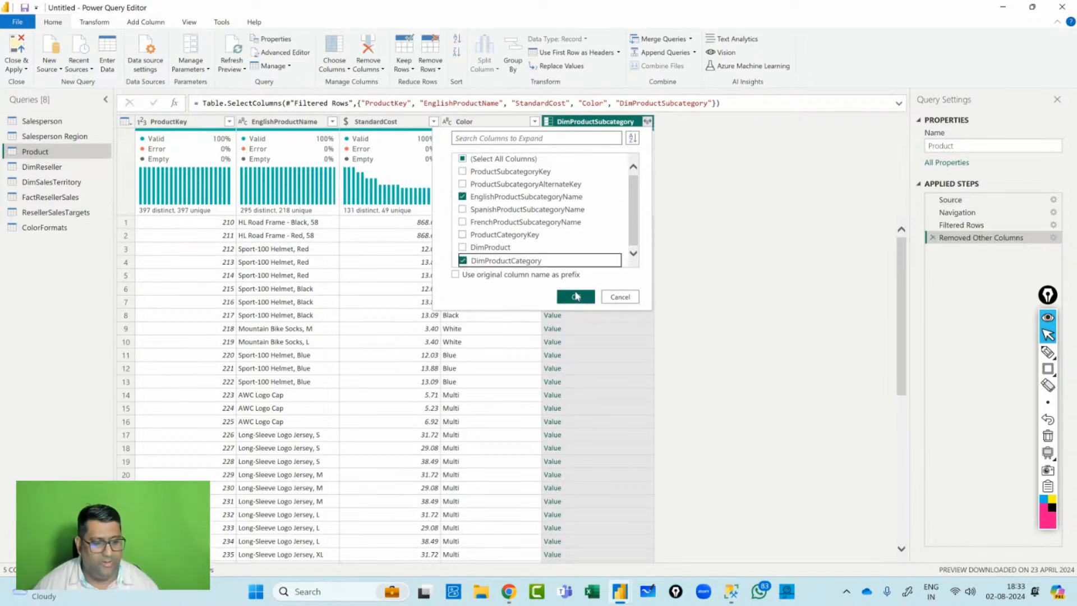
click(576, 295)
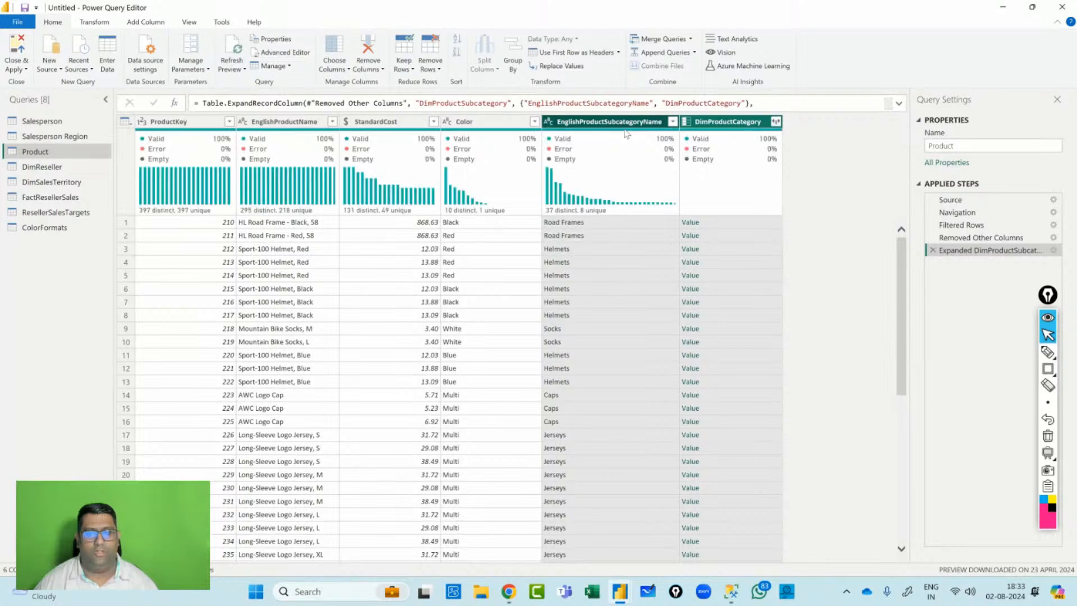
Expand the DimProductCategory column into only EnglishProductCategoryName, without the original column name as prefix.
click(775, 121)
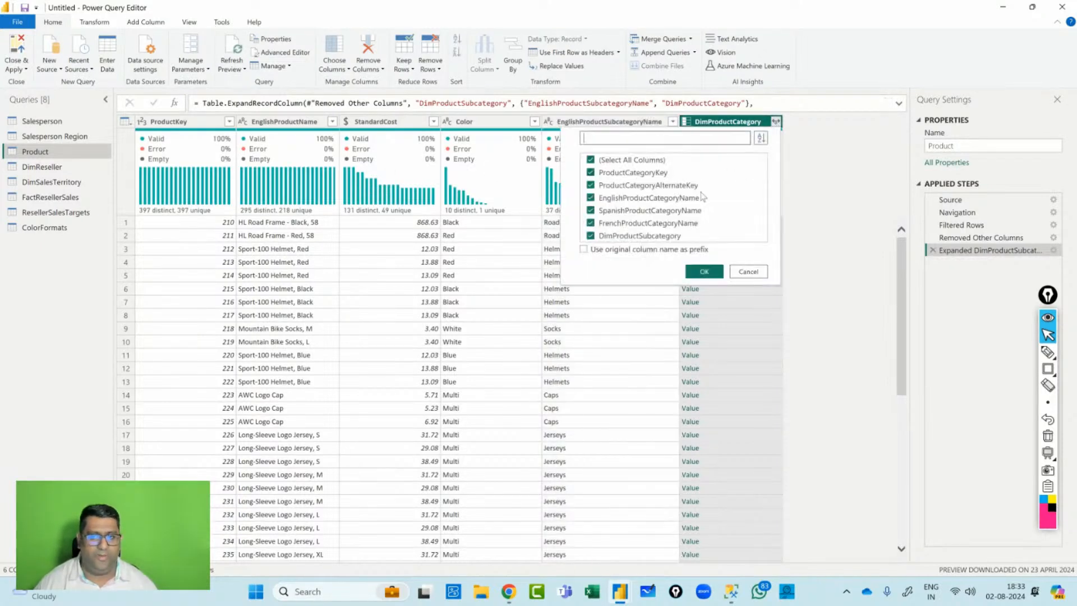
click(590, 160)
click(593, 200)
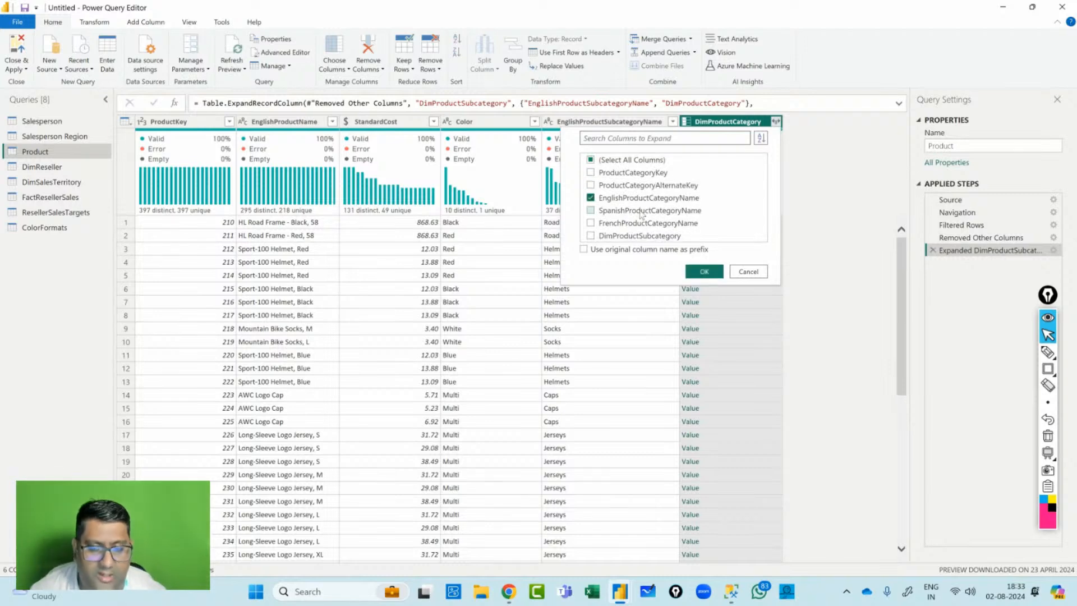
click(705, 268)
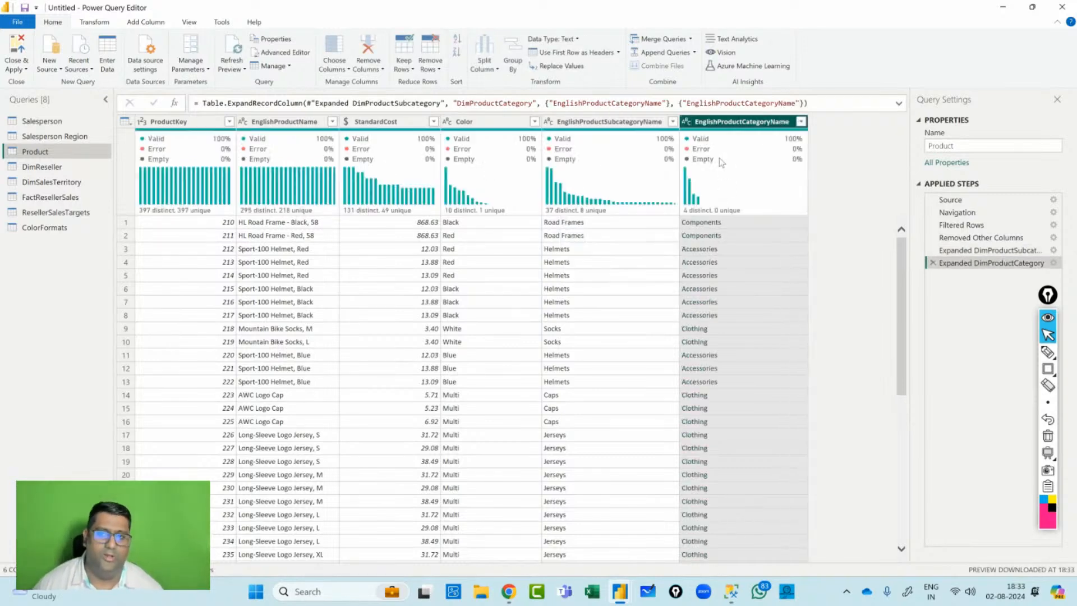
mouse_move(719, 158)
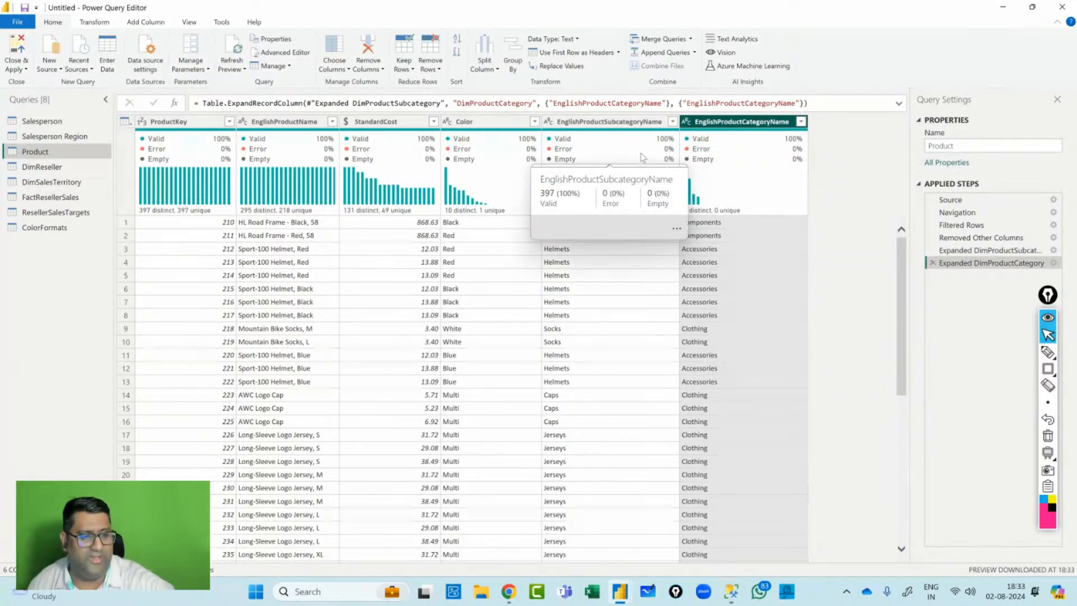
Rename the DimReseller query as Reseller.
click(84, 166)
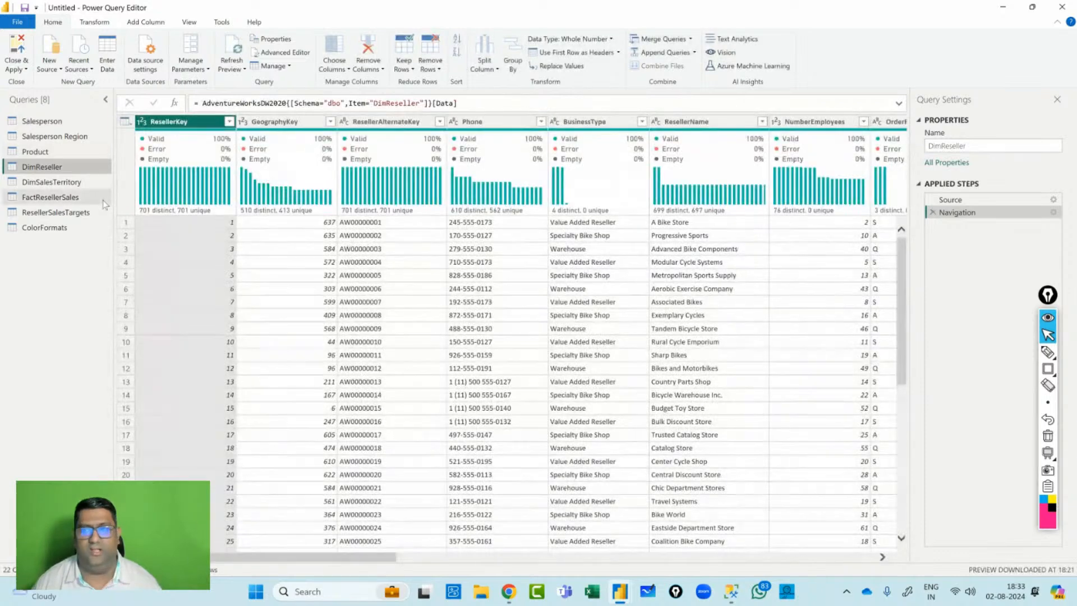
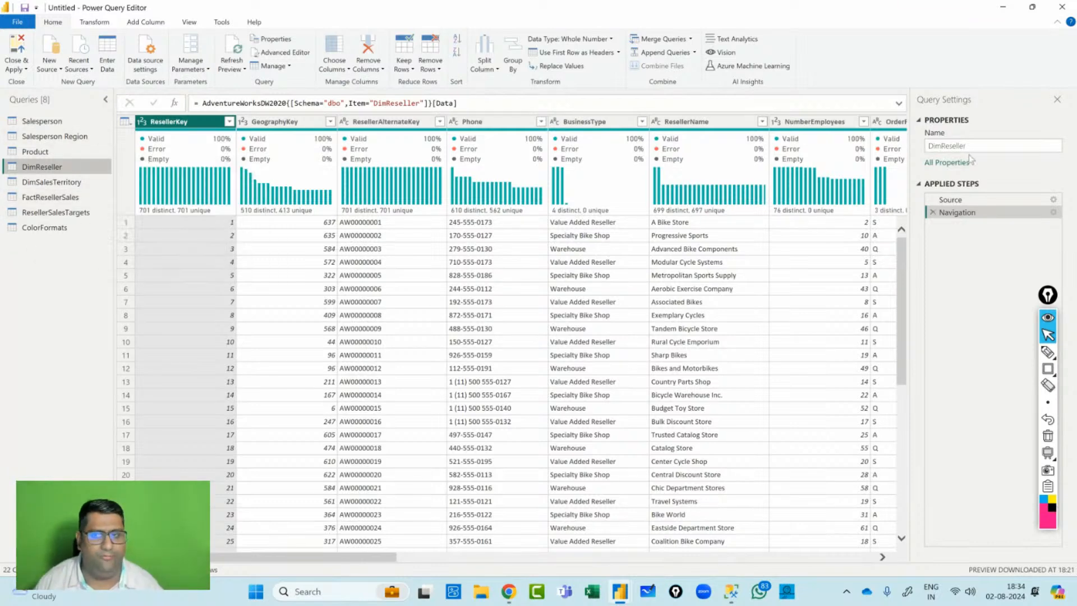
click(942, 146)
key(BackSpace)
key(BackSpace)
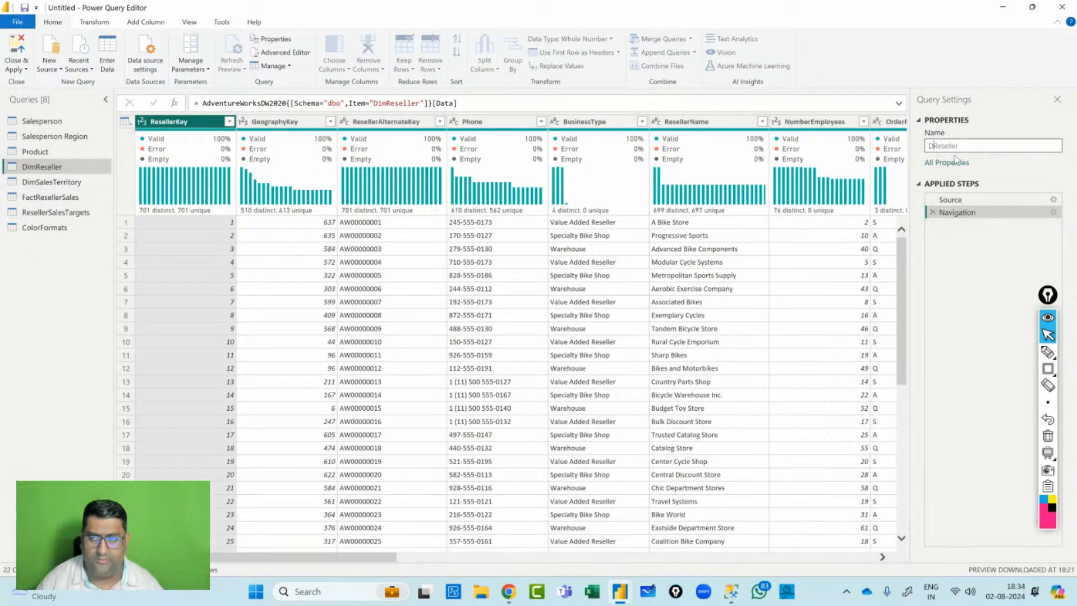
key(BackSpace)
key(Return)
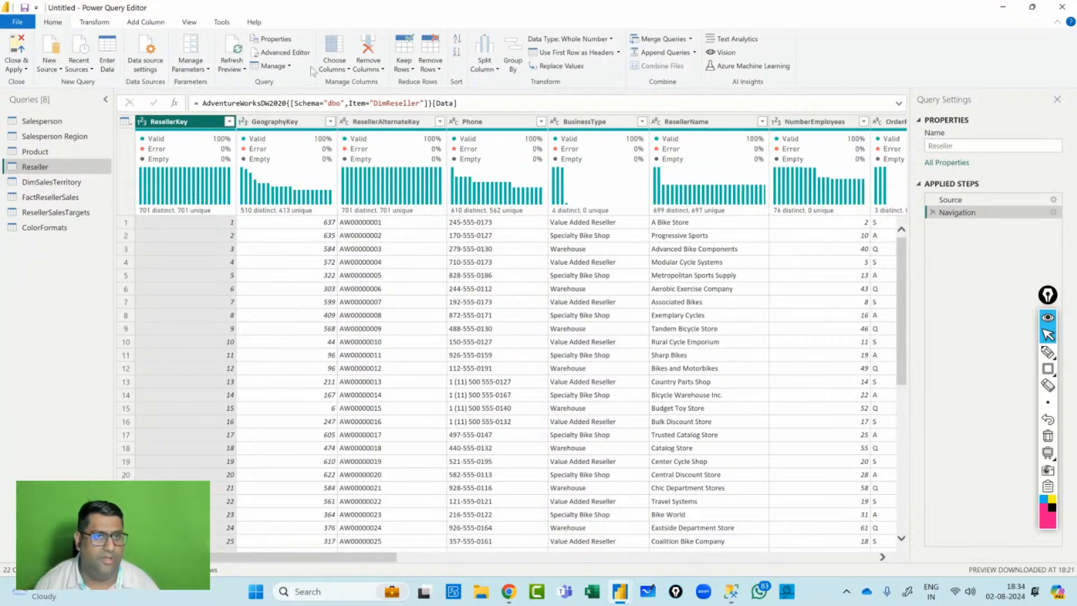
Keep only the ResellerKey, BusinessType, ResellerName and DimGeography columns in the Reseller query.
click(331, 66)
click(362, 80)
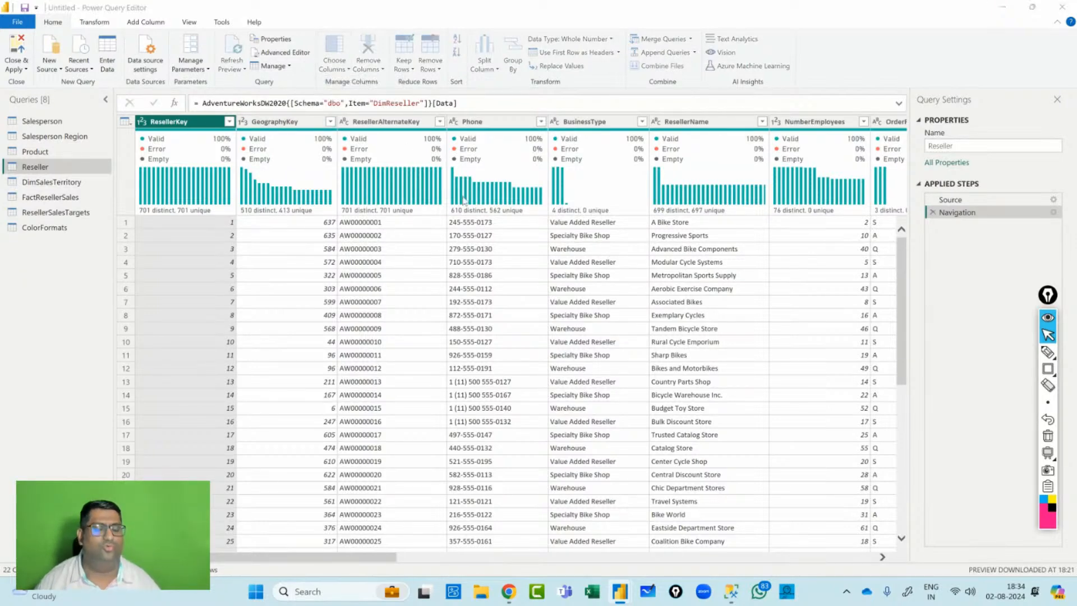
click(476, 190)
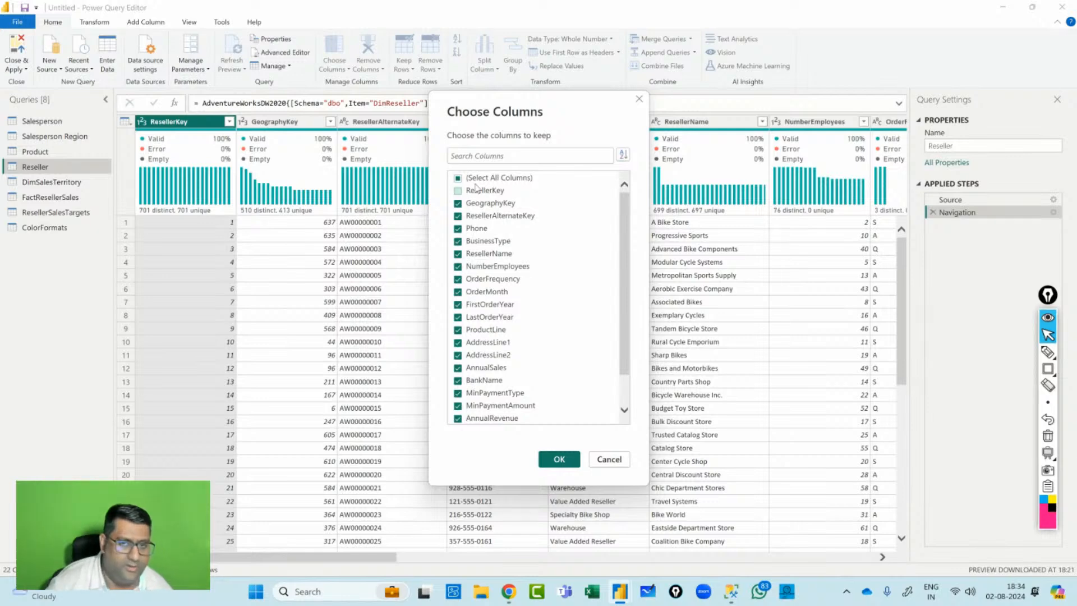
click(457, 178)
click(457, 178)
click(457, 191)
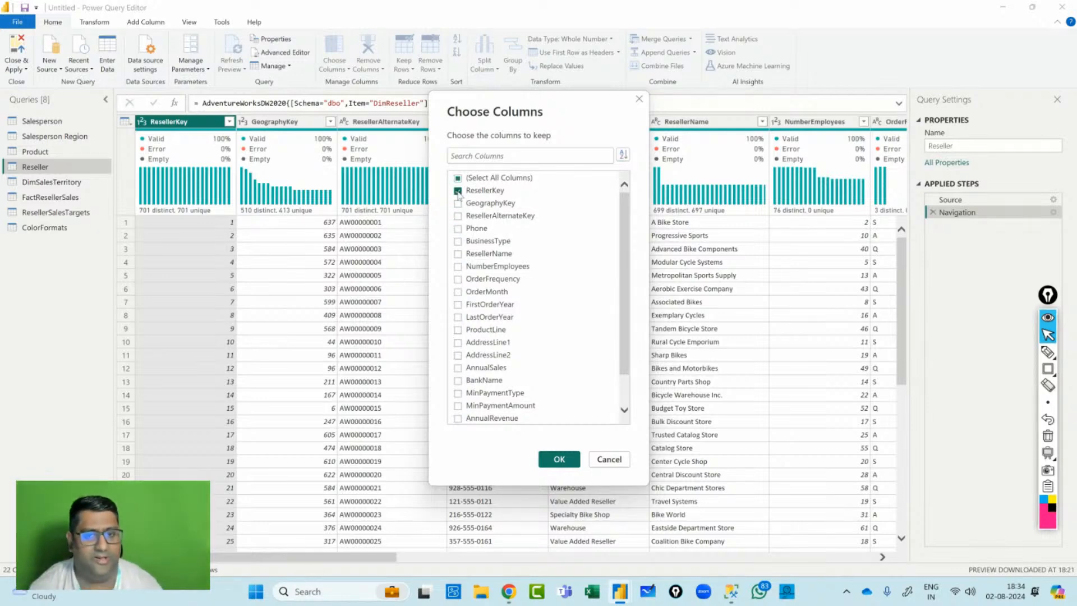
click(457, 242)
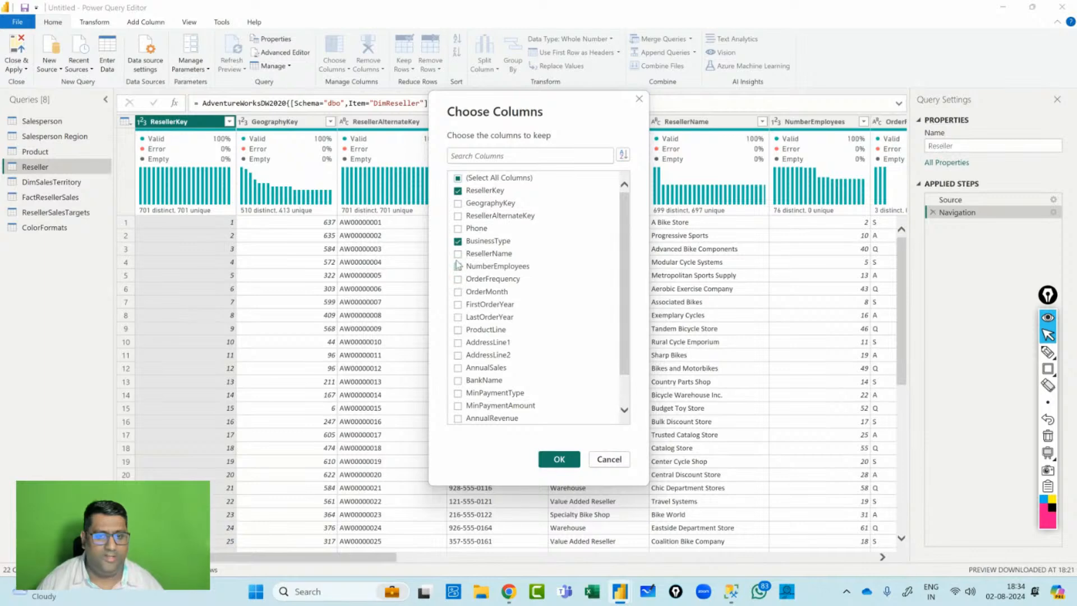
click(457, 256)
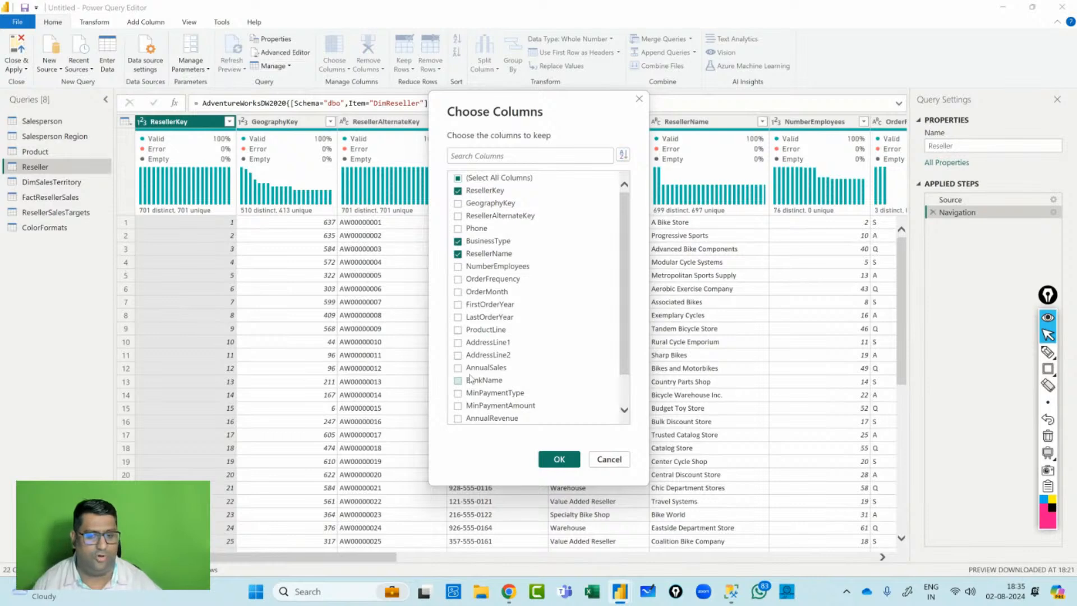
scroll(469, 381, down, 1)
click(458, 405)
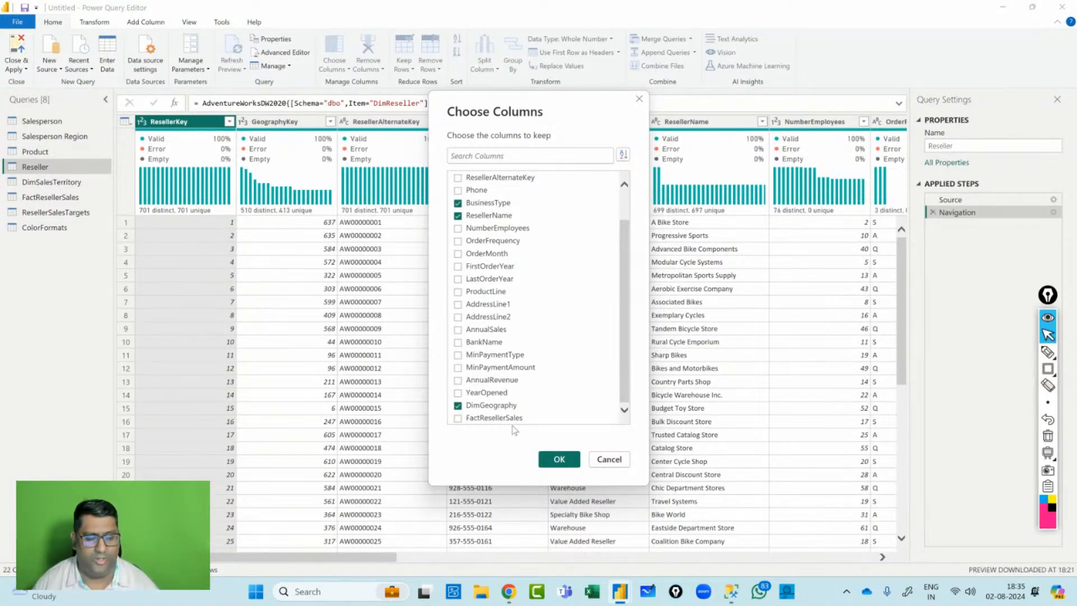
click(559, 459)
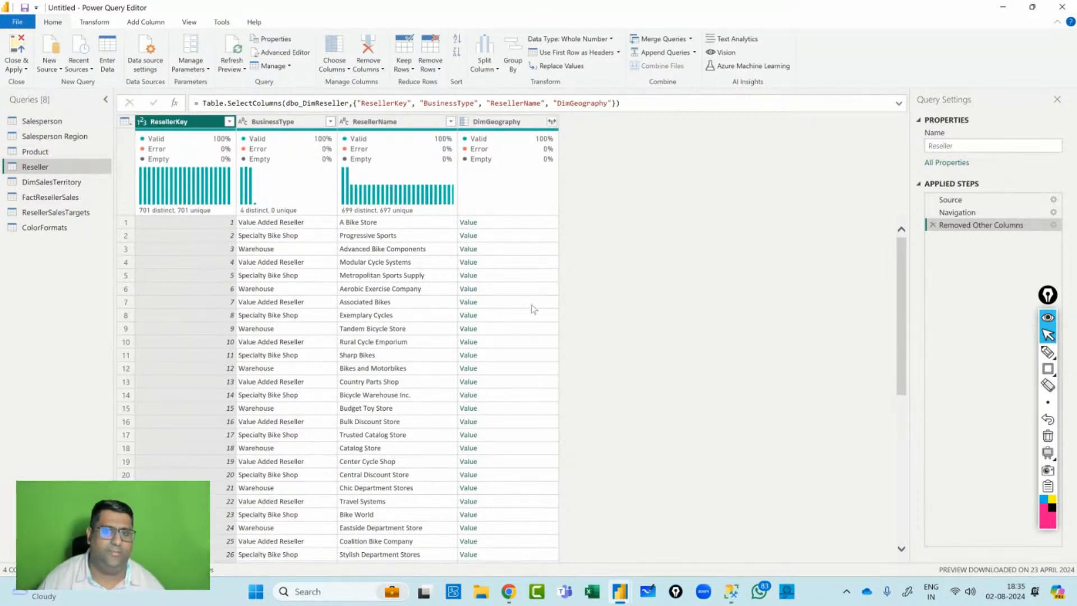
Expand the DimGeography column into only City, StateProvinceName and EnglishCountryRegionName, without the original column name as prefix.
click(552, 123)
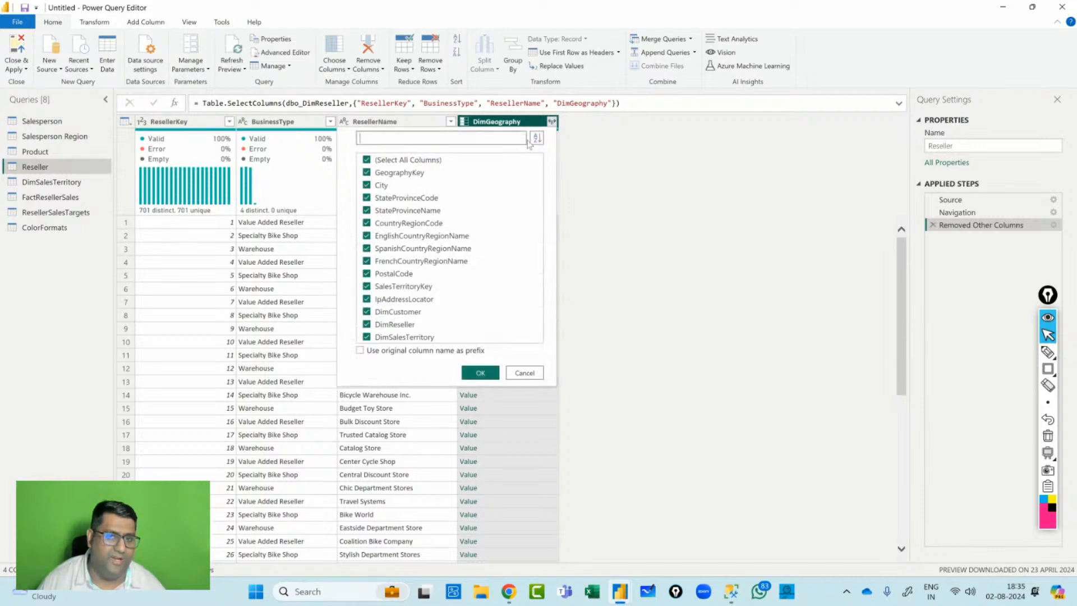
click(368, 160)
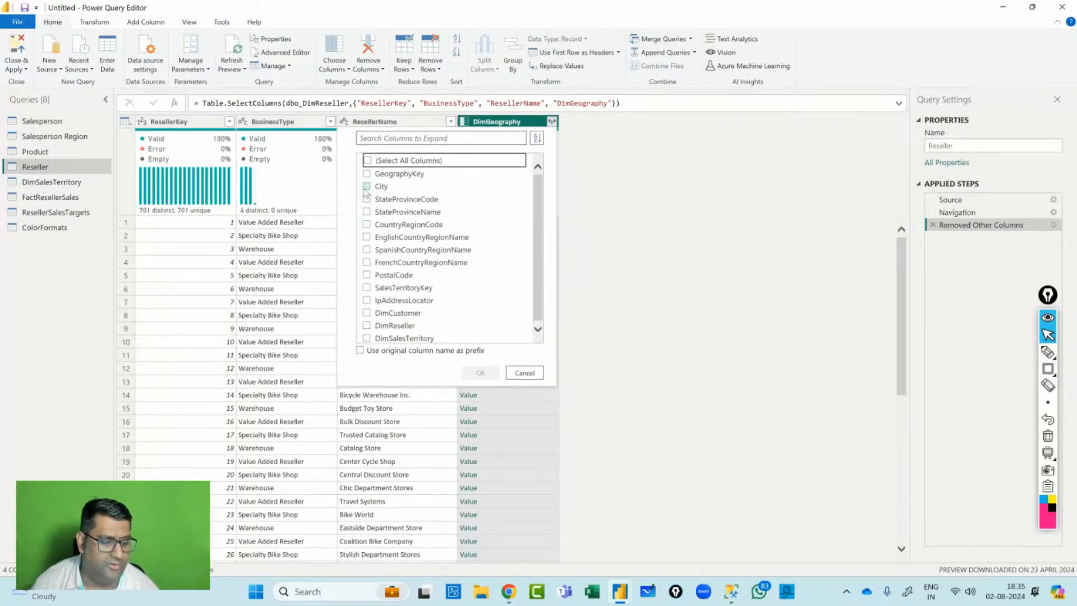
click(366, 187)
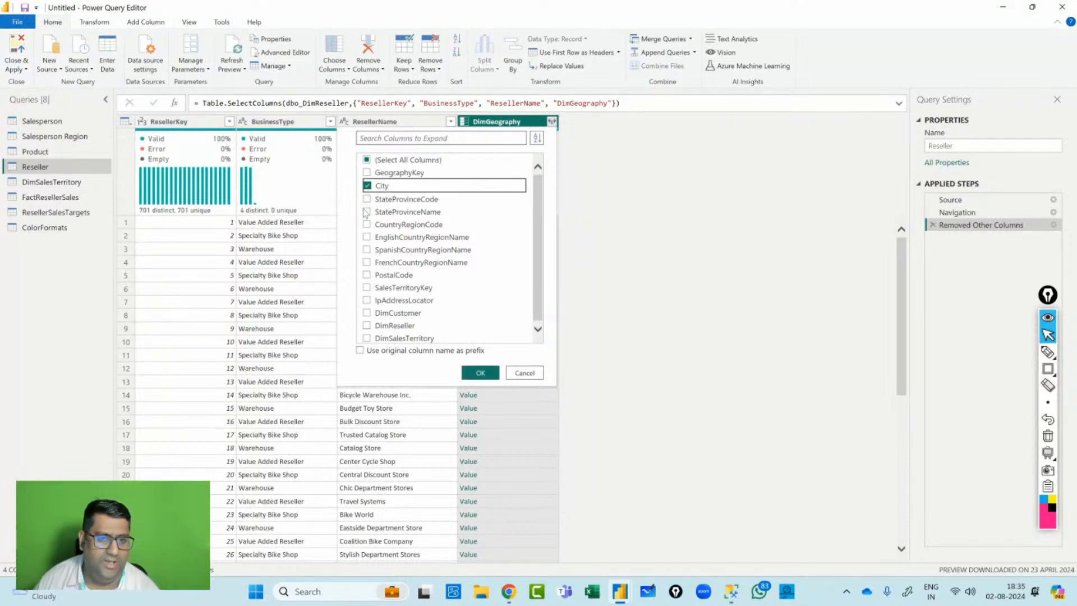
click(367, 212)
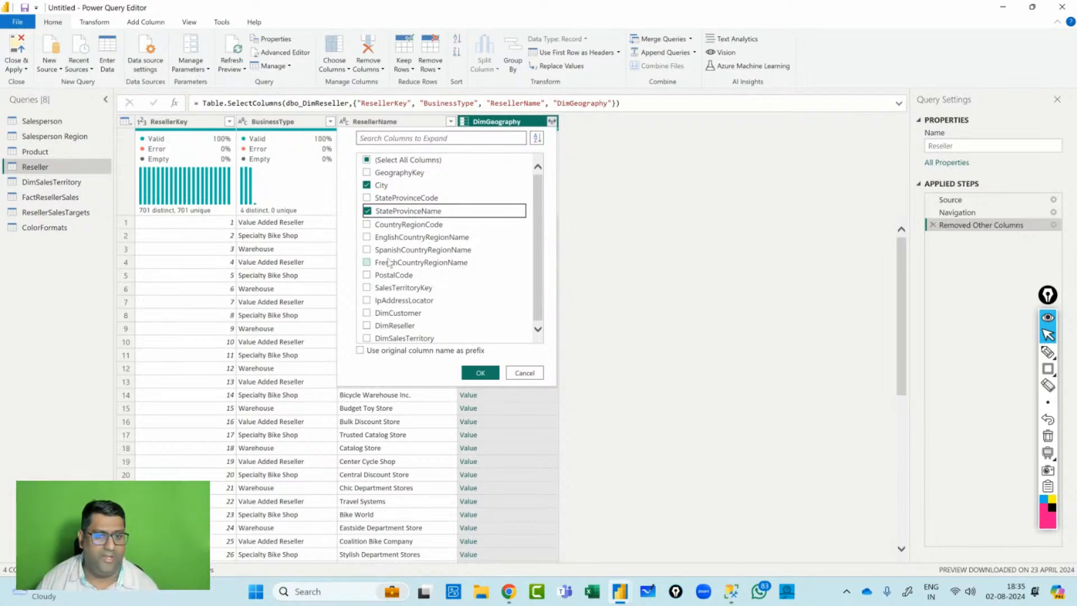
click(367, 237)
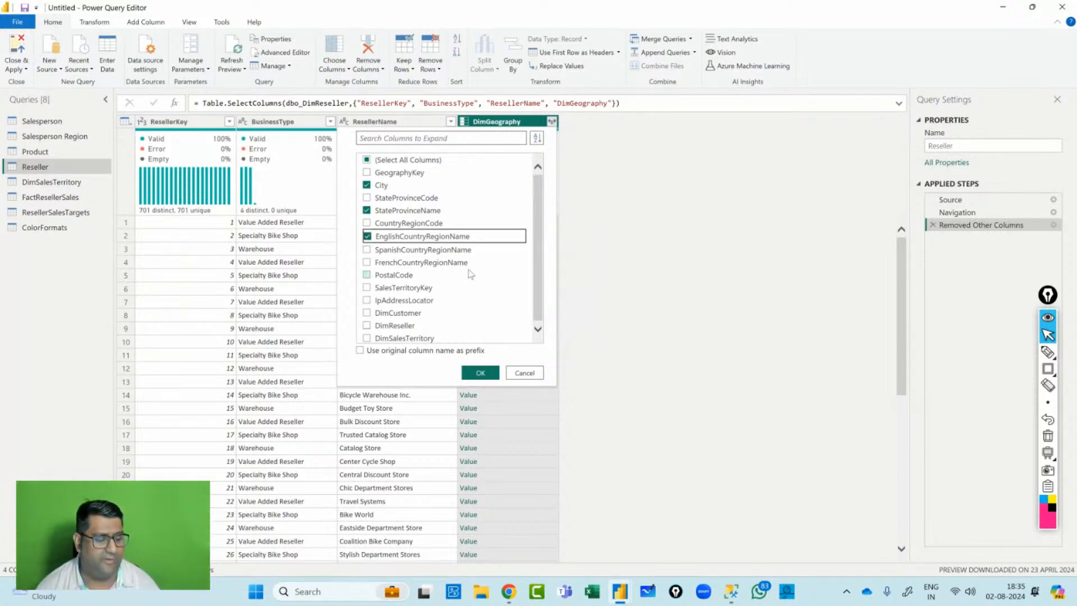
click(482, 374)
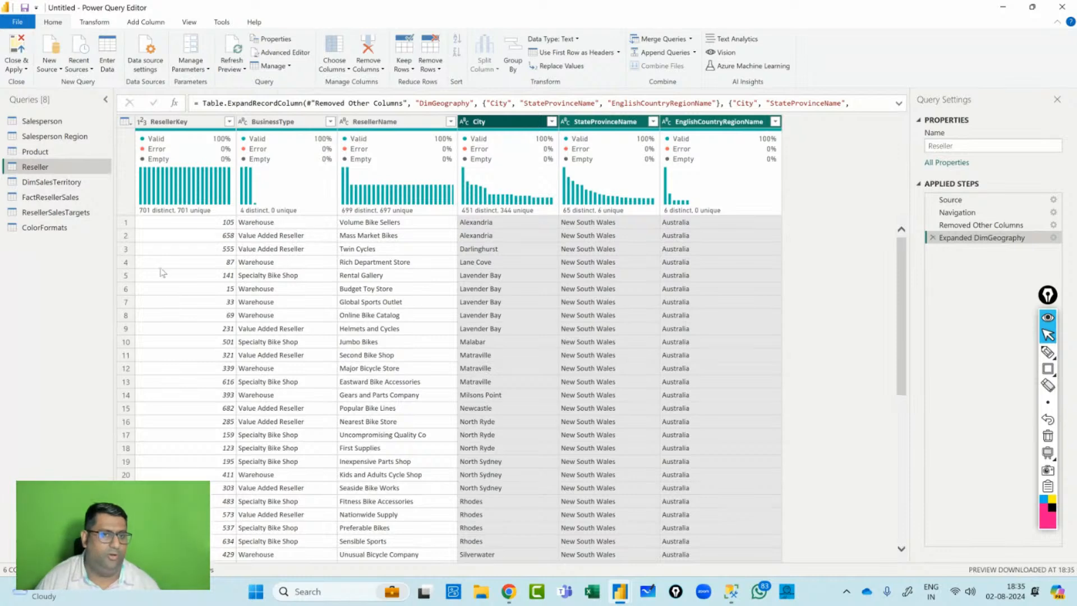
Review the distinct values of the BusinessType column and apply its filter with all values selected.
click(269, 134)
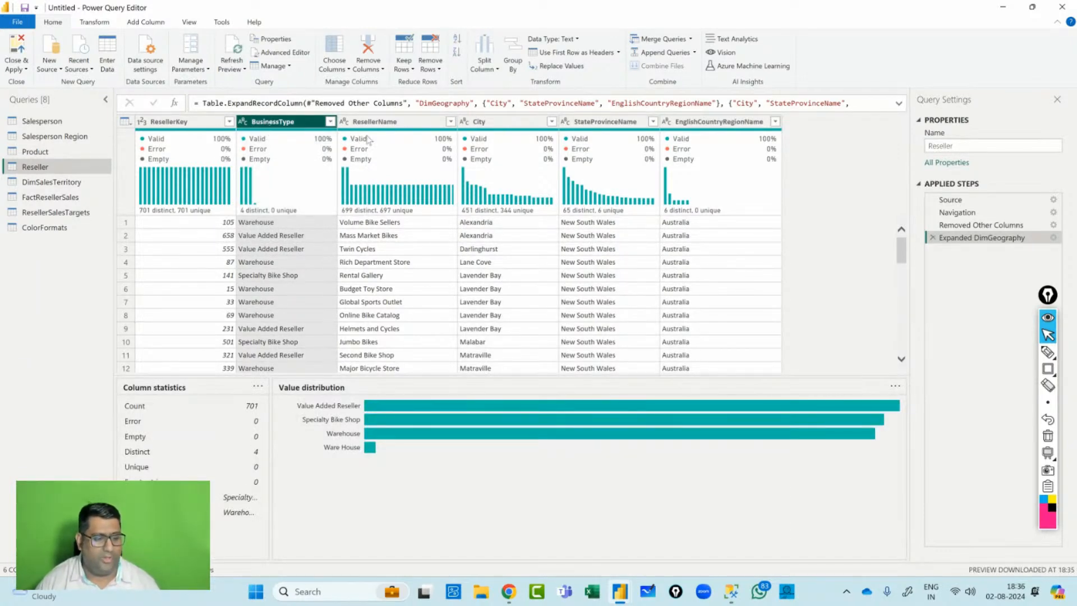
click(330, 121)
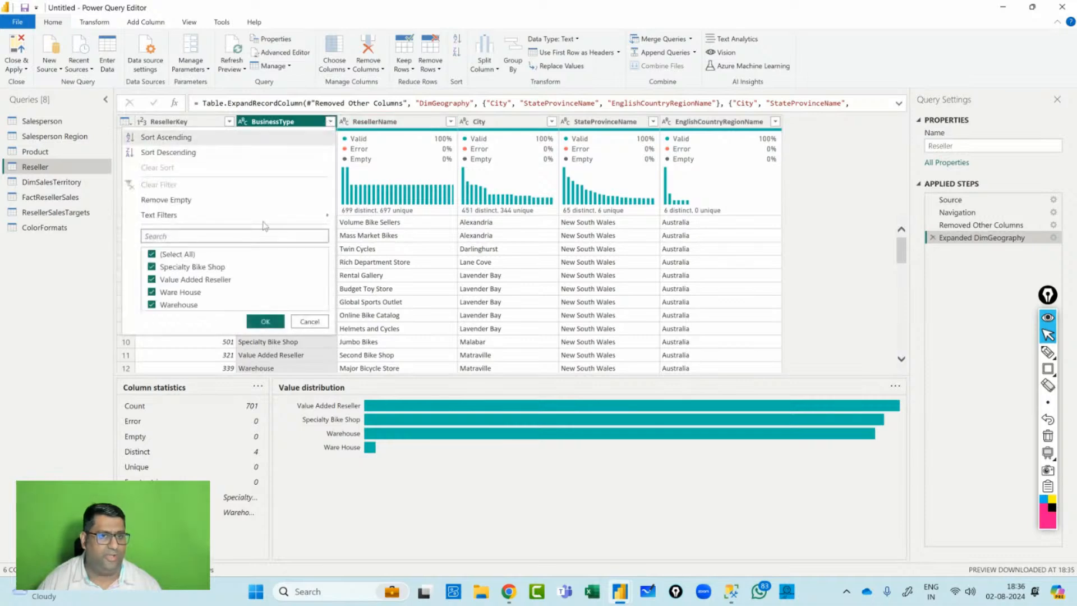
click(265, 321)
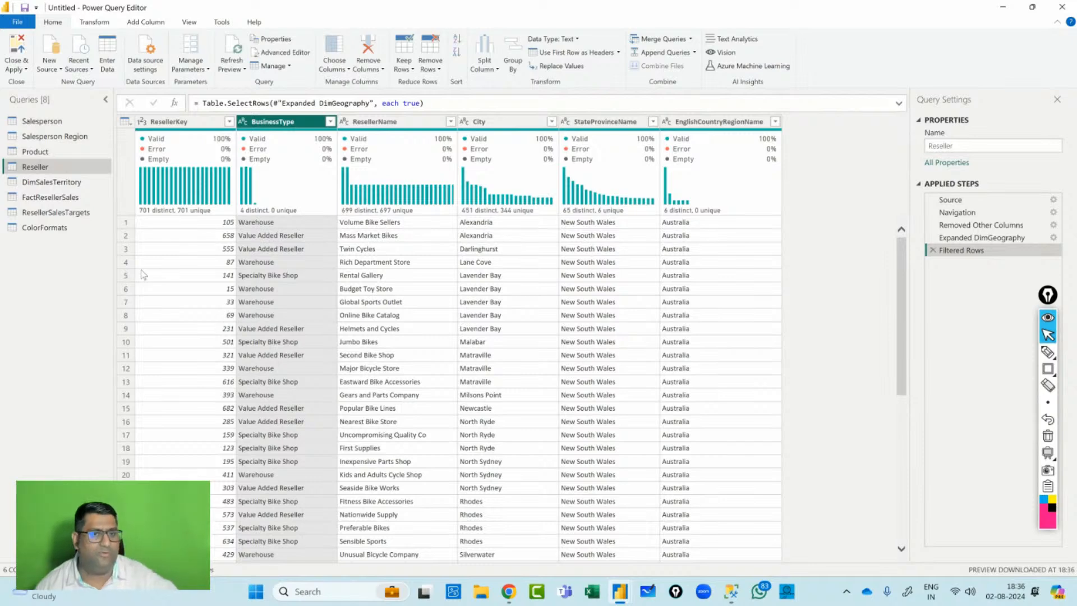
right_click(274, 236)
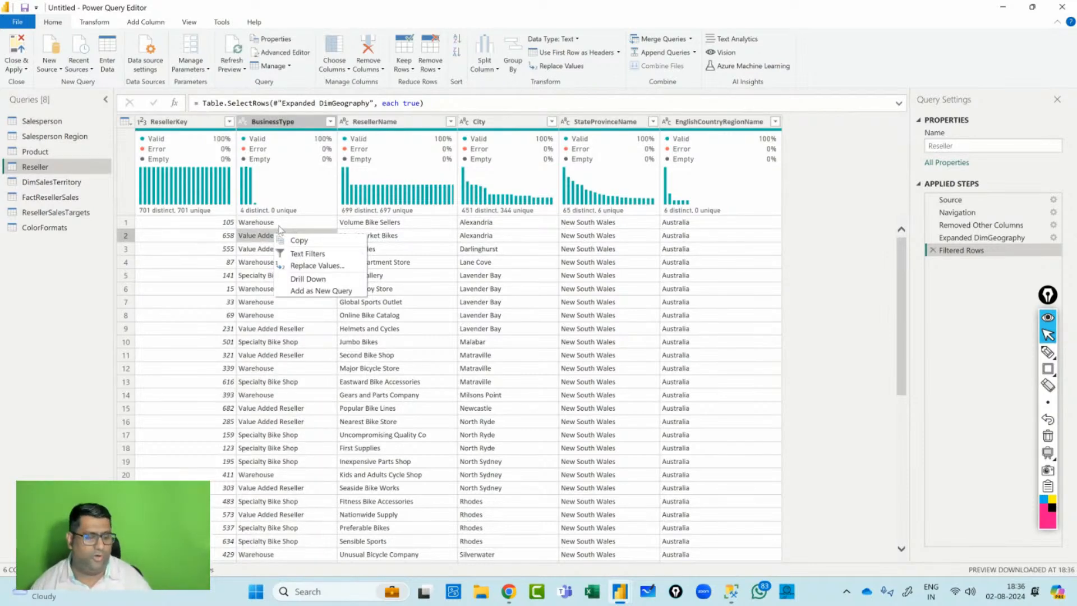
click(308, 265)
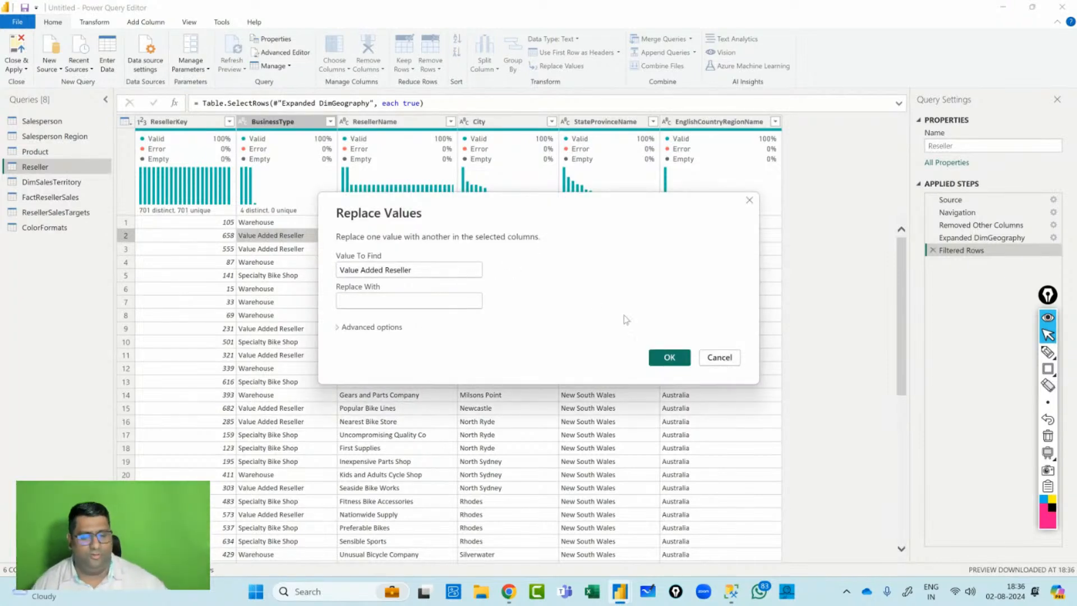
click(719, 357)
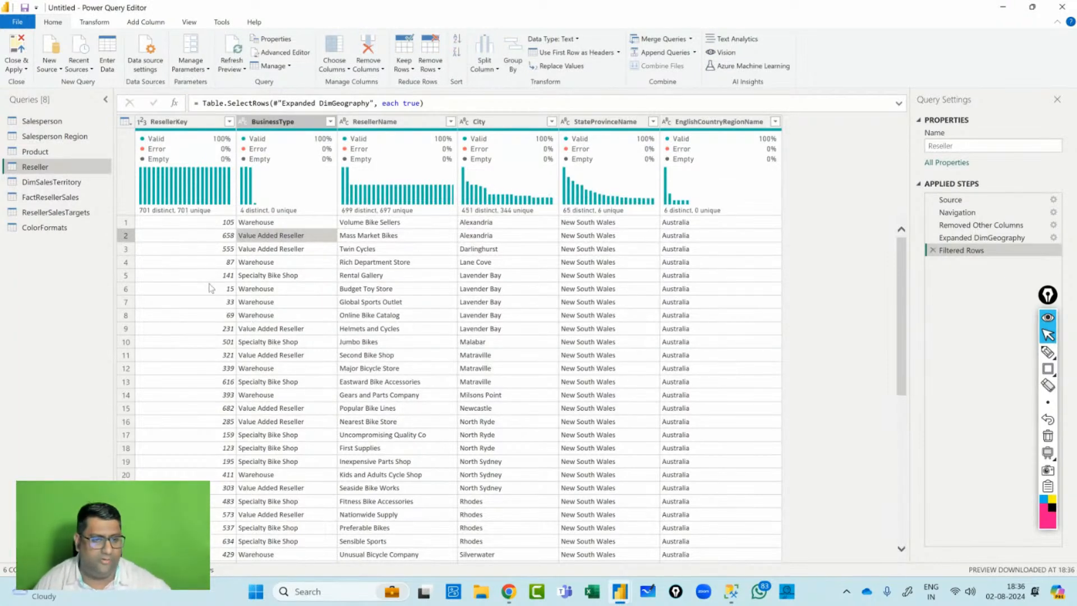
Replace "Ware house" with "Warehouse" in the BusinessType column and check the column's list of distinct values.
right_click(266, 301)
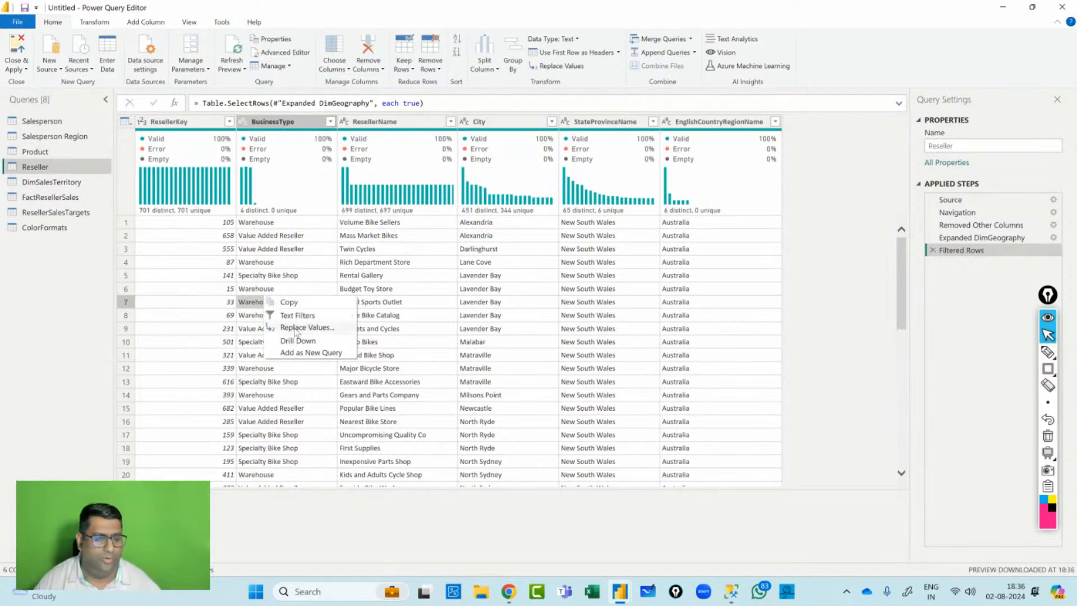
click(295, 329)
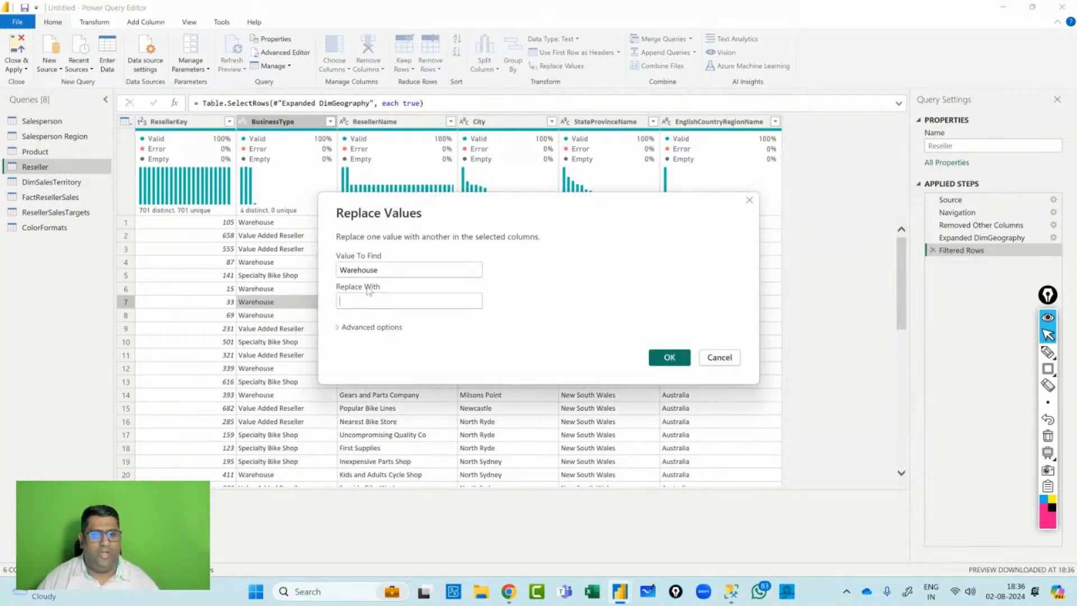
click(359, 270)
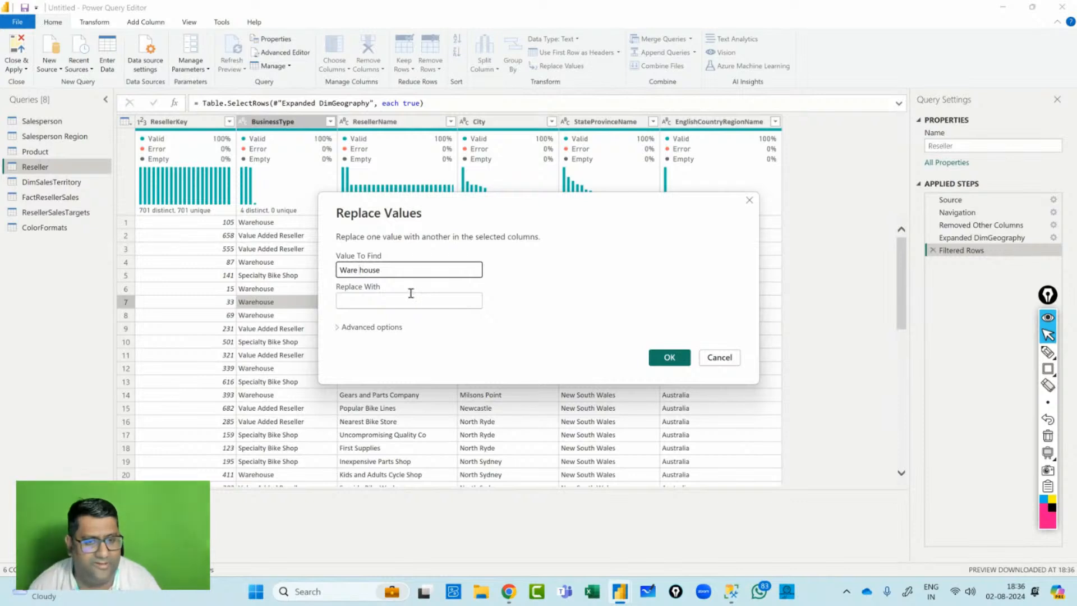
click(402, 304)
text(Waregh)
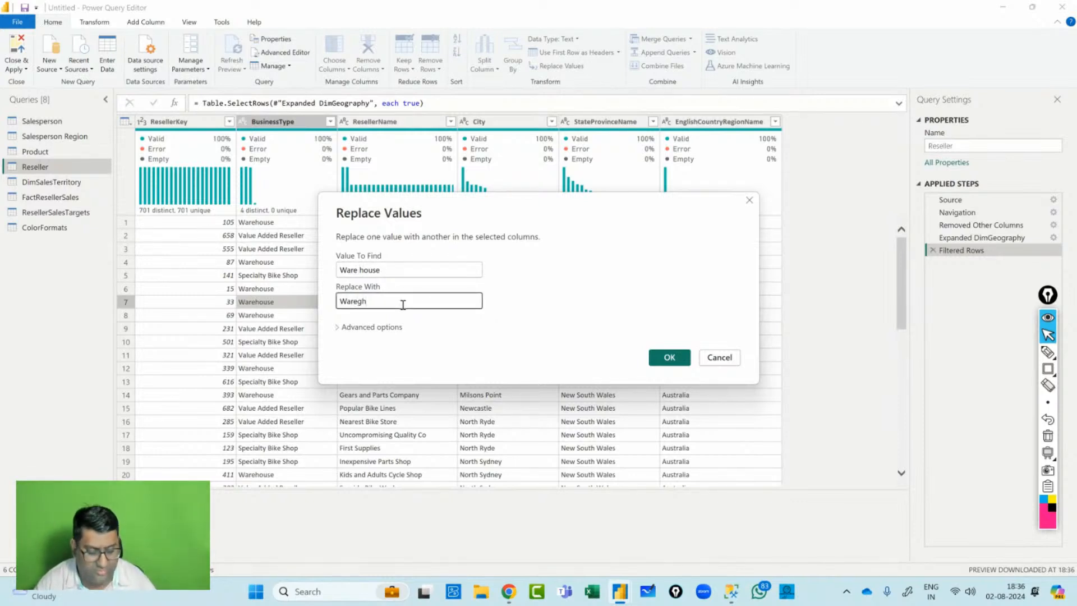
key(BackSpace)
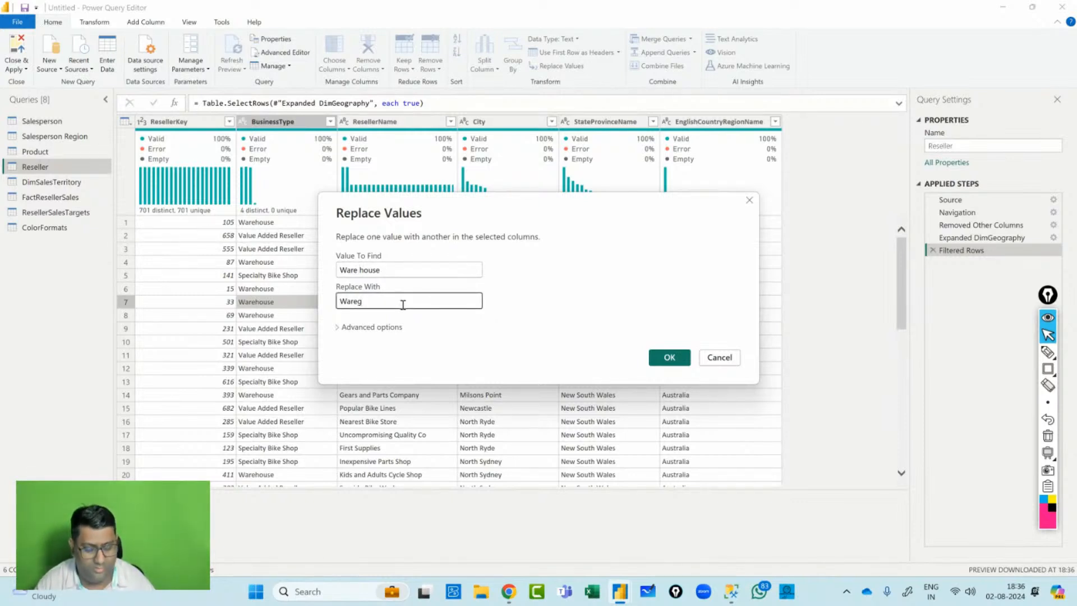
key(BackSpace)
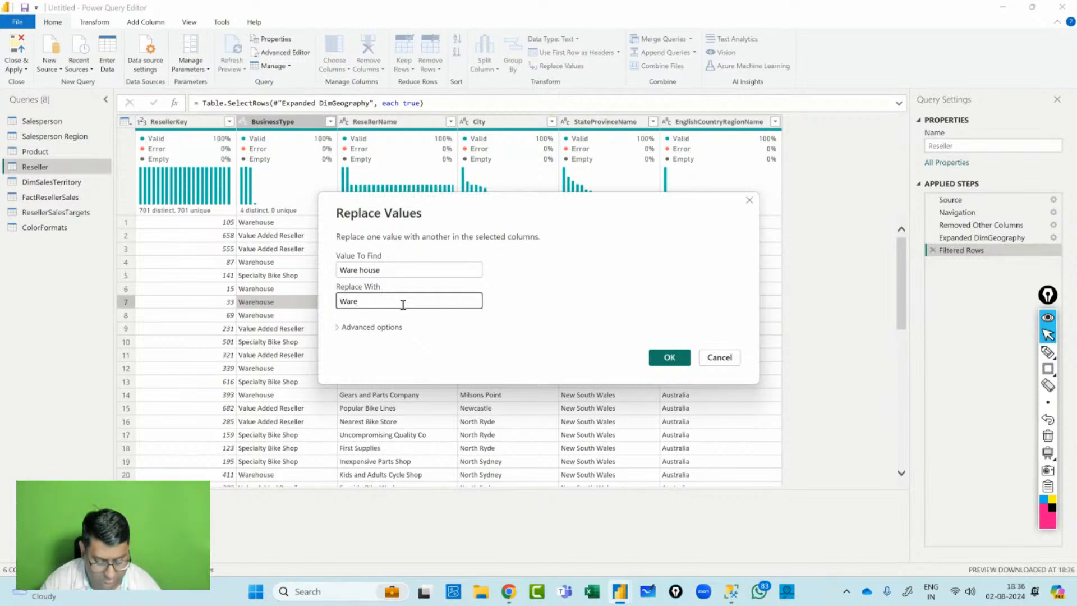
text(house)
key(Return)
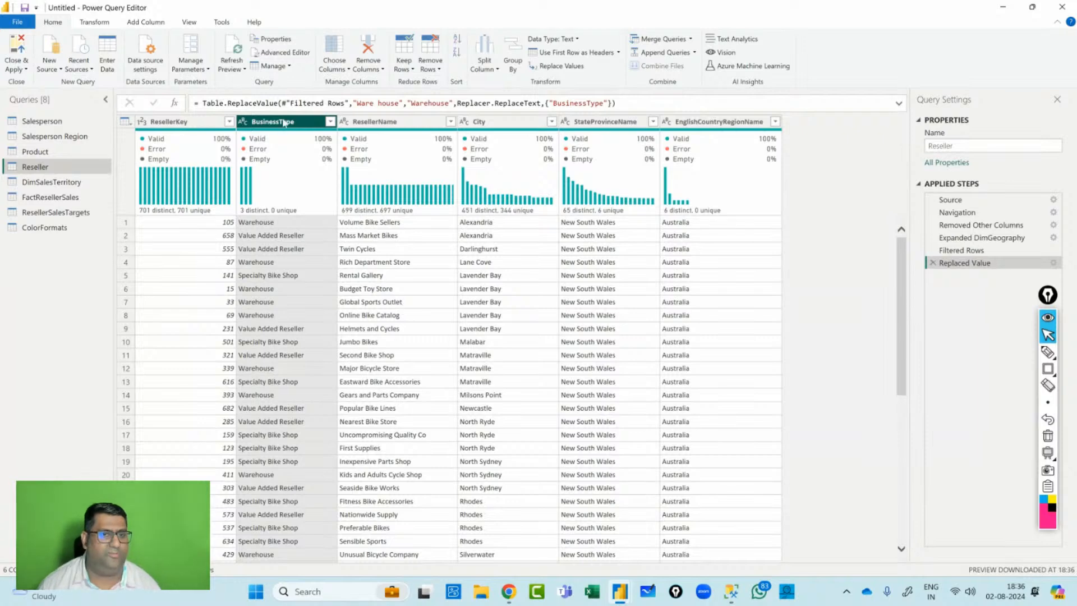
click(329, 121)
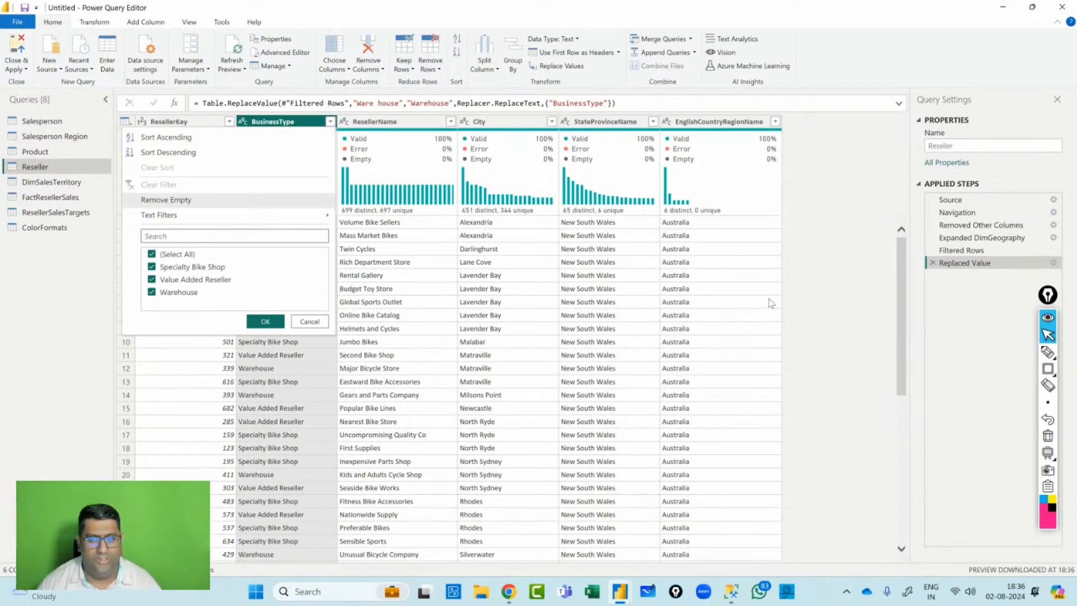
click(746, 303)
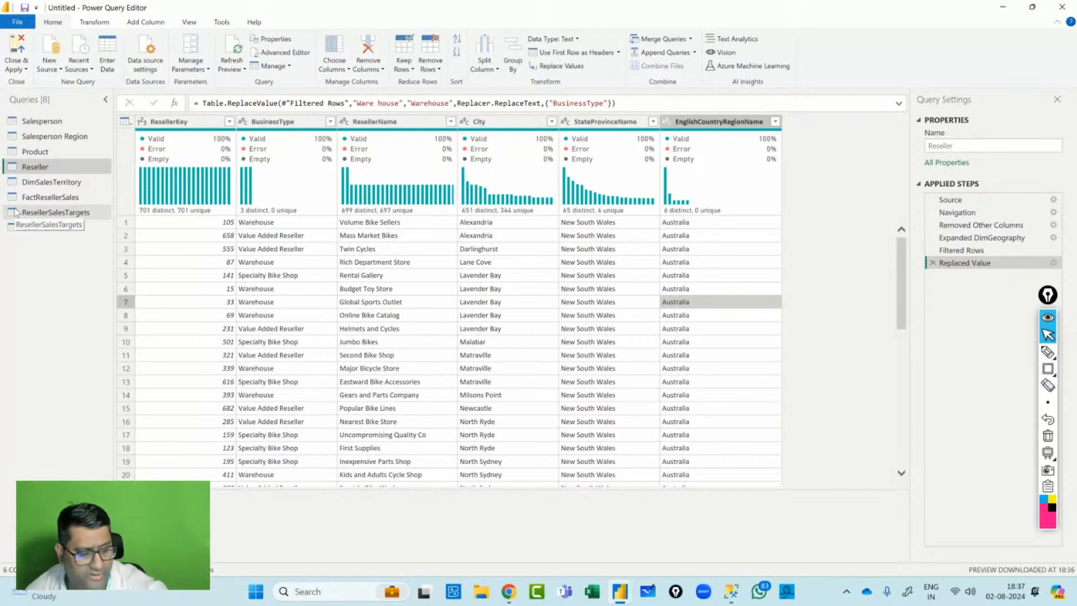
Rename the EnglishProductName column of the Product query as Product.
click(42, 149)
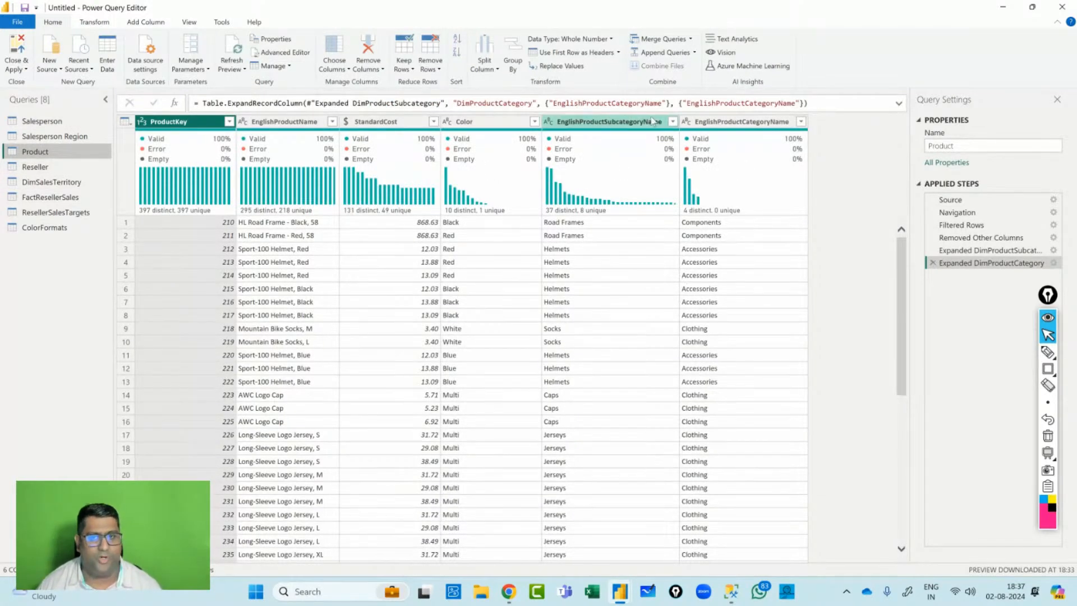
double_click(728, 122)
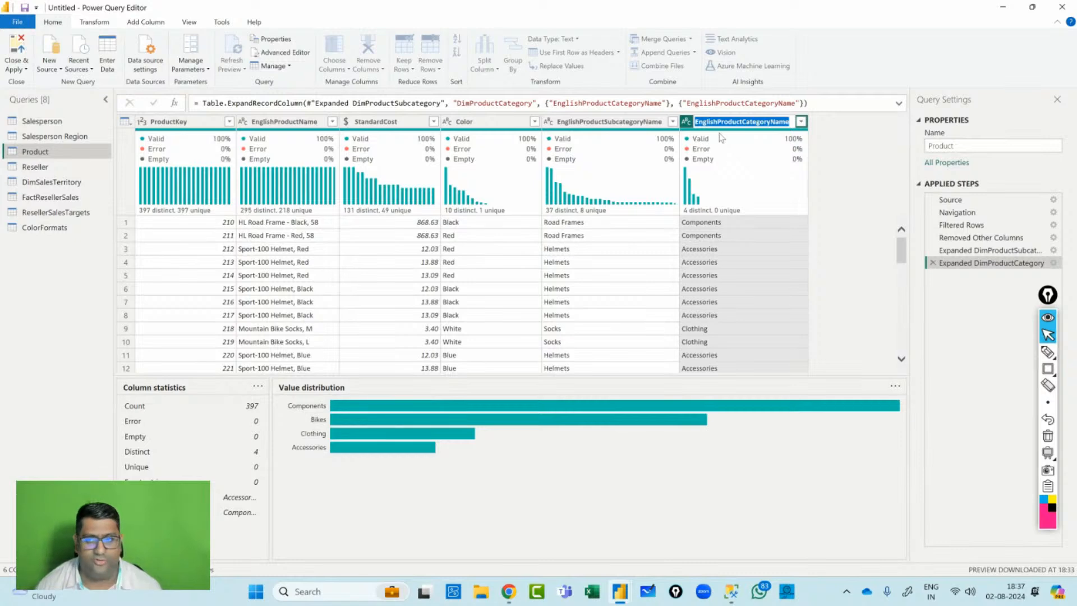
click(723, 104)
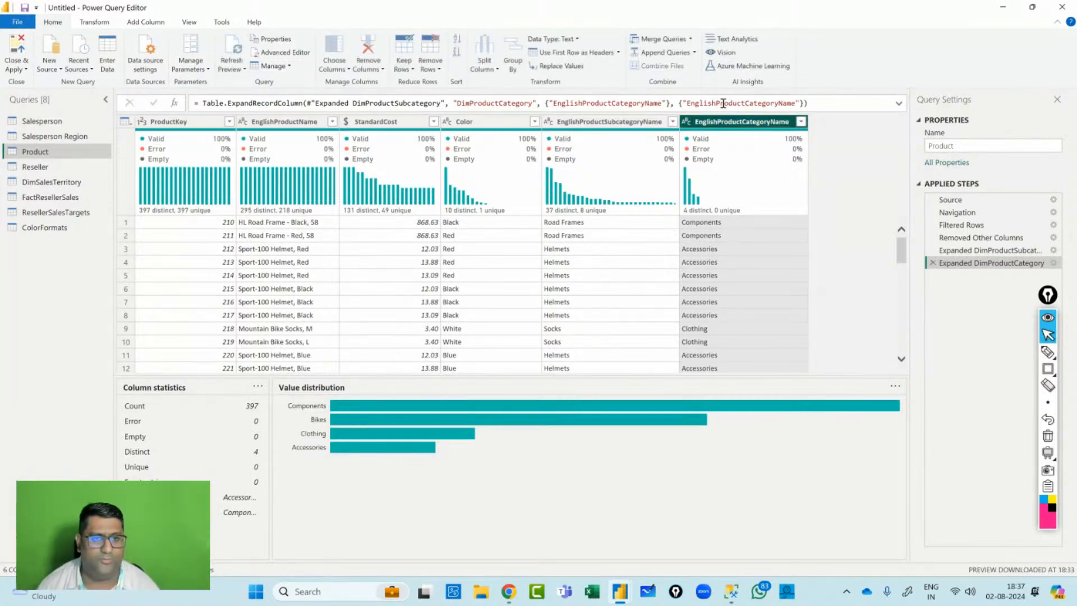
double_click(314, 121)
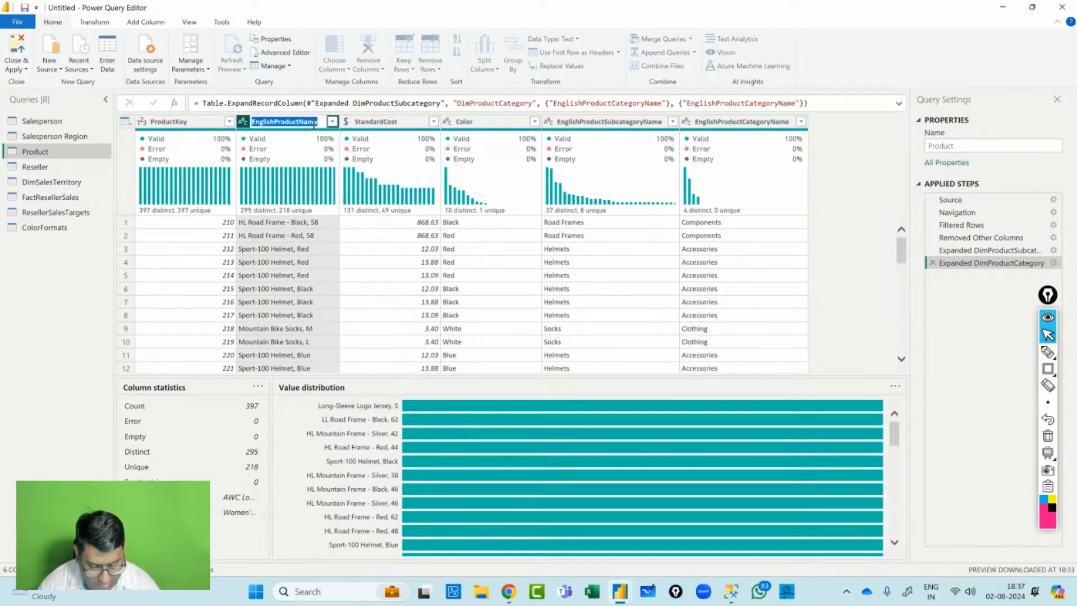
text(Product)
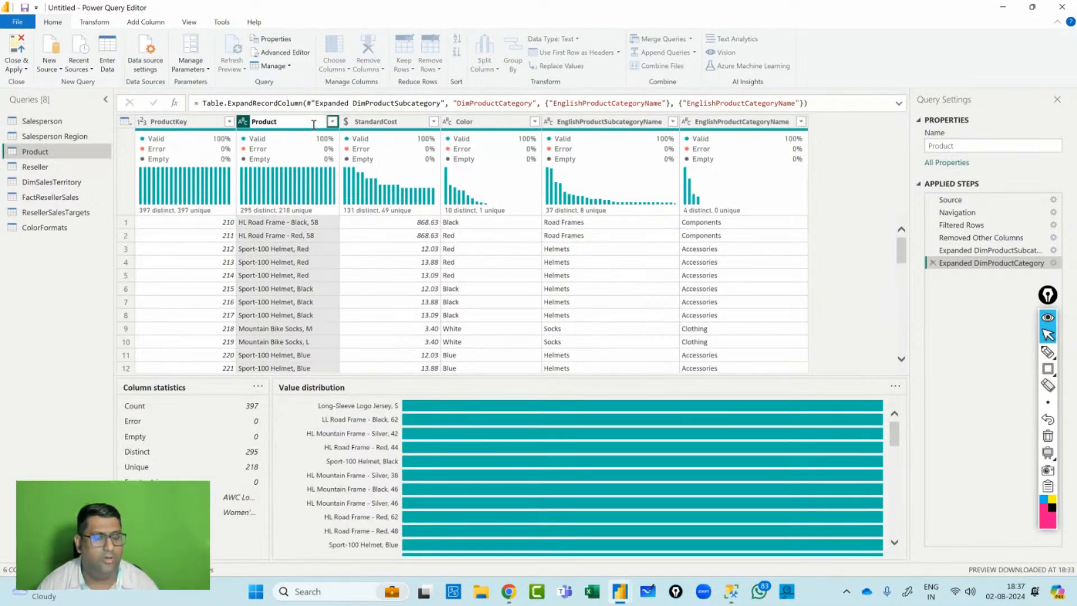
key(Return)
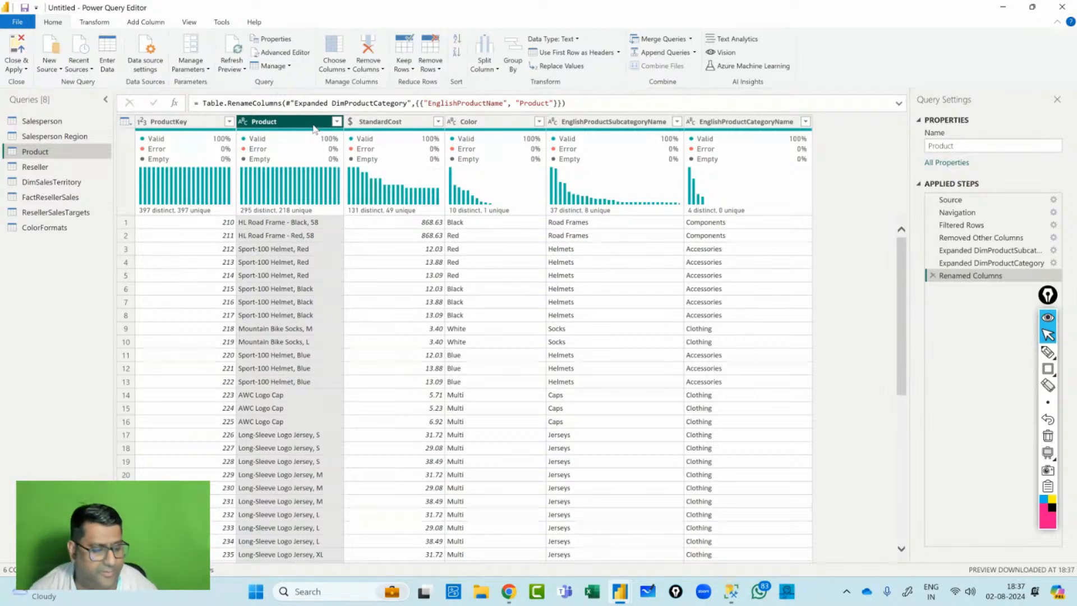
mouse_move(537, 142)
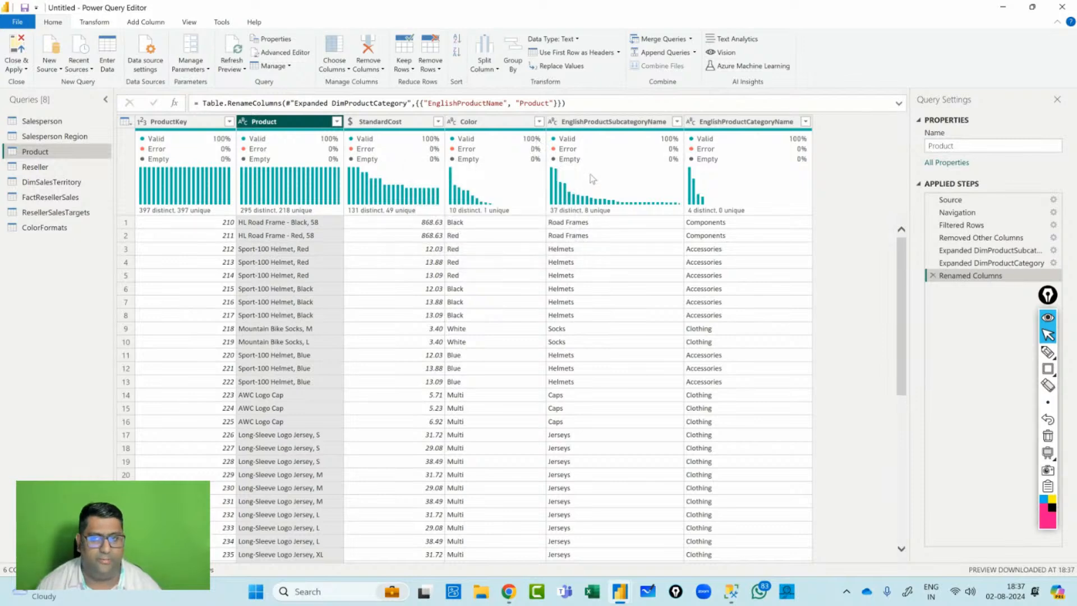
Rename the EnglishProductSubcategoryName column of the Product query as Subcategory.
double_click(591, 122)
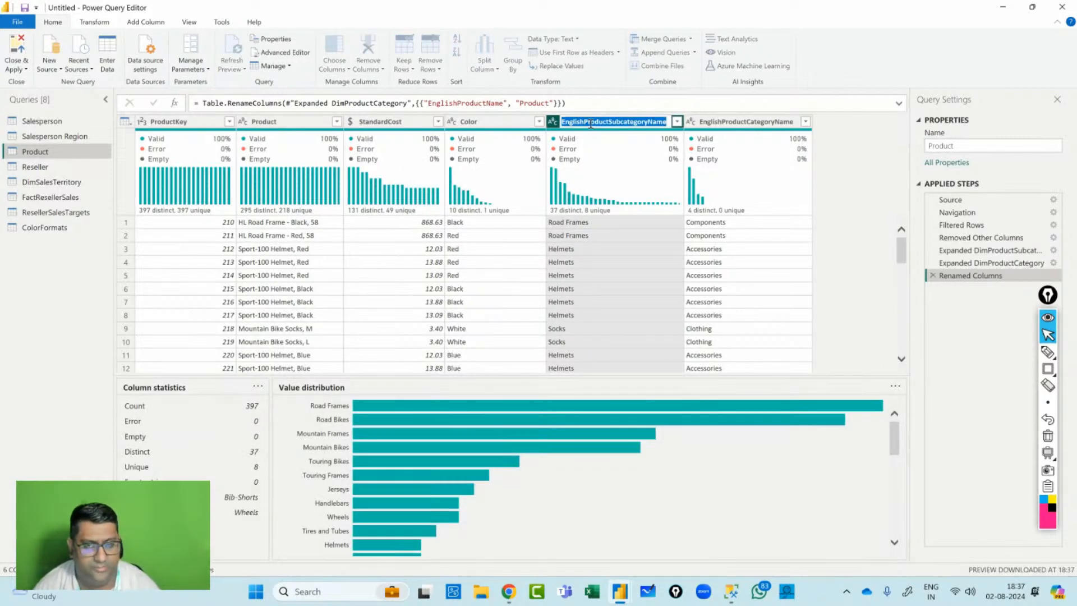
text(Sub)
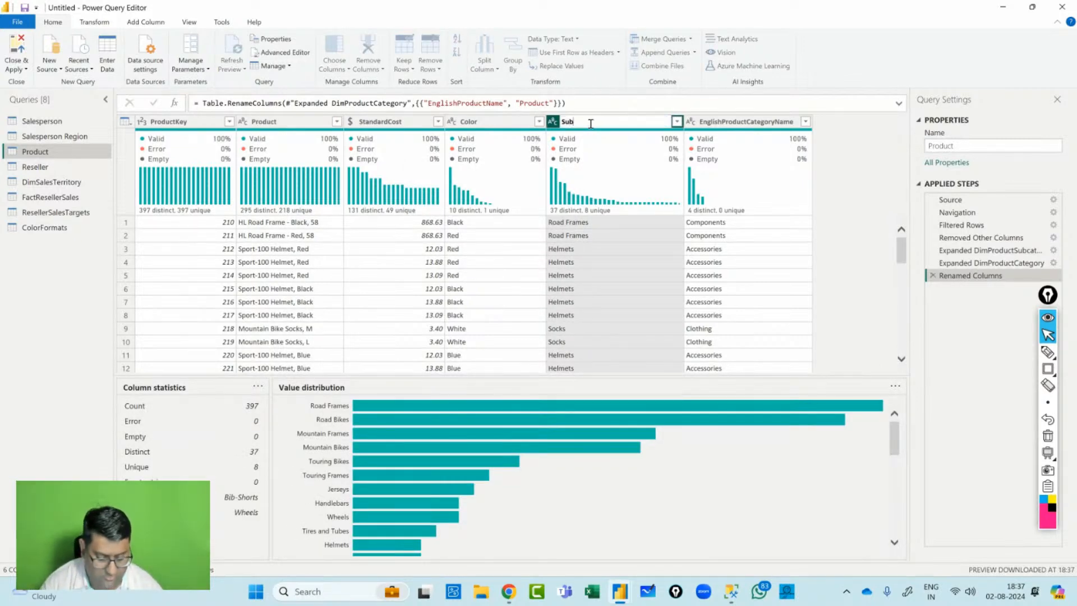
text(category)
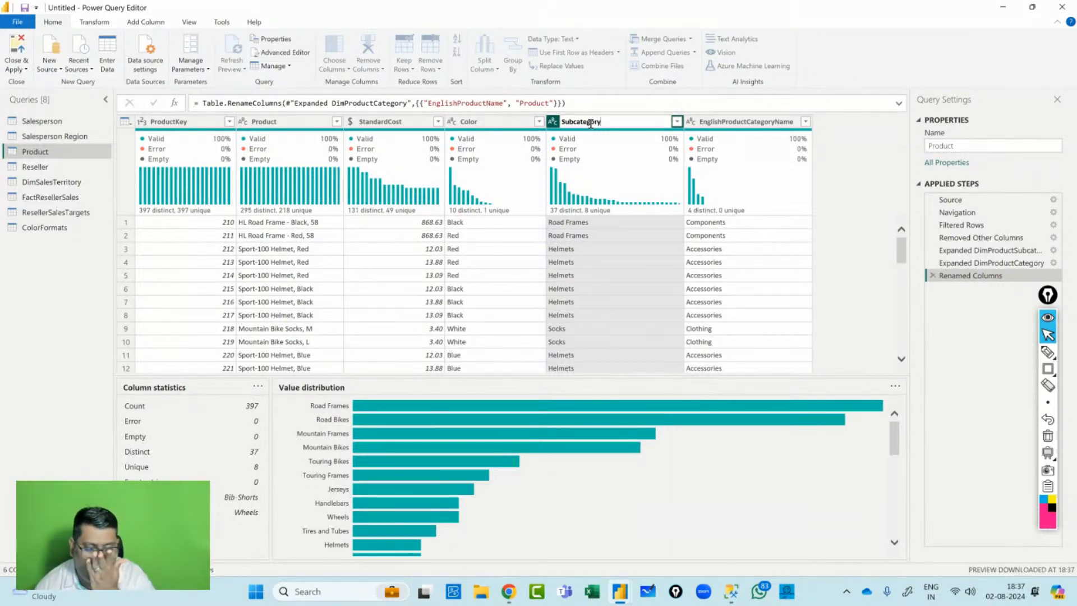
key(Return)
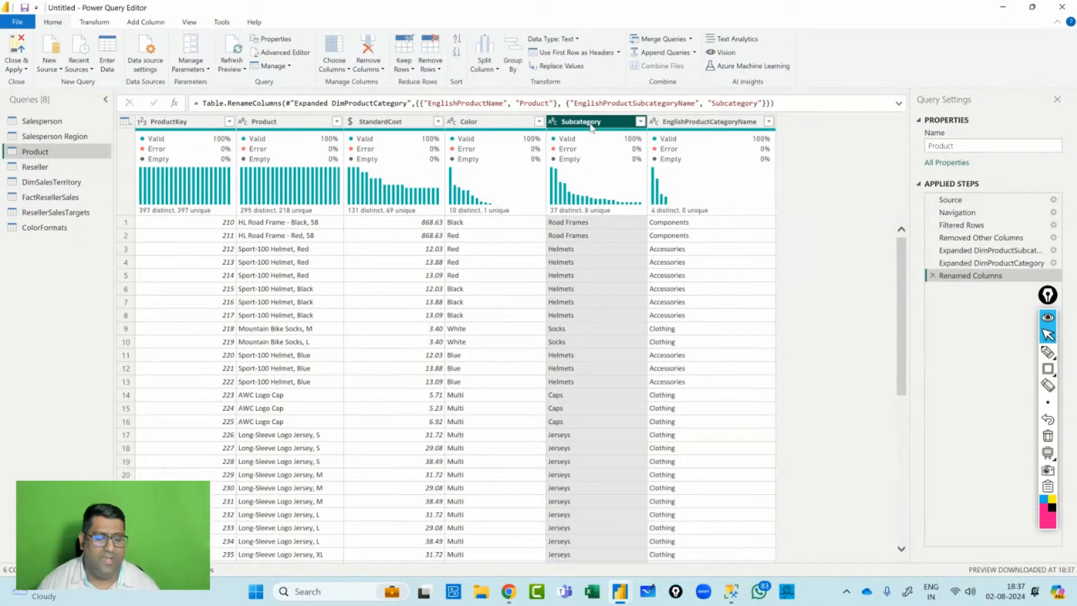
Rename the EnglishProductCategoryName column of the Product query as Category.
click(720, 129)
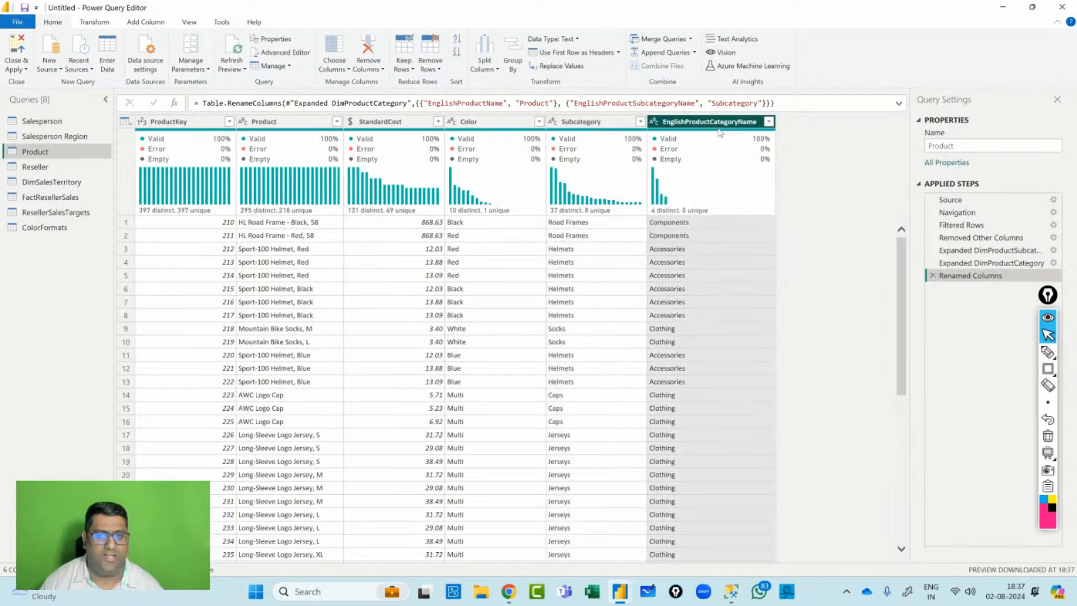
double_click(713, 121)
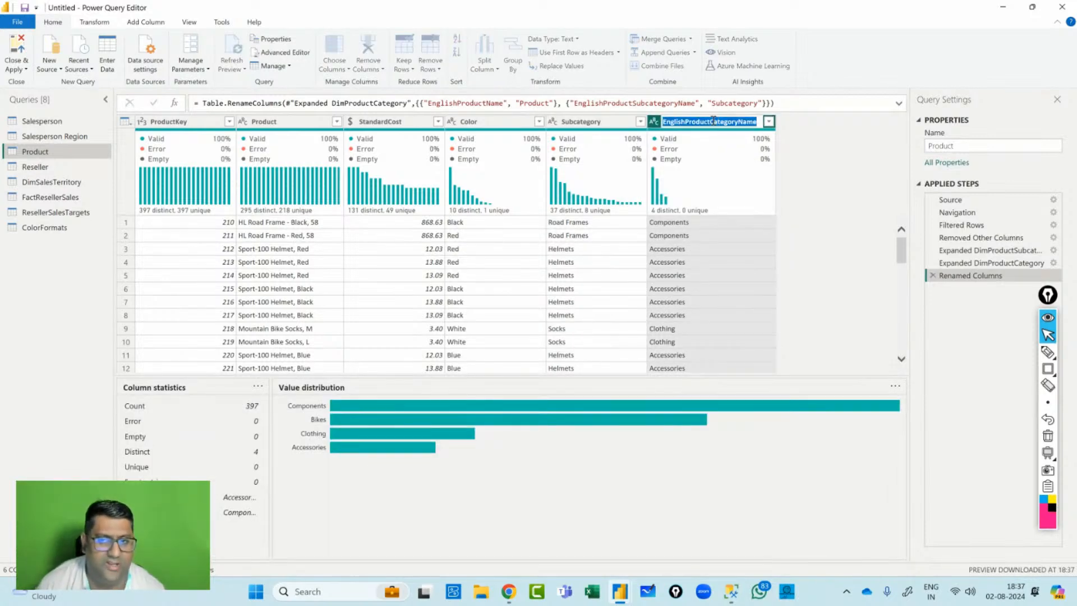
click(717, 120)
key(BackSpace)
key(BackSpace)
key(BackSpace)
key(BackSpace)
key(BackSpace)
key(BackSpace)
key(BackSpace)
key(BackSpace)
key(BackSpace)
key(BackSpace)
key(BackSpace)
key(BackSpace)
key(BackSpace)
key(BackSpace)
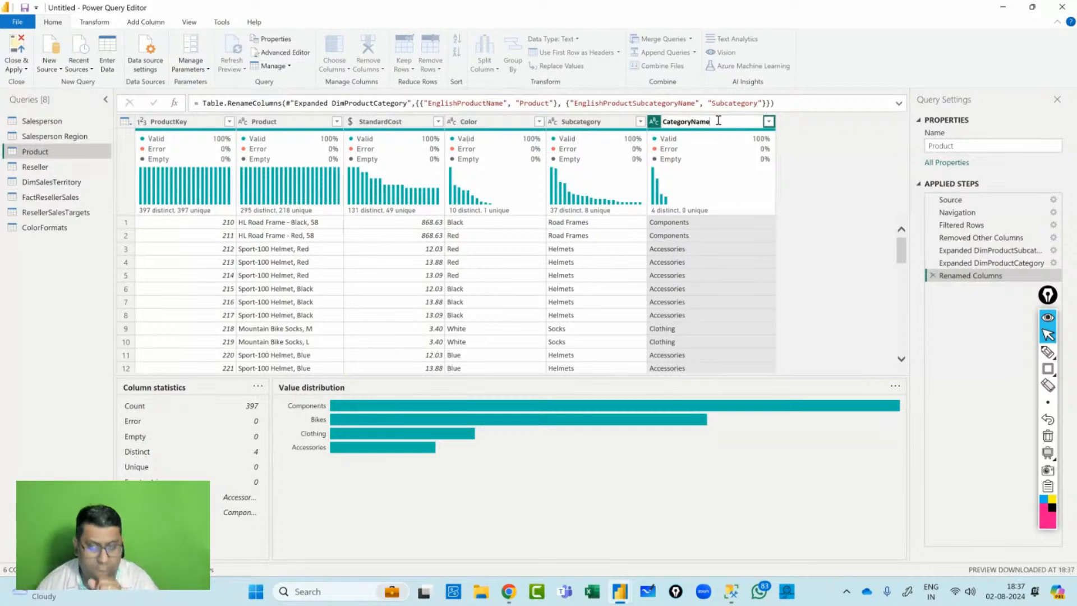
key(BackSpace)
key(BackSpace)
key(BackSpace)
key(BackSpace)
key(Return)
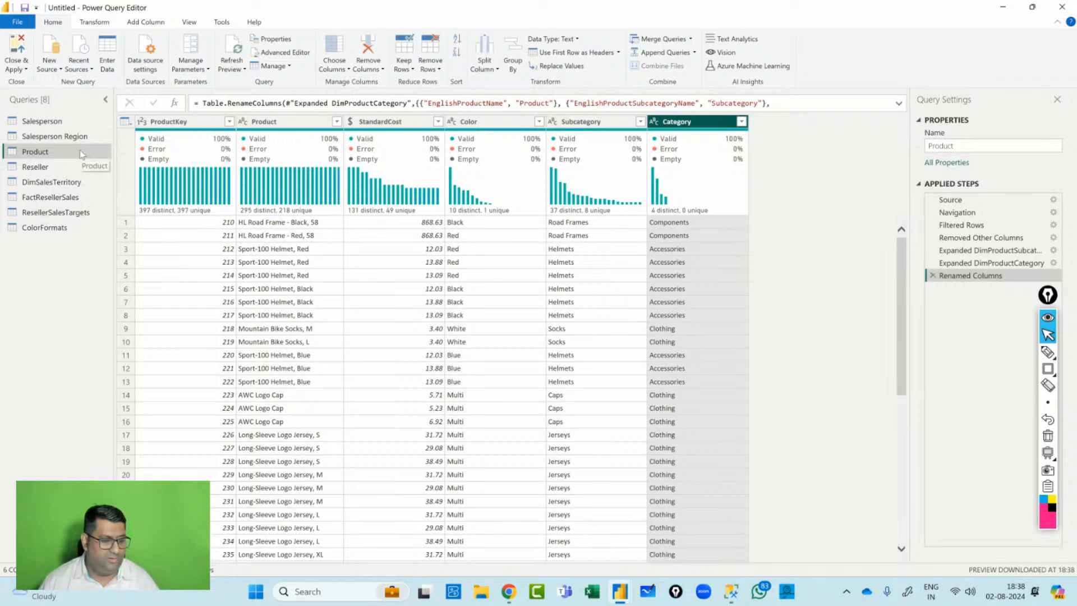
In the Reseller query, rename the BusinessType column as Business Type, with a space between the words.
click(60, 165)
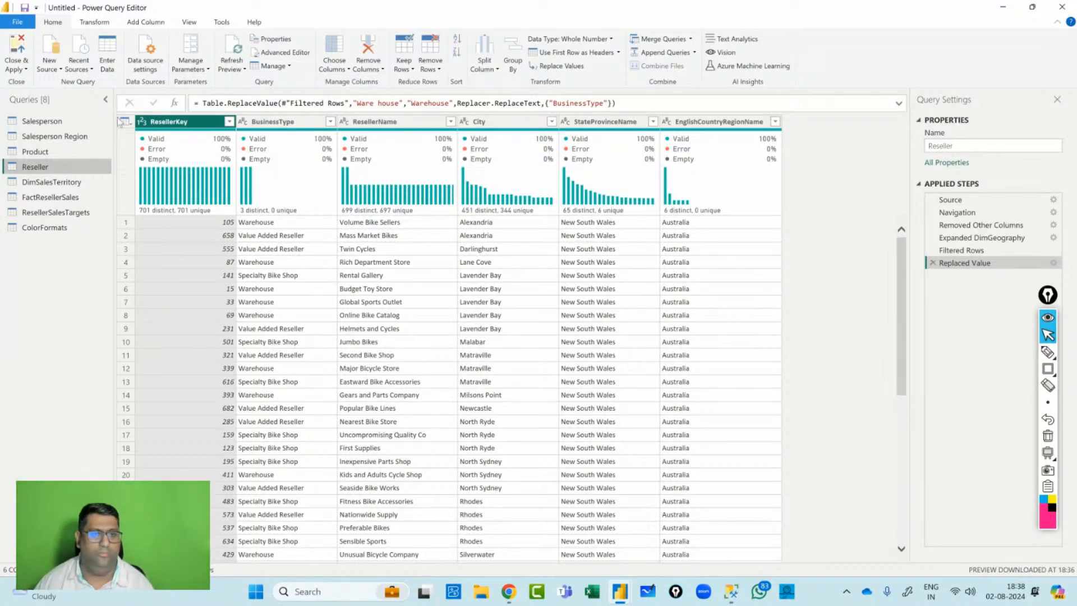
click(281, 123)
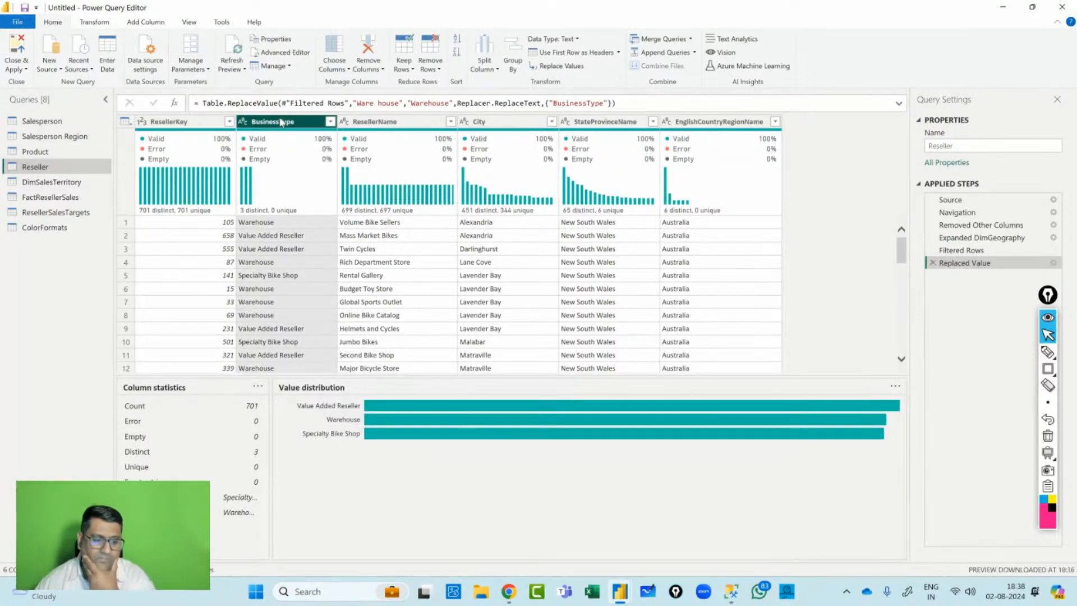
double_click(281, 122)
click(281, 123)
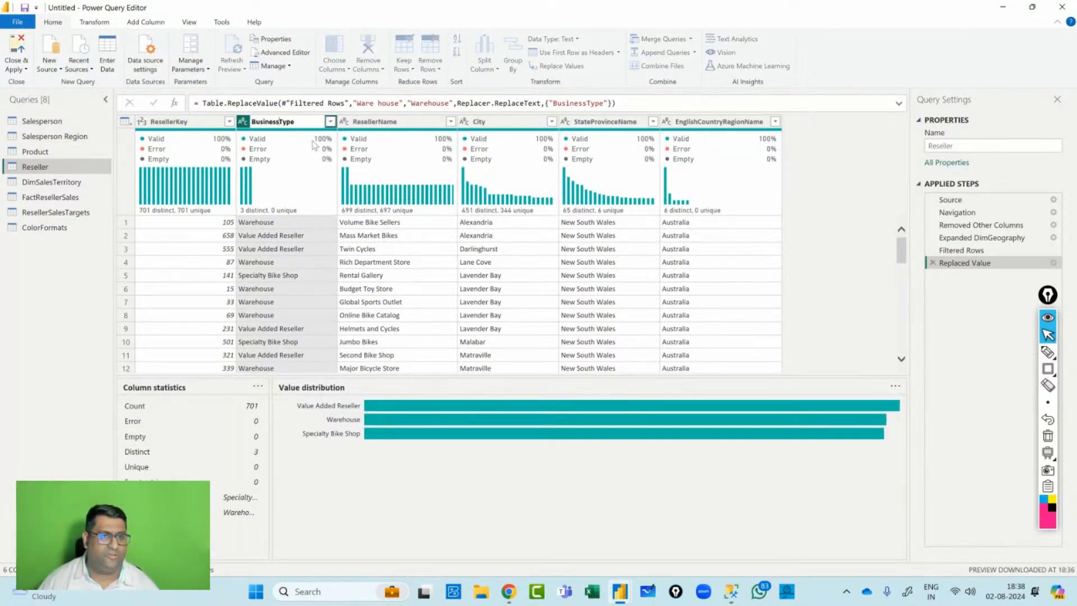
key(Return)
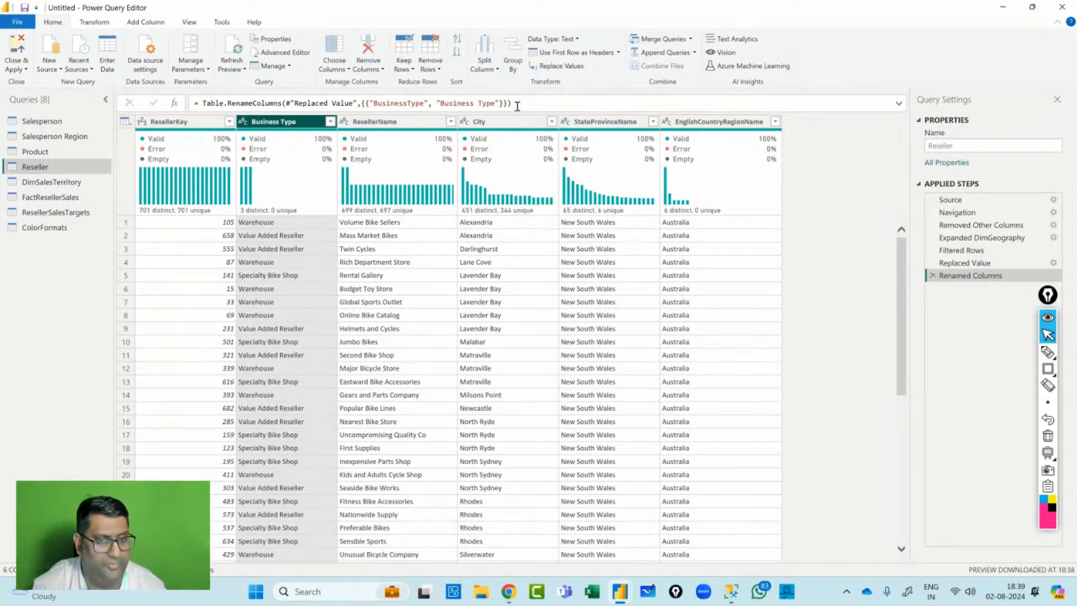
Rename the ResellerName column of the Reseller query as Reseller.
click(375, 122)
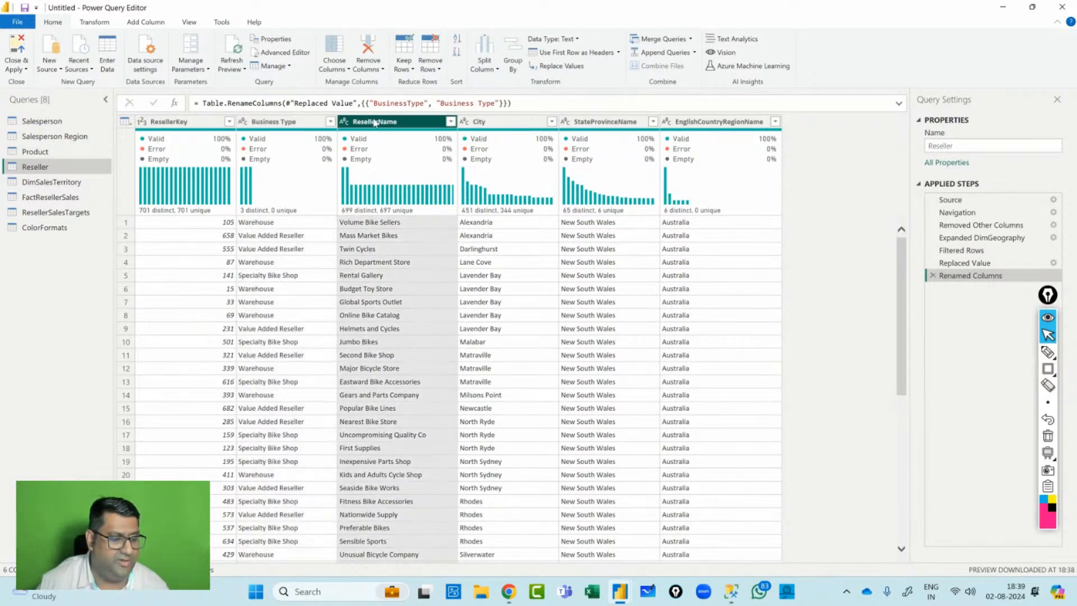
double_click(389, 120)
click(375, 123)
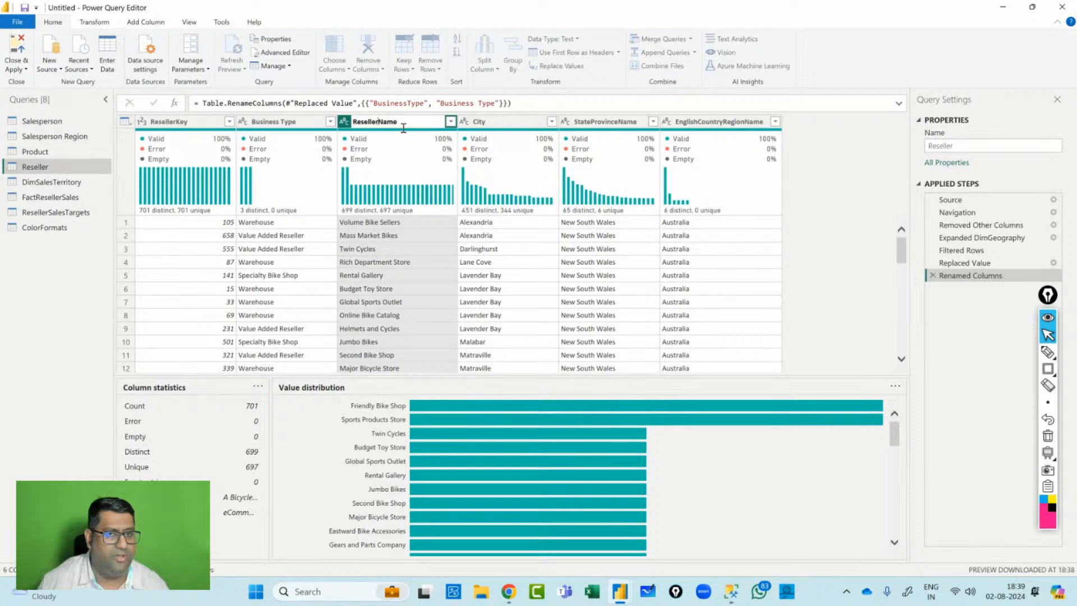
key(Delete)
key(Delete)
key(Delete)
key(Delete)
key(Return)
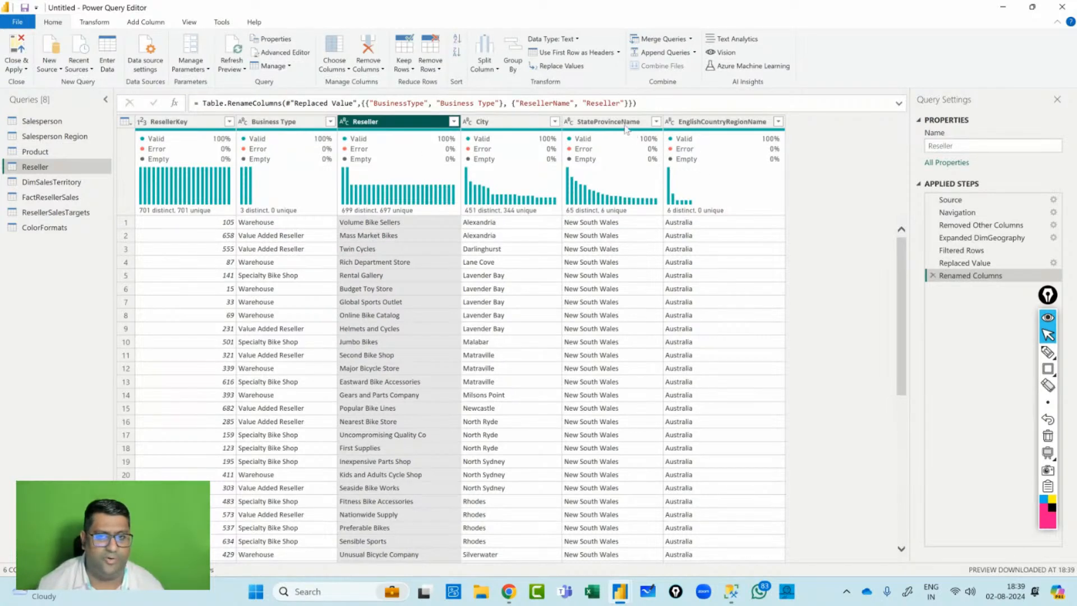
Rename the StateProvinceName column of the Reseller query as State-Province.
double_click(588, 122)
click(593, 121)
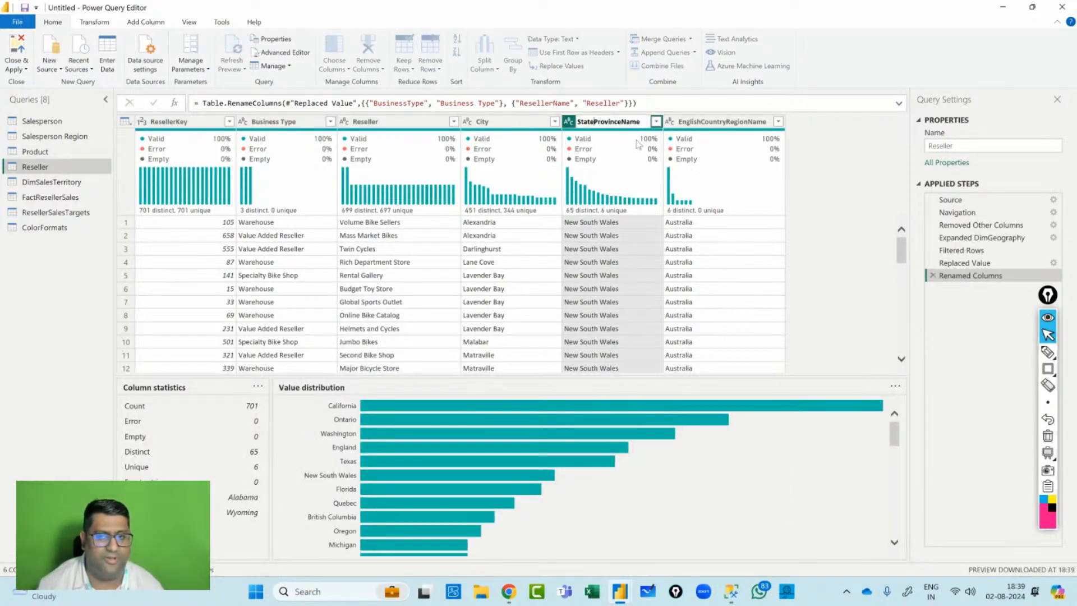
text(-)
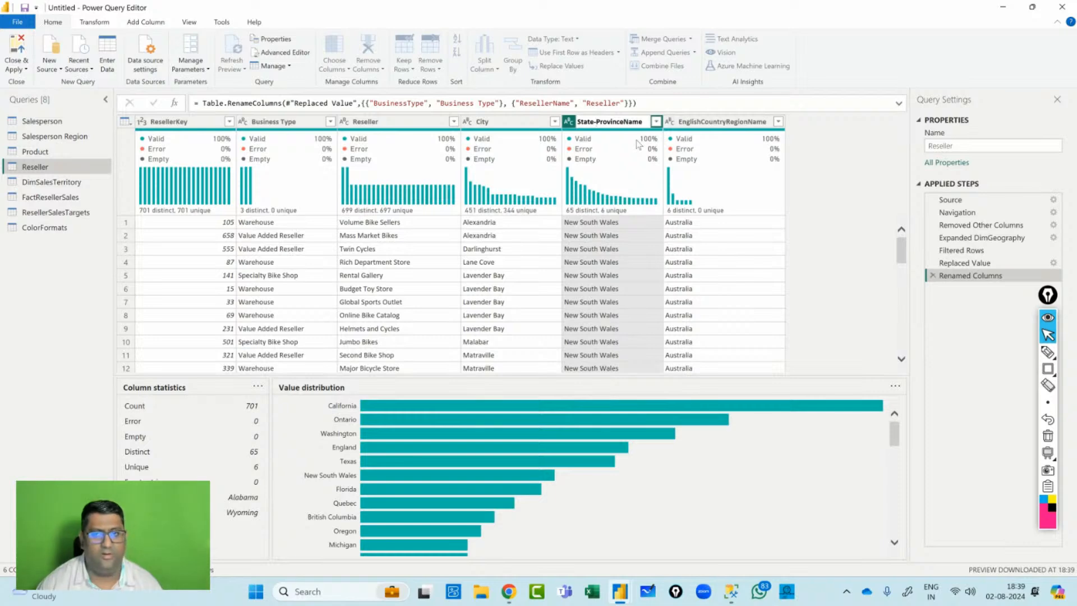
key(BackSpace)
key(BackSpace)
key(BackSpace)
key(BackSpace)
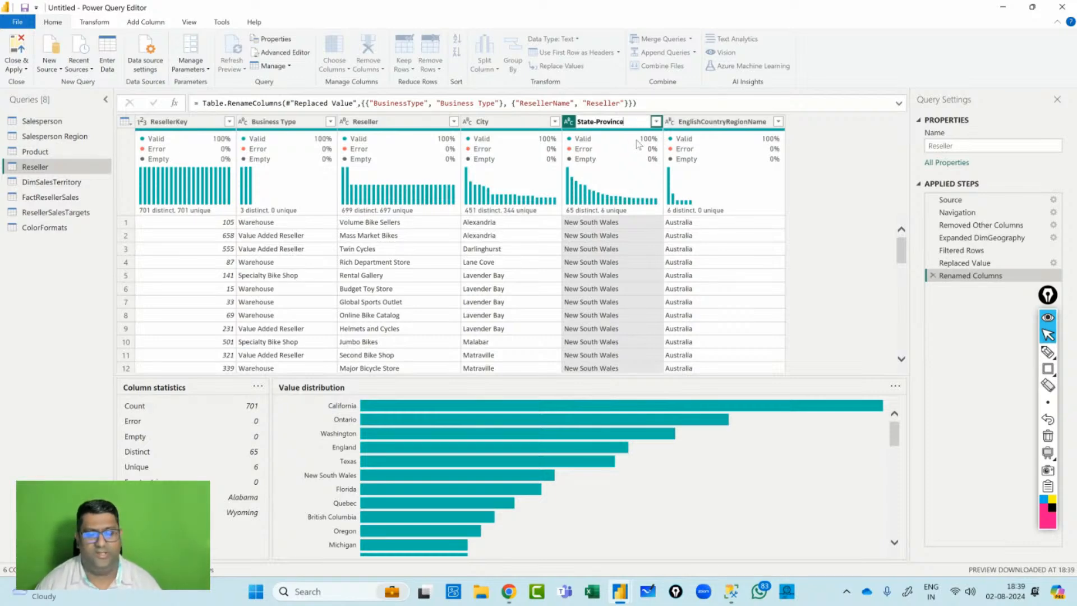
key(Return)
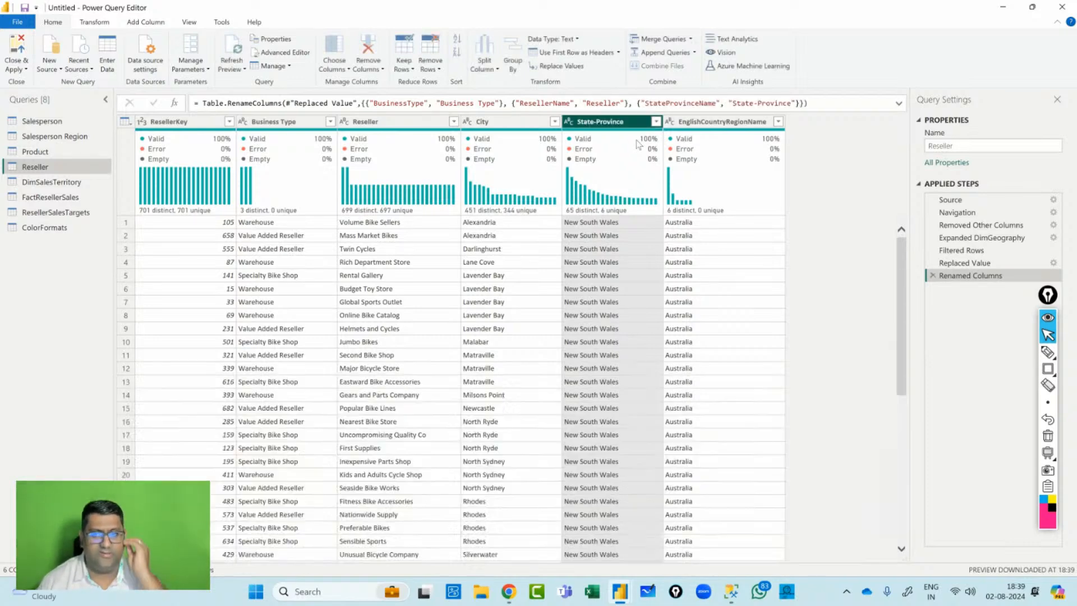
Rename the EnglishCountryRegionName column of the Reseller query as Country-Region.
click(695, 128)
double_click(699, 120)
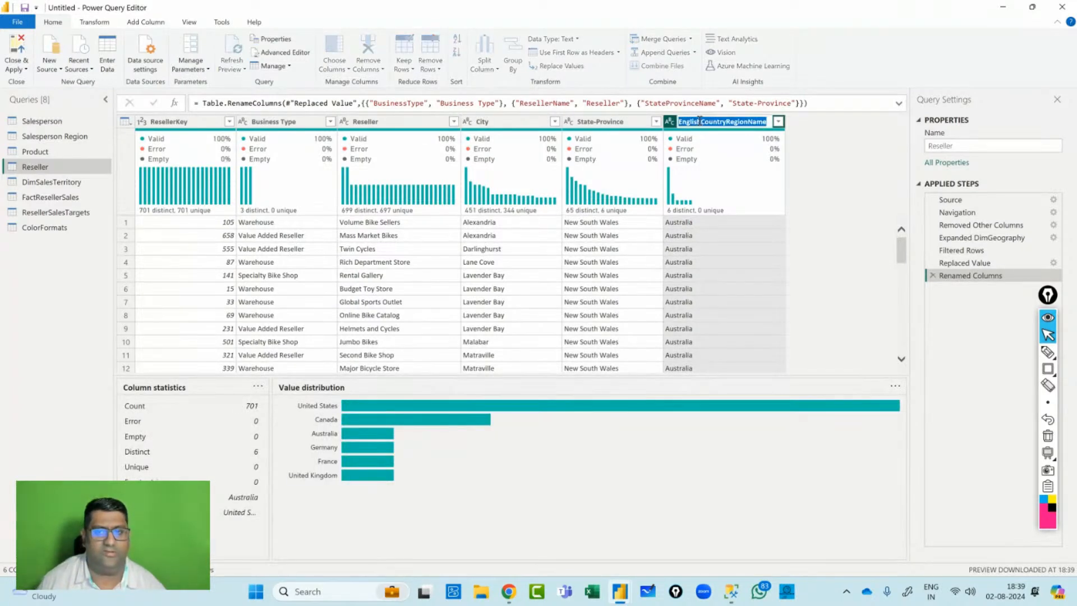
click(700, 122)
key(BackSpace)
key(BackSpace)
key(BackSpace)
key(BackSpace)
key(BackSpace)
key(BackSpace)
key(BackSpace)
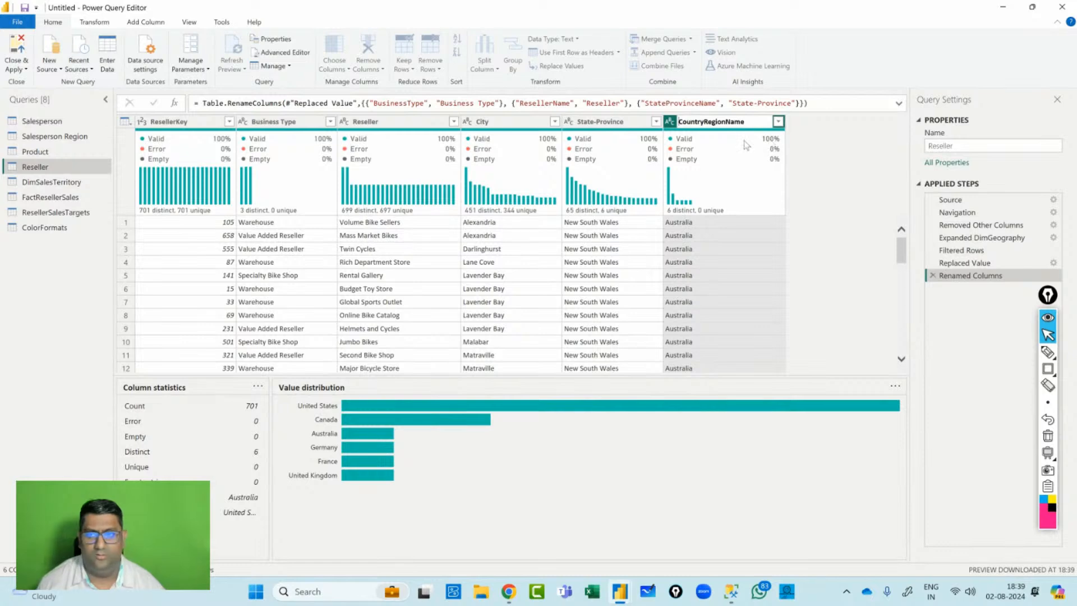
key(Right)
key(Right)
key(Right)
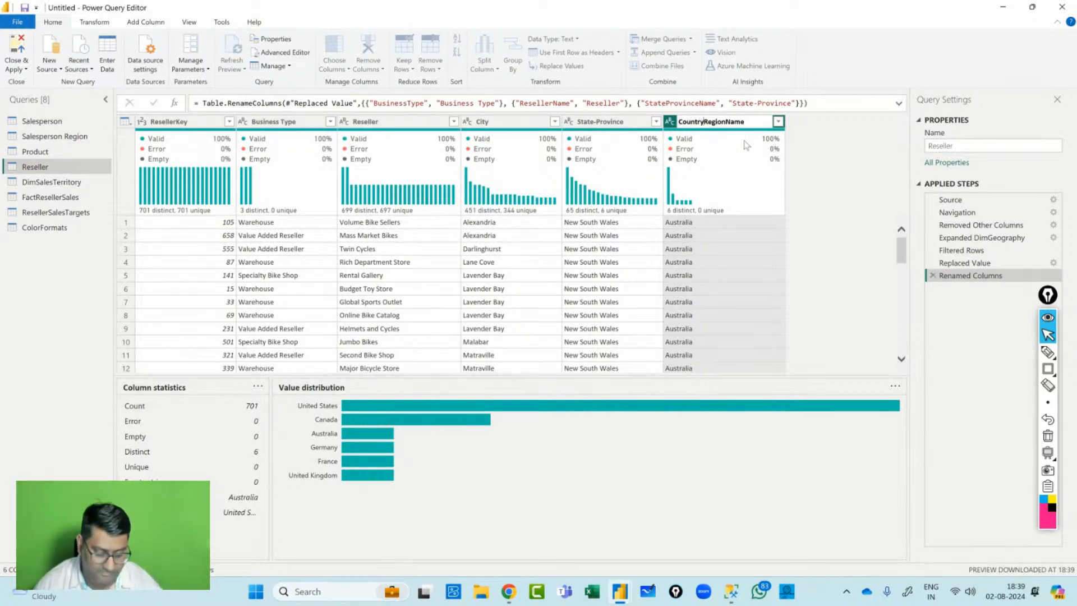
text(-)
key(BackSpace)
key(BackSpace)
key(BackSpace)
key(BackSpace)
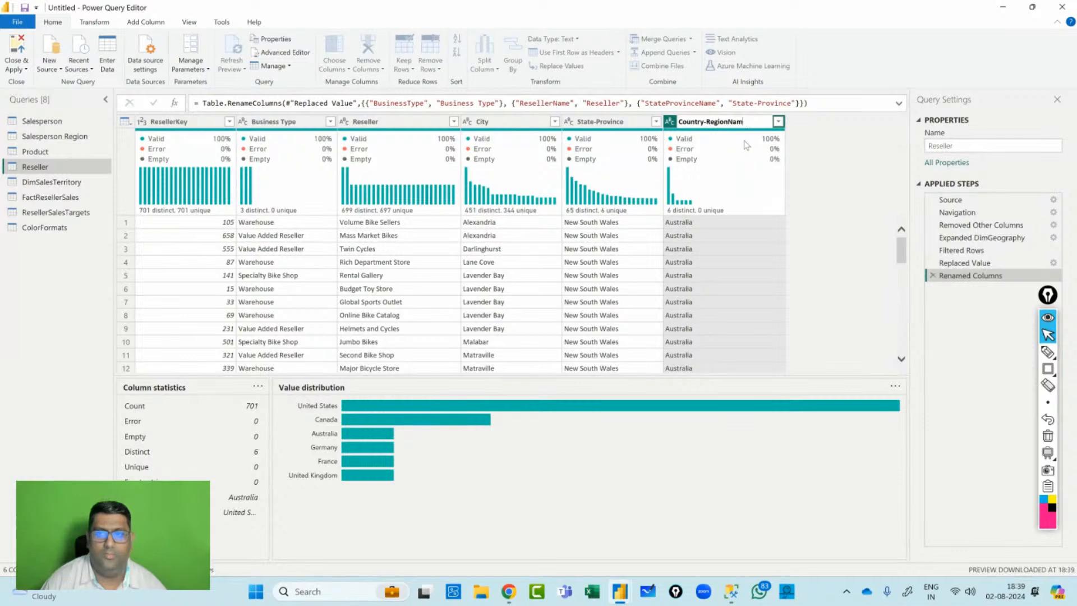
key(Return)
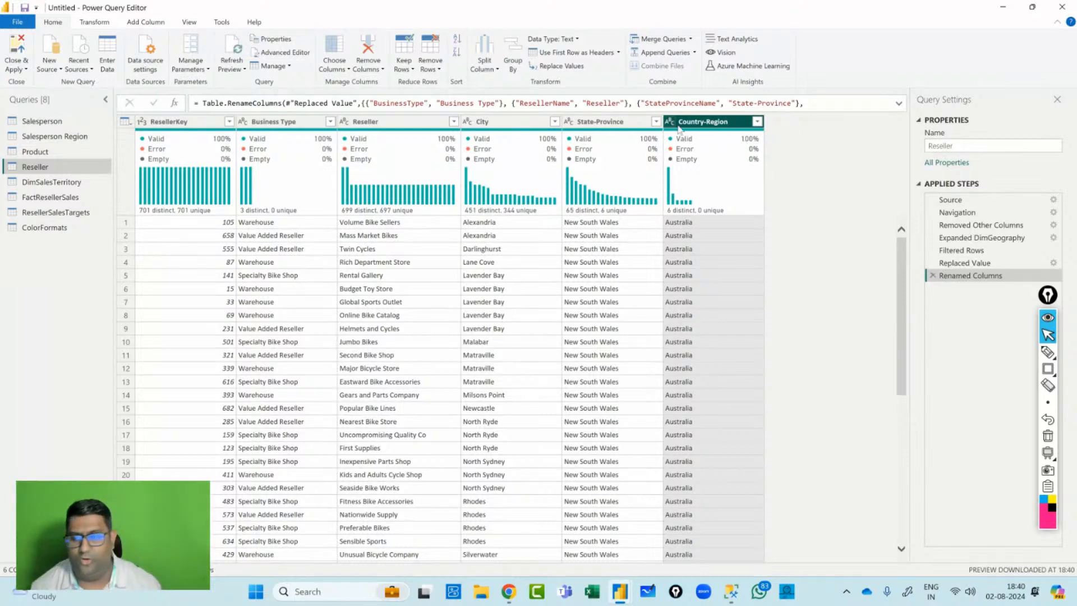
Rename the DimSalesTerritory query as Region.
click(54, 182)
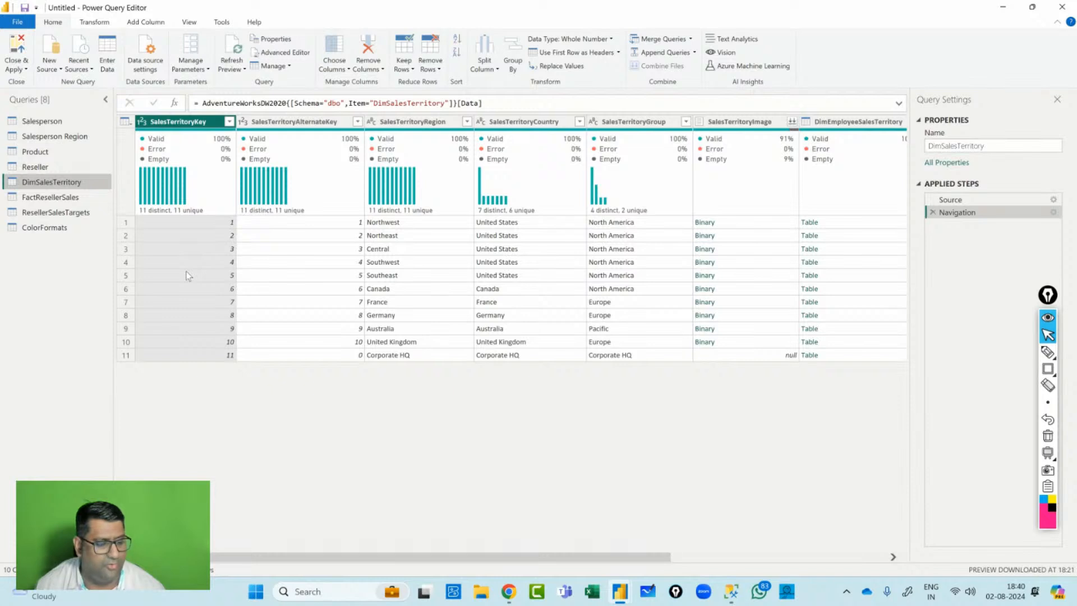
double_click(989, 146)
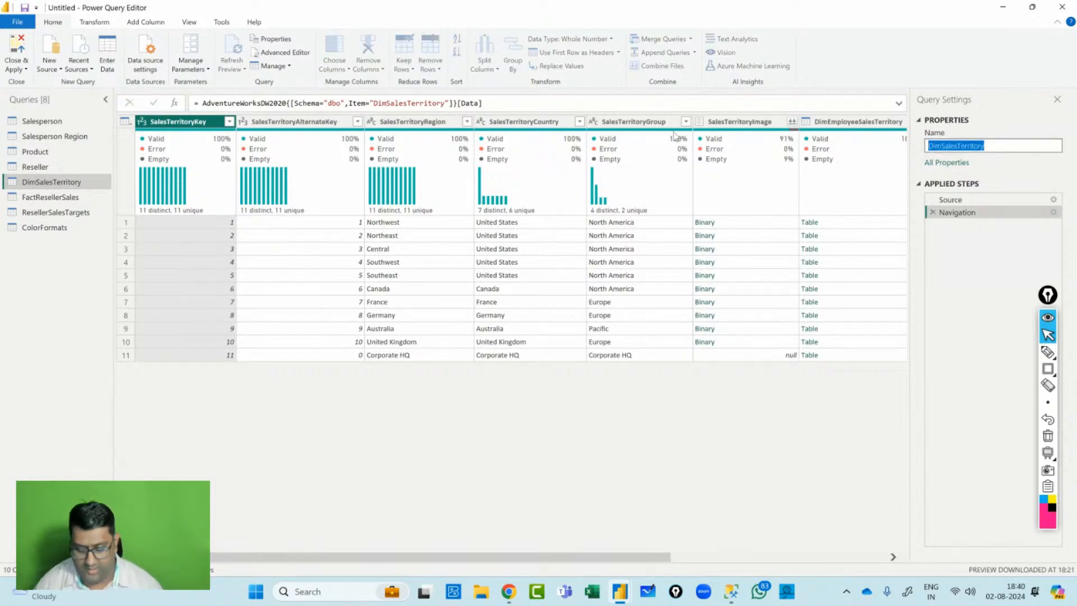
key(BackSpace)
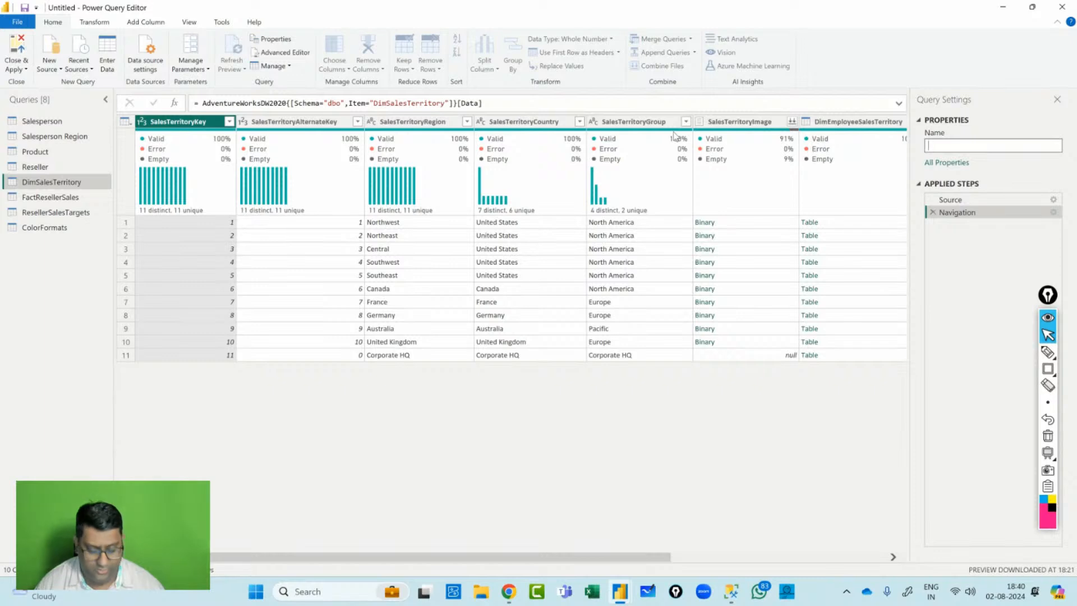
text(Region)
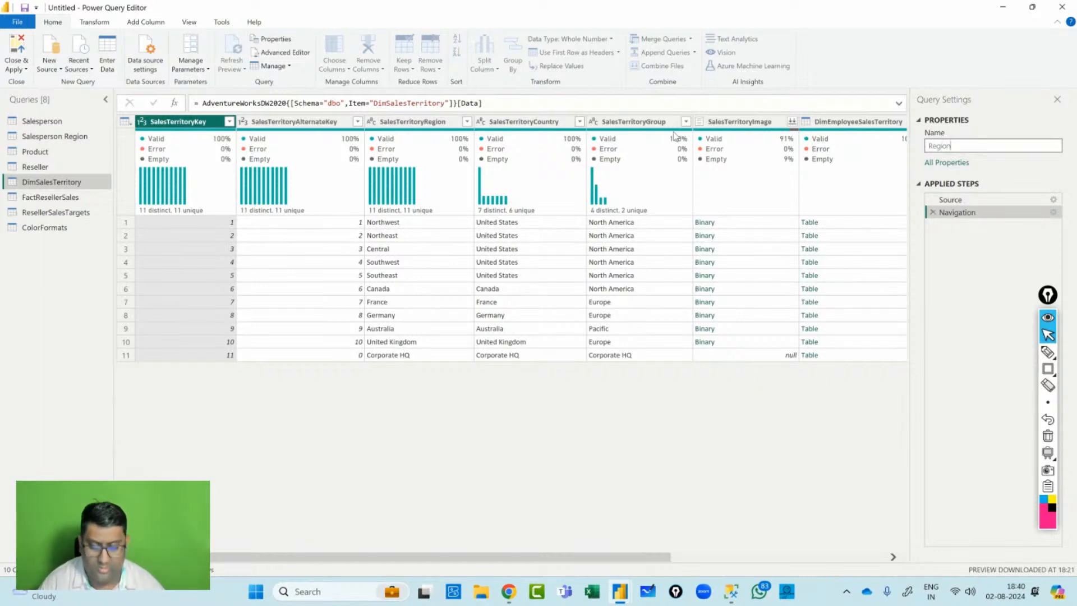
key(Return)
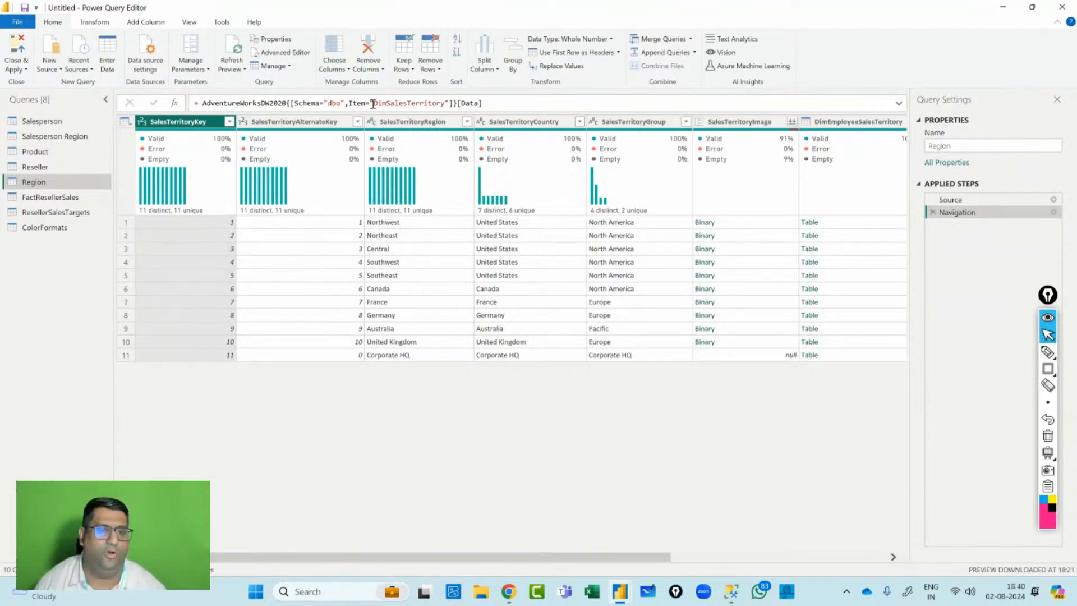
Open the Go to Column list for the Region query.
click(340, 71)
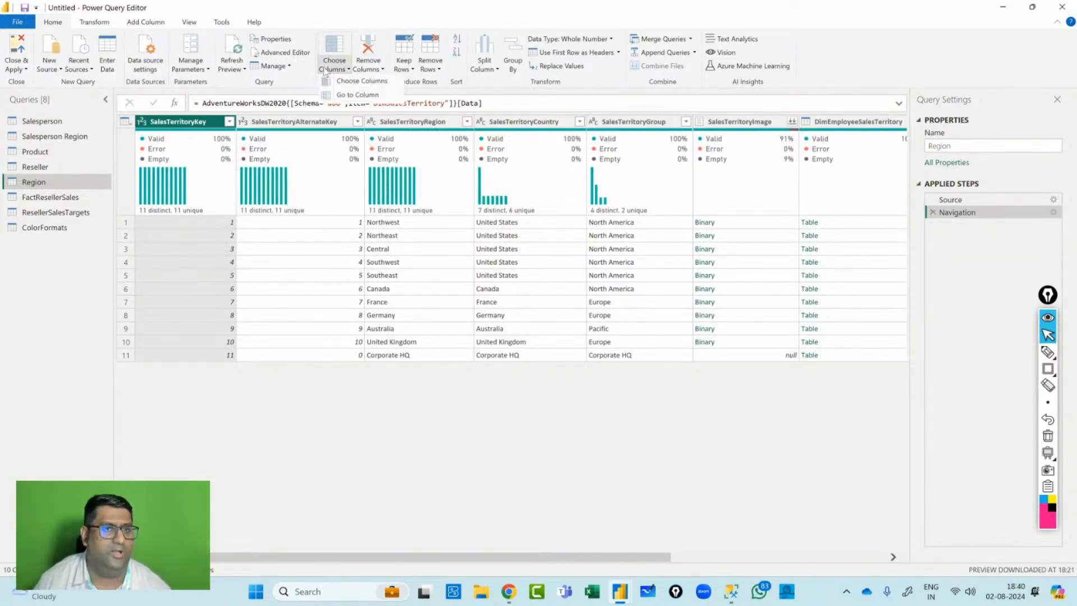
click(342, 95)
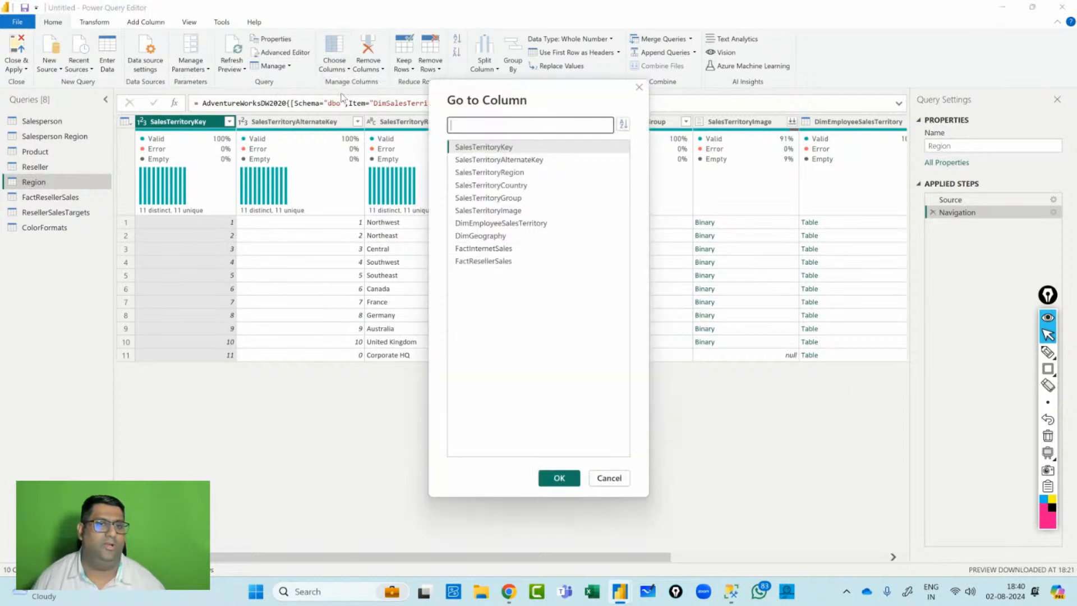
Keep only the SalesTerritoryKey, SalesTerritoryRegion, SalesTerritoryCountry and SalesTerritoryGroup columns in the Region query.
click(608, 478)
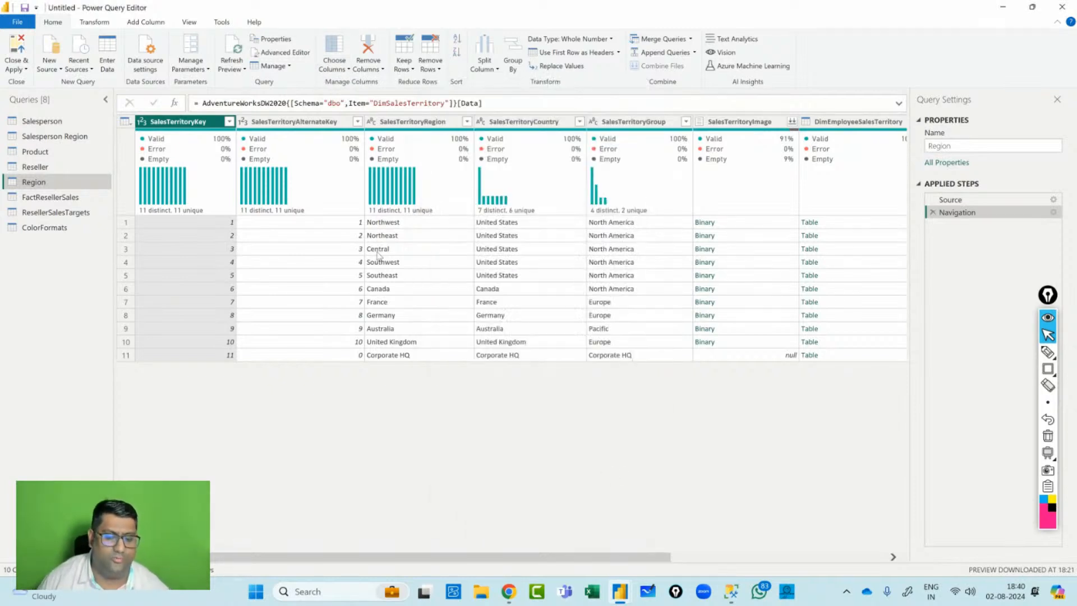
click(332, 60)
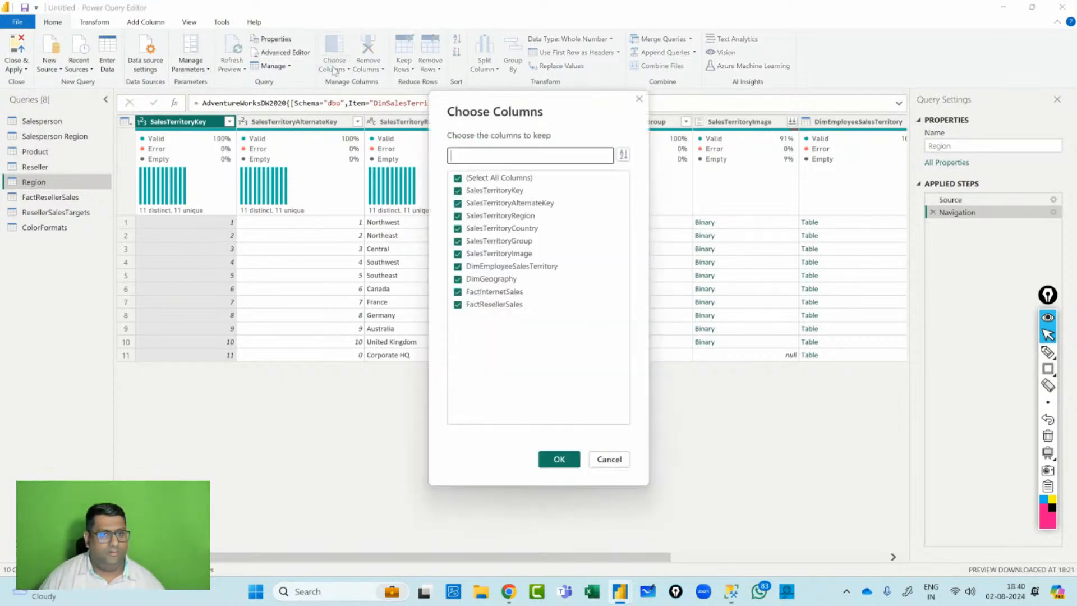
click(457, 178)
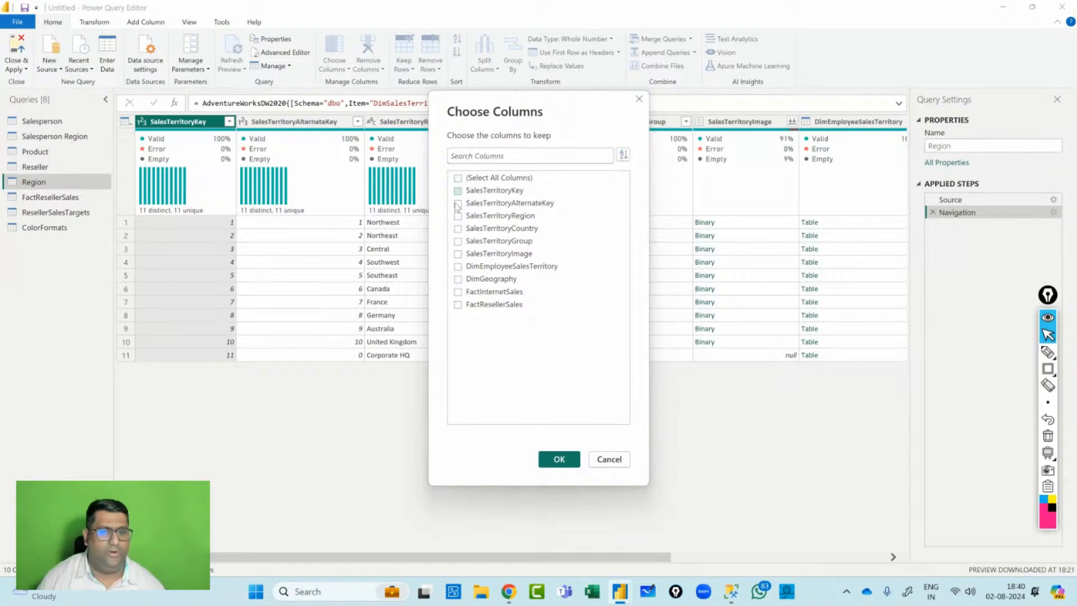
click(458, 191)
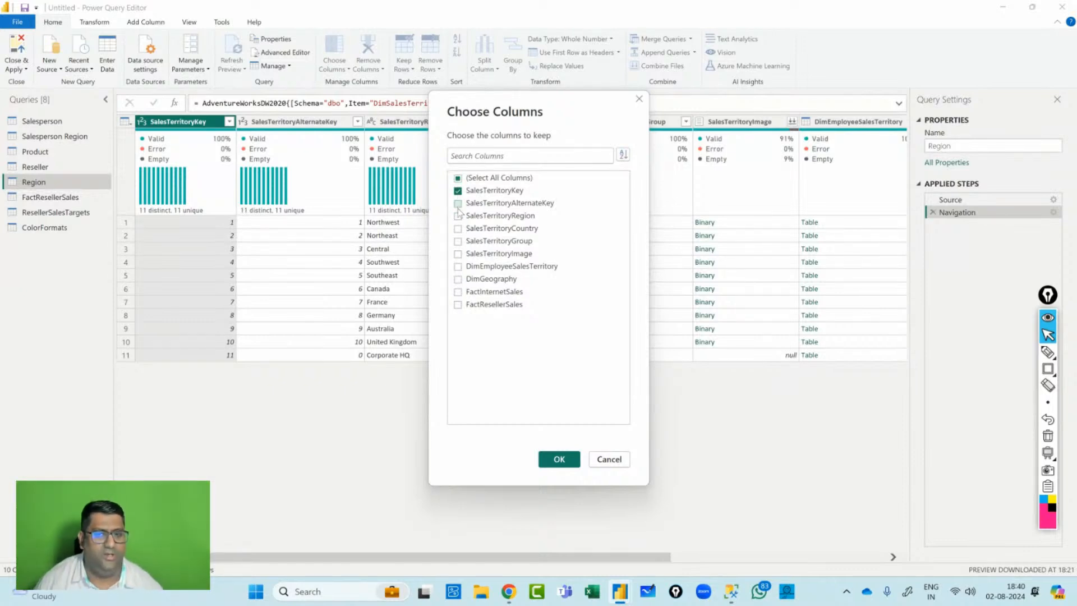
click(457, 216)
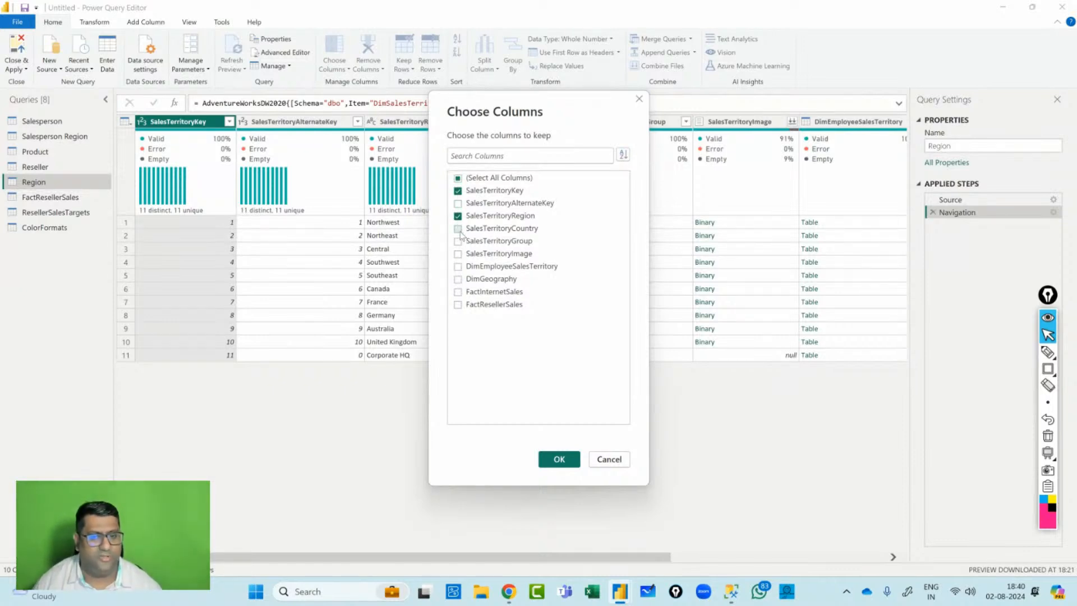
click(459, 229)
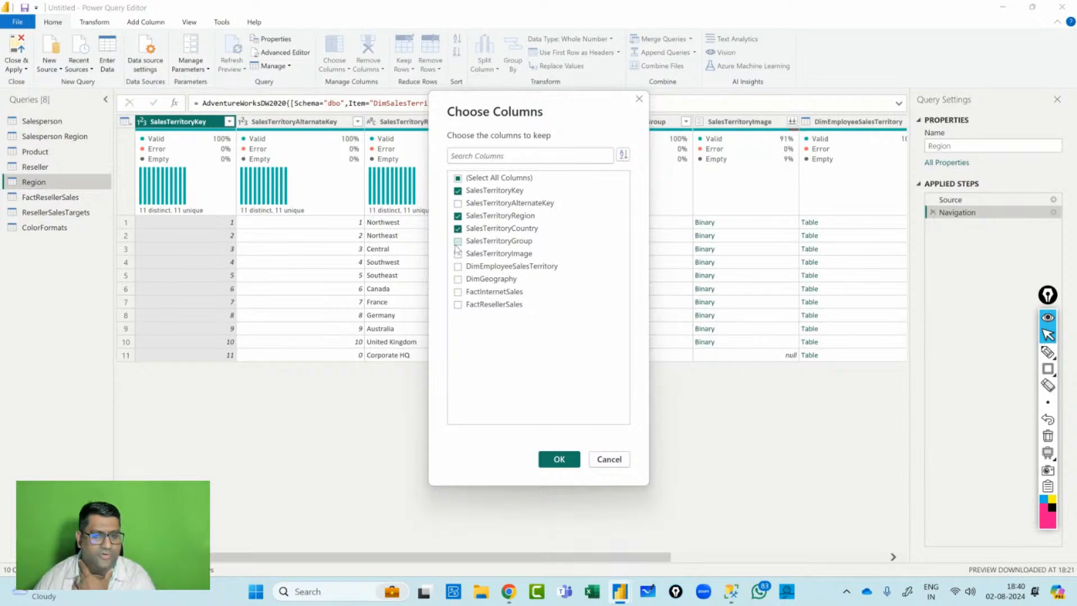
click(458, 241)
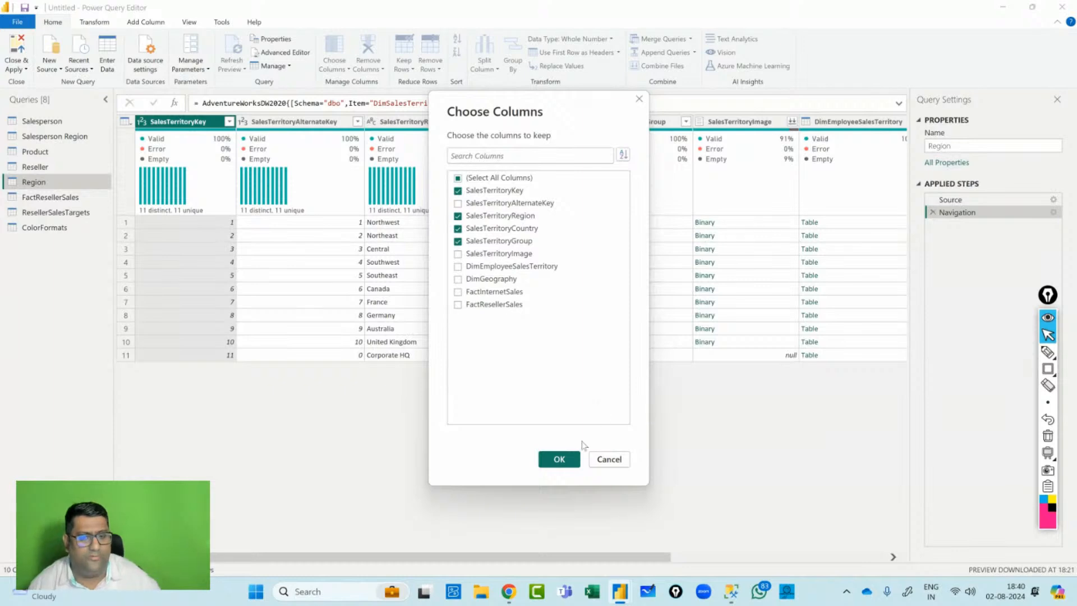
click(572, 458)
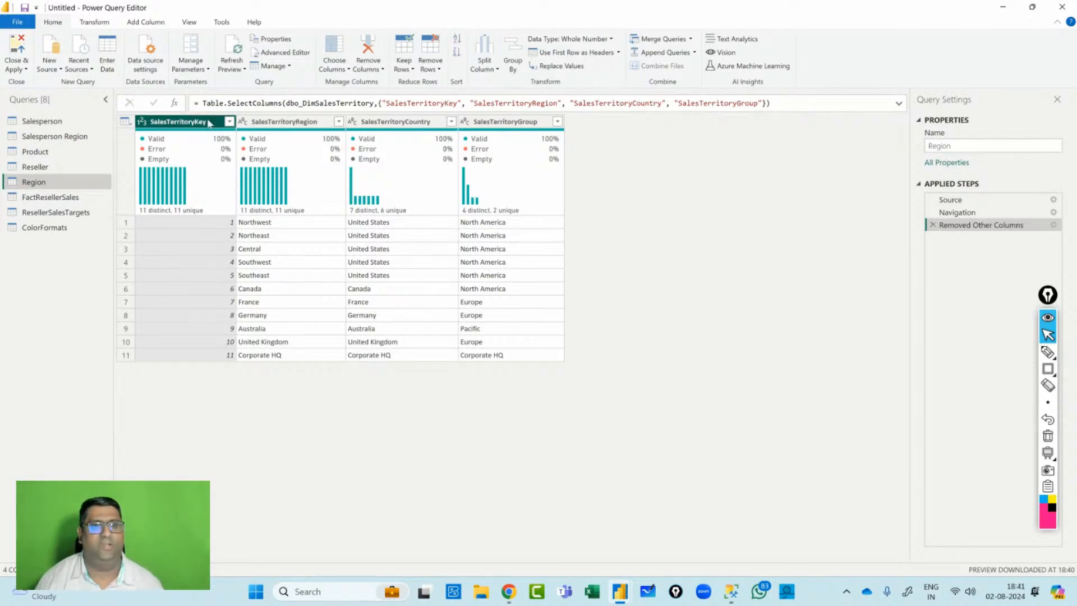
Rename the SalesTerritoryRegion column of the Region query as Region.
double_click(297, 122)
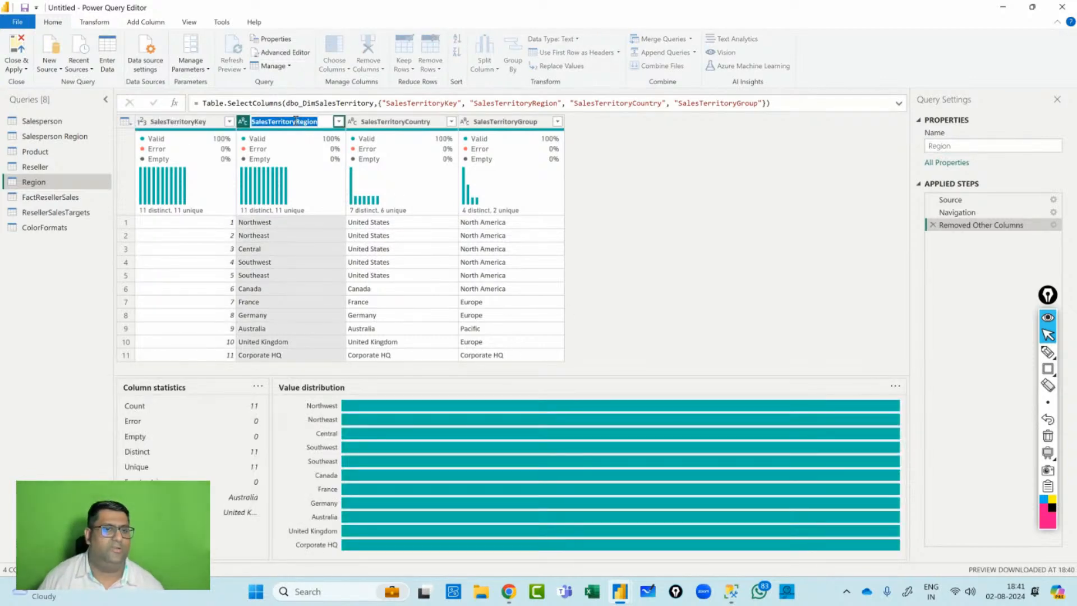
click(295, 121)
key(BackSpace)
key(BackSpace)
key(BackSpace)
key(BackSpace)
key(BackSpace)
key(BackSpace)
key(BackSpace)
key(BackSpace)
key(BackSpace)
key(BackSpace)
key(BackSpace)
key(BackSpace)
key(BackSpace)
key(BackSpace)
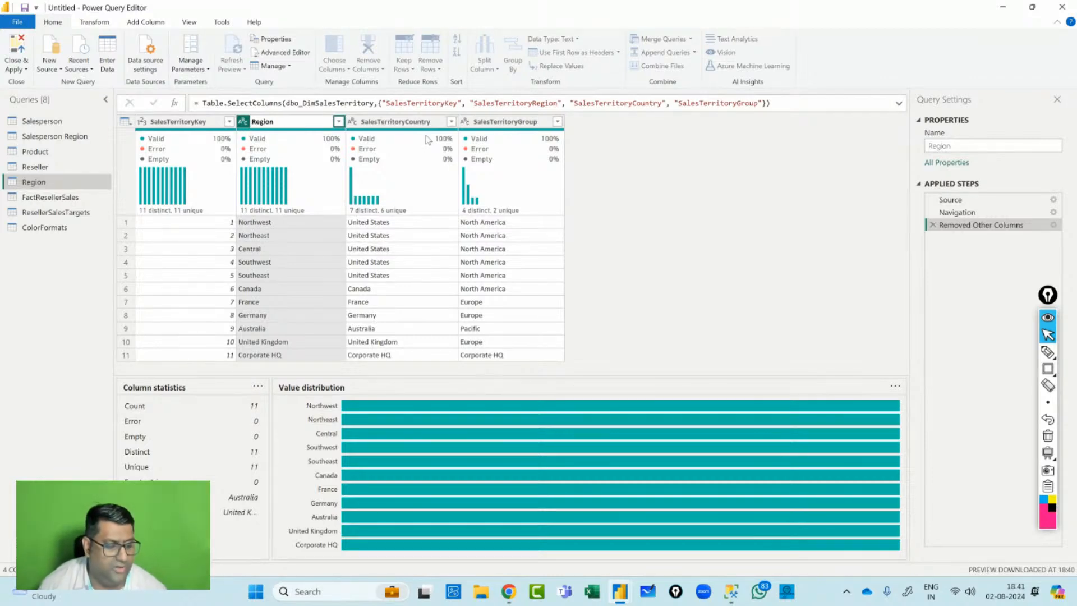
Rename the SalesTerritoryCountry column of the Region query as Country.
double_click(413, 123)
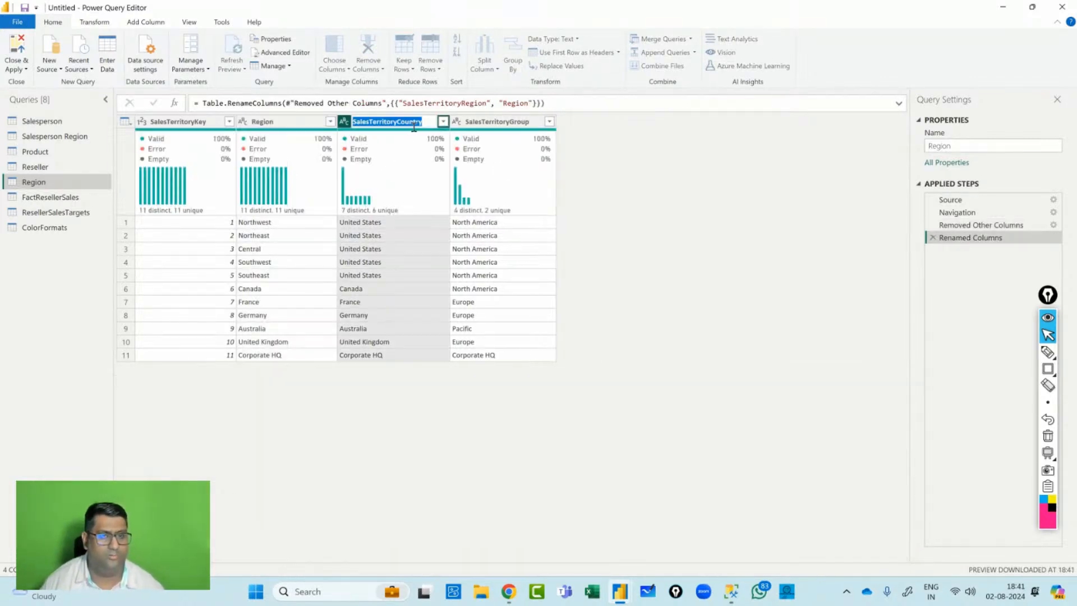
text(Country)
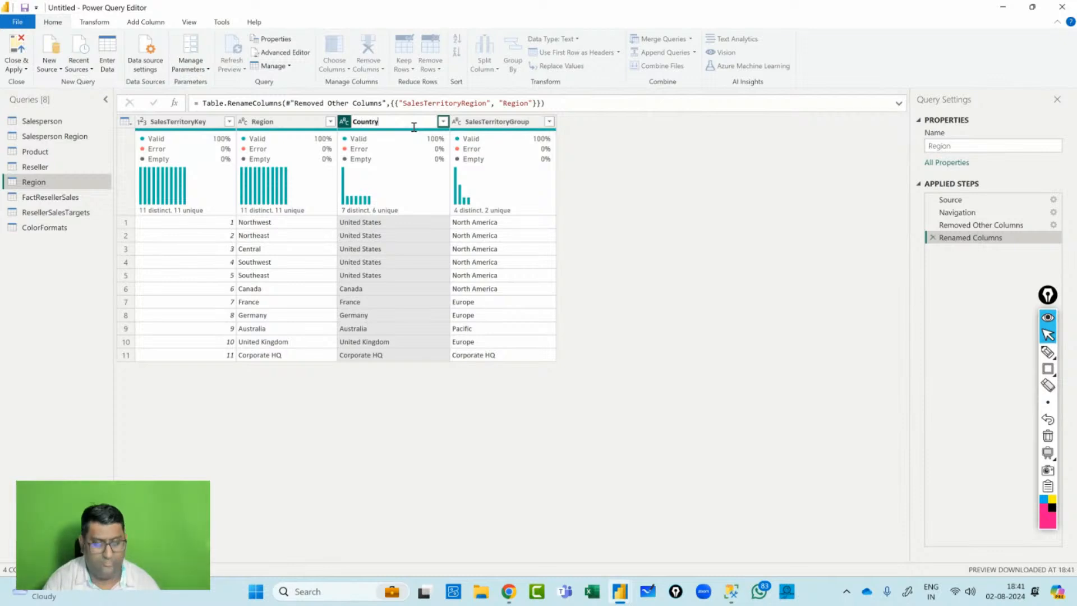
key(Return)
Rename the SalesTerritoryGroup column of the Region query as Group.
click(519, 125)
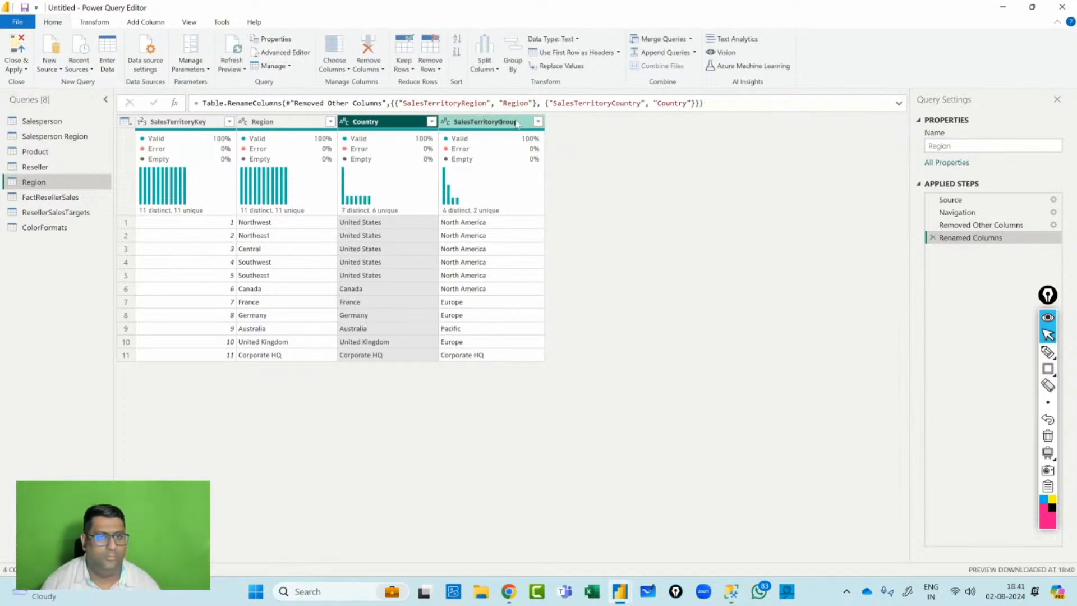
double_click(500, 120)
key(Home)
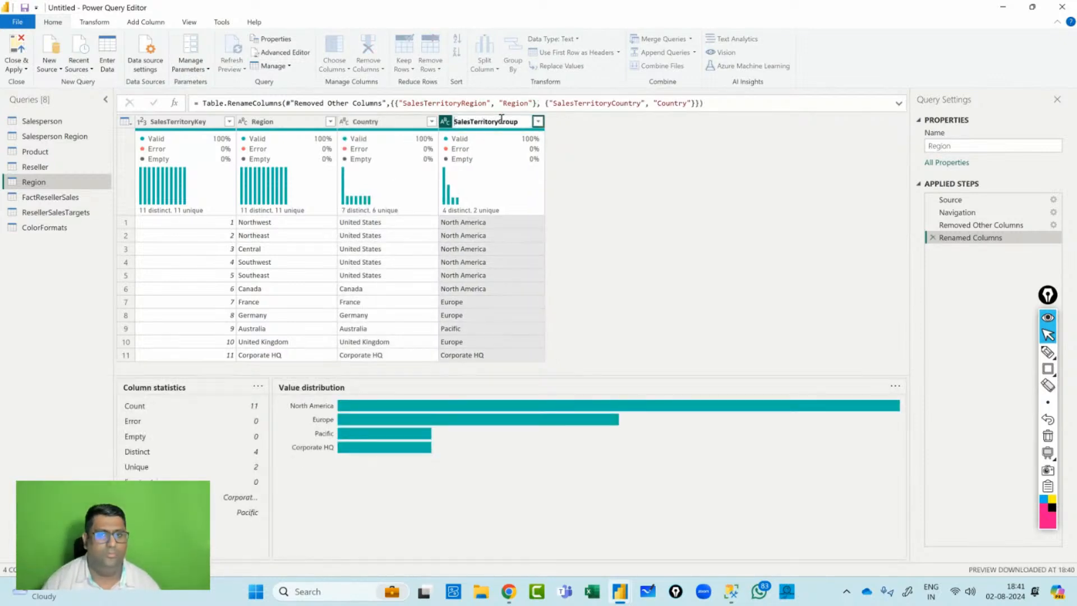
key(Delete)
key(Delete)
key(Delete)
key(Delete)
key(Delete)
key(Delete)
key(Delete)
key(Delete)
key(Delete)
key(Delete)
key(Delete)
key(Delete)
key(Delete)
key(Delete)
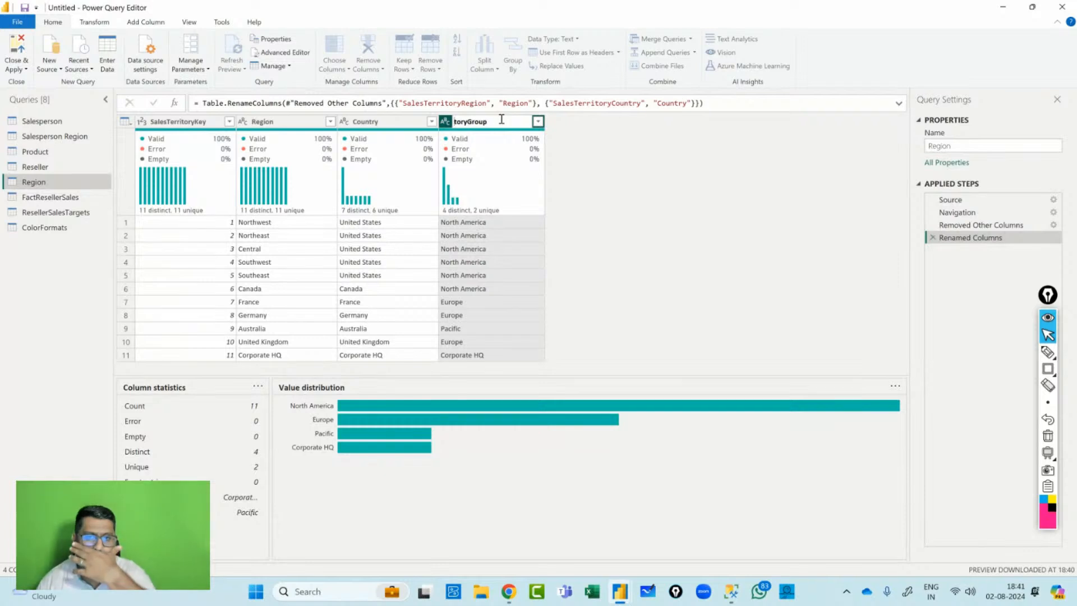
key(Return)
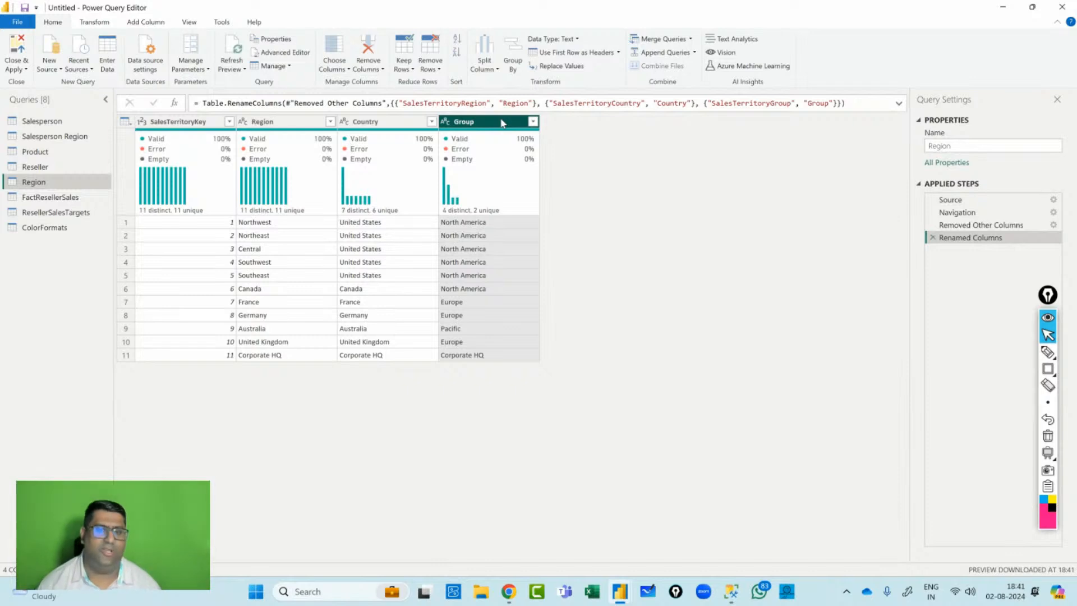
Rename the FactResellerSales query as Sales.
click(74, 201)
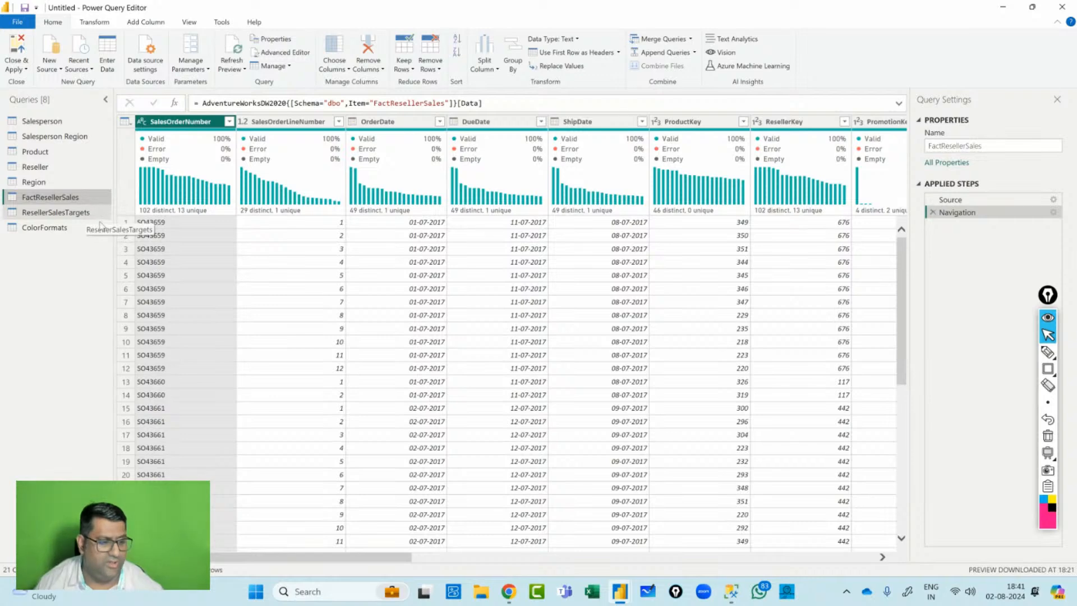
click(965, 146)
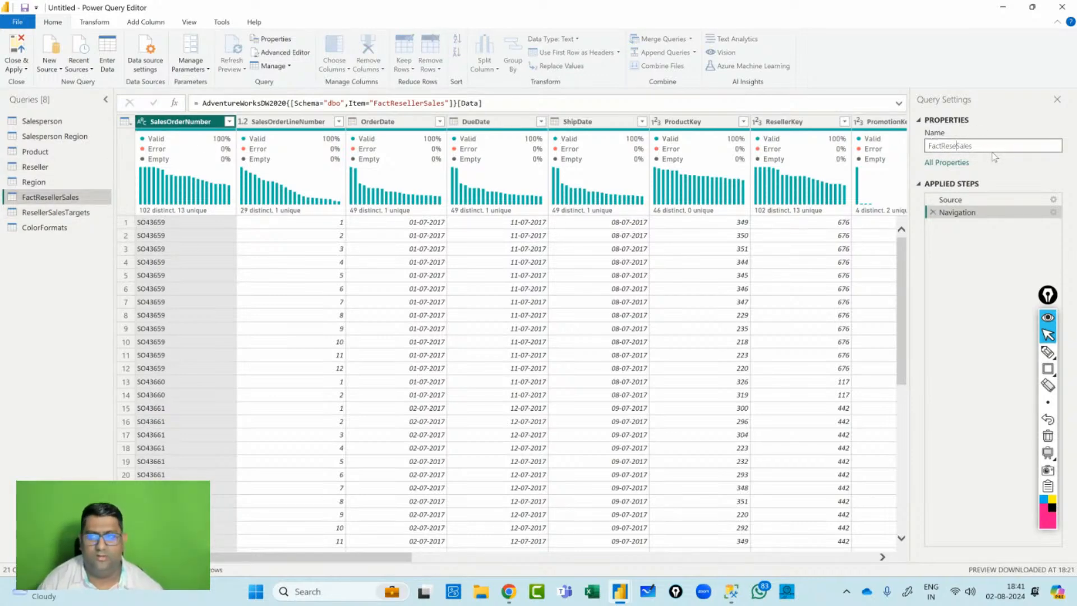
key(BackSpace)
key(BackSpace)
key(BackSpace)
key(BackSpace)
key(BackSpace)
key(BackSpace)
key(BackSpace)
key(BackSpace)
key(BackSpace)
key(BackSpace)
key(Return)
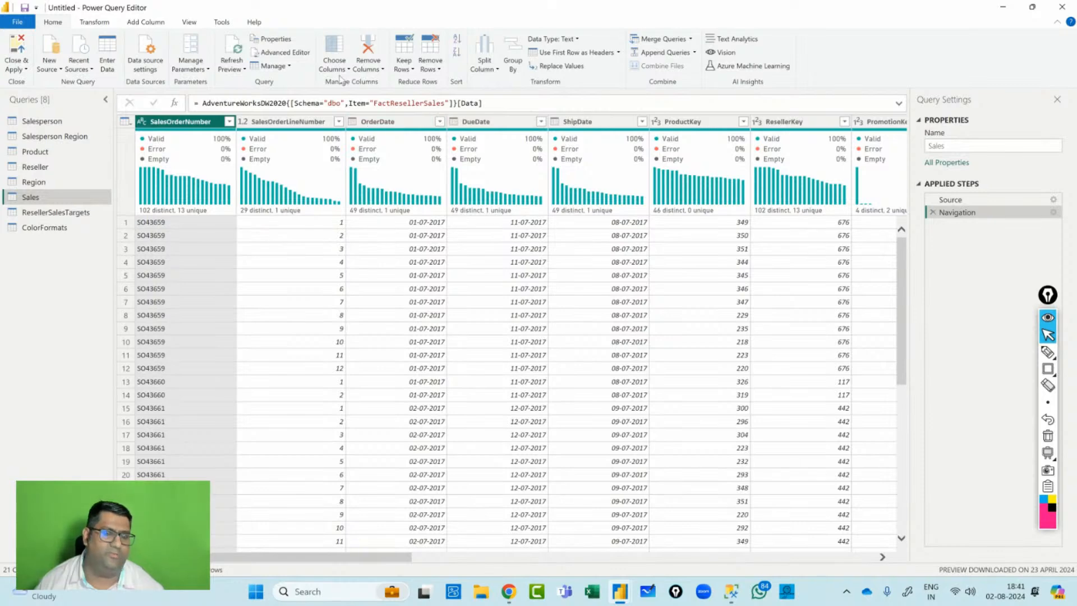
Keep only SalesOrderNumber, OrderDate, ProductKey, ResellerKey, EmployeeKey, SalesTerritoryKey, OrderQuantity, UnitPrice, TotalProductCost and SalesAmount in the Sales query.
click(334, 59)
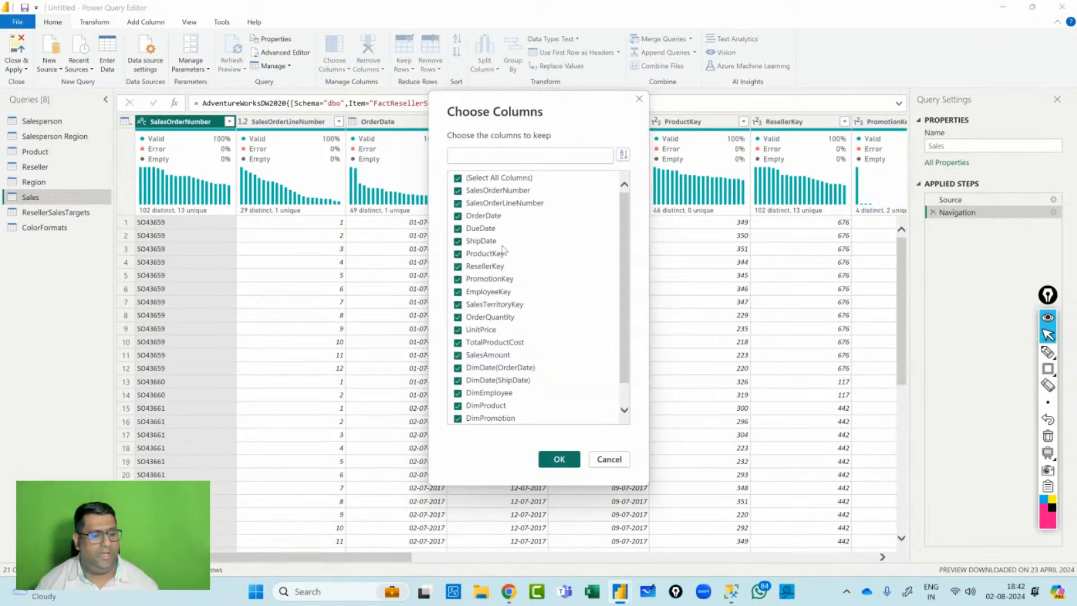
click(471, 178)
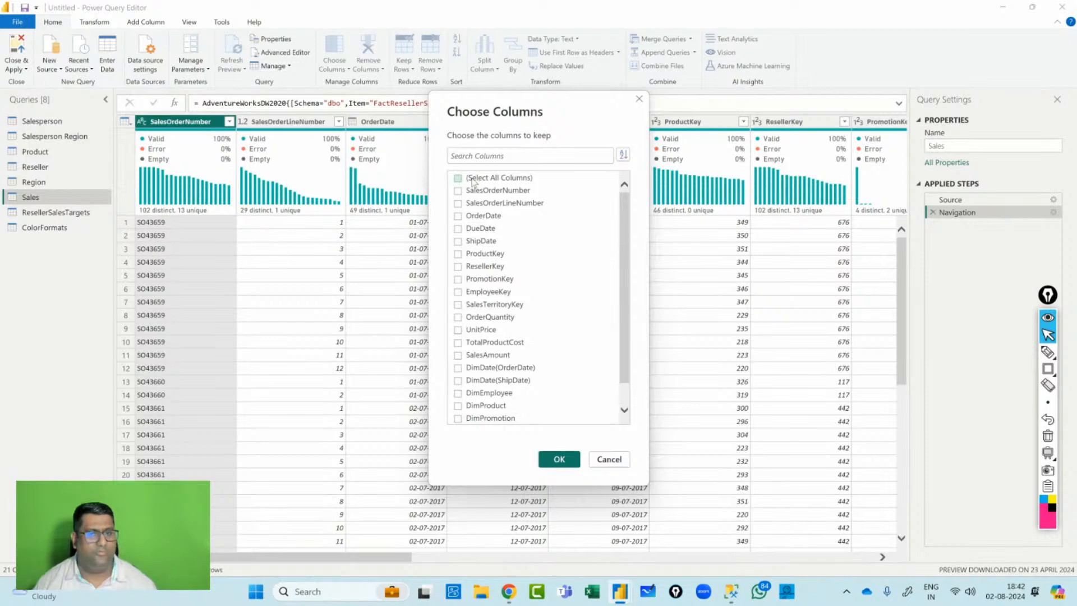
click(458, 190)
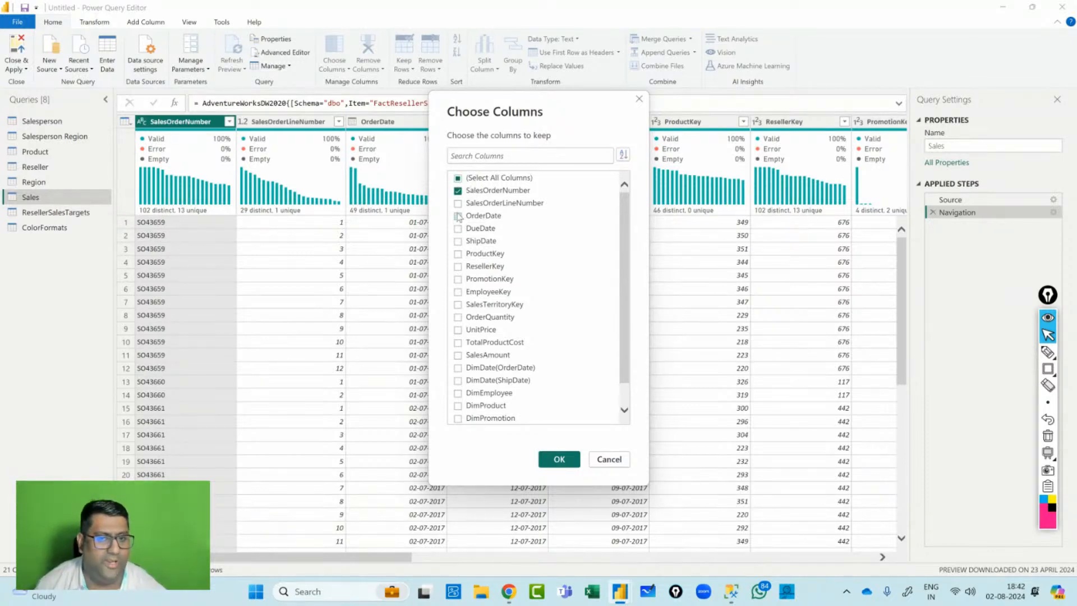
click(457, 216)
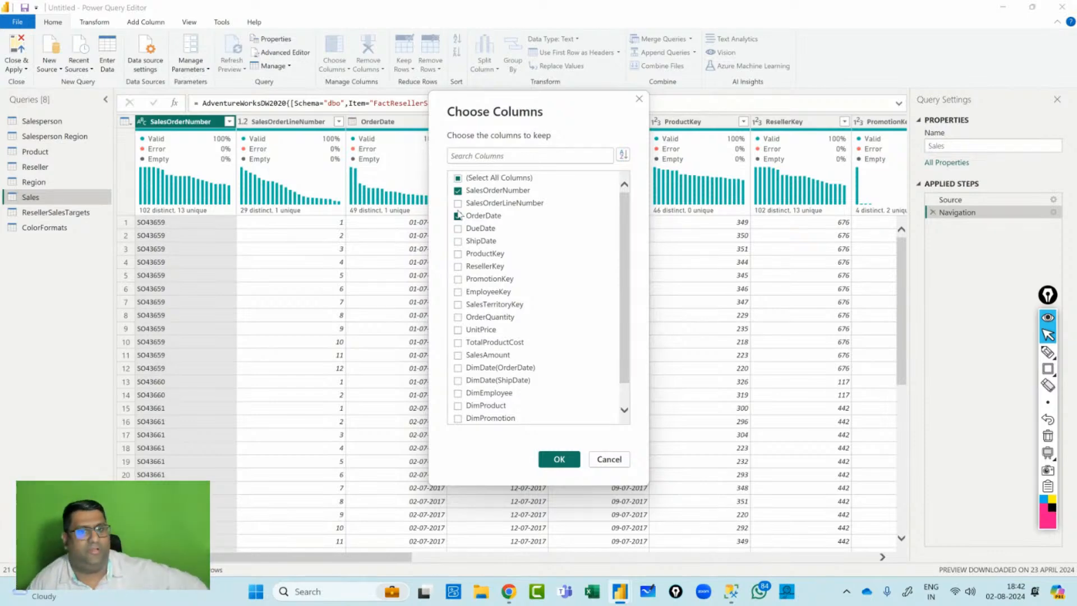
click(458, 254)
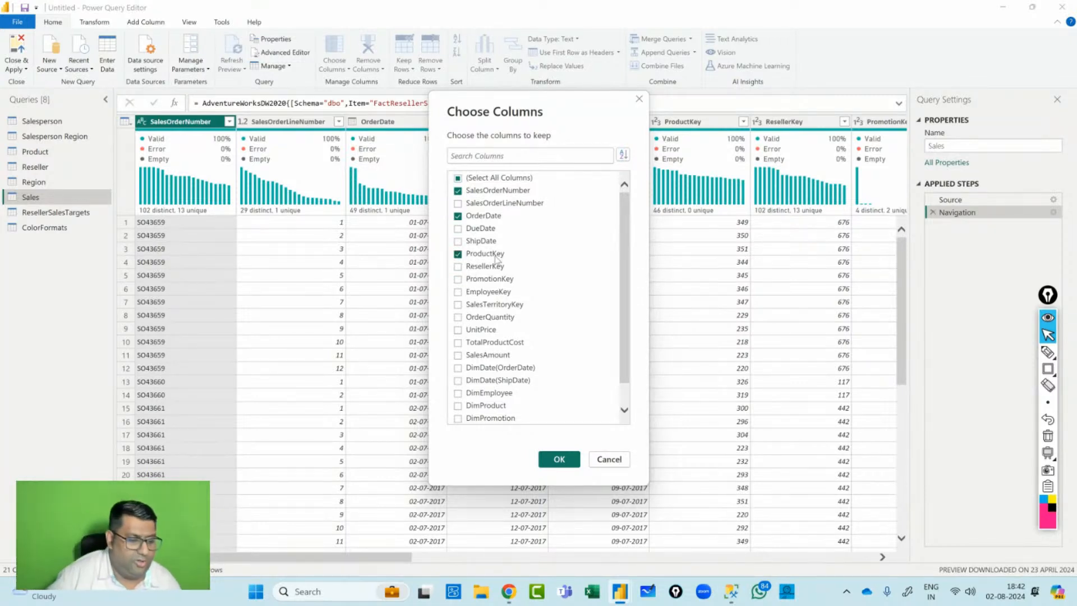
click(457, 266)
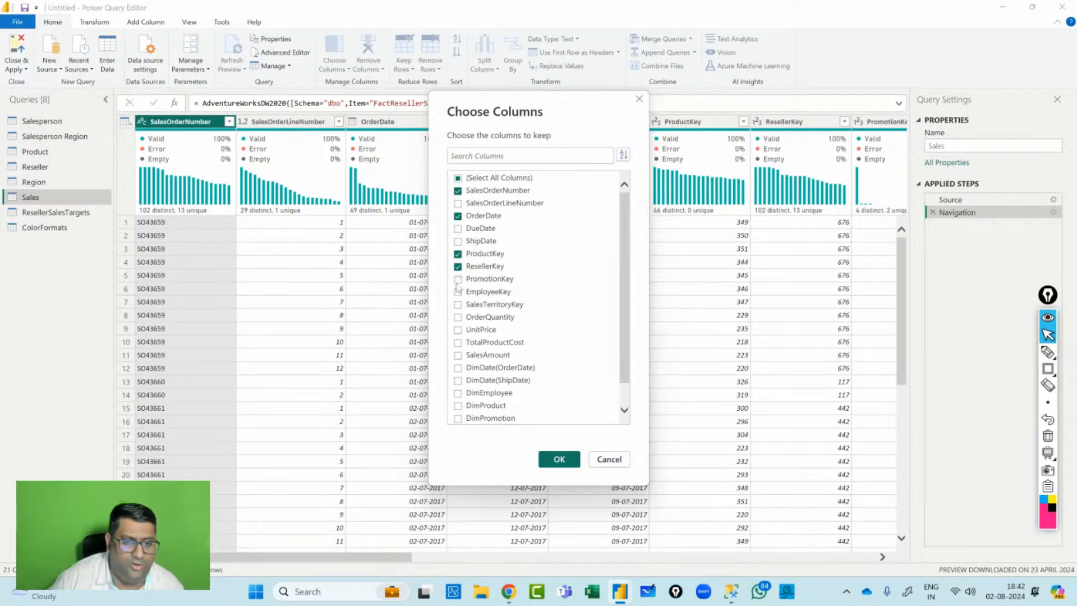
click(458, 291)
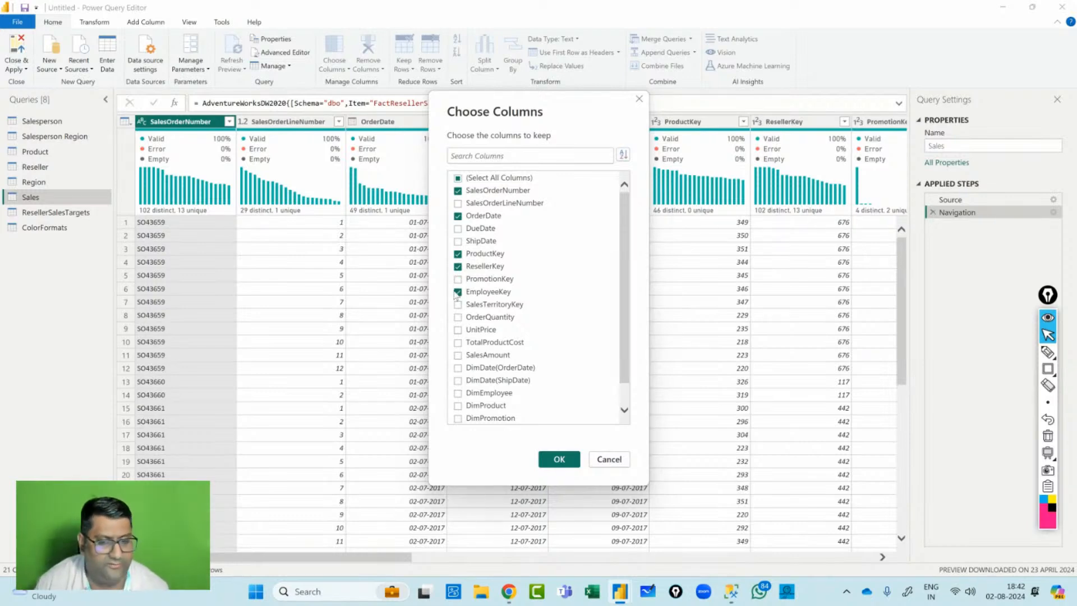
click(459, 304)
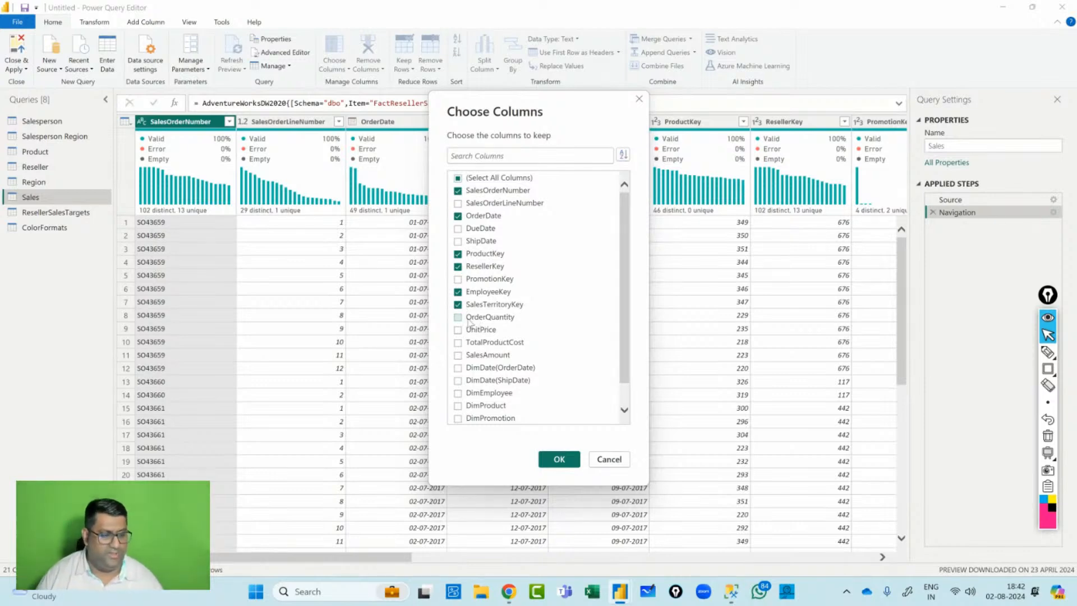
scroll(464, 315, down, 1)
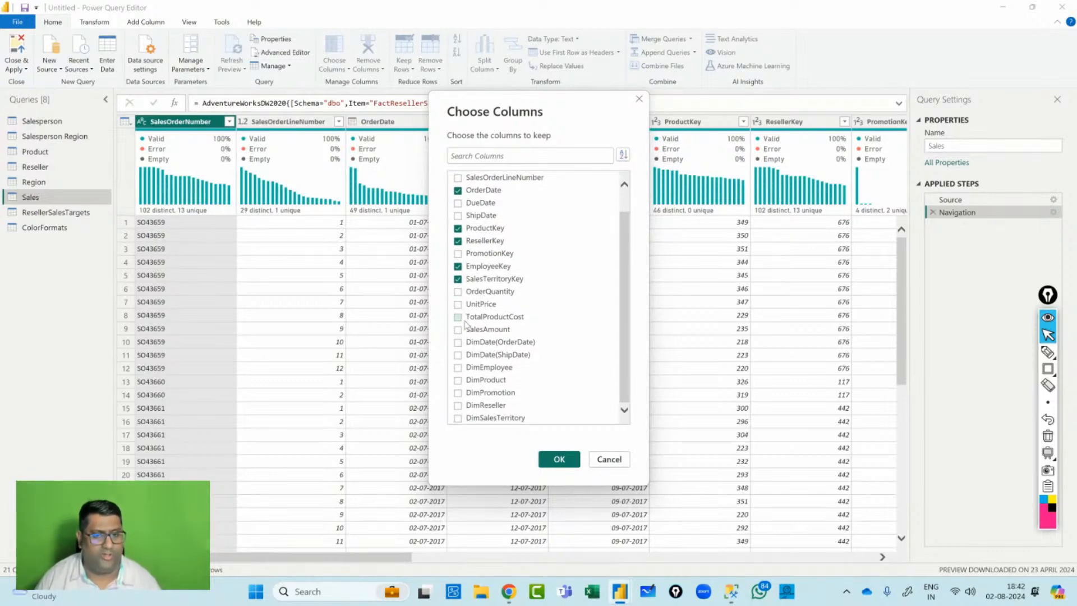
click(457, 292)
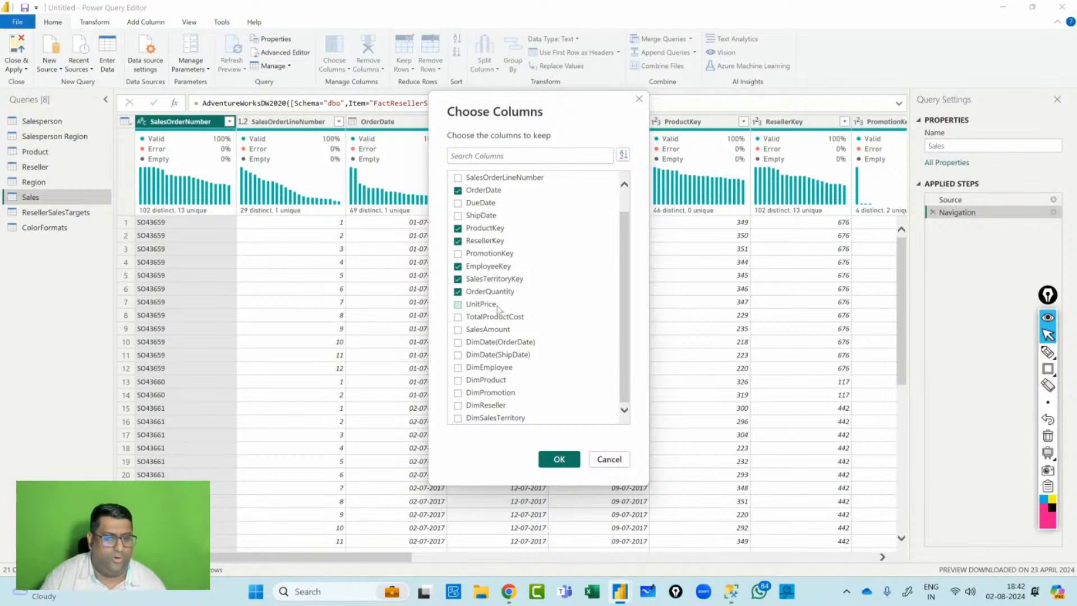
click(458, 304)
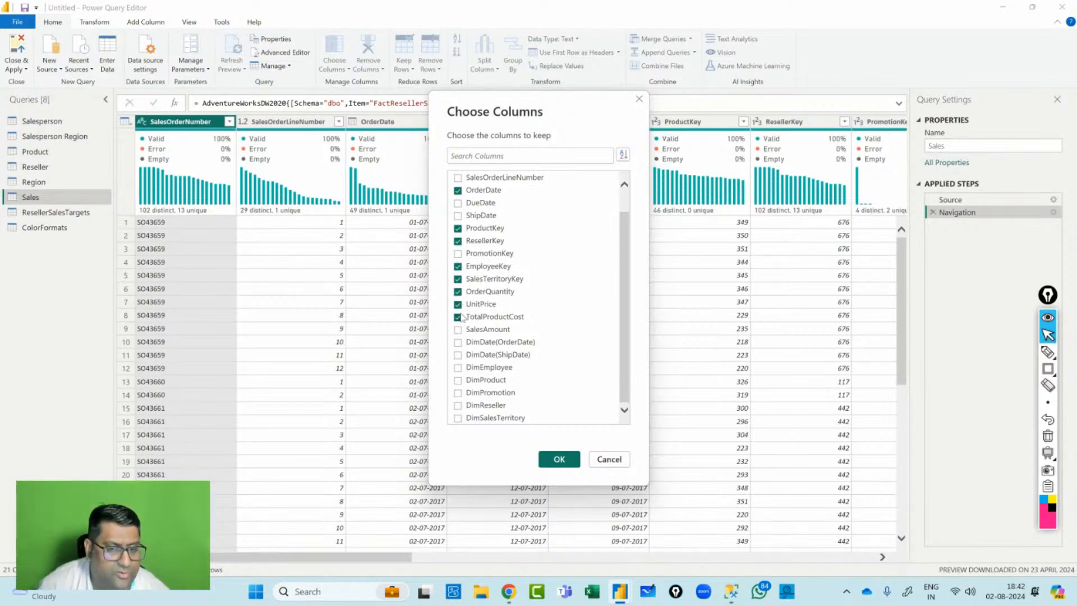
click(458, 317)
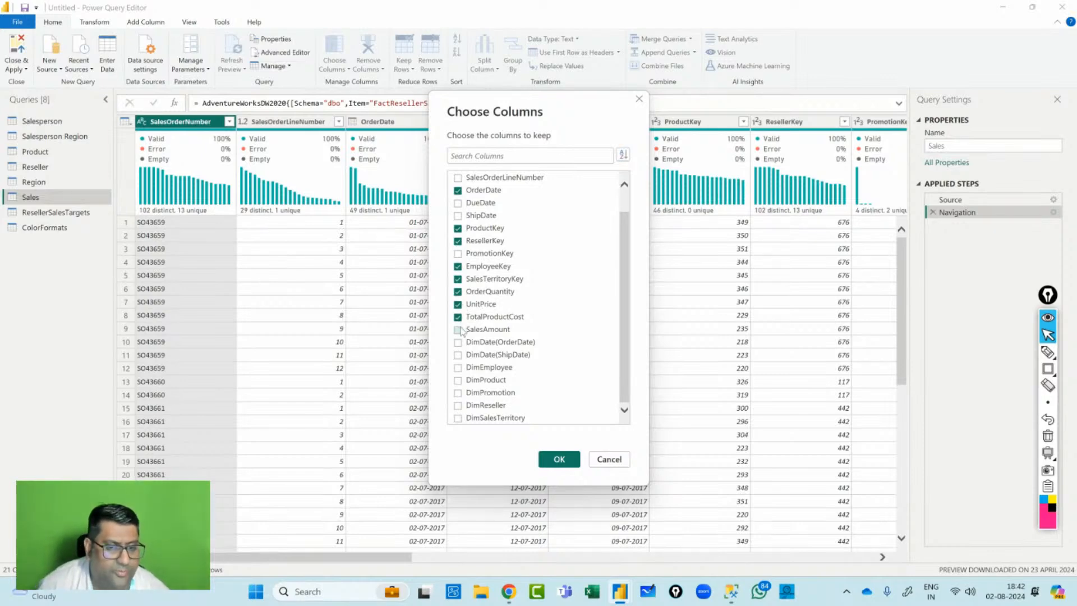
click(458, 329)
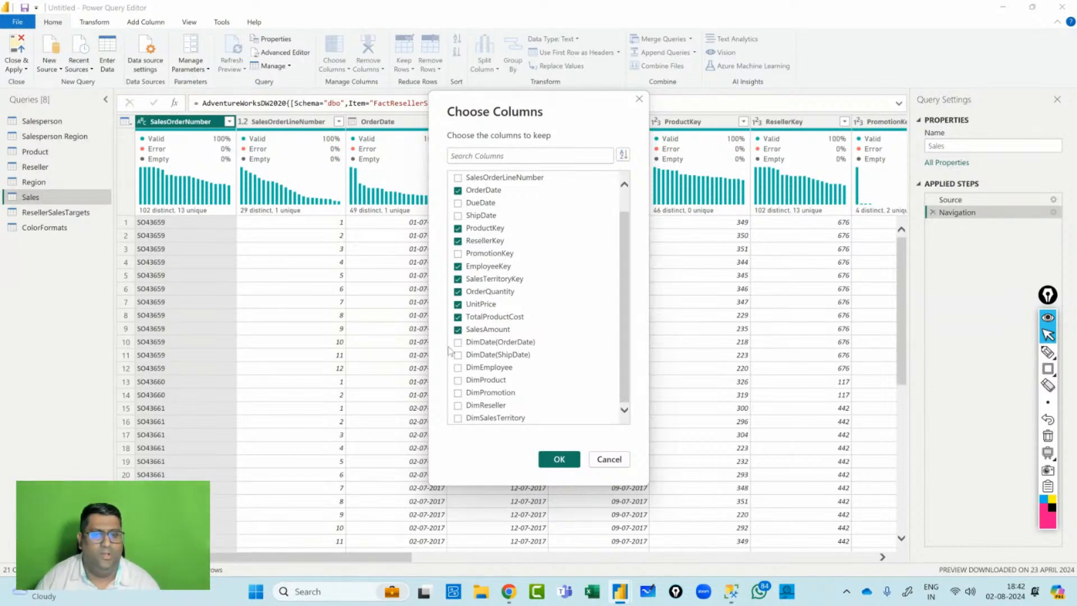
scroll(452, 350, up, 2)
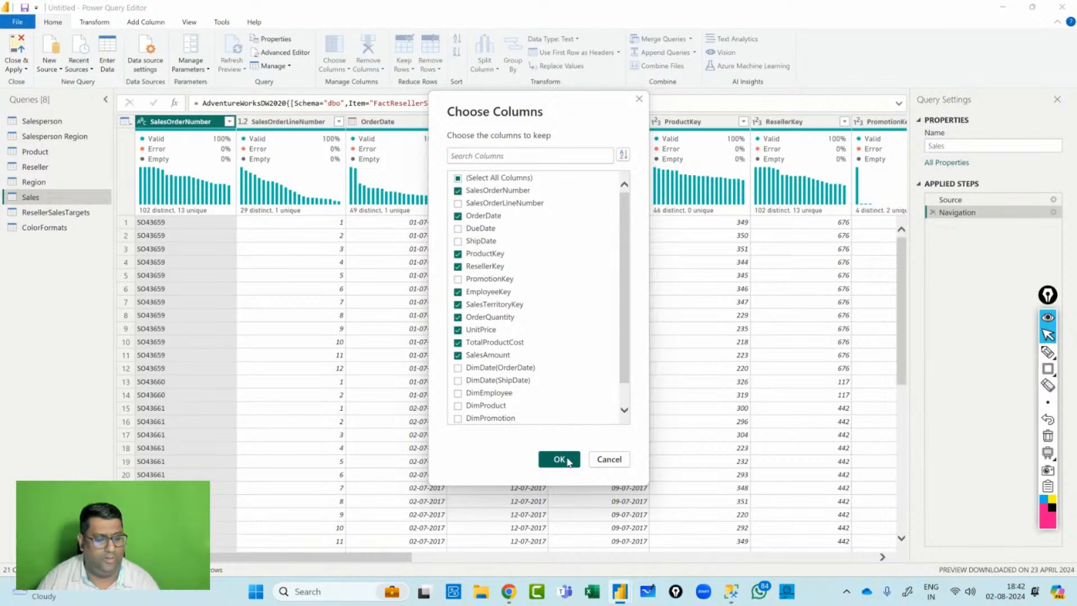
click(568, 462)
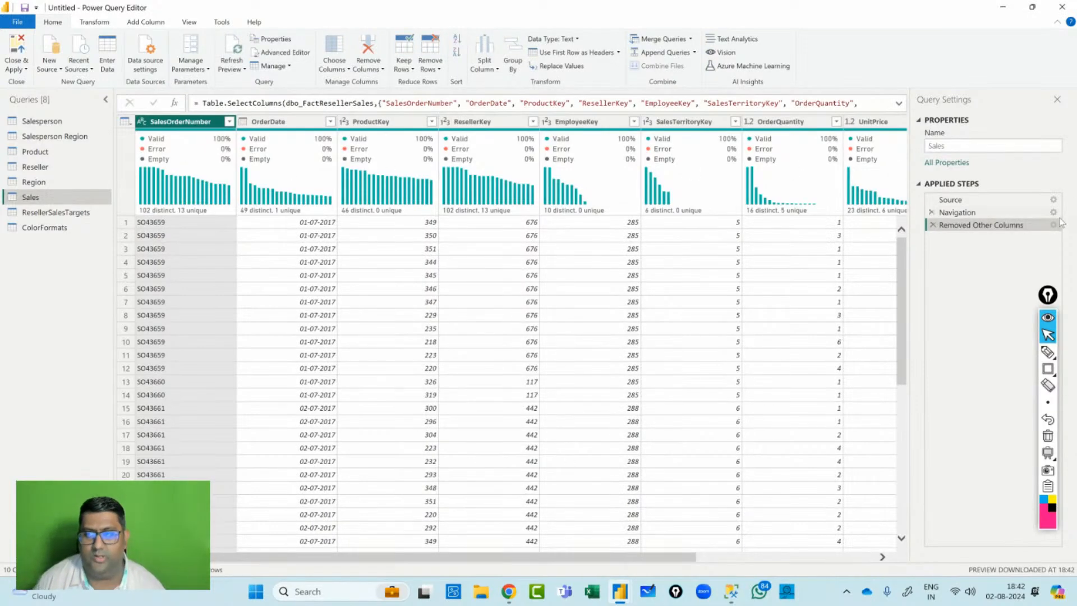
Add DimProduct to the columns kept by the Removed Other Columns step of the Sales query.
click(1053, 225)
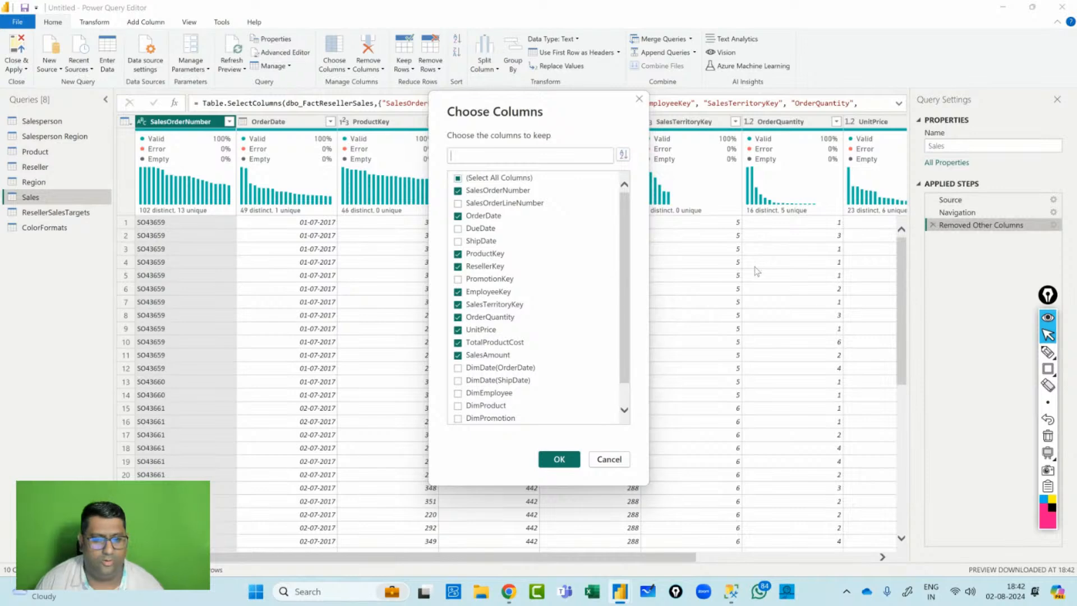
scroll(547, 332, down, 1)
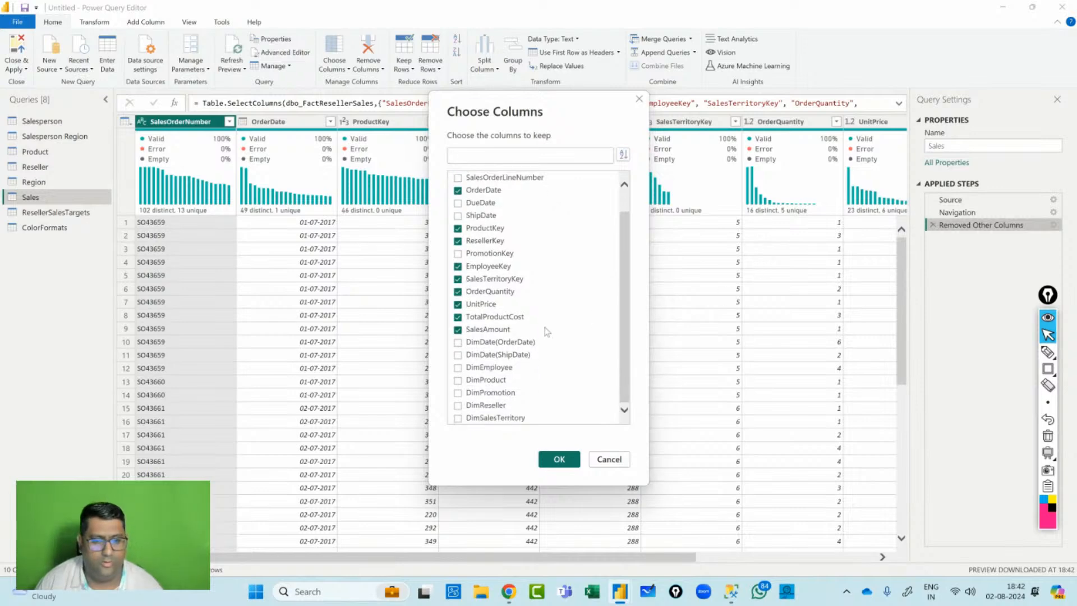
click(458, 380)
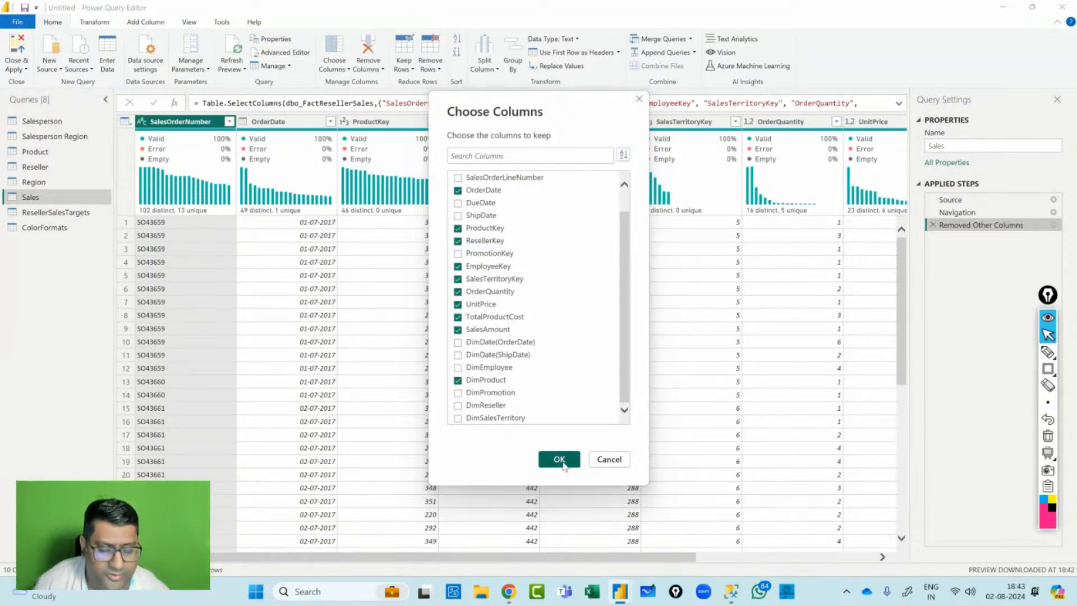
click(562, 459)
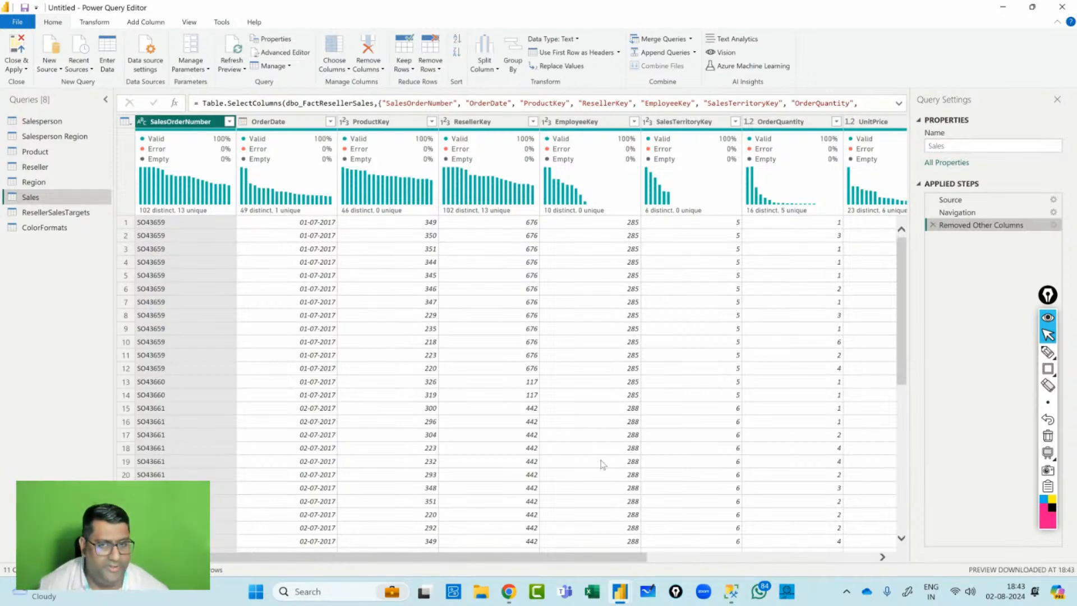
drag(614, 559, 855, 569)
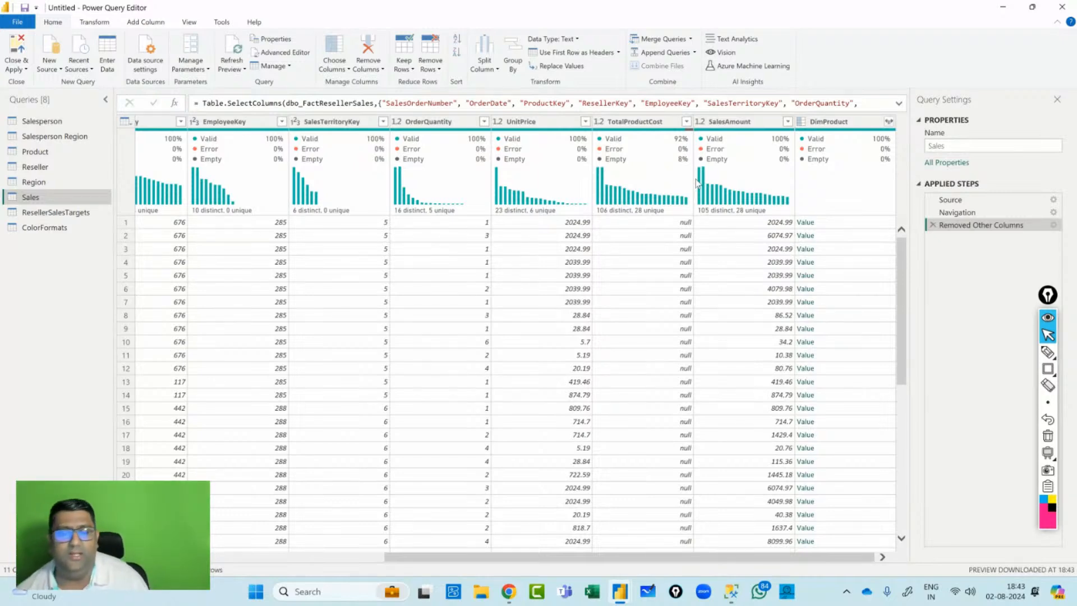
Expand the DimProduct column of the Sales query to include only StandardCost.
mouse_move(628, 180)
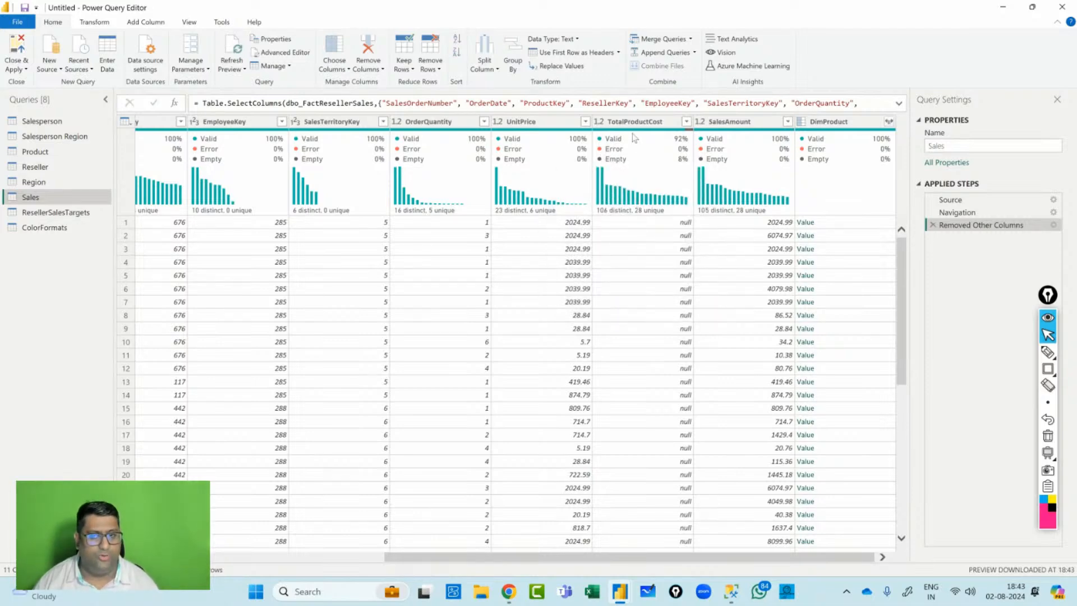
mouse_move(638, 205)
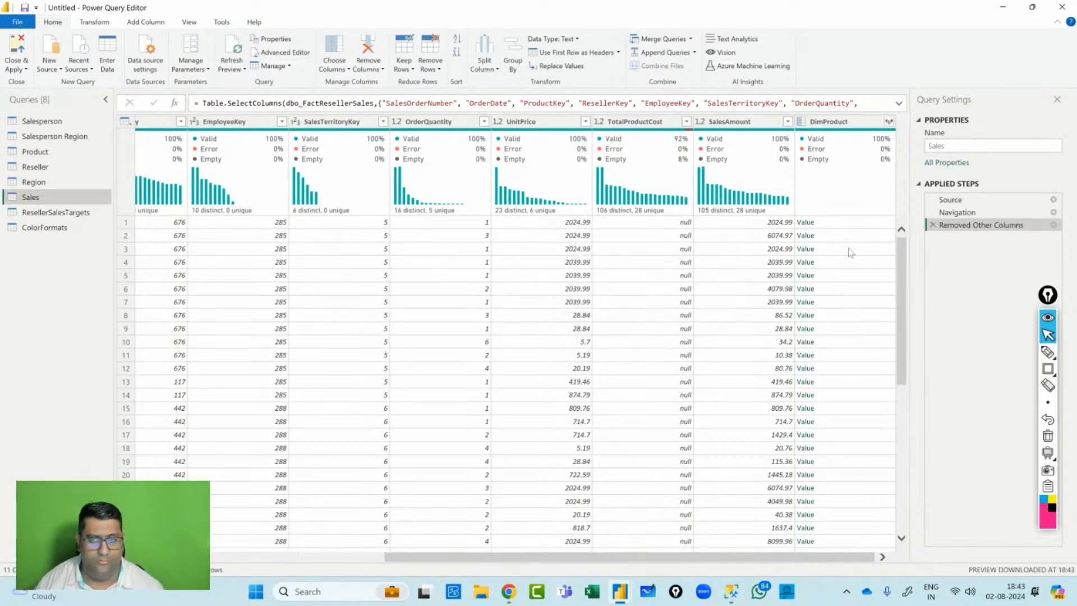
click(888, 121)
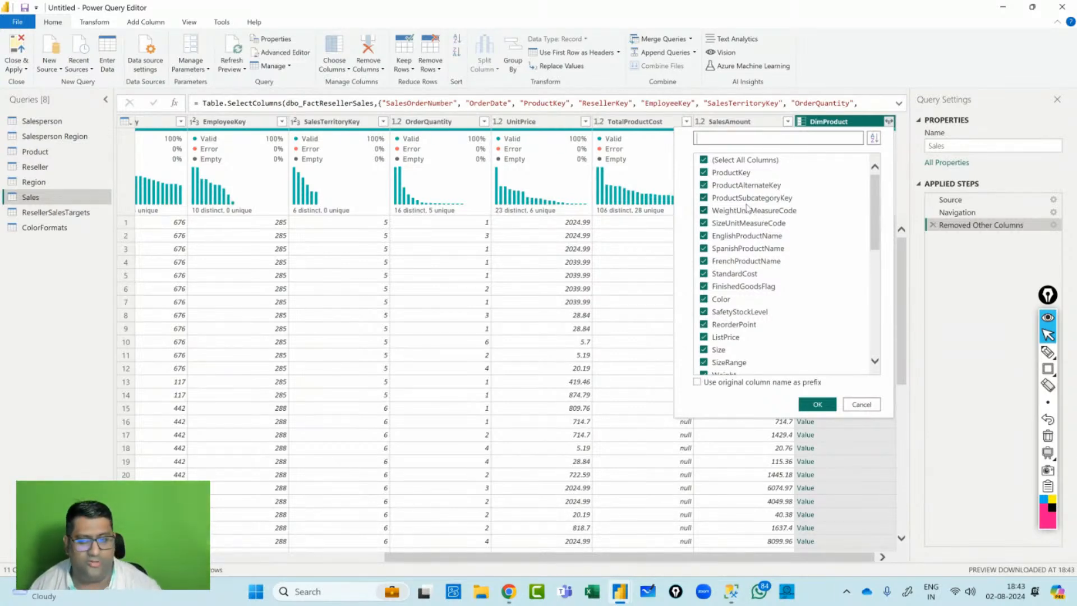
click(704, 160)
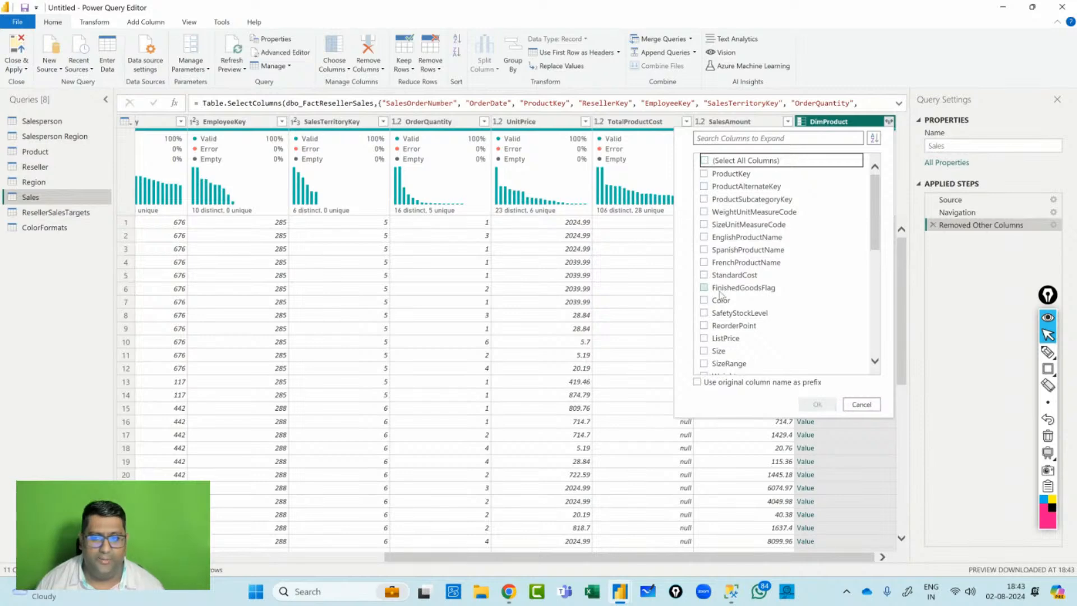
scroll(720, 294, down, 8)
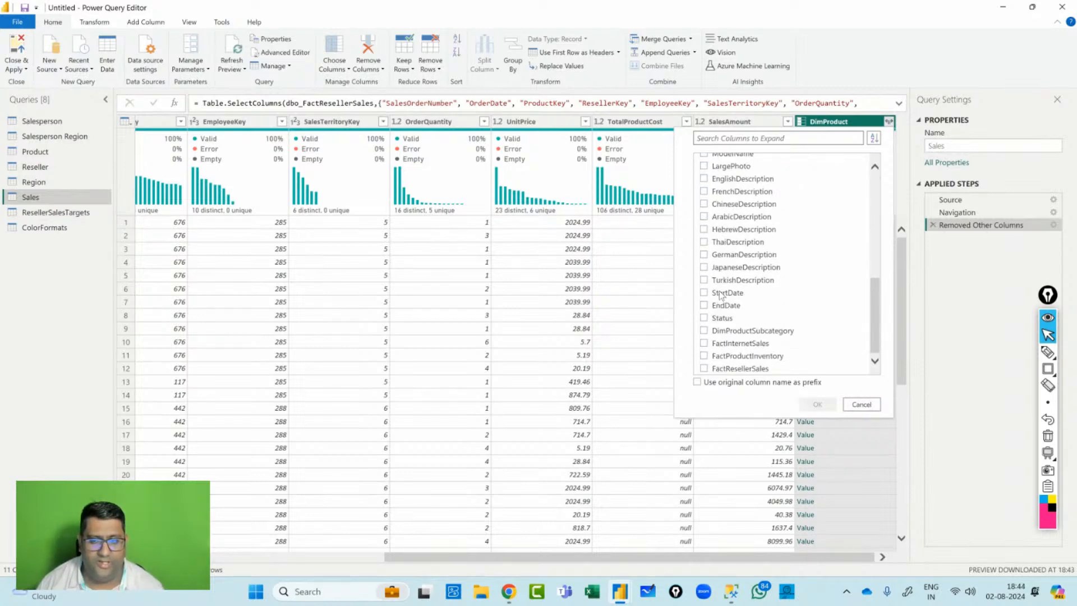
scroll(720, 291, up, 7)
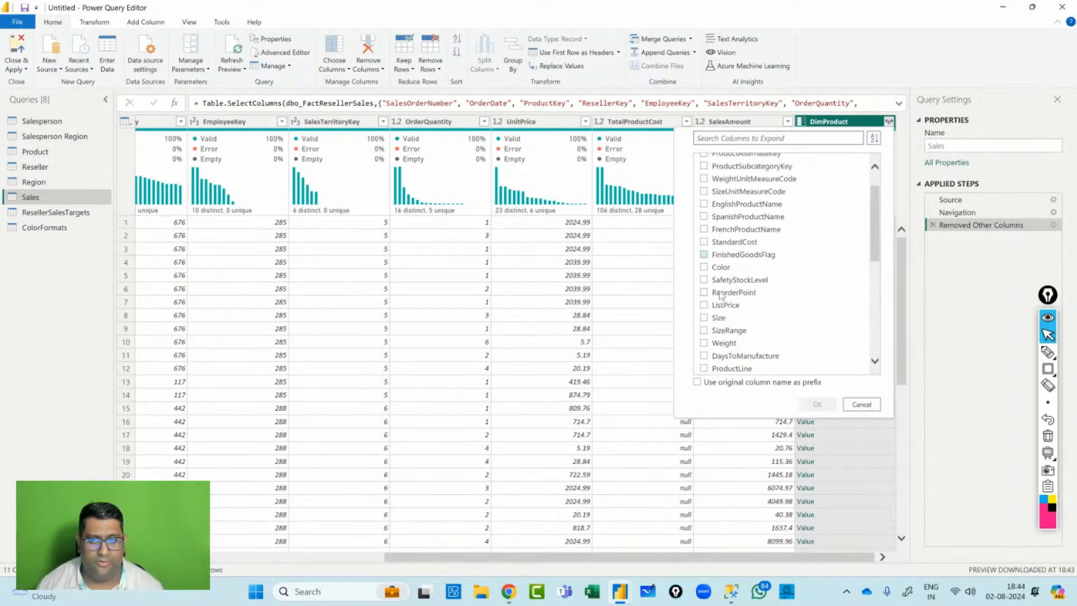
click(704, 241)
click(817, 404)
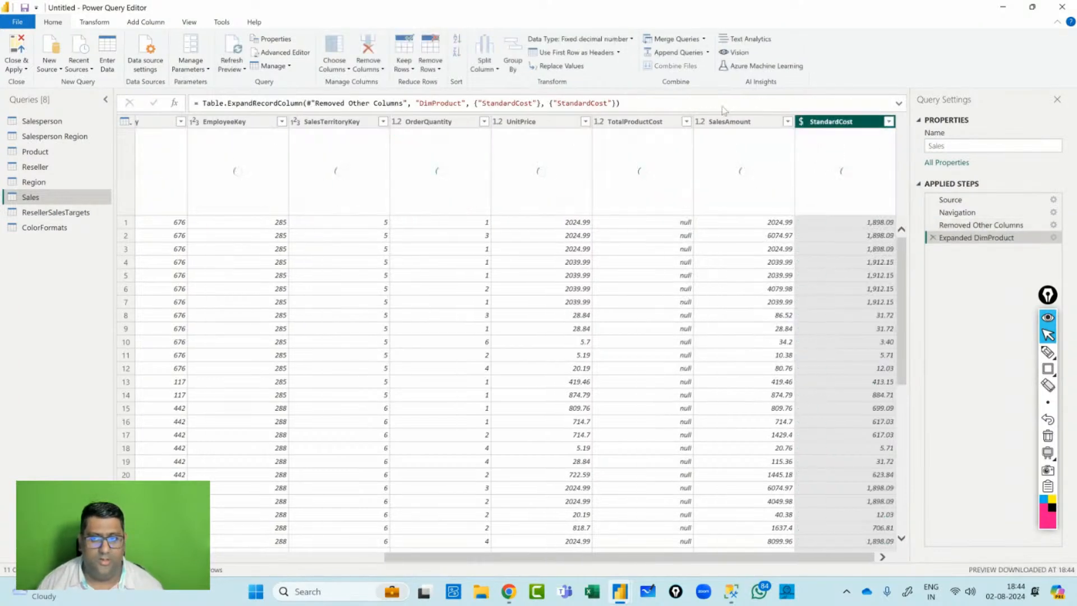
Examine the column statistics and value distribution of TotalProductCost and StandardCost in the Sales query.
mouse_move(804, 218)
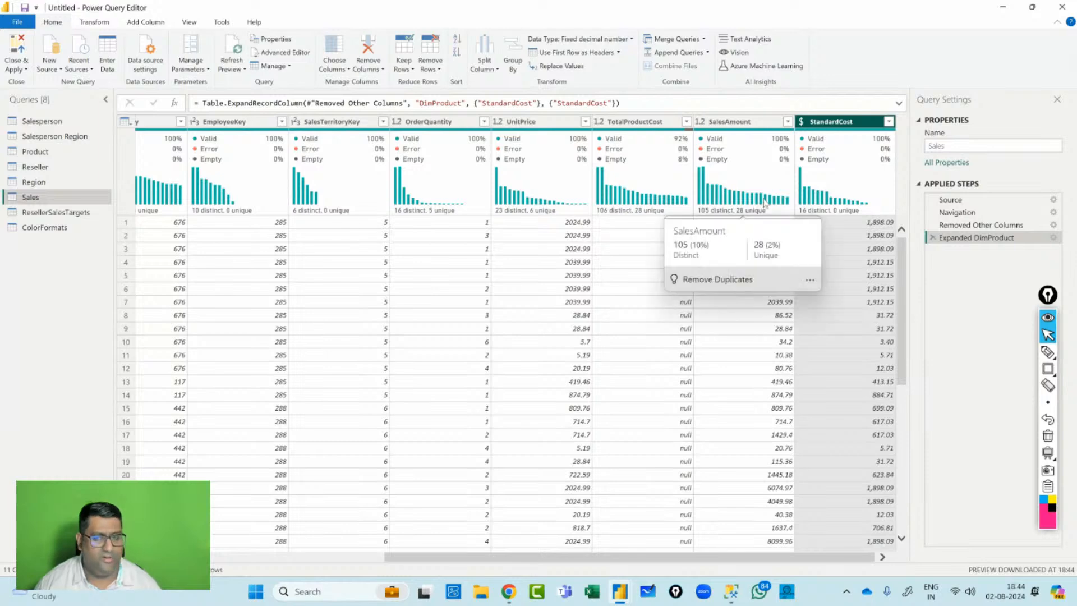
mouse_move(824, 147)
click(645, 147)
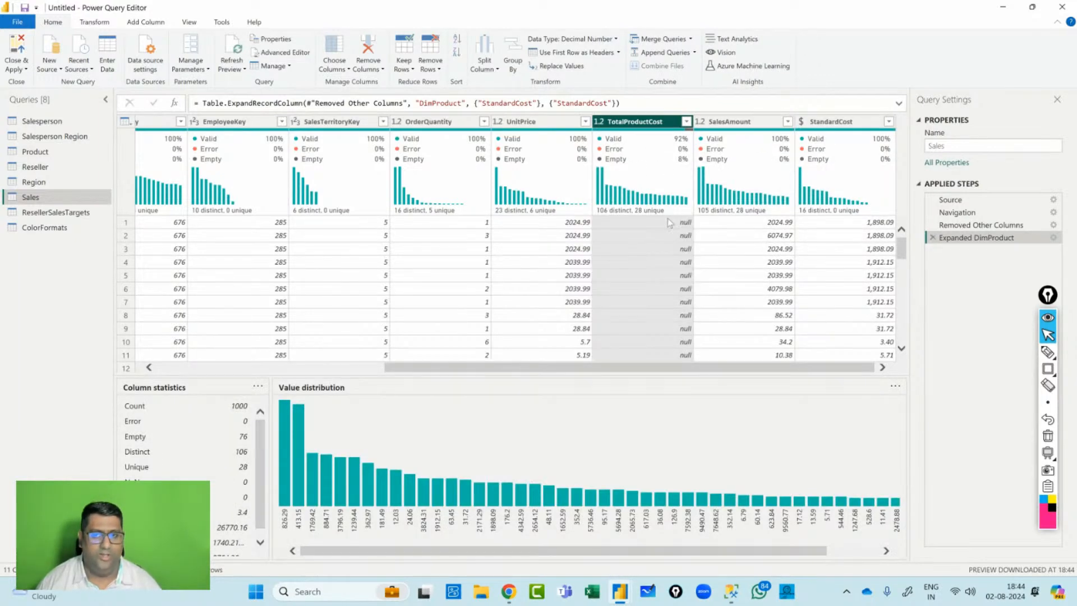
mouse_move(663, 162)
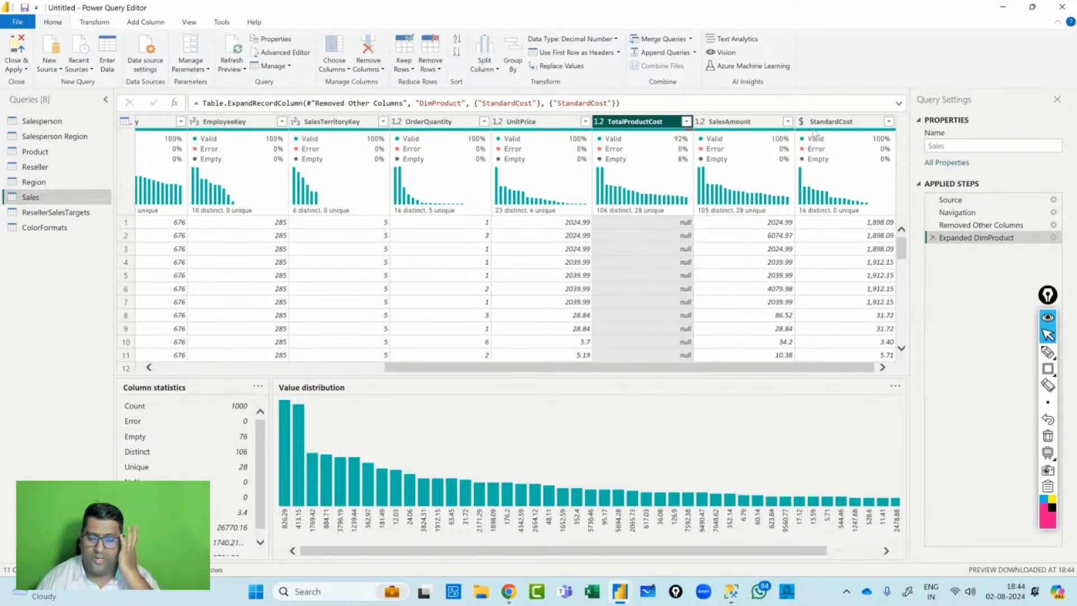
mouse_move(808, 132)
click(838, 123)
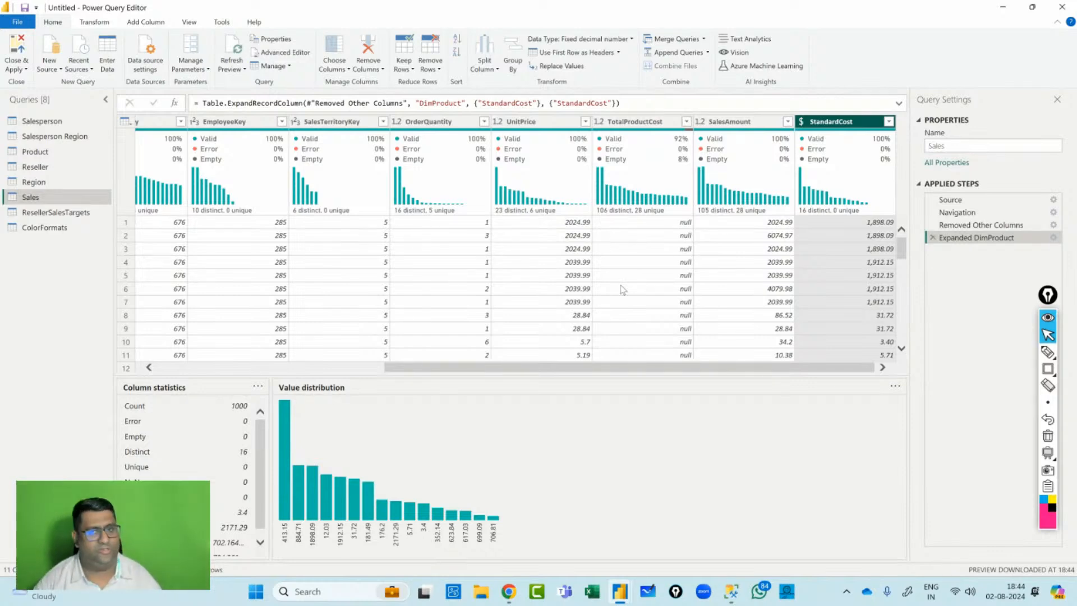
Start a custom column in the Sales query and name it Cost.
click(101, 24)
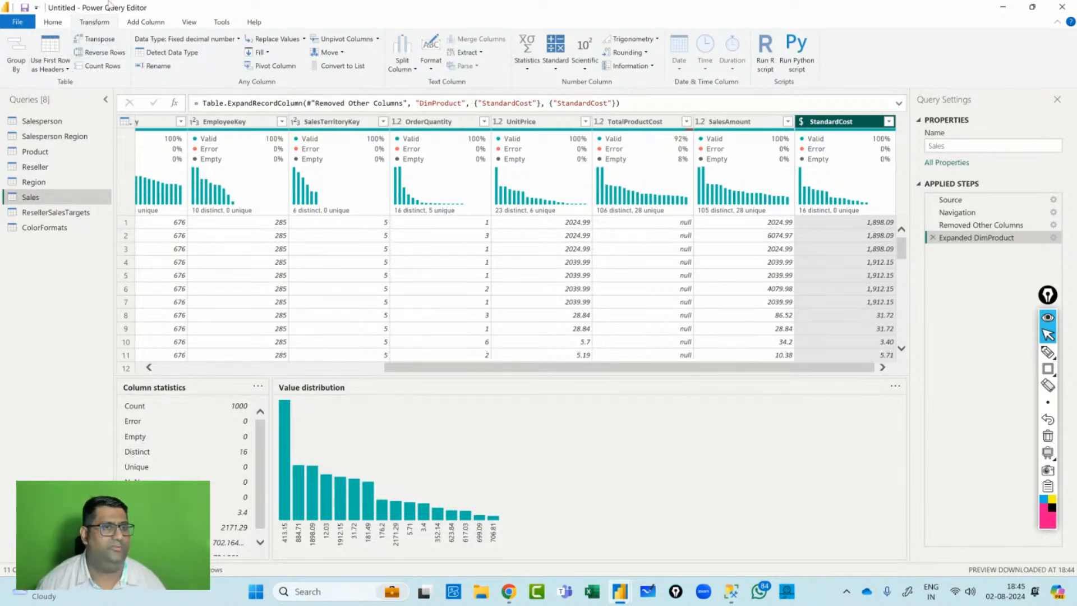
click(151, 23)
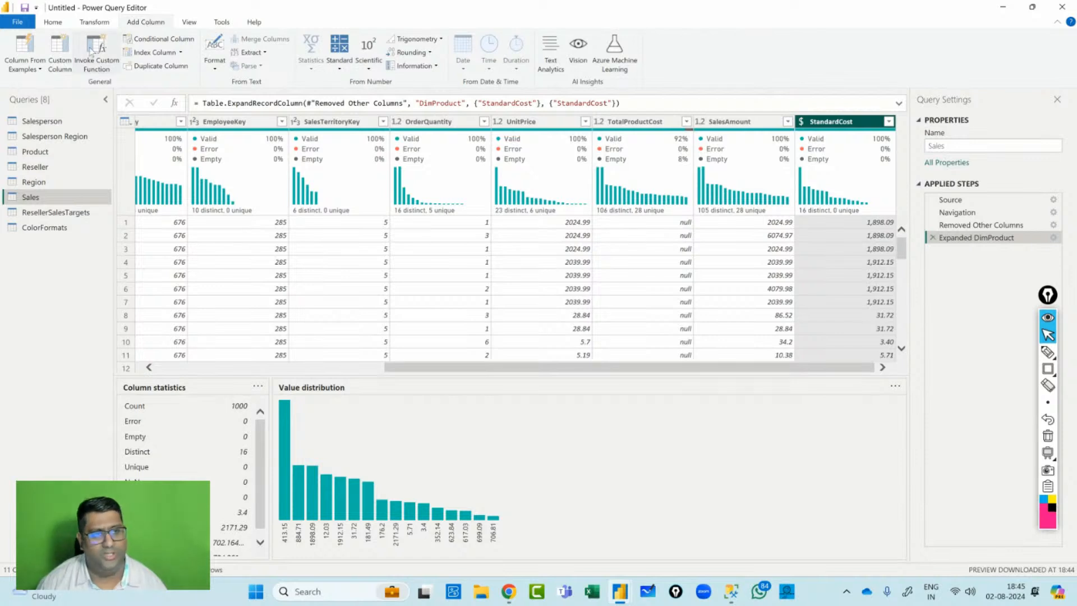
click(59, 56)
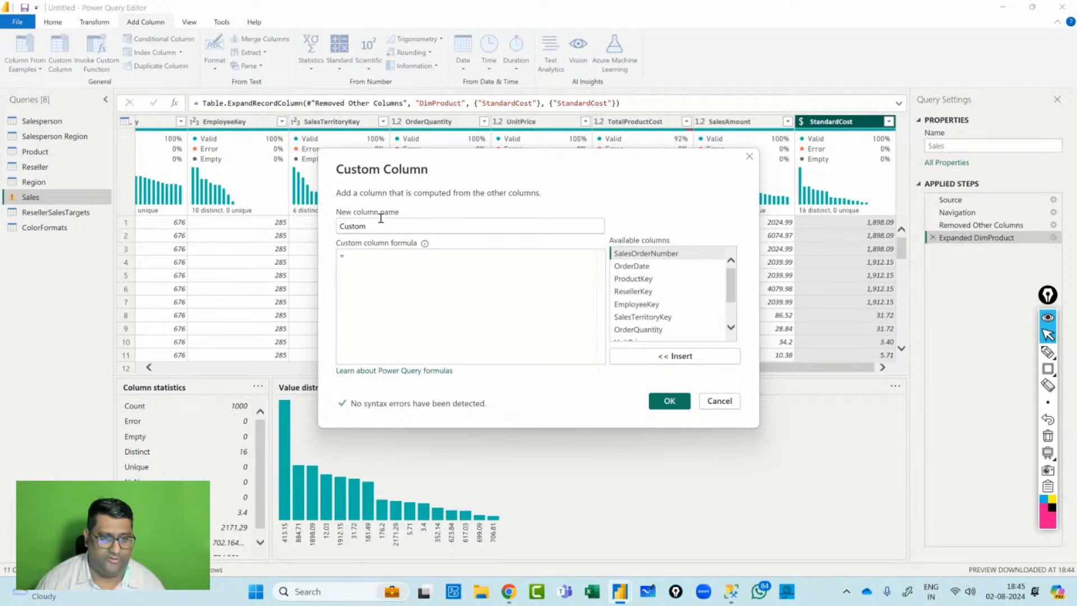
drag(380, 219, 184, 214)
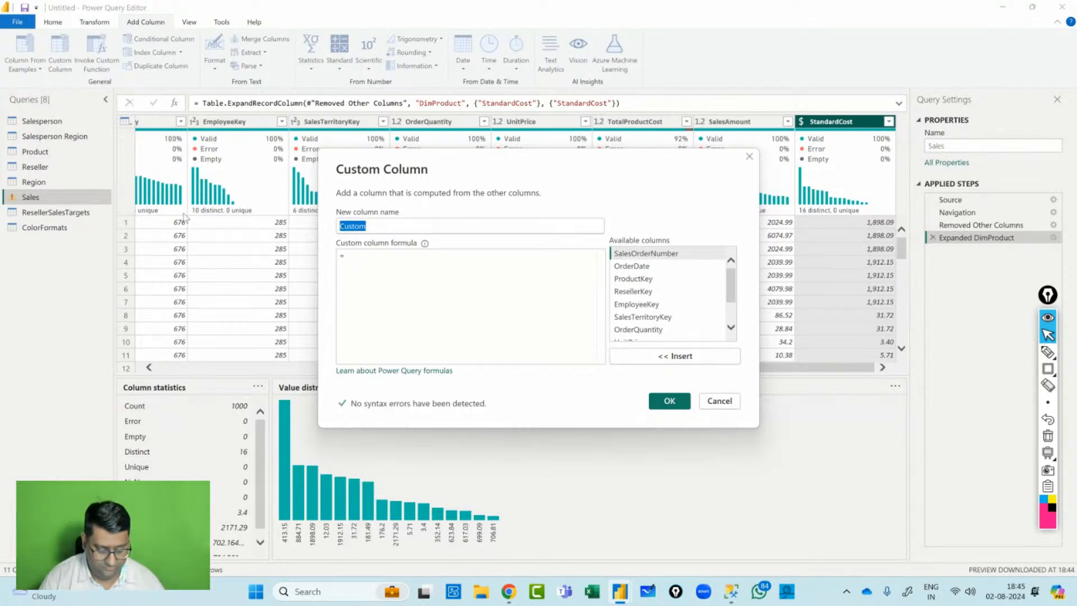
text(Cost)
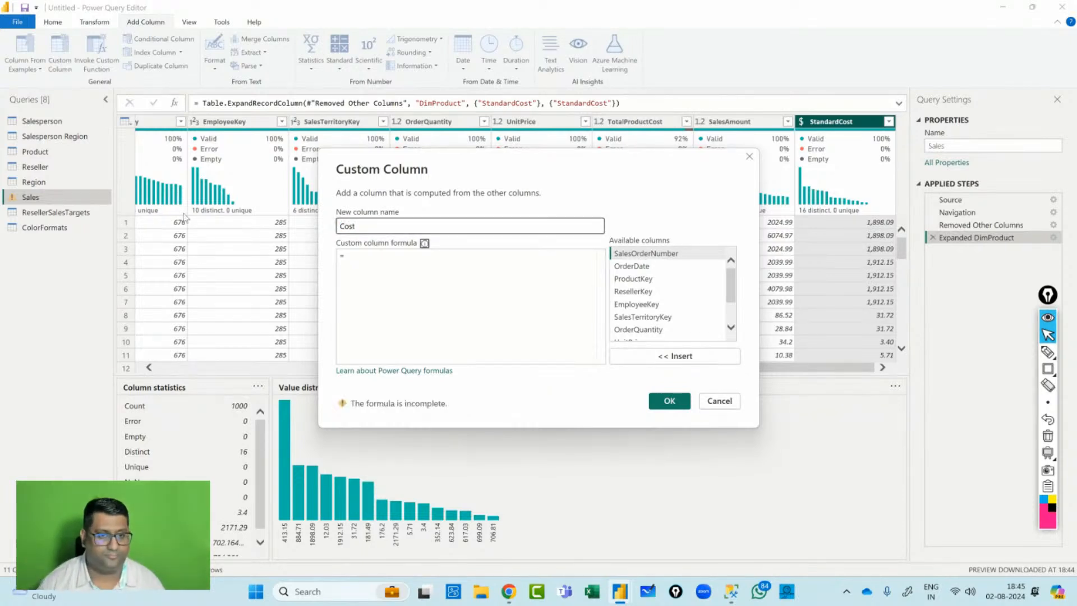
key(Tab)
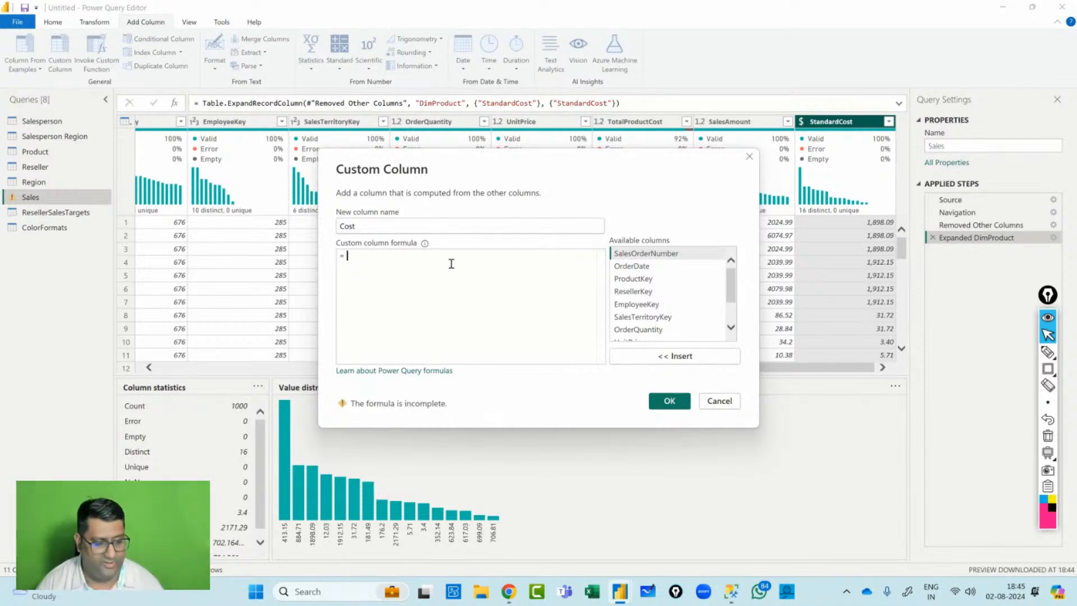
Enter the condition if [TotalProductCost] = null in the Cost column's formula.
text(if)
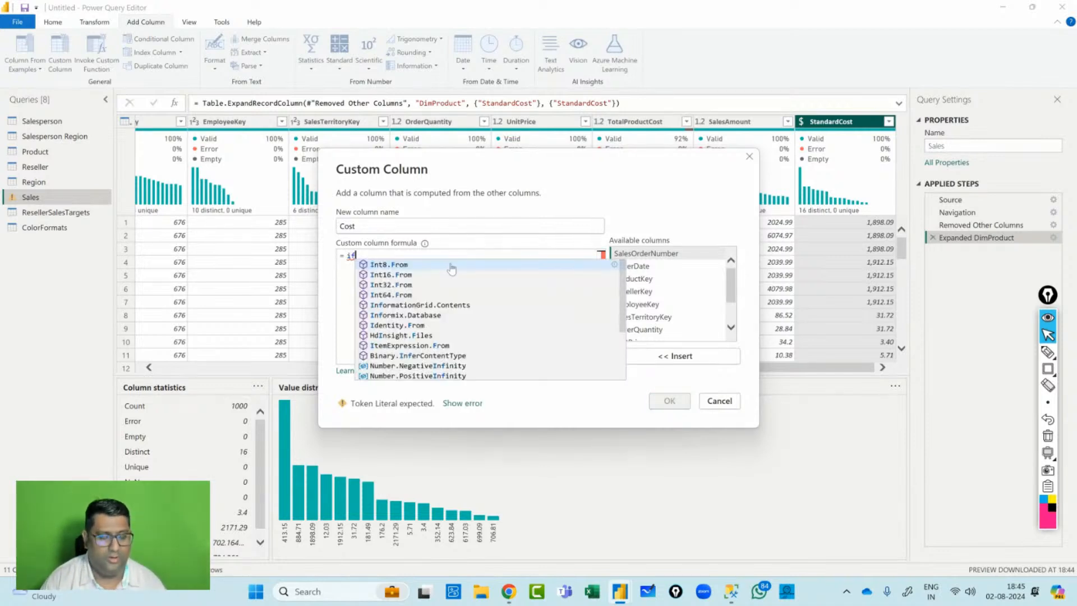
text( tot)
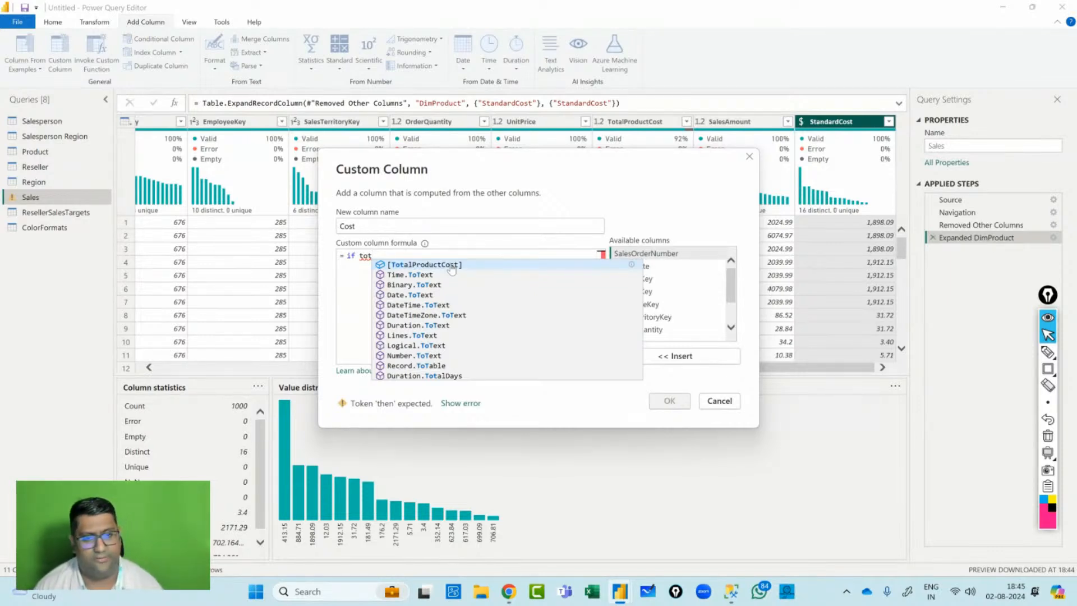
click(426, 265)
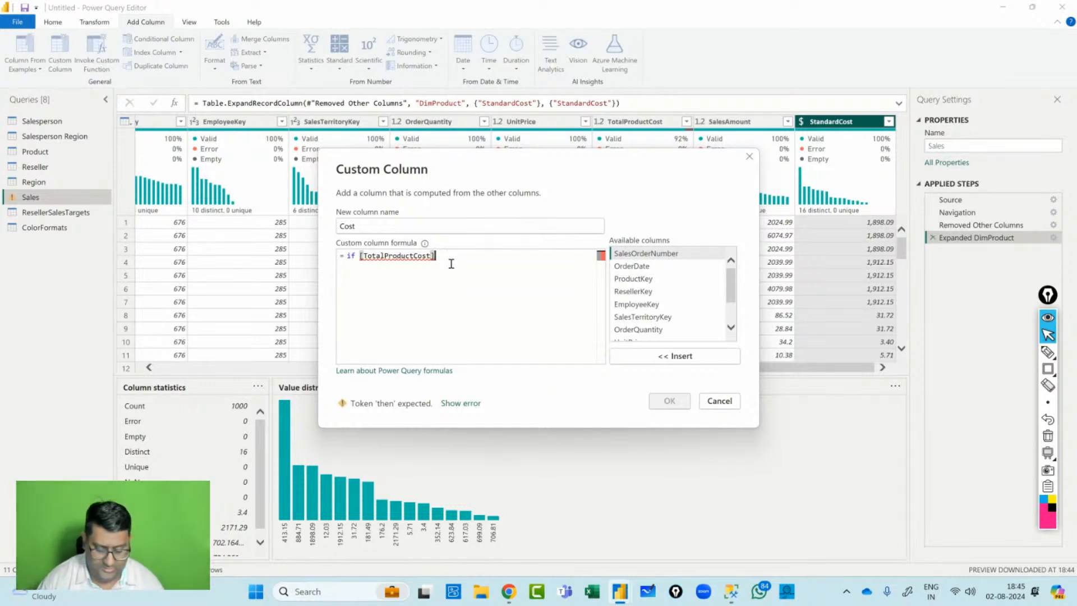
text(= )
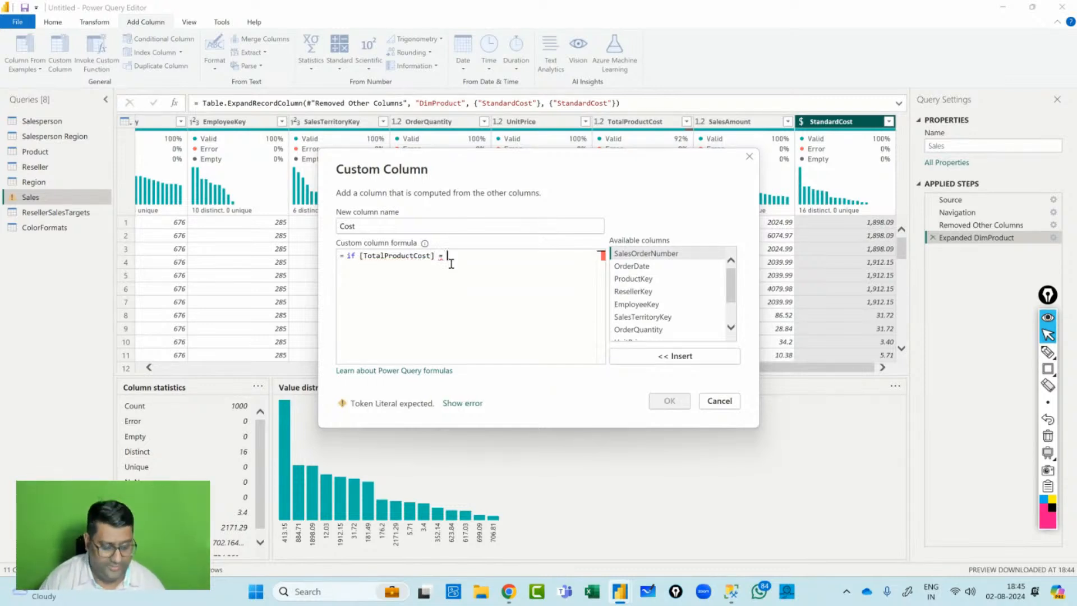
text(null)
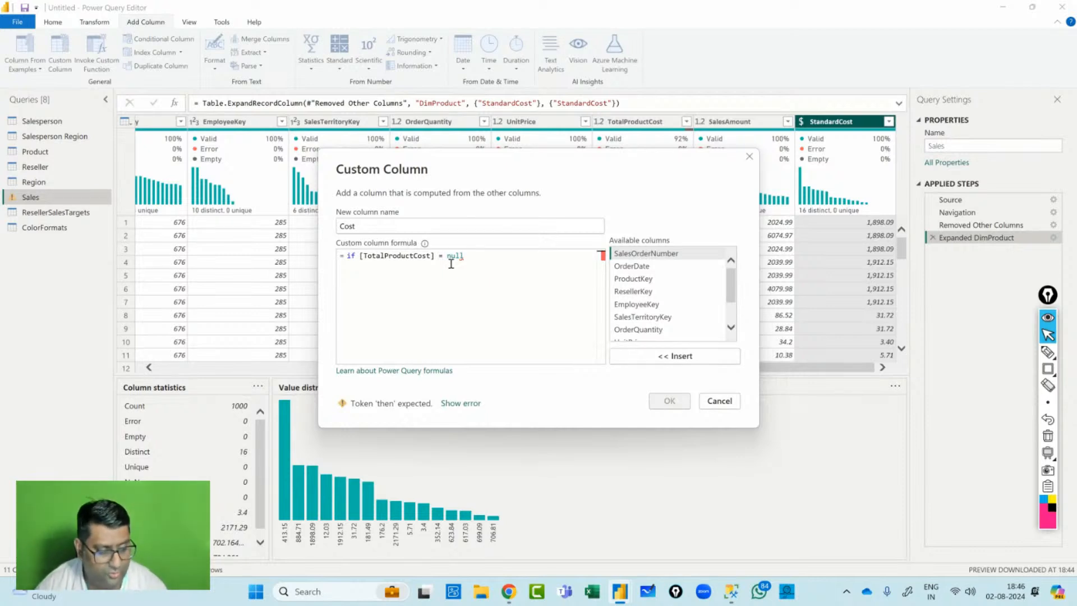
Extend the Cost formula with the null-case result then [OrderQuantity] * [StandardCost].
text(then)
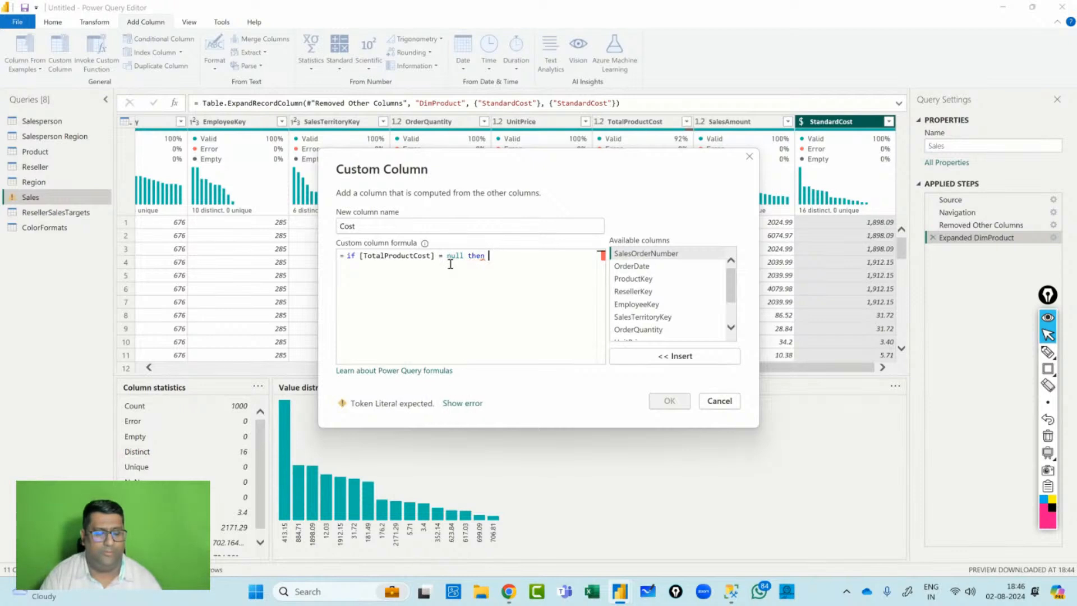
text( ore)
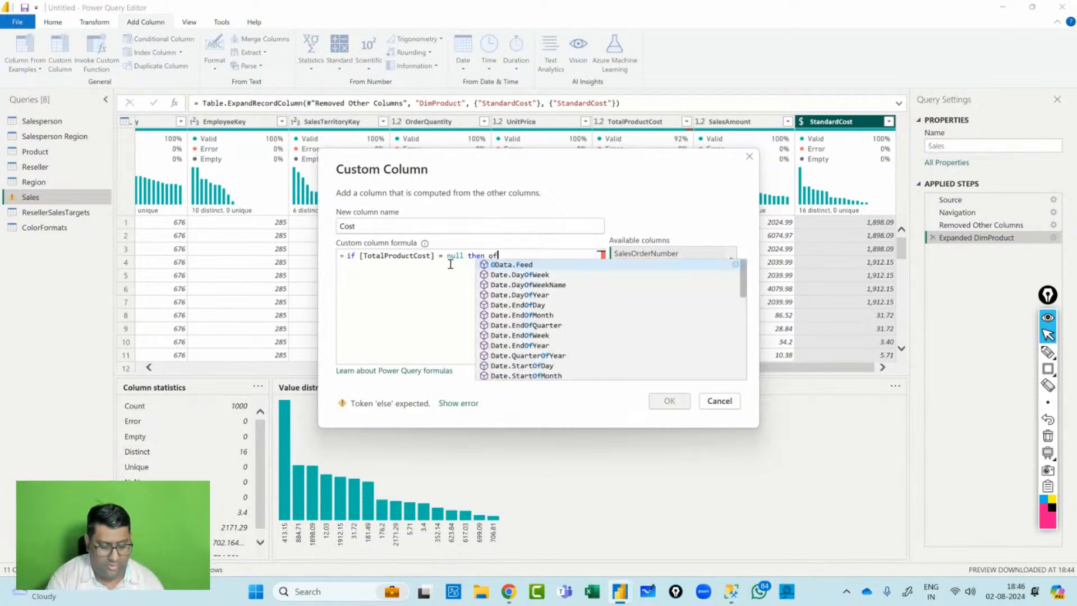
key(BackSpace)
text(der)
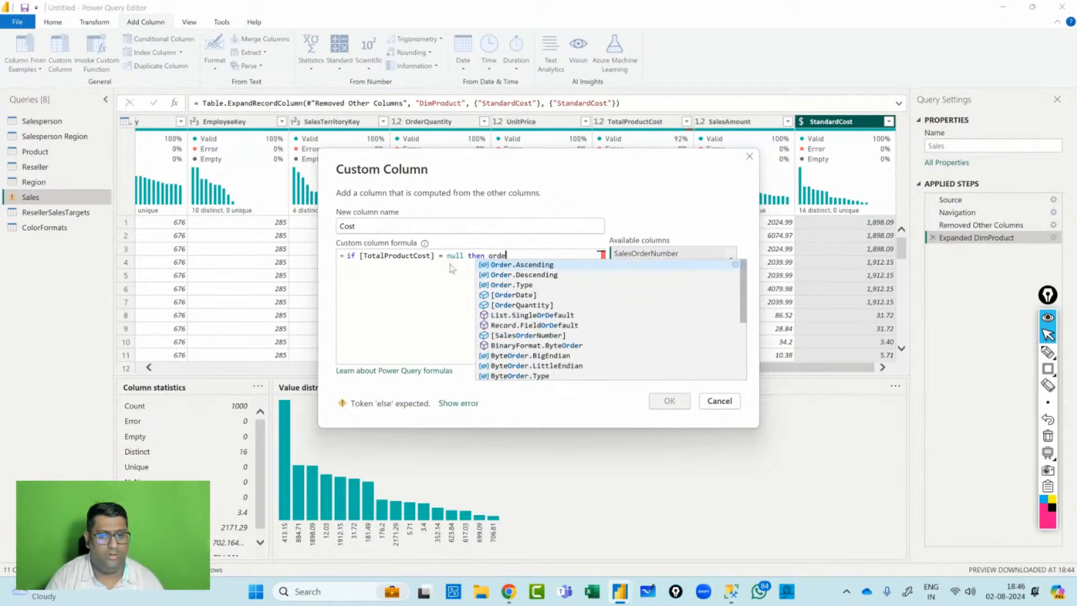
key(Down)
key(Down)
key(Down)
key(Down)
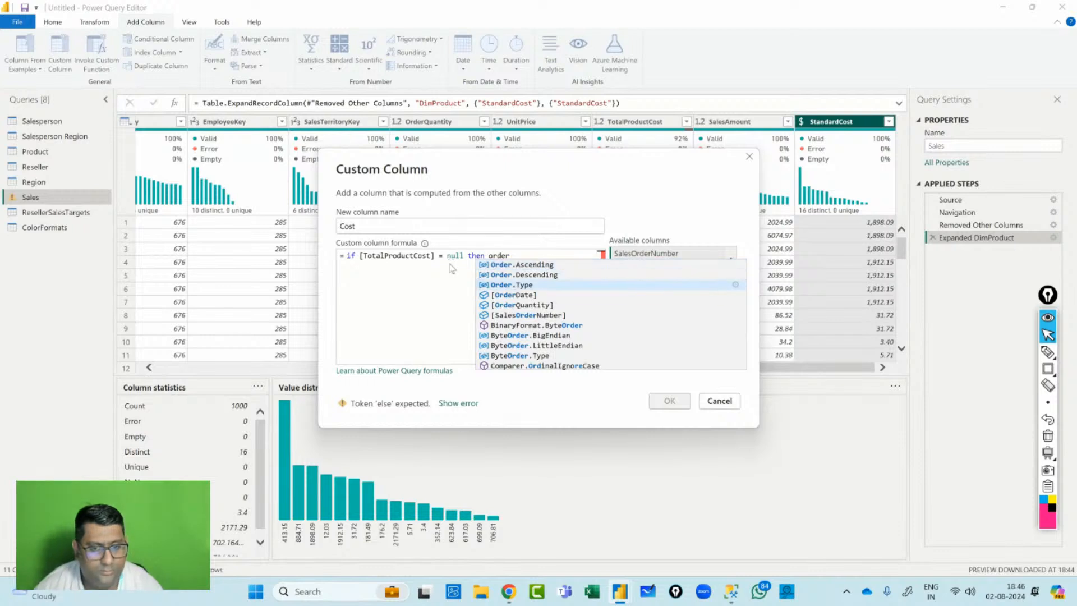
key(Tab)
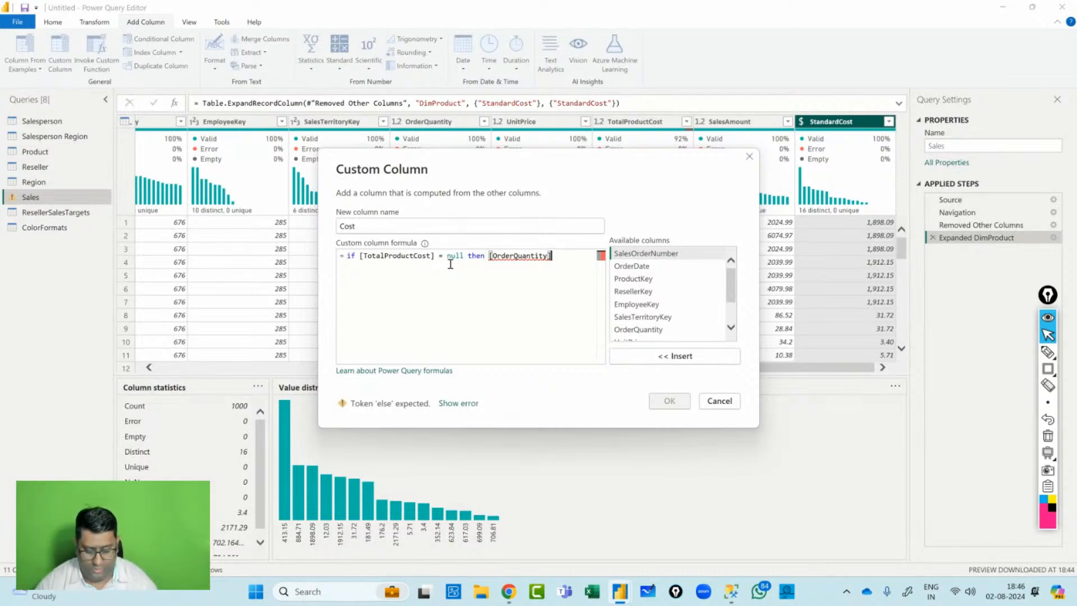
text(* )
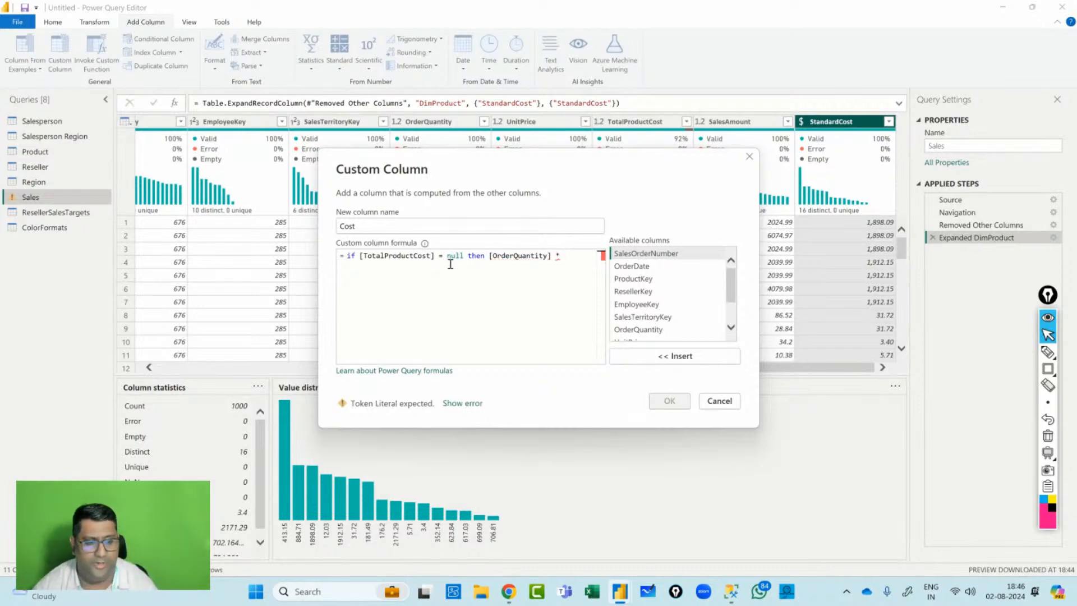
text([StandardCost])
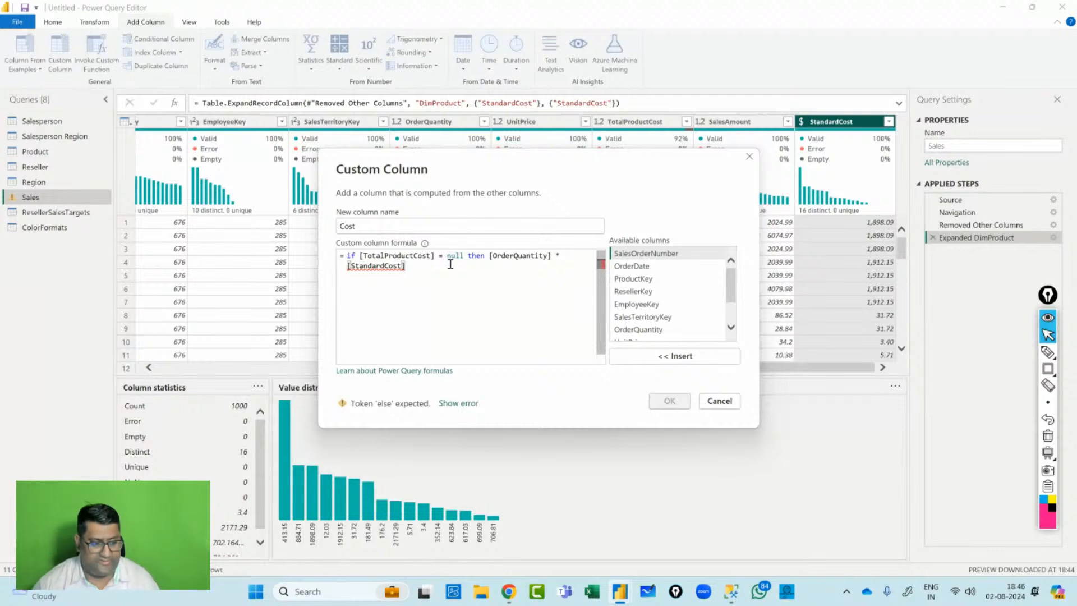
Complete the Cost formula with else [TotalProductCost] and add the custom column to the Sales query.
text(els)
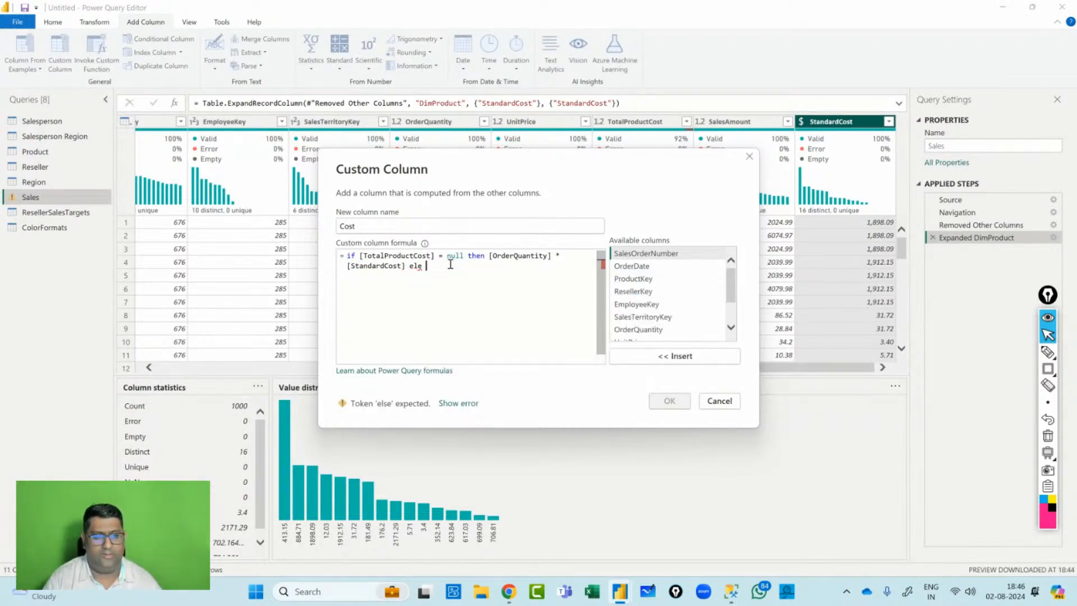
key(BackSpace)
key(BackSpace)
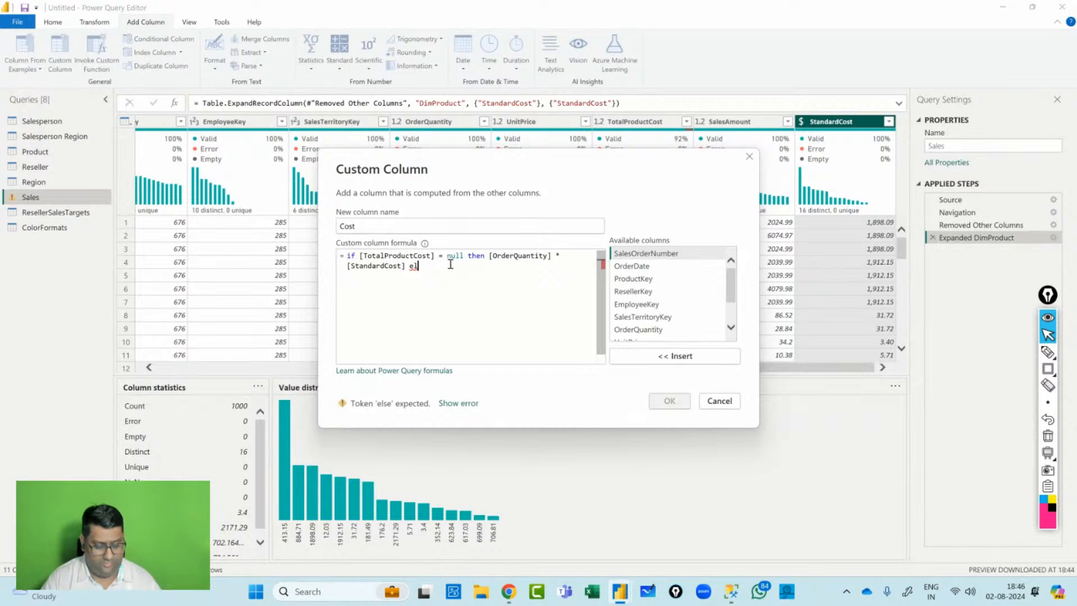
text(se)
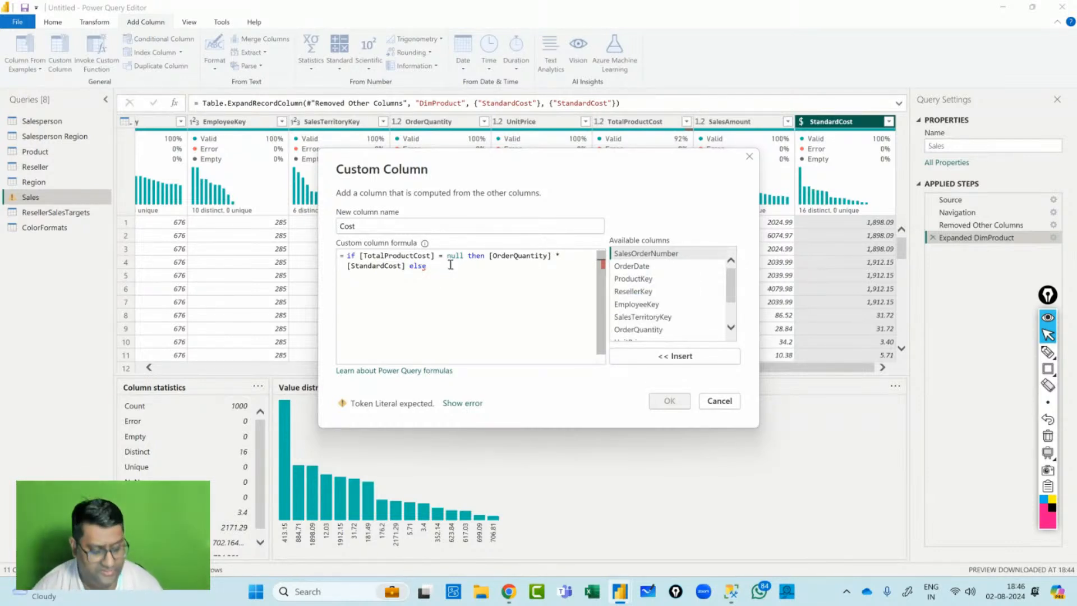
text( tota)
key(Tab)
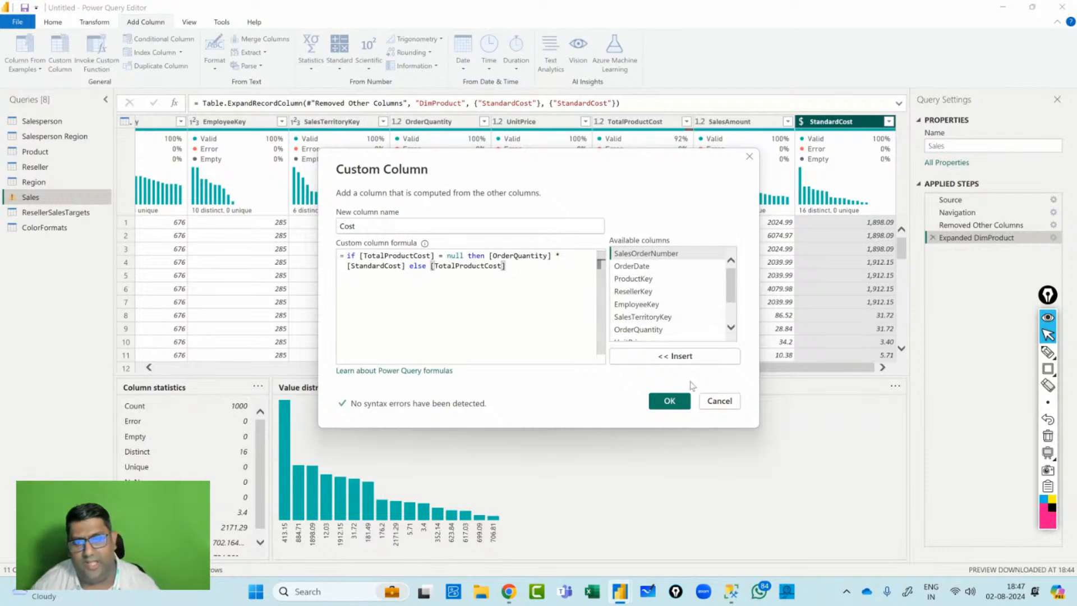
click(670, 401)
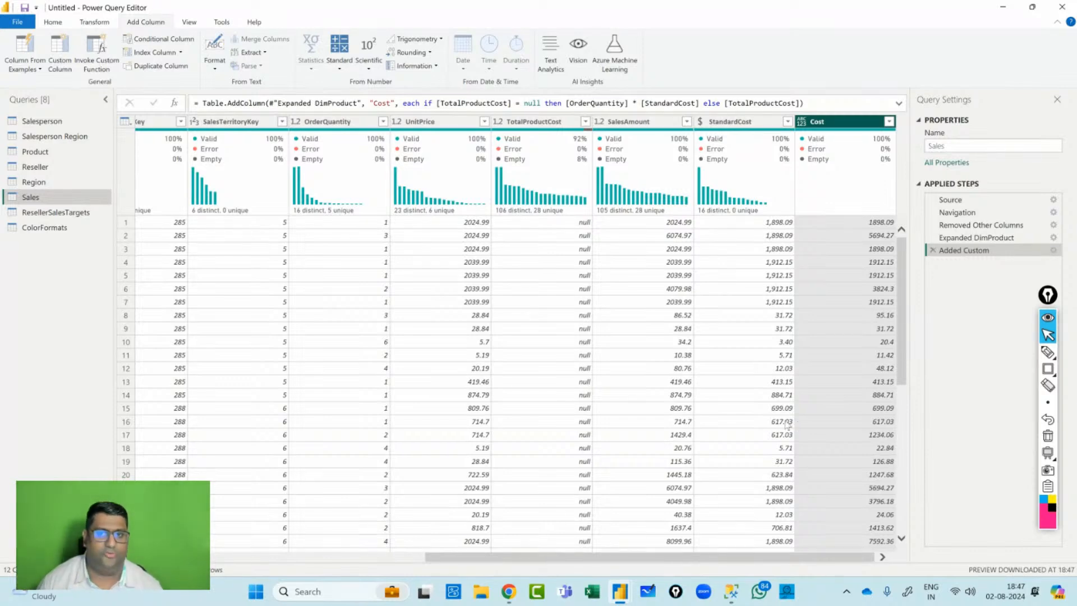
Remove the StandardCost and TotalProductCost columns from the Sales query.
click(728, 124)
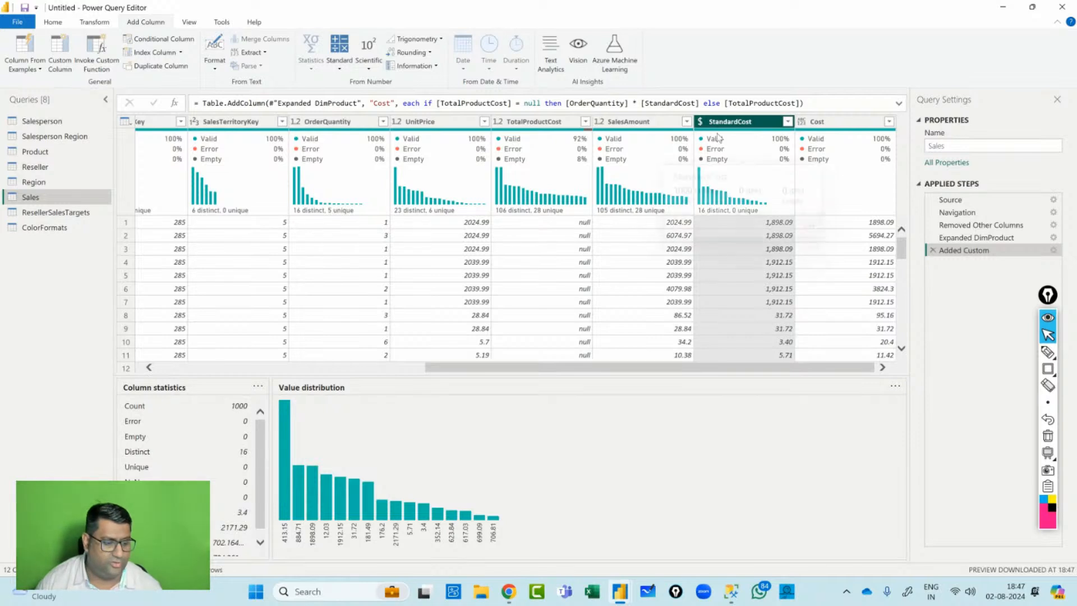
mouse_move(711, 144)
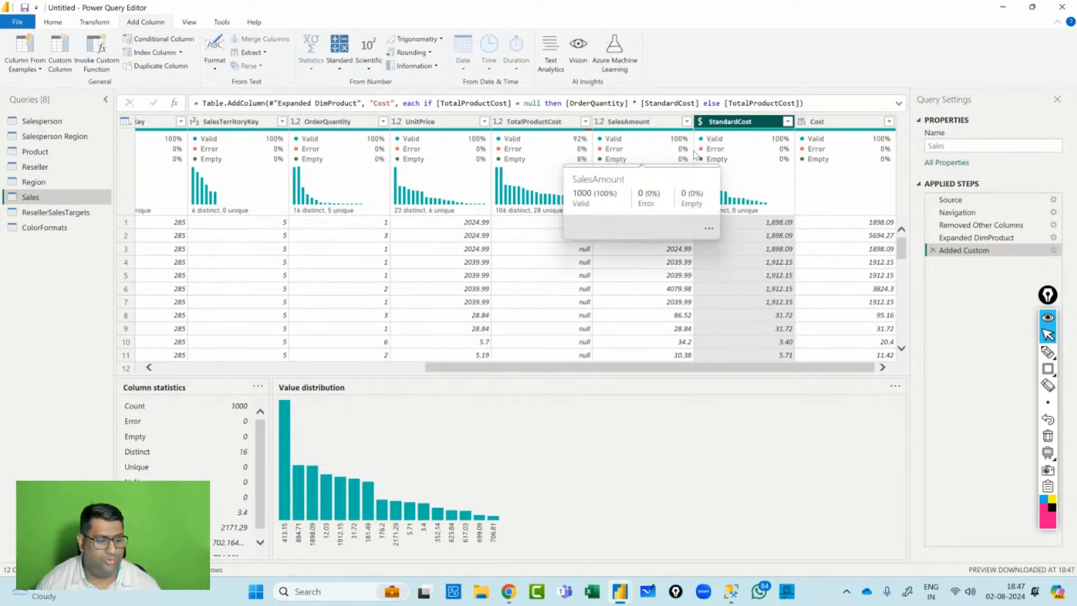
ctrl+click(534, 124)
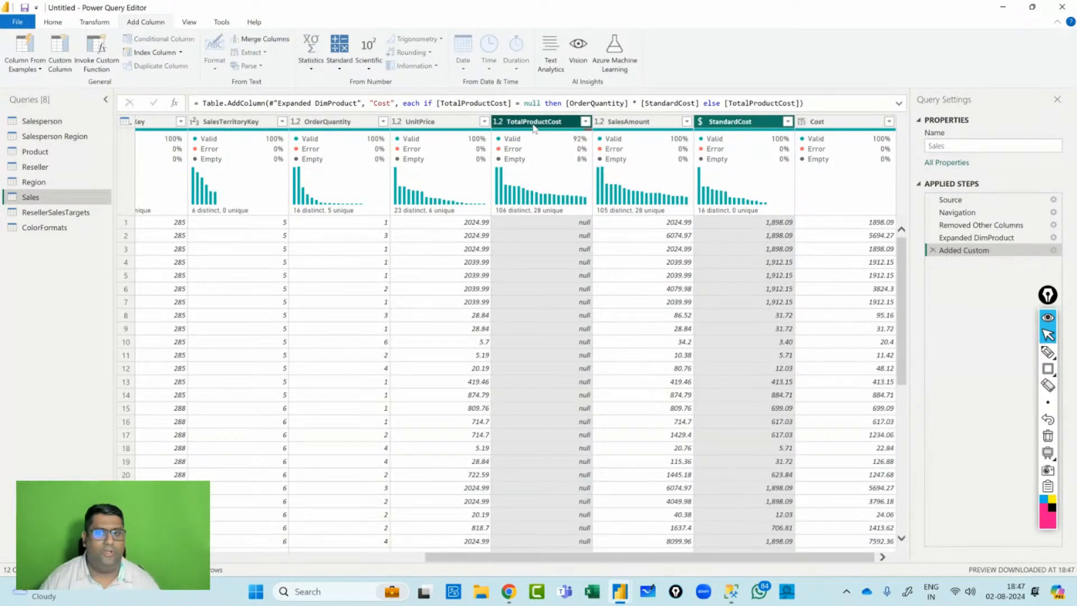
key(Delete)
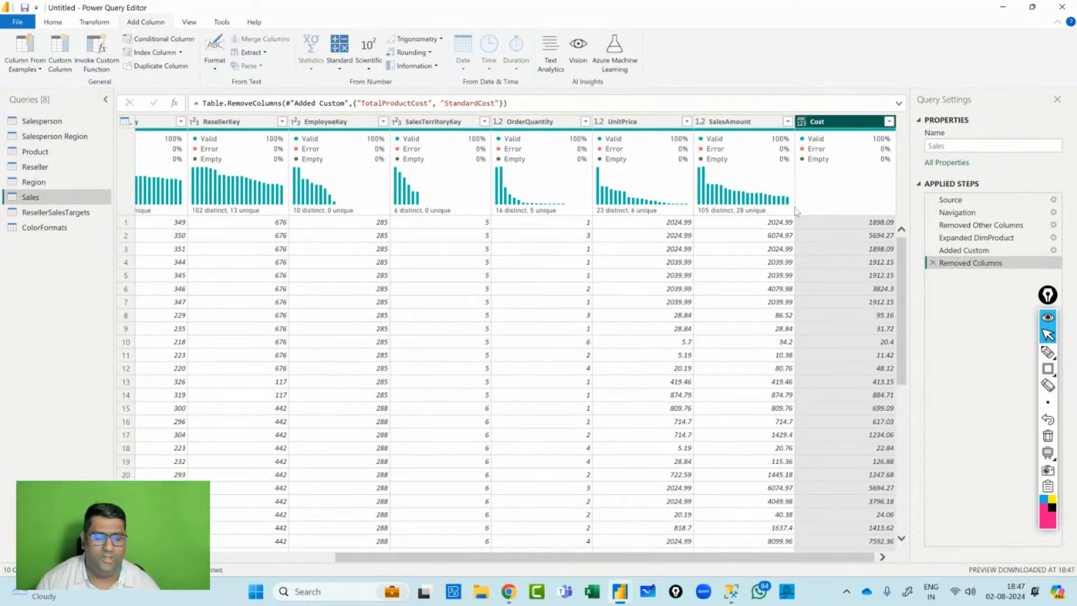
Rename the OrderQuantity column of the Sales query as Quantity.
mouse_move(784, 150)
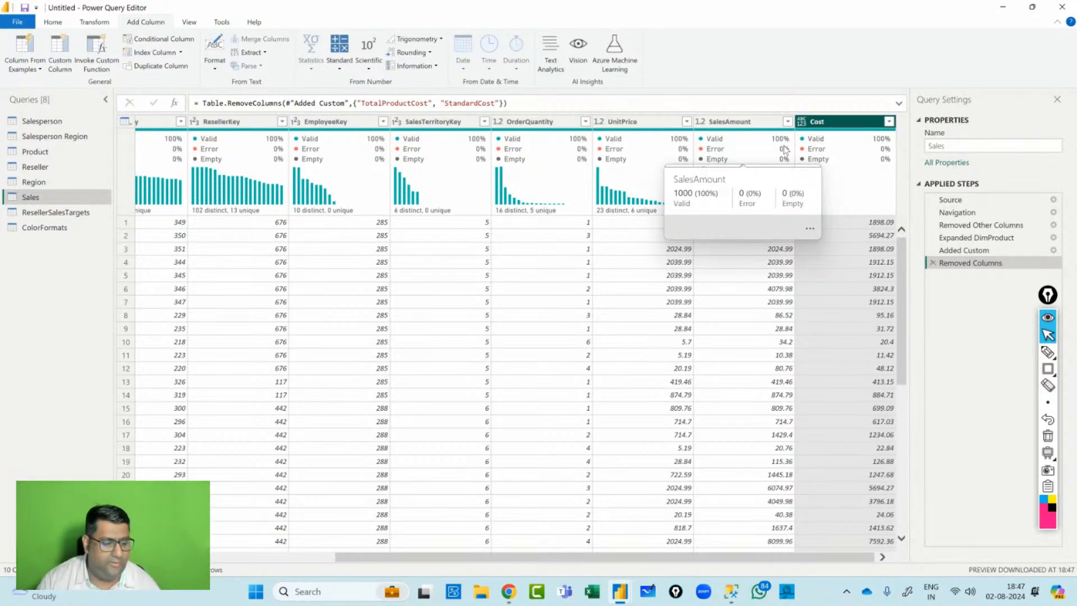
click(527, 122)
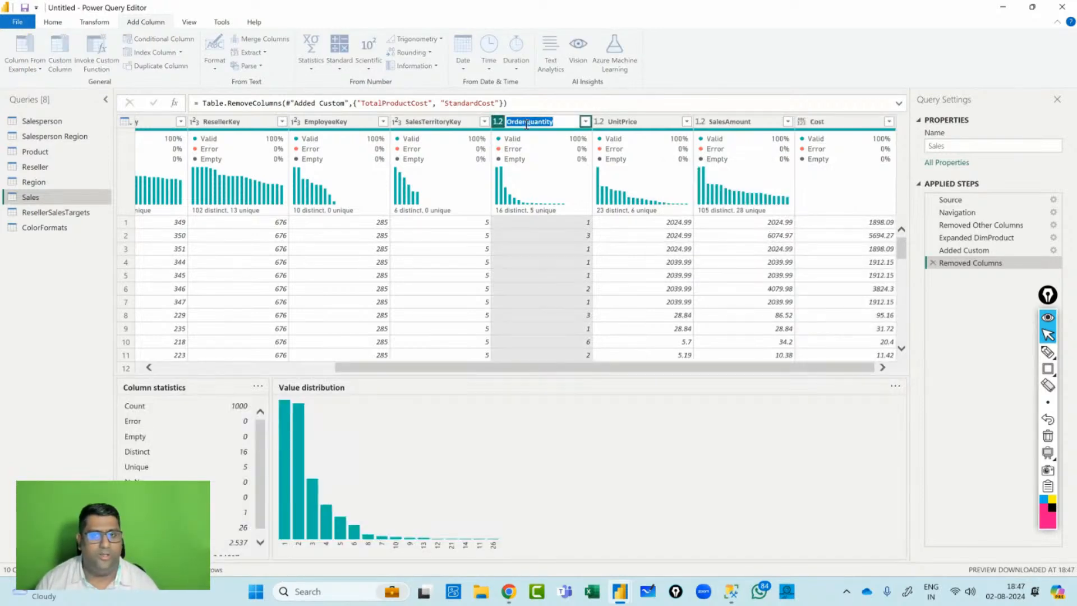
key(F2)
text(Quantity)
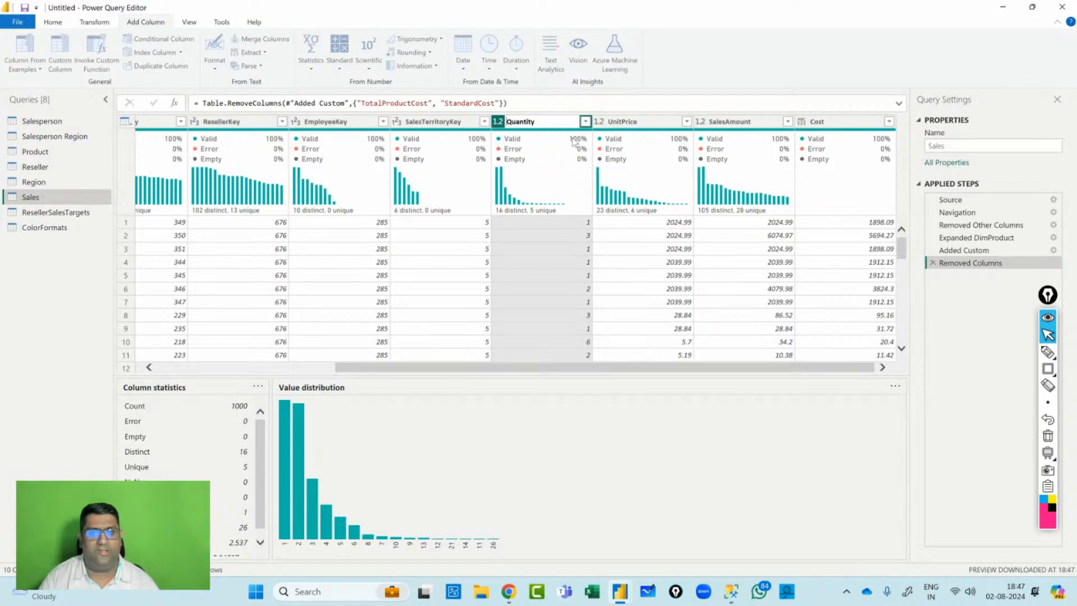
key(Return)
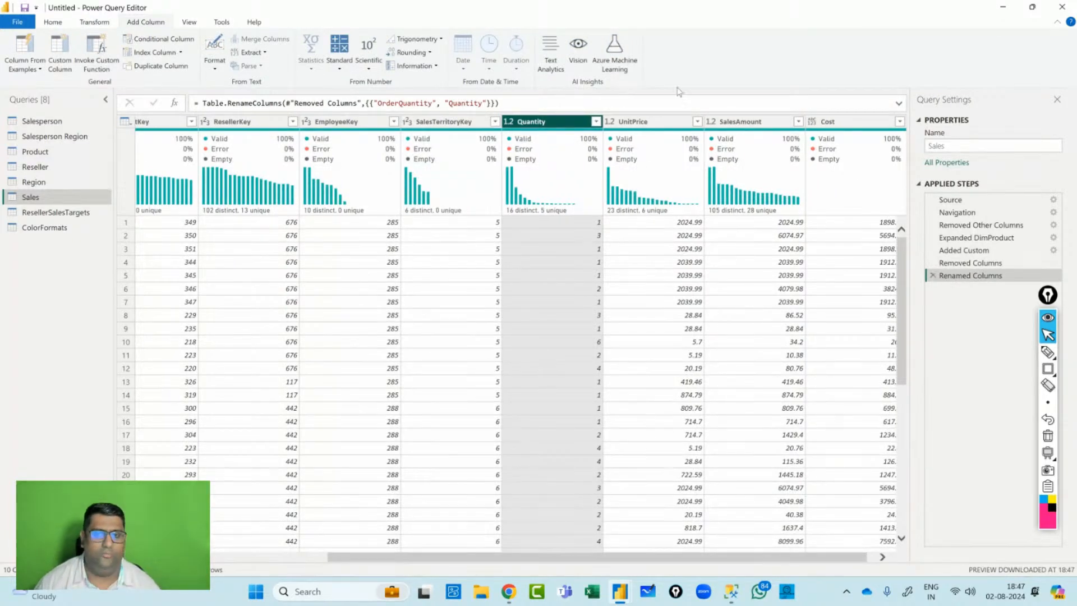
Rename the UnitPrice column as Unit Price and the SalesAmount column as Sales.
double_click(634, 121)
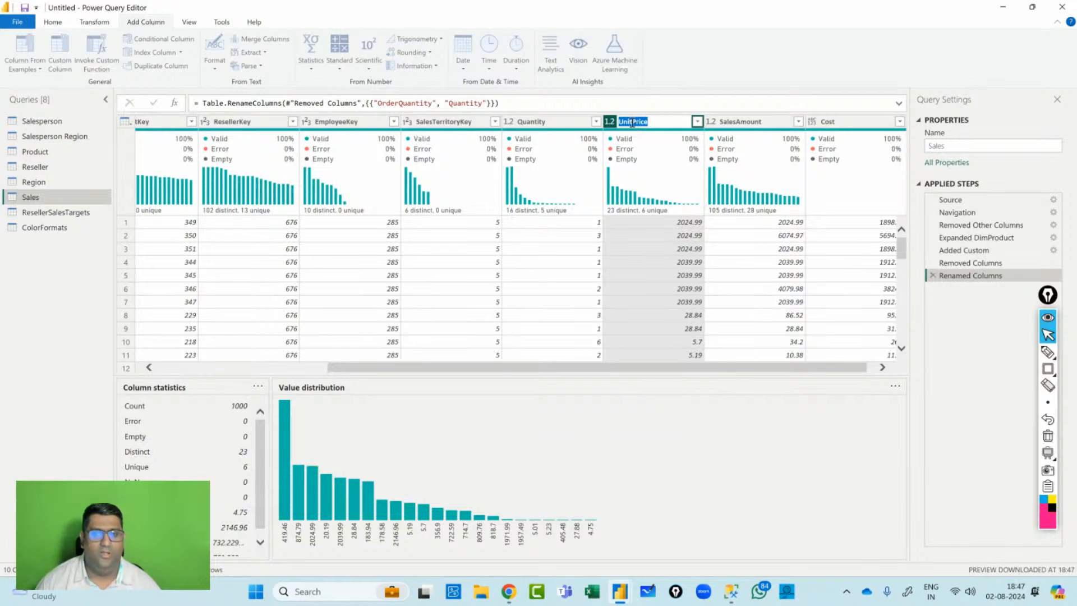
key(Return)
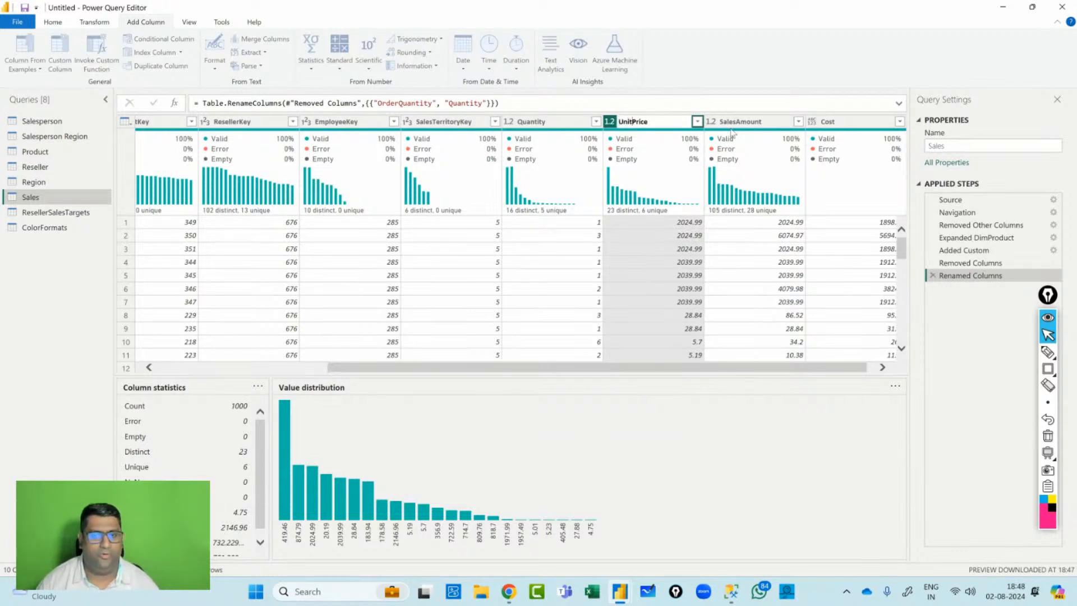
key(Return)
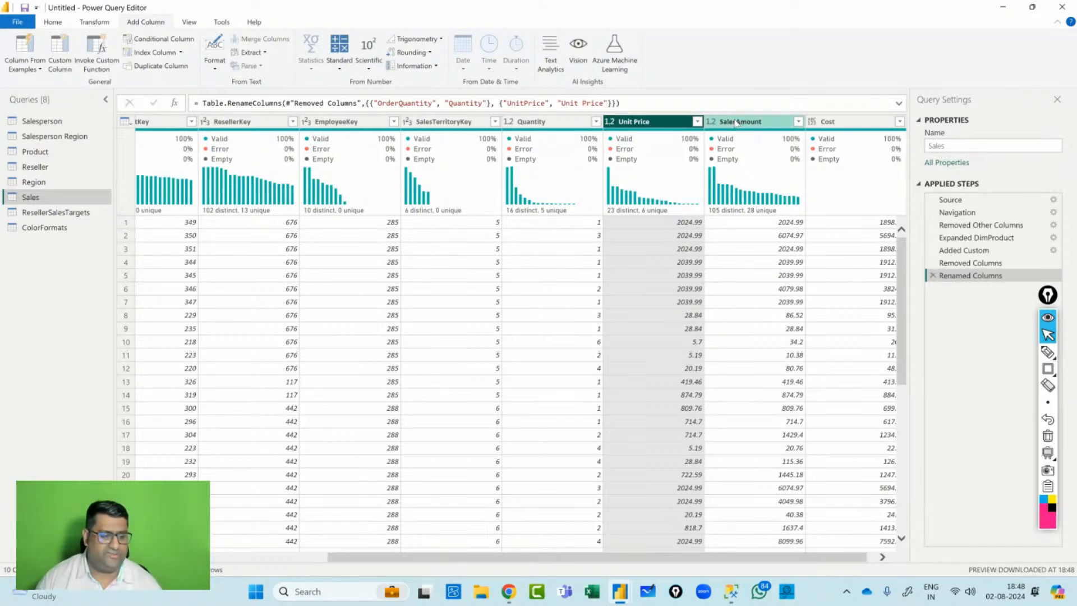
click(736, 122)
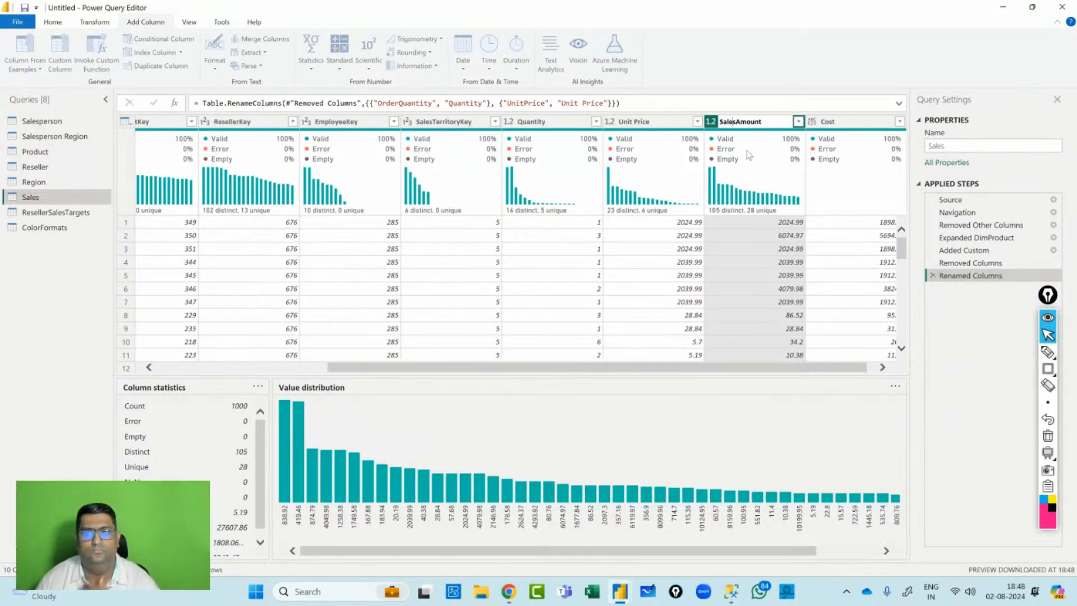
drag(735, 122, 782, 133)
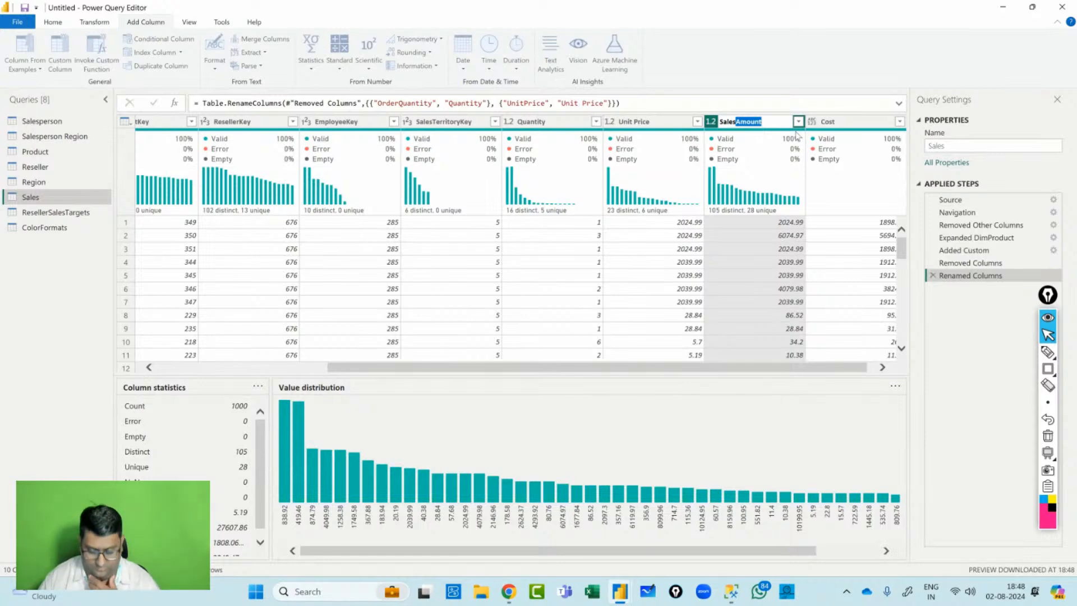
key(BackSpace)
key(Return)
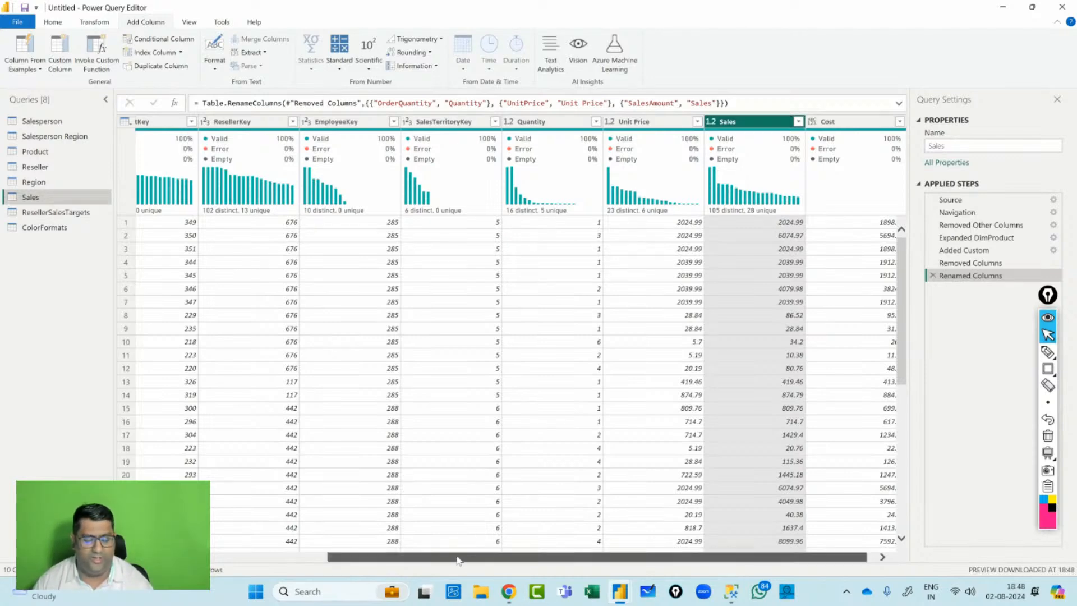
Change the data type of the Quantity column in the Sales query to Whole Number.
drag(457, 558, 340, 558)
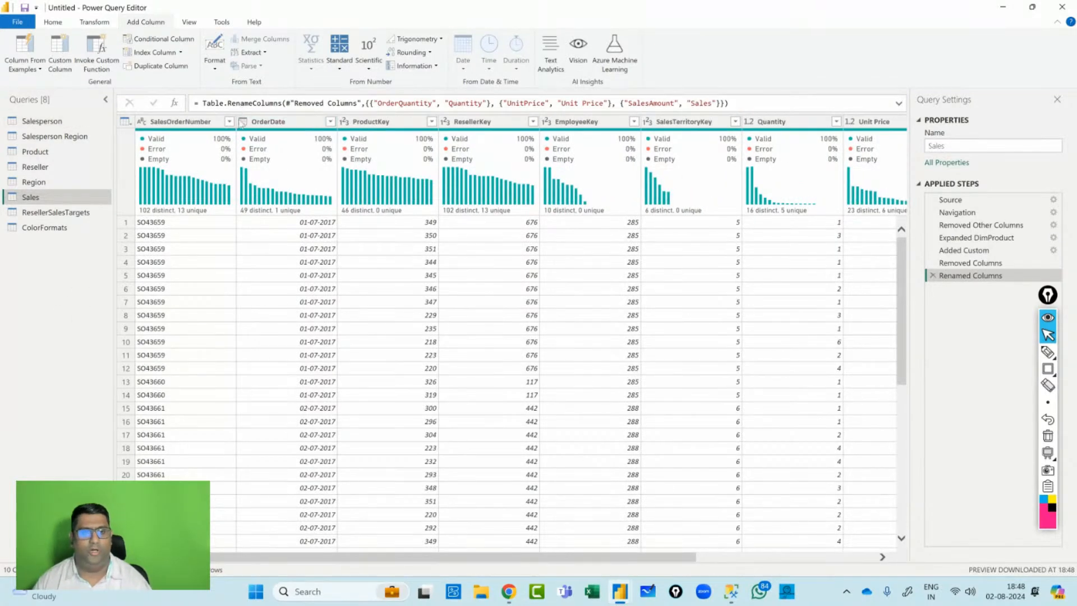
click(141, 123)
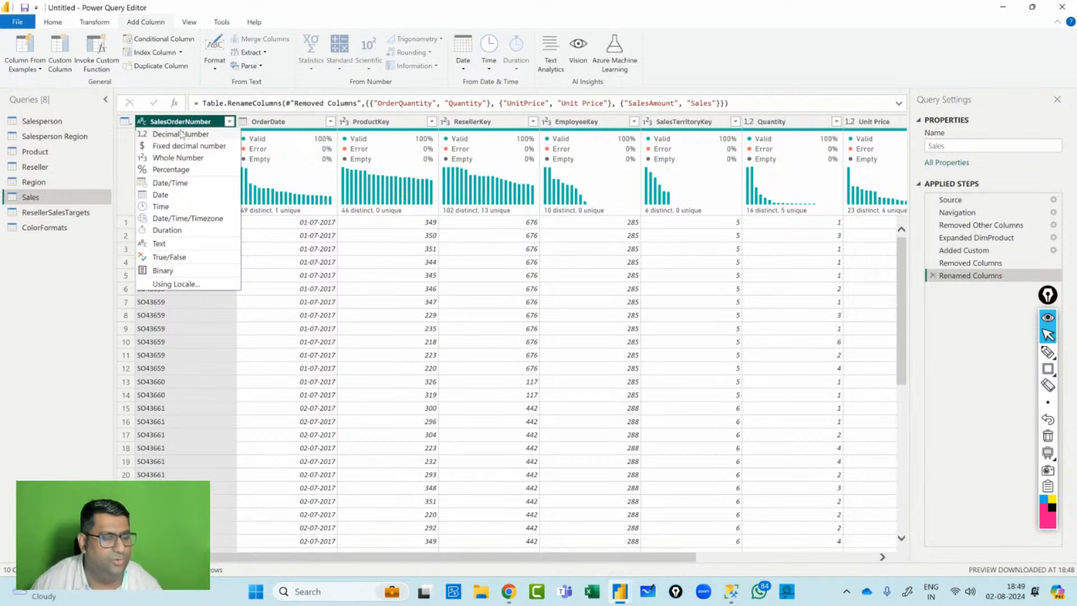
click(479, 317)
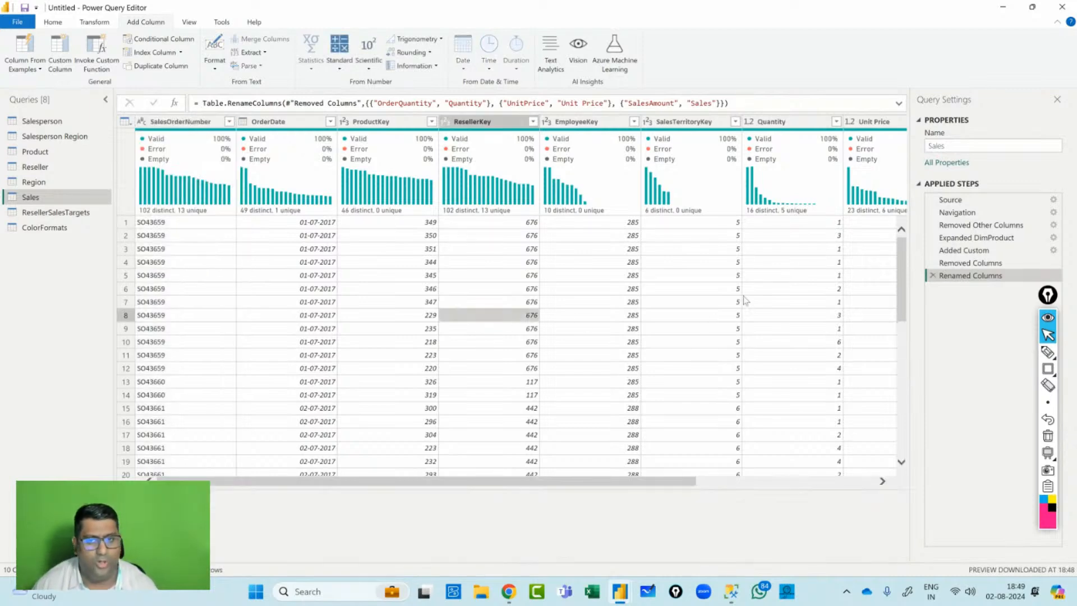
click(749, 122)
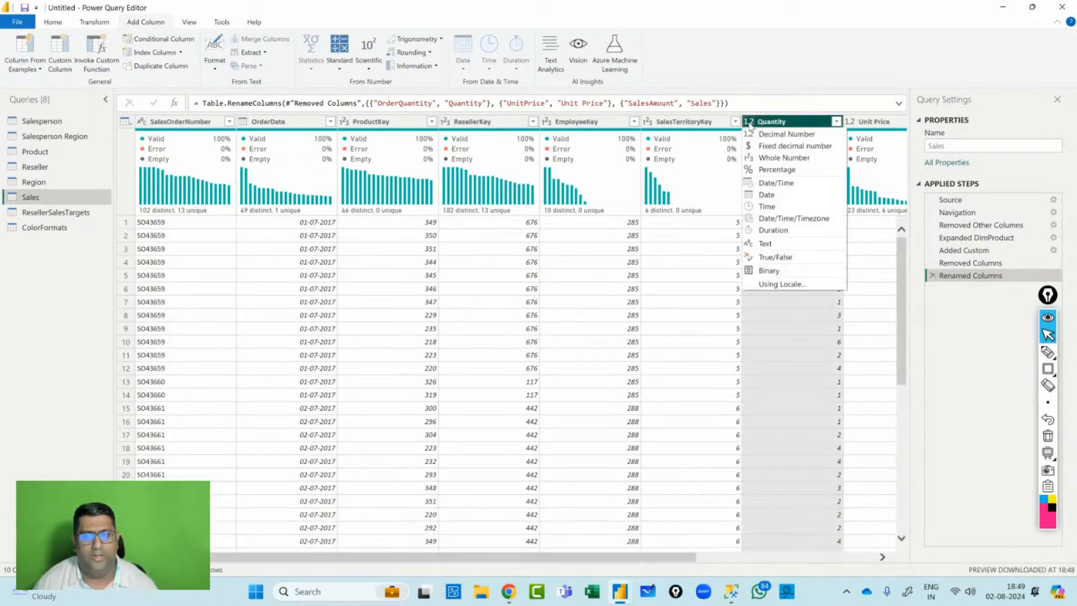
click(764, 158)
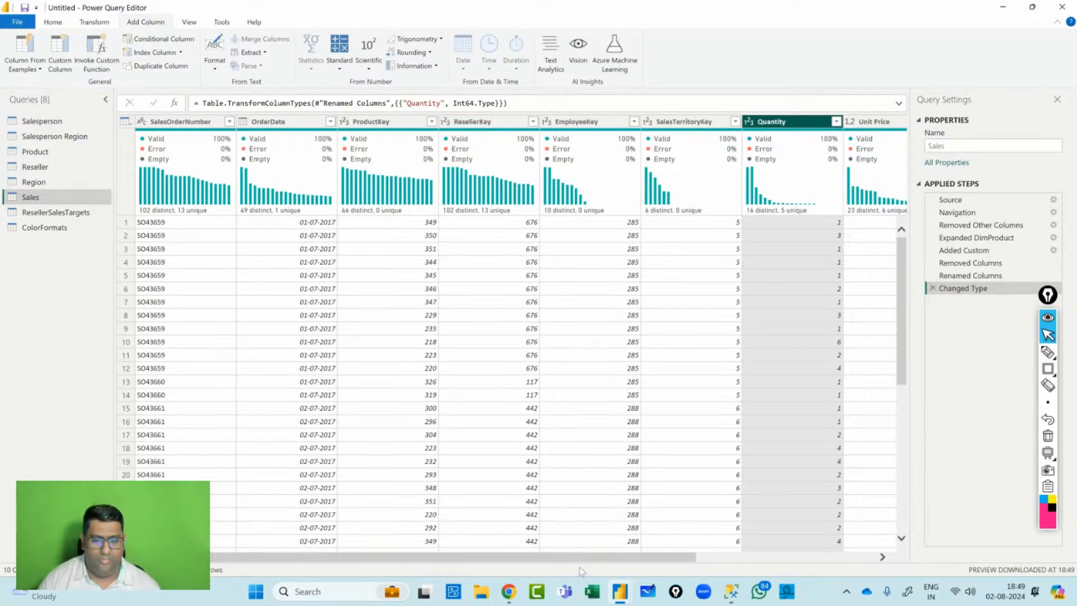
Select the Unit Price, Sales and Cost columns of the Sales query together.
drag(577, 553, 704, 555)
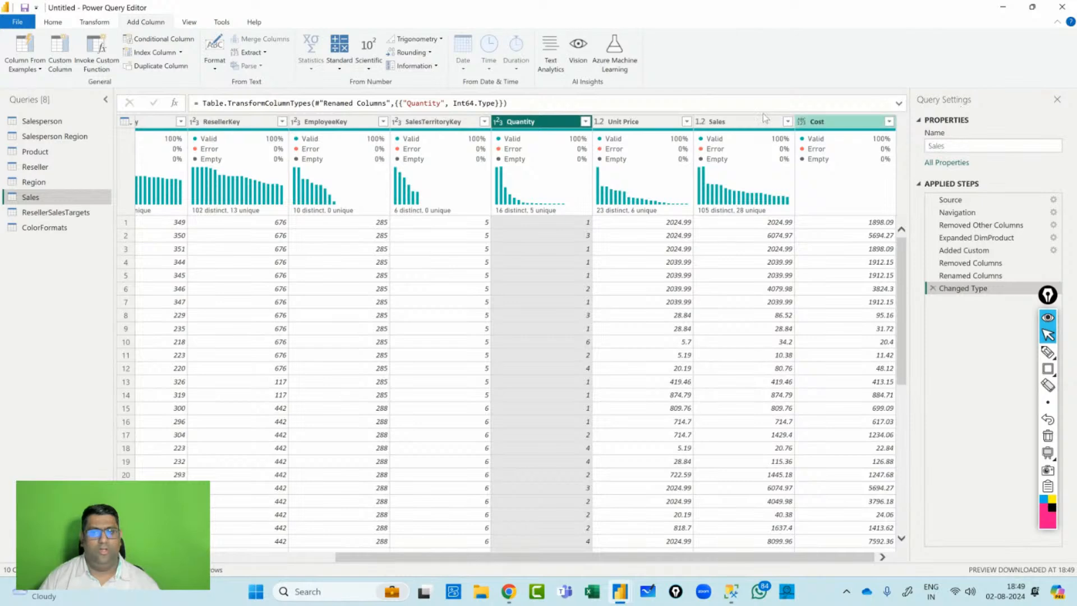
click(645, 122)
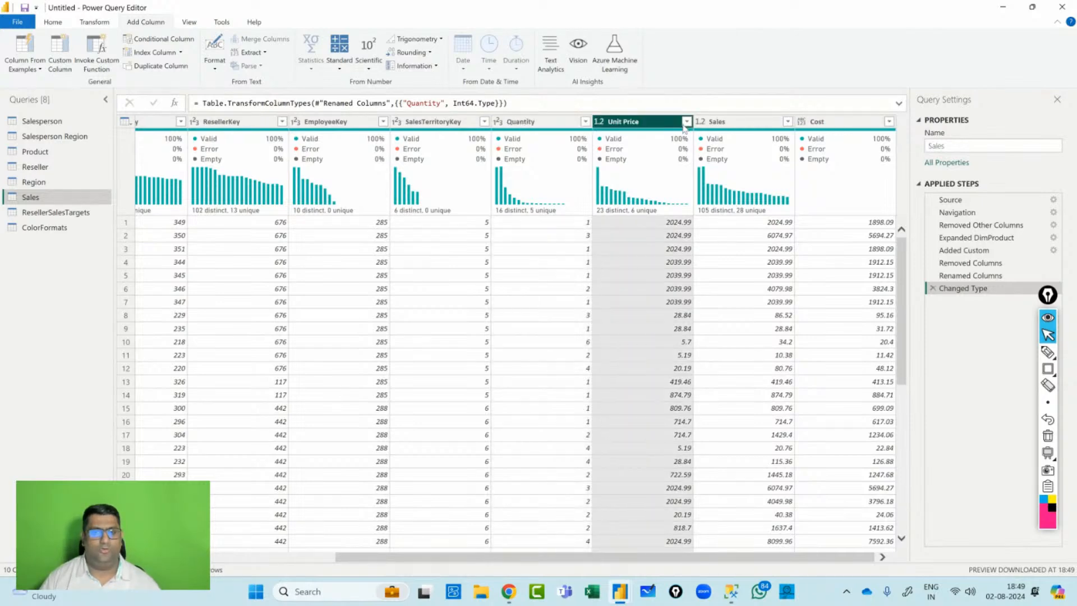
ctrl+click(758, 128)
ctrl+click(818, 128)
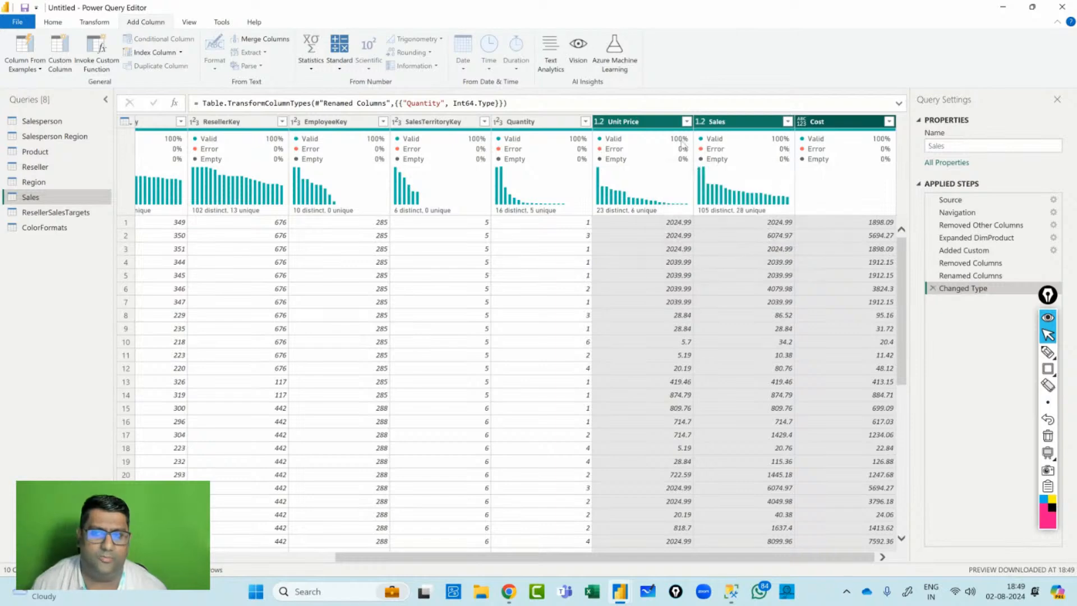
mouse_move(678, 133)
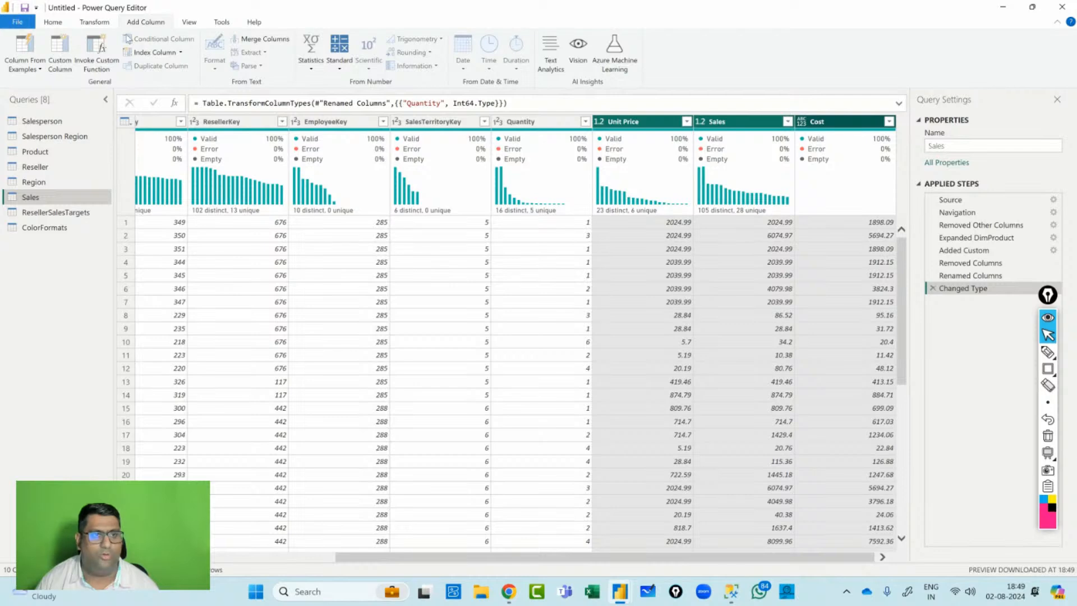
click(90, 23)
click(64, 25)
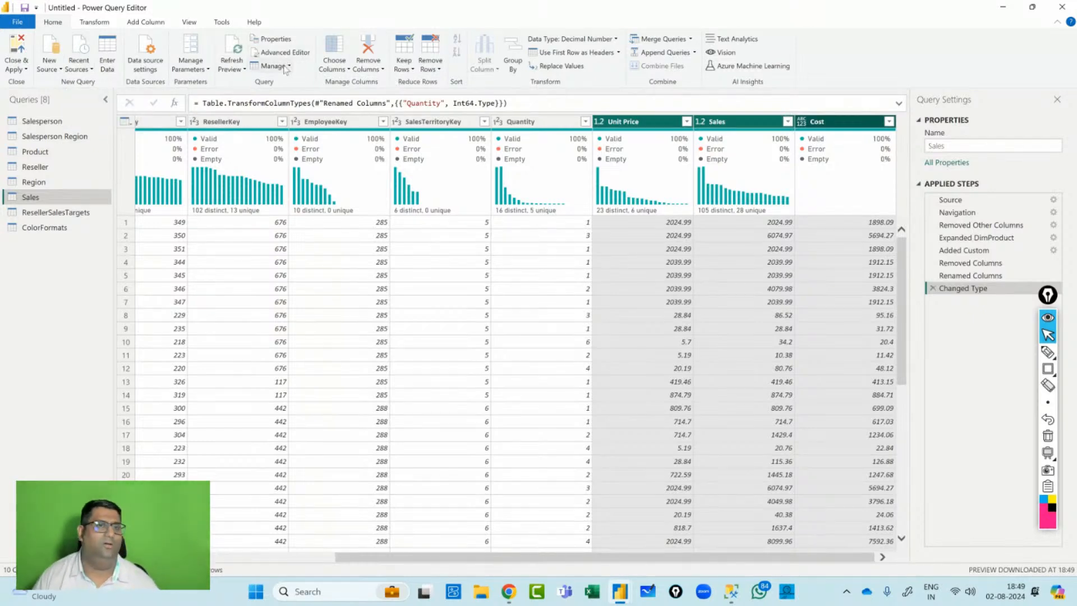
click(605, 52)
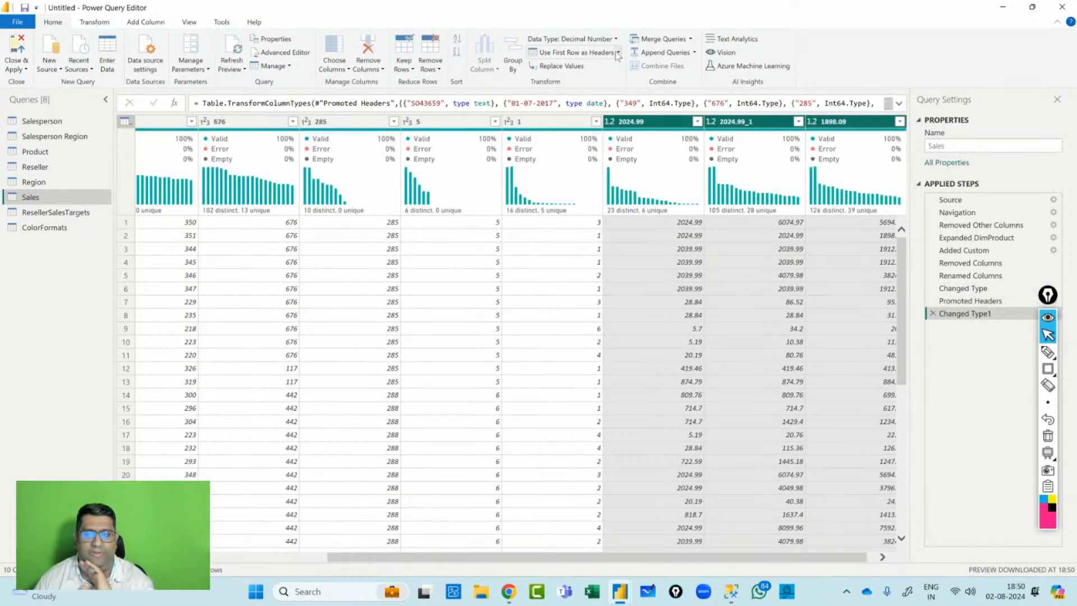
click(614, 52)
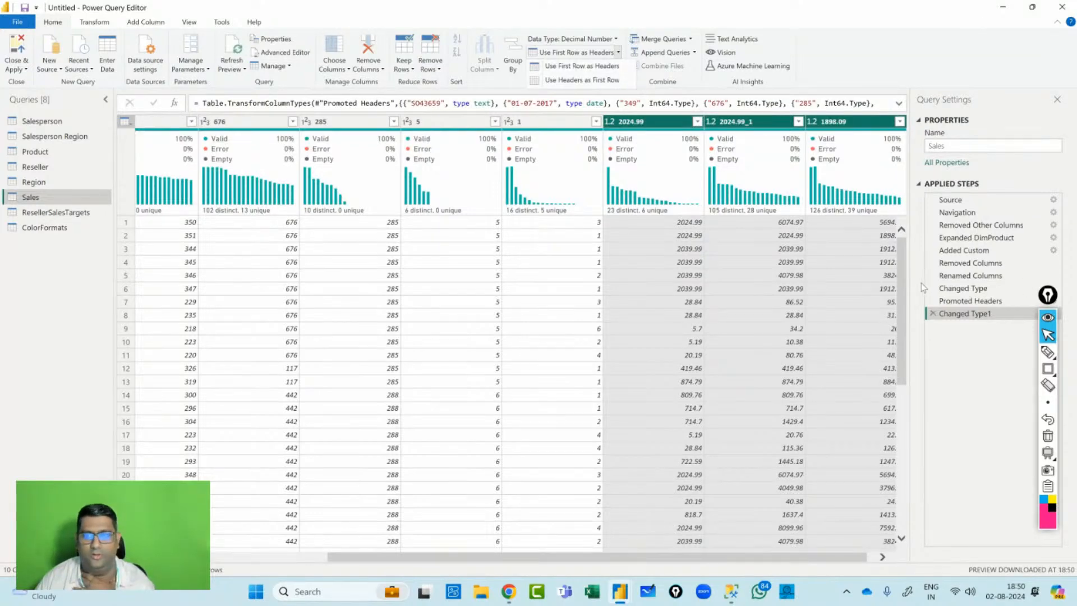
click(932, 313)
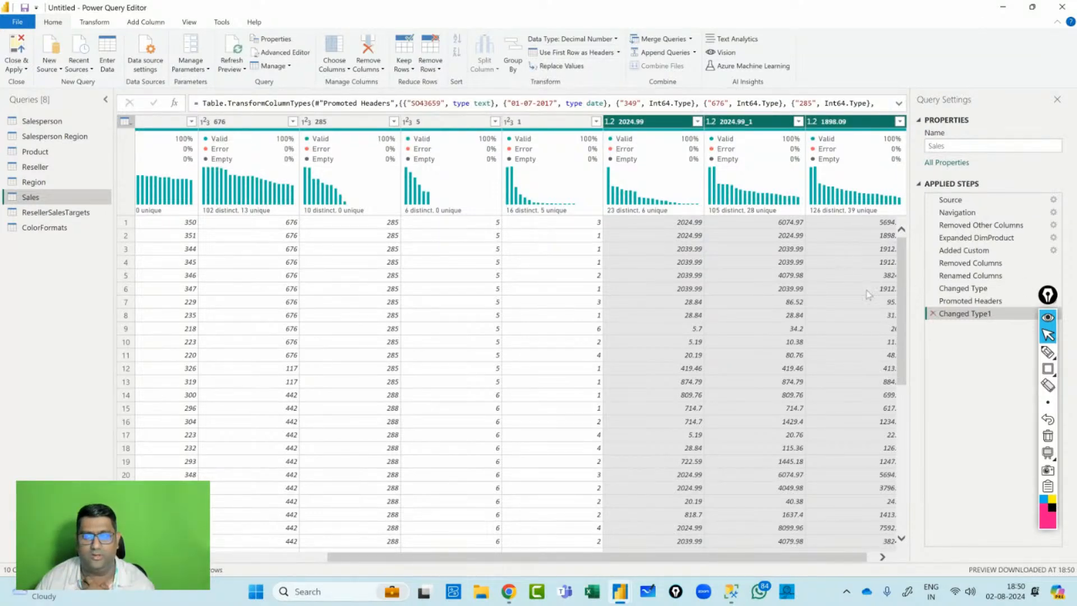
click(933, 313)
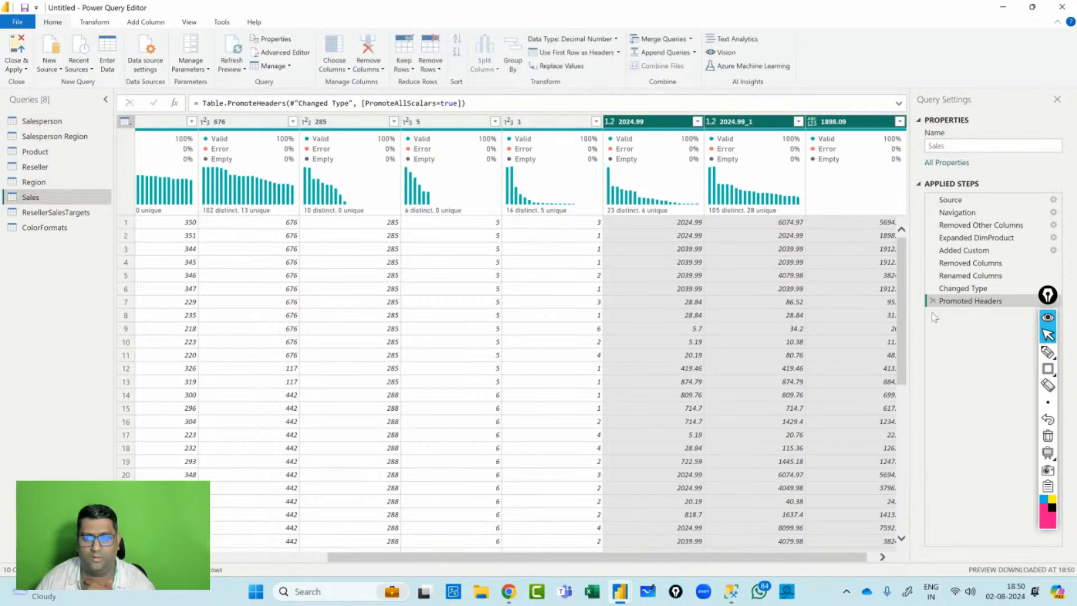
click(933, 301)
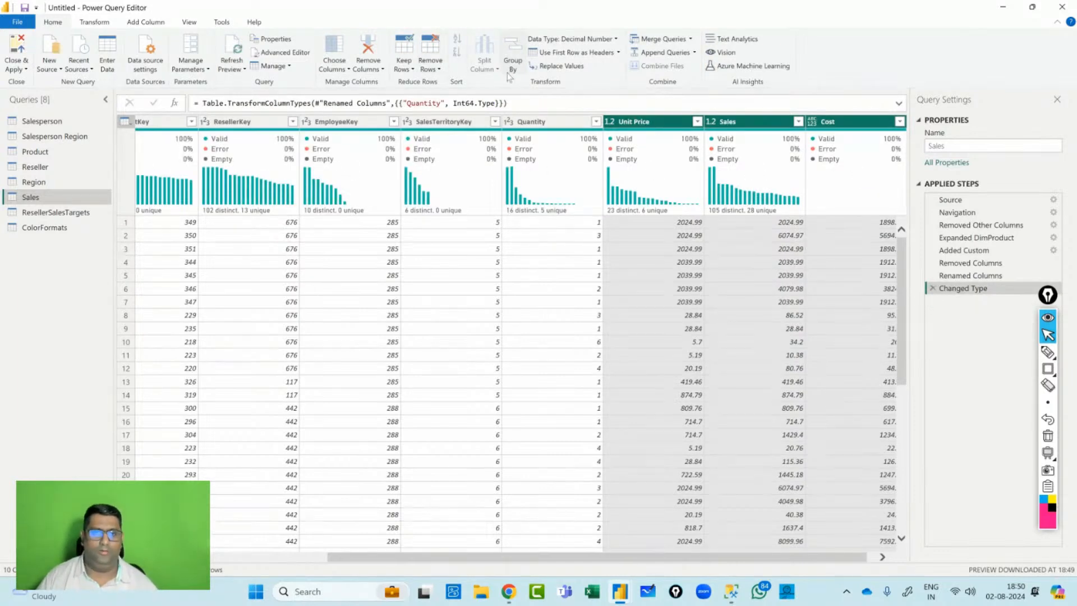
Change the data type of the Unit Price, Sales and Cost columns to Fixed decimal number.
click(573, 40)
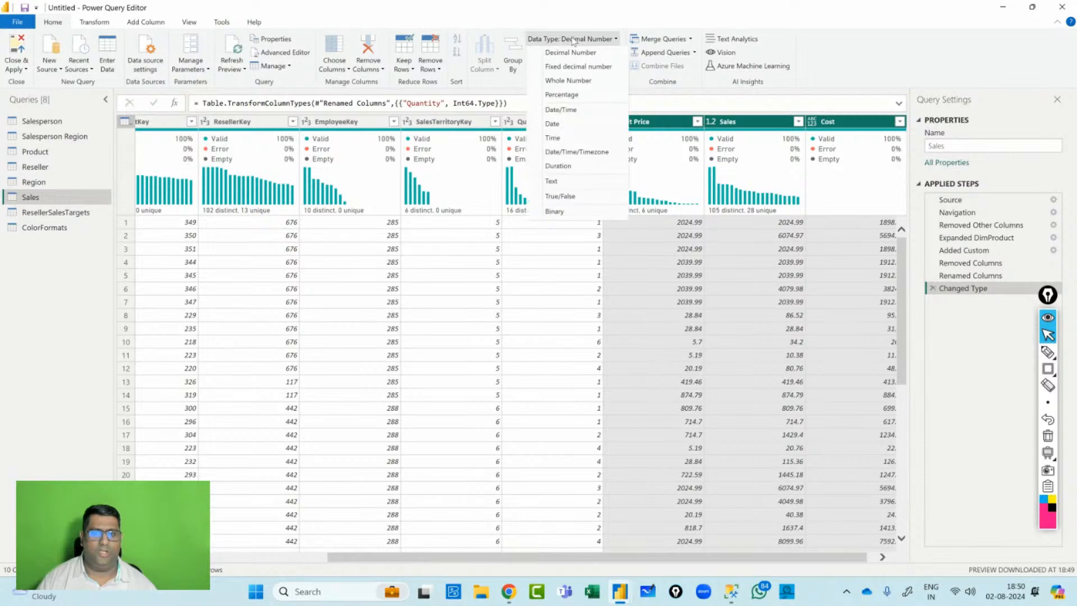
click(578, 67)
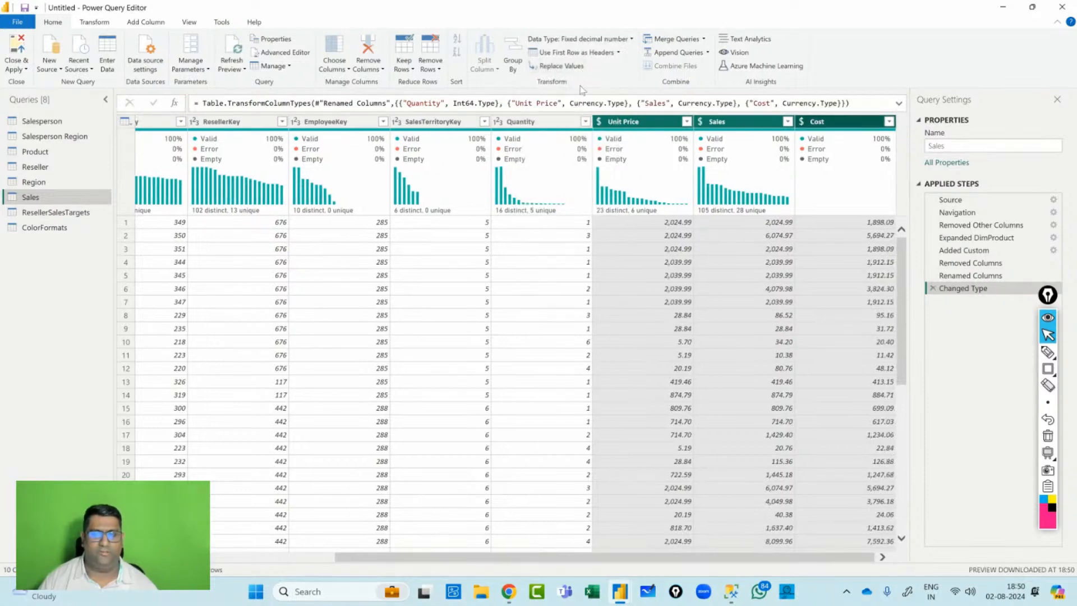
mouse_move(724, 196)
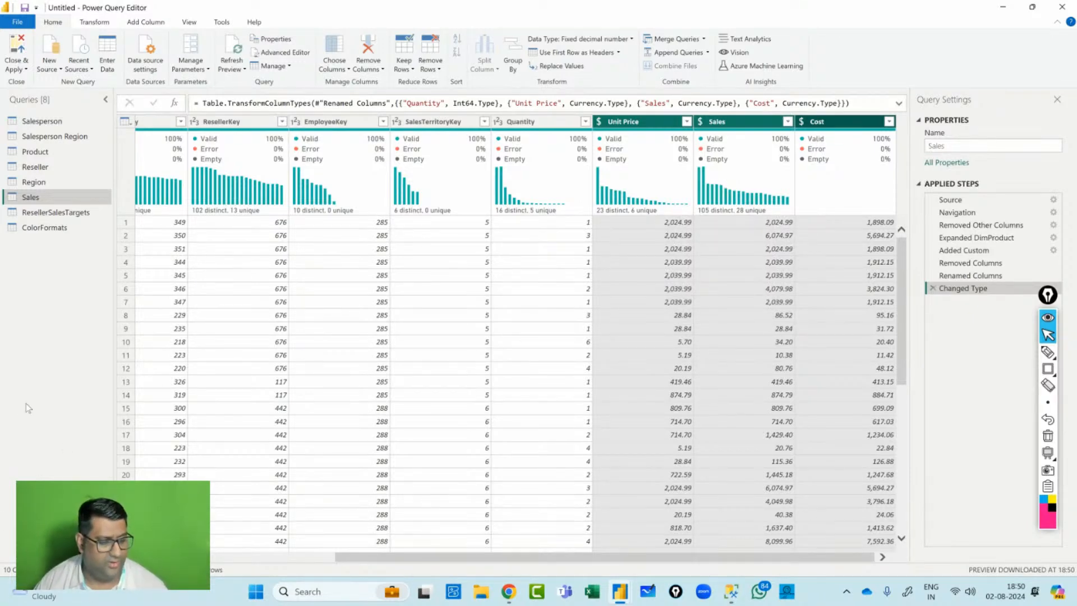
In the ResellerSalesTargets query, unpivot all columns other than Year and EmployeeID.
click(43, 213)
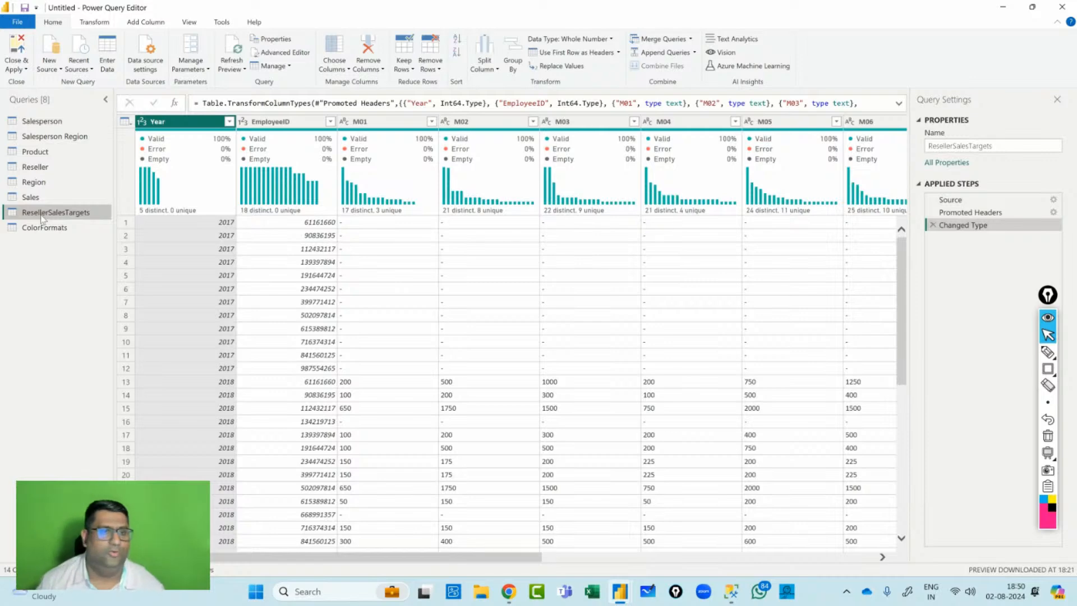
mouse_move(303, 147)
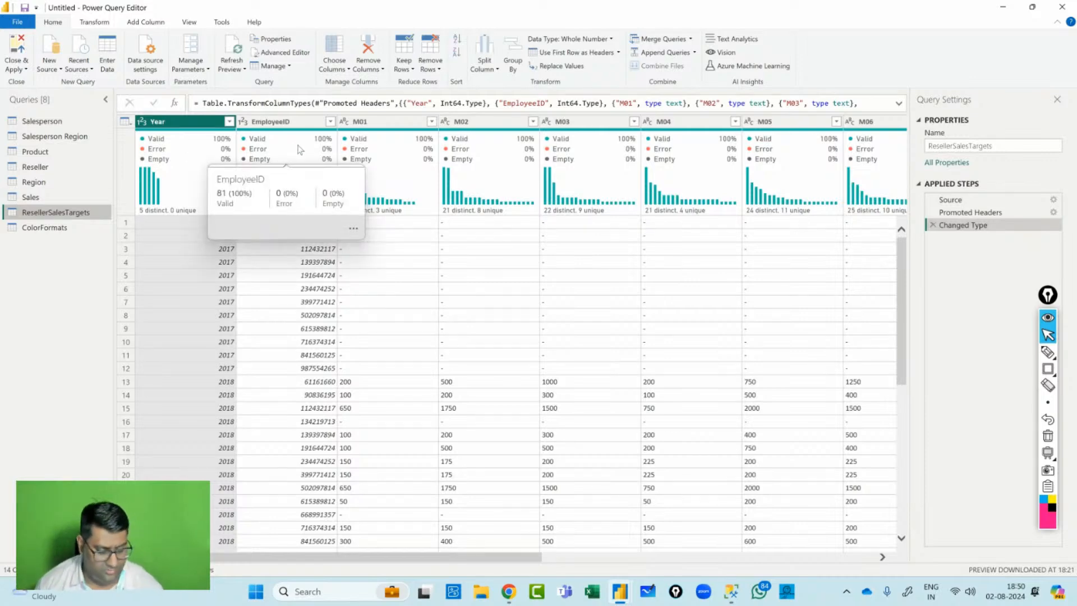
click(283, 122)
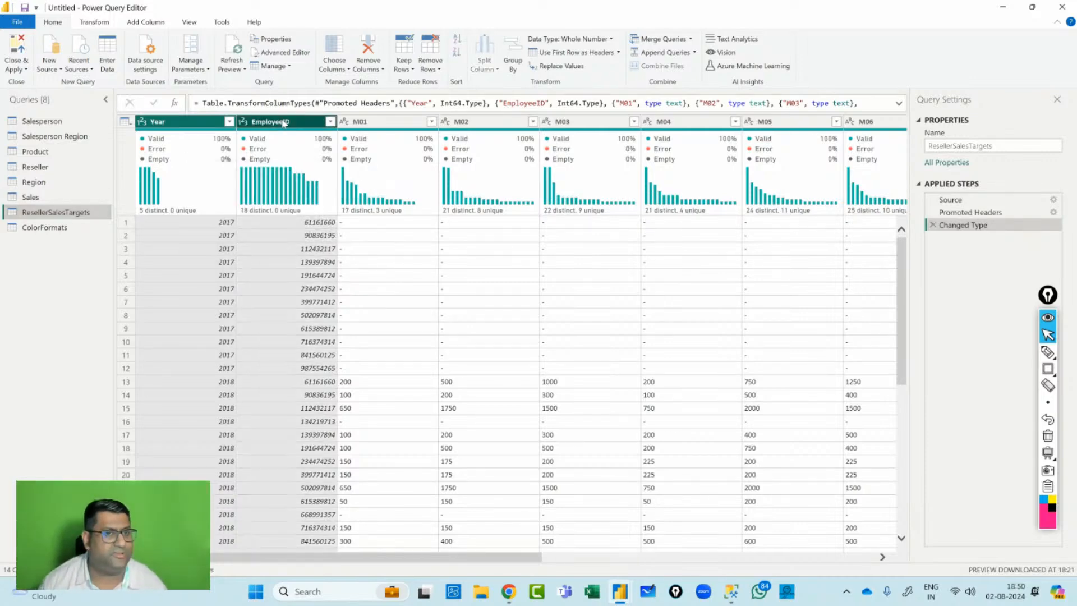
mouse_move(286, 187)
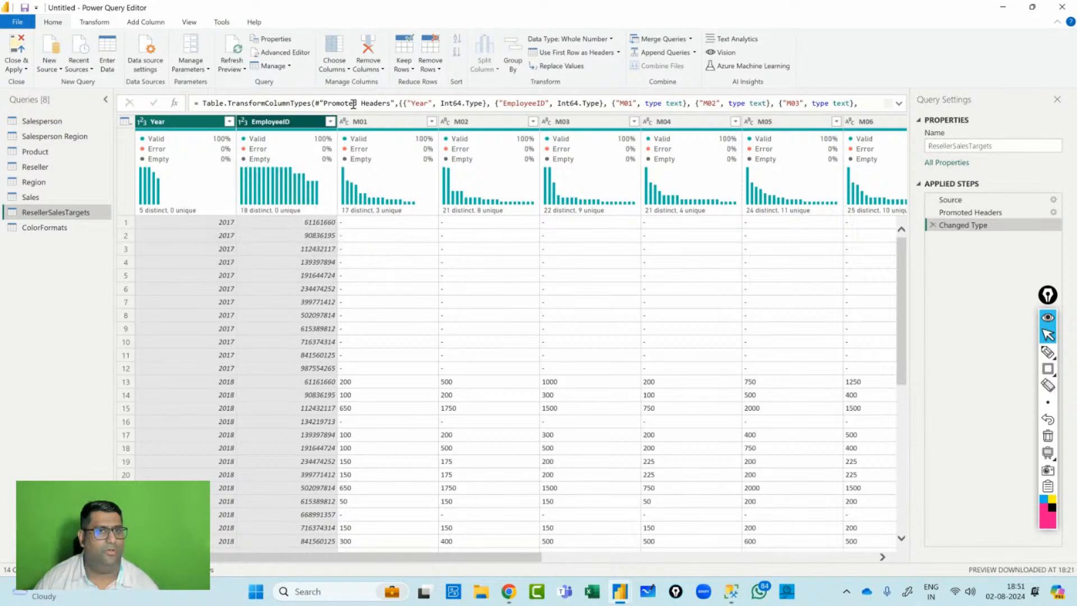
click(95, 26)
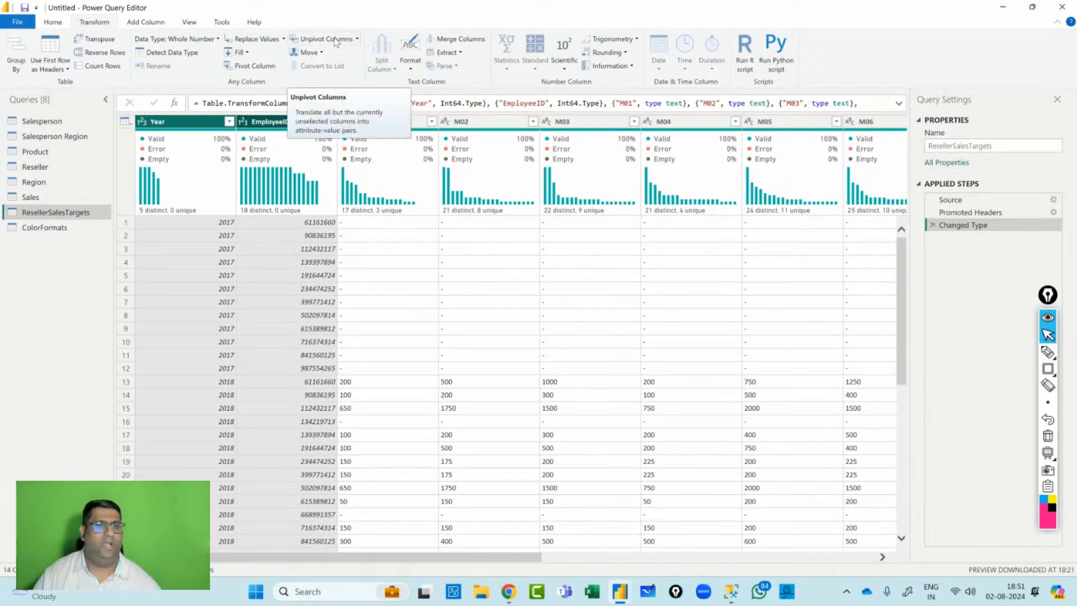
click(358, 41)
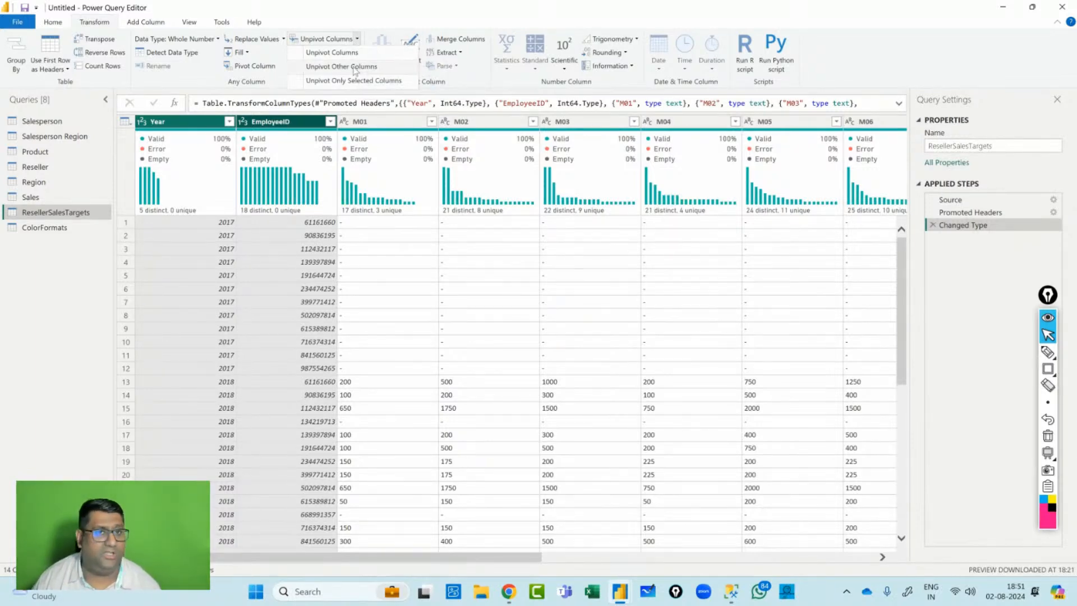
click(354, 67)
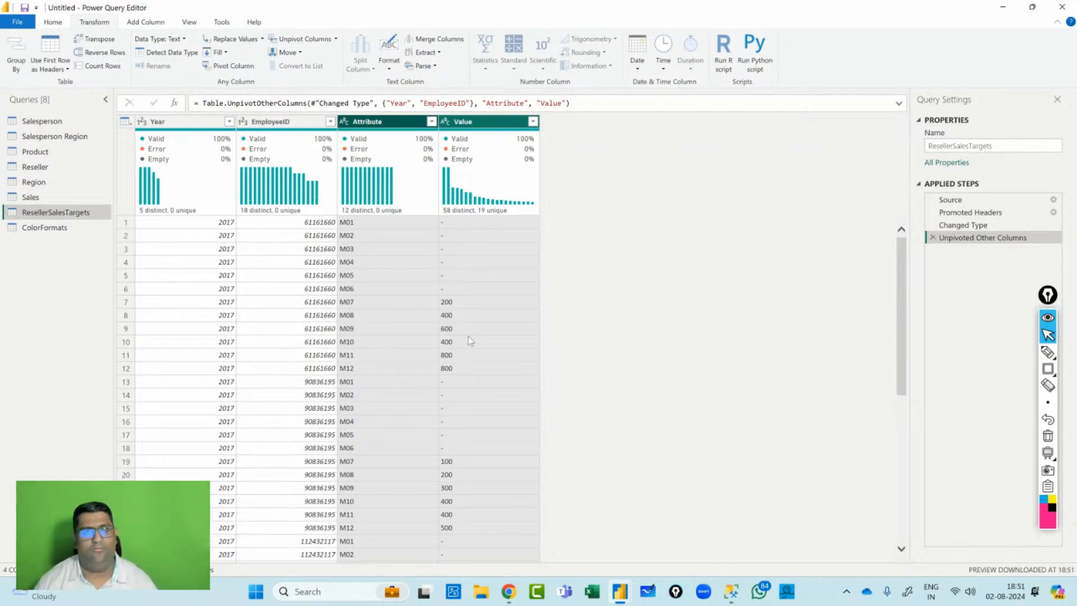
Filter the "-" rows out of the Value column and compare the result with the Changed Type and Unpivoted Other Columns steps.
click(364, 227)
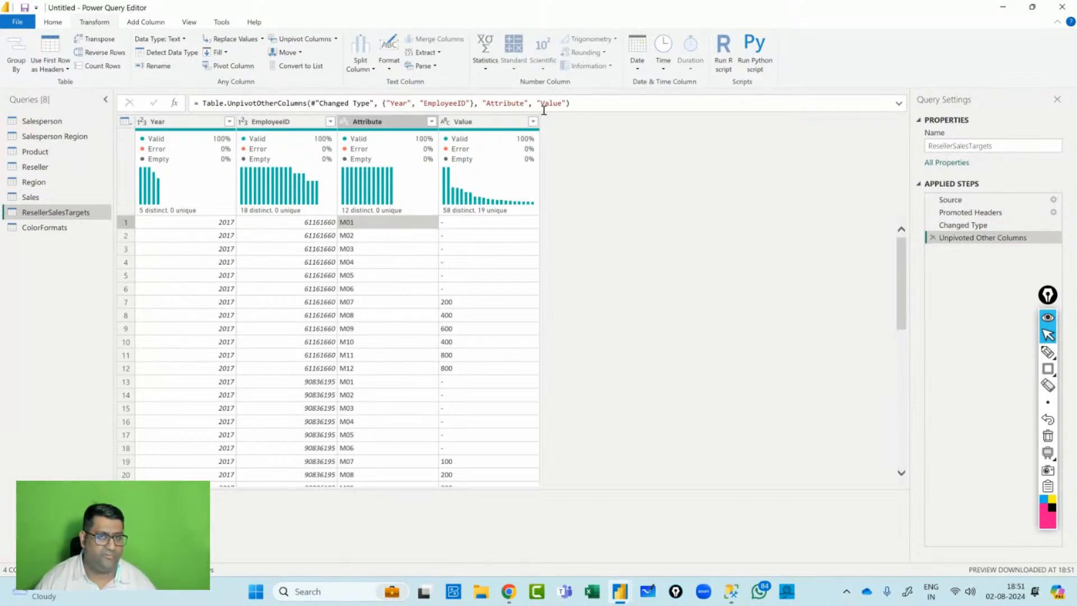
click(533, 122)
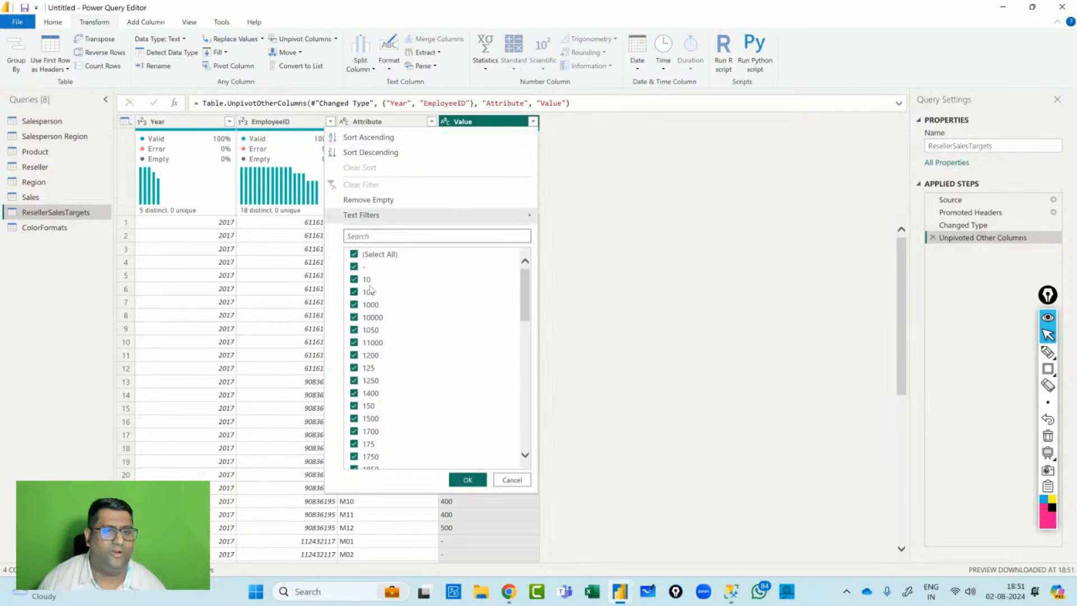
click(356, 268)
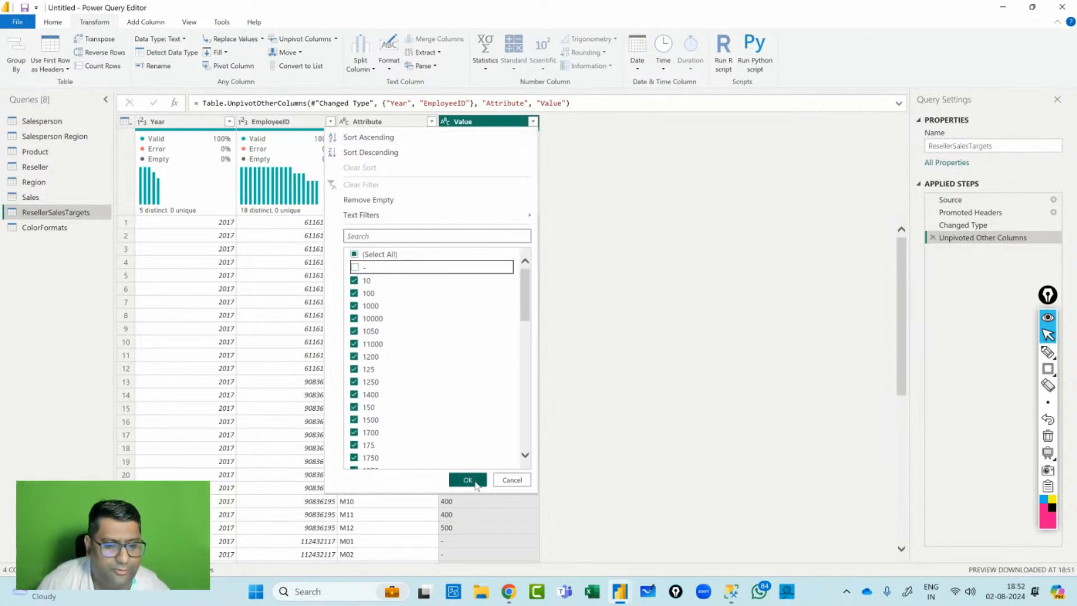
click(473, 479)
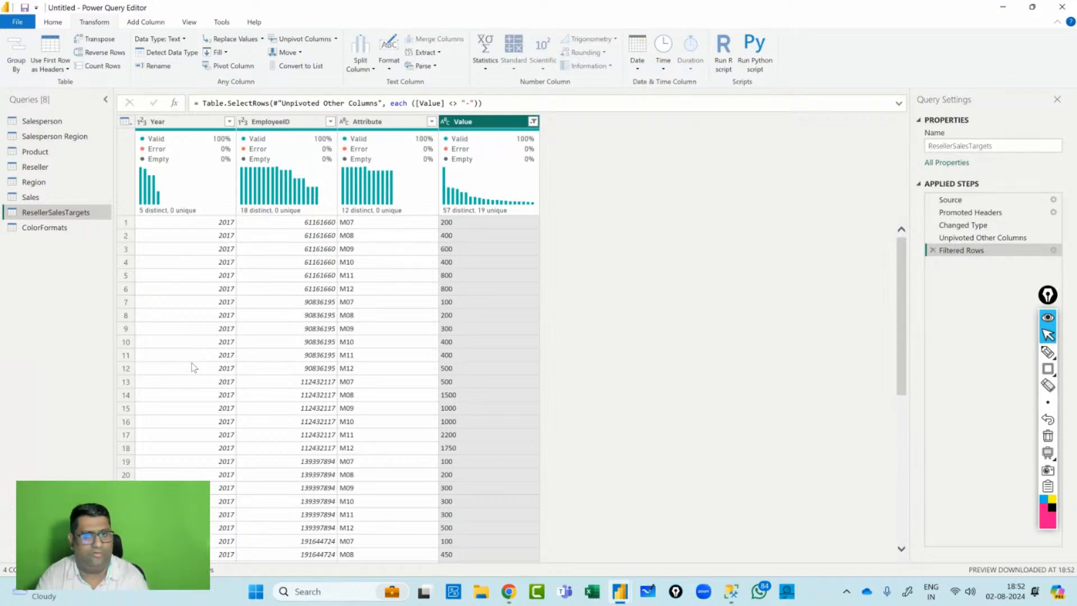
click(962, 225)
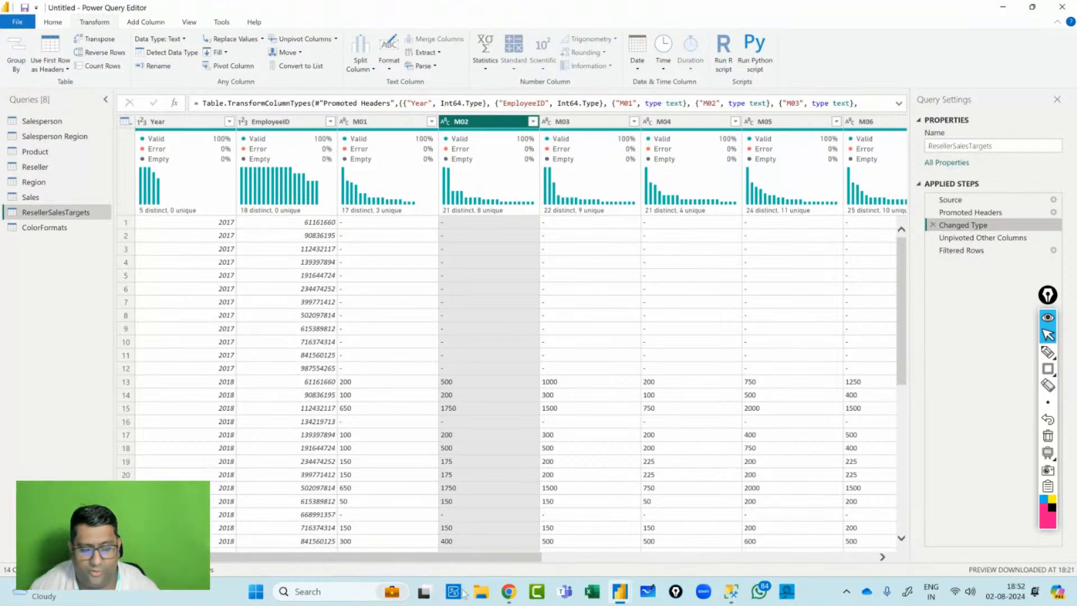
click(982, 238)
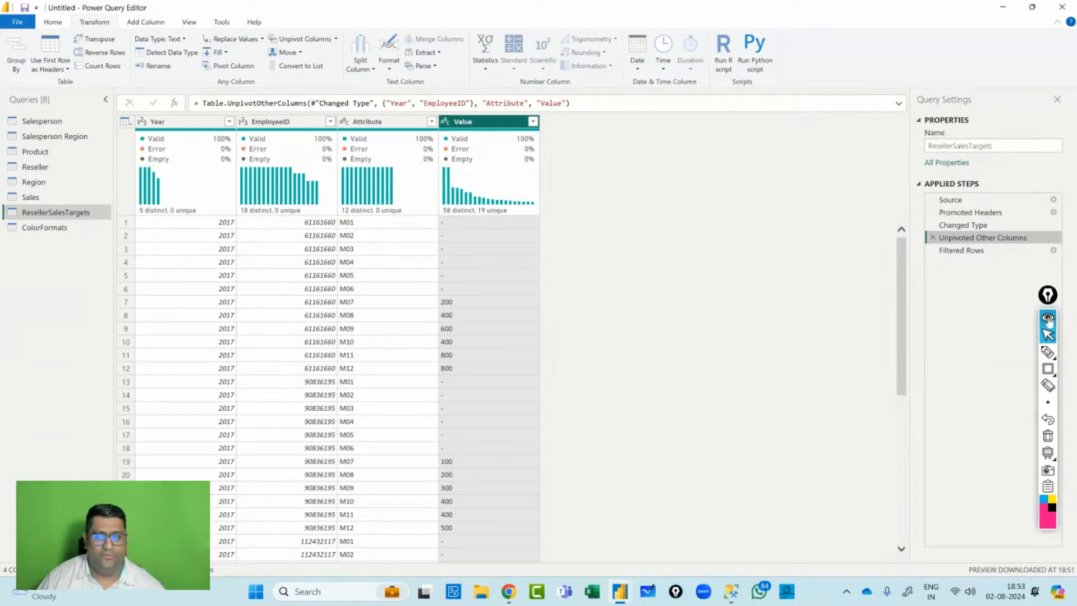
click(985, 251)
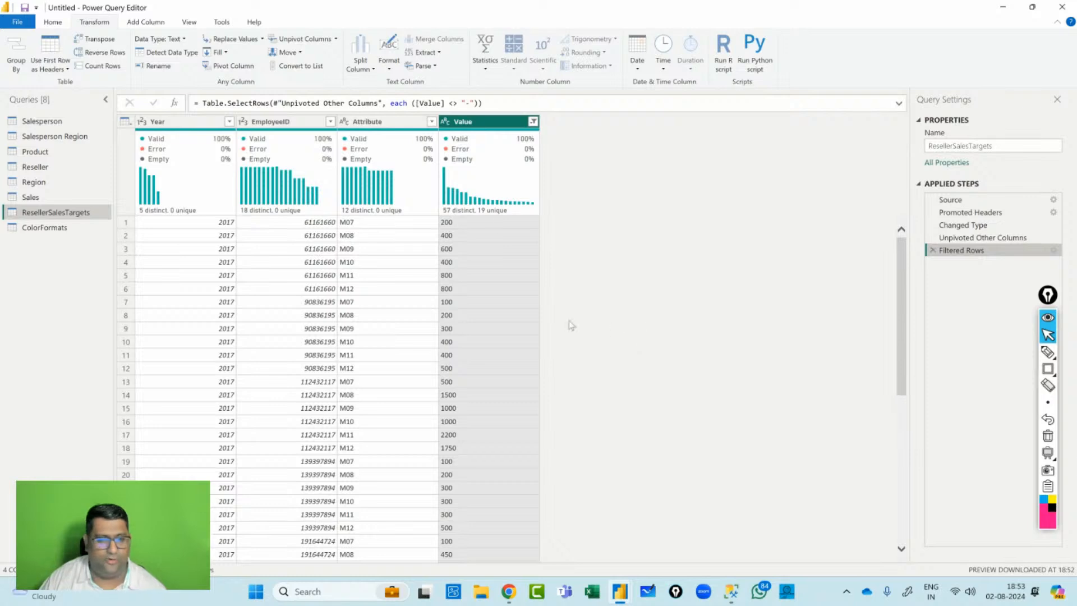
Rename the Attribute column of the ResellerSalesTargets query as MonthNumber.
mouse_move(487, 209)
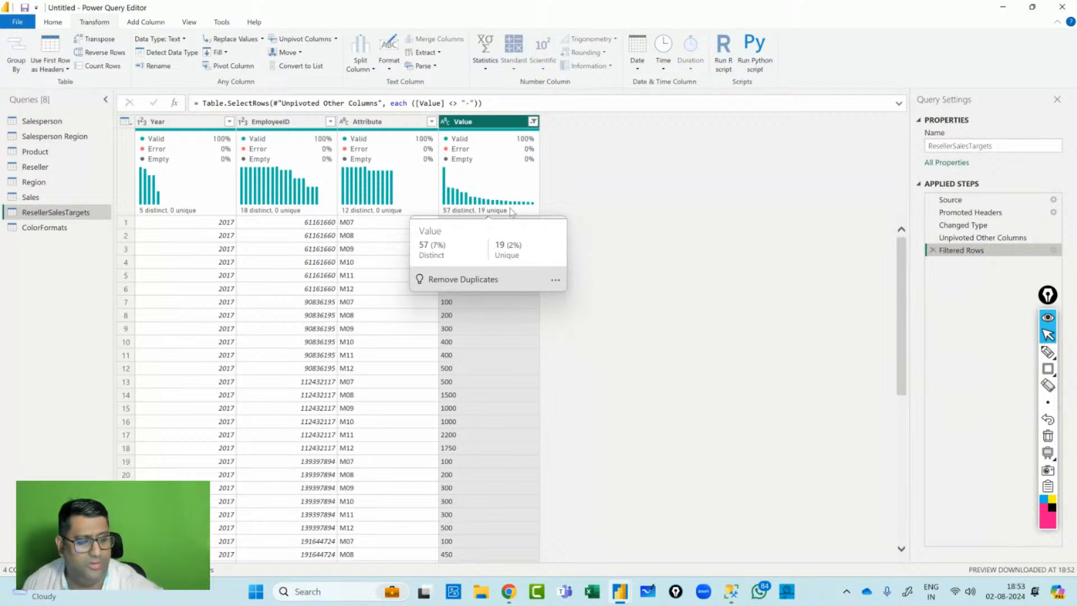
double_click(386, 122)
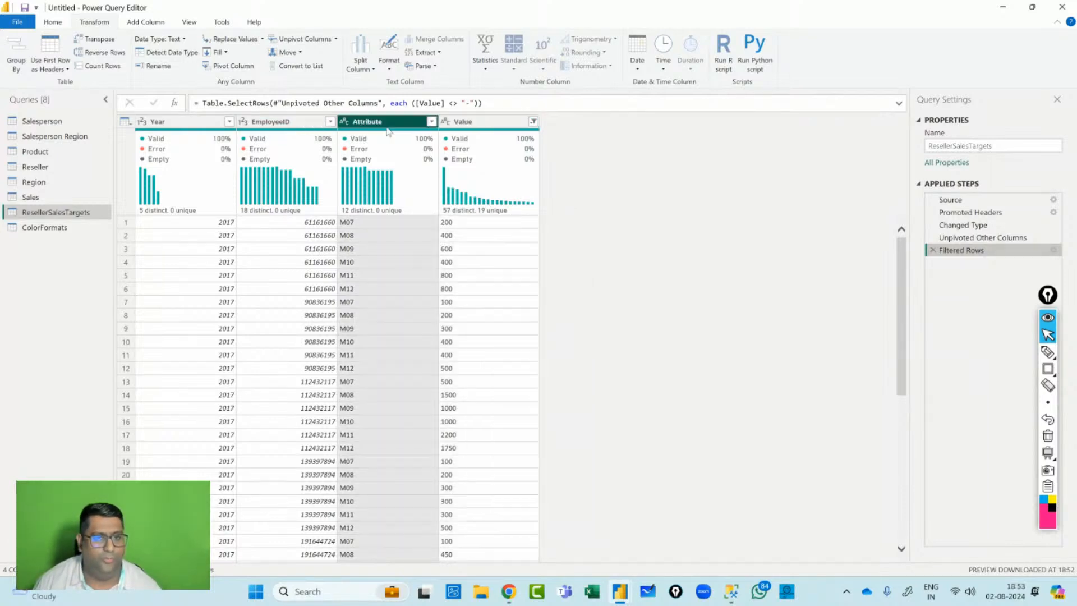
text(Mon)
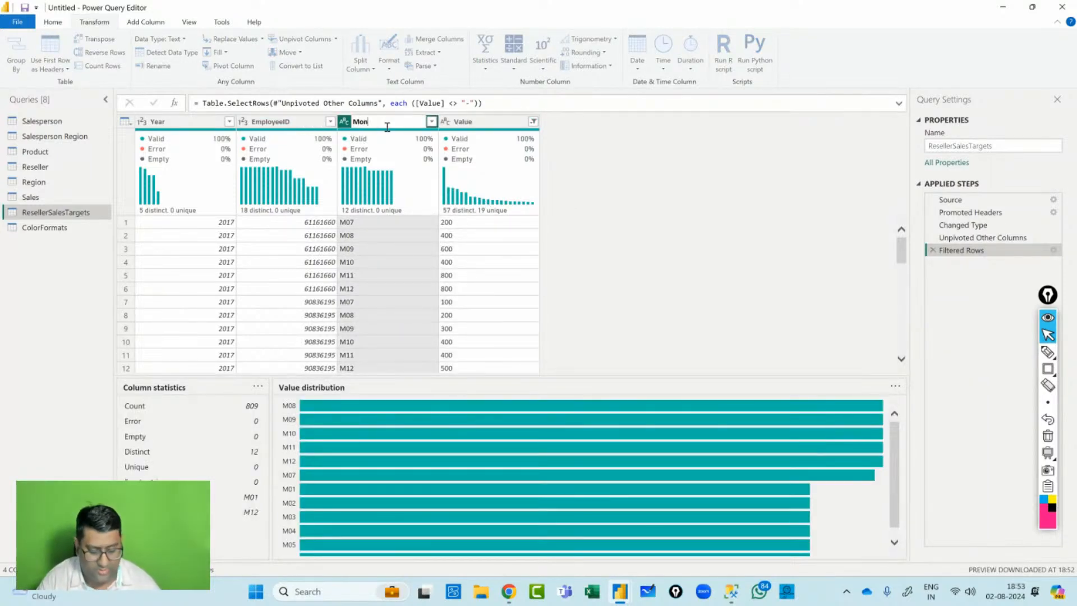
text(thNumber)
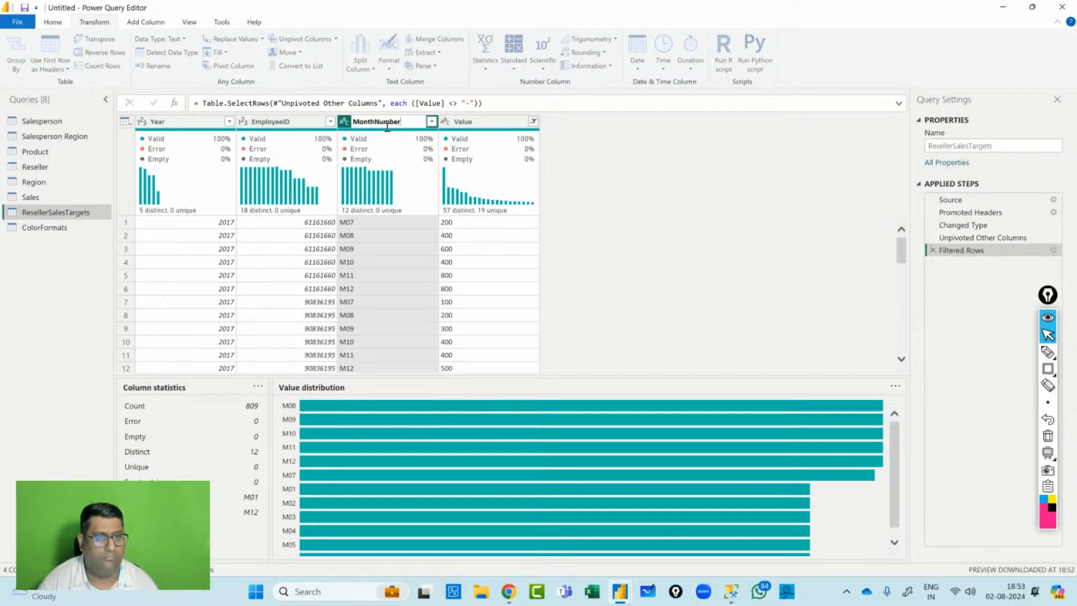
key(Return)
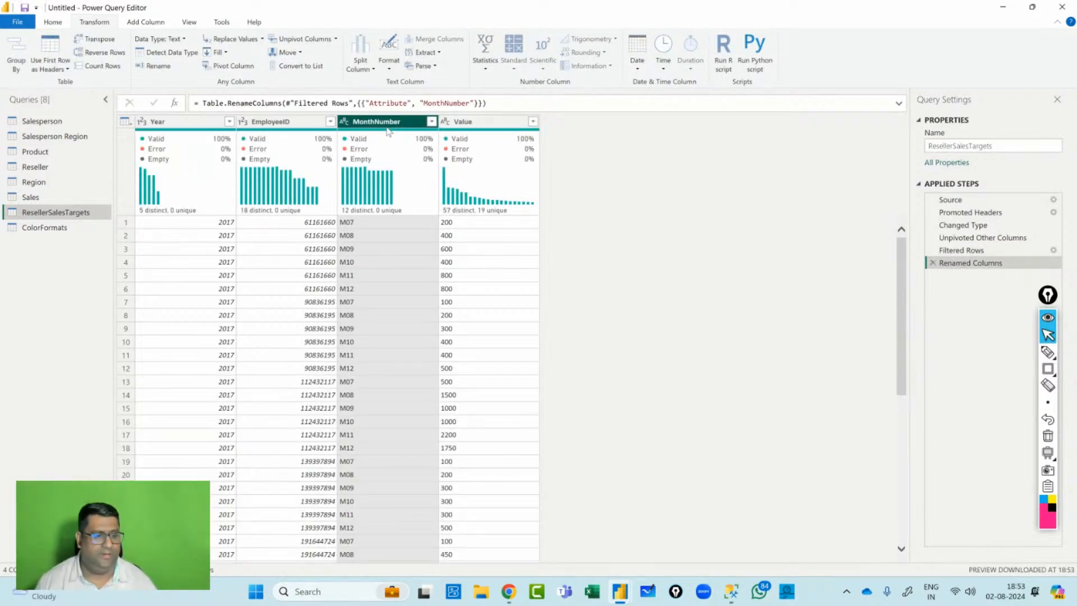
Replace "M" with nothing in the MonthNumber column and change the column's data type to Whole Number.
mouse_move(403, 208)
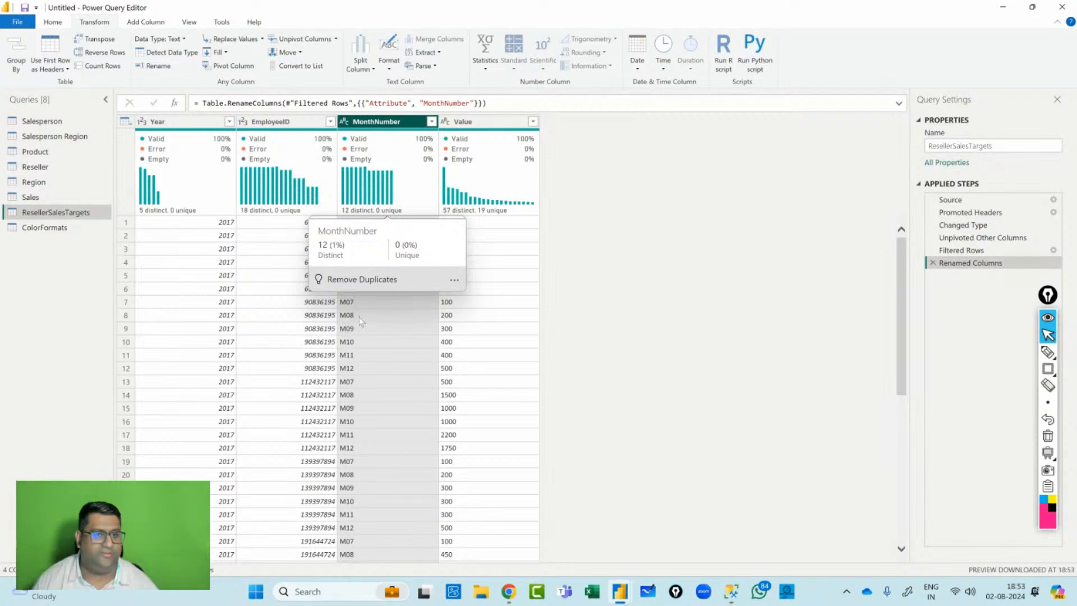
right_click(360, 125)
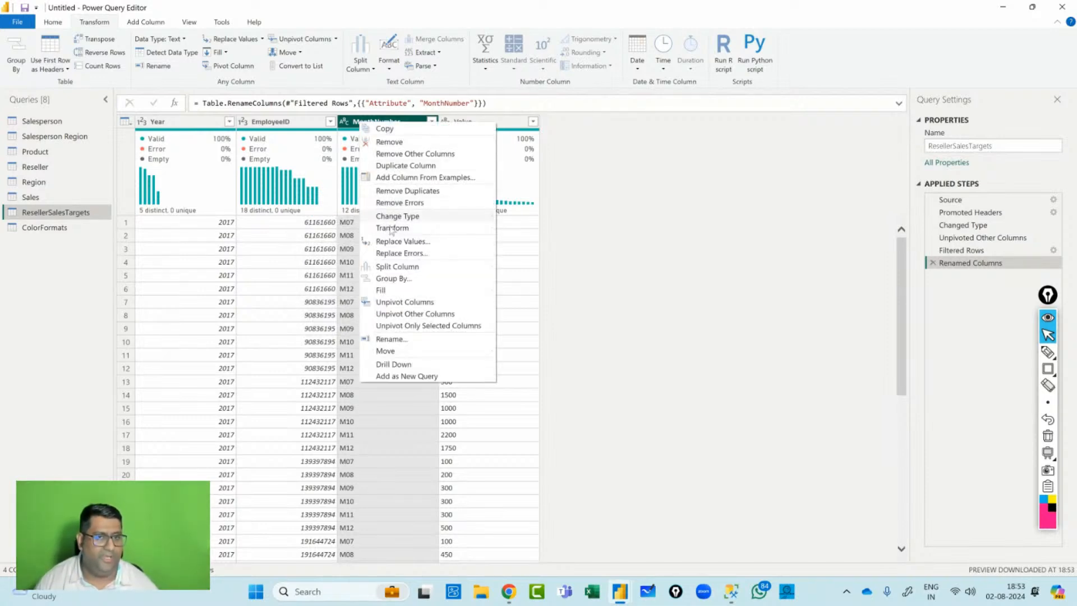
click(396, 243)
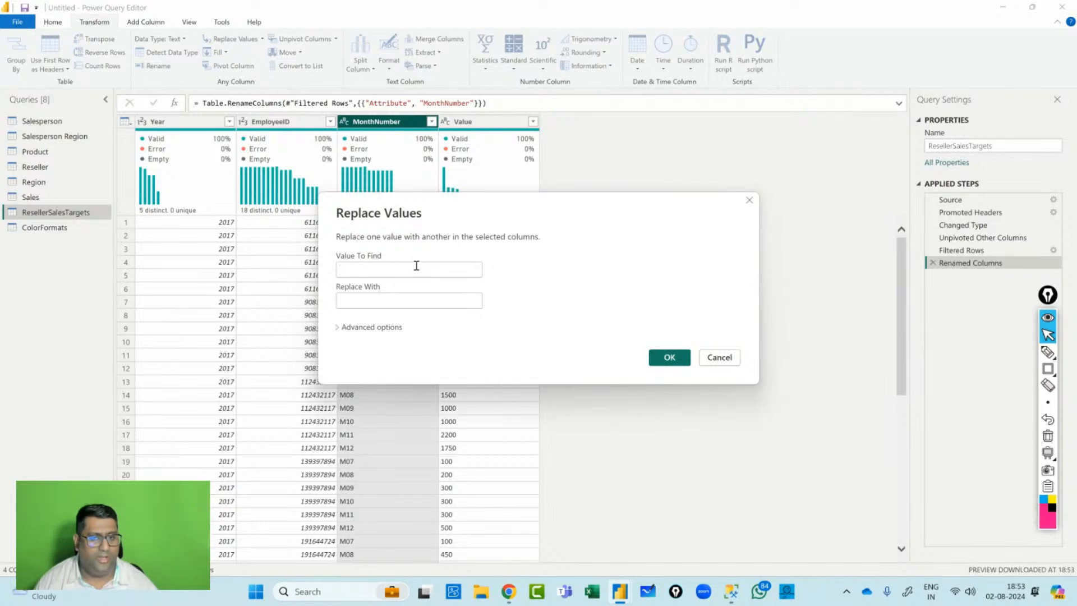
click(416, 265)
text(M)
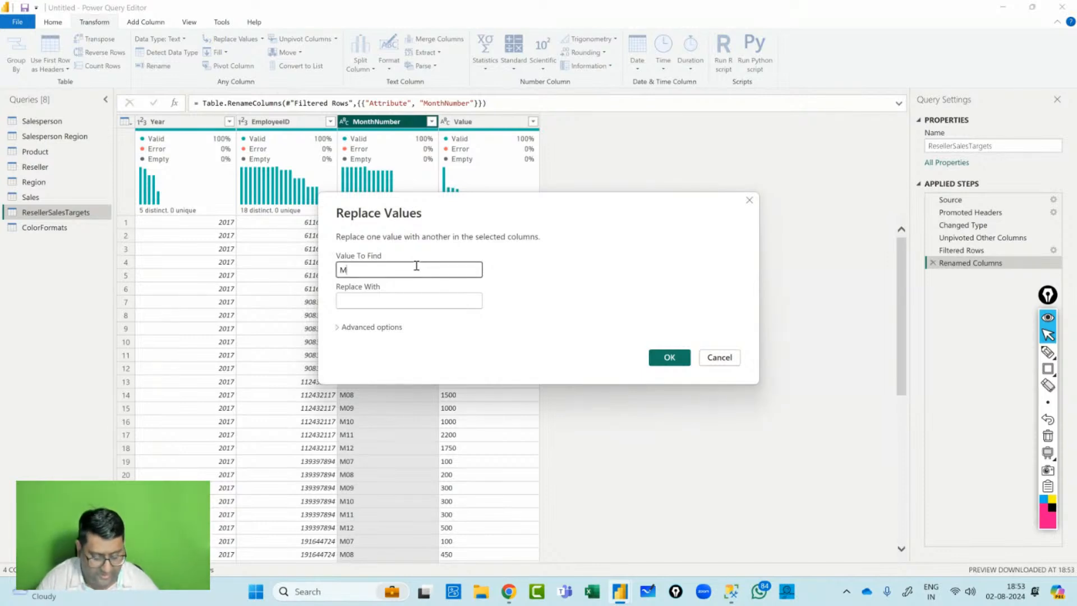
click(673, 356)
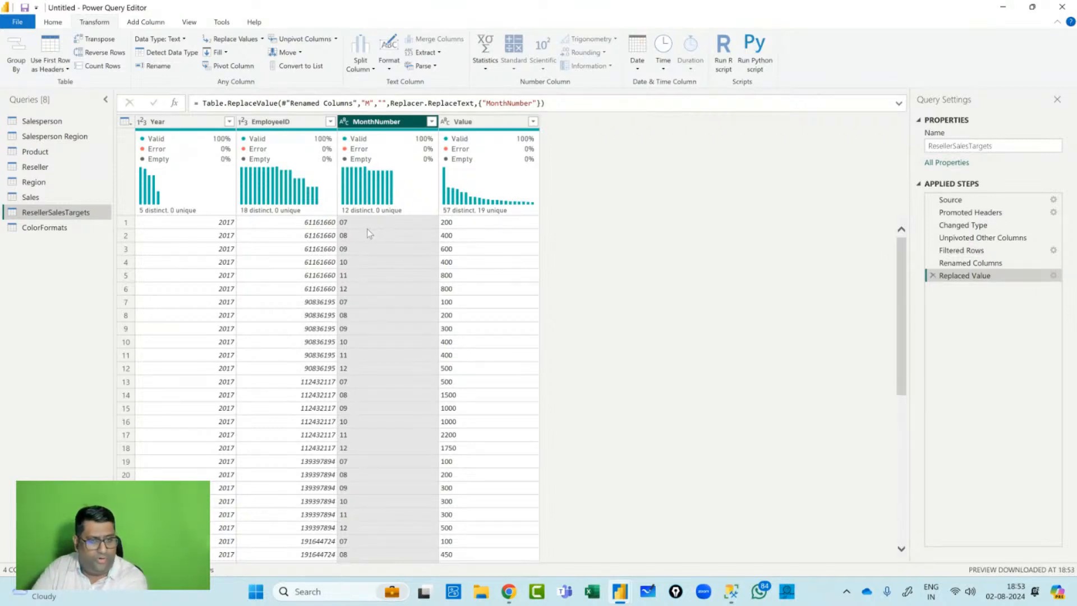
click(344, 121)
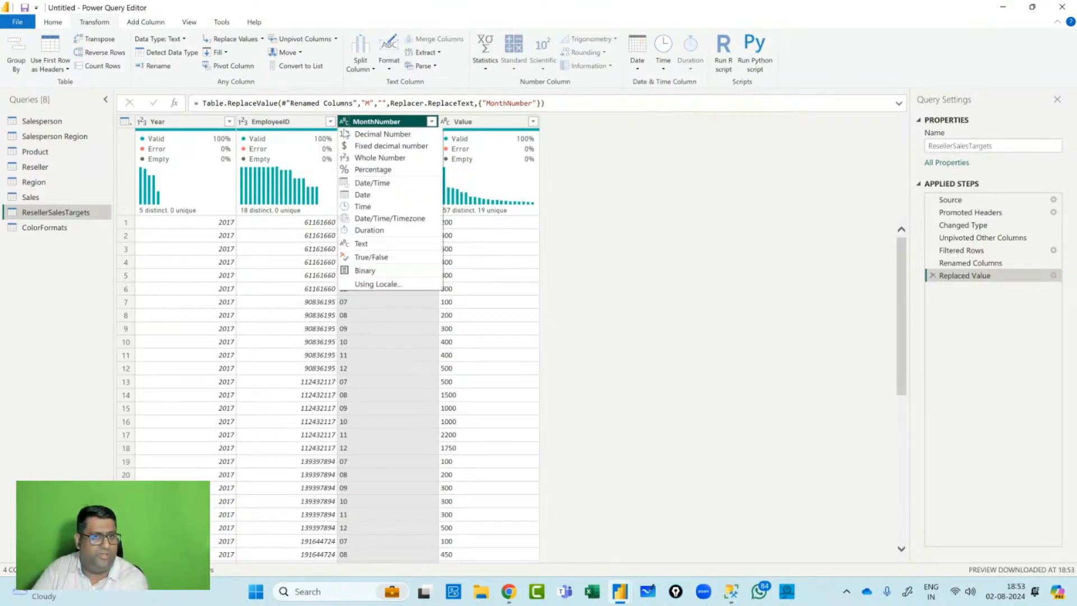
click(362, 158)
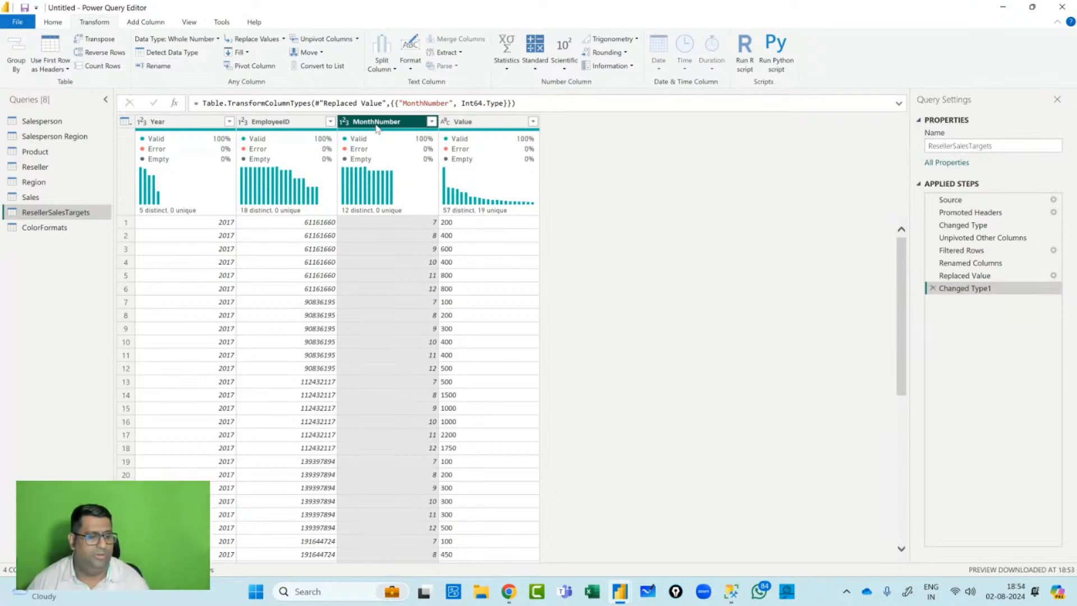
Start a new column from examples of all columns, entering 1-1-2010 as the first row's sample value.
click(142, 24)
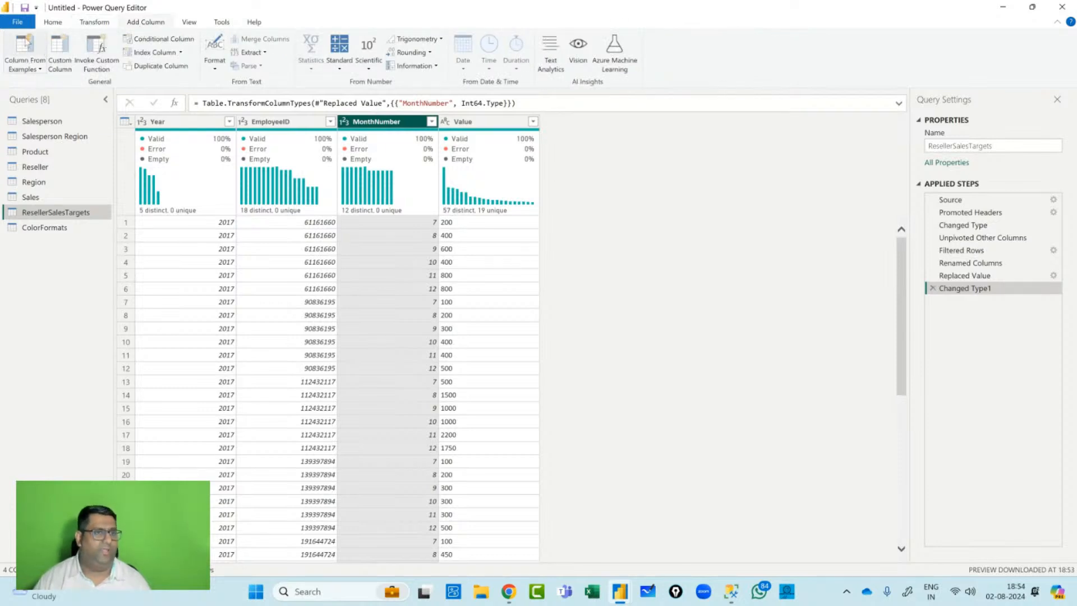
click(25, 48)
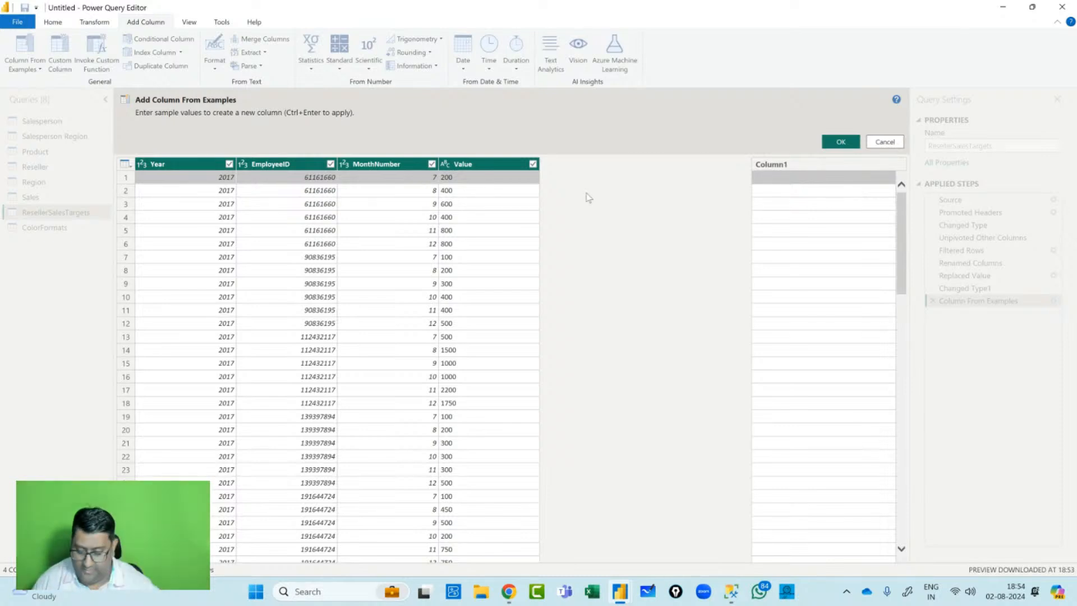
text(1)
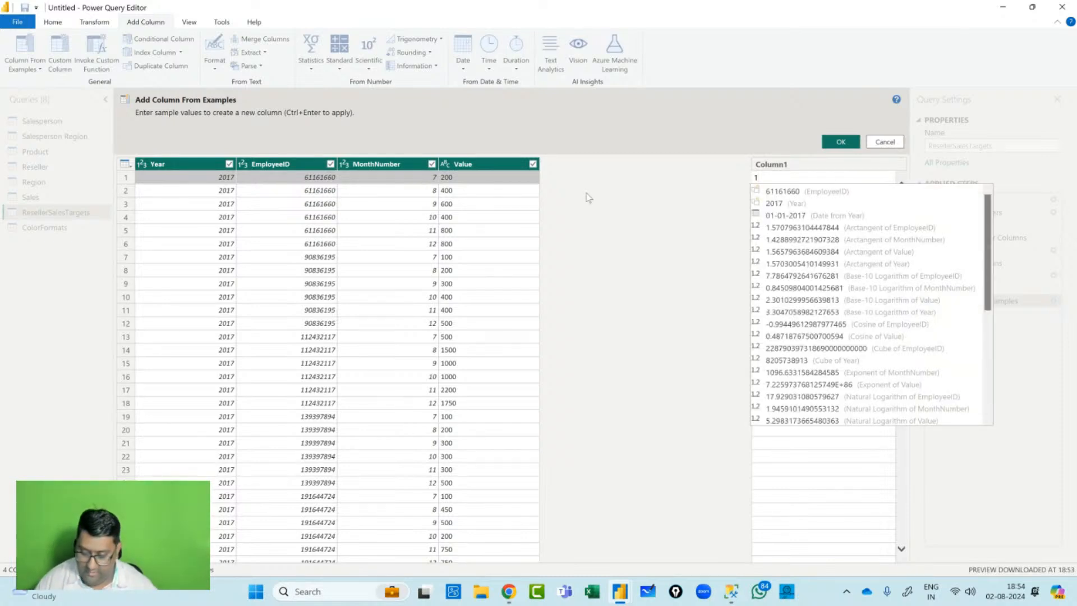
text(-1-)
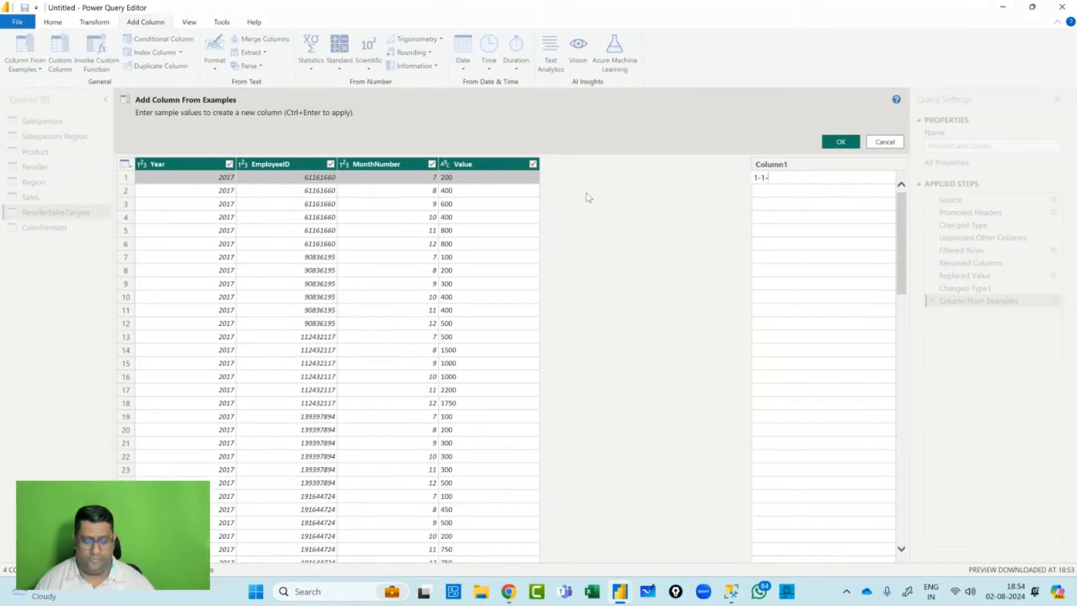
text(2010)
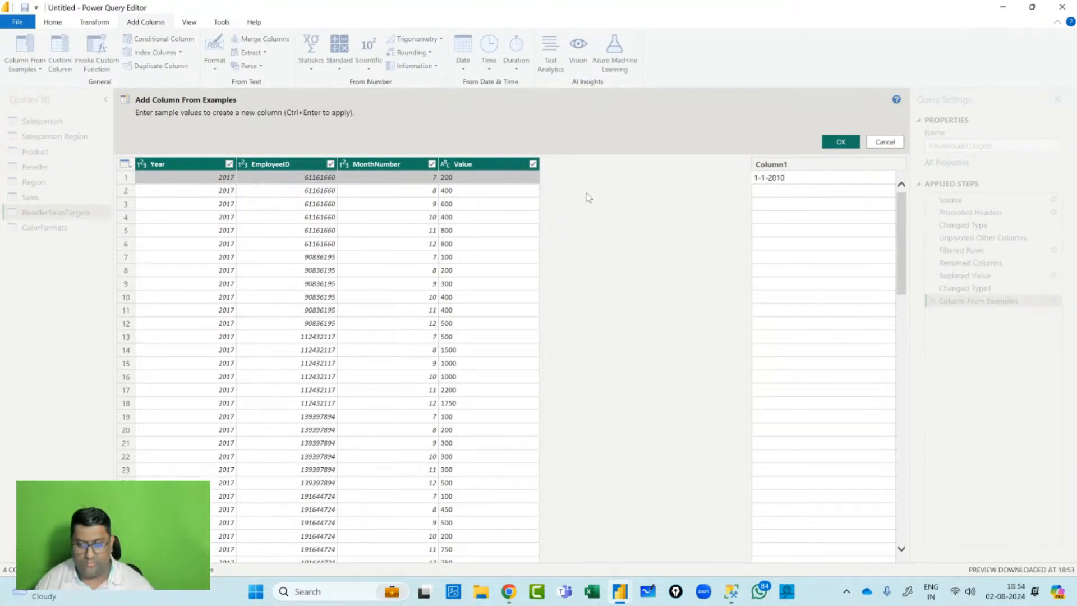
key(Return)
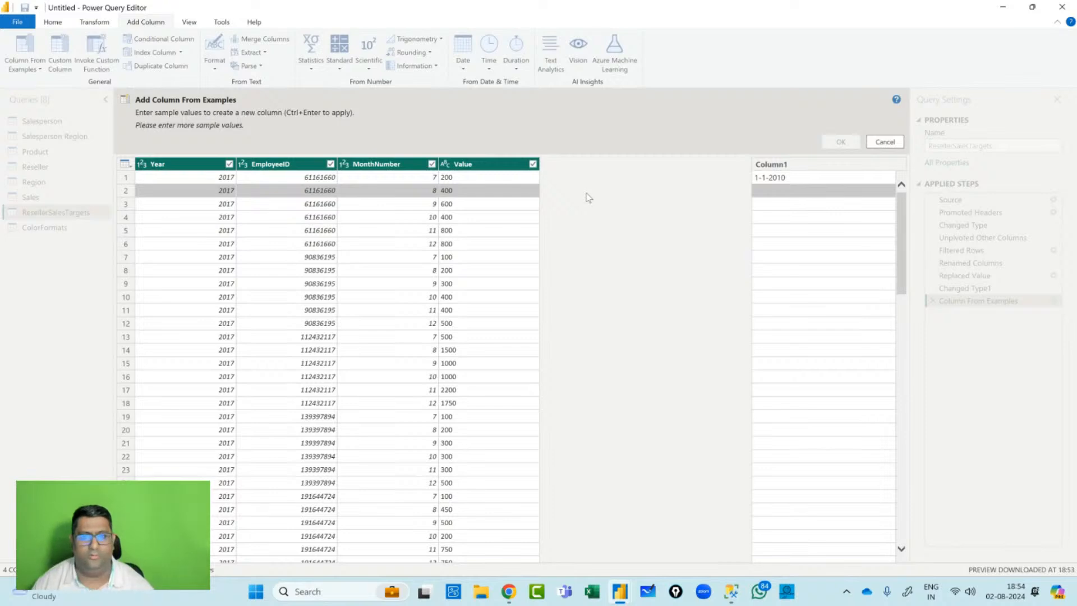
Change the first row's sample value to 1-1-2017 and check the suggested values down the column.
click(789, 180)
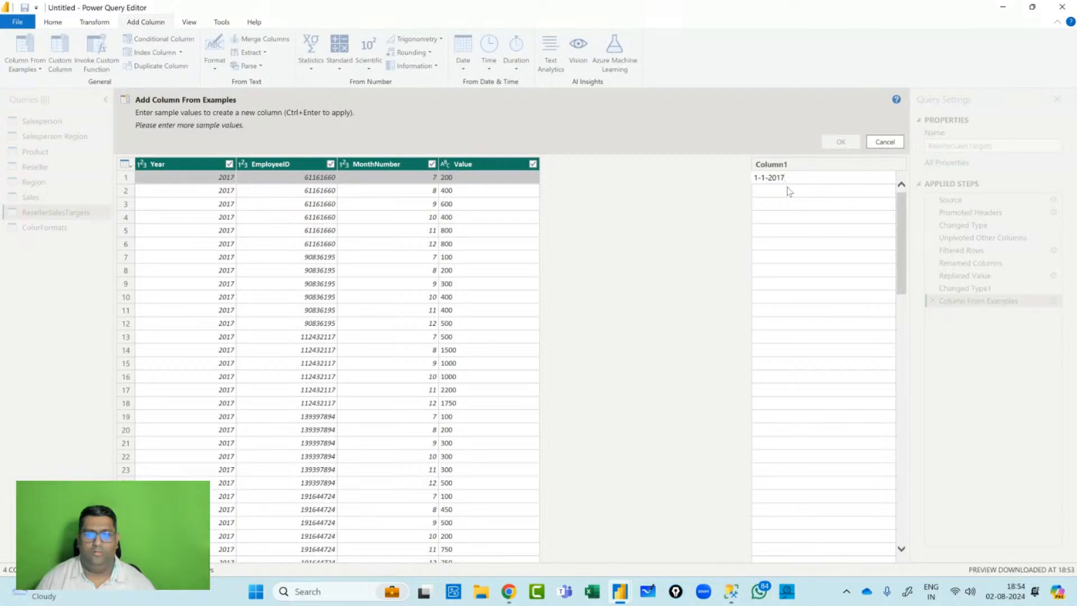
text(1-1-2017)
key(Return)
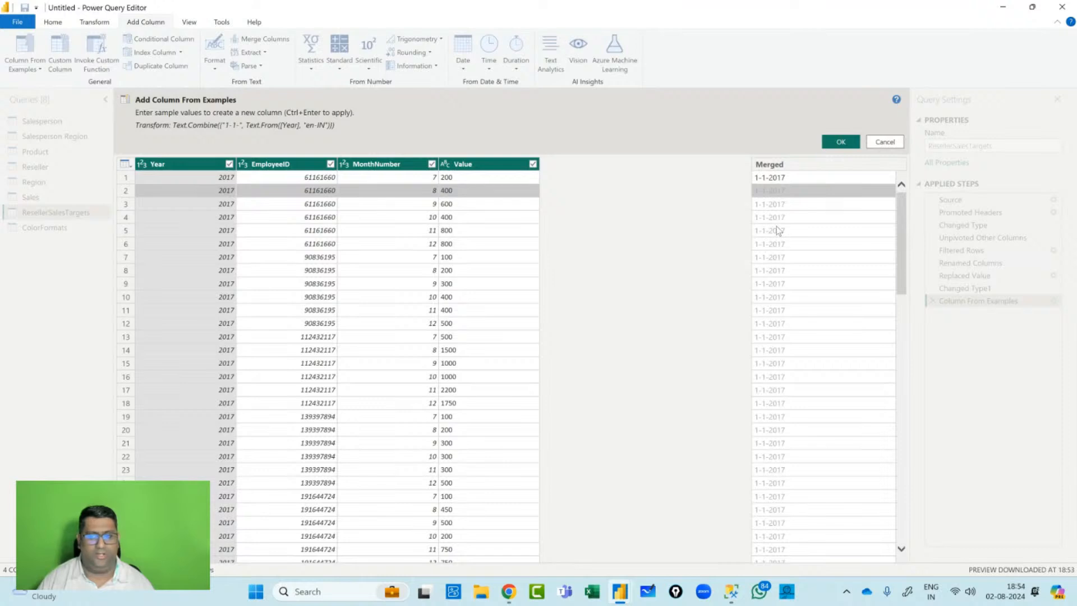
scroll(776, 227, down, 20)
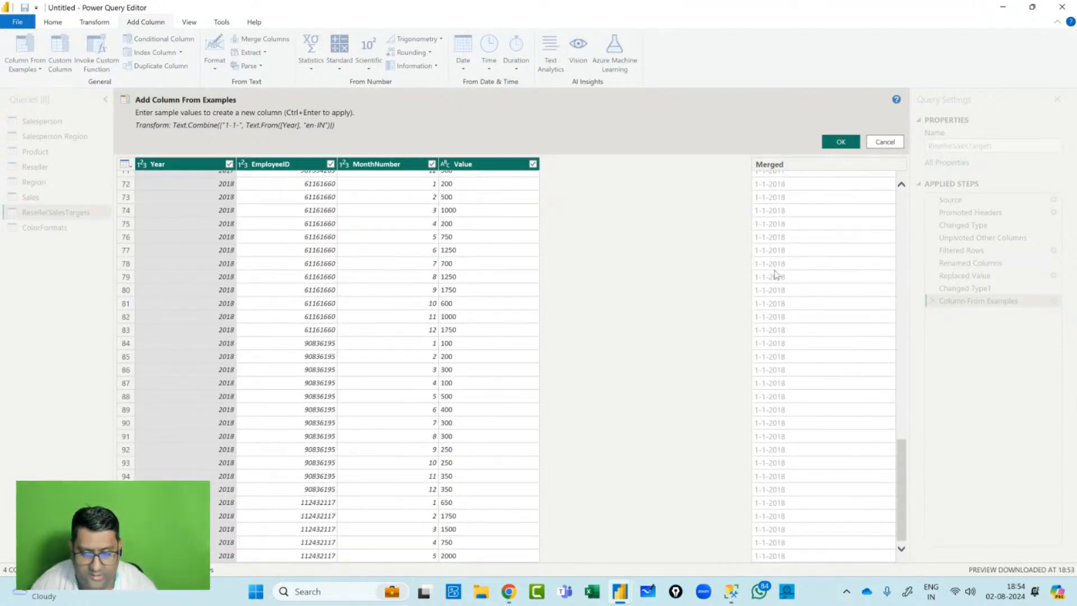
scroll(776, 275, up, 20)
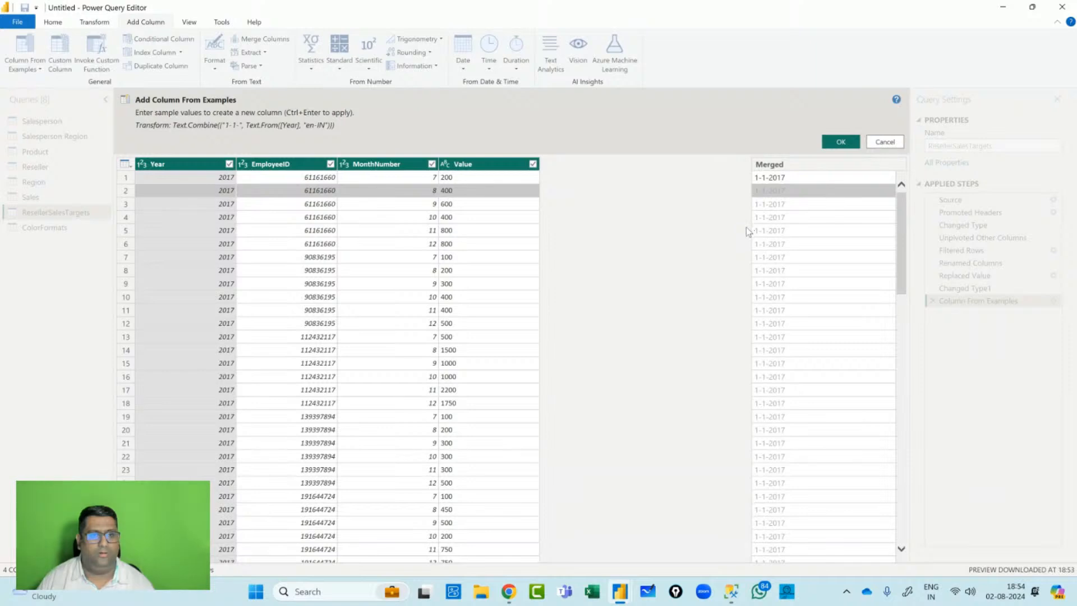
Correct the first row's sample value to 1-7-2017, check the suggested values and add the example-based column.
click(786, 179)
click(787, 179)
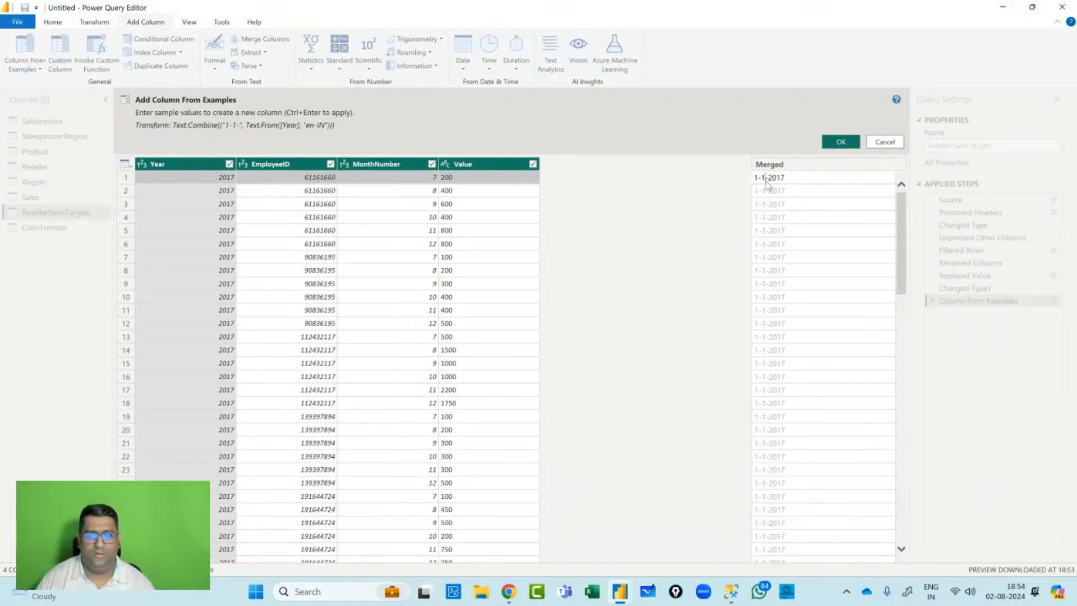
key(BackSpace)
text(7)
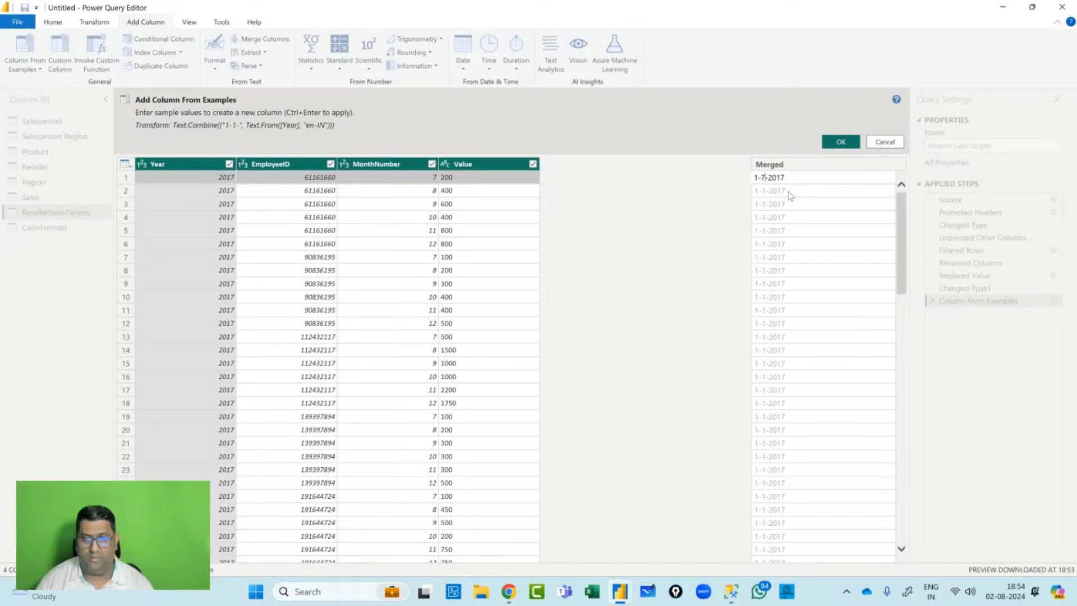
key(Return)
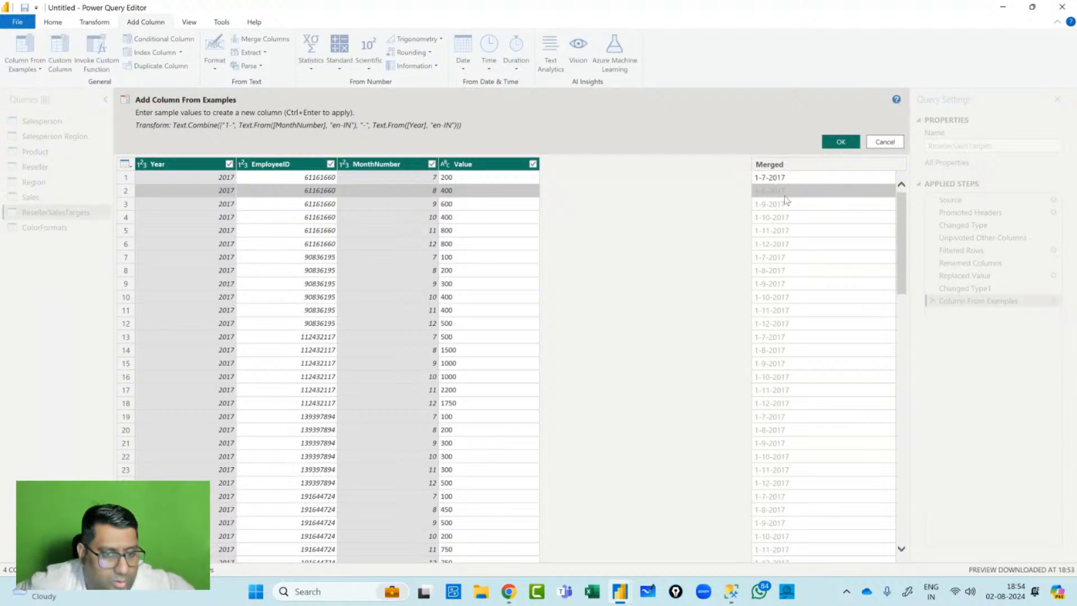
scroll(772, 320, down, 20)
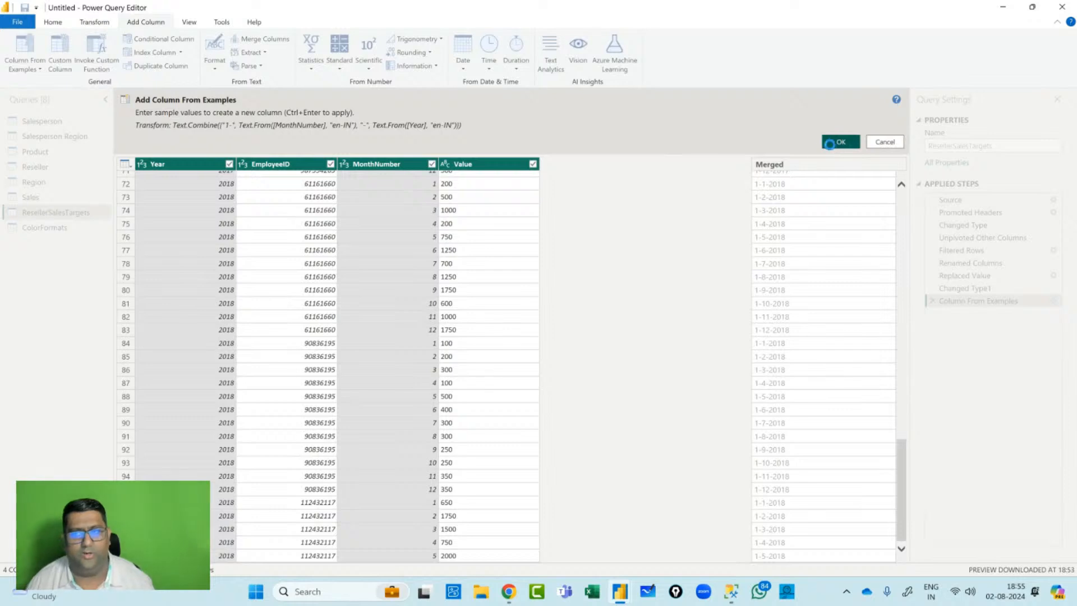
click(838, 142)
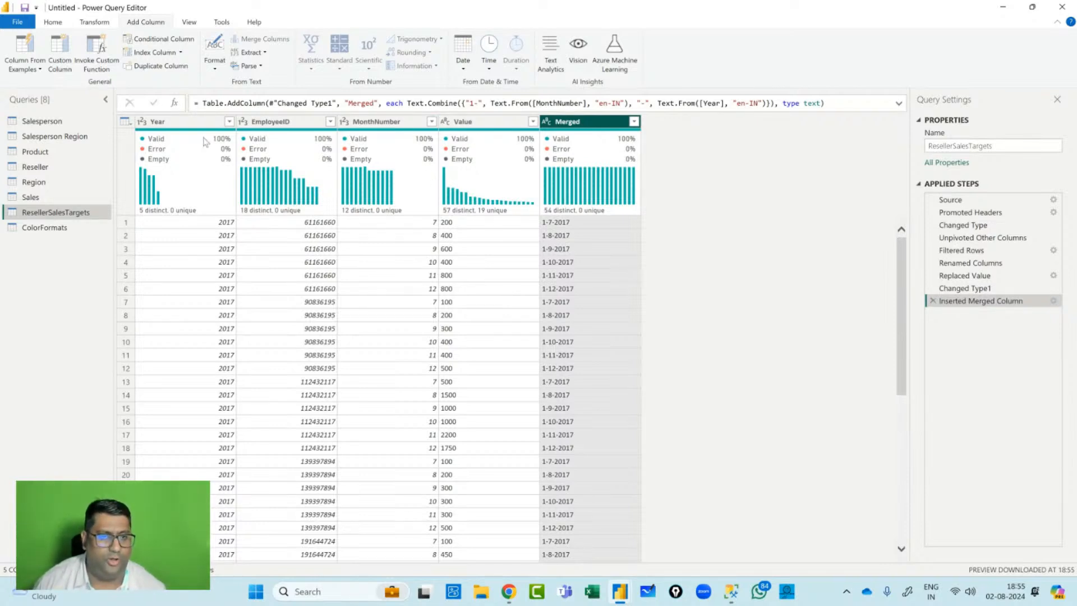
Remove the Year and MonthNumber columns from the ResellerSalesTargets query.
click(185, 121)
ctrl+click(406, 126)
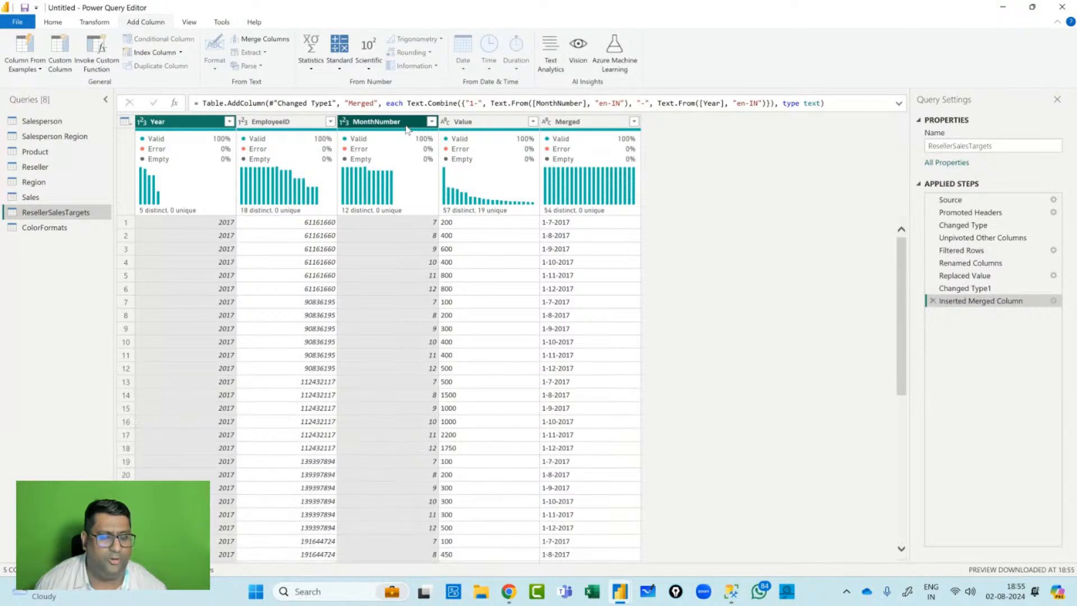
key(Delete)
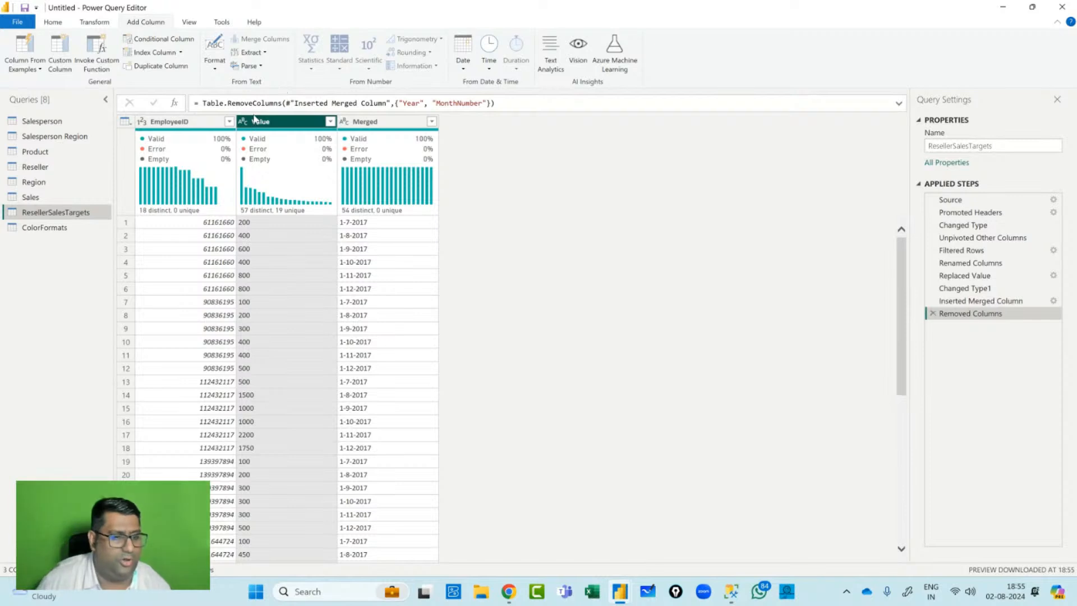
Rename the Merged column as TargetMonth and change its data type to Date.
mouse_move(253, 195)
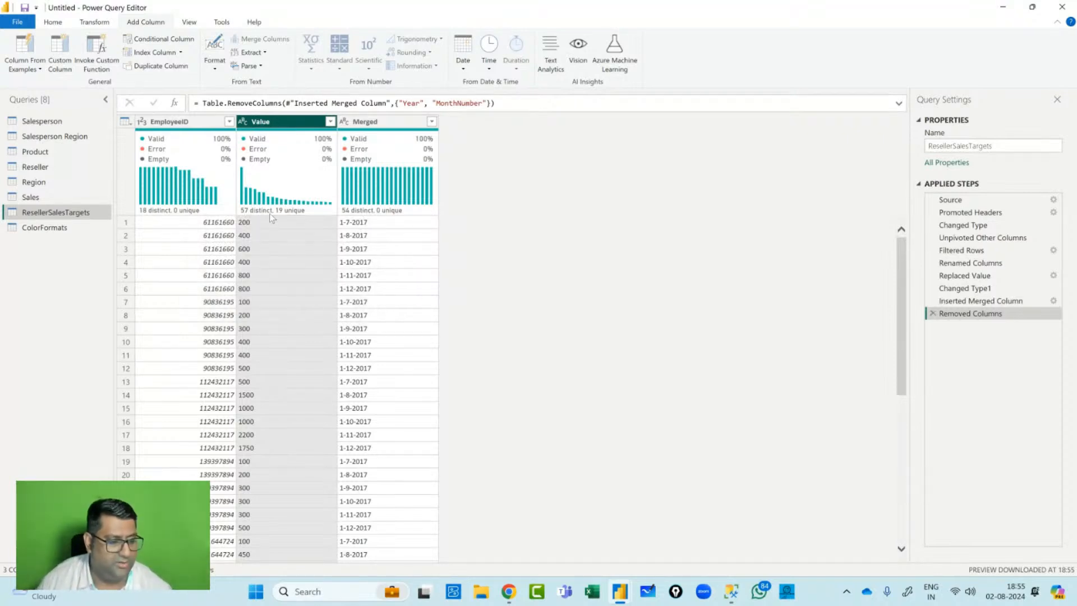
click(386, 130)
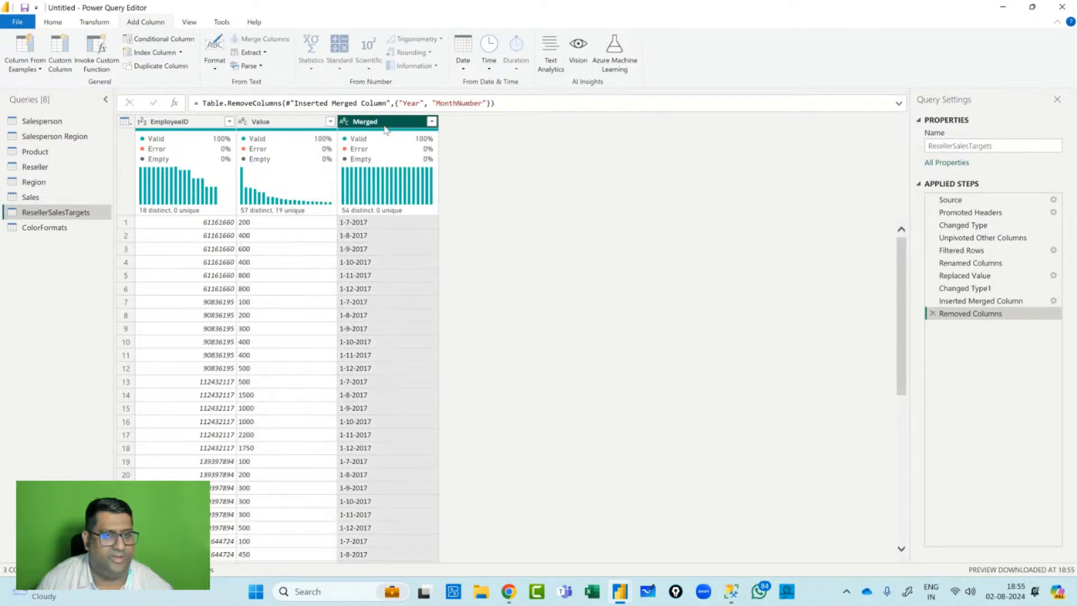
double_click(384, 125)
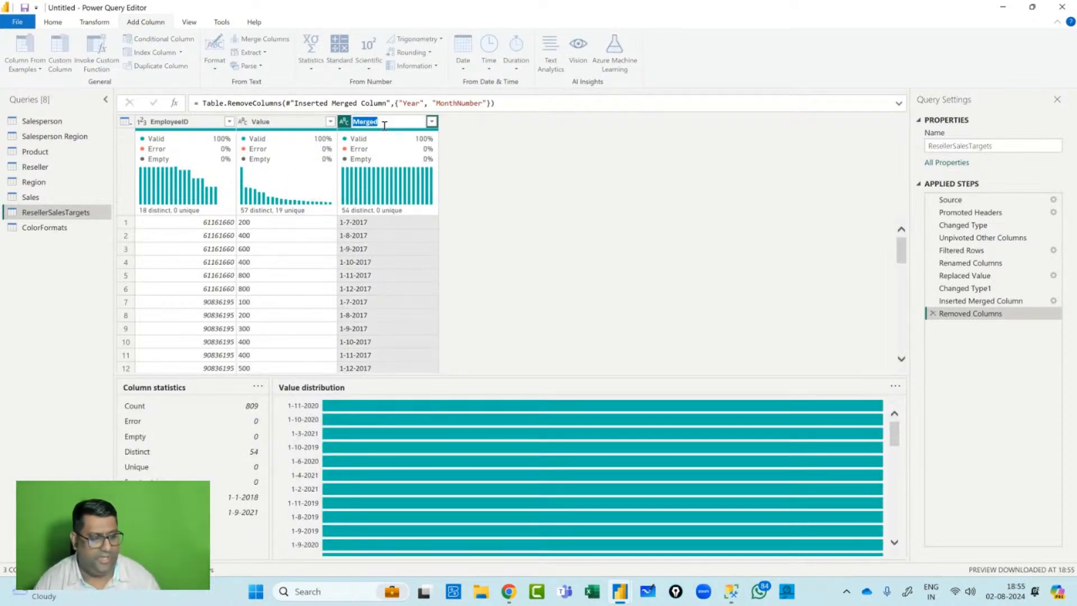
text(Target)
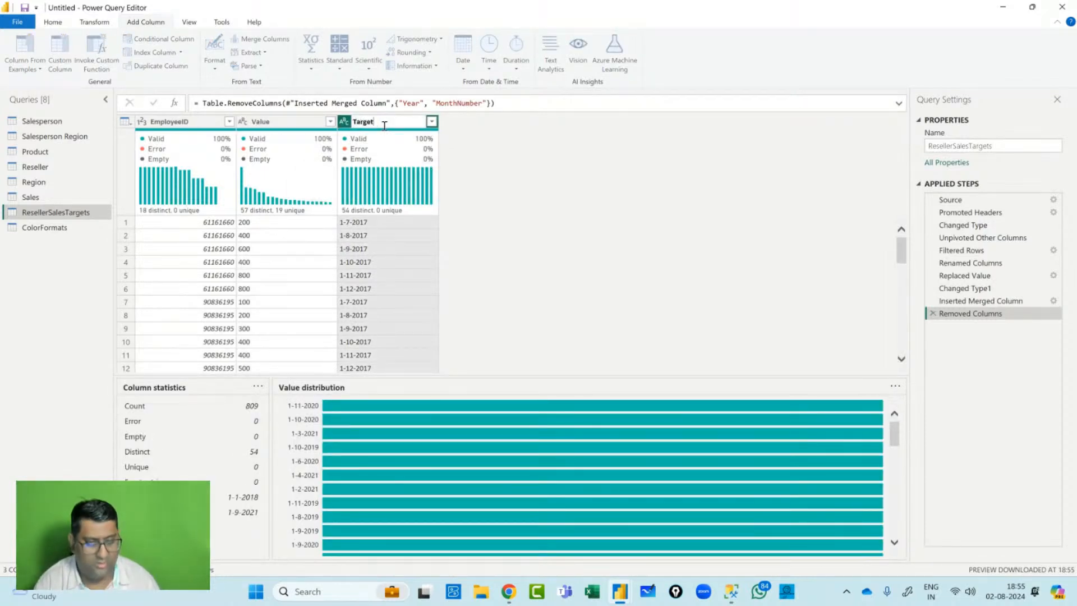
text(Month)
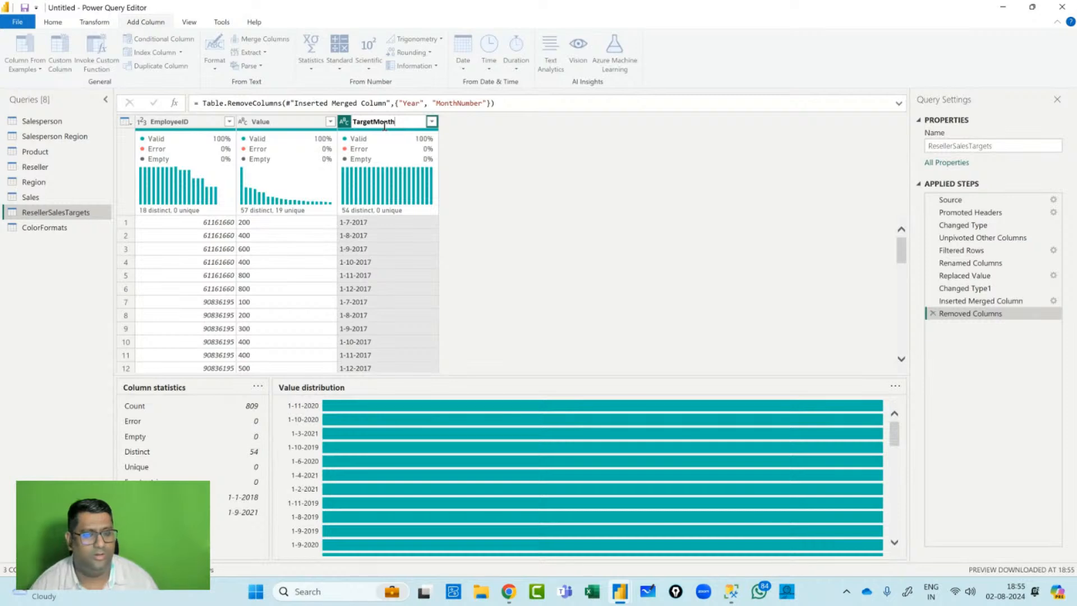
key(Return)
click(344, 121)
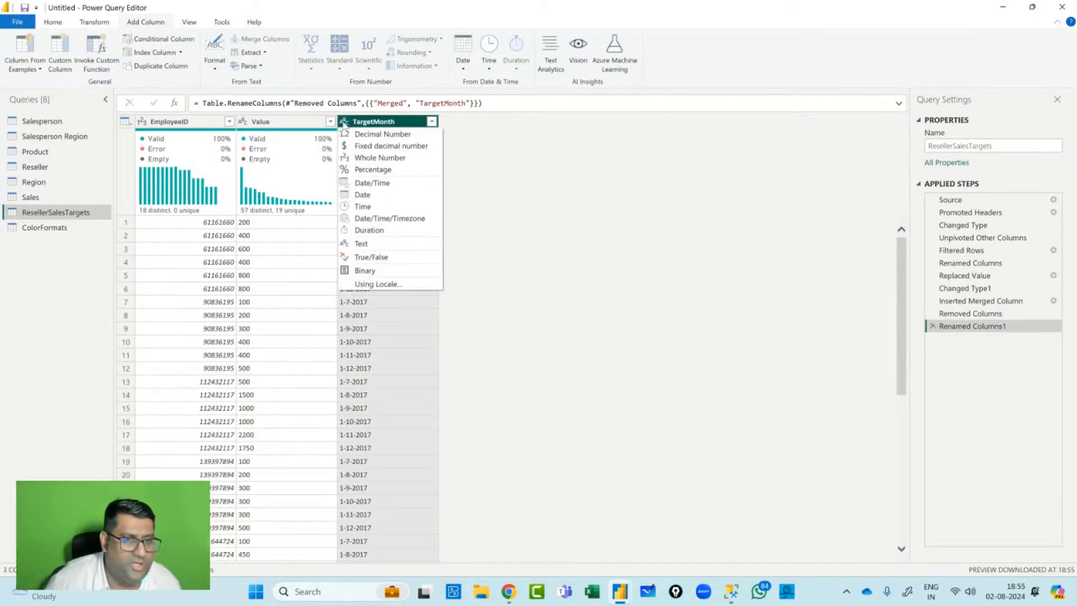
click(363, 195)
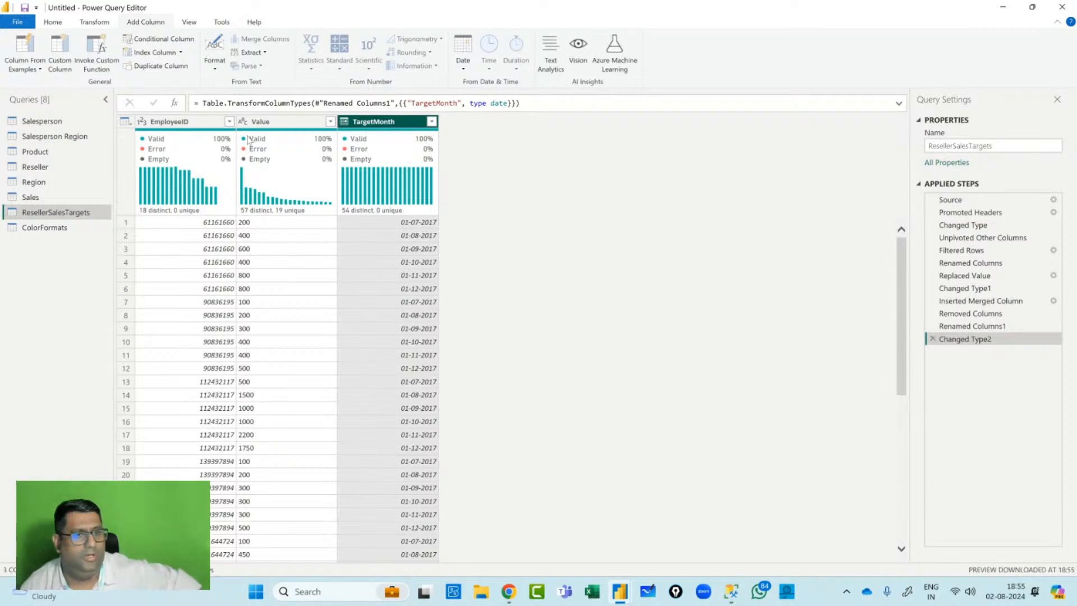
Rename the Value column of the ResellerSalesTargets query as Target.
double_click(260, 122)
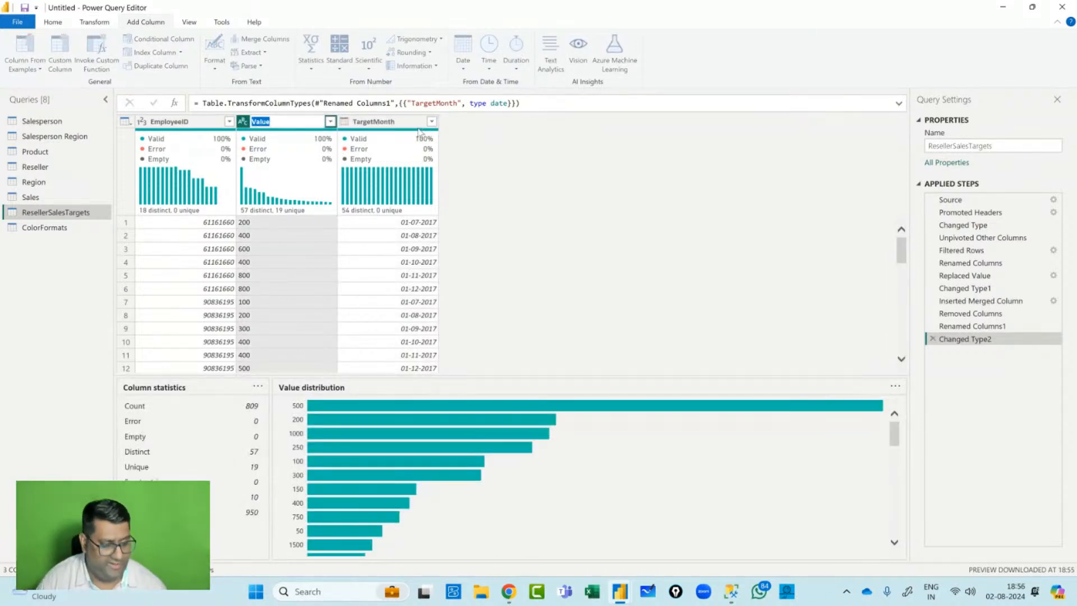
text(Target)
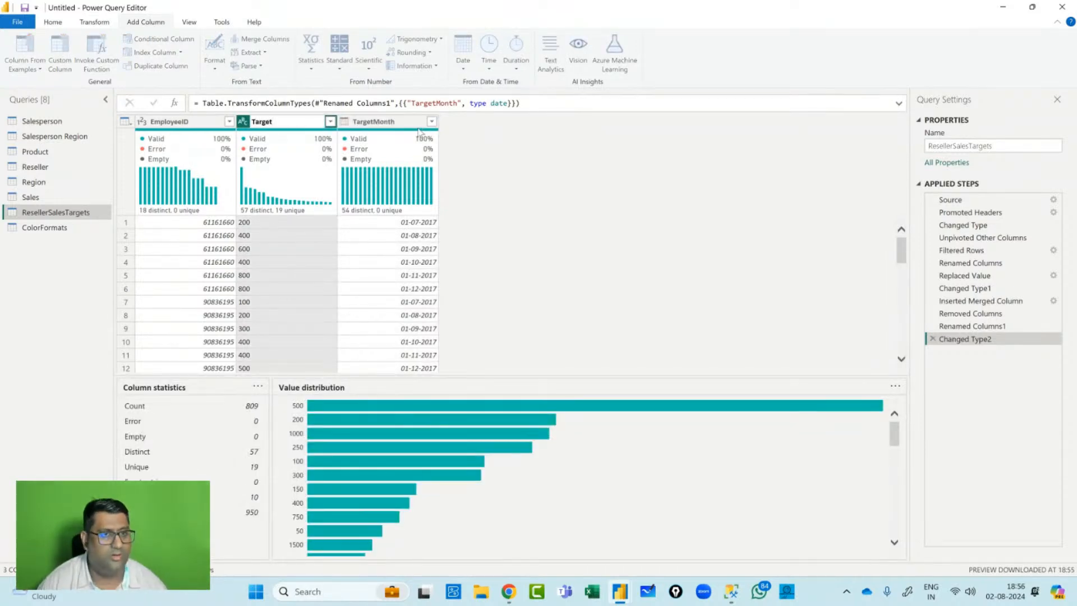
key(Return)
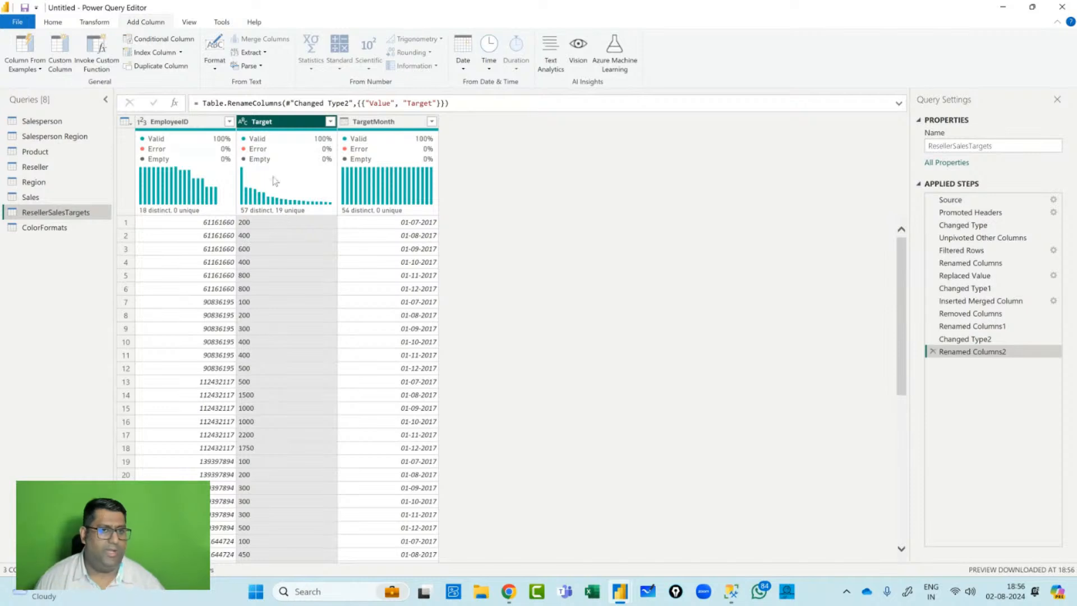
Try the Whole Number data type on the Target column and remove that type change from the query.
click(243, 122)
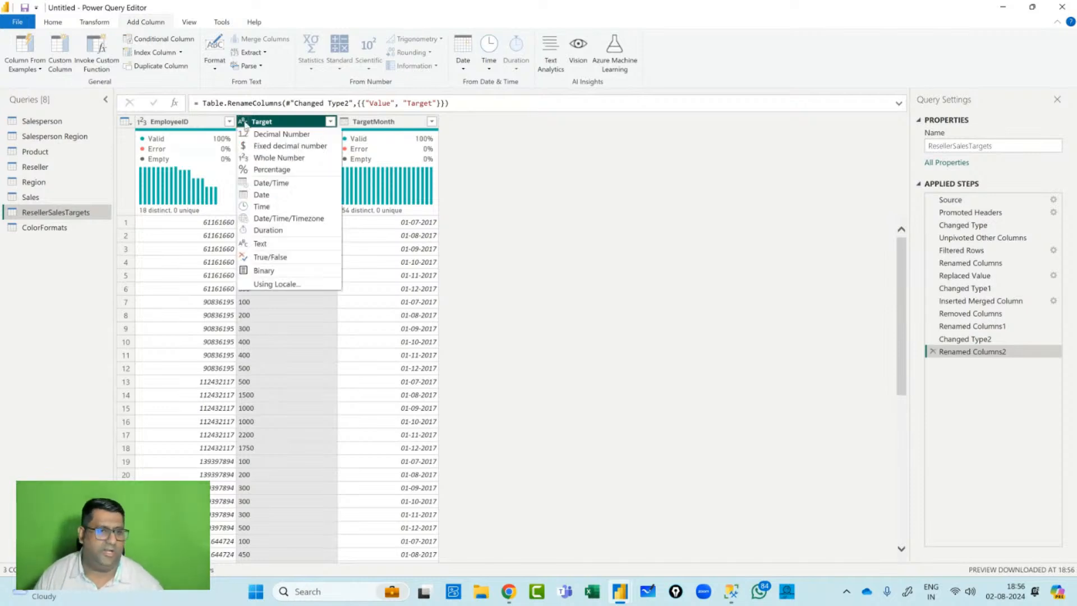
click(255, 158)
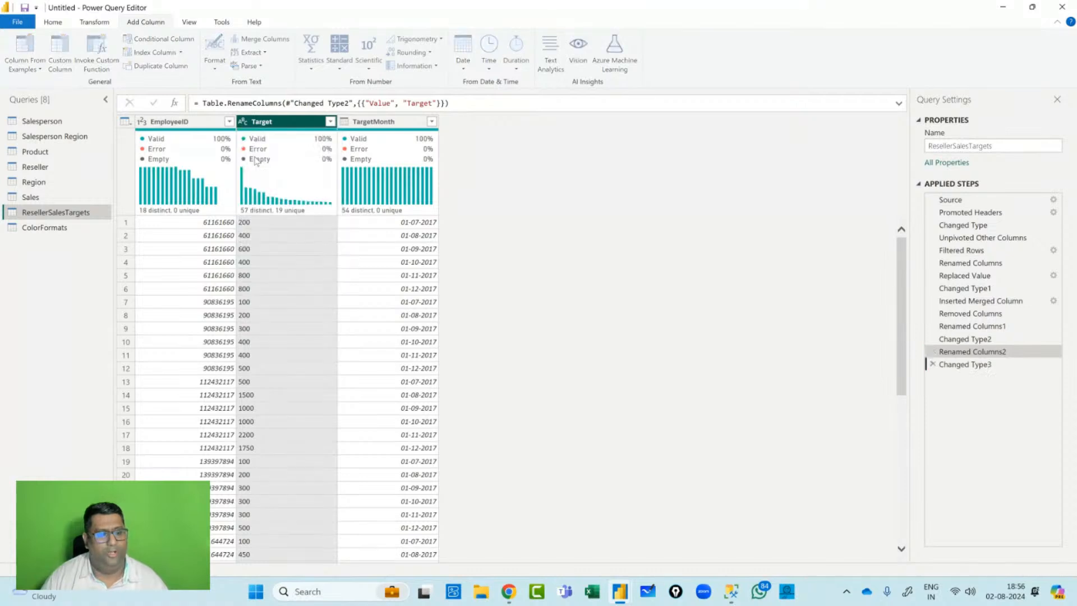
mouse_move(256, 161)
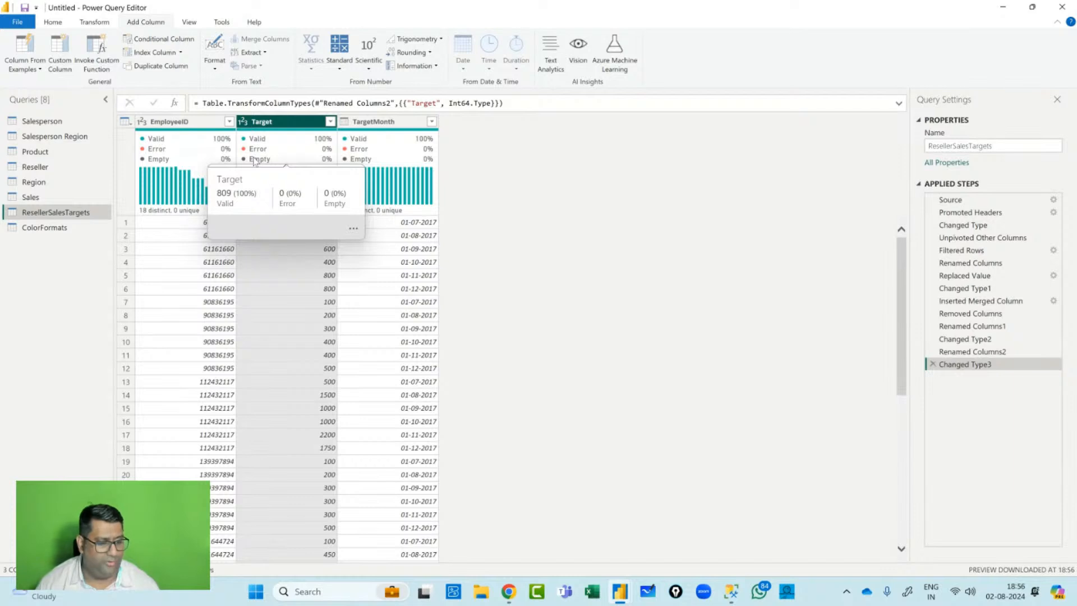
click(933, 364)
Change the Target column's data type to Decimal Number.
click(243, 122)
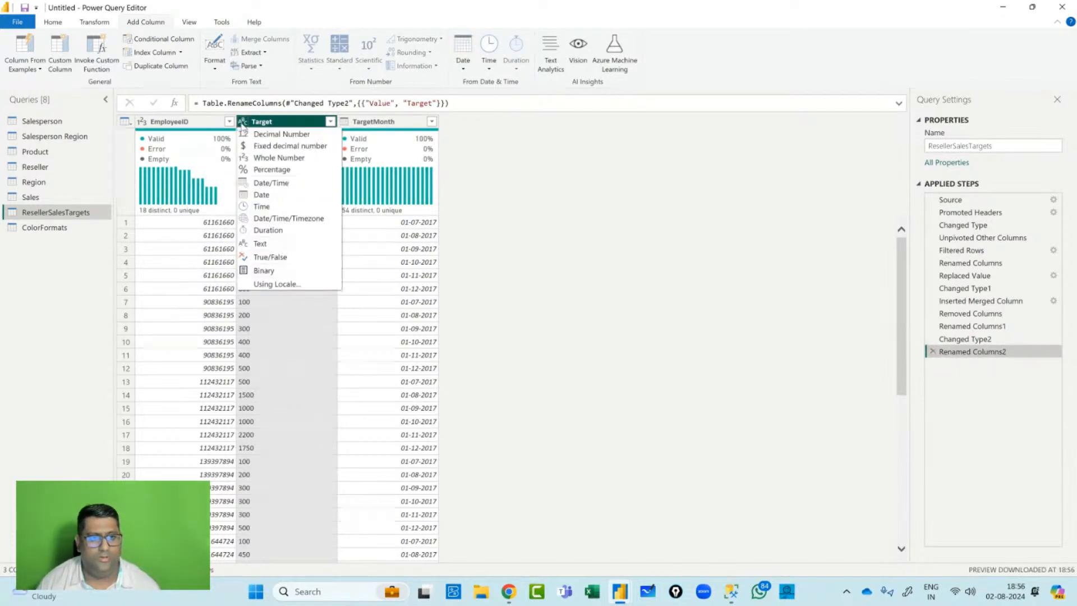
click(252, 135)
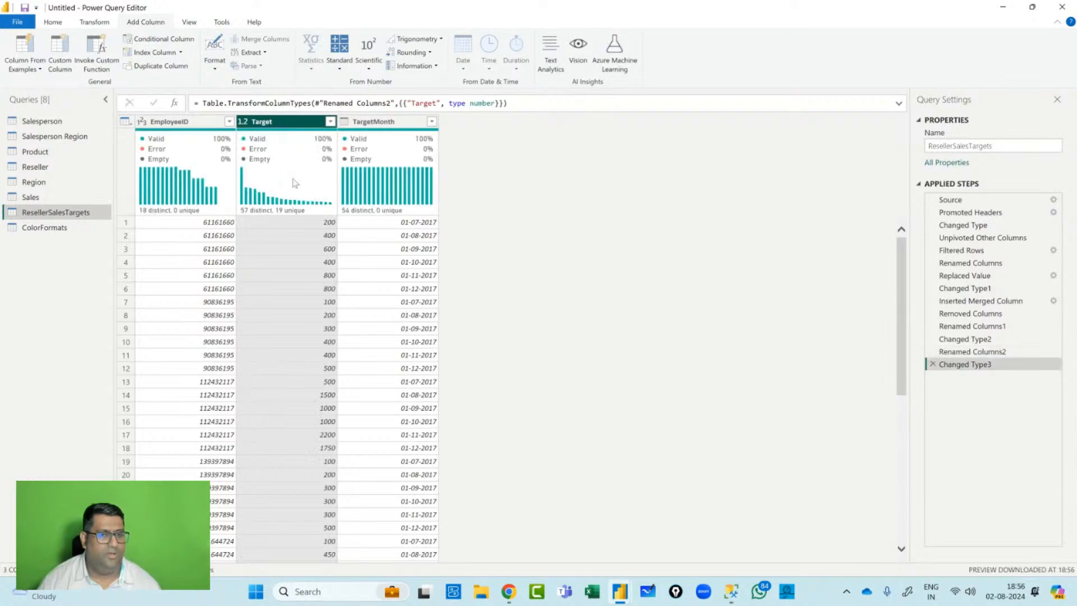
mouse_move(295, 185)
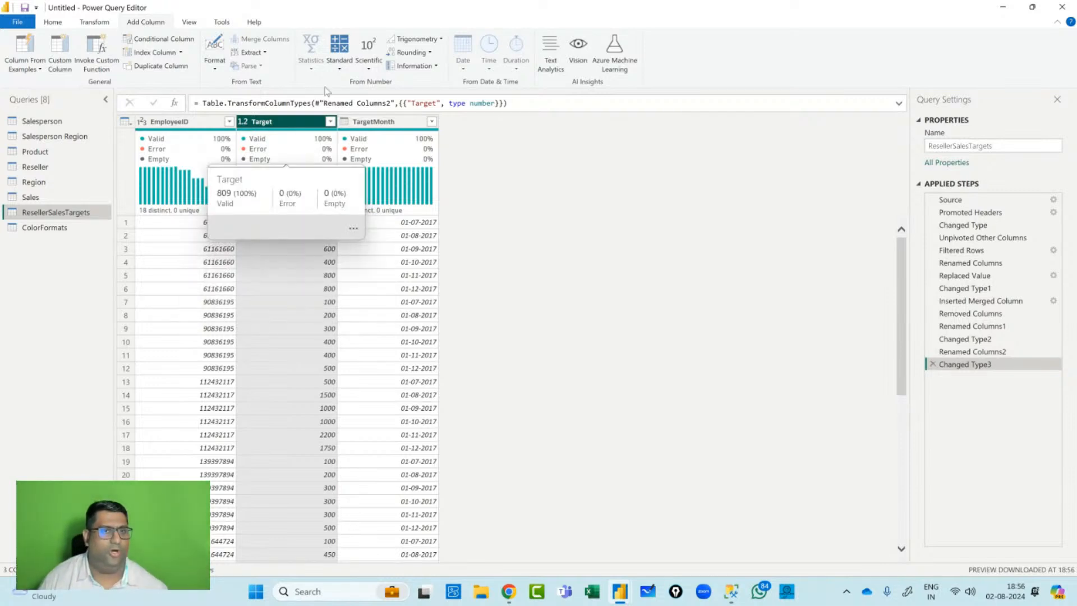
Multiply every value in the Target column by 1000, replacing the values in the existing column.
click(52, 23)
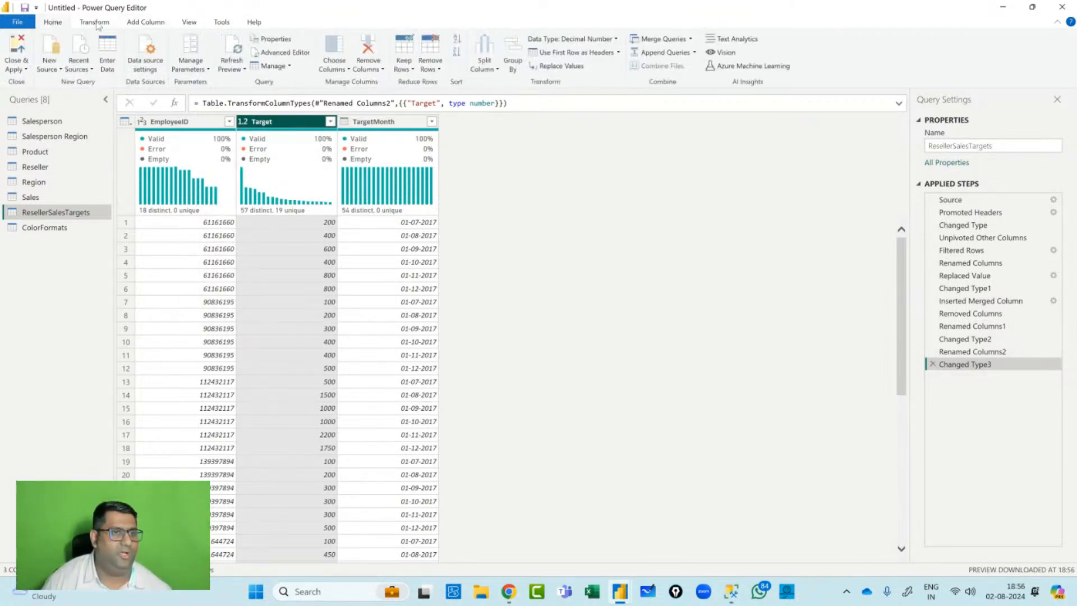
click(96, 24)
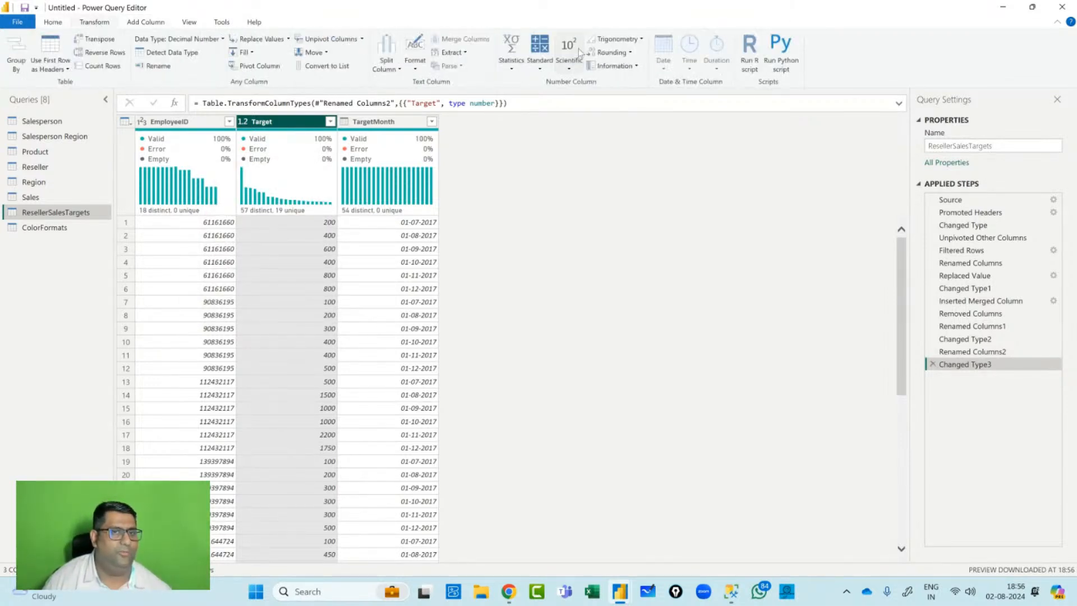
click(540, 67)
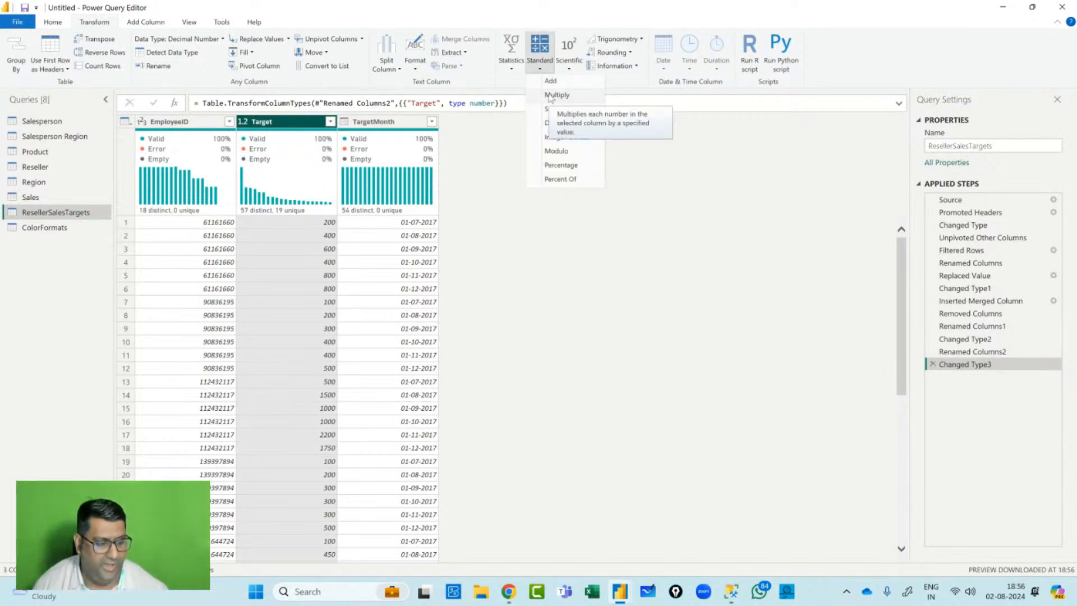
click(550, 95)
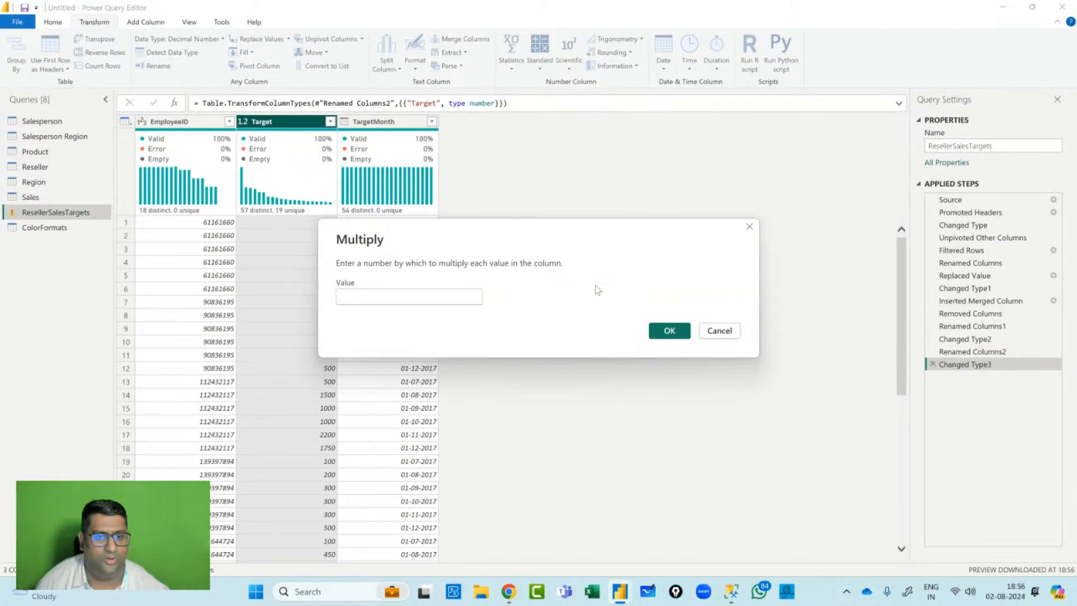
text(1000)
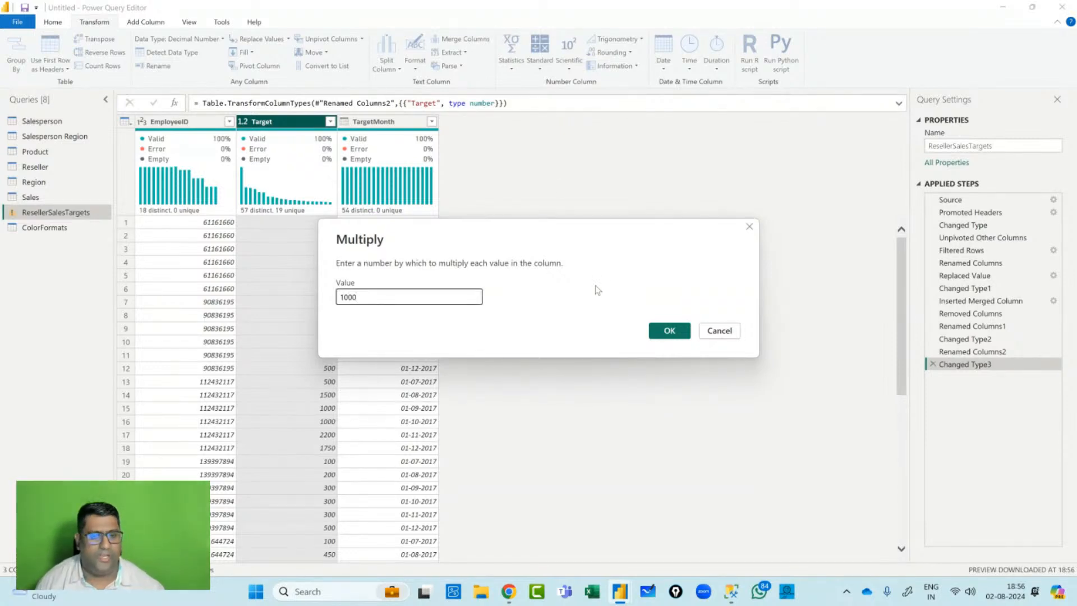
click(680, 331)
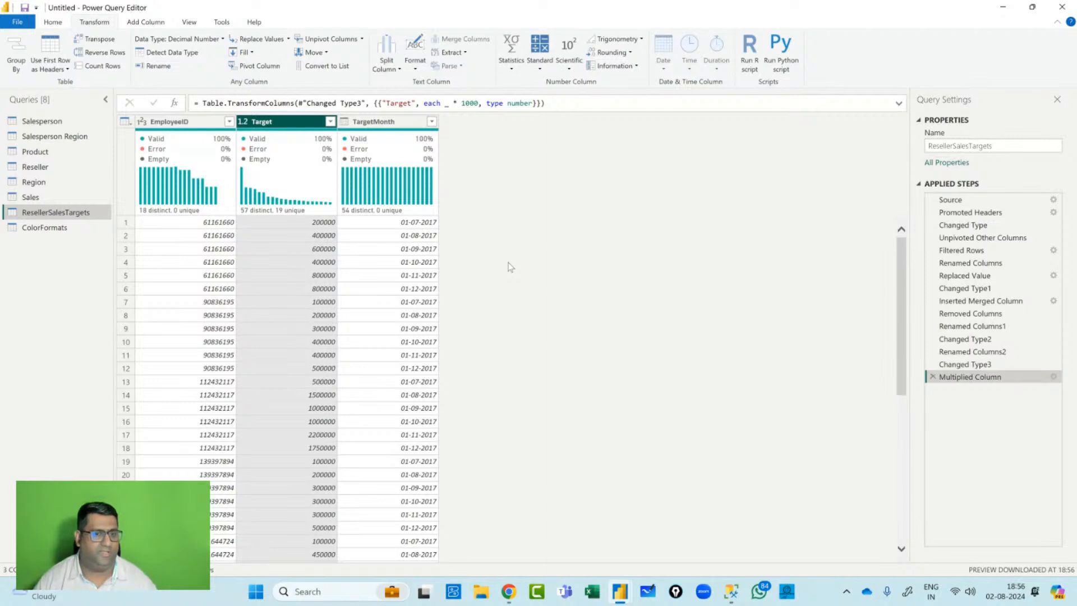
Promote the first row of the ColorFormats query to column headers.
click(59, 227)
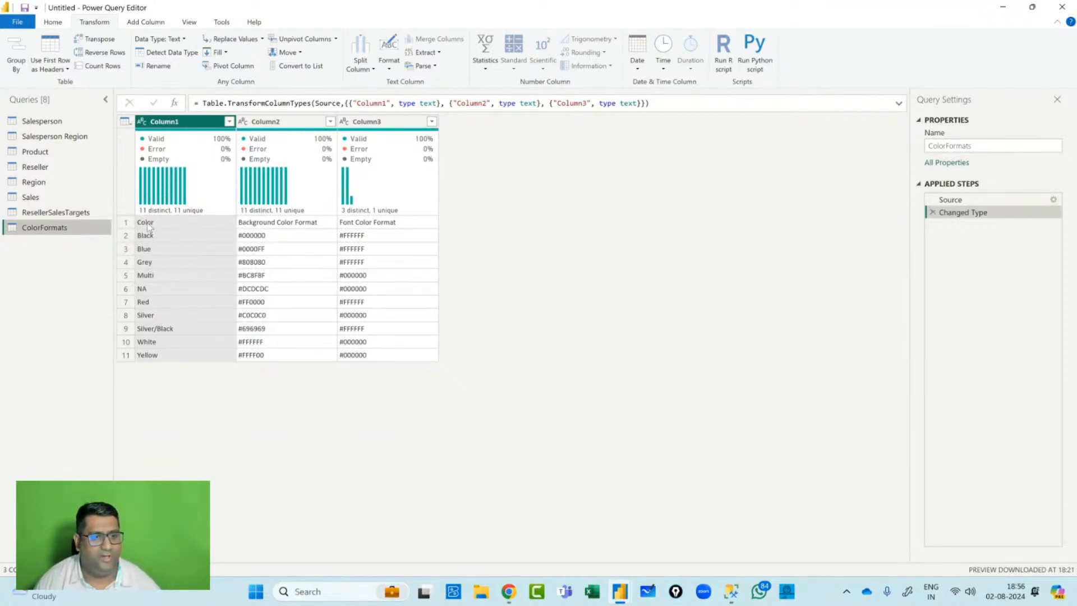
mouse_move(397, 218)
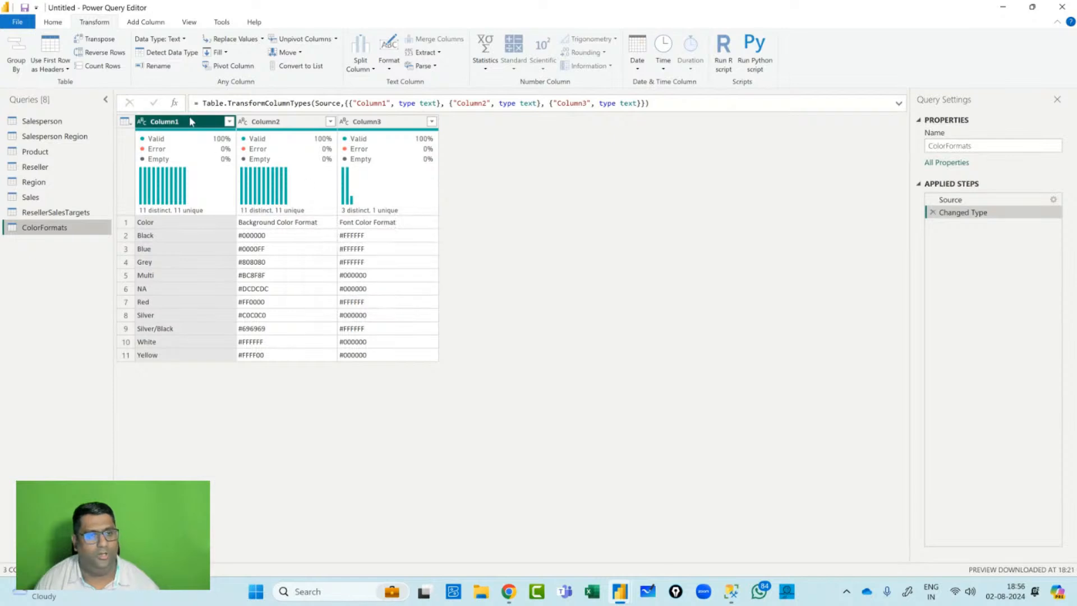
click(125, 122)
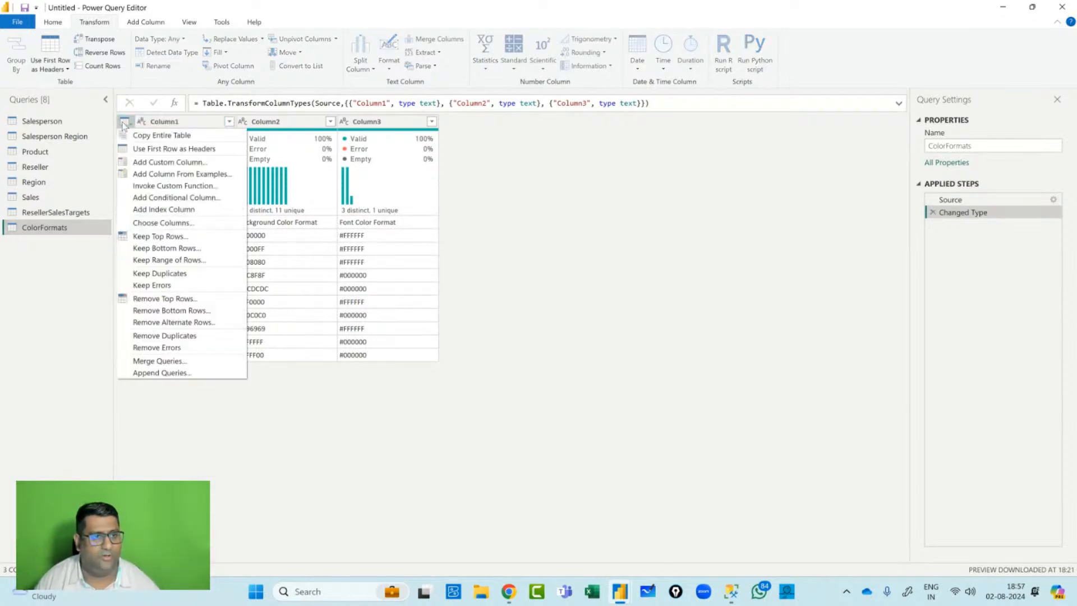
click(152, 149)
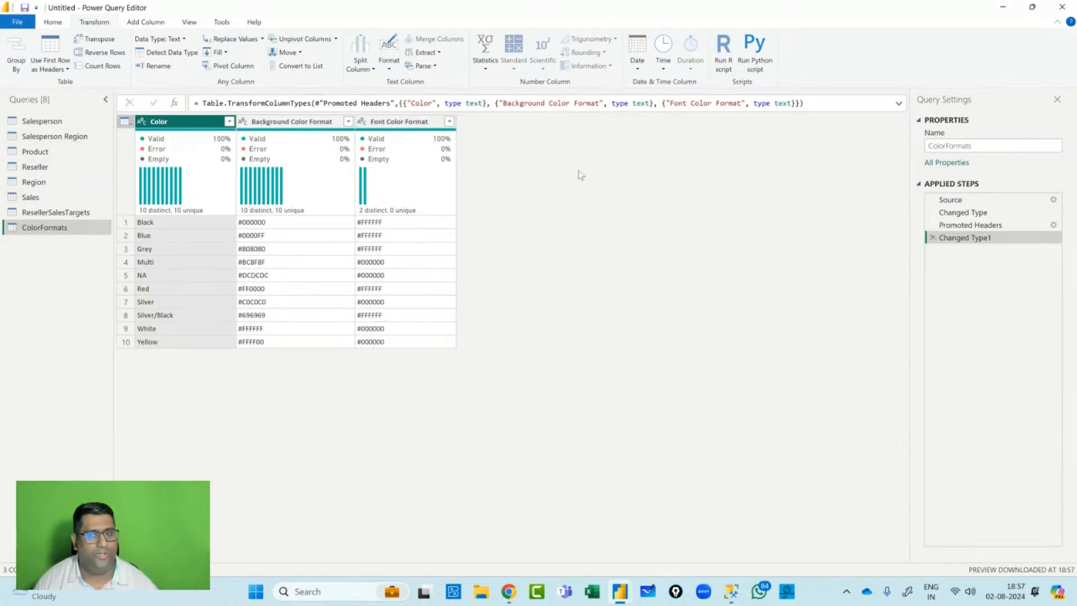
Merge the ColorFormats query into the Product query, matching on the Color column of both with a Left Outer join.
click(54, 23)
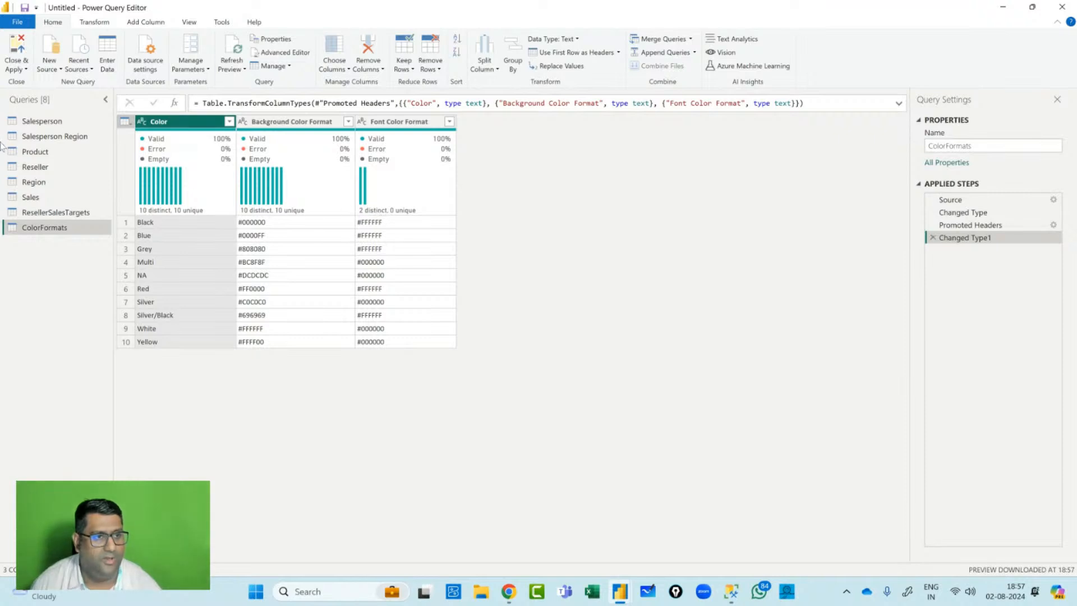
click(47, 152)
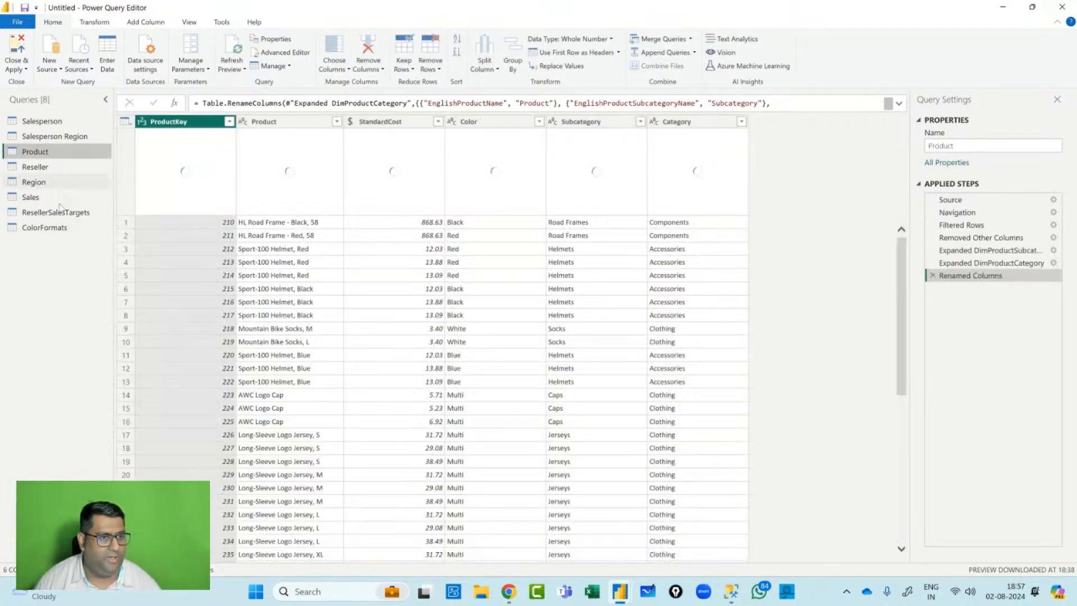
click(658, 40)
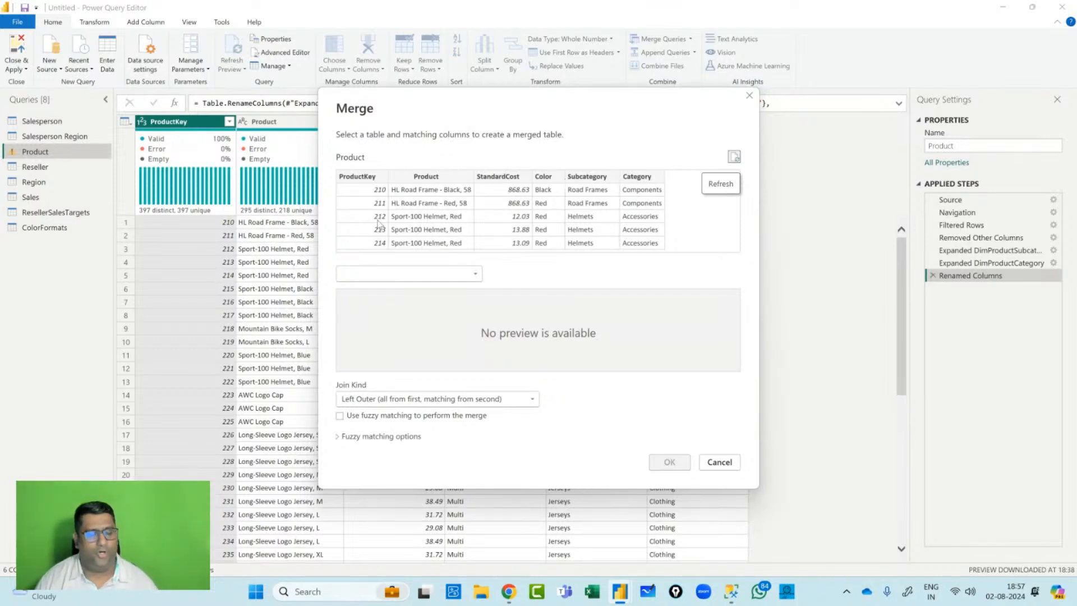
click(416, 273)
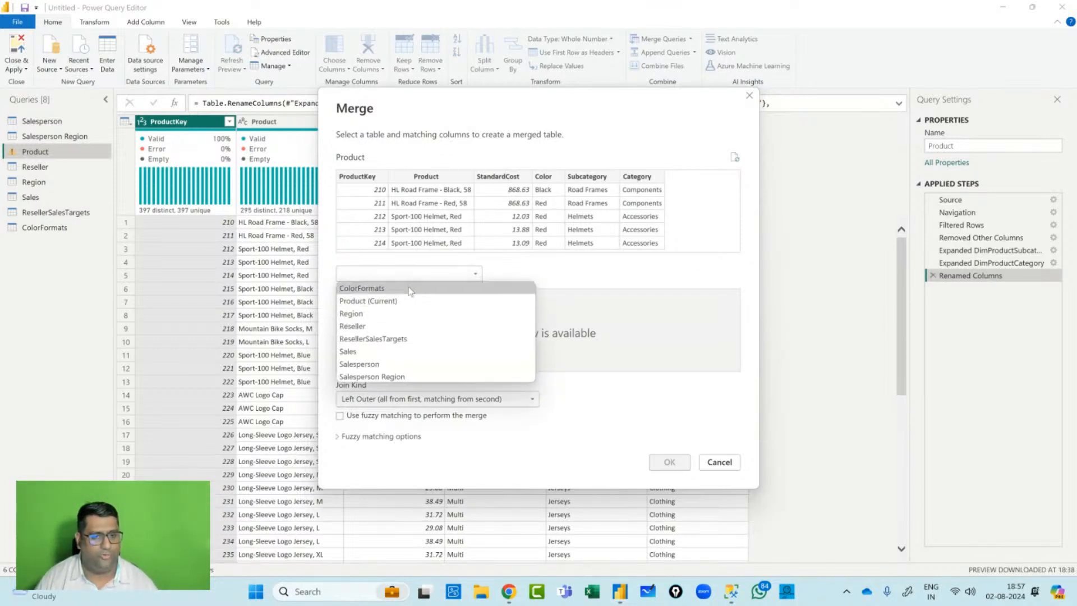
click(411, 287)
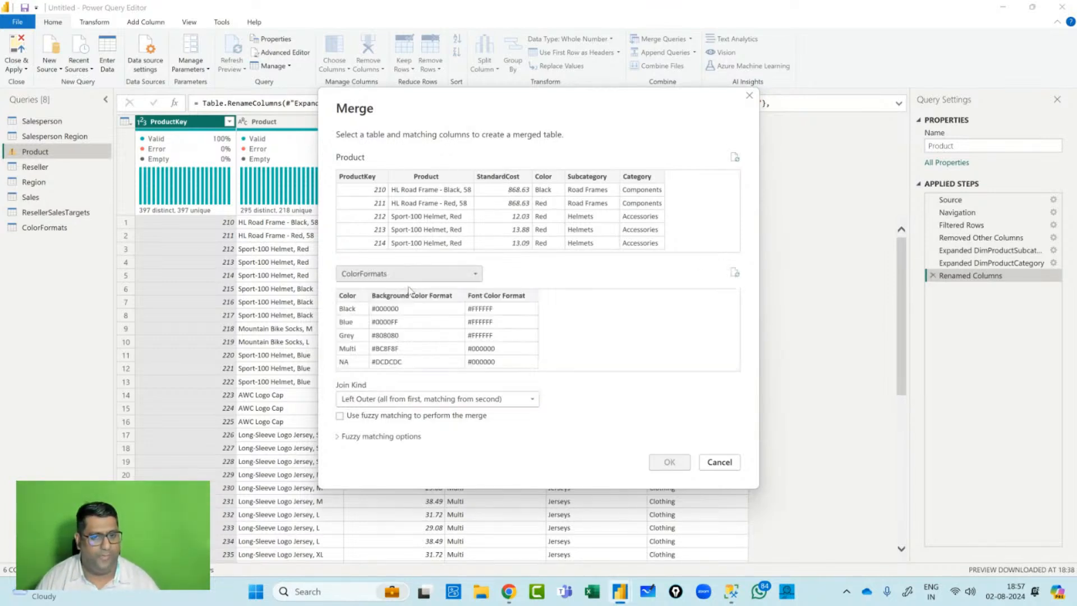
click(552, 181)
click(352, 304)
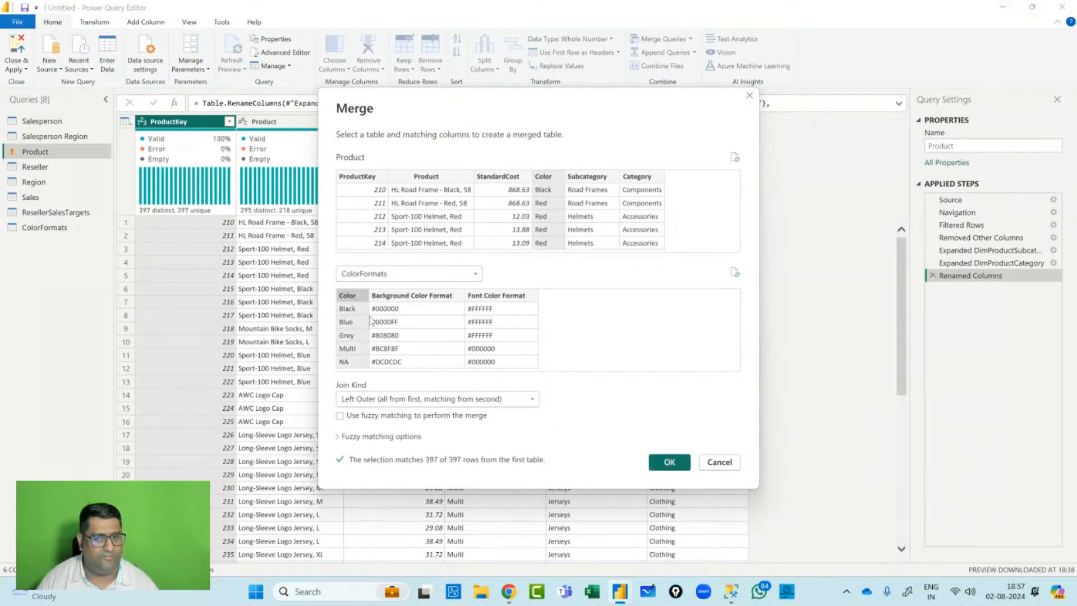
click(673, 462)
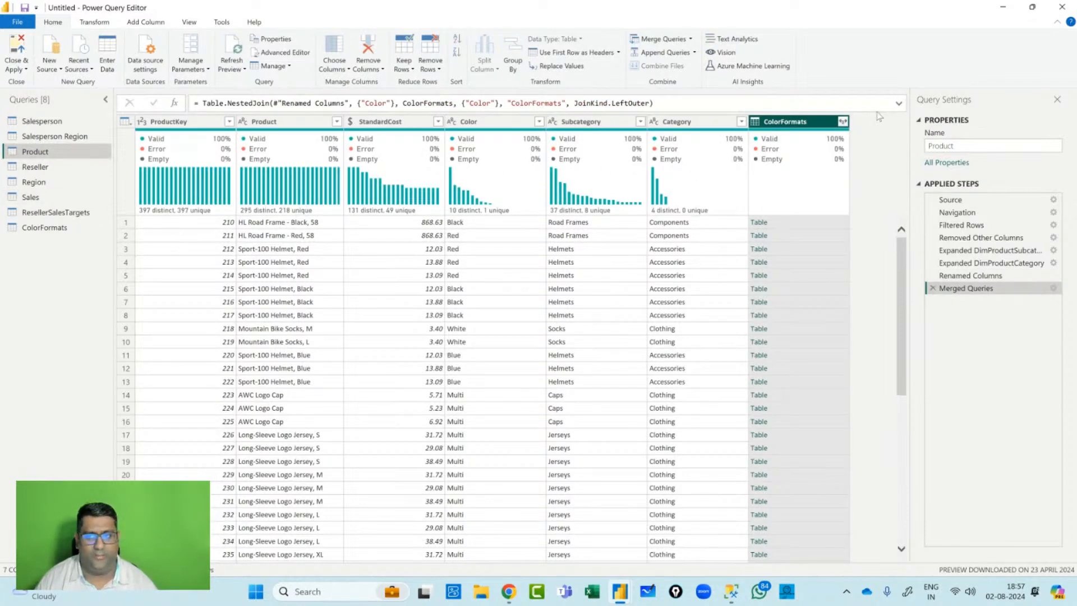
Expand the merged ColorFormats column to only Background Color Format and Font Color Format, without the original name as prefix.
click(843, 122)
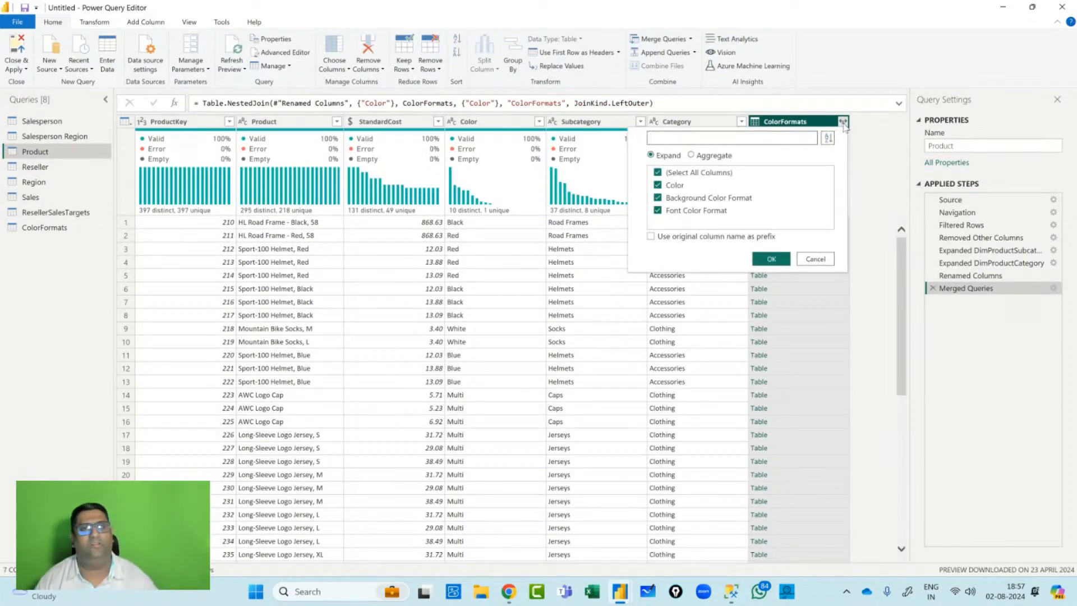
click(660, 174)
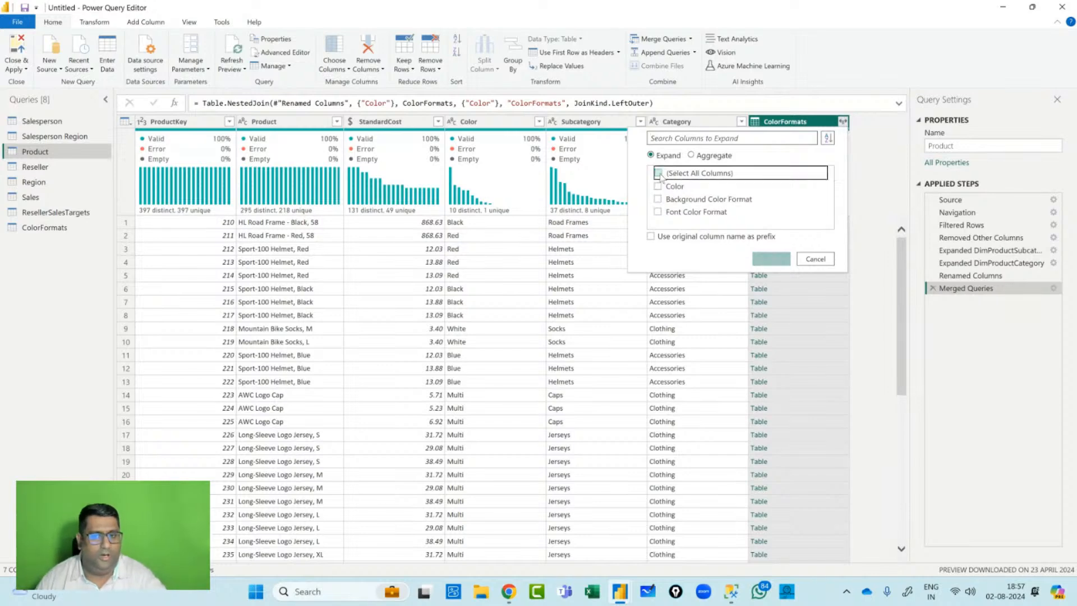
click(657, 200)
click(657, 212)
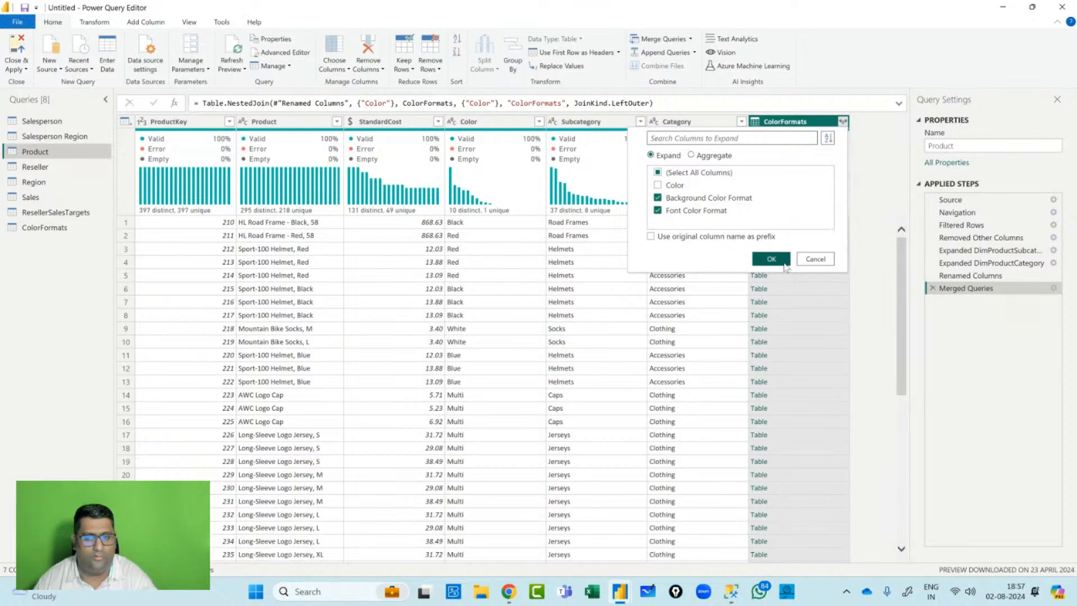
click(783, 261)
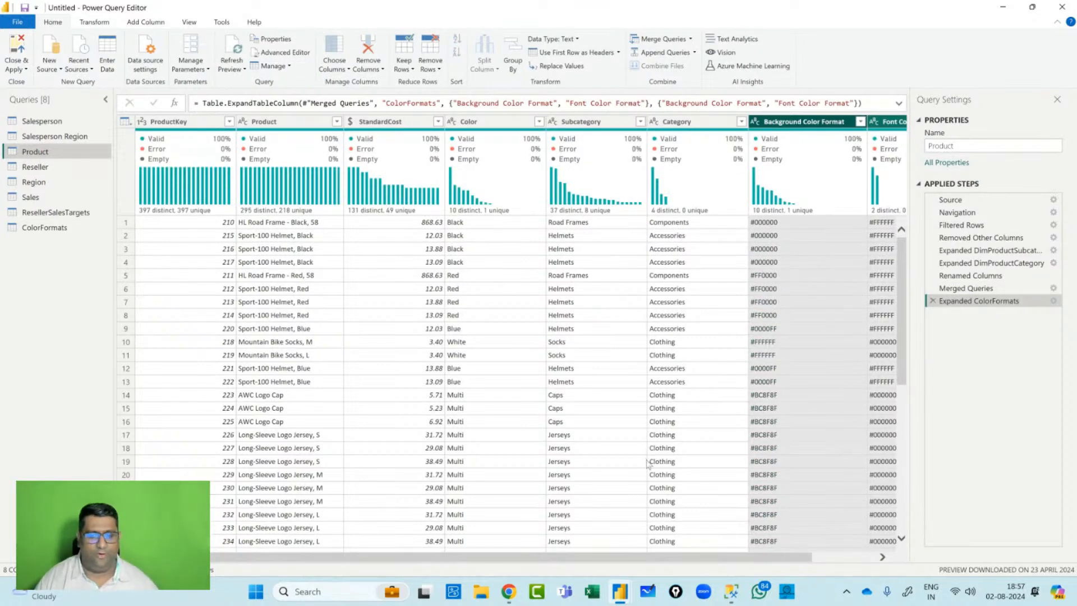
drag(705, 559, 822, 552)
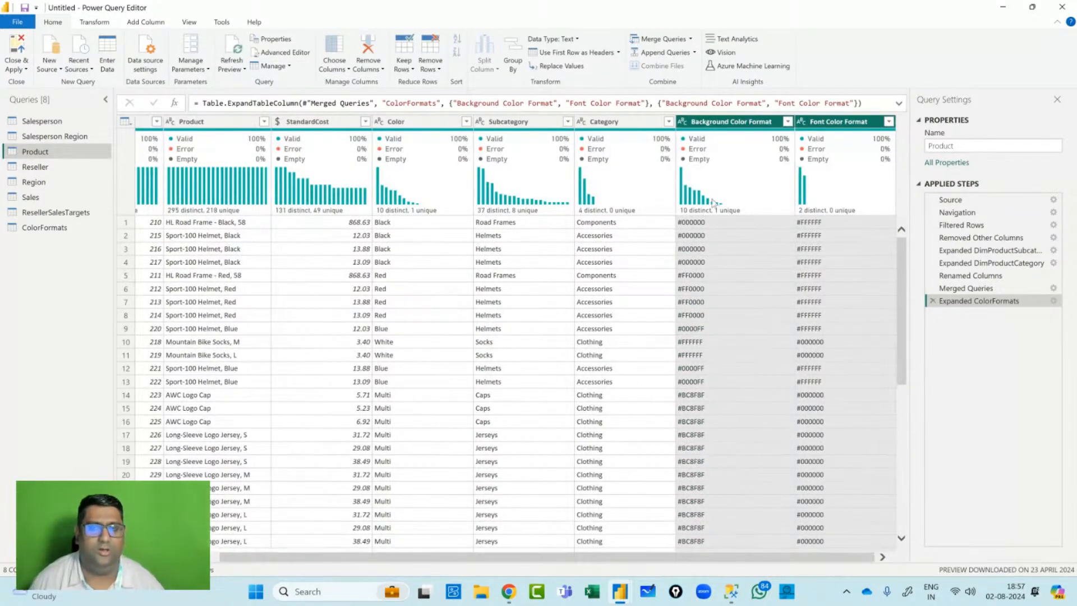
Close Power Query Editor applying all pending changes, and show the loaded tables in Power BI Desktop's Model view.
mouse_move(712, 200)
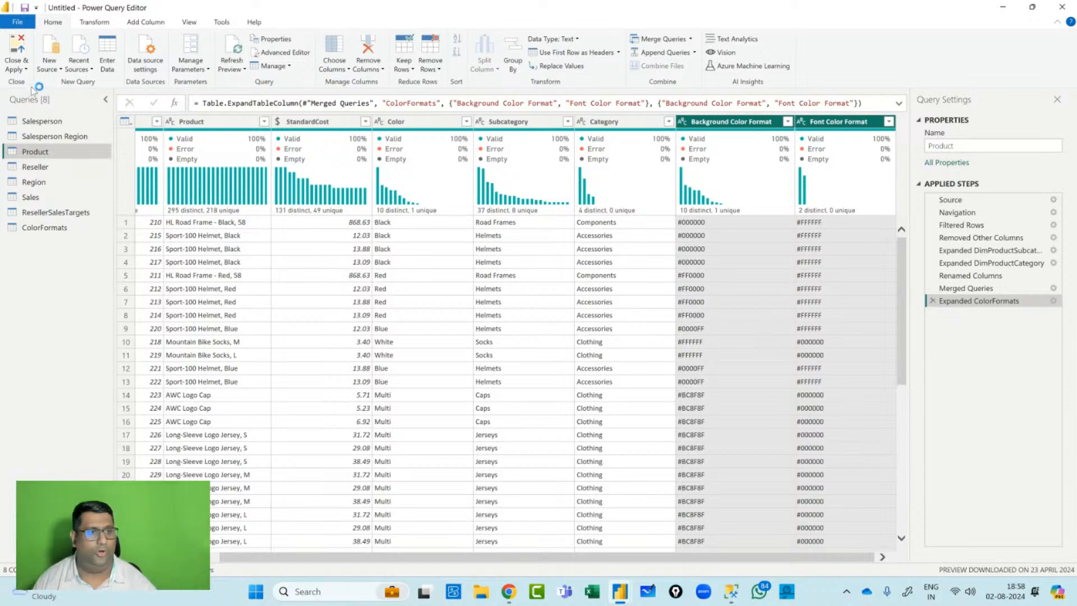
click(17, 51)
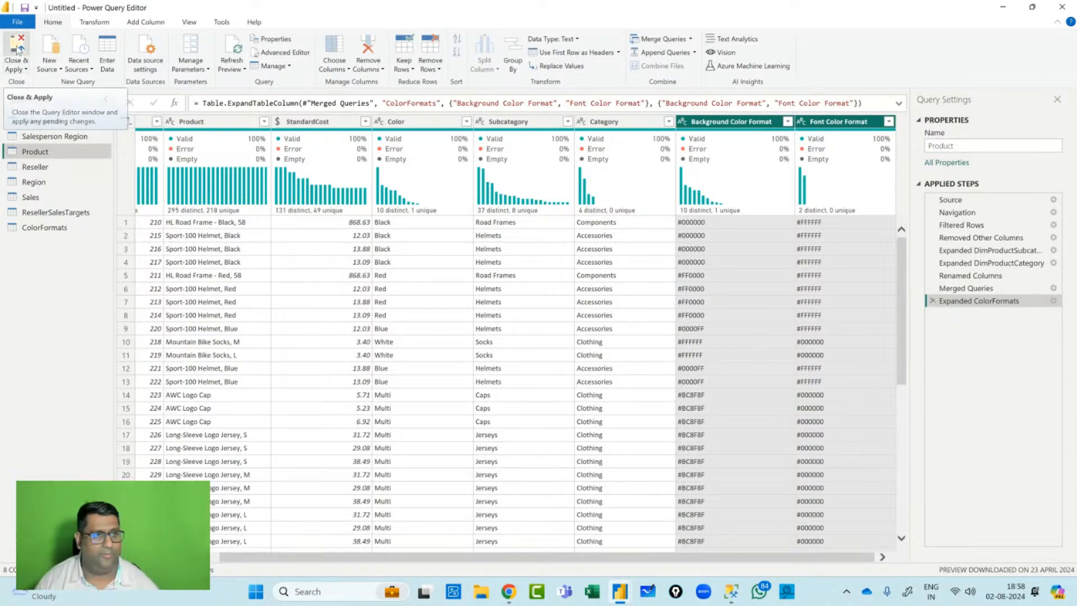
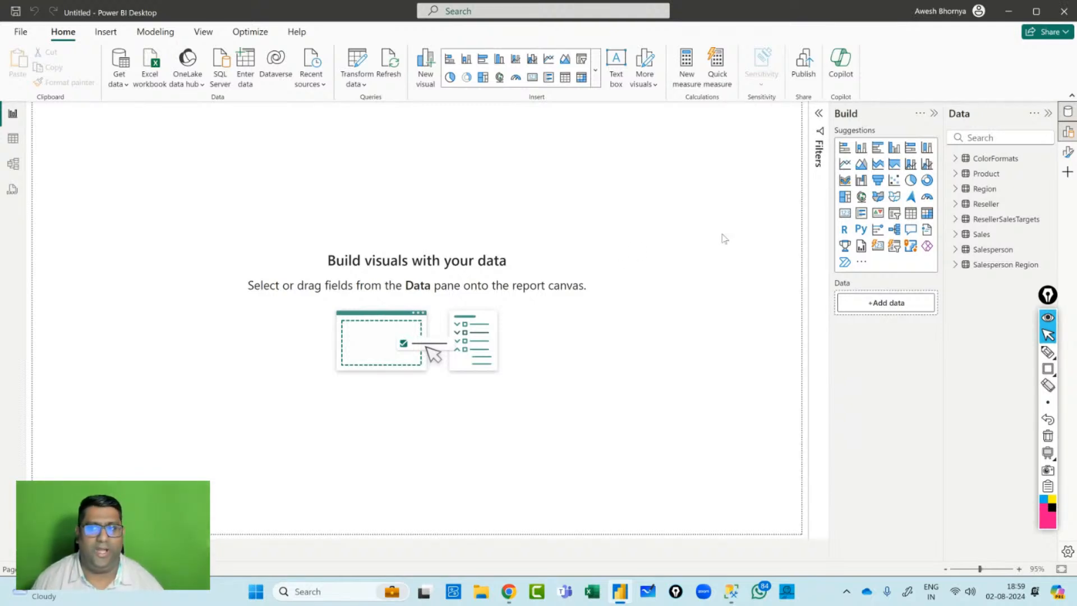
click(14, 164)
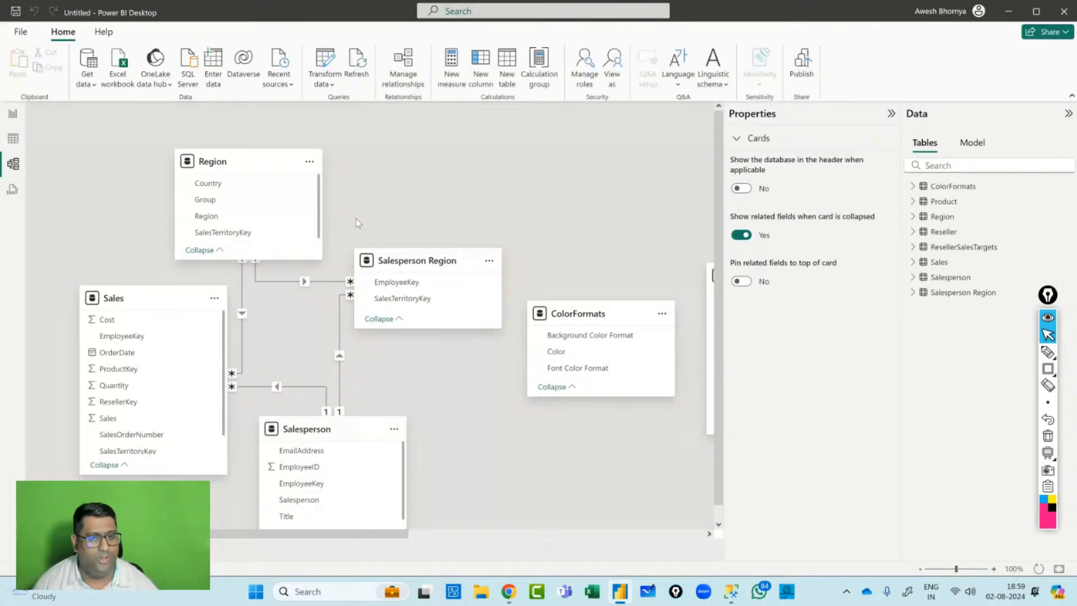
Rearrange the model diagram by moving Sales inward, Region to the lower left of Sales, and Salesperson Region below them.
scroll(604, 225, down, 1)
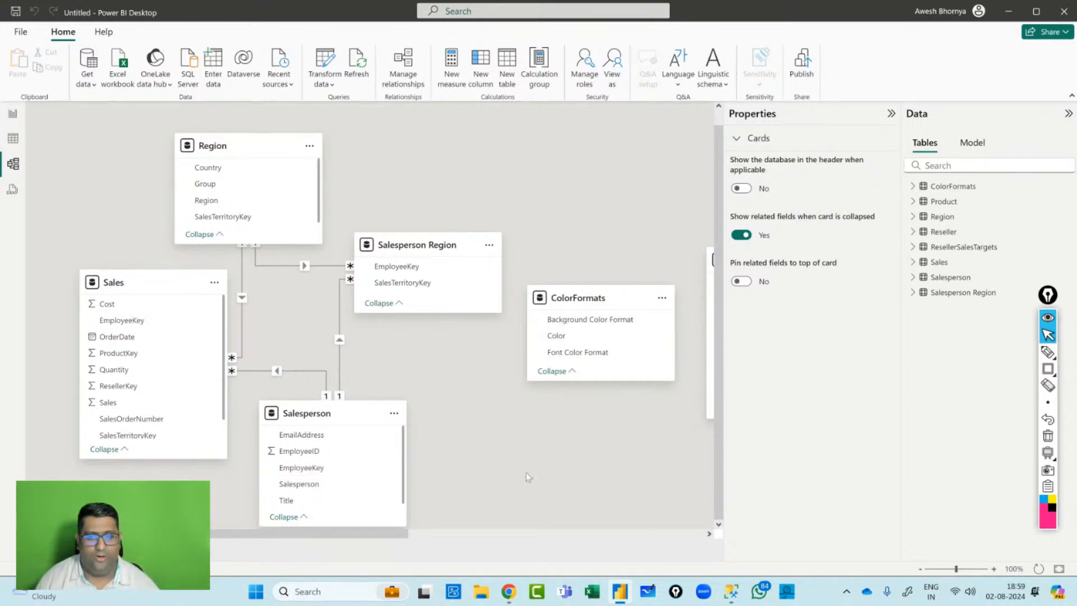
click(920, 569)
click(920, 568)
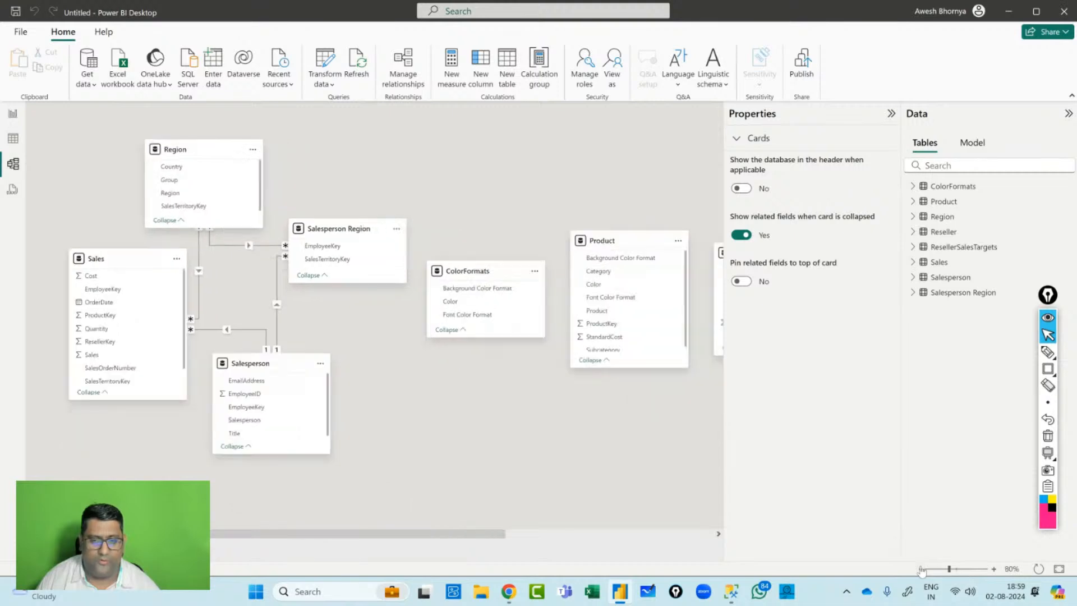
click(921, 568)
click(920, 568)
click(920, 568)
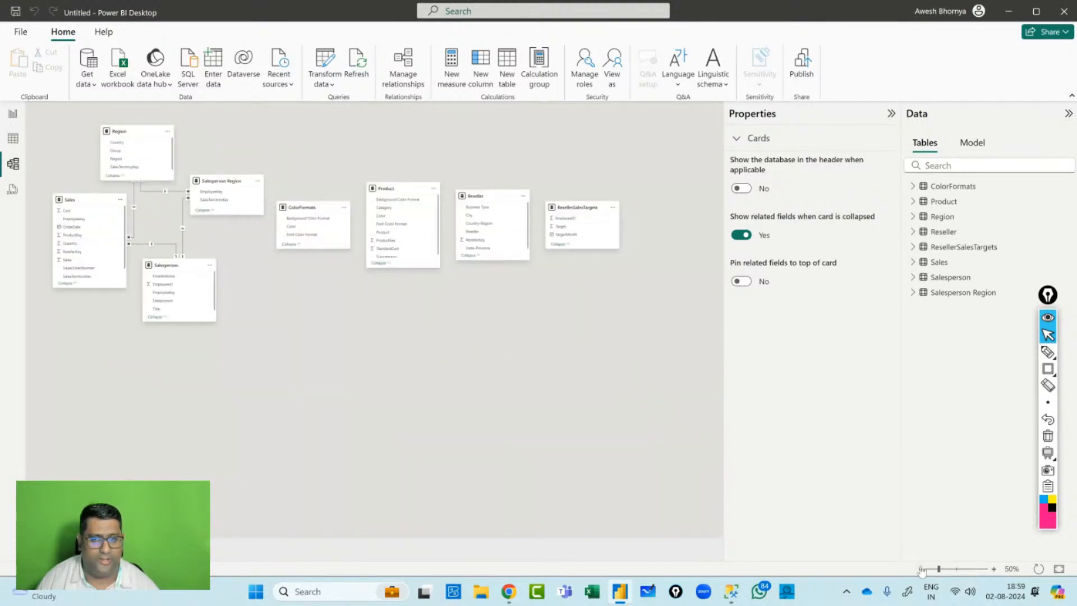
drag(69, 198, 144, 224)
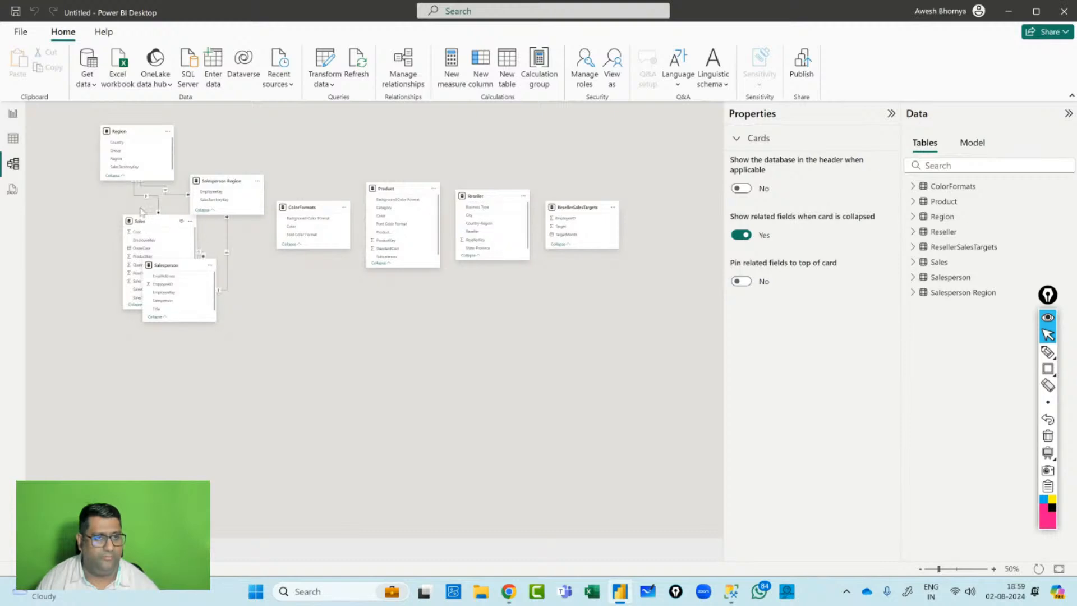
drag(126, 132, 46, 326)
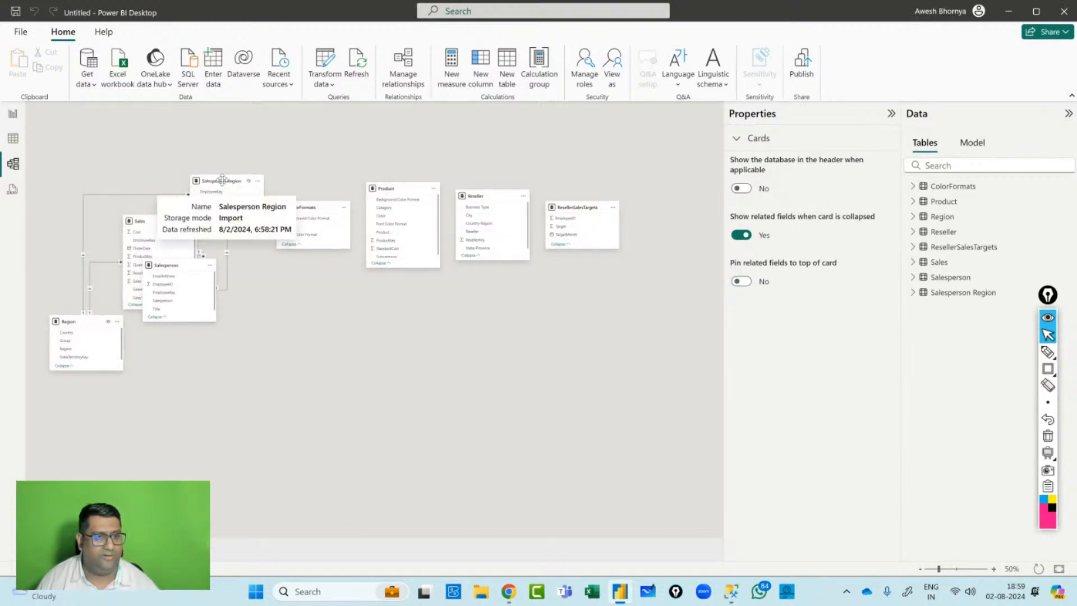
drag(222, 179, 223, 373)
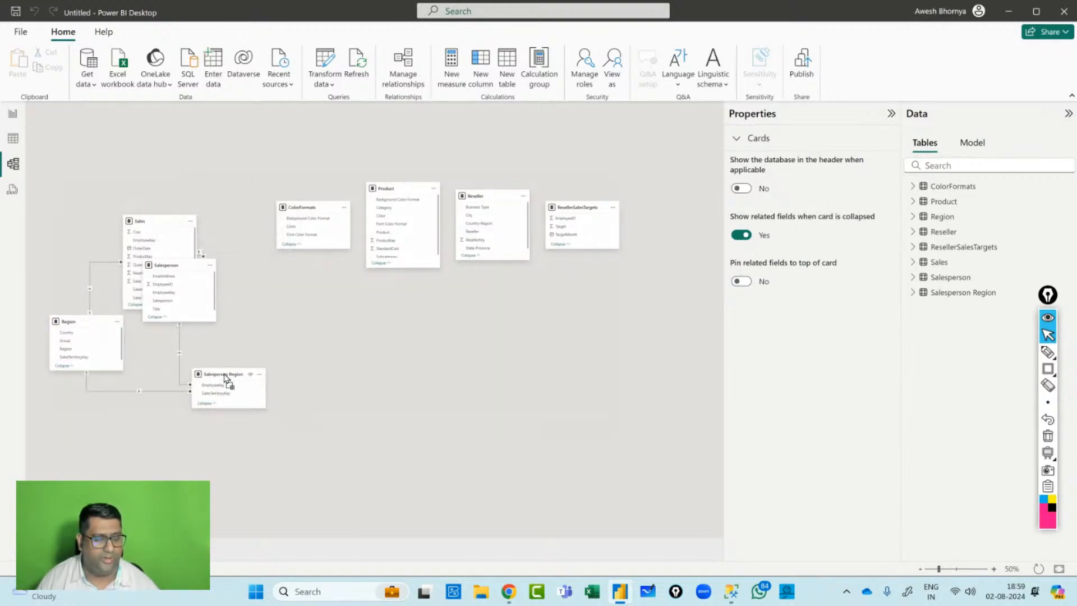
Delete the relationship between the Region and Salesperson Region tables.
click(150, 392)
right_click(151, 397)
click(174, 399)
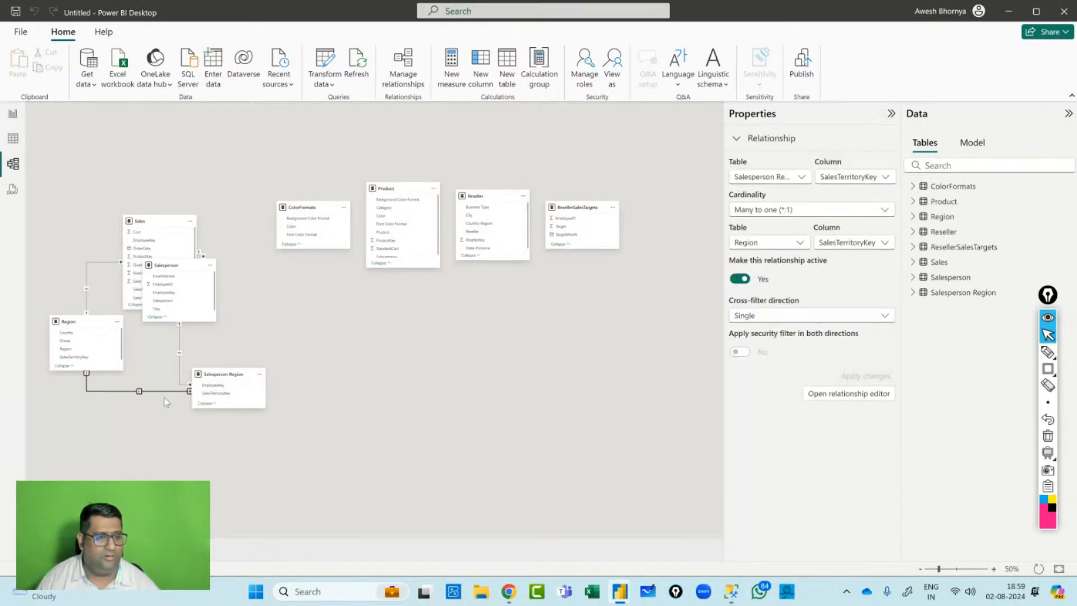
click(599, 324)
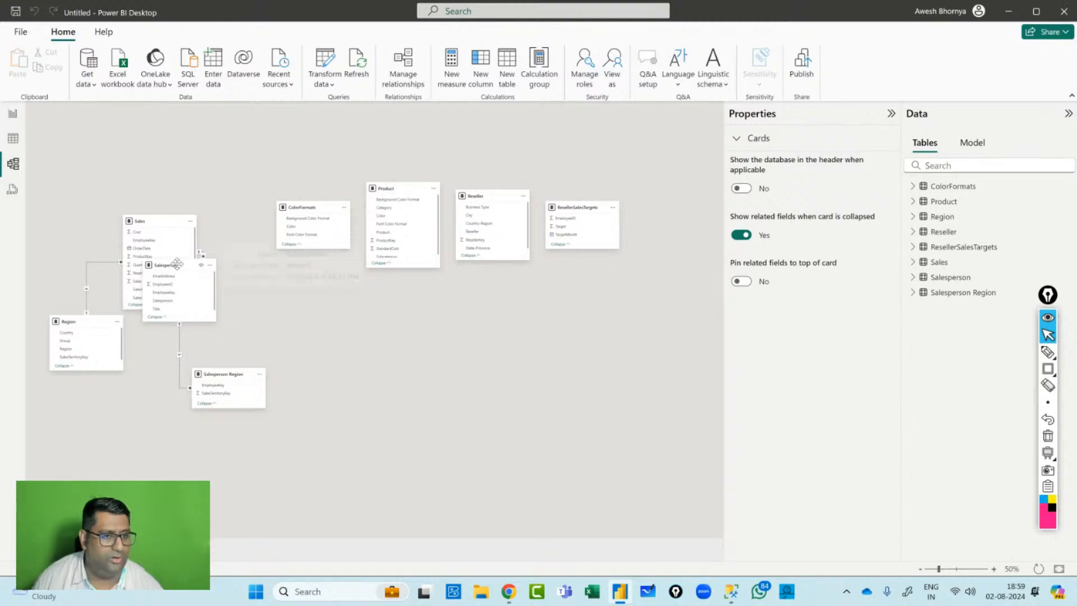
Separate the Salesperson card from Sales, shift Salesperson Region lower, and delete the relationship between Salesperson and Salesperson Region.
drag(168, 266, 272, 280)
drag(224, 376, 188, 407)
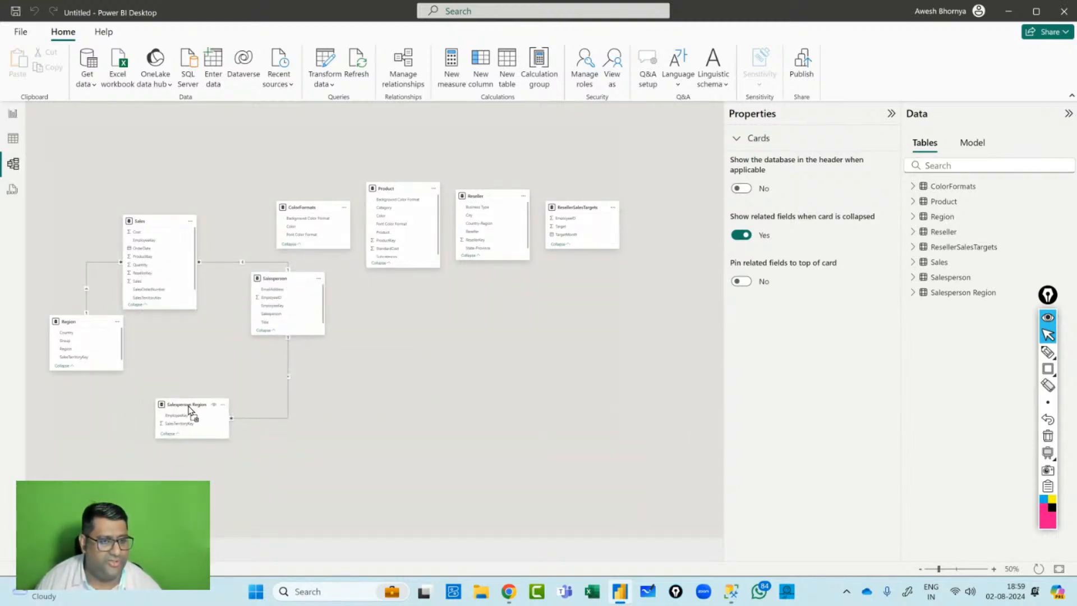
right_click(287, 388)
click(306, 397)
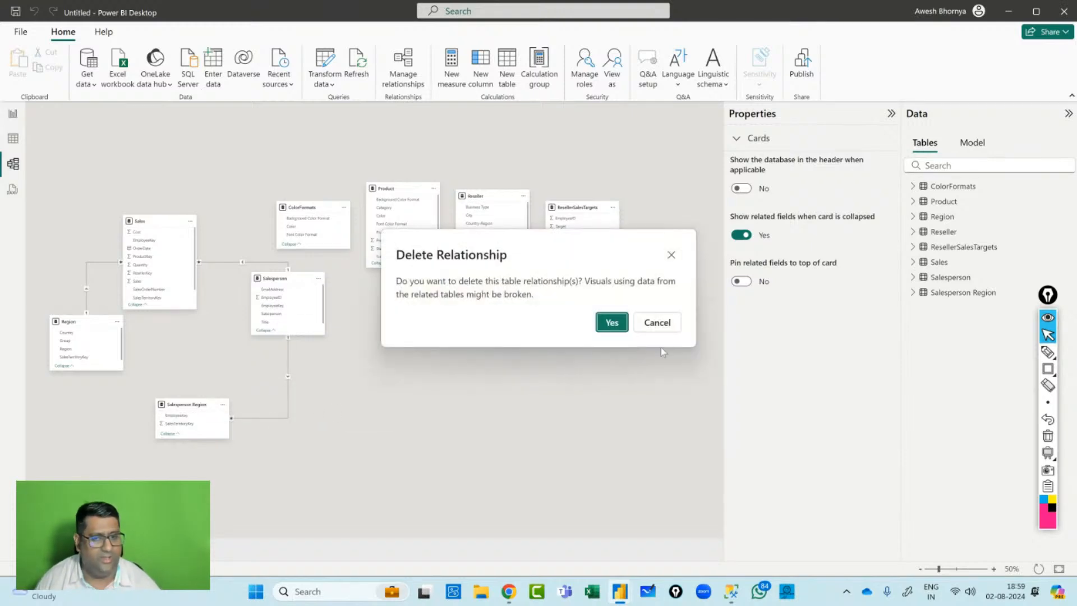
click(610, 319)
Arrange the diagram around Sales, with Salesperson at its lower right and Product at its upper left.
drag(299, 280, 257, 318)
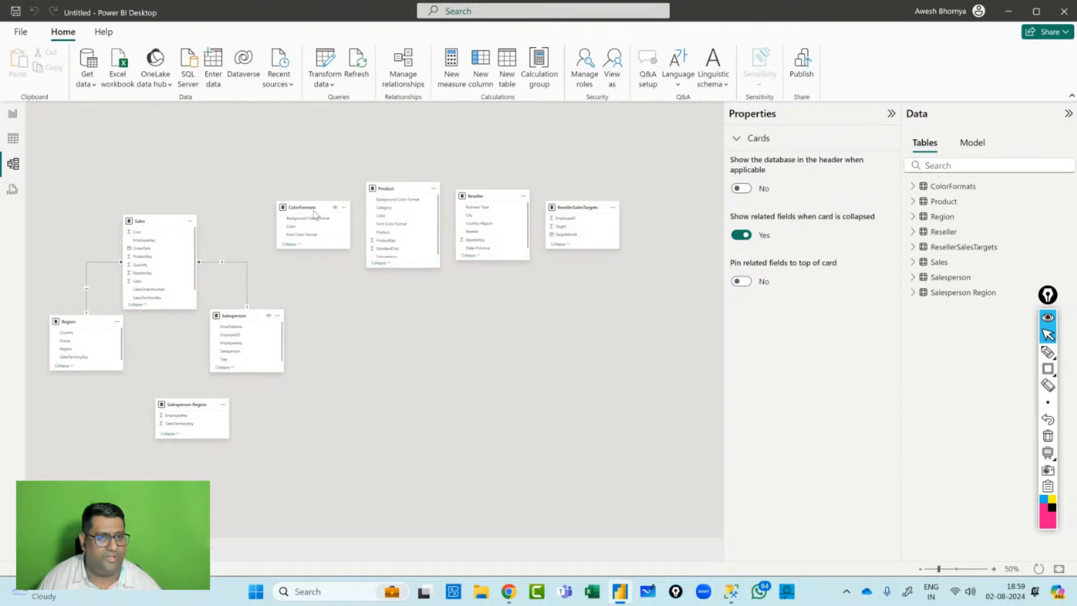
drag(401, 183, 39, 143)
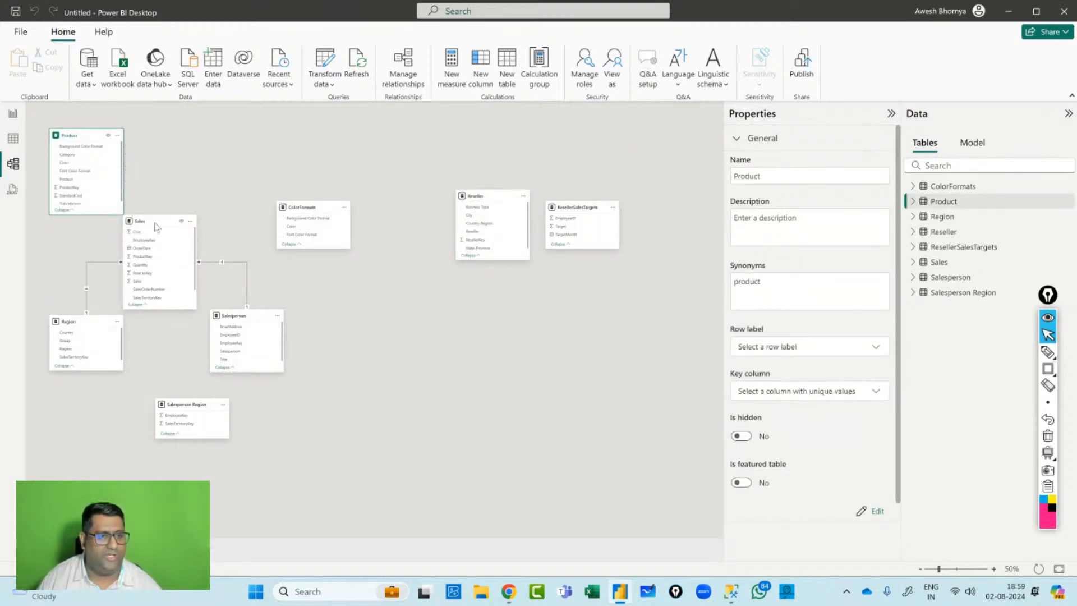
mouse_move(159, 222)
mouse_down()
mouse_move(173, 228)
mouse_move(172, 217)
mouse_up()
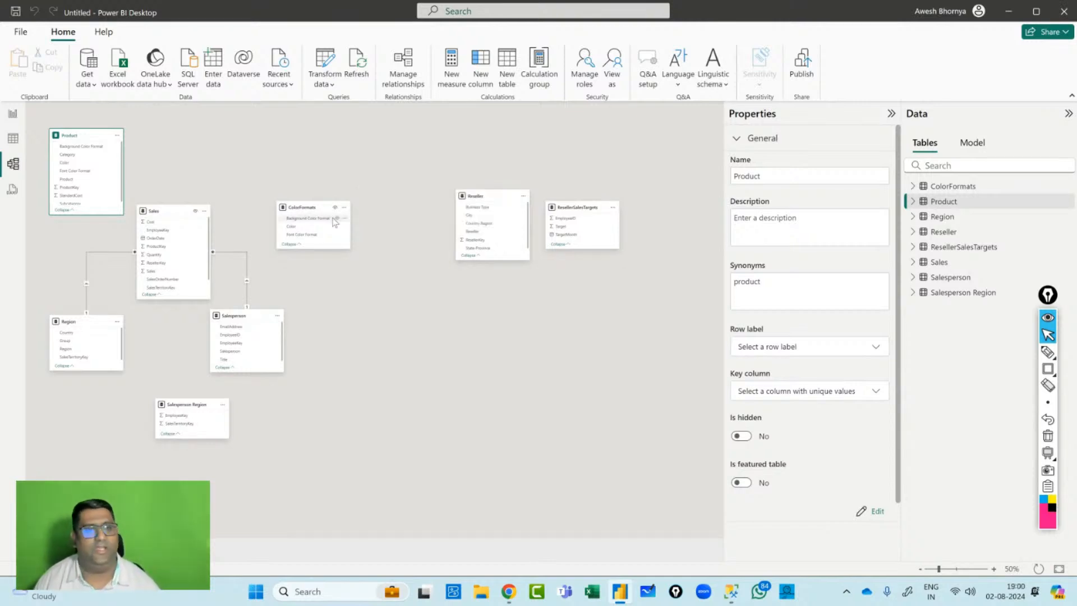
Disable loading of the ColorFormats query in Power Query Editor, accept the table's removal, and apply the change to the model.
click(328, 63)
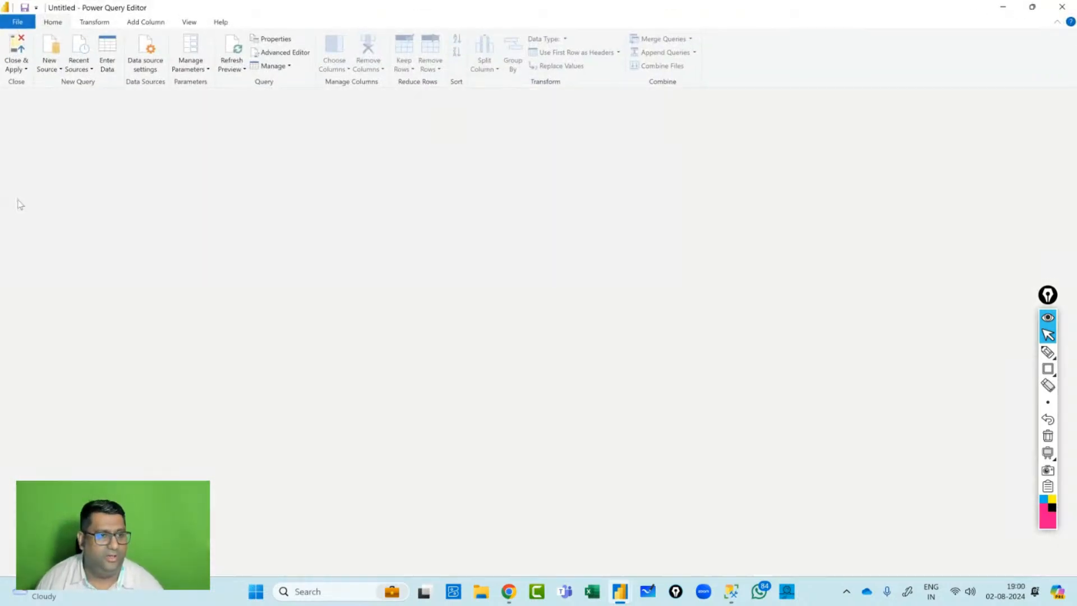
click(49, 229)
right_click(50, 229)
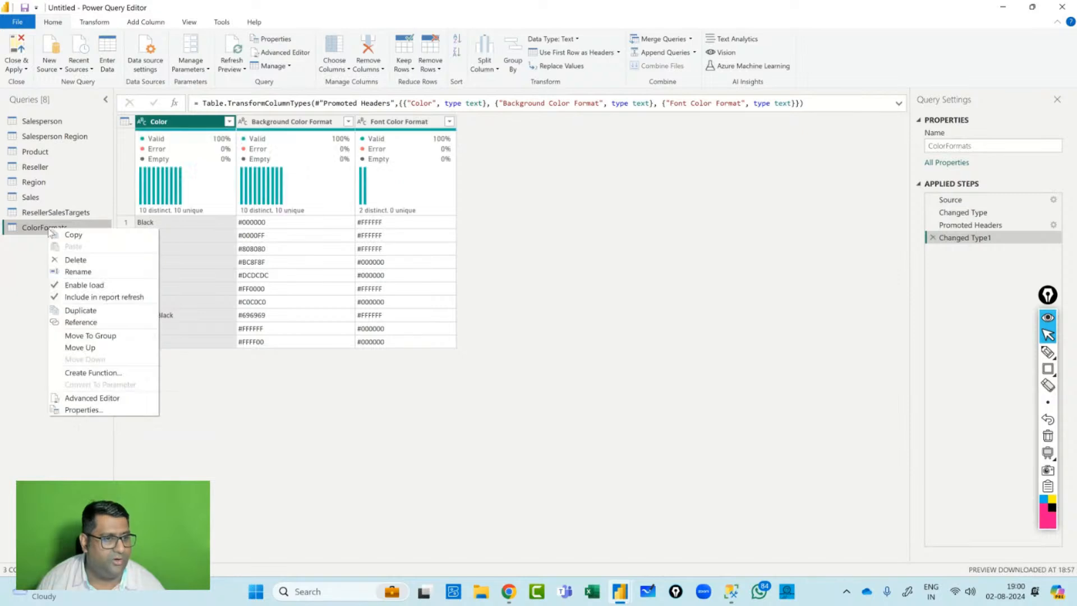
click(79, 286)
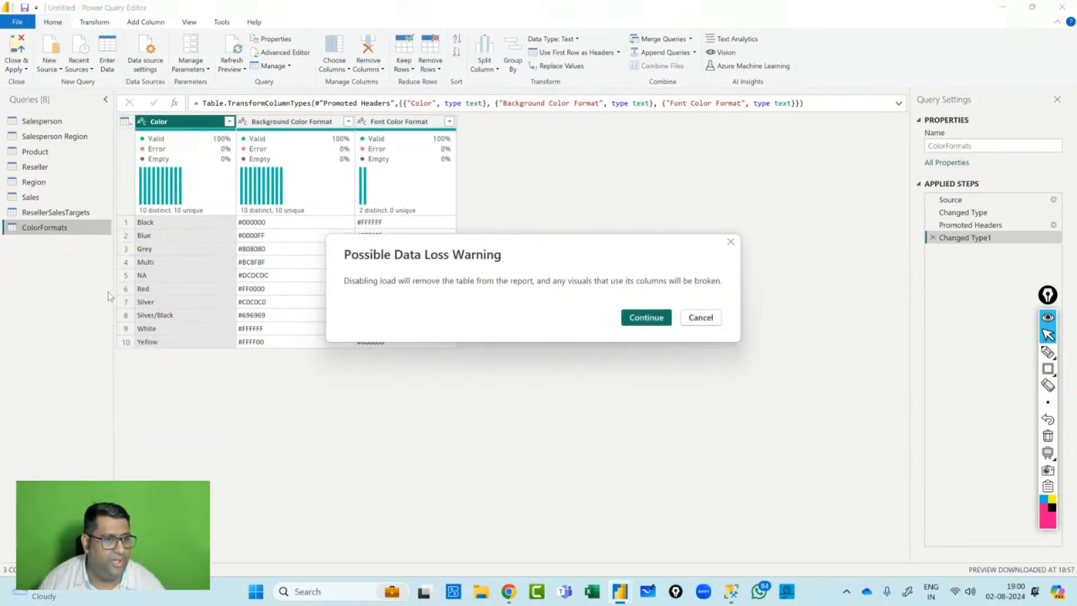
click(643, 315)
click(20, 47)
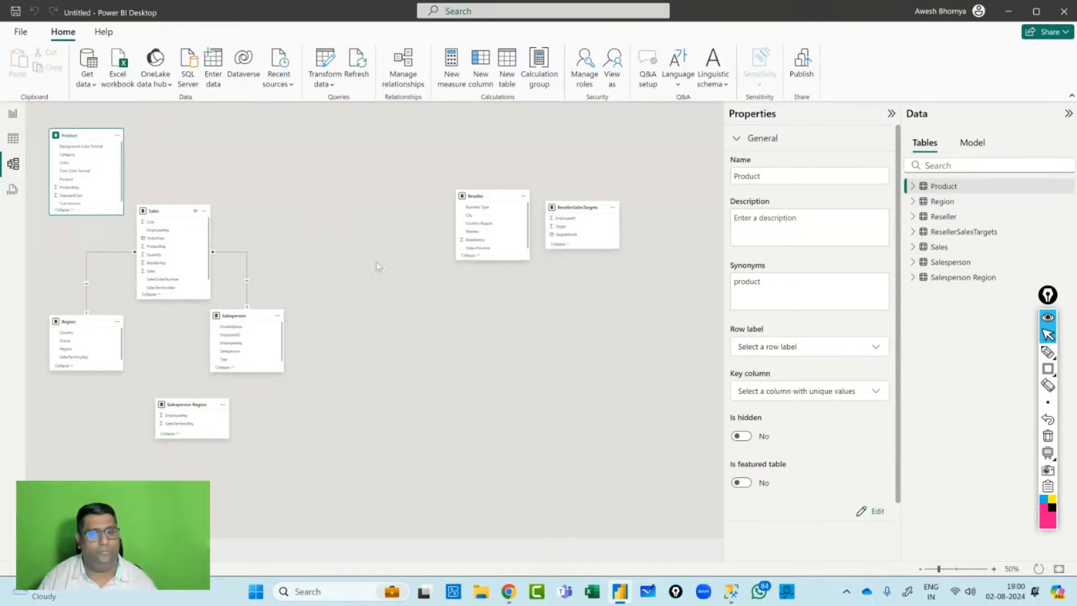
Move Reseller to the upper right of Sales, and create an active one-to-many relationship from Product to Sales on ProductKey with Single cross-filtering.
drag(508, 204, 309, 136)
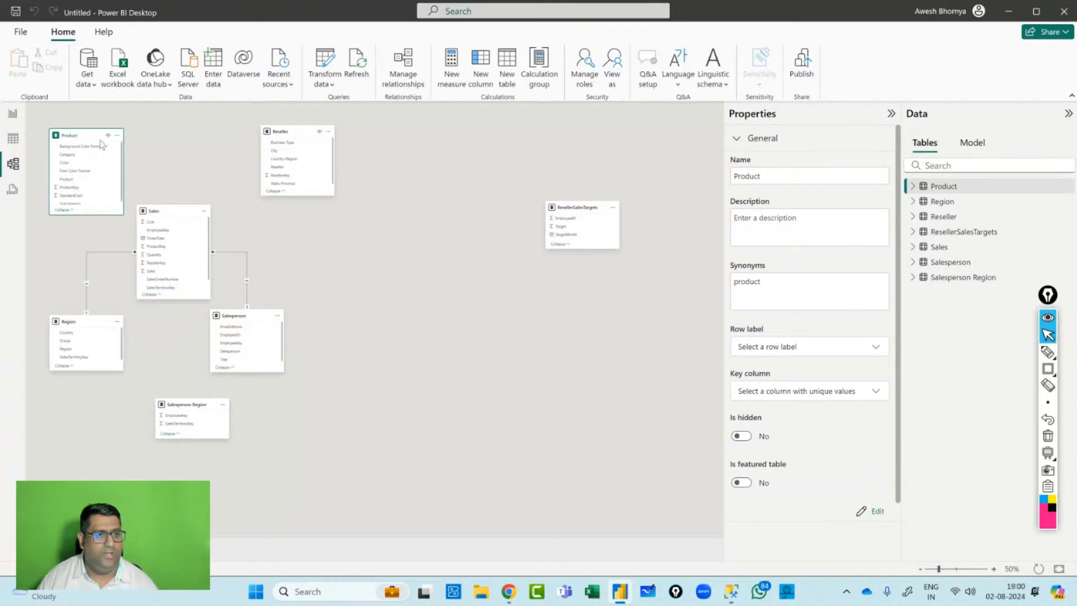
mouse_move(94, 217)
mouse_down()
mouse_move(94, 243)
mouse_move(94, 230)
mouse_up()
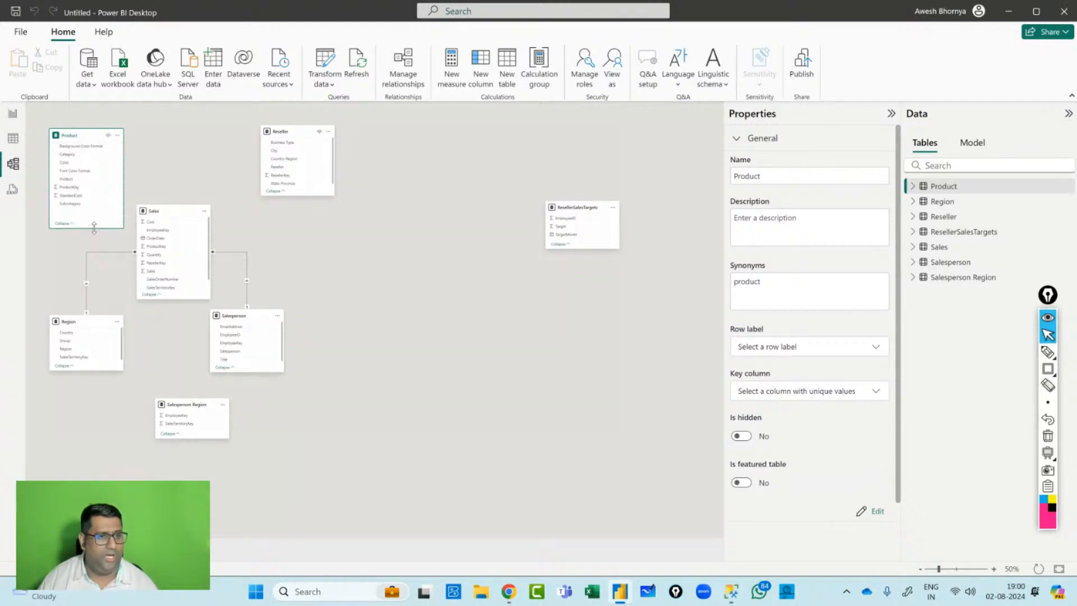
click(84, 186)
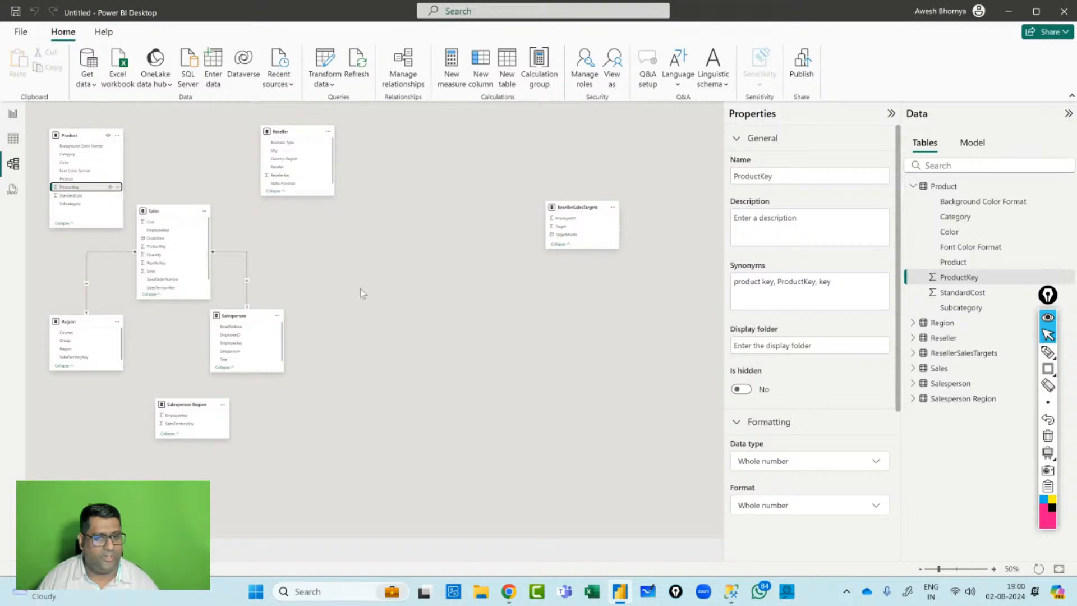
scroll(360, 289, up, 4)
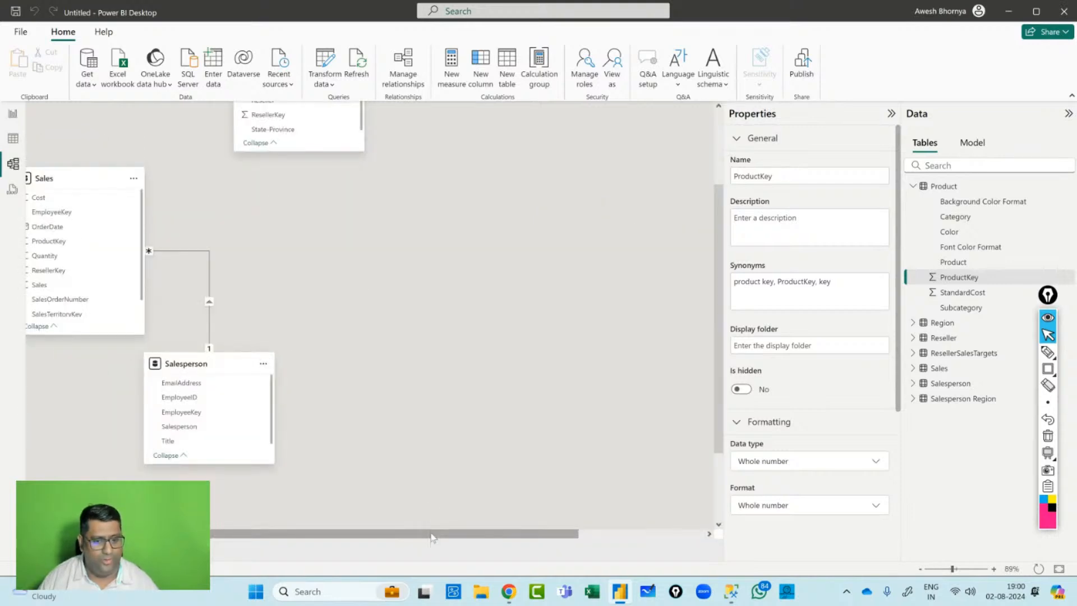
drag(431, 535, 302, 534)
scroll(133, 331, up, 3)
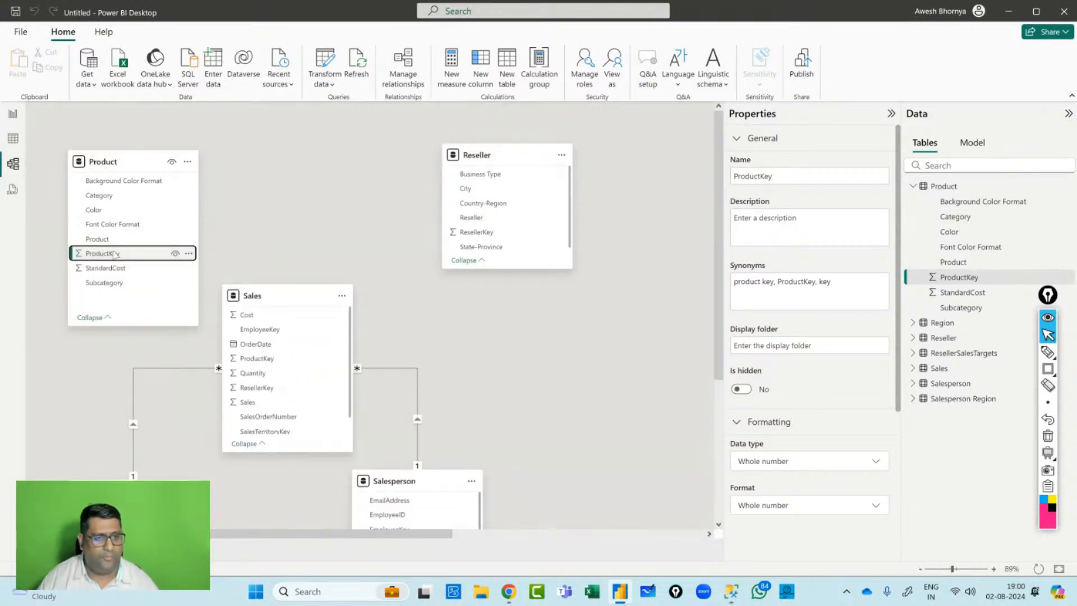
drag(114, 255, 271, 361)
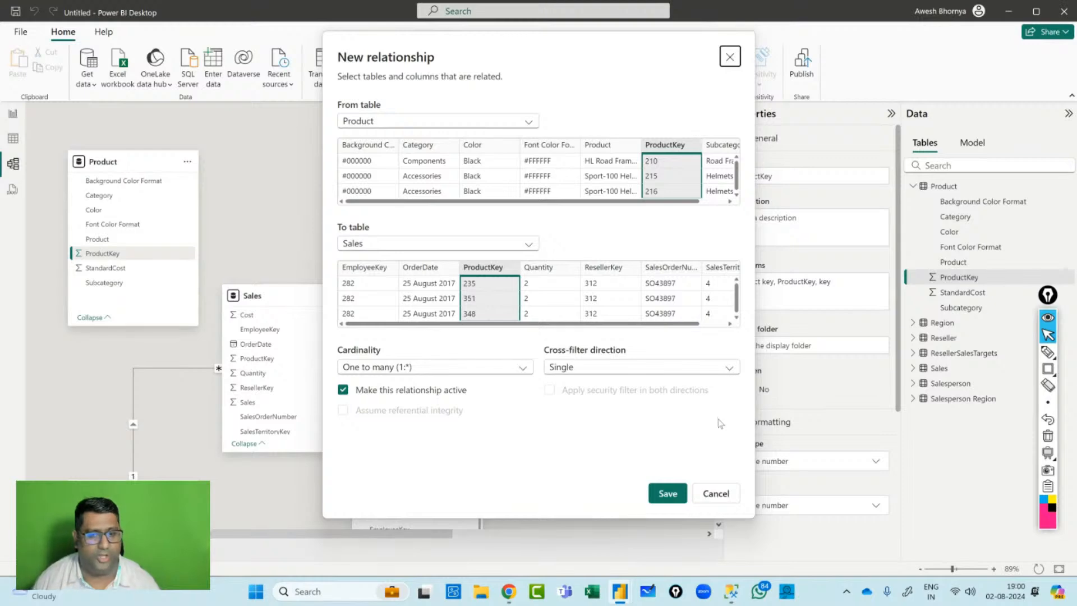
click(666, 492)
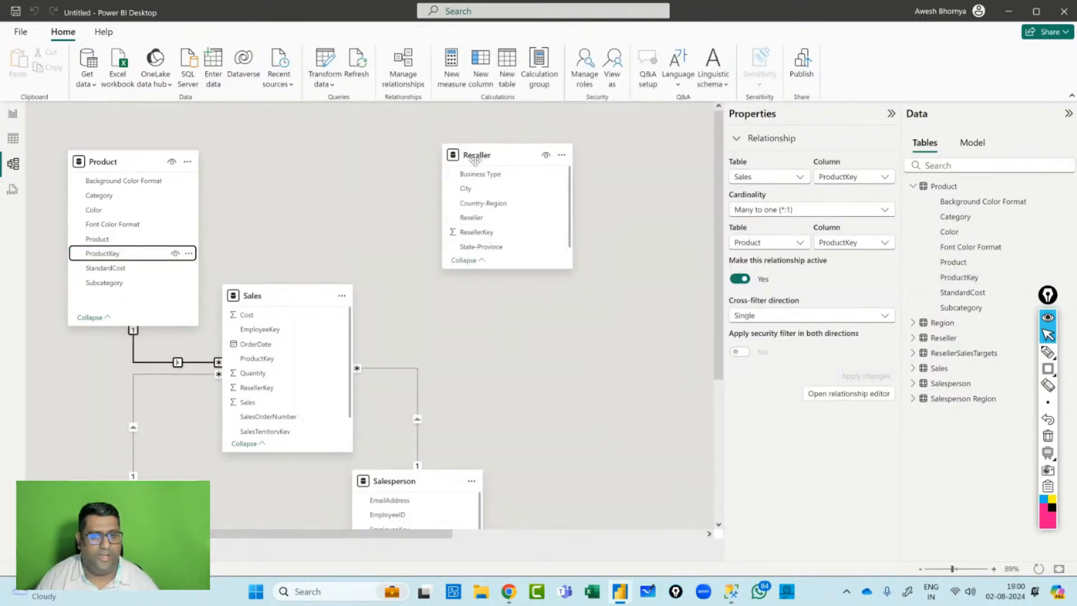
Create an active one-to-many relationship from Reseller to Sales on ResellerKey with Single cross-filtering, and move the Reseller card closer to Sales.
drag(480, 230, 282, 391)
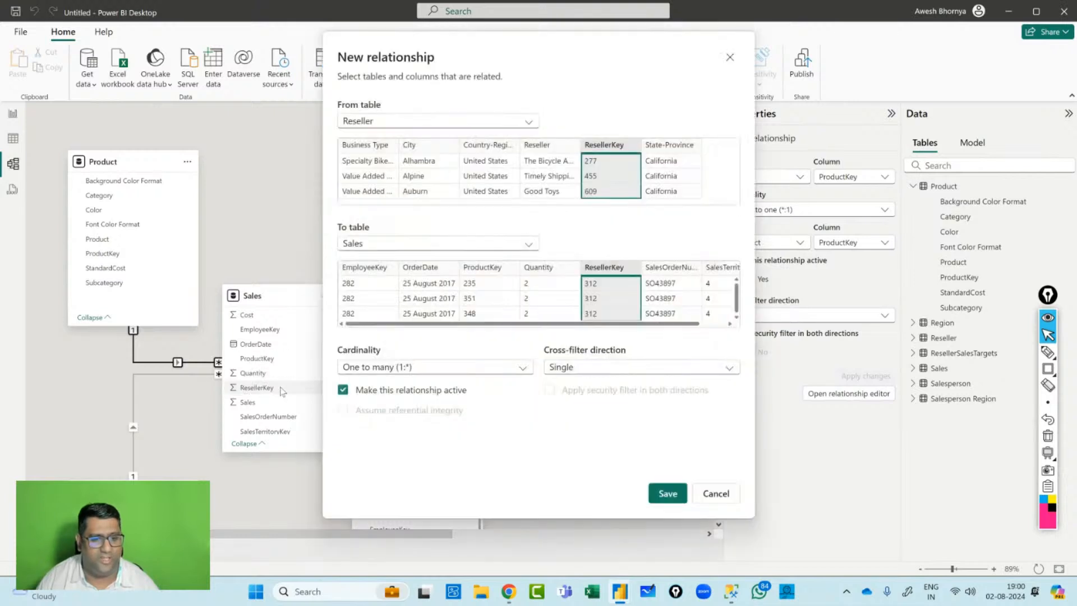
click(670, 494)
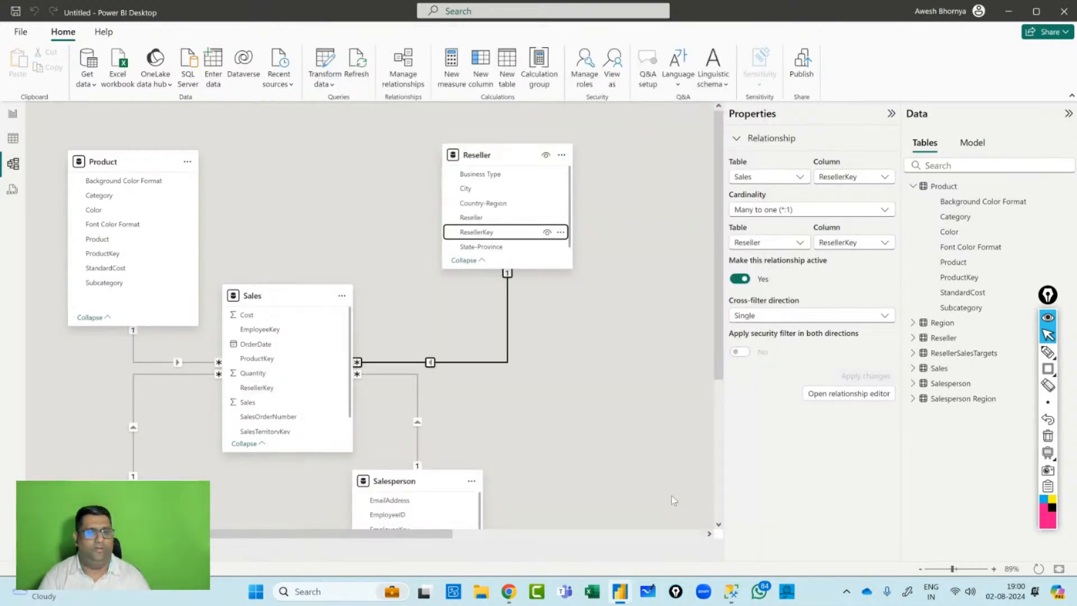
click(604, 319)
scroll(604, 319, down, 1)
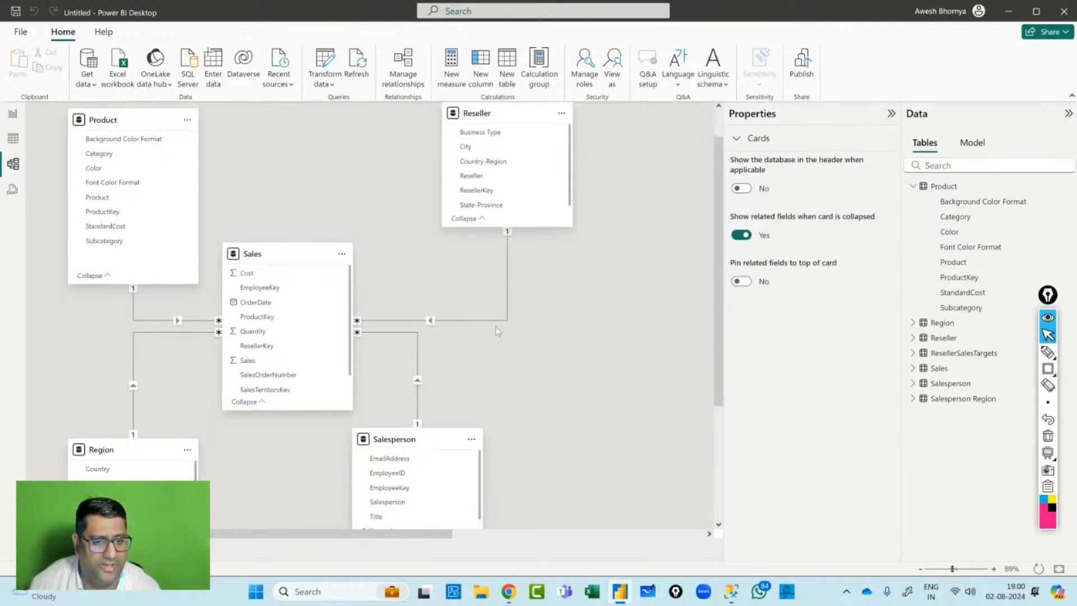
scroll(468, 306, up, 1)
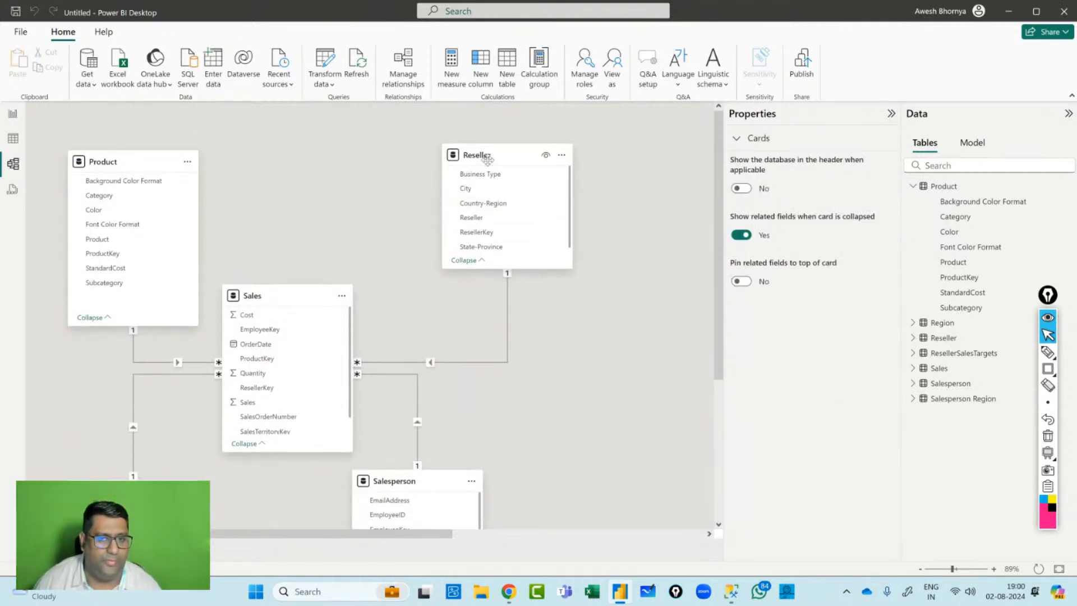
drag(487, 158, 427, 157)
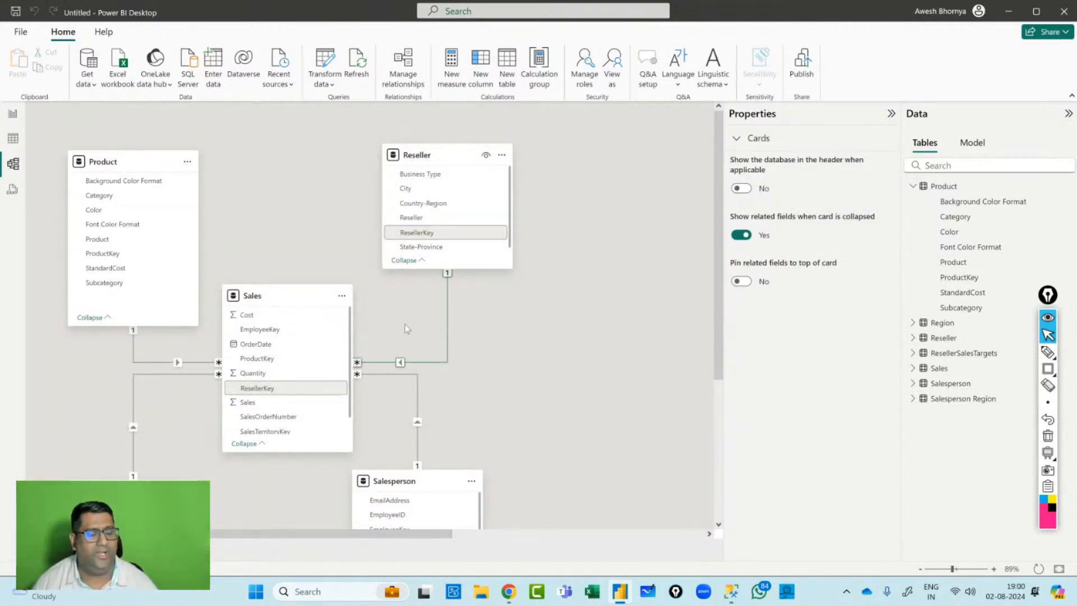
In Report view, add a card showing the sum of Sales and move it slightly in from the page's upper-left corner.
click(12, 114)
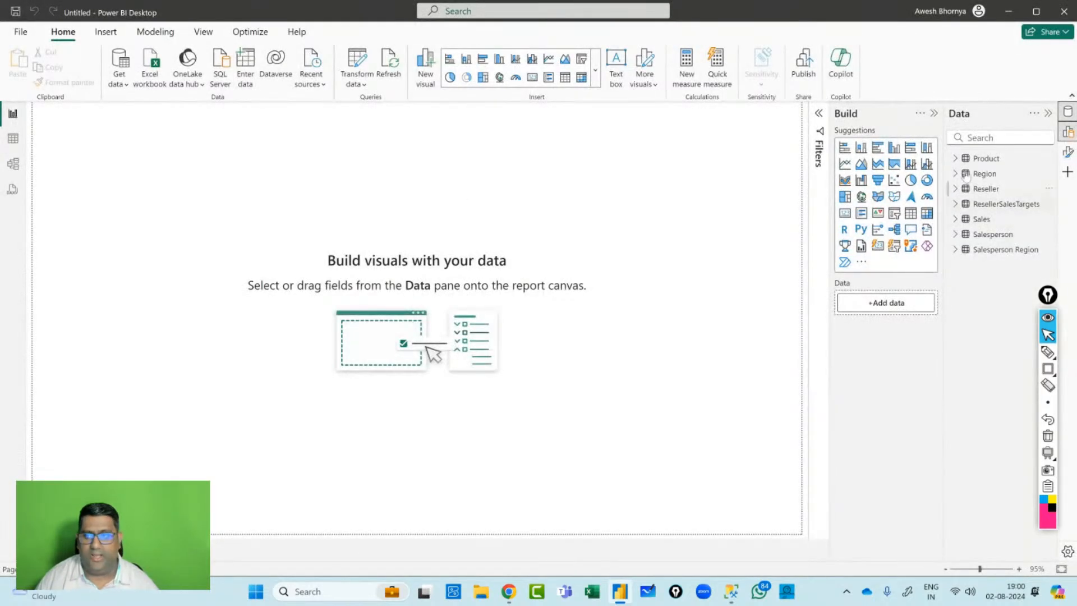
click(956, 219)
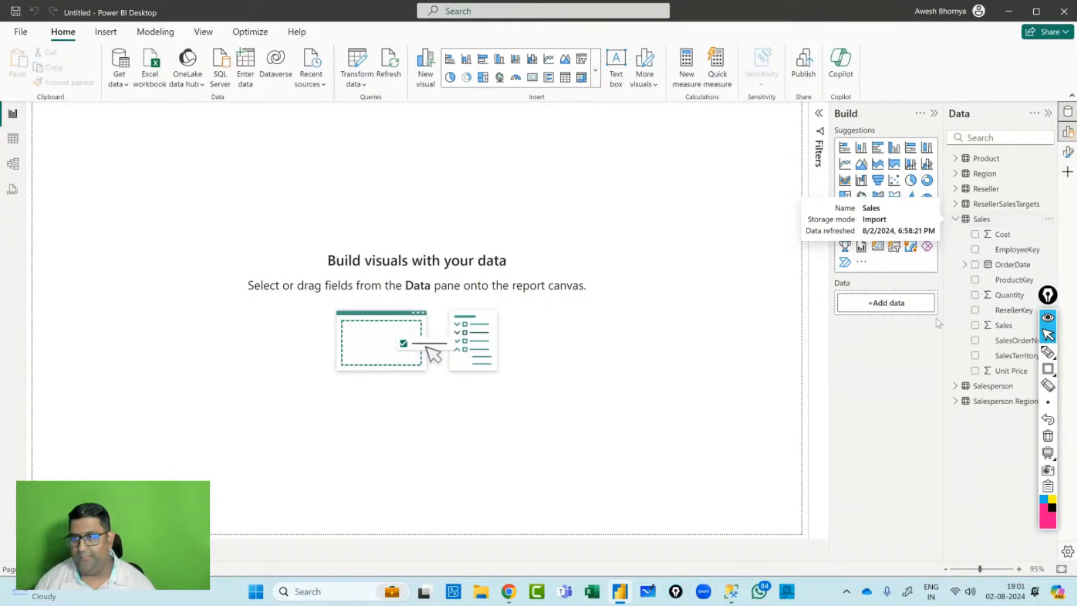
click(975, 325)
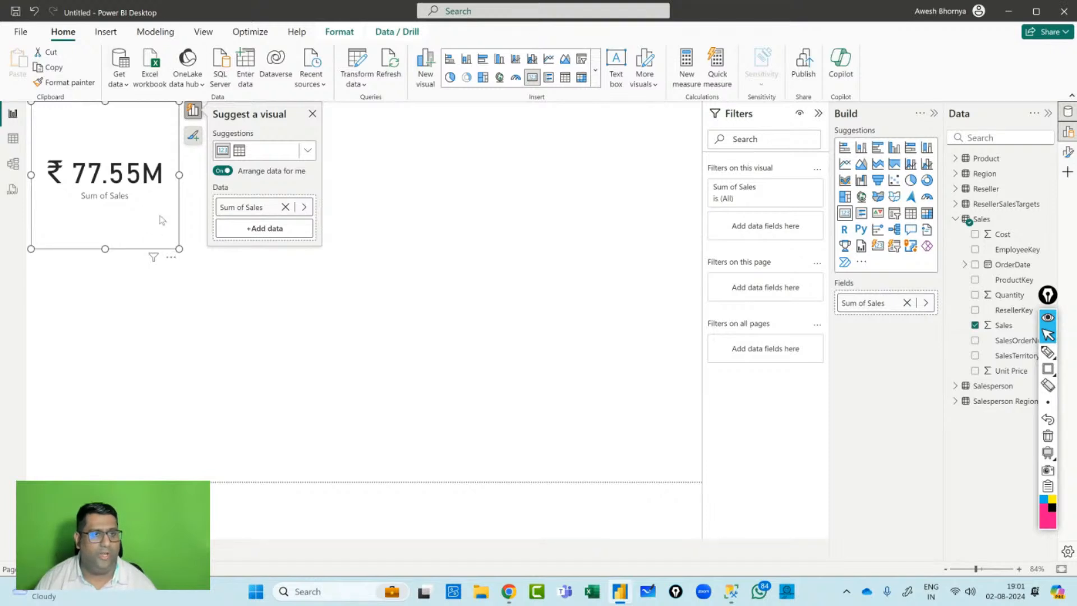
drag(162, 220, 182, 254)
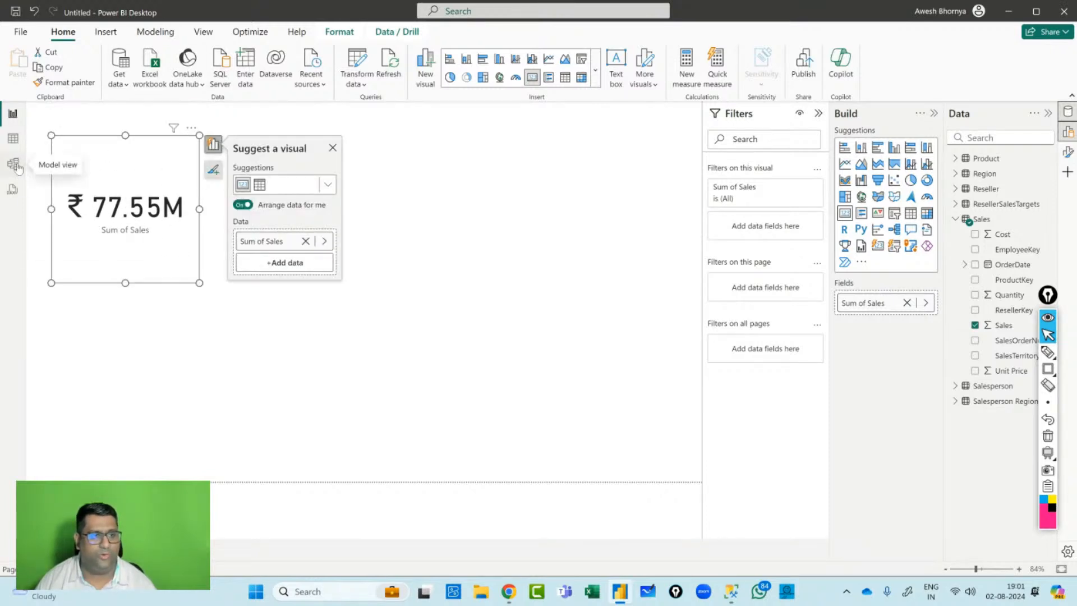
Format the Sales column as dollar currency, and add the Product table's Category to the visual as a bar chart.
click(1004, 325)
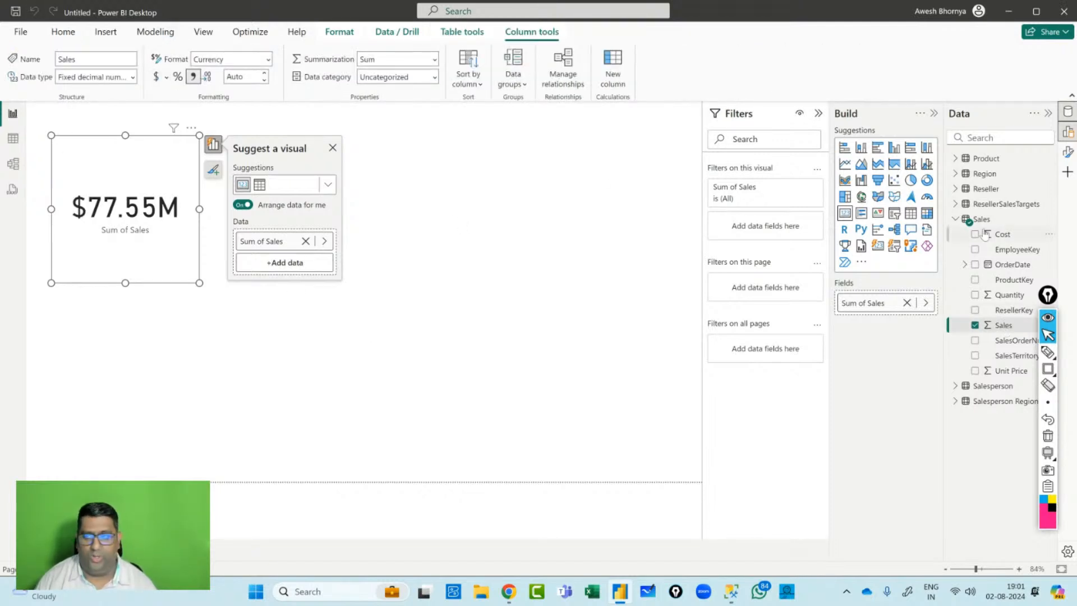
click(955, 159)
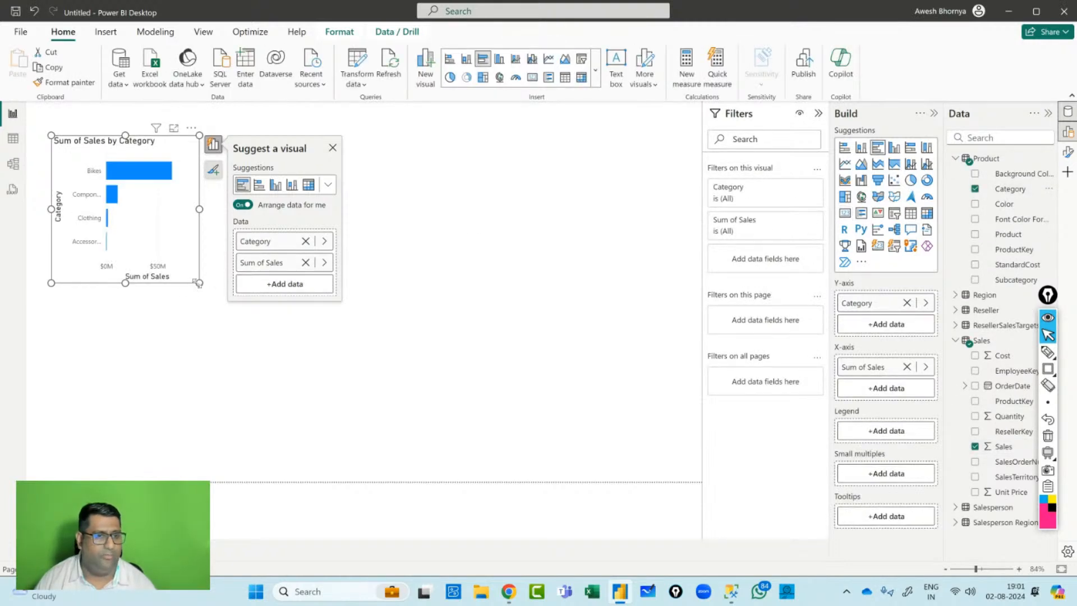
Enlarge the Sum of Sales by Category bar chart and move it slightly down the page.
click(210, 314)
drag(210, 315, 240, 315)
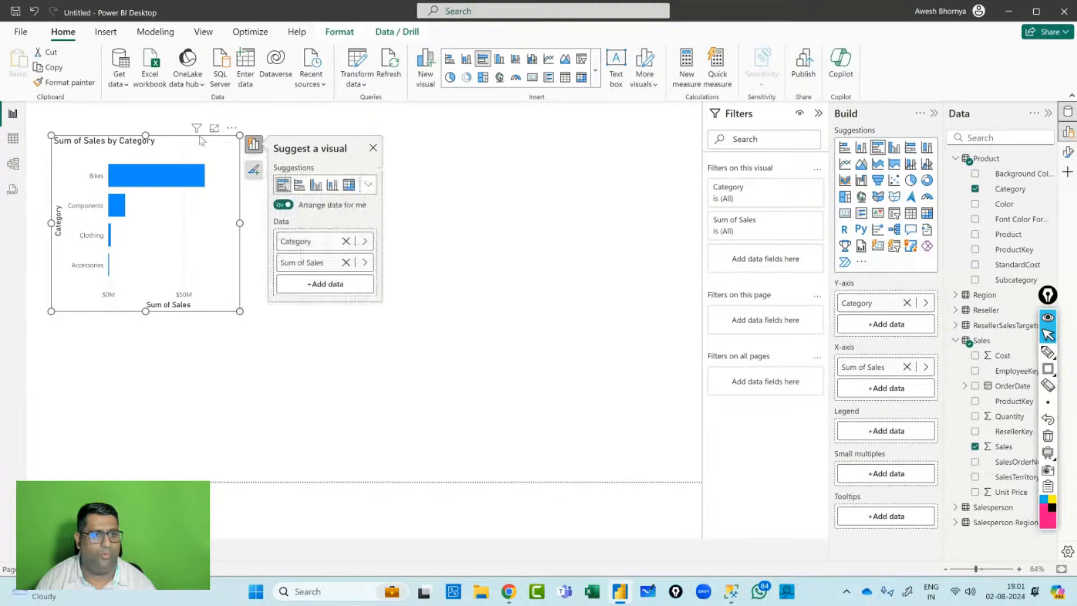
drag(201, 140, 203, 179)
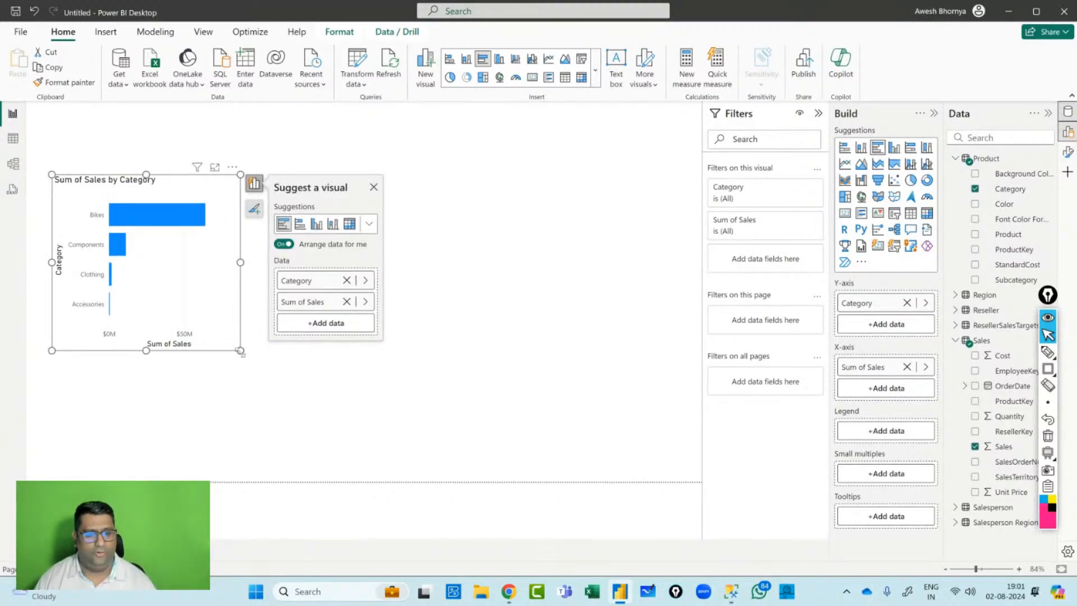
drag(242, 352, 235, 348)
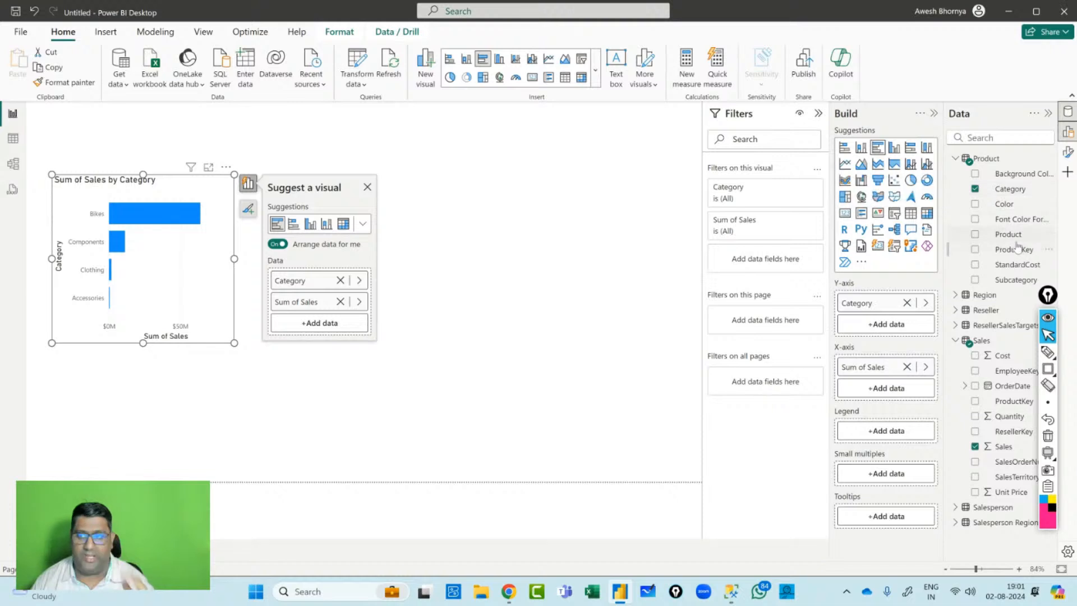
In Model view, create a hierarchy from the Product table's Category column and name it Products.
click(13, 163)
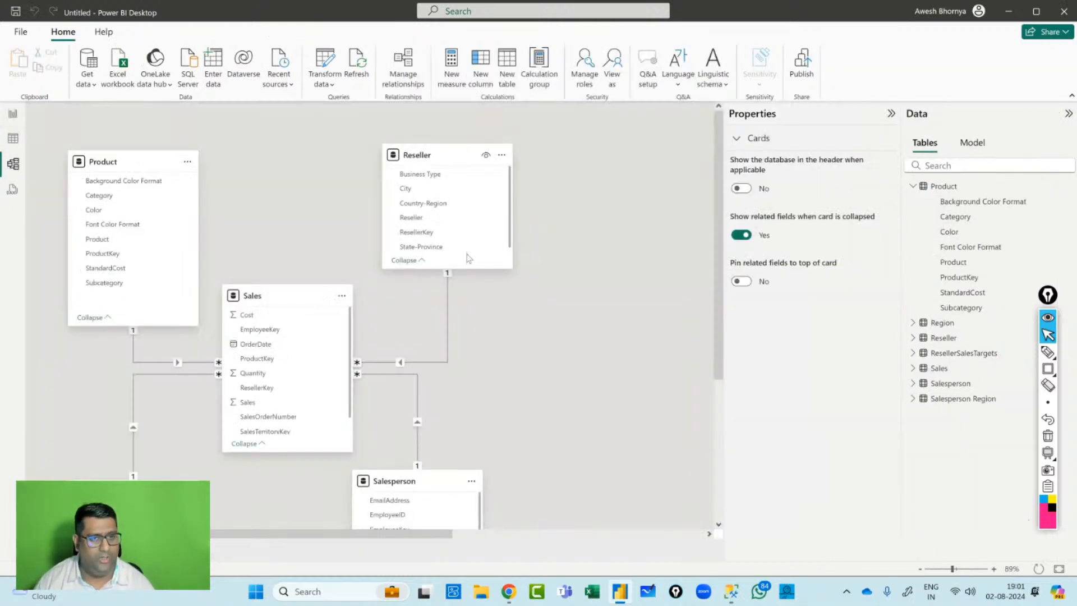
click(953, 217)
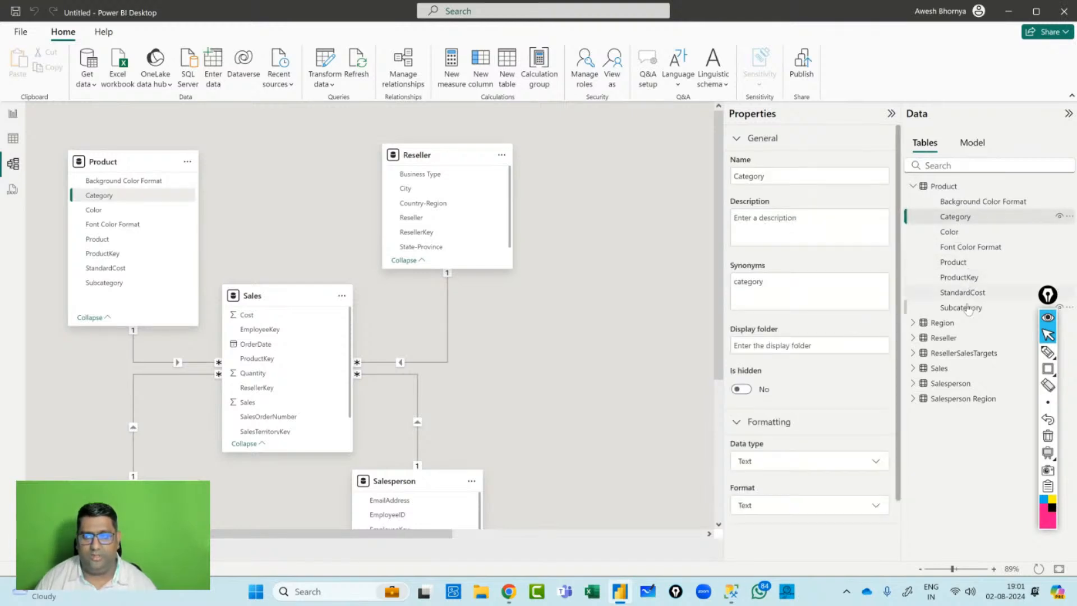
right_click(945, 220)
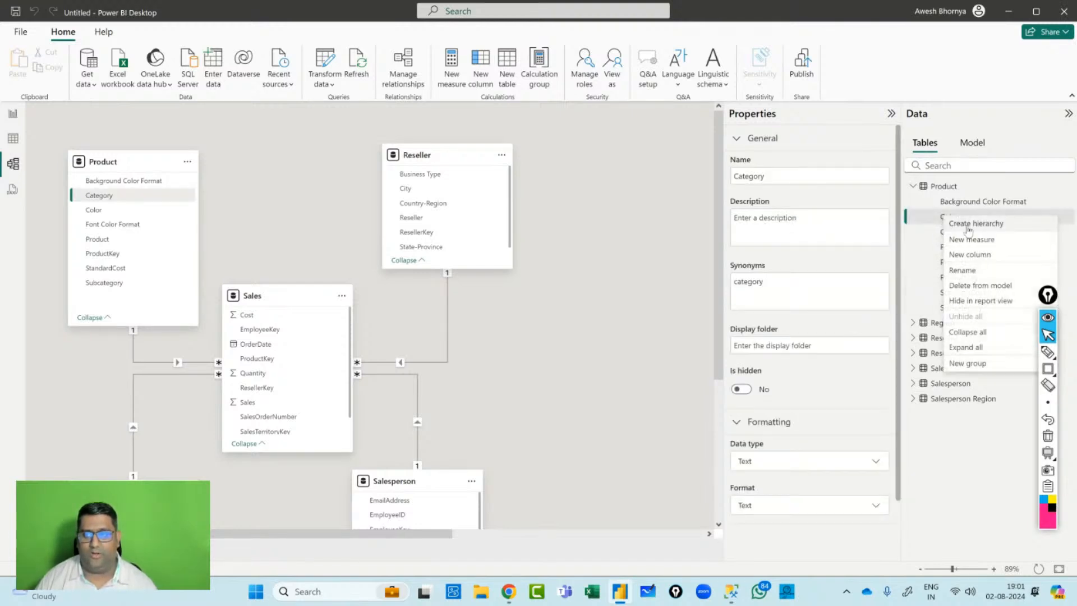
click(964, 224)
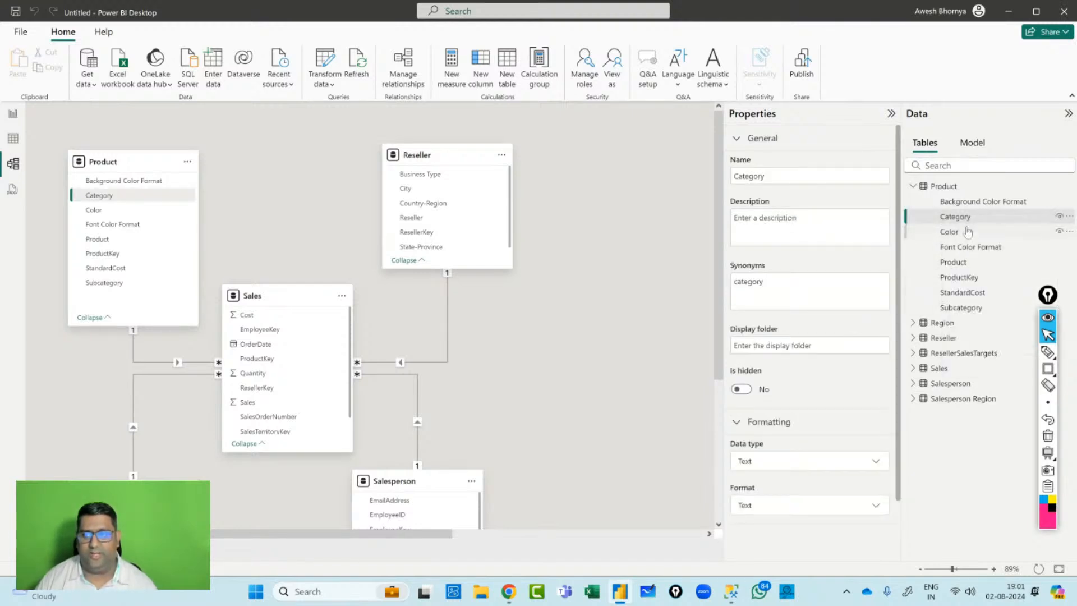
triple_click(807, 176)
text(Products)
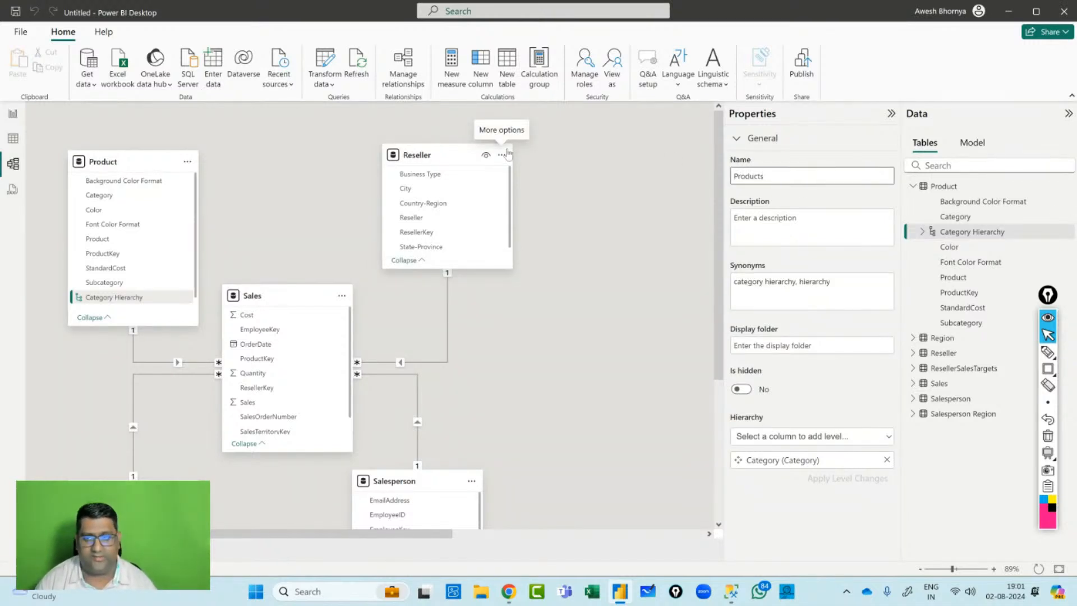
key(Return)
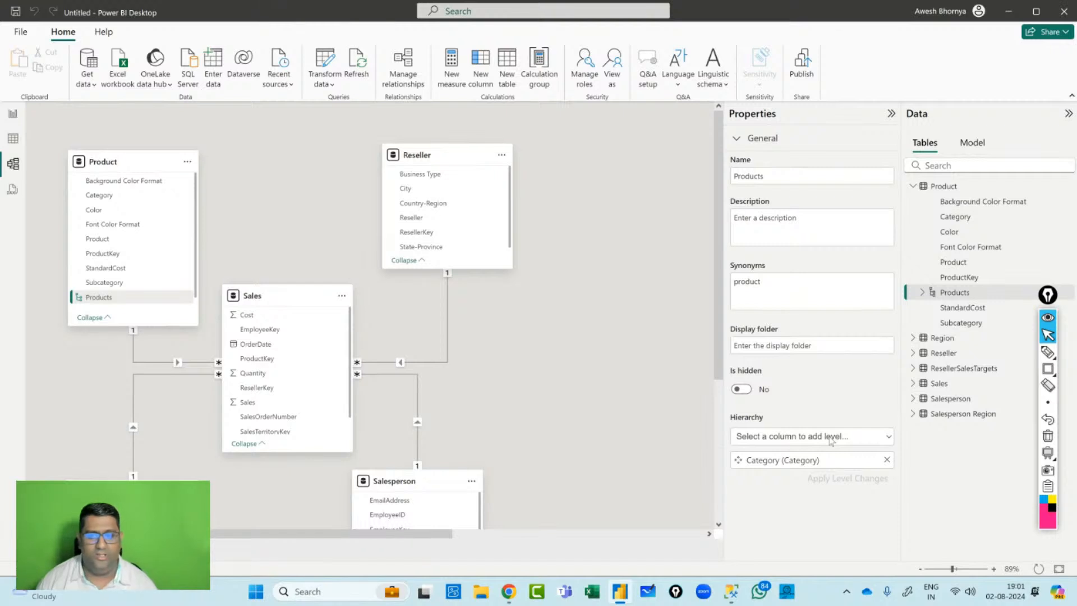
Add Subcategory and Product as levels below Category in the Products hierarchy, apply the level changes, and collapse the Product table's field list.
click(832, 437)
click(795, 536)
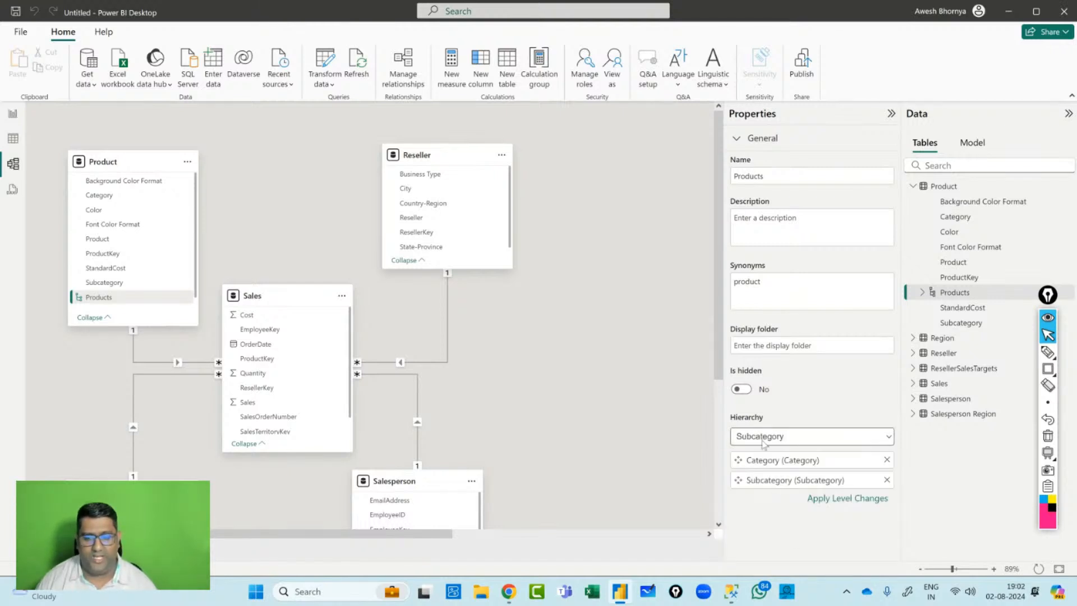
click(764, 437)
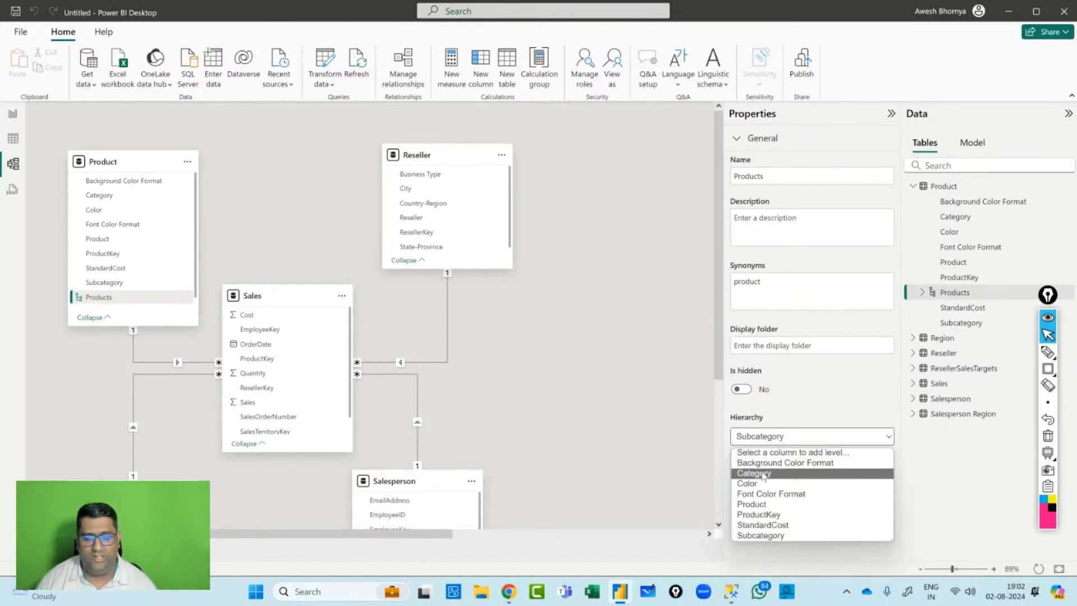
click(754, 504)
click(841, 519)
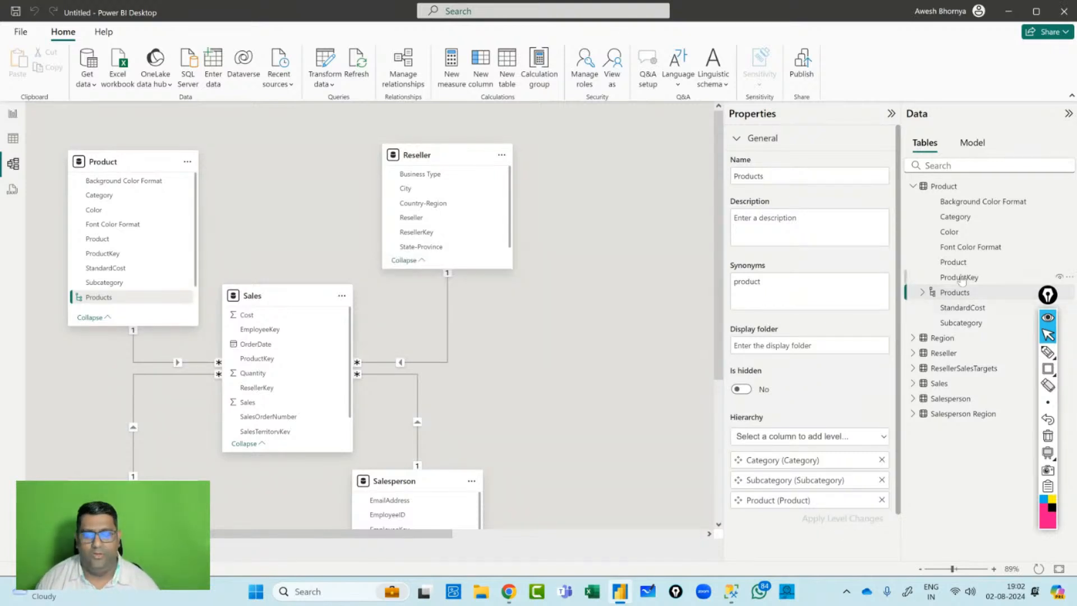
click(913, 187)
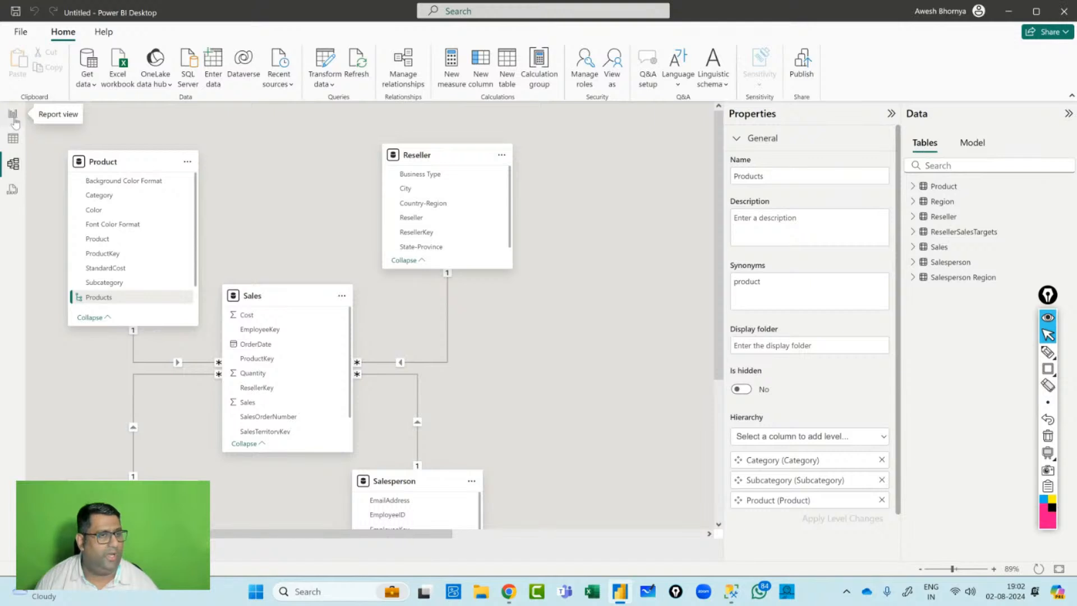
In Report view, replace Category in the bar chart with the Products hierarchy.
click(13, 116)
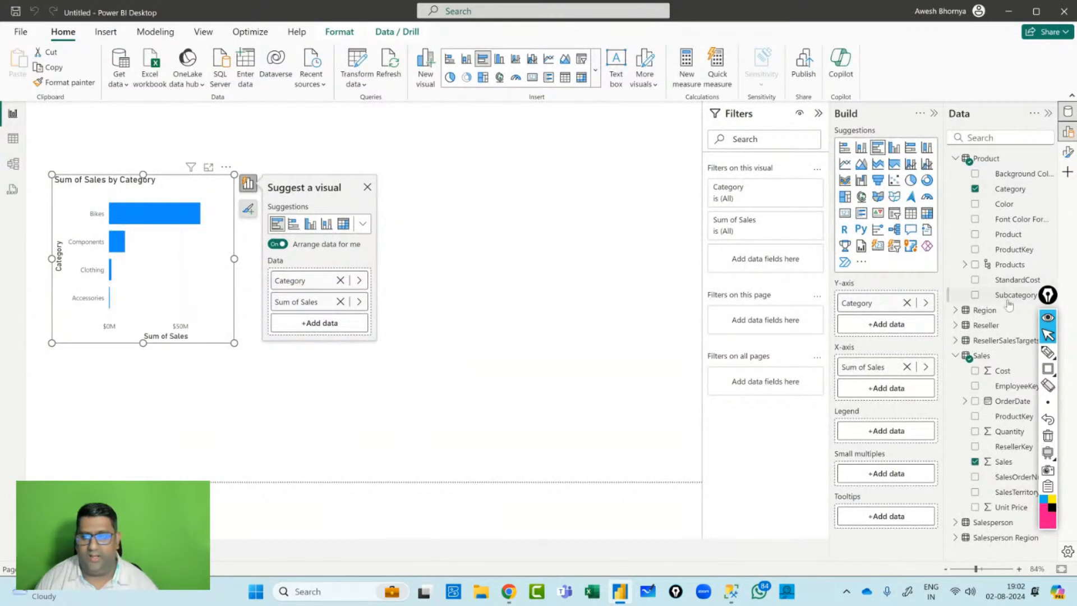
click(975, 188)
click(975, 264)
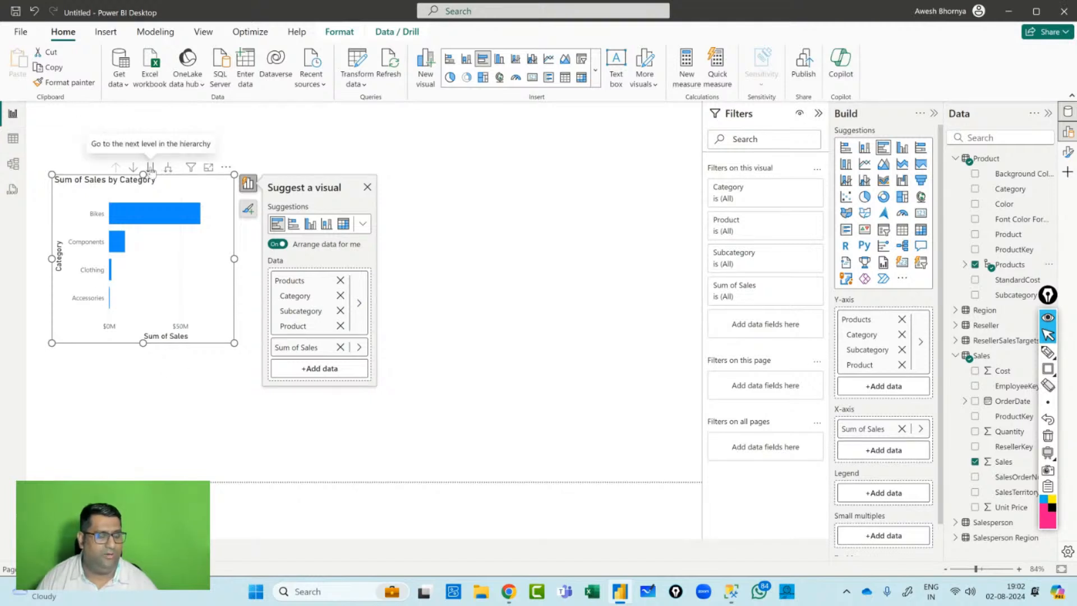
Show the bar chart at the Subcategory level, toggle drill-down mode on and off, and drill back up to Category.
click(150, 168)
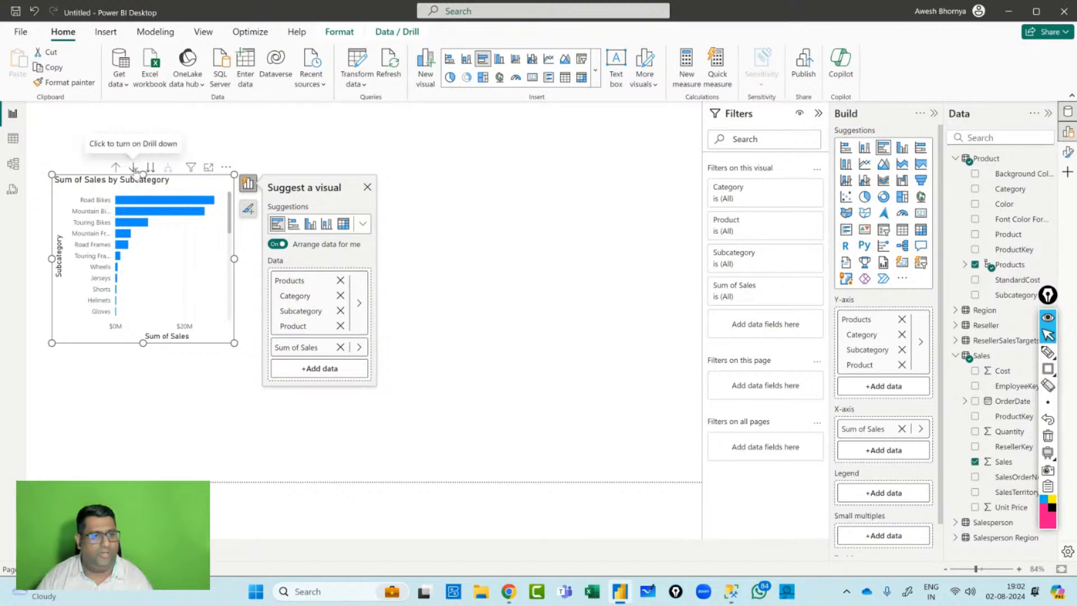
click(132, 167)
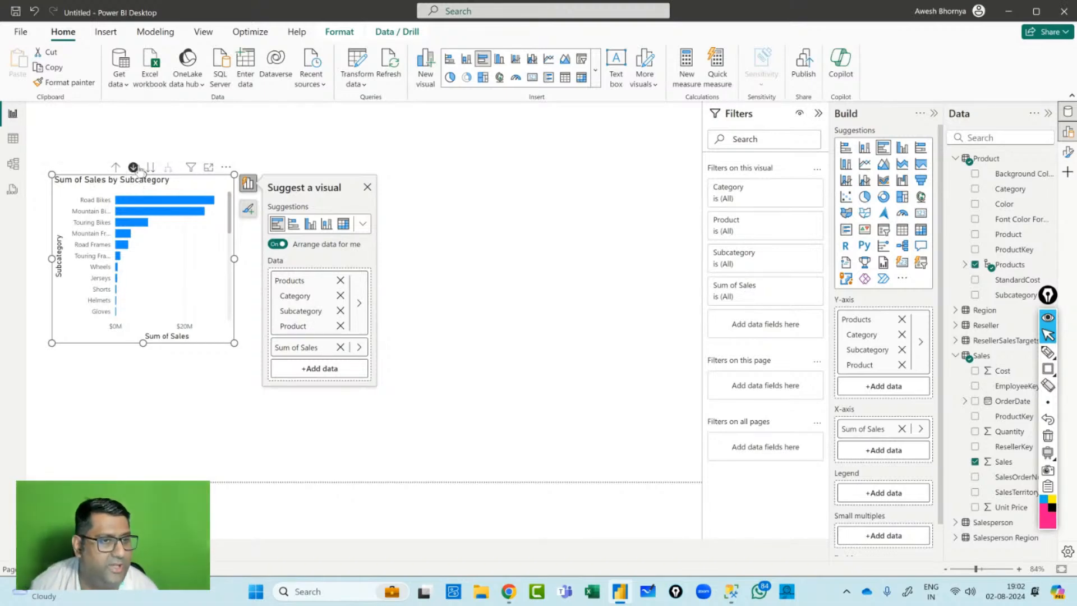
click(133, 168)
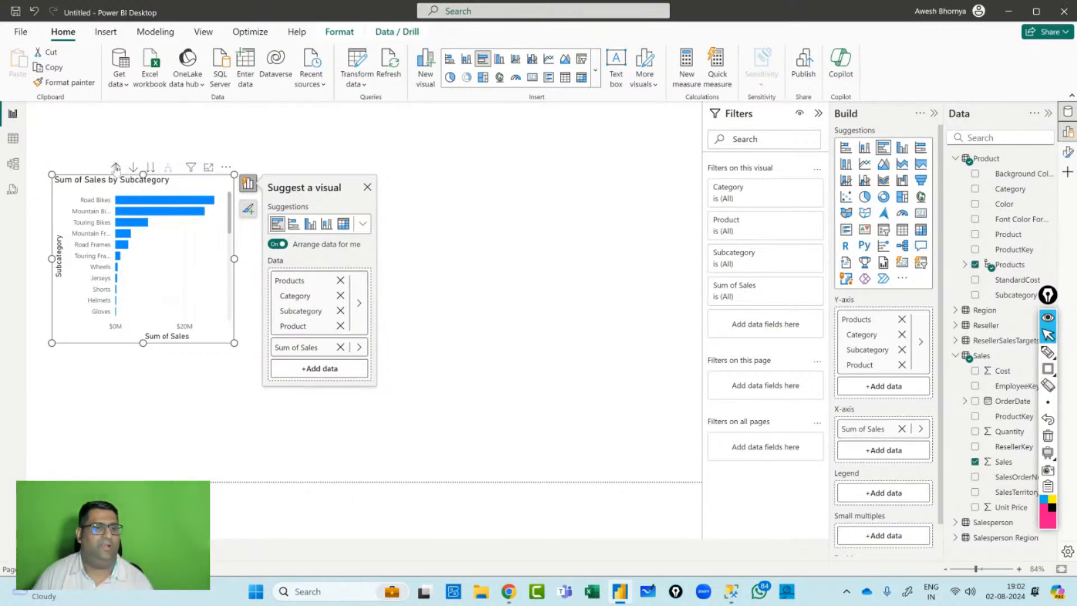
click(116, 167)
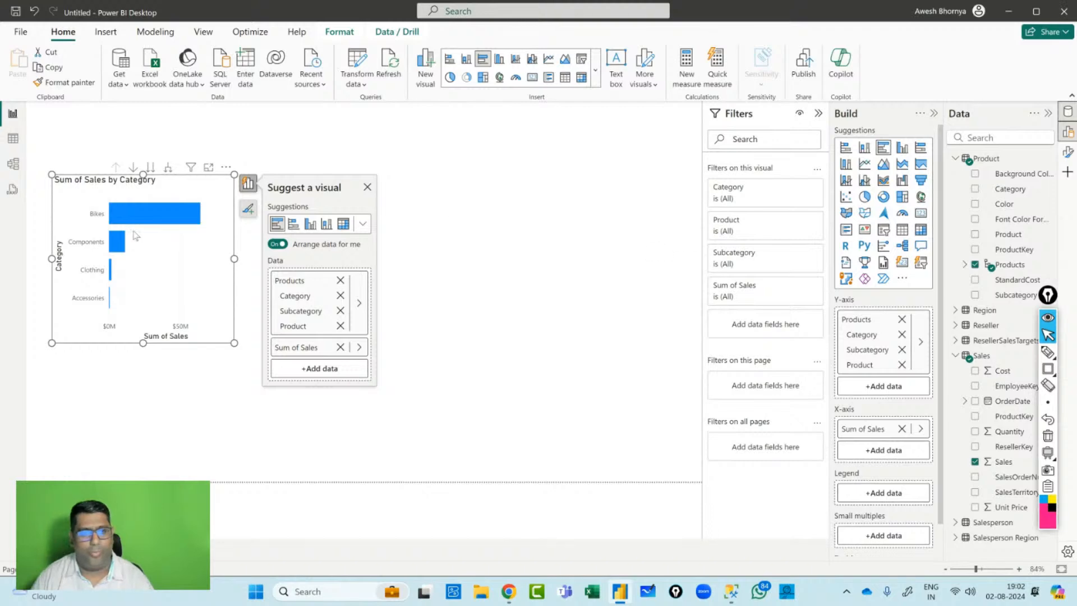
In Model view, examine the fields of the Region, Reseller, Salesperson and Salesperson Region tables for possible hierarchies.
click(13, 163)
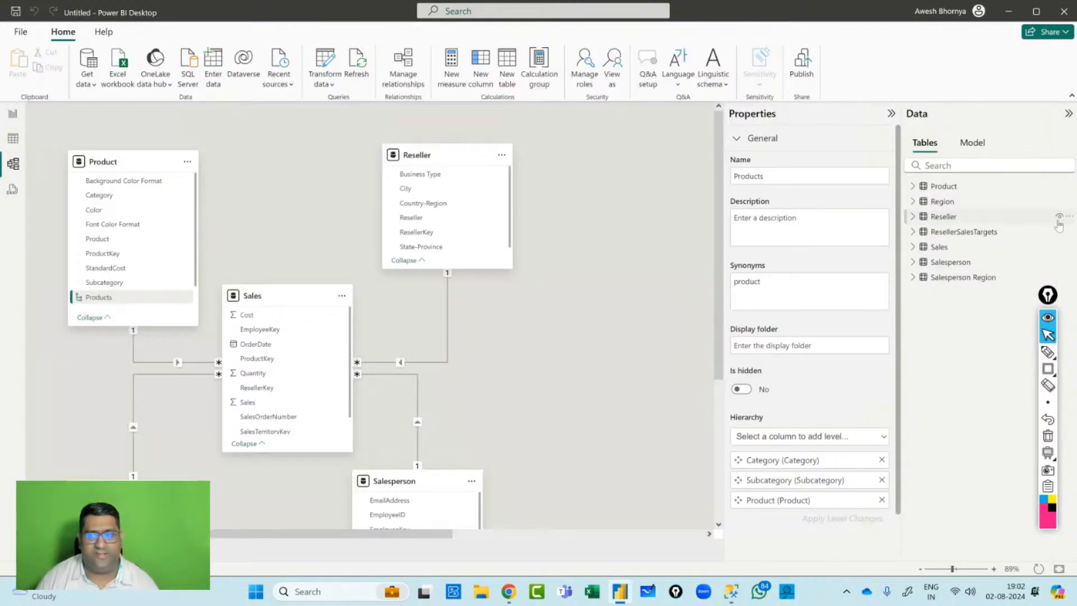
click(912, 202)
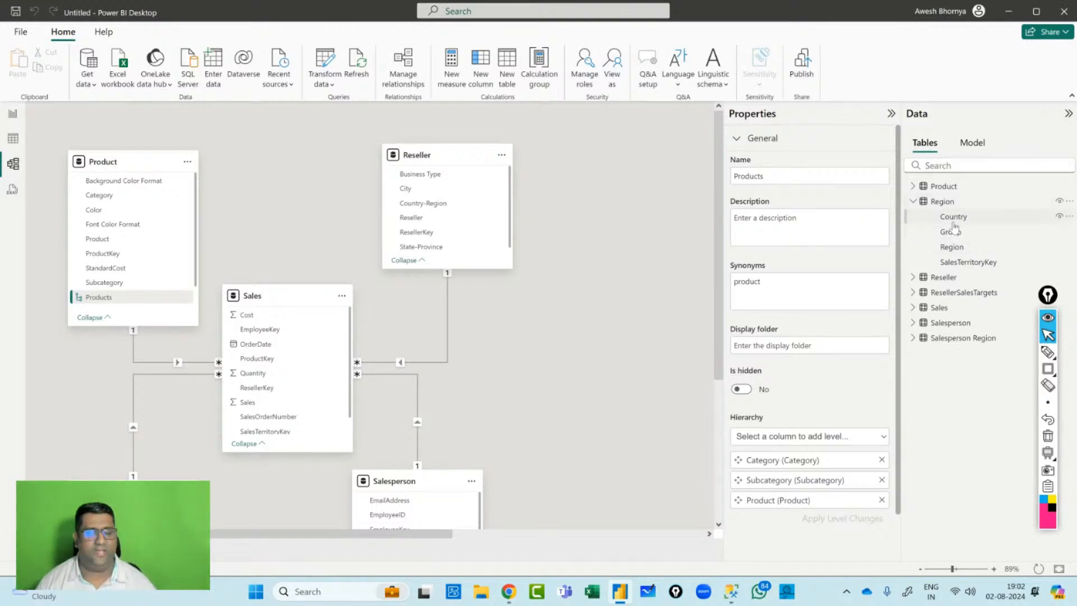
click(912, 277)
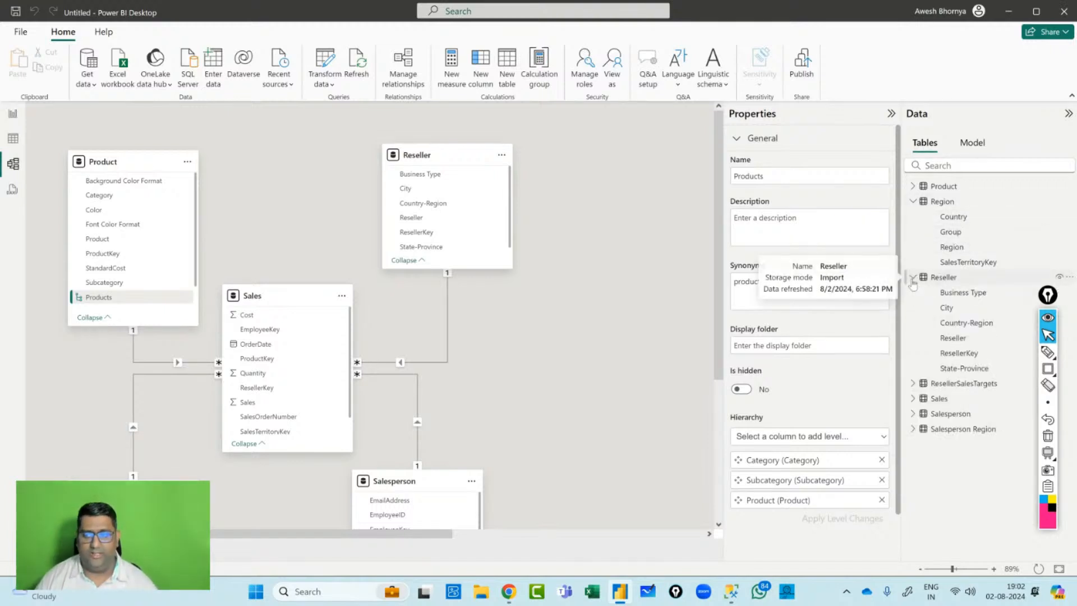
click(955, 297)
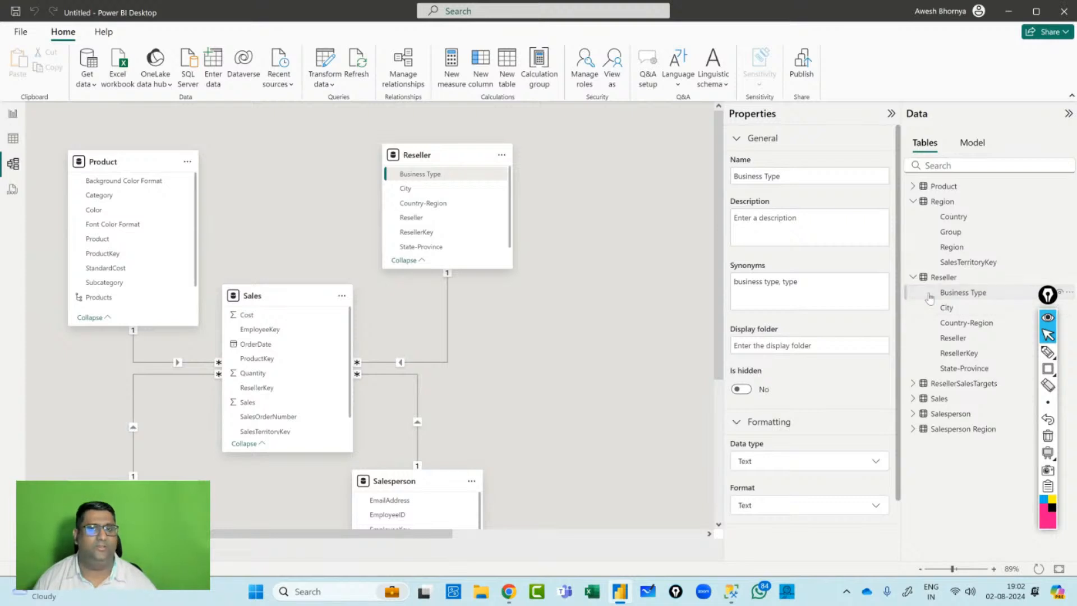
click(912, 414)
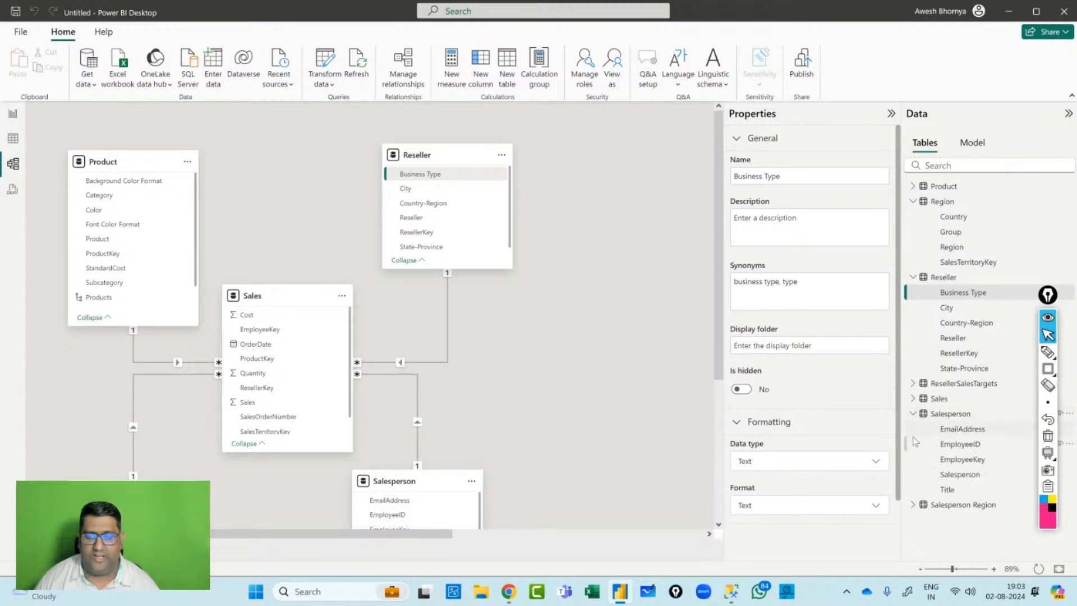
click(912, 504)
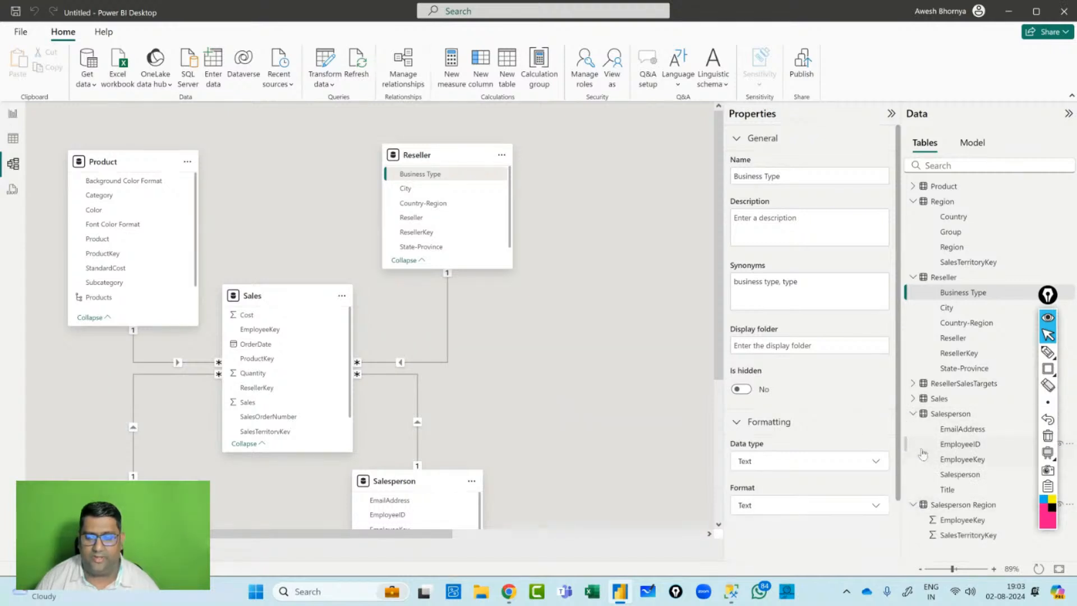
click(913, 414)
click(912, 429)
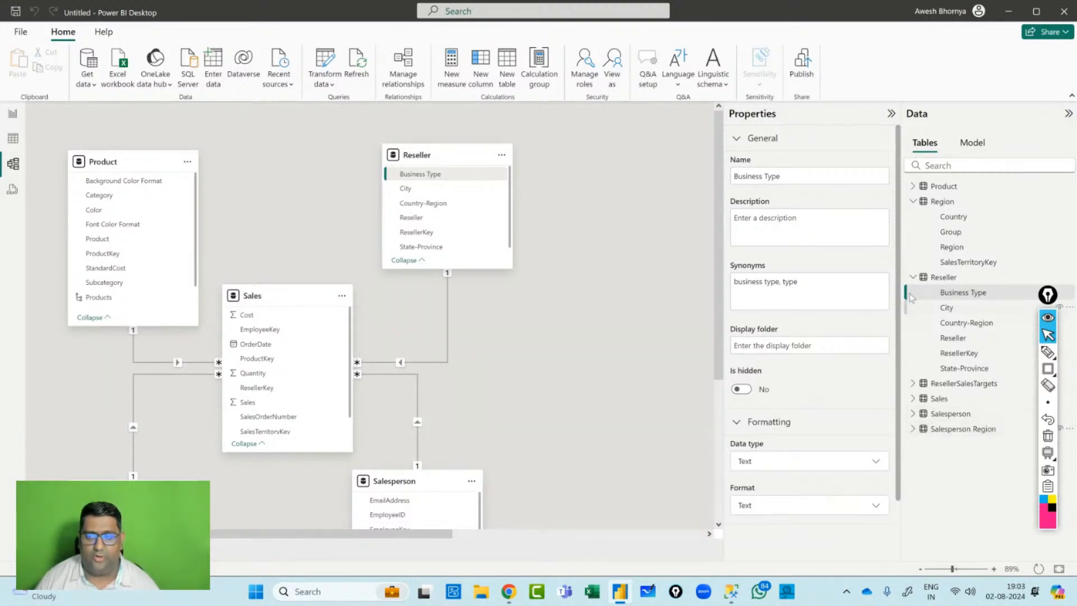
click(912, 277)
click(913, 201)
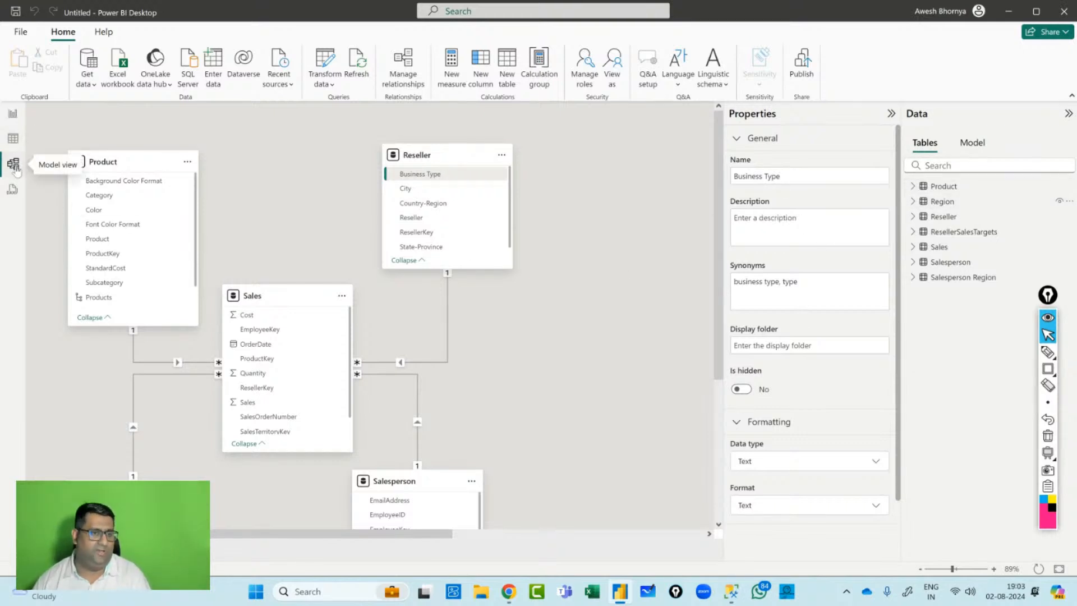
Back in Report view, dismiss the visual suggestions and enlarge the sales by category bar chart slightly.
click(12, 113)
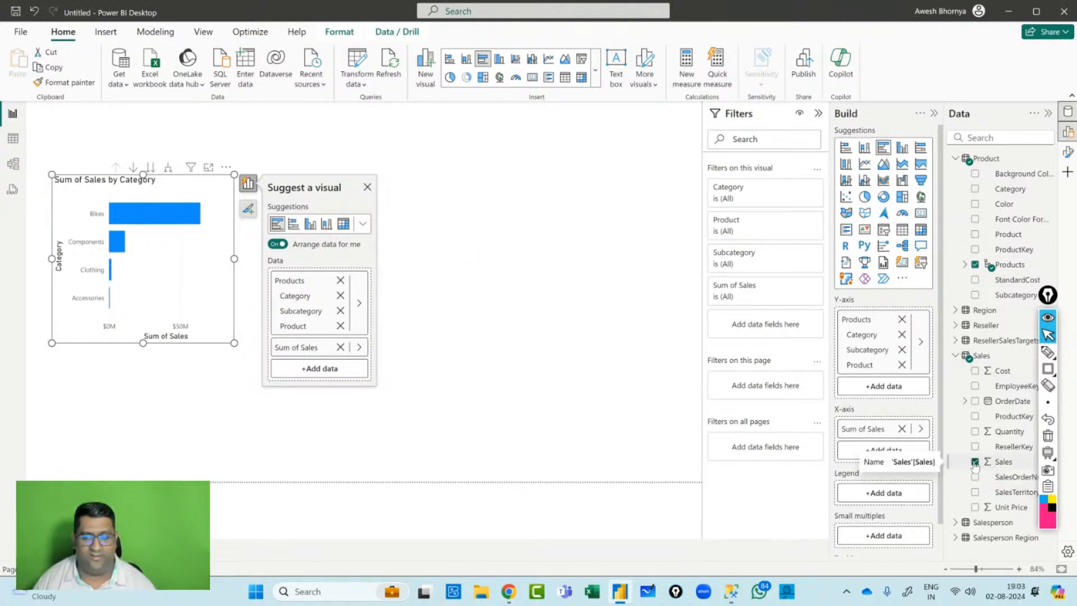
click(369, 187)
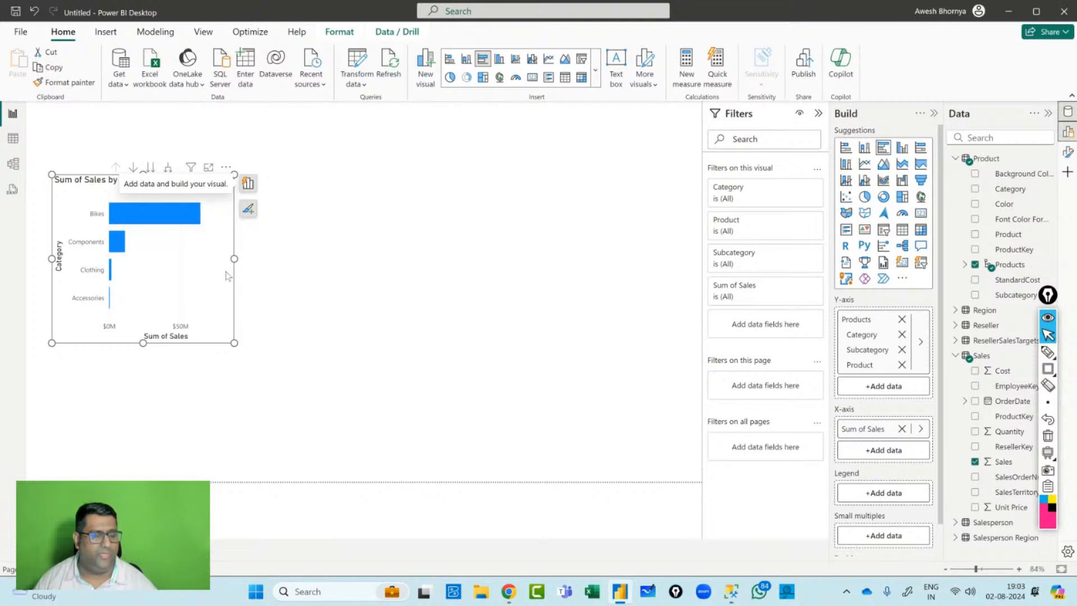
drag(234, 343, 282, 371)
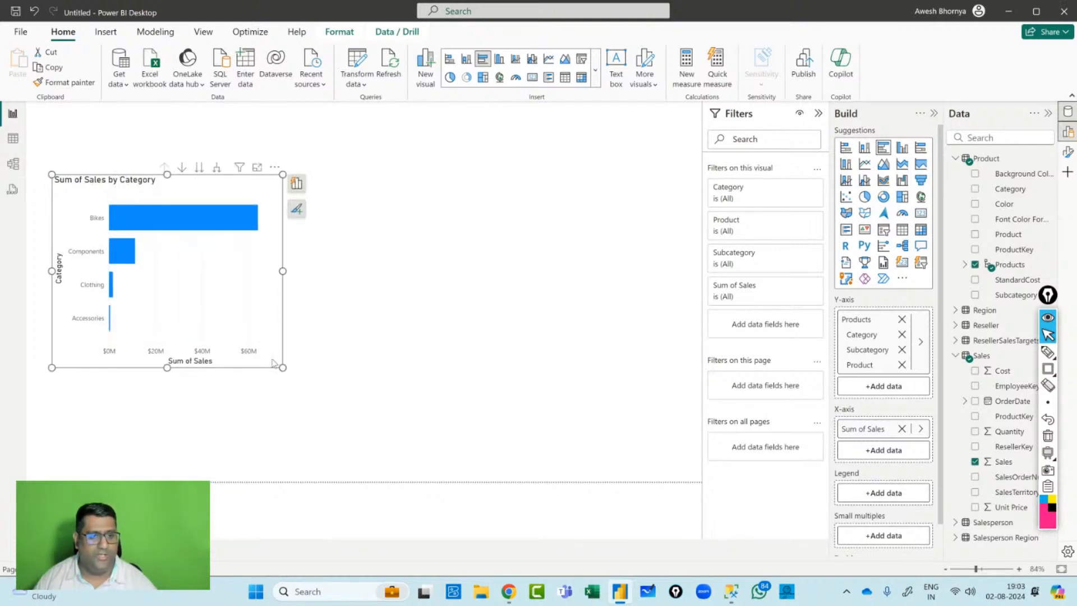
drag(282, 367, 260, 361)
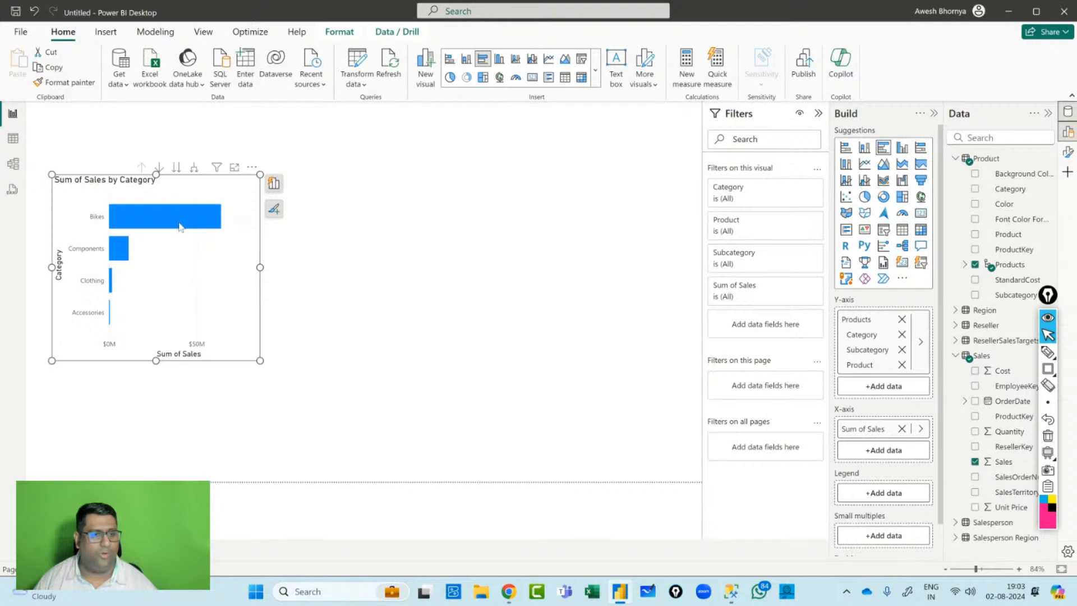
mouse_move(191, 227)
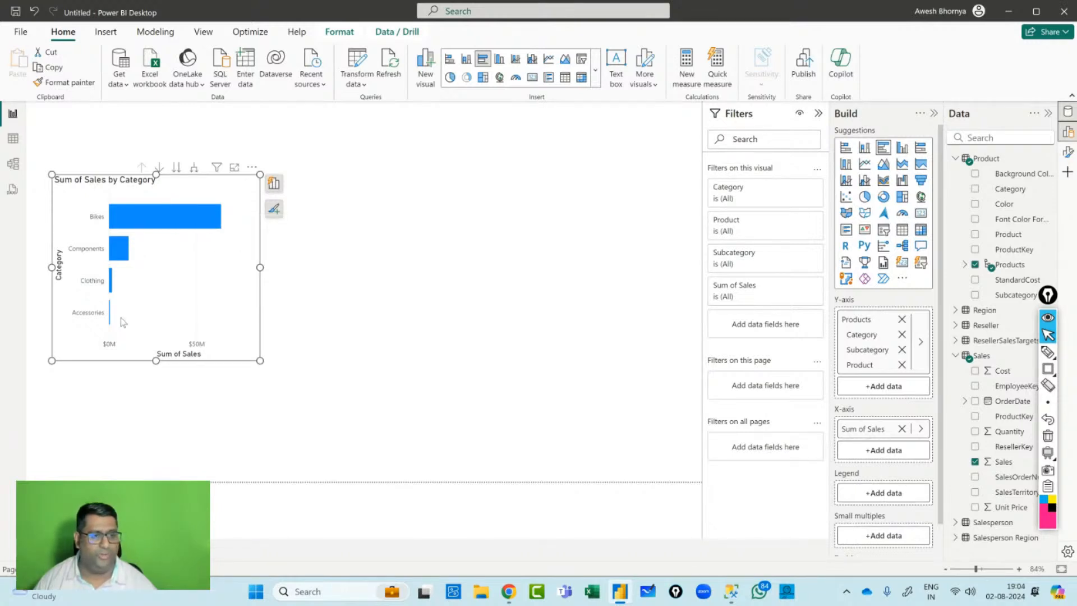
Create a new measure in the Sales table named Total Sales for Bikes, with its formula starting on a second line.
click(987, 358)
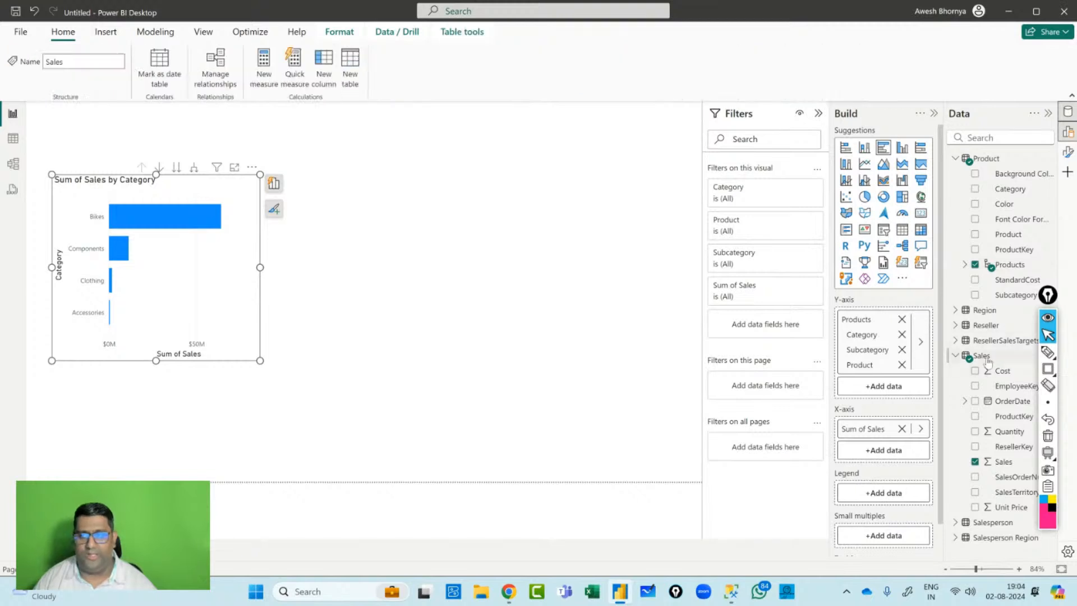
click(264, 79)
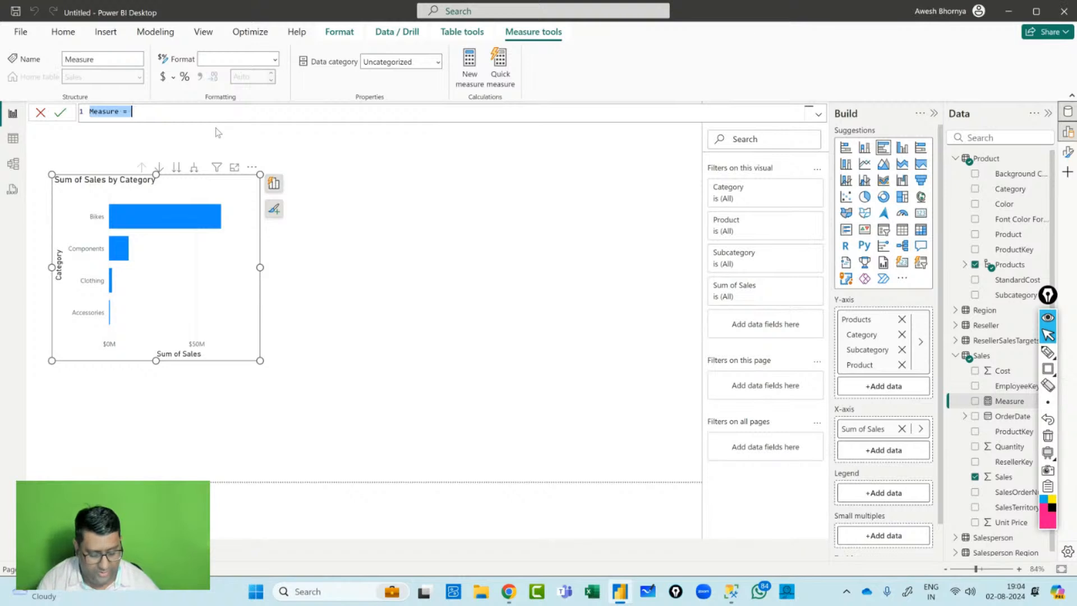
text(Total Sales)
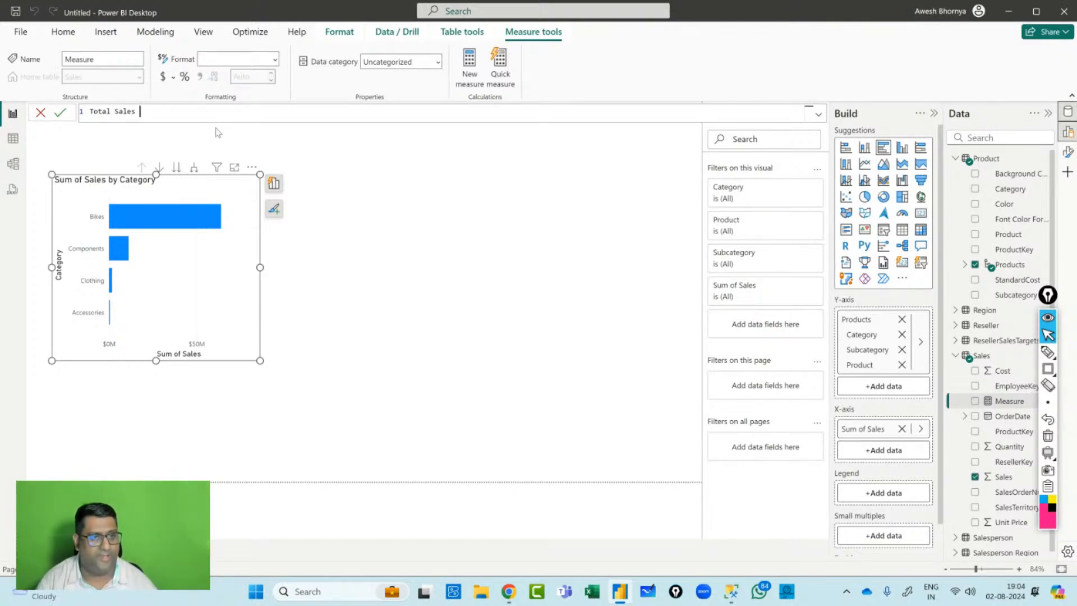
text( for Bi)
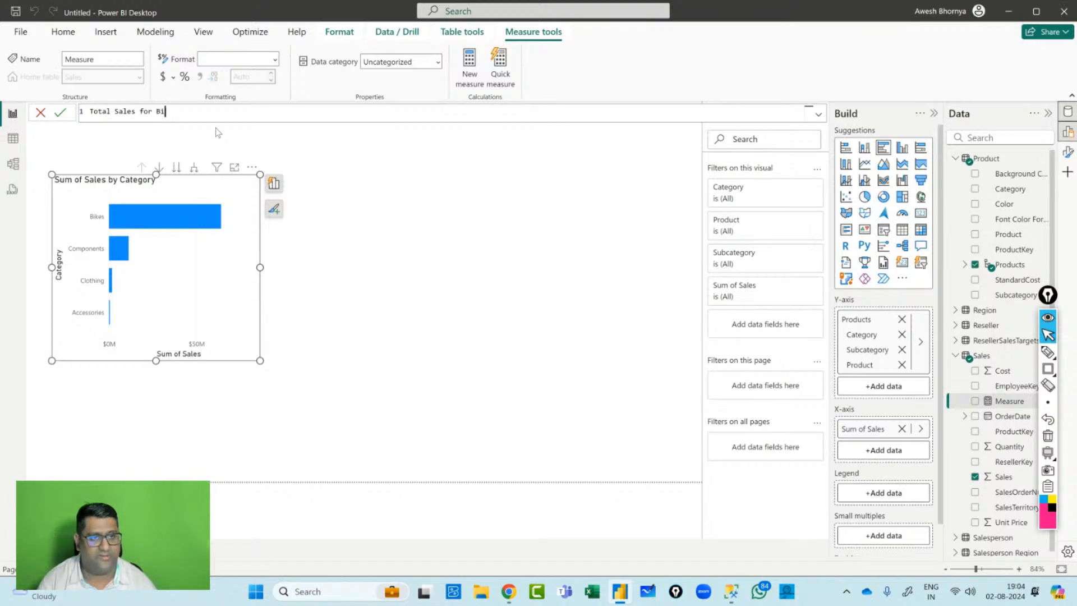
text(kes =)
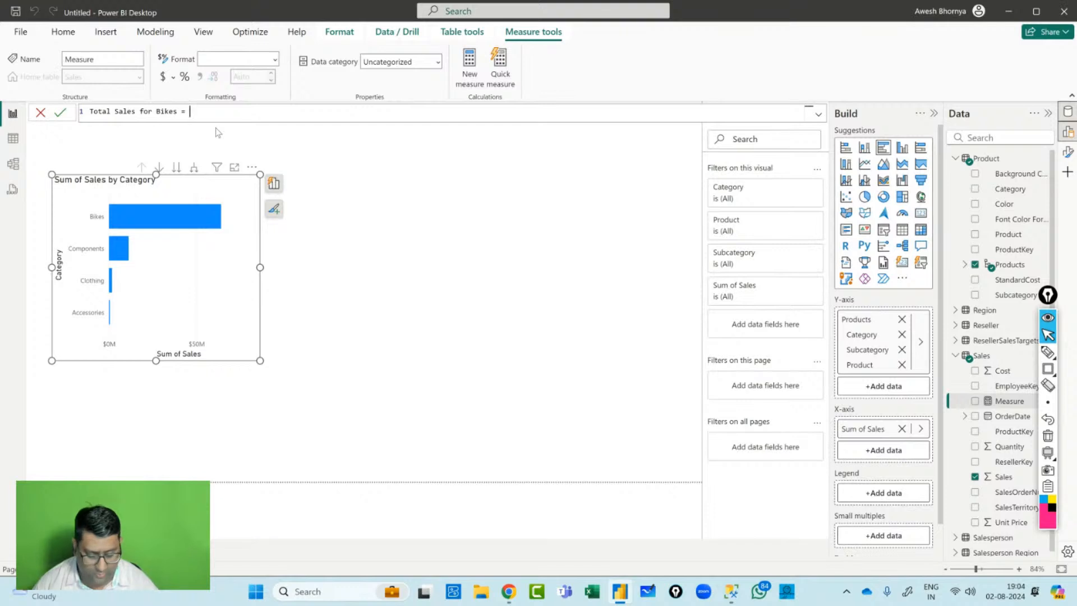
key(alt+Return)
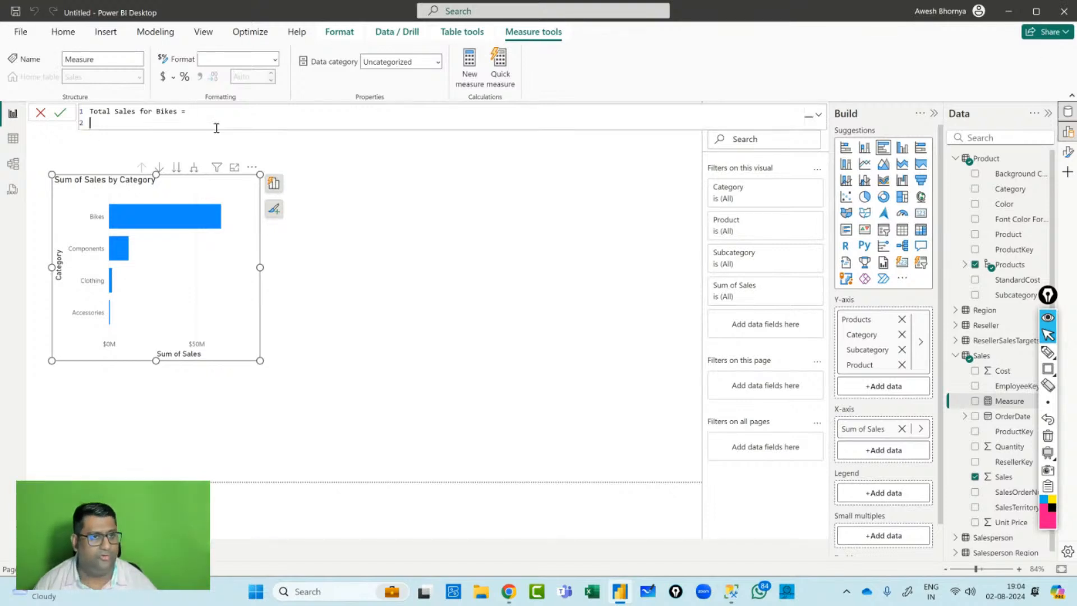
Begin the measure's formula with CALCULATE and SUM(Sales[Sales]) as its expression.
text(CALCULATE()
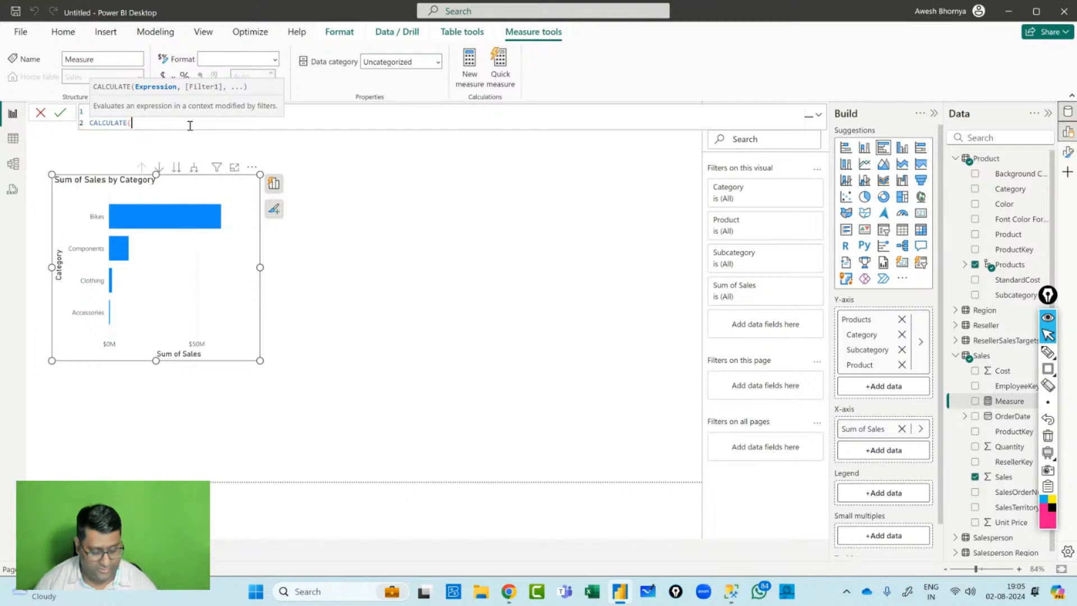
text(SUM()
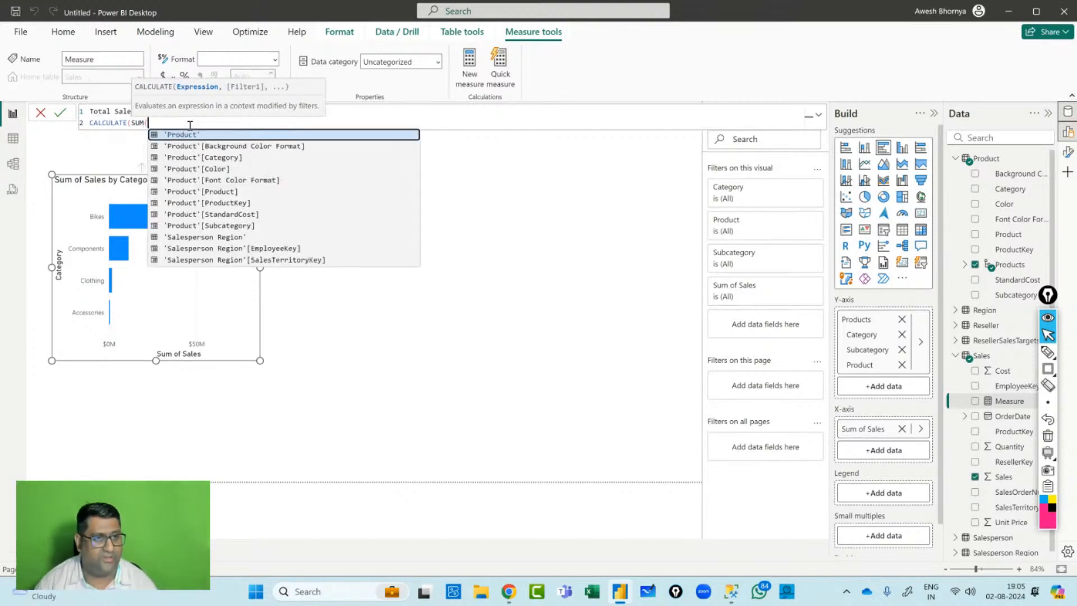
text(sal)
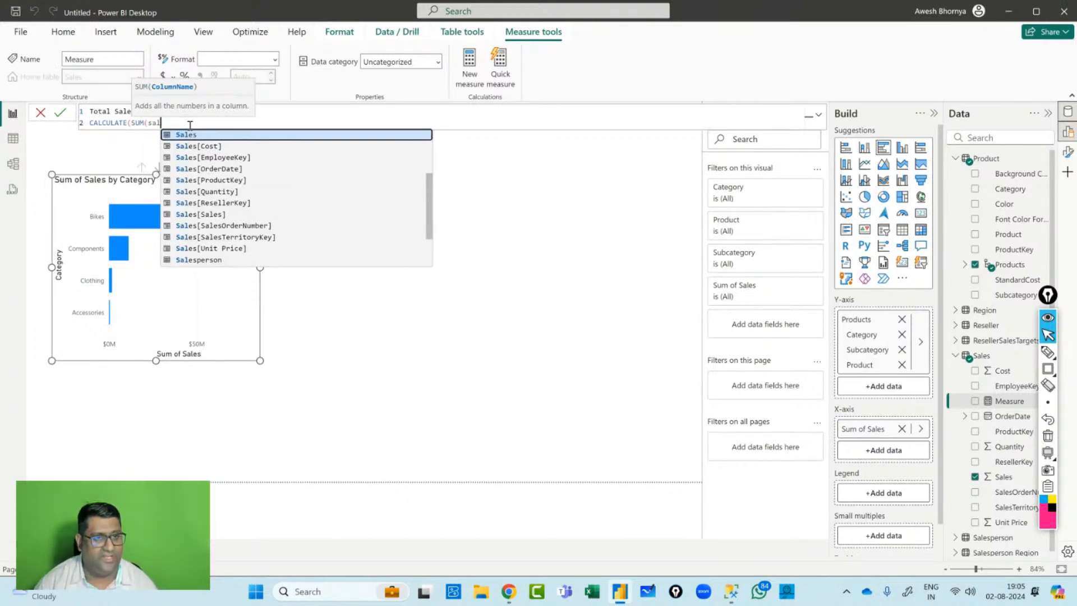
key(Down)
key(Down)
key(Down)
key(Down)
key(Down)
key(Down)
key(Down)
key(Tab)
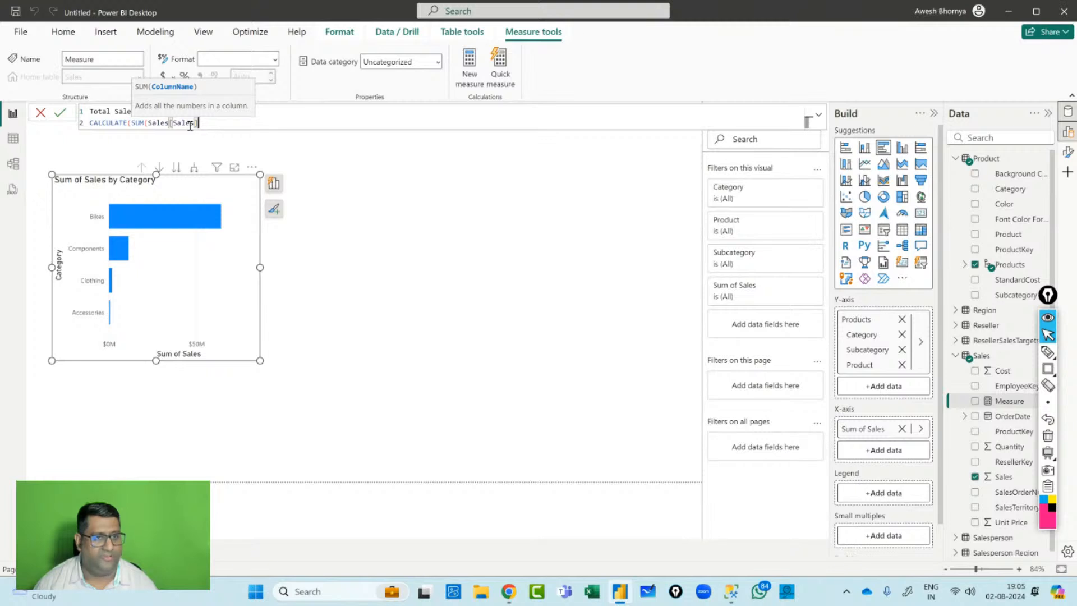
text())
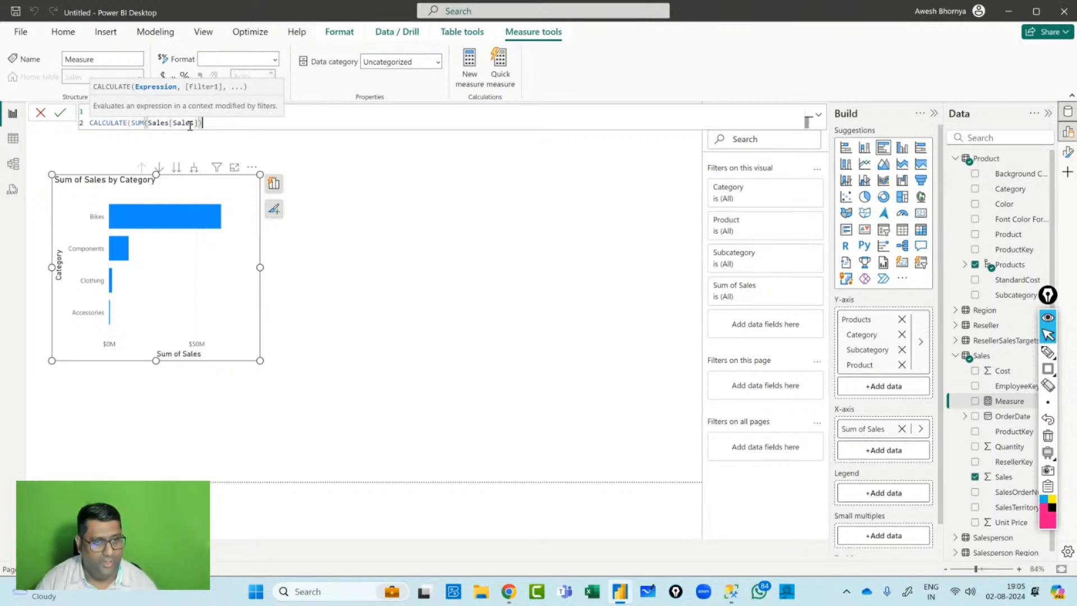
Add the filter argument 'Product'[Category] = 'Bikes' to the CALCULATE formula and close the parenthesis.
text(,)
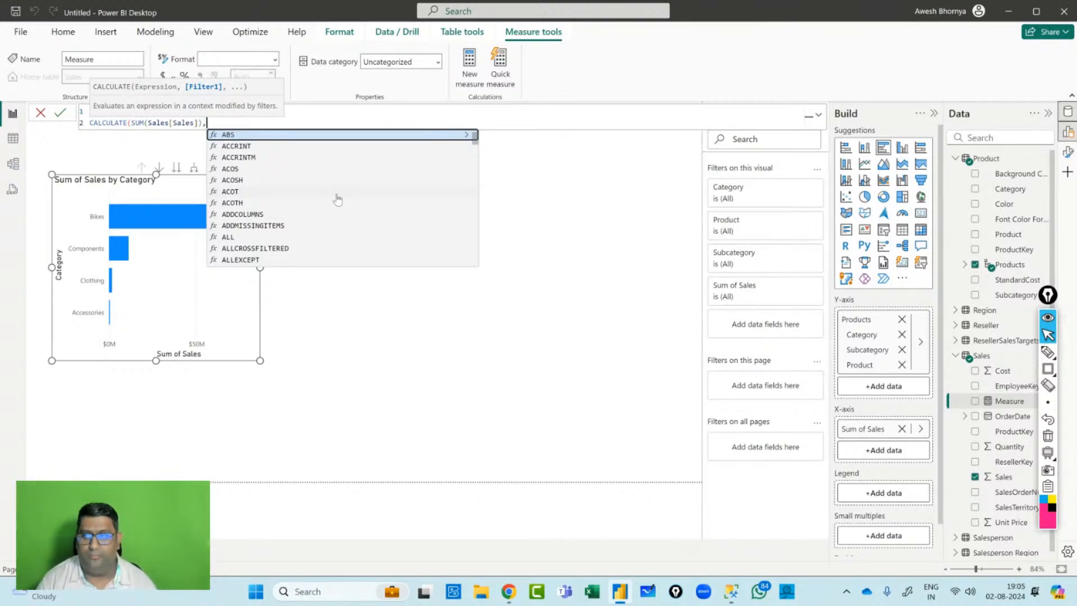
text(pro)
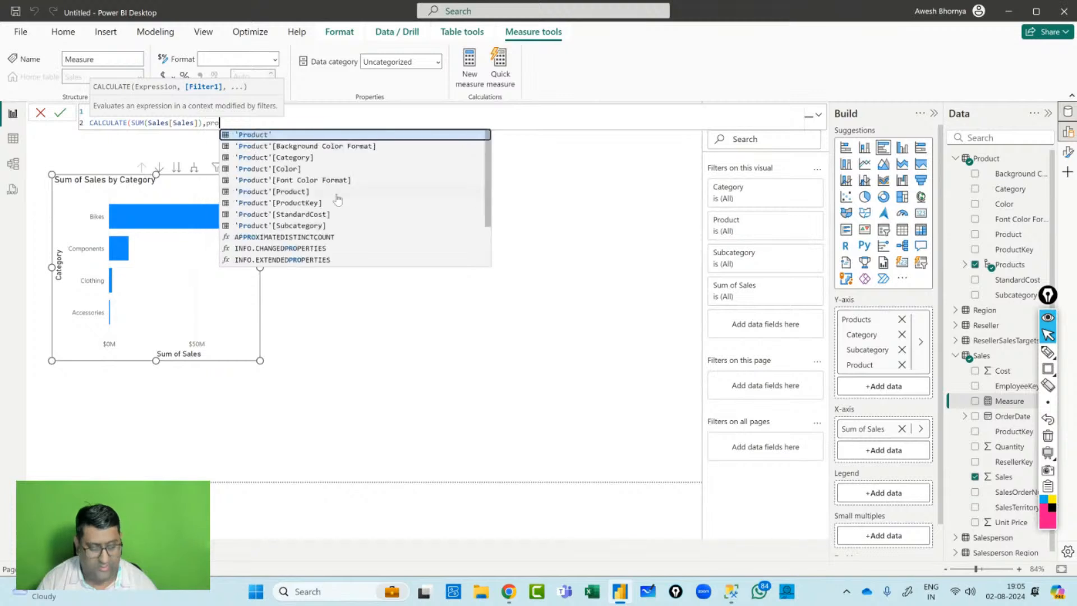
key(Down)
key(Down)
key(Tab)
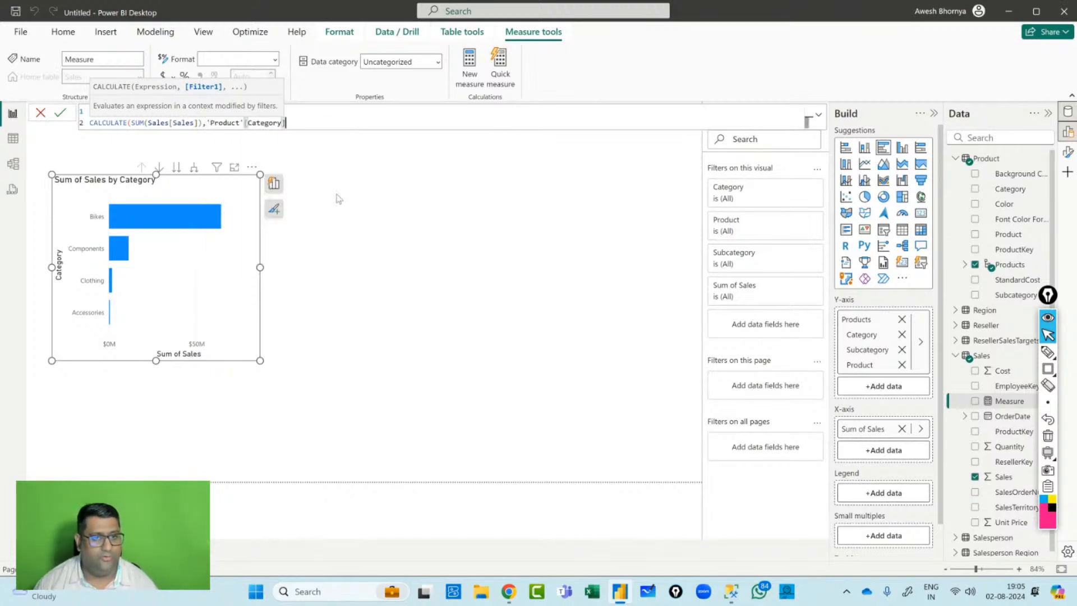
text(= )
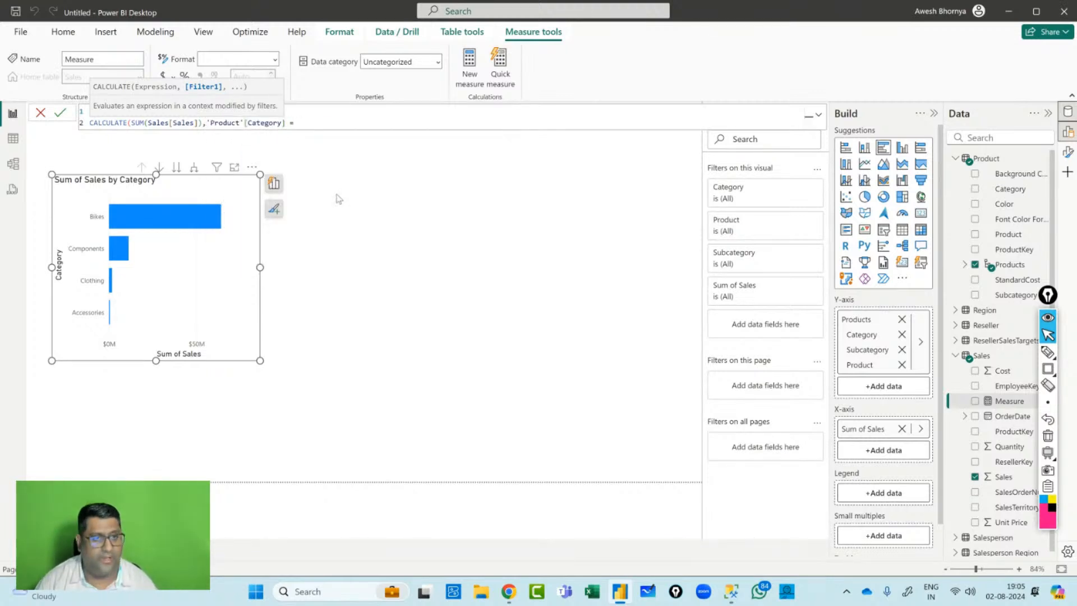
text(')
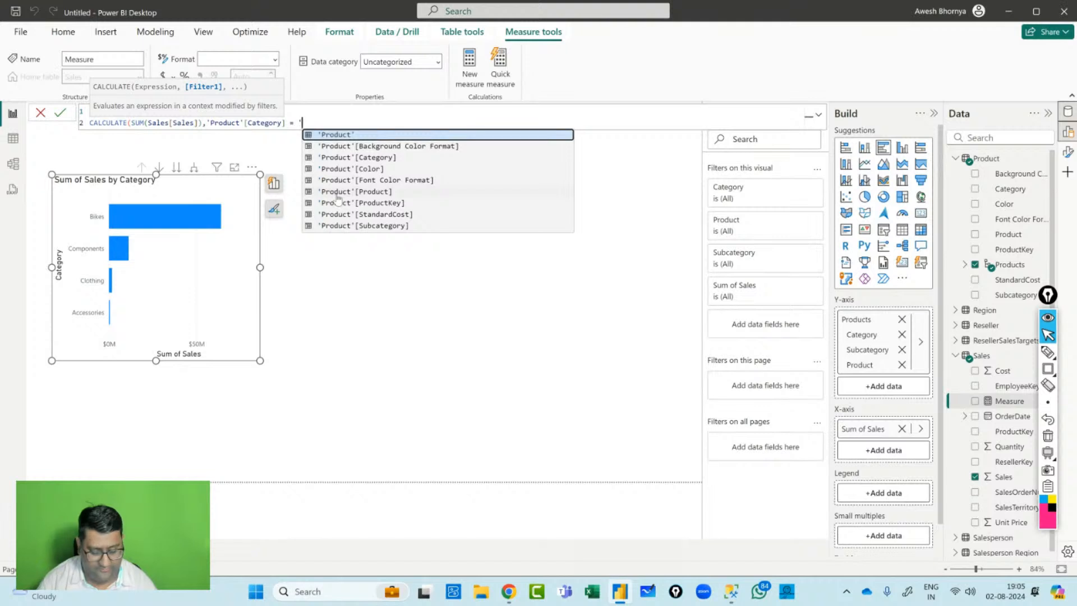
text(Bikes)
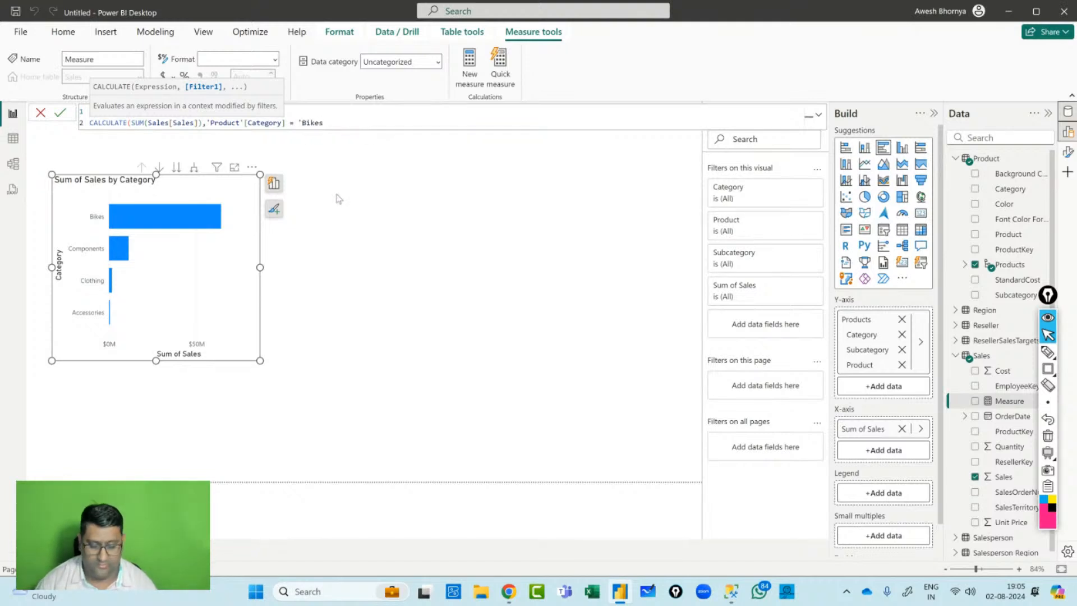
text(')
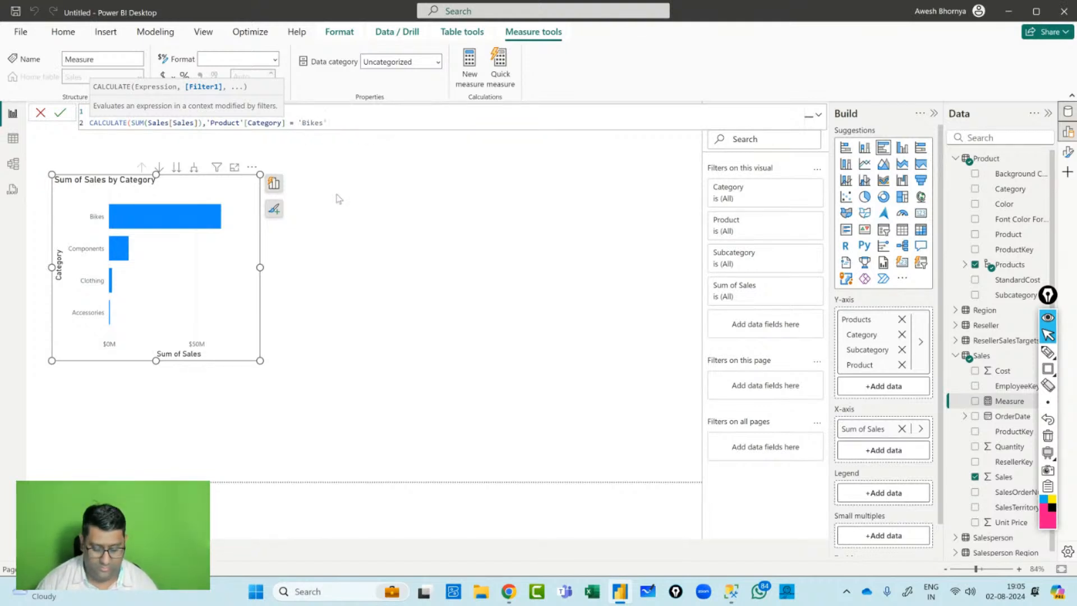
text())
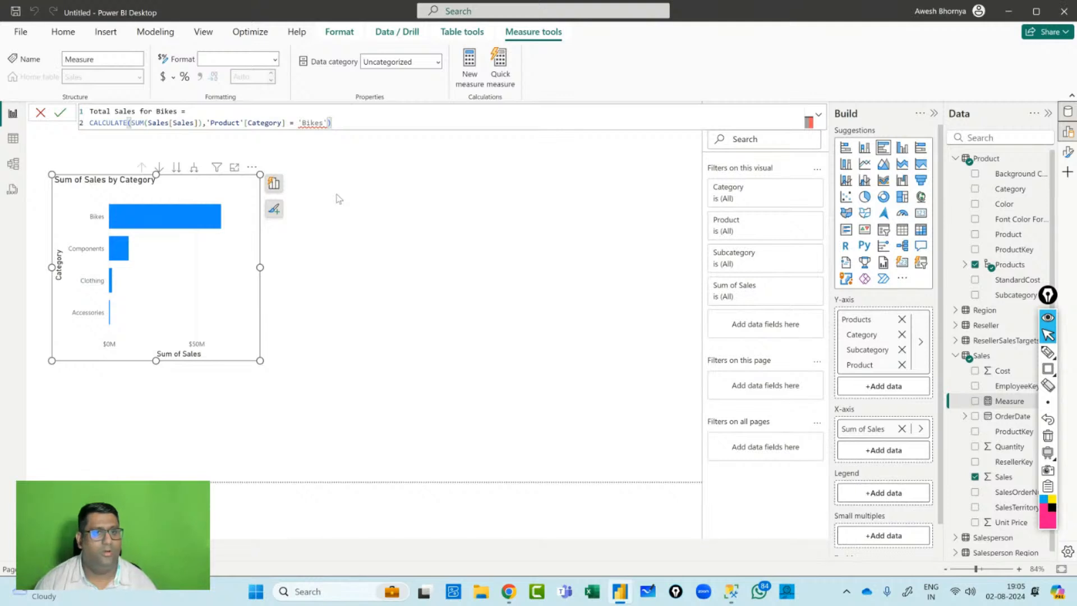
Replace the single quotes around Bikes with double quotes and commit the measure.
click(327, 123)
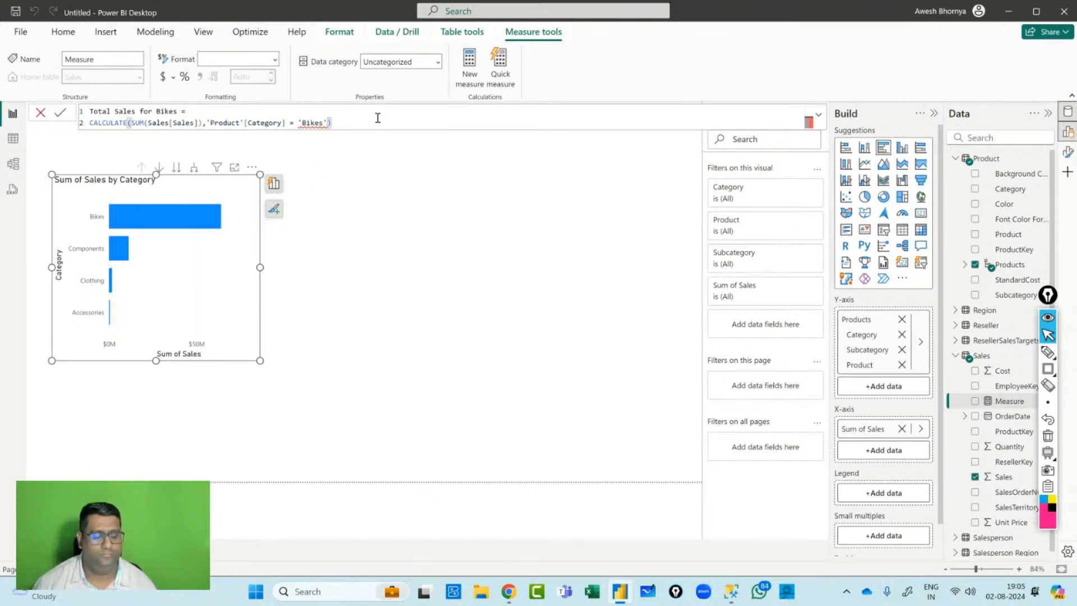
key(BackSpace)
text(")
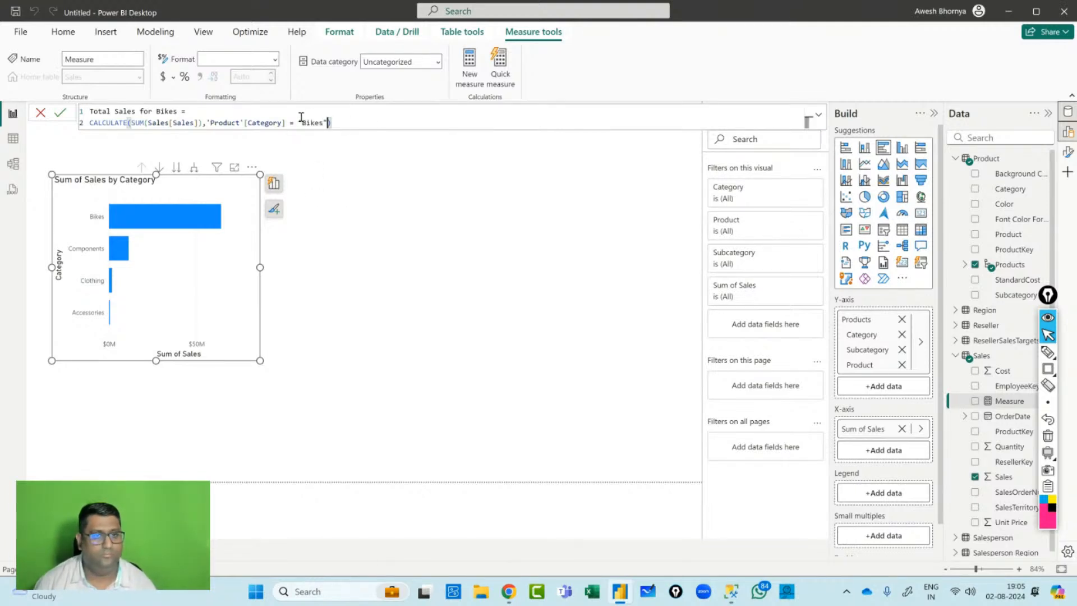
click(299, 123)
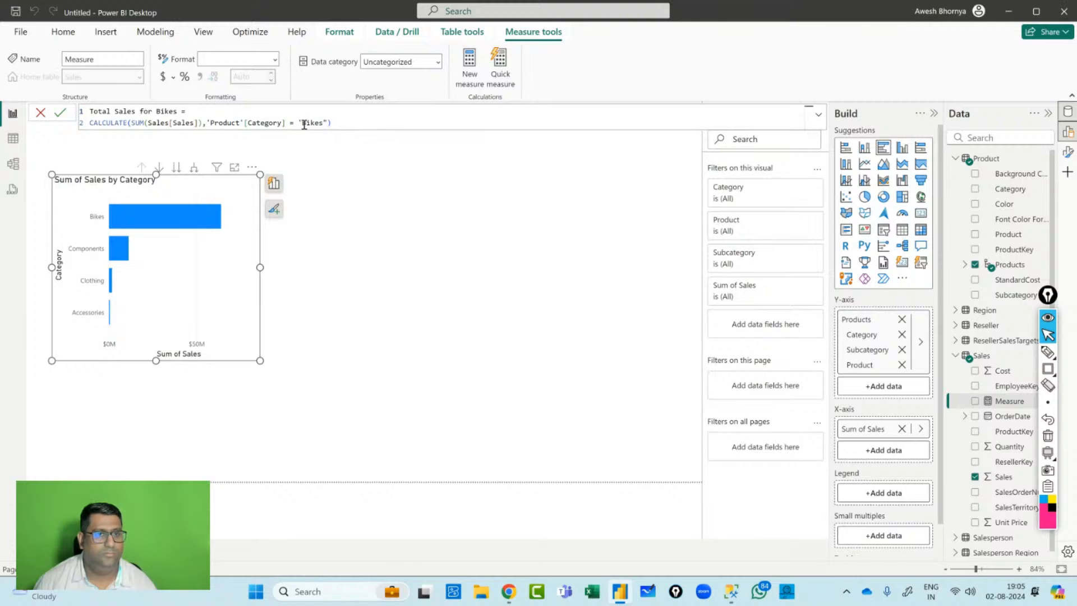
key(BackSpace)
text(")
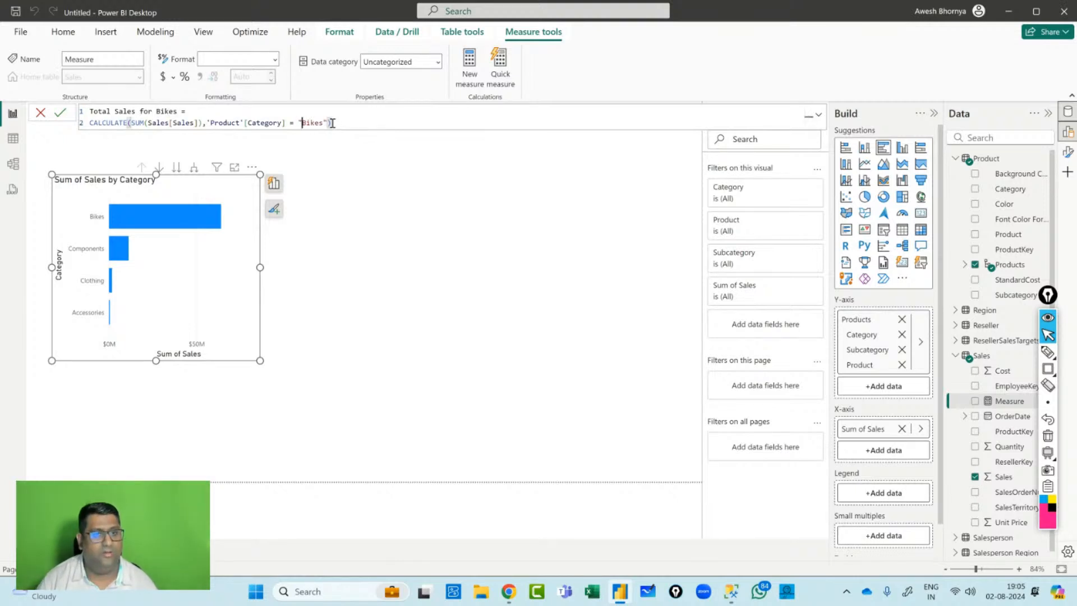
key(Return)
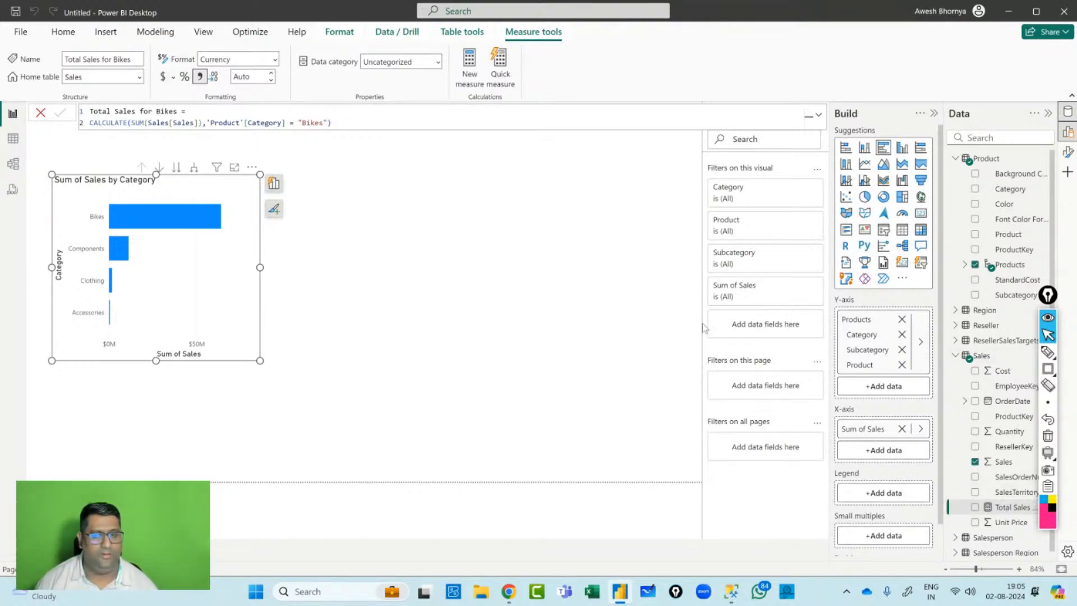
Add the Total Sales for Bikes measure to the selected chart and change the visual back to a clustered bar chart.
click(974, 508)
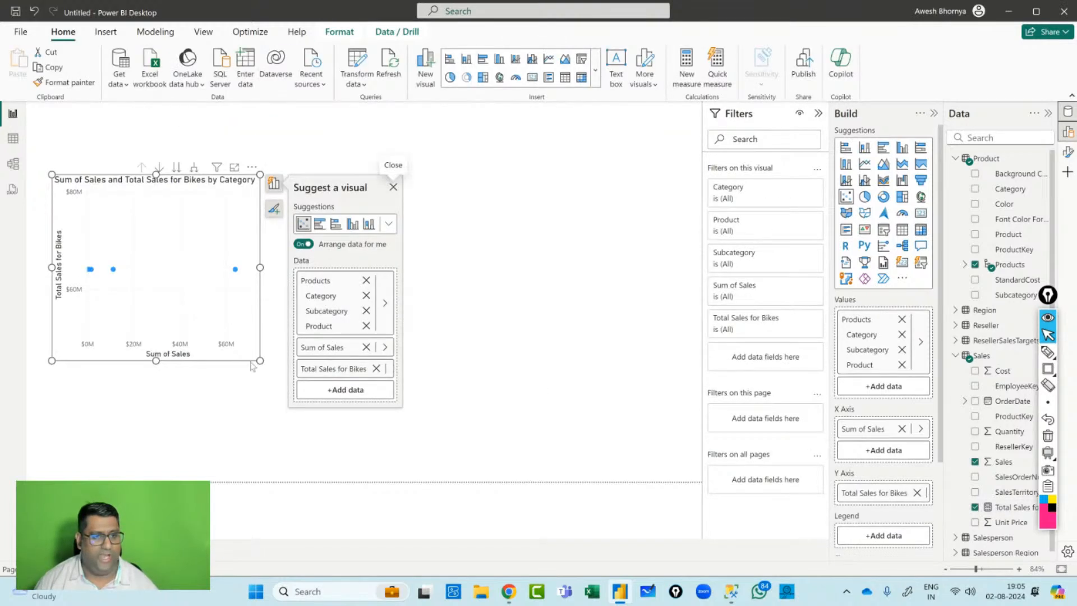
click(482, 58)
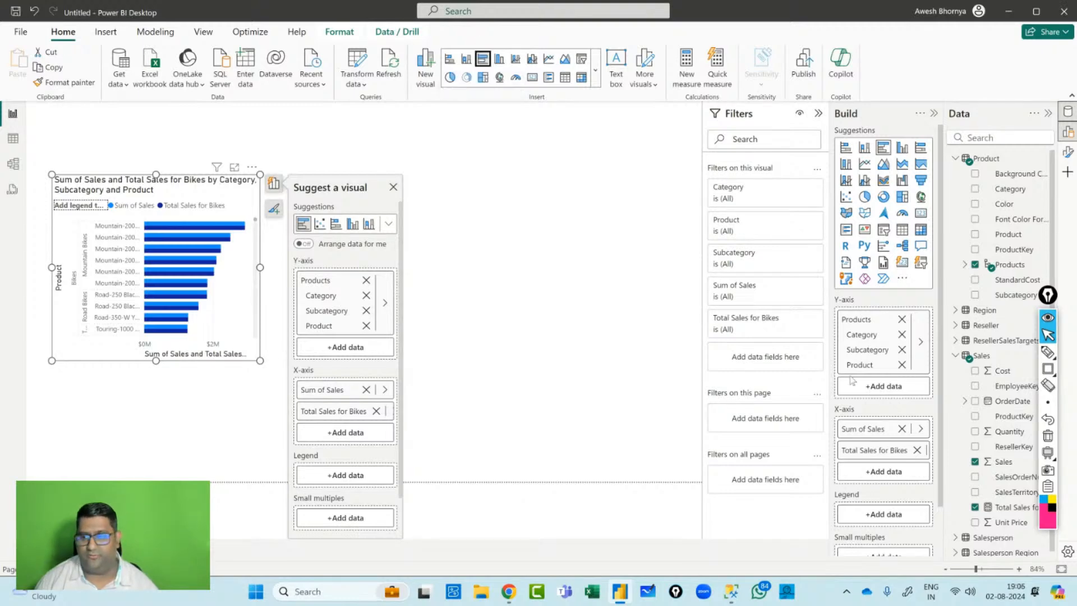
Replace the Products hierarchy with Category in the bar chart and dismiss the visual suggestions.
click(973, 265)
click(974, 189)
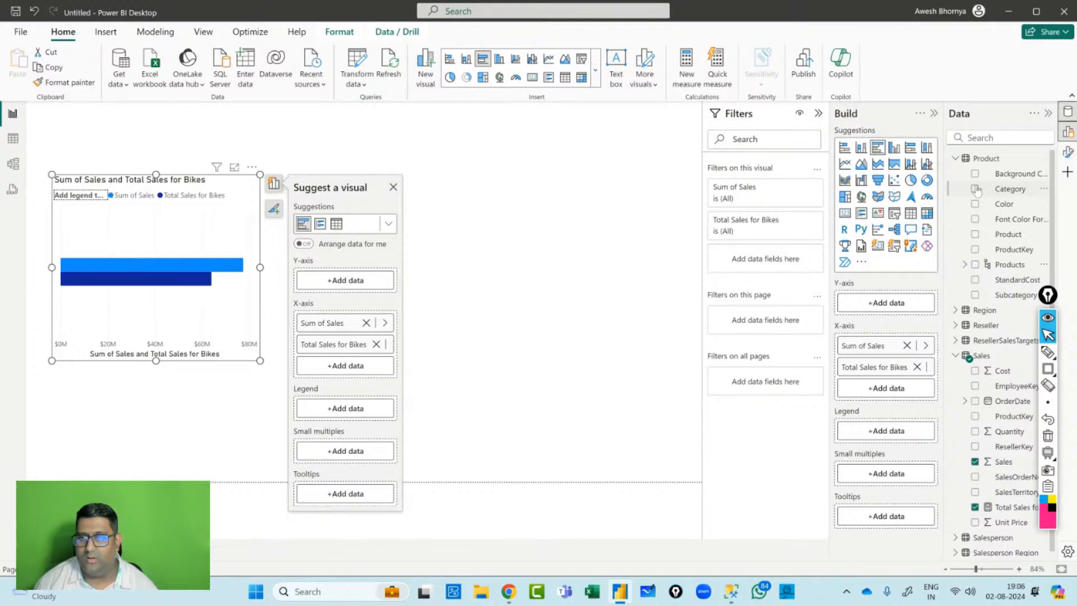
click(393, 187)
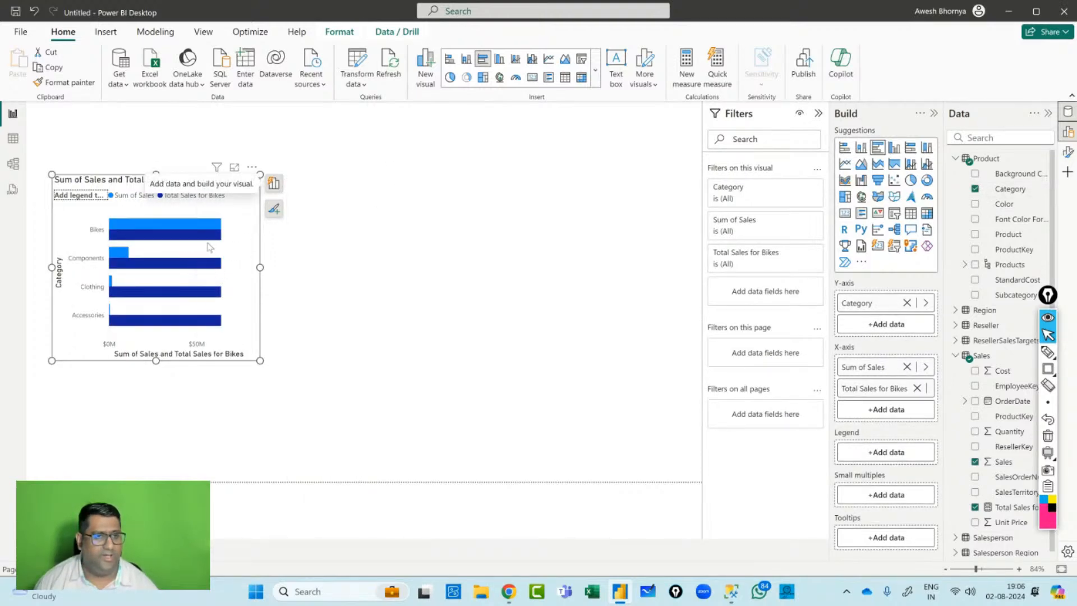
Enlarge the bar chart in width and height, and inspect the Total Sales for Bikes value on the Bikes bar.
drag(261, 361, 447, 413)
drag(251, 174, 249, 125)
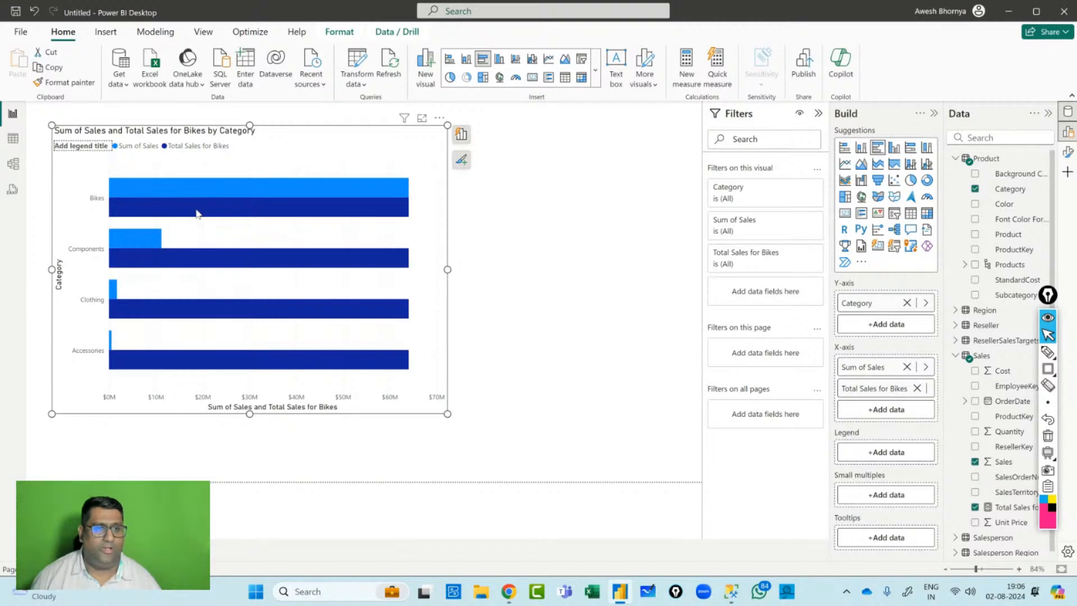
mouse_move(196, 210)
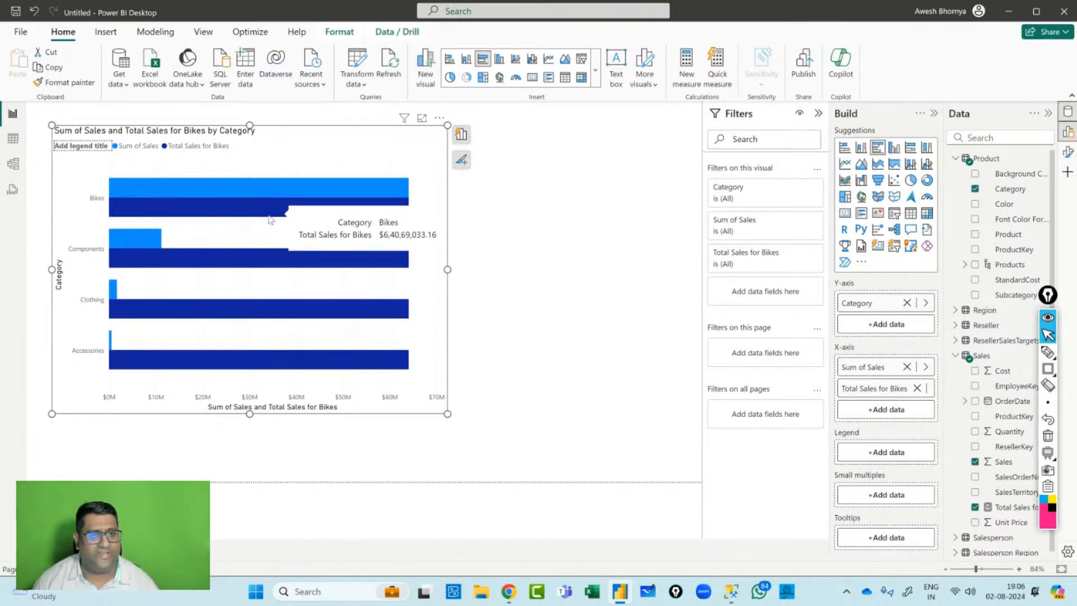
mouse_move(250, 212)
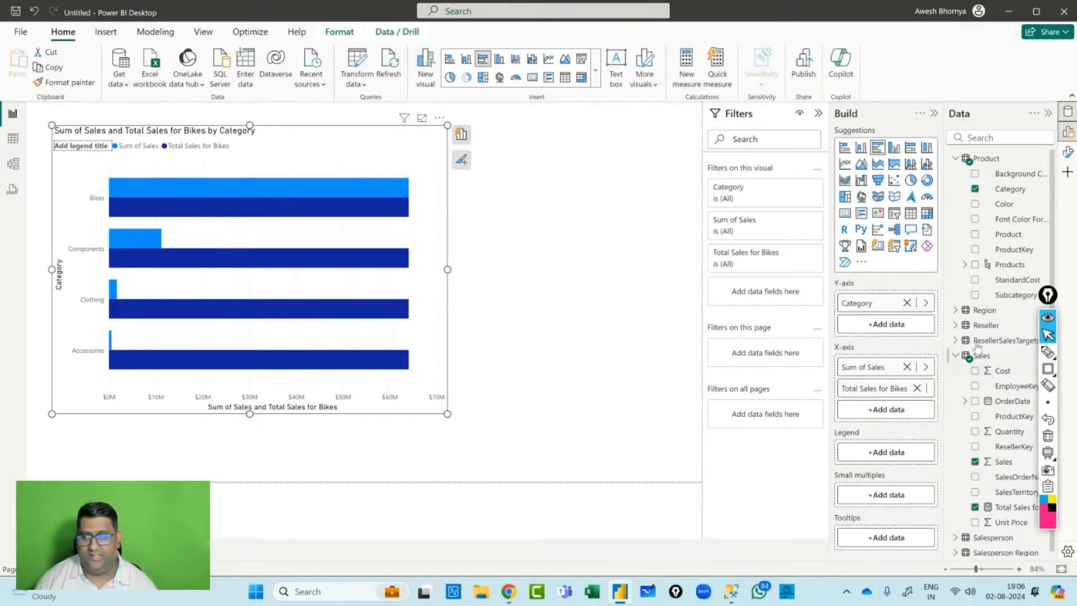
Compare both measures by the Region table's Group instead of Category, and restore Category in the bar chart.
click(975, 189)
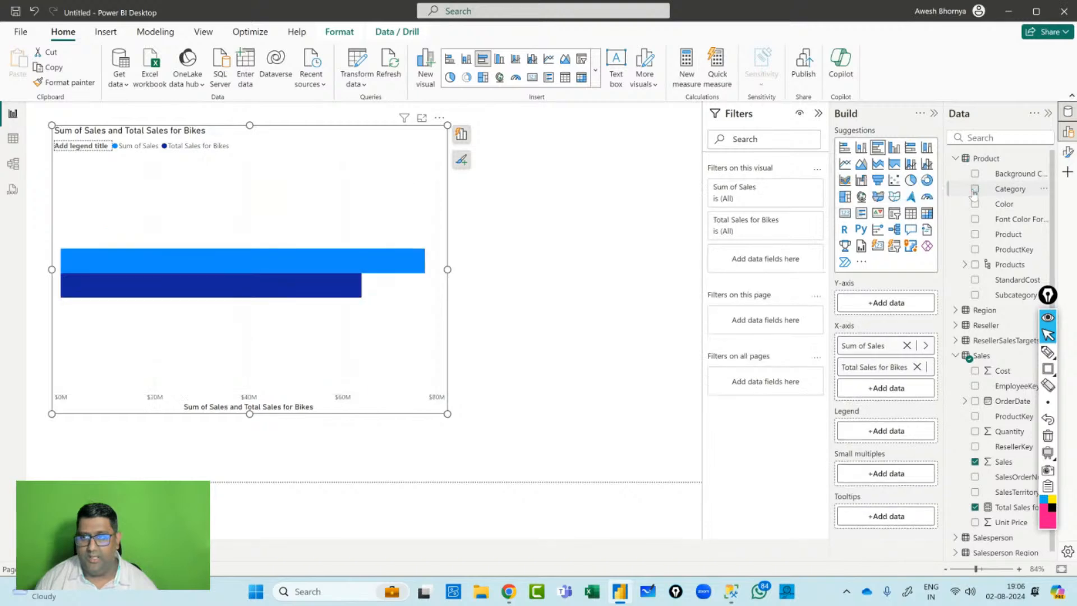
click(955, 310)
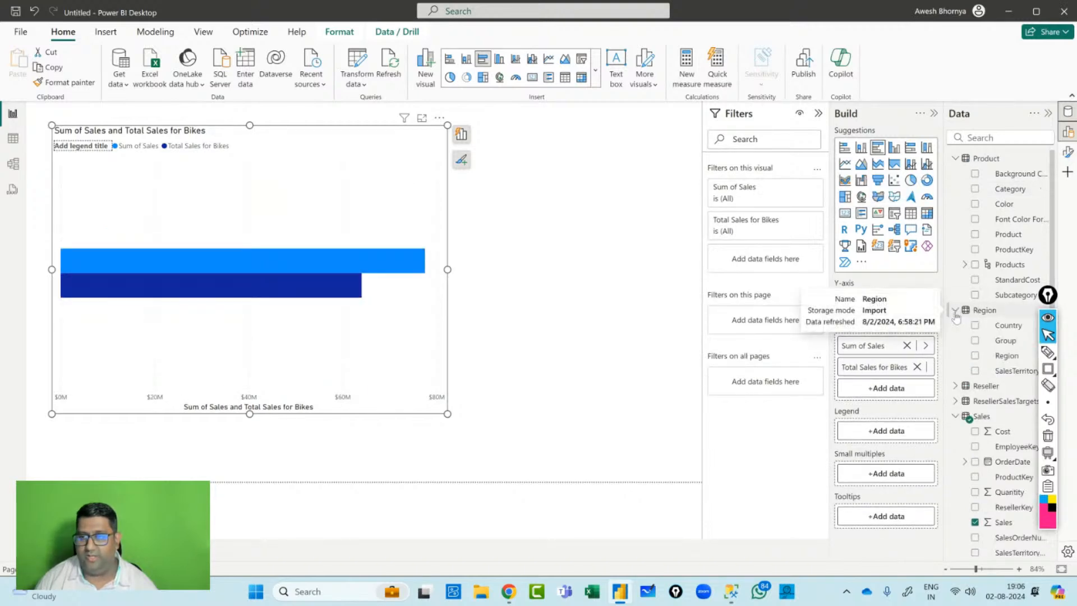
click(975, 341)
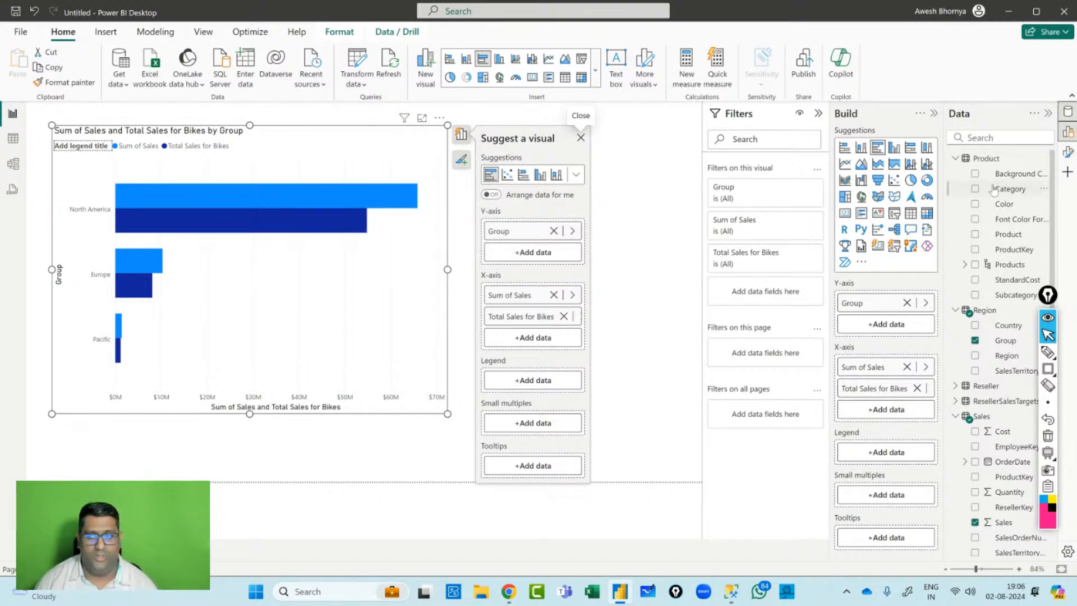
click(975, 340)
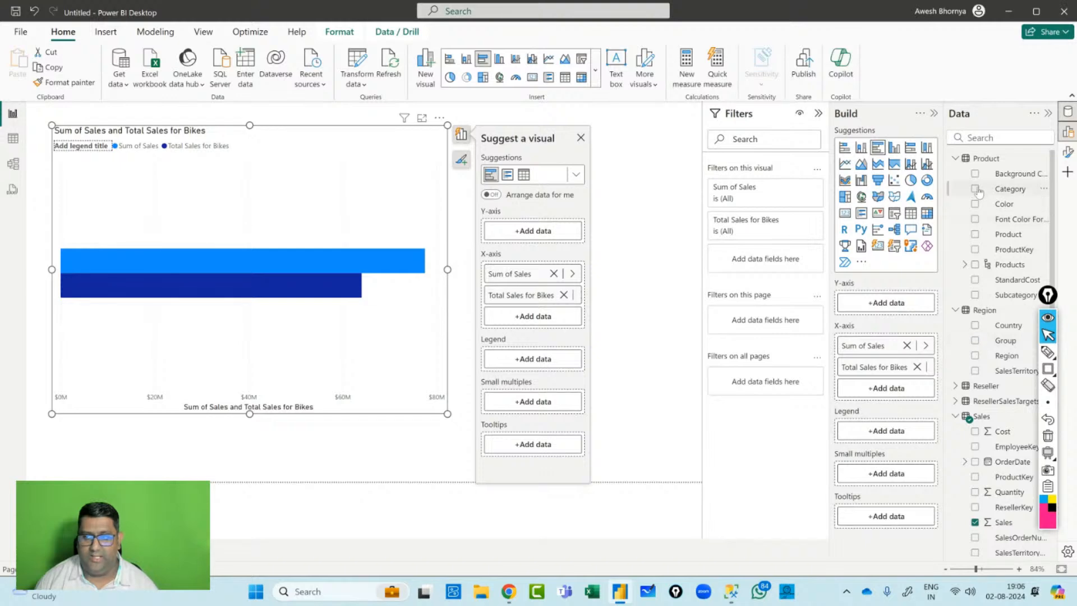
click(976, 190)
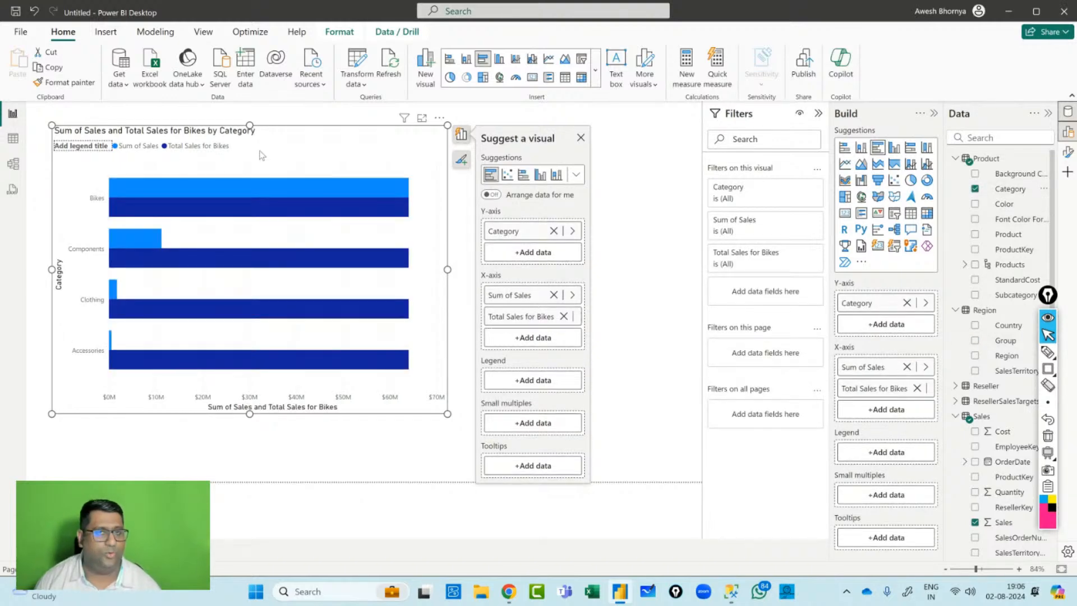